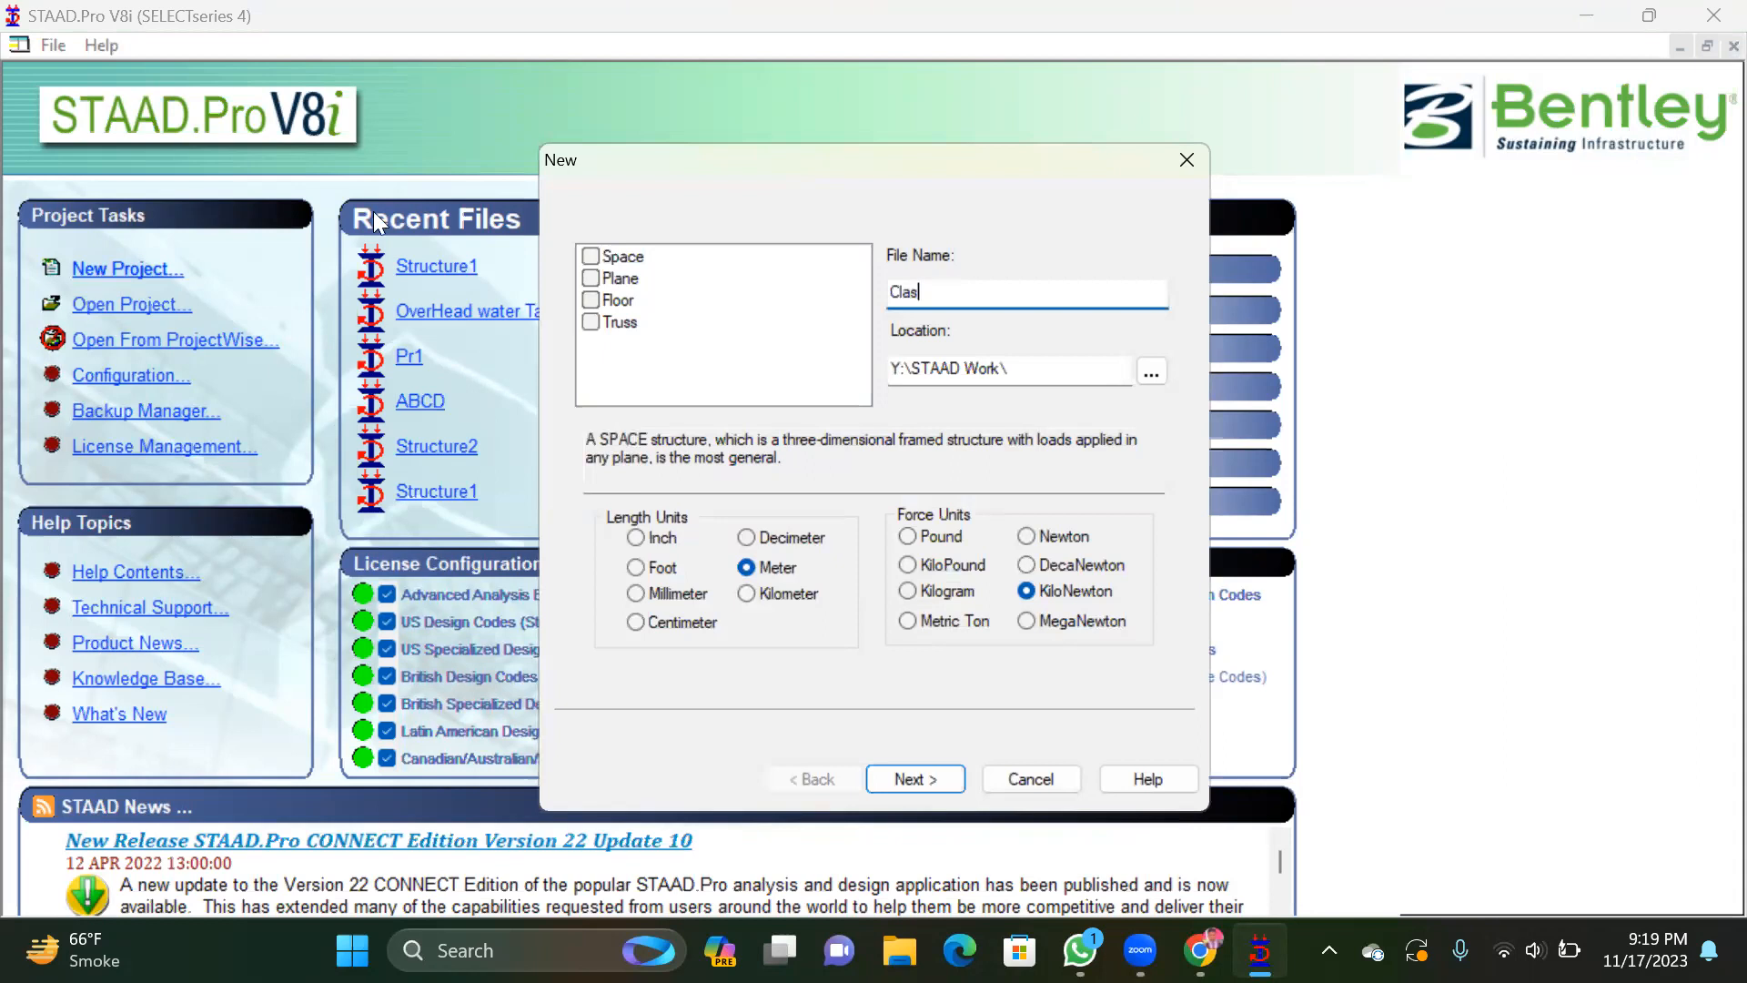
Create a new Space project named Class in metres and kilonewtons, starting with the Add Beam option
drag(930, 369, 1003, 364)
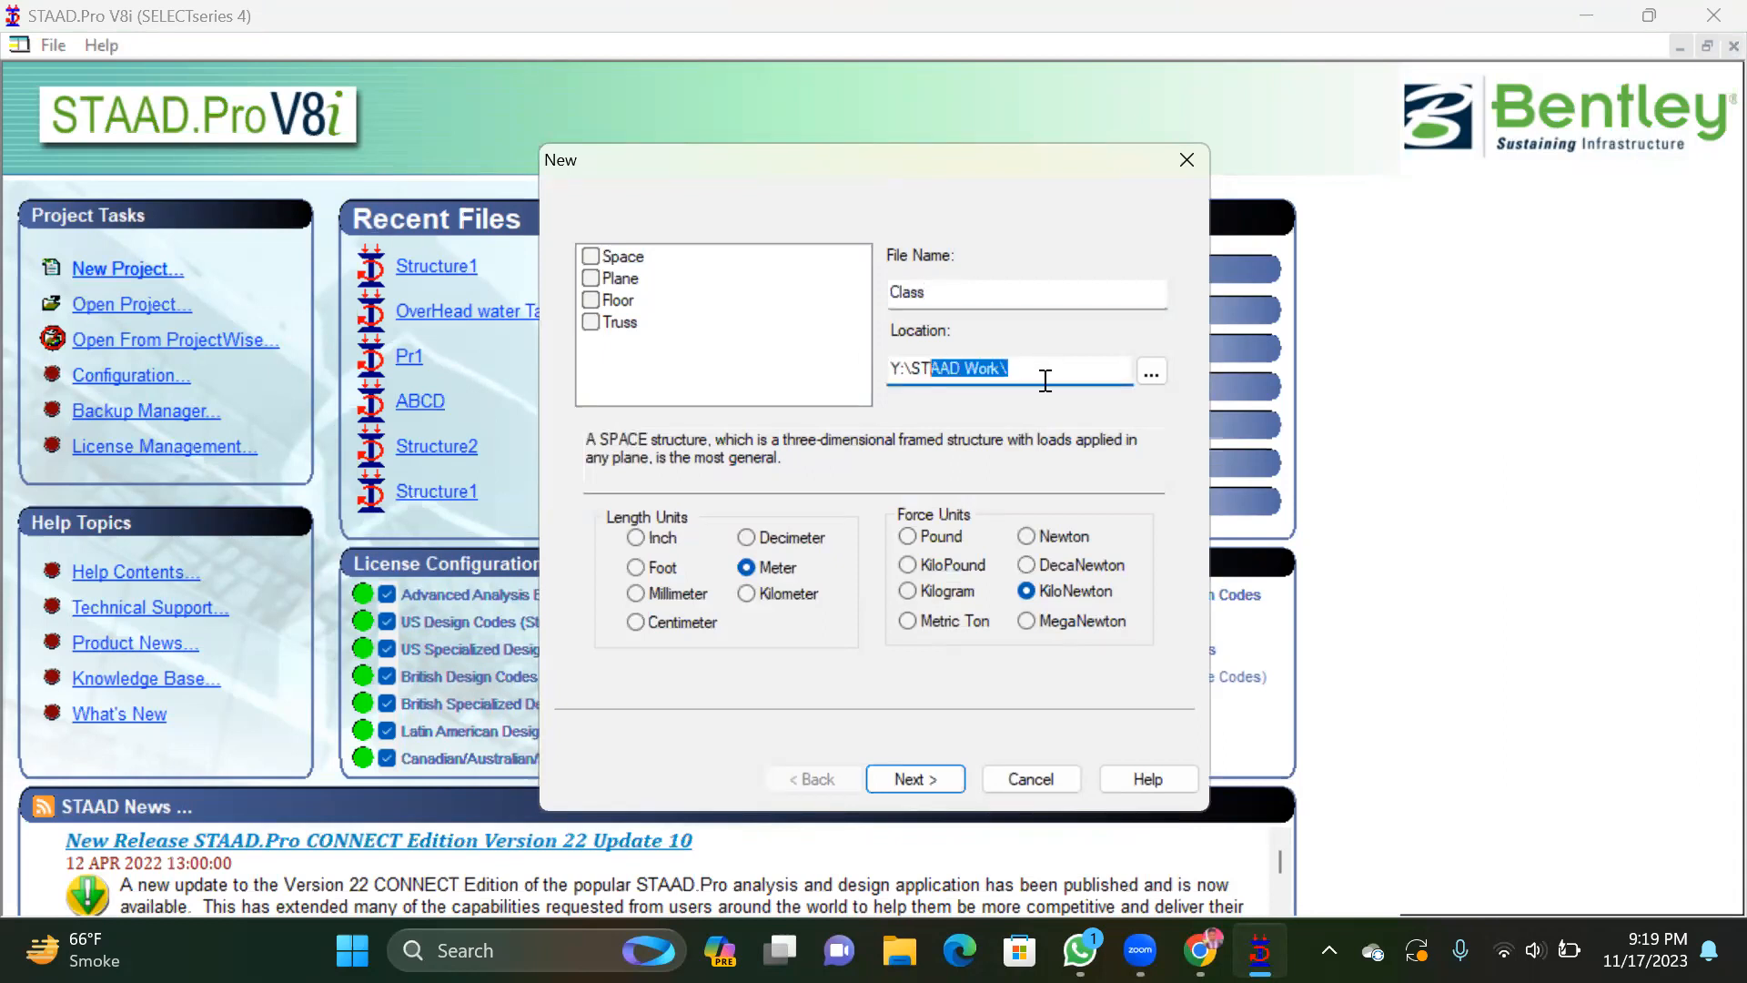
key(ctrl+a)
click(627, 257)
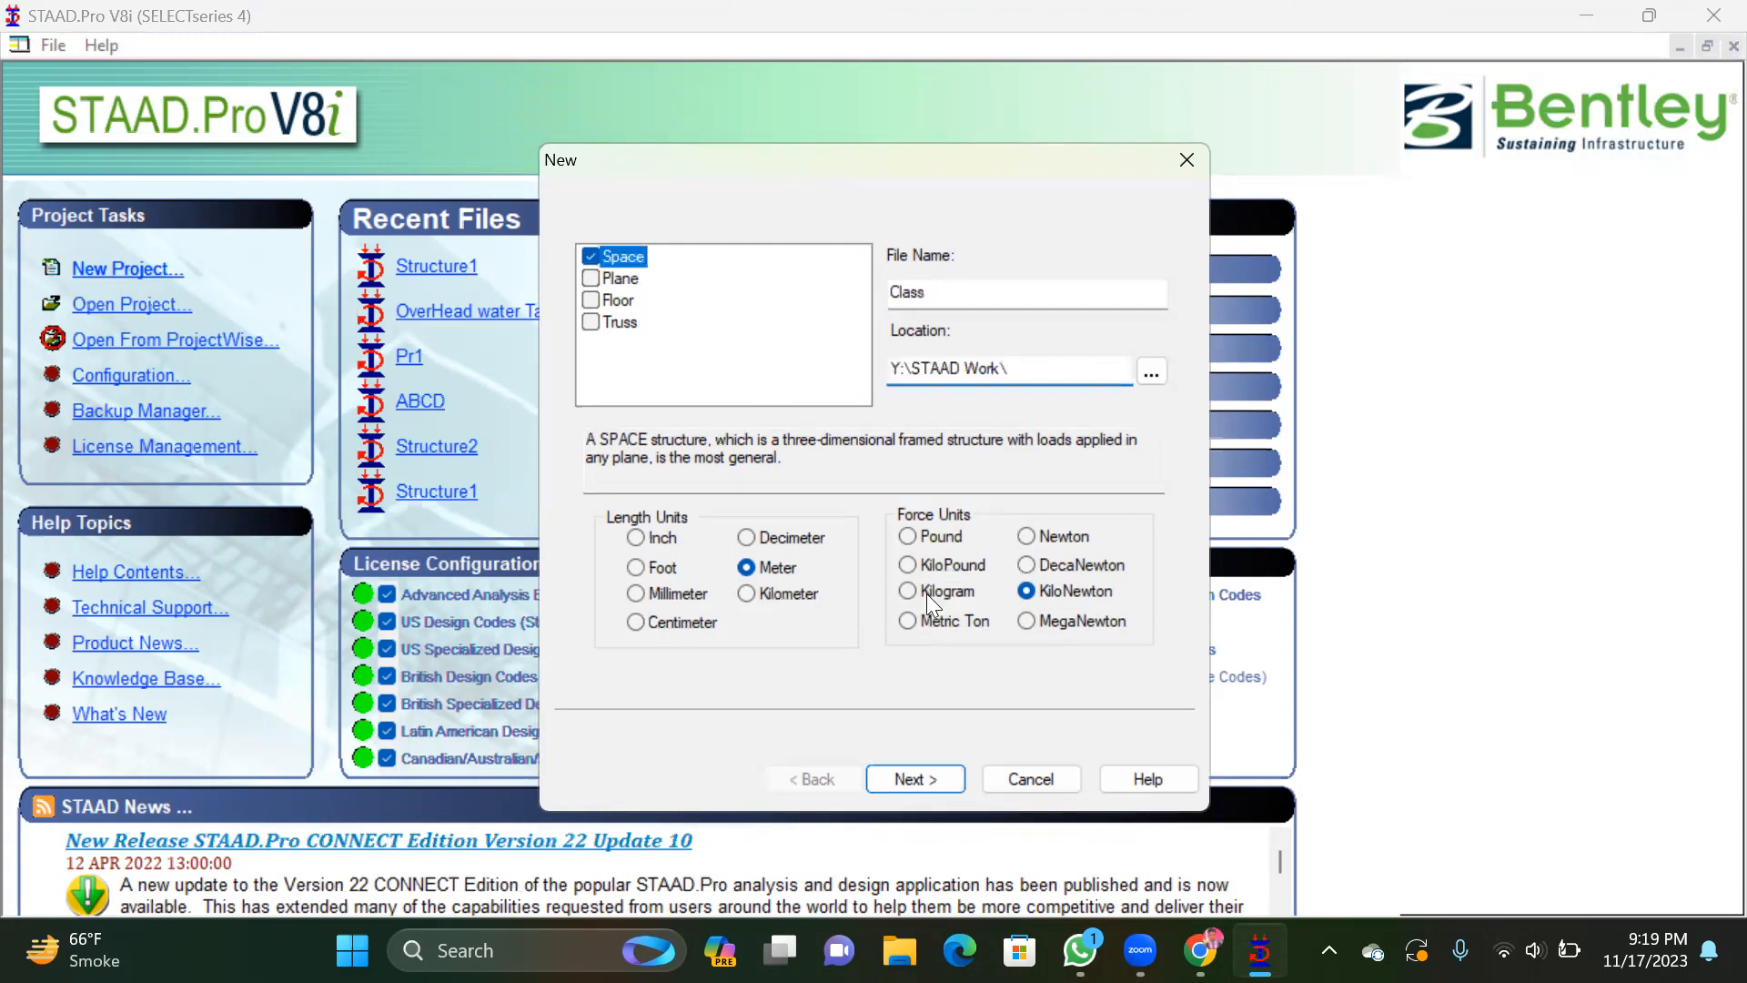
click(942, 781)
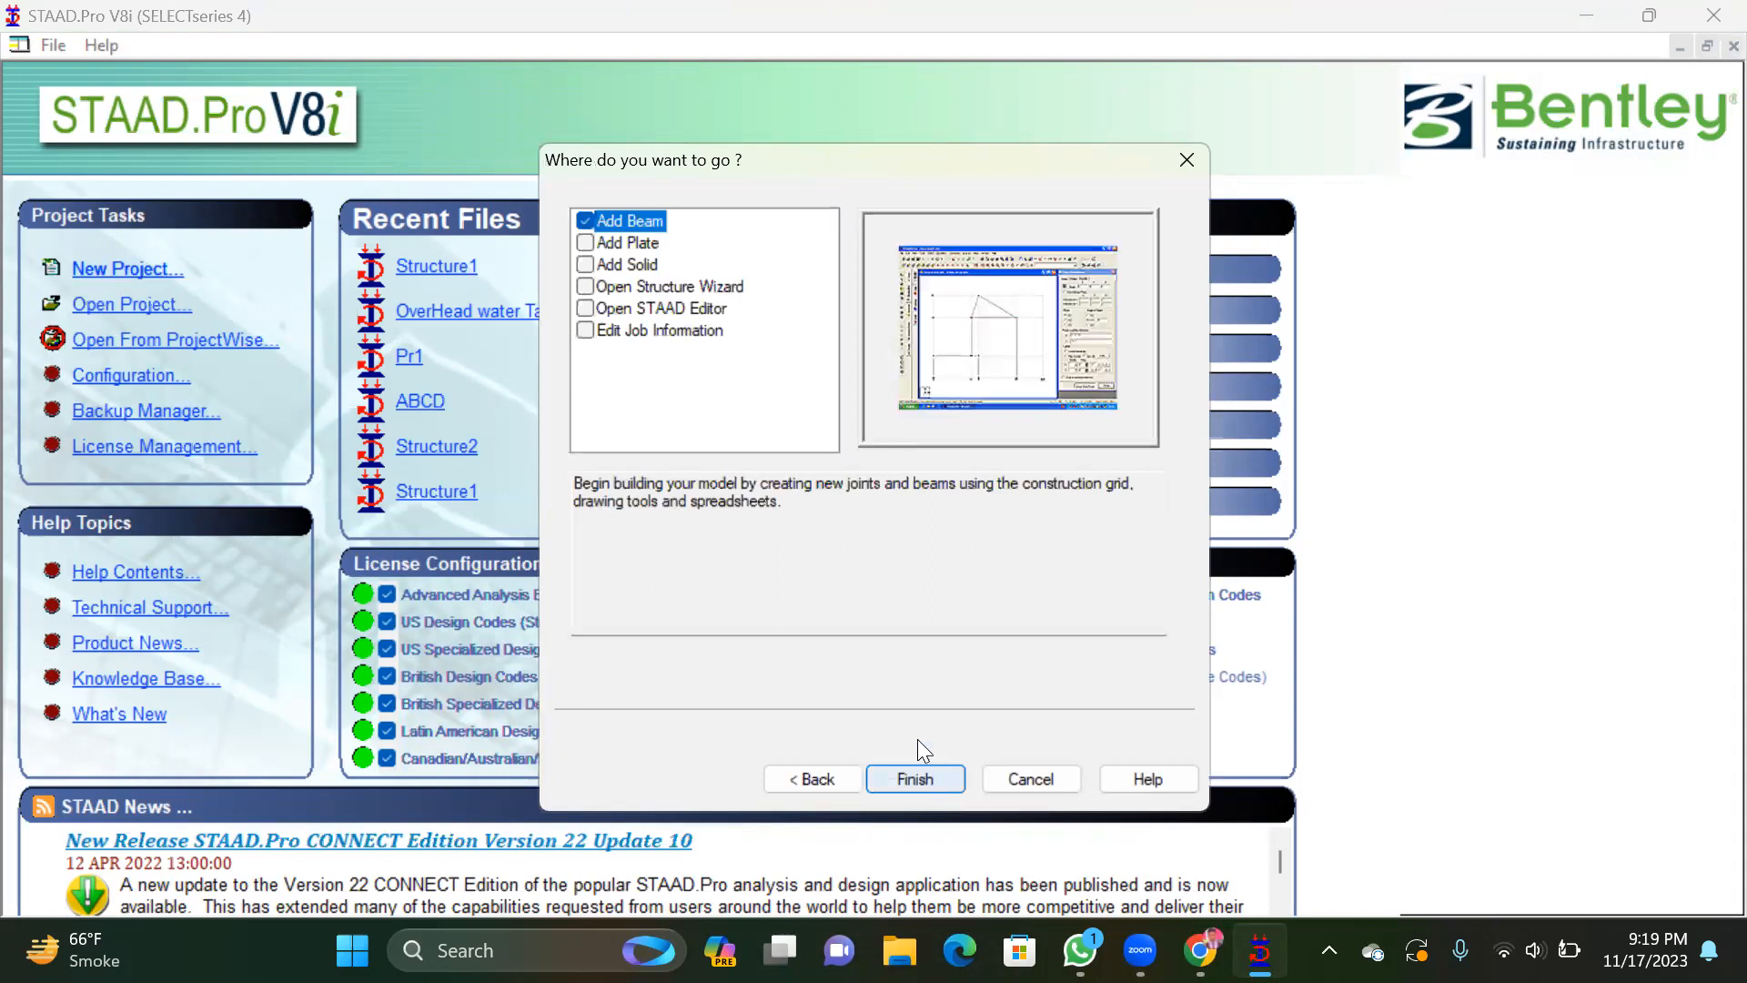
click(908, 776)
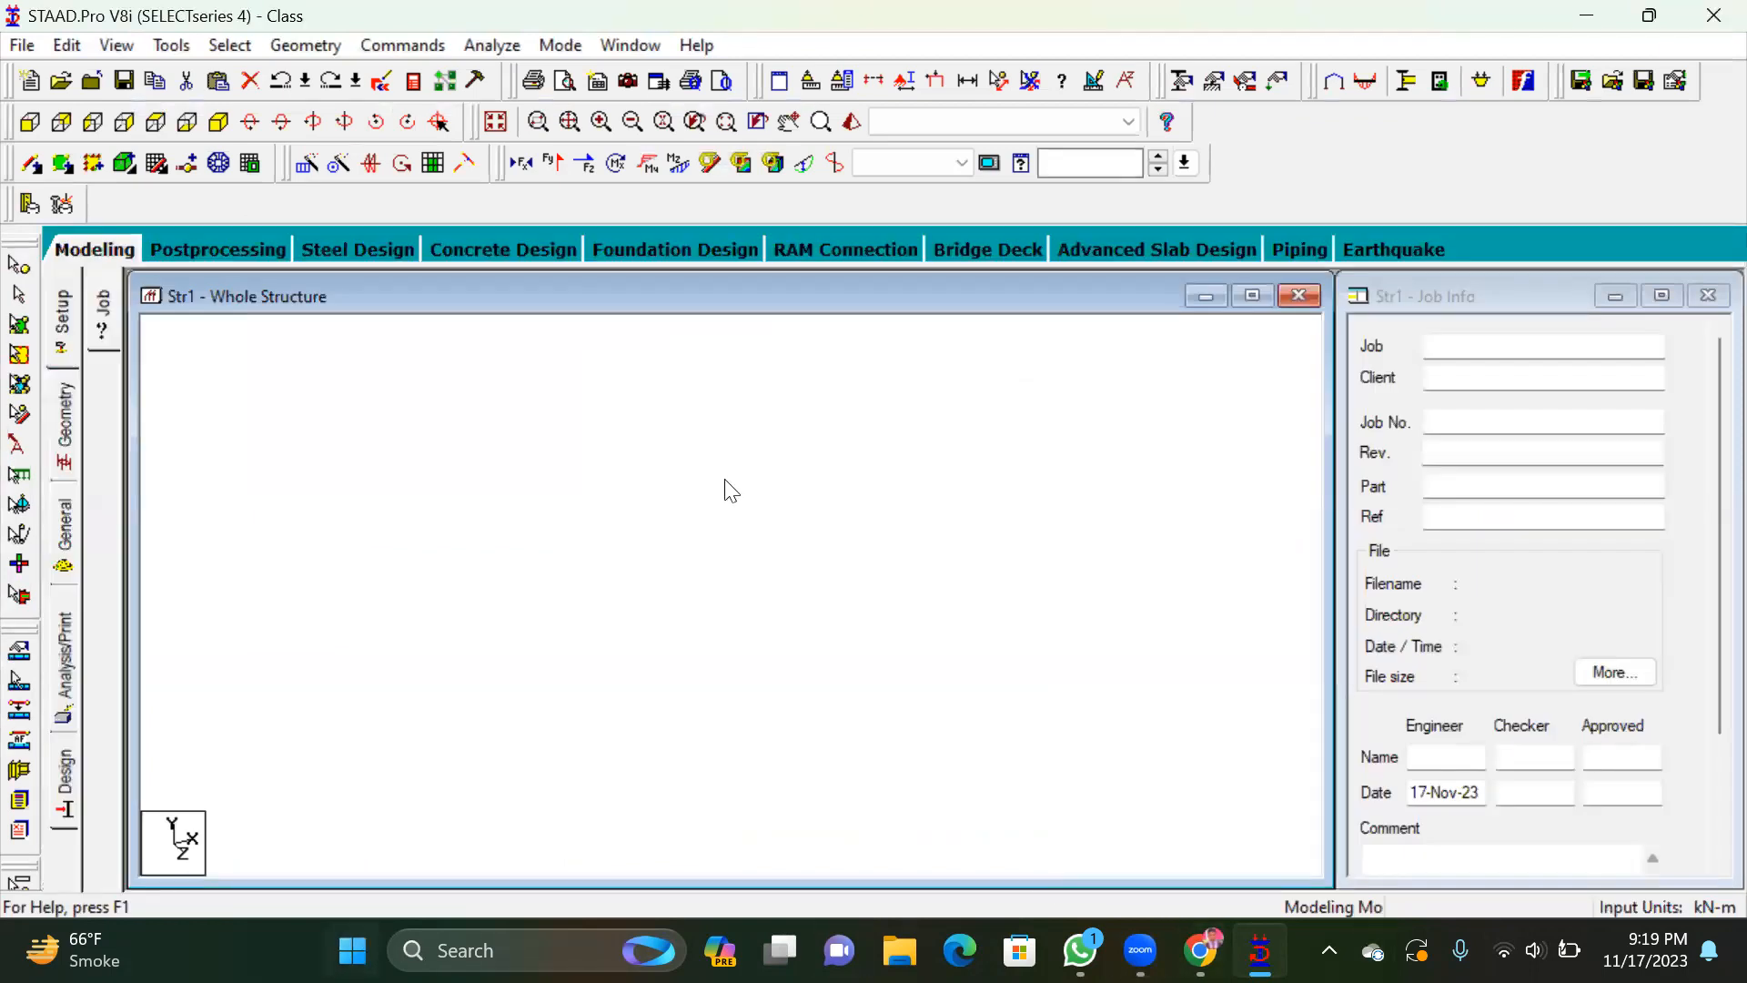
Switch to Paint and draw a long, thin black rectangle representing the beam's elevation across the middle of the canvas
key(super)
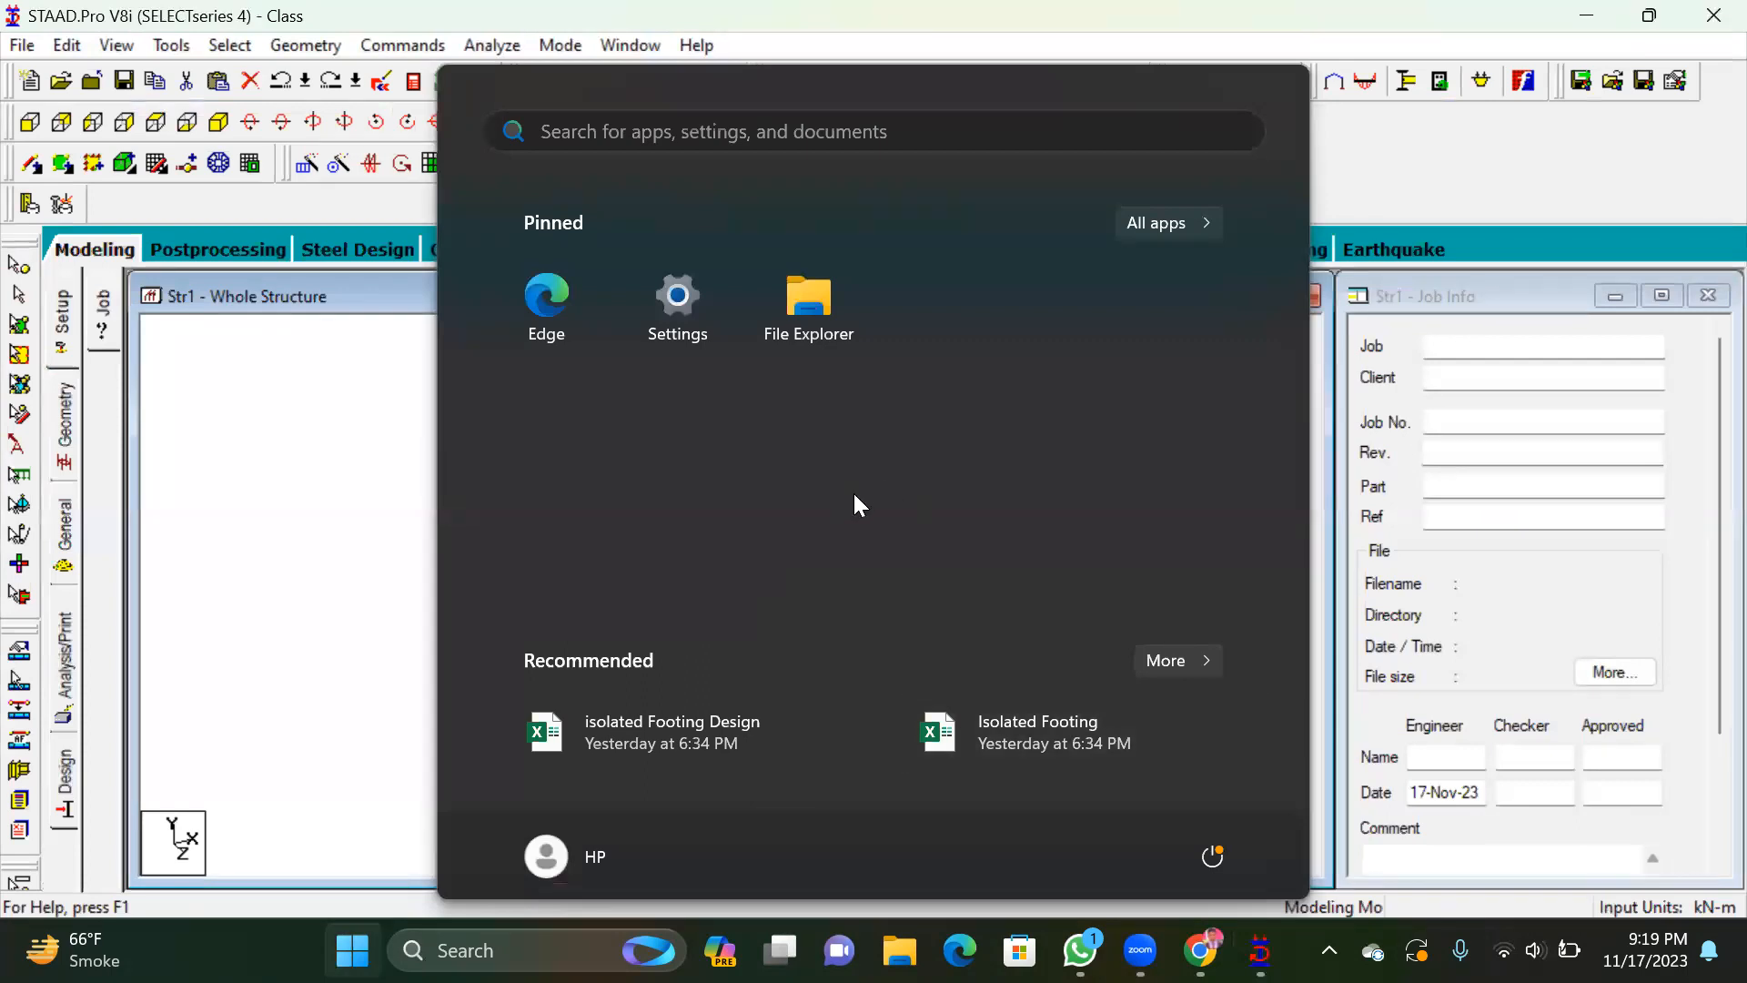
text(paint)
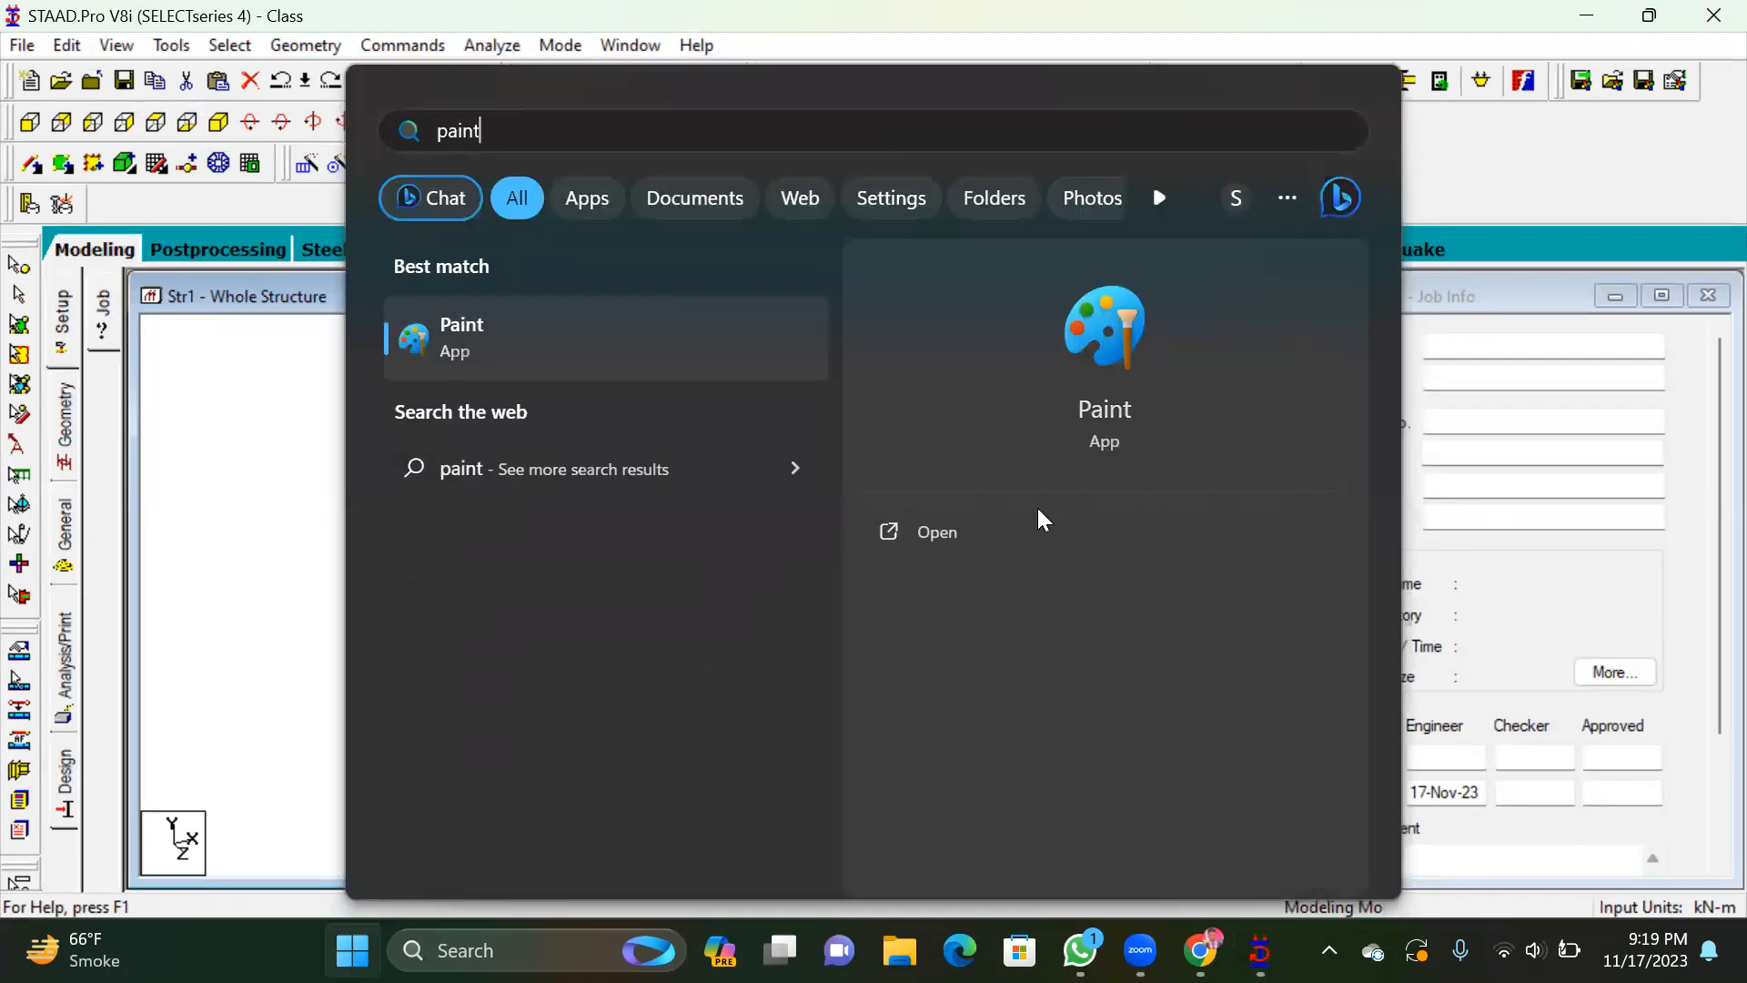
click(1096, 382)
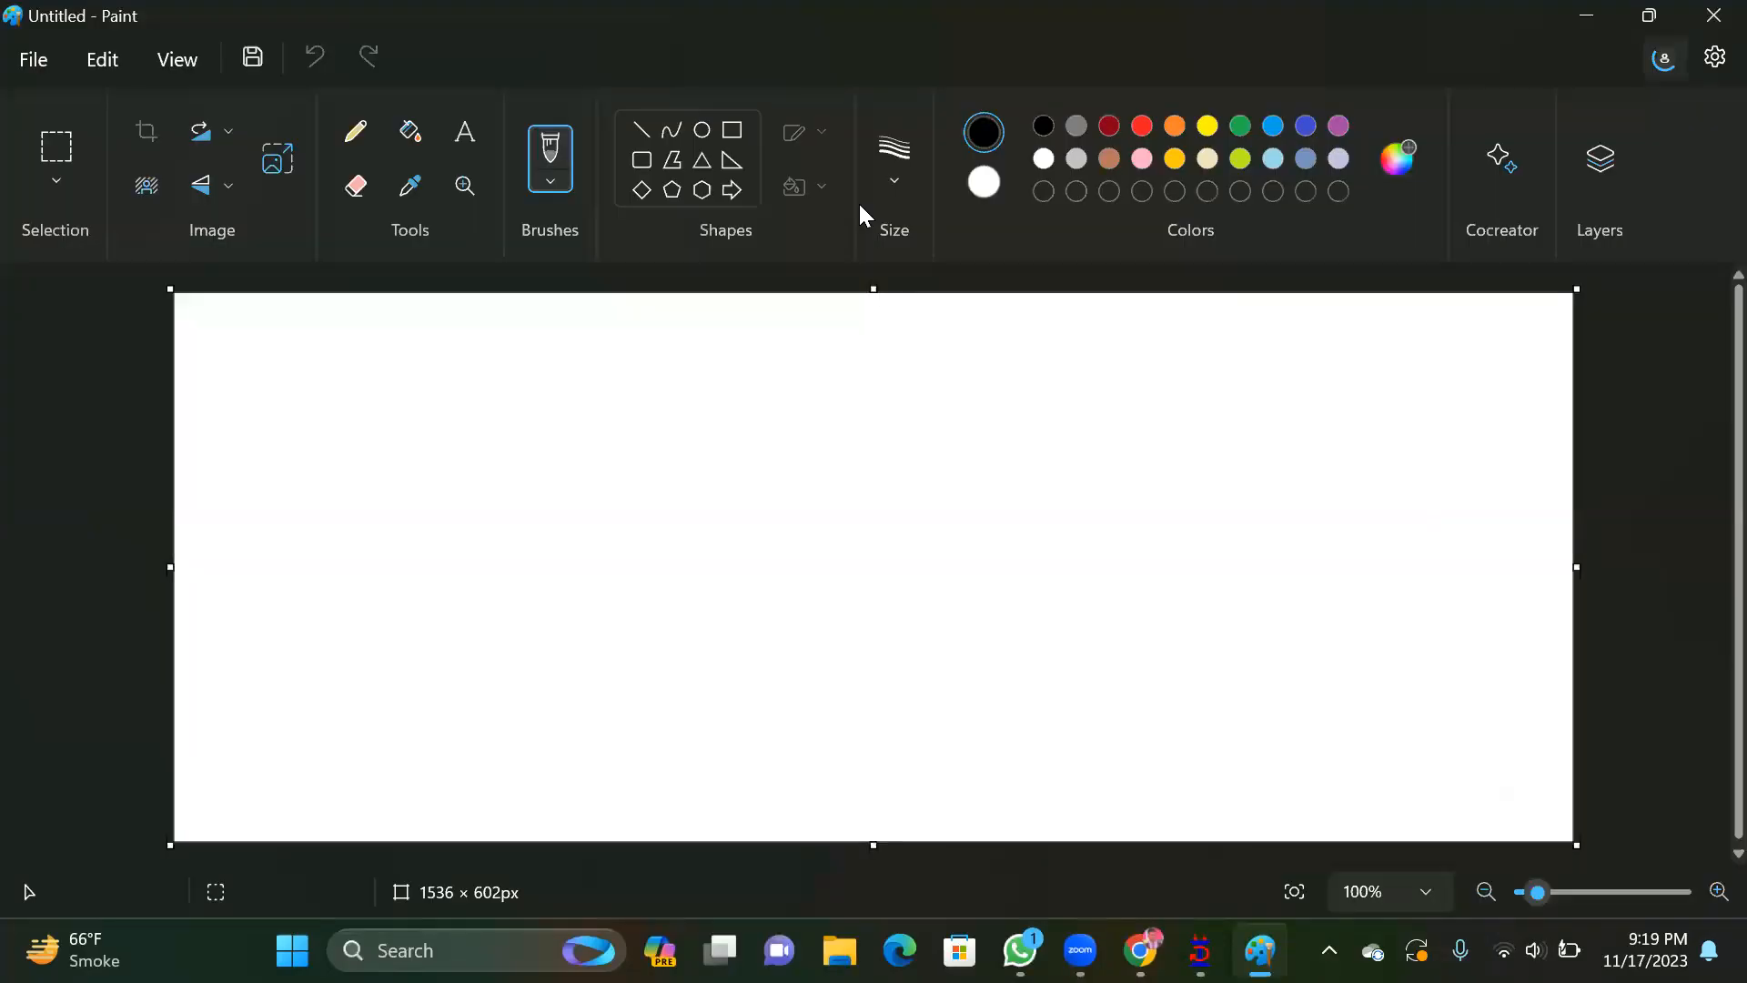
click(732, 129)
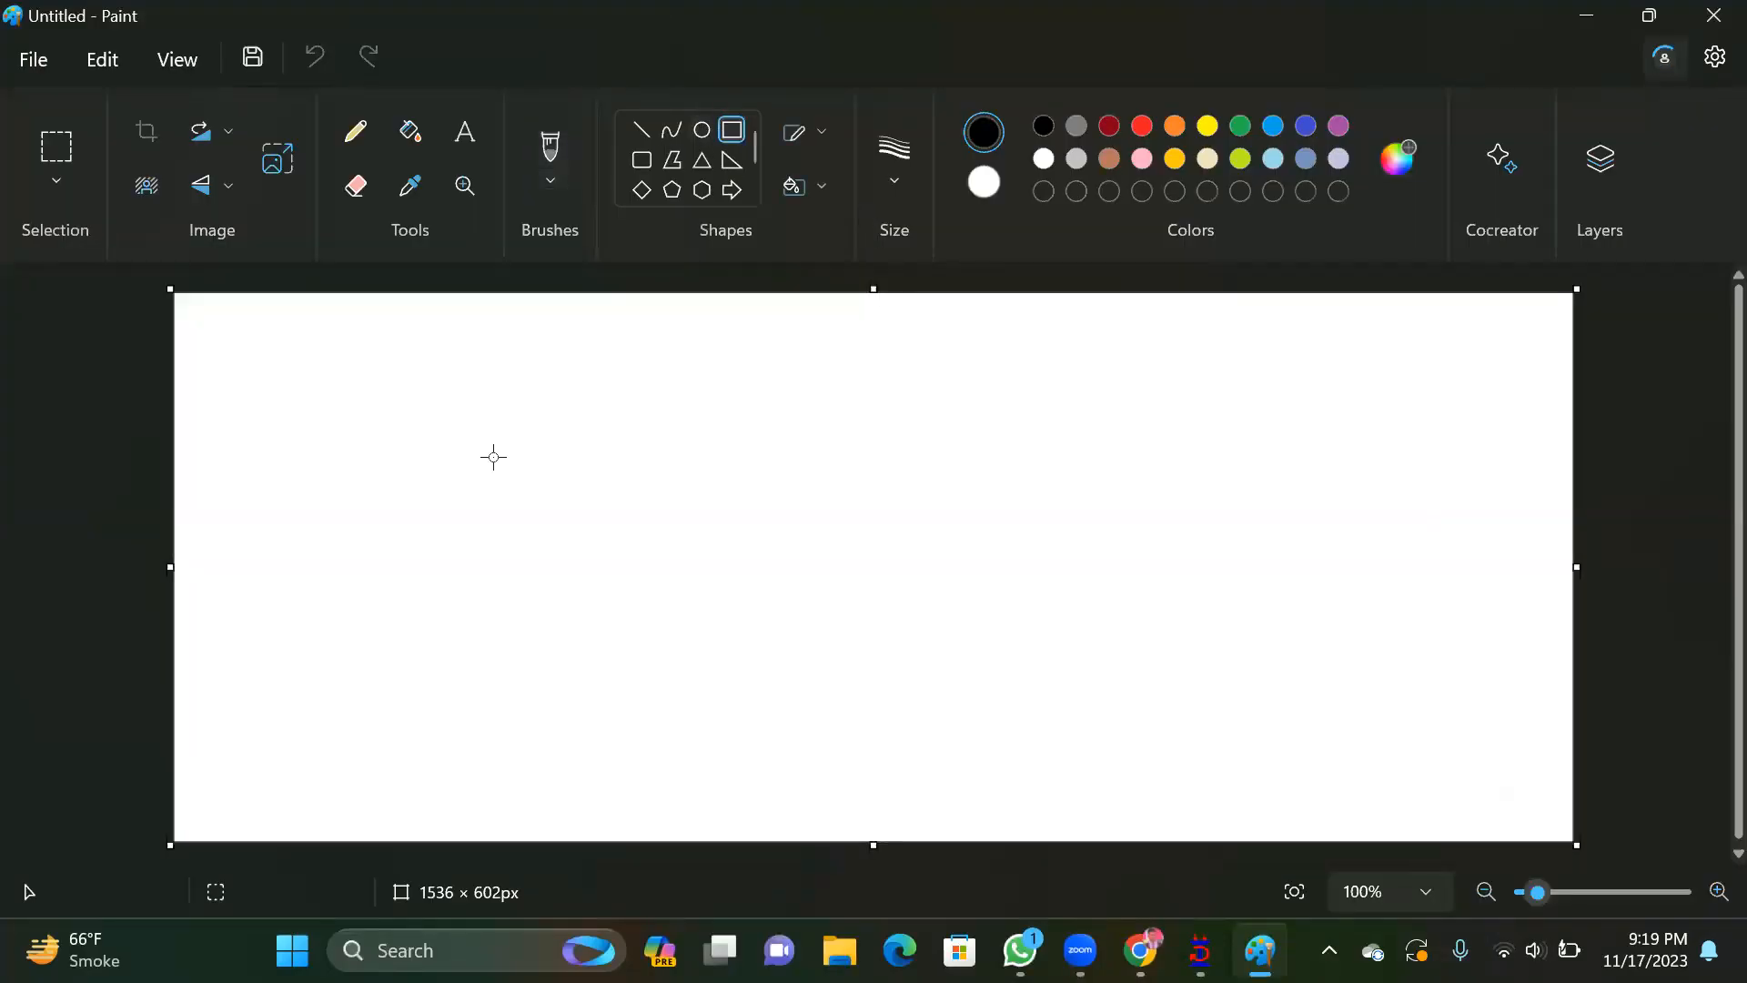
drag(510, 452, 1297, 530)
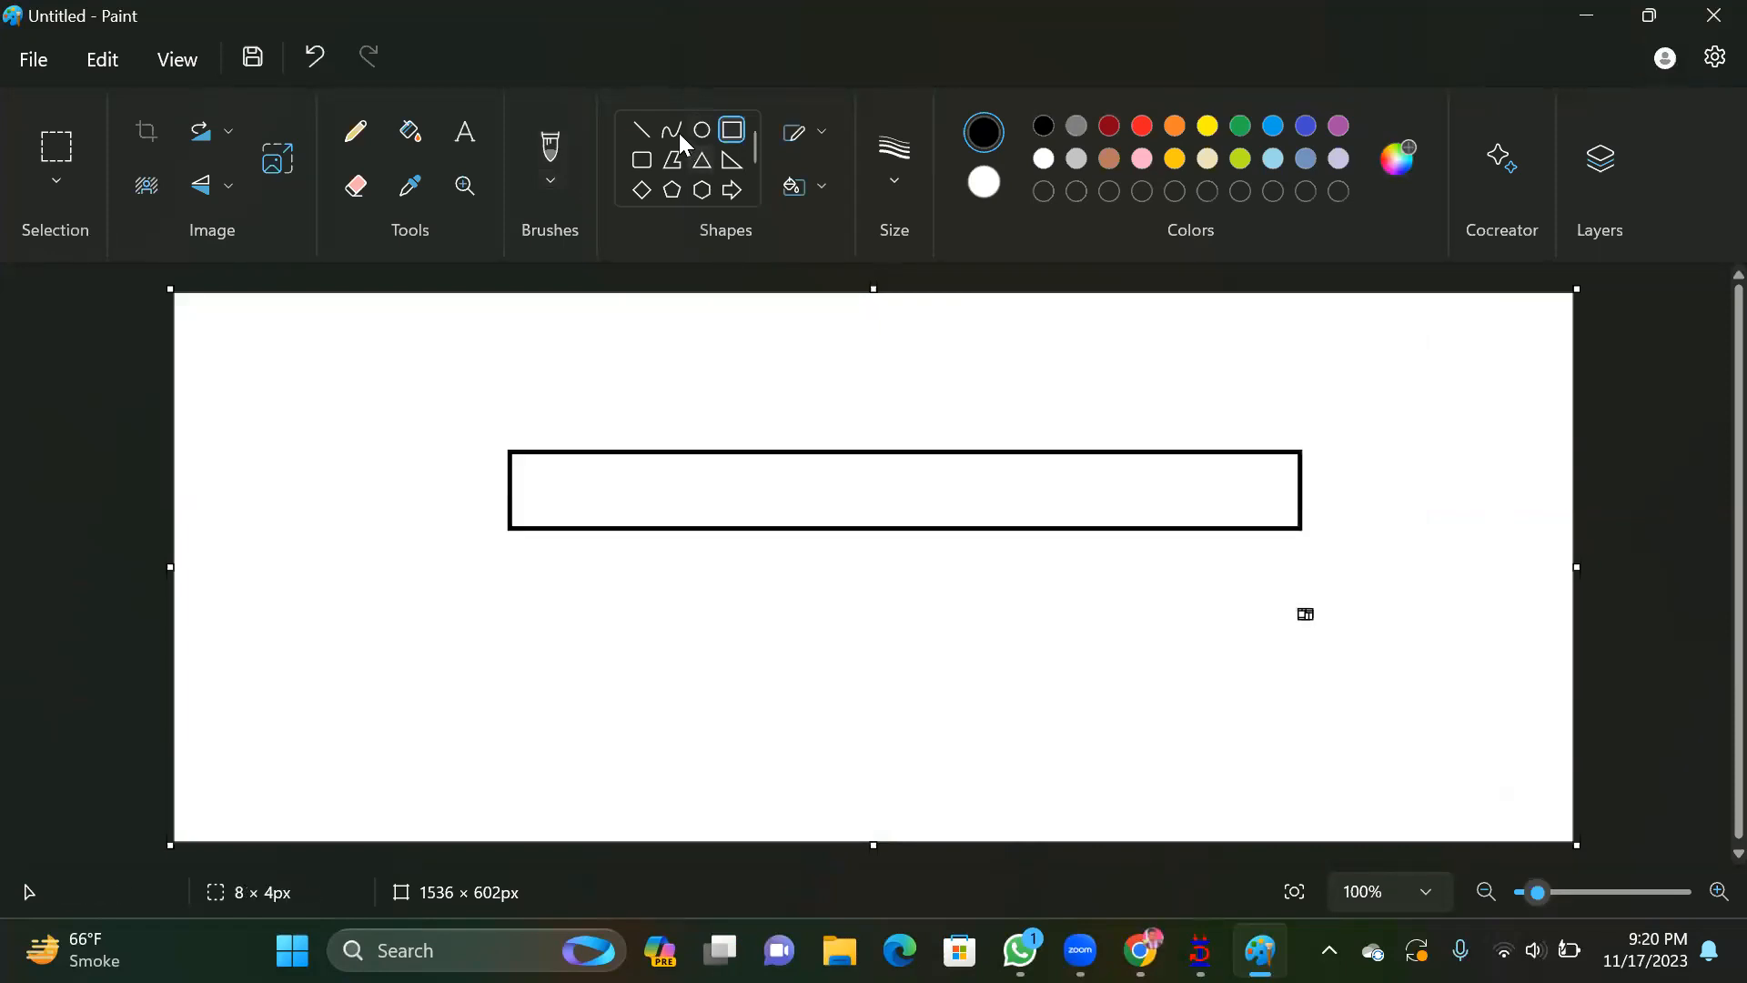
Draw a freehand red dimension line above the black rectangle, spanning its full length and labelled 3
click(1142, 124)
drag(501, 400, 506, 433)
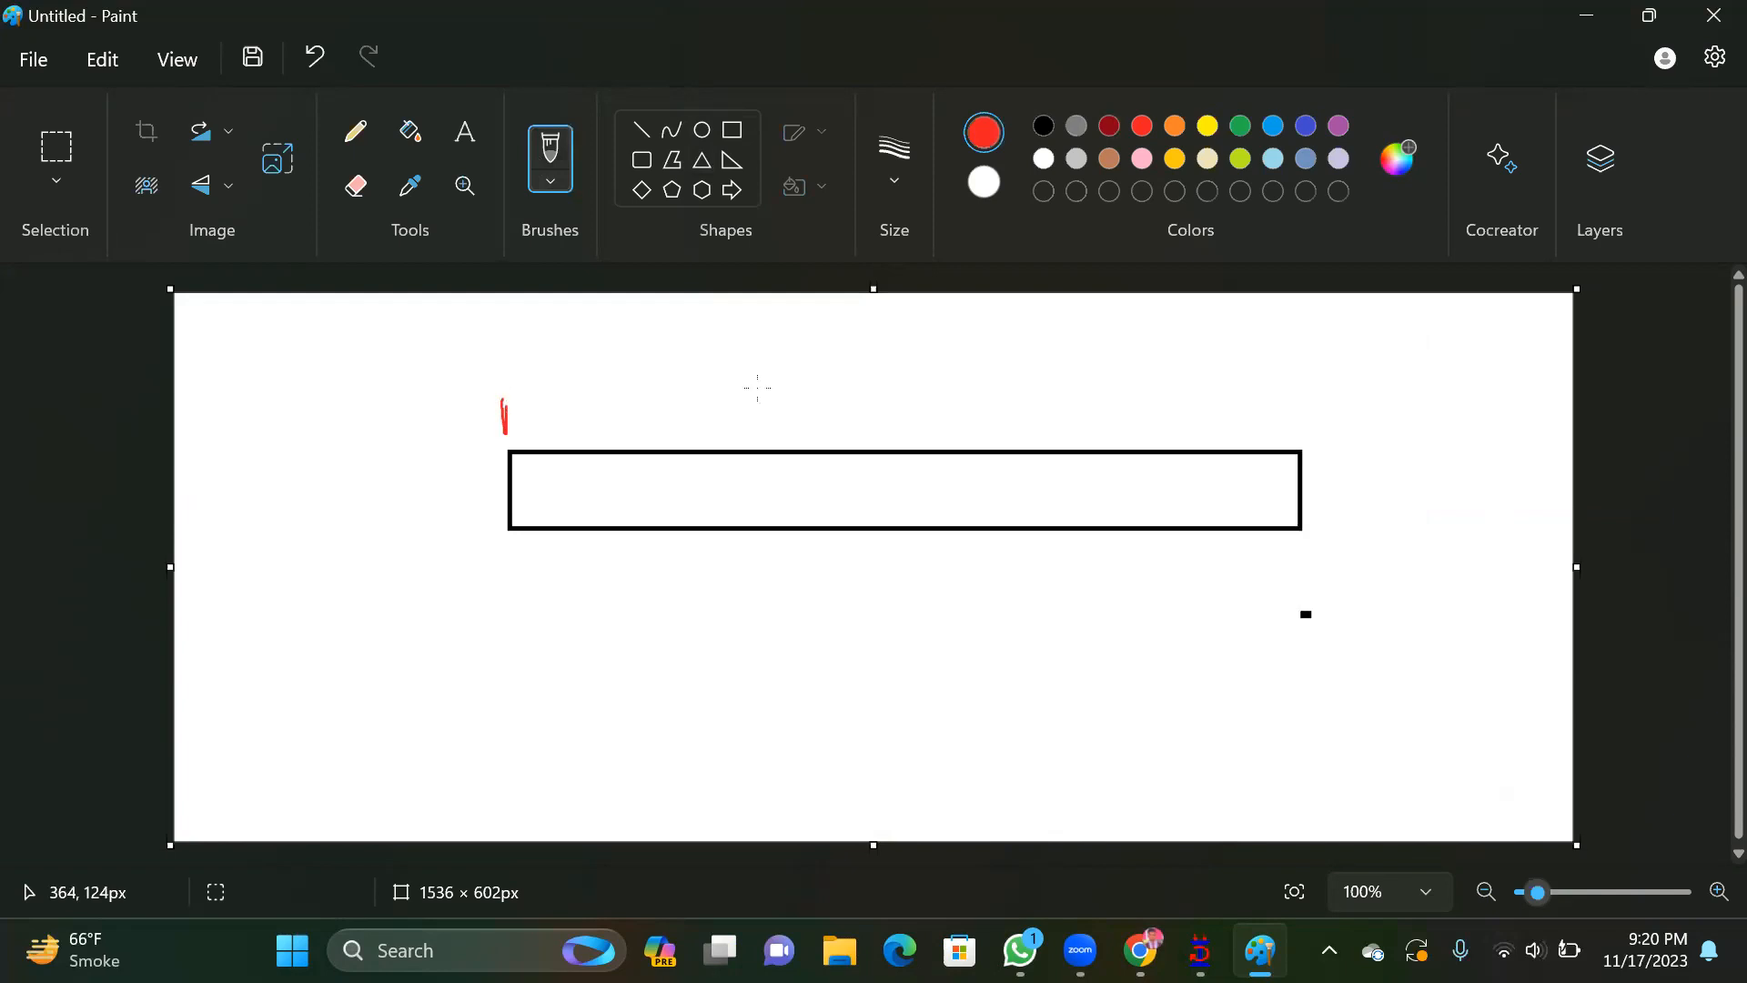
mouse_move(888, 378)
mouse_down()
mouse_move(877, 361)
mouse_move(933, 399)
mouse_move(1306, 393)
mouse_move(1315, 421)
mouse_up()
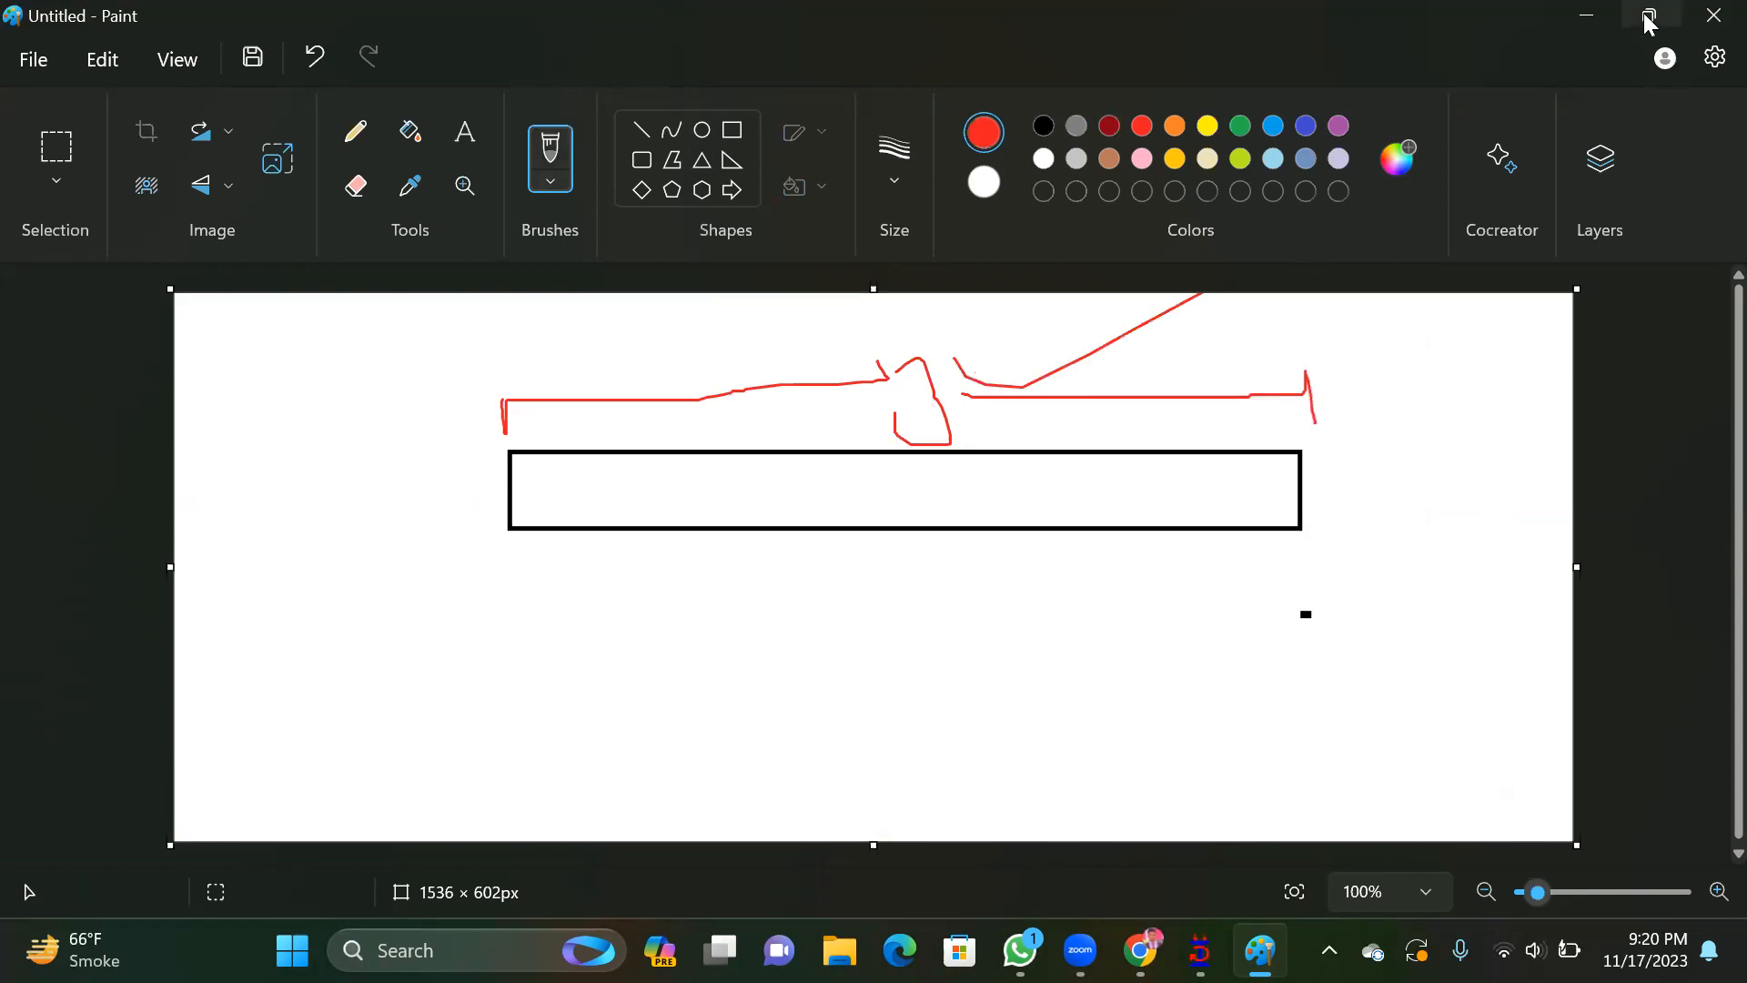
click(1601, 16)
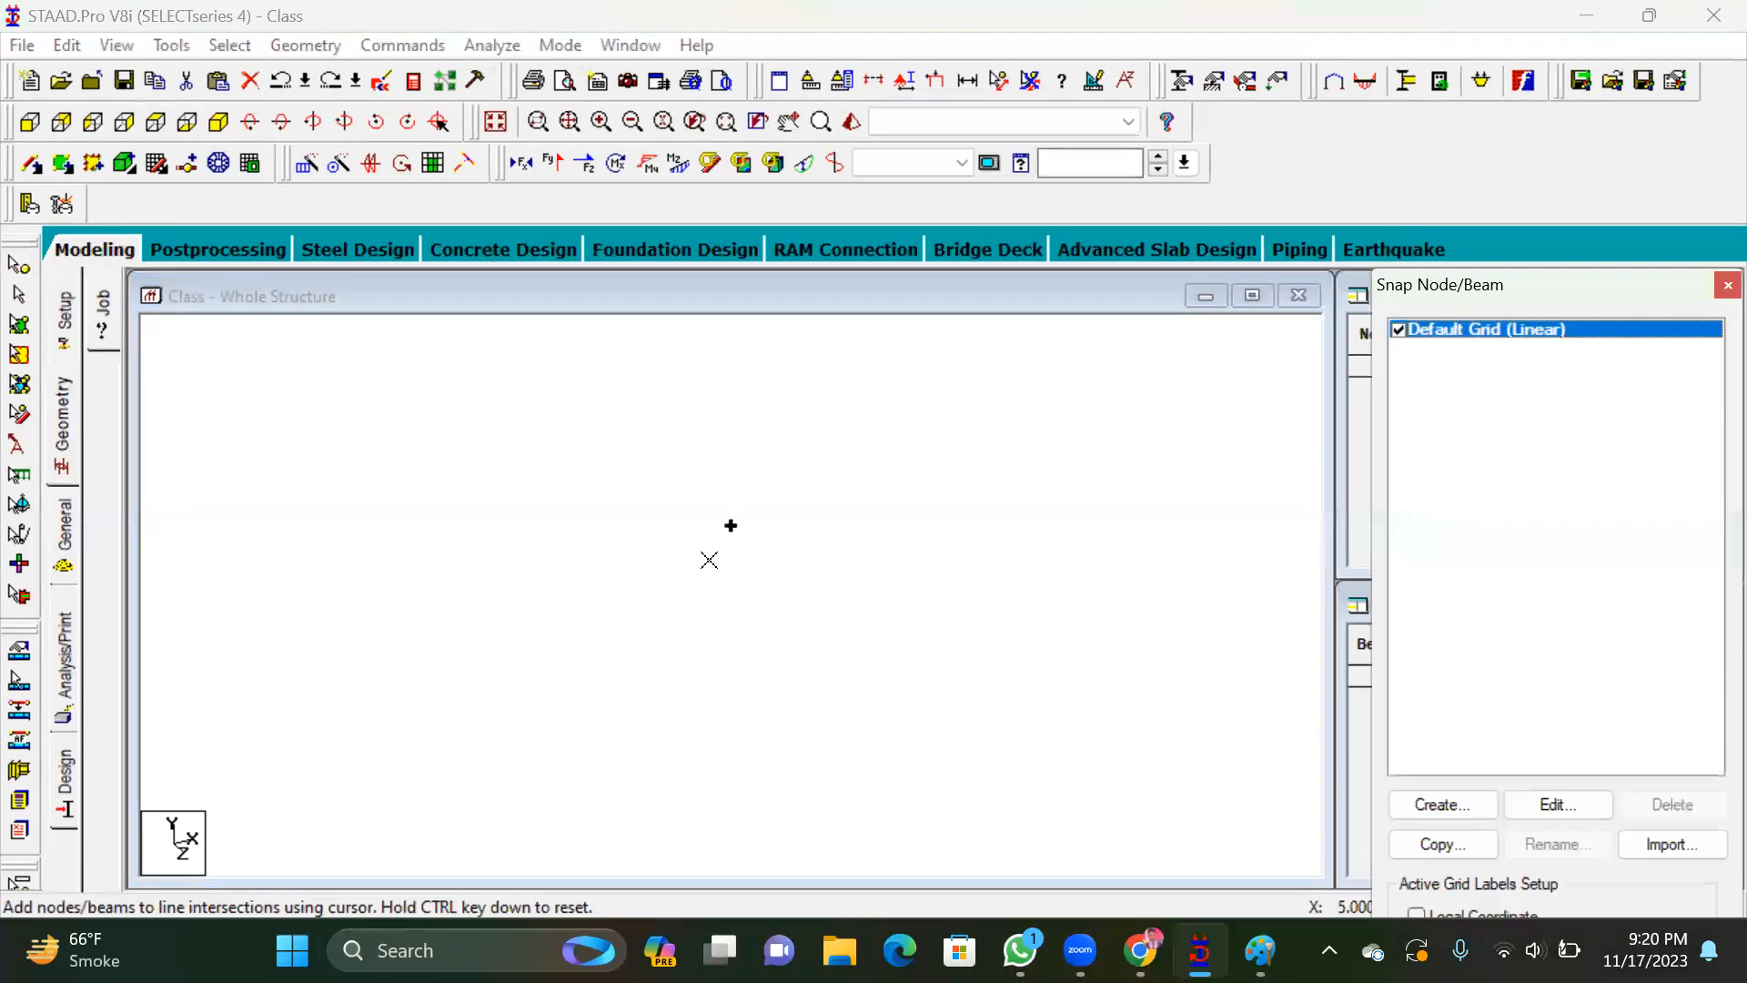
key(alt+Tab)
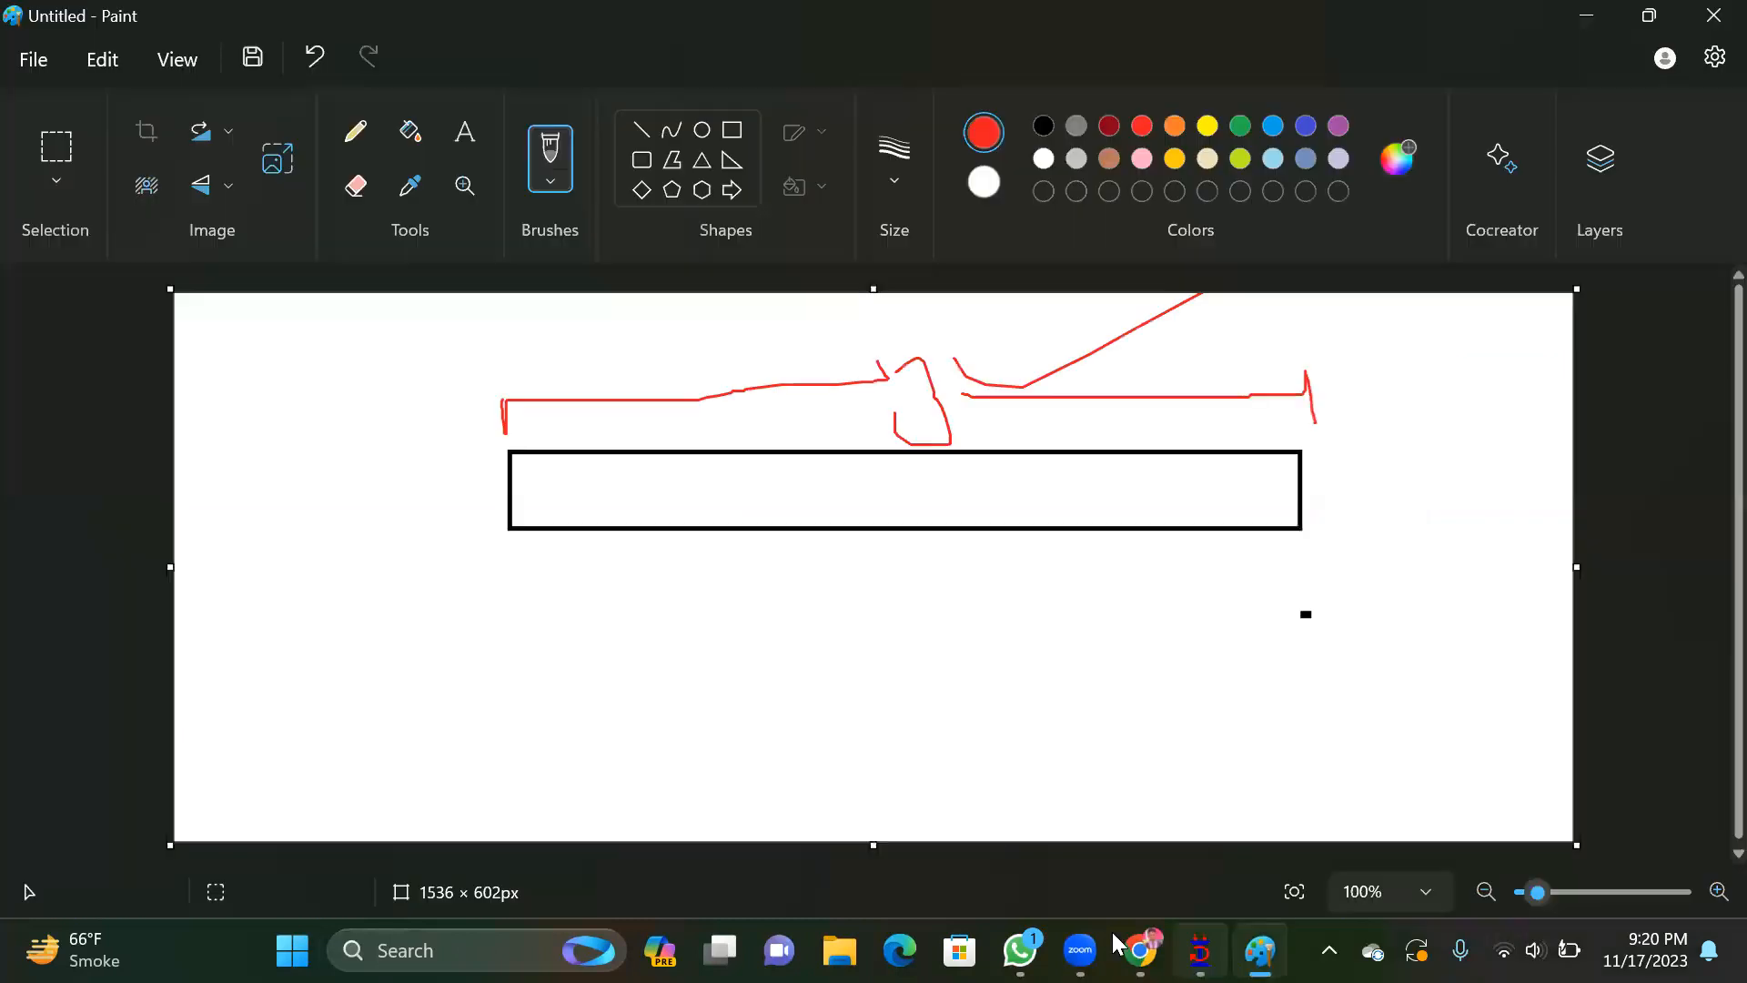
Draw a red upright rectangle of about 155 × 223 px beside the black beam to represent its cross-section
click(733, 129)
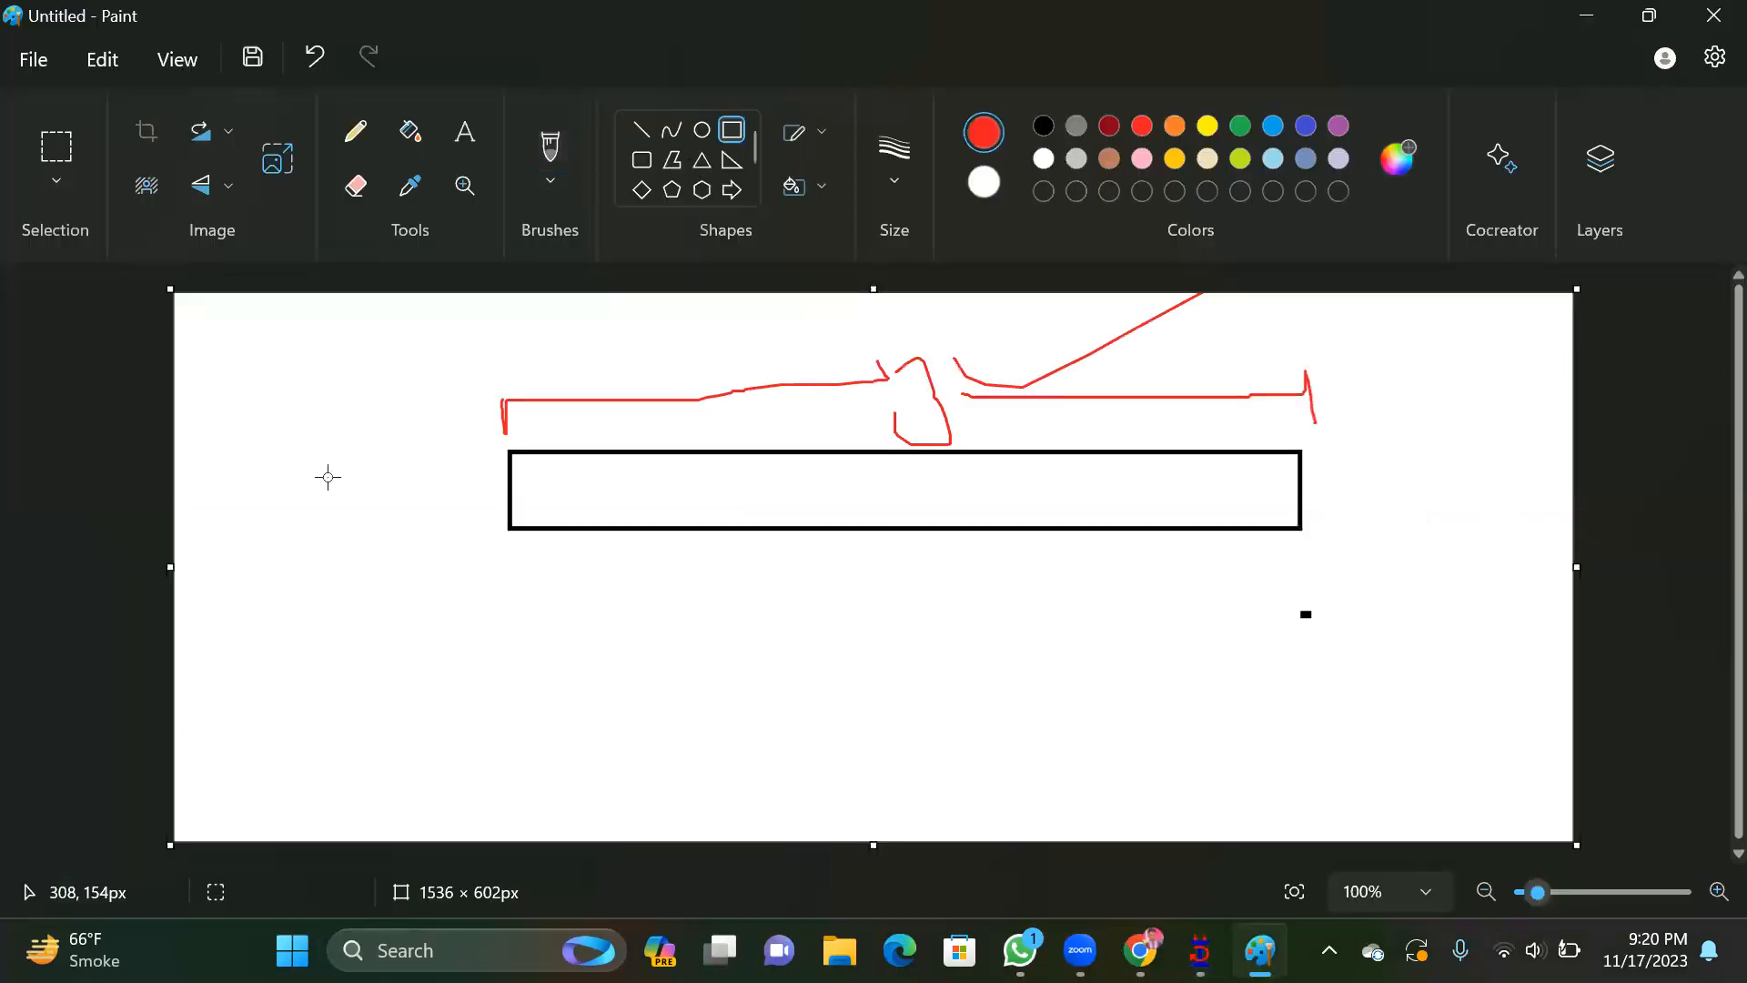
mouse_move(326, 476)
mouse_down()
mouse_move(446, 724)
mouse_move(468, 680)
mouse_up()
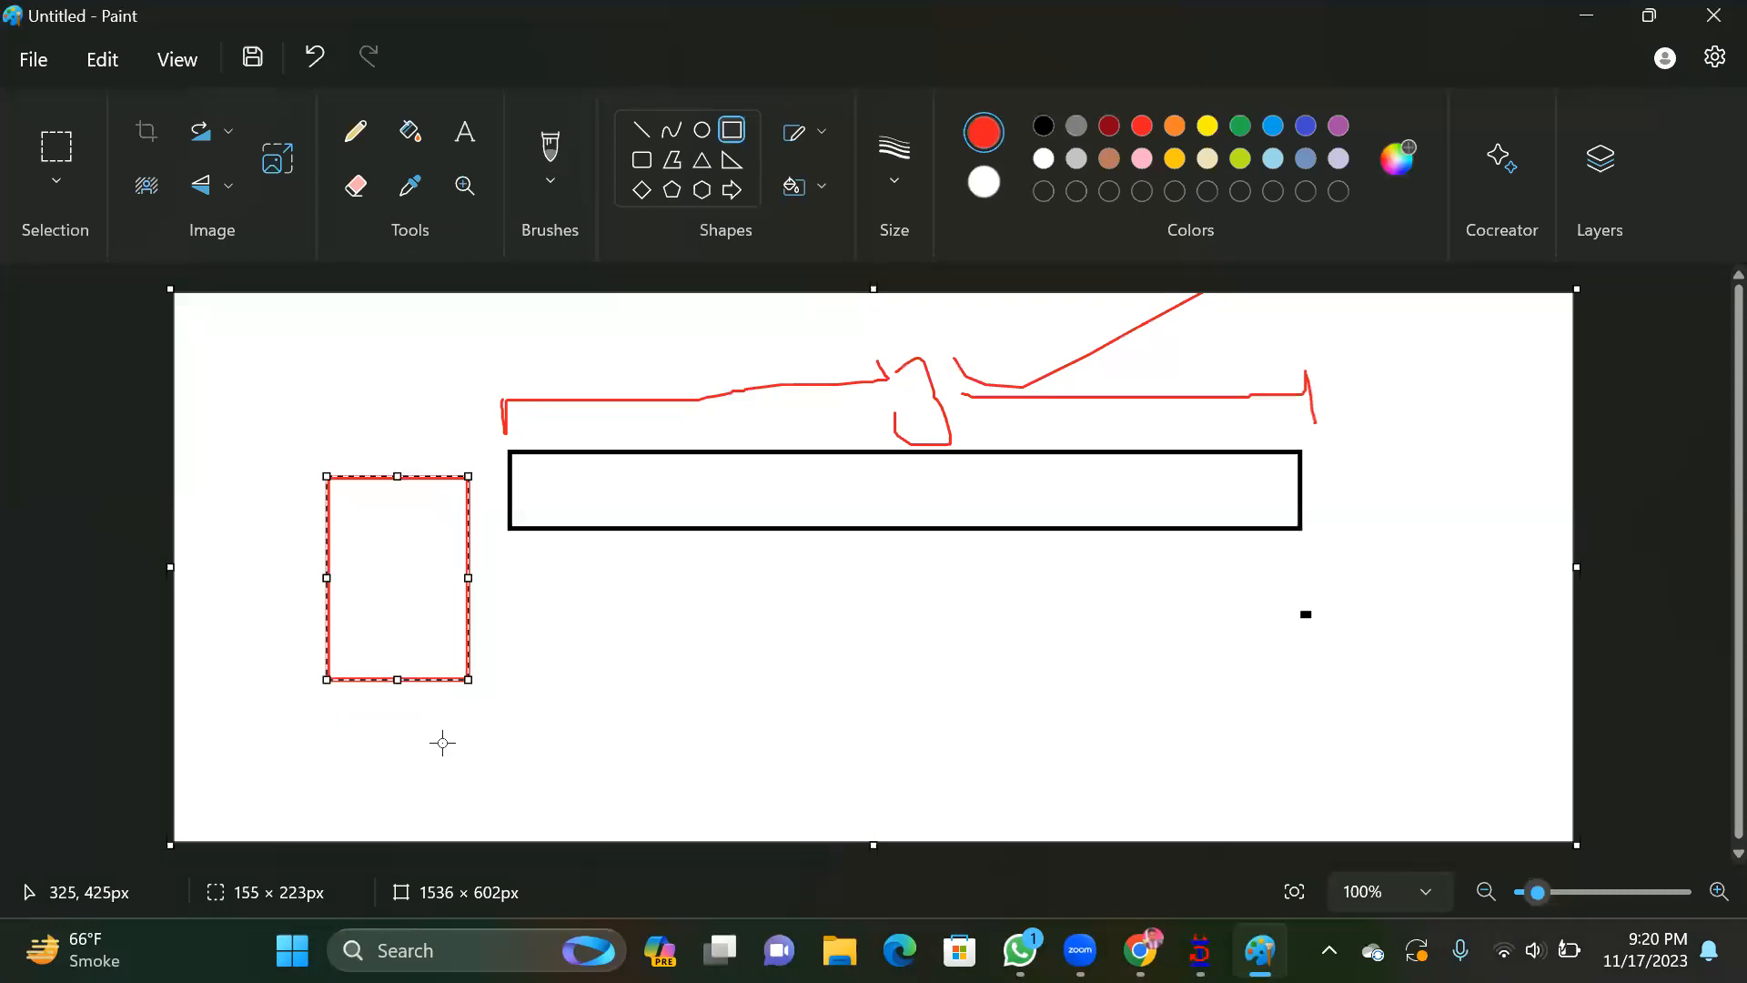
drag(511, 600, 519, 574)
Brush freehand red dimension marks and values along the outer side and above the red cross-section rectangle
click(553, 151)
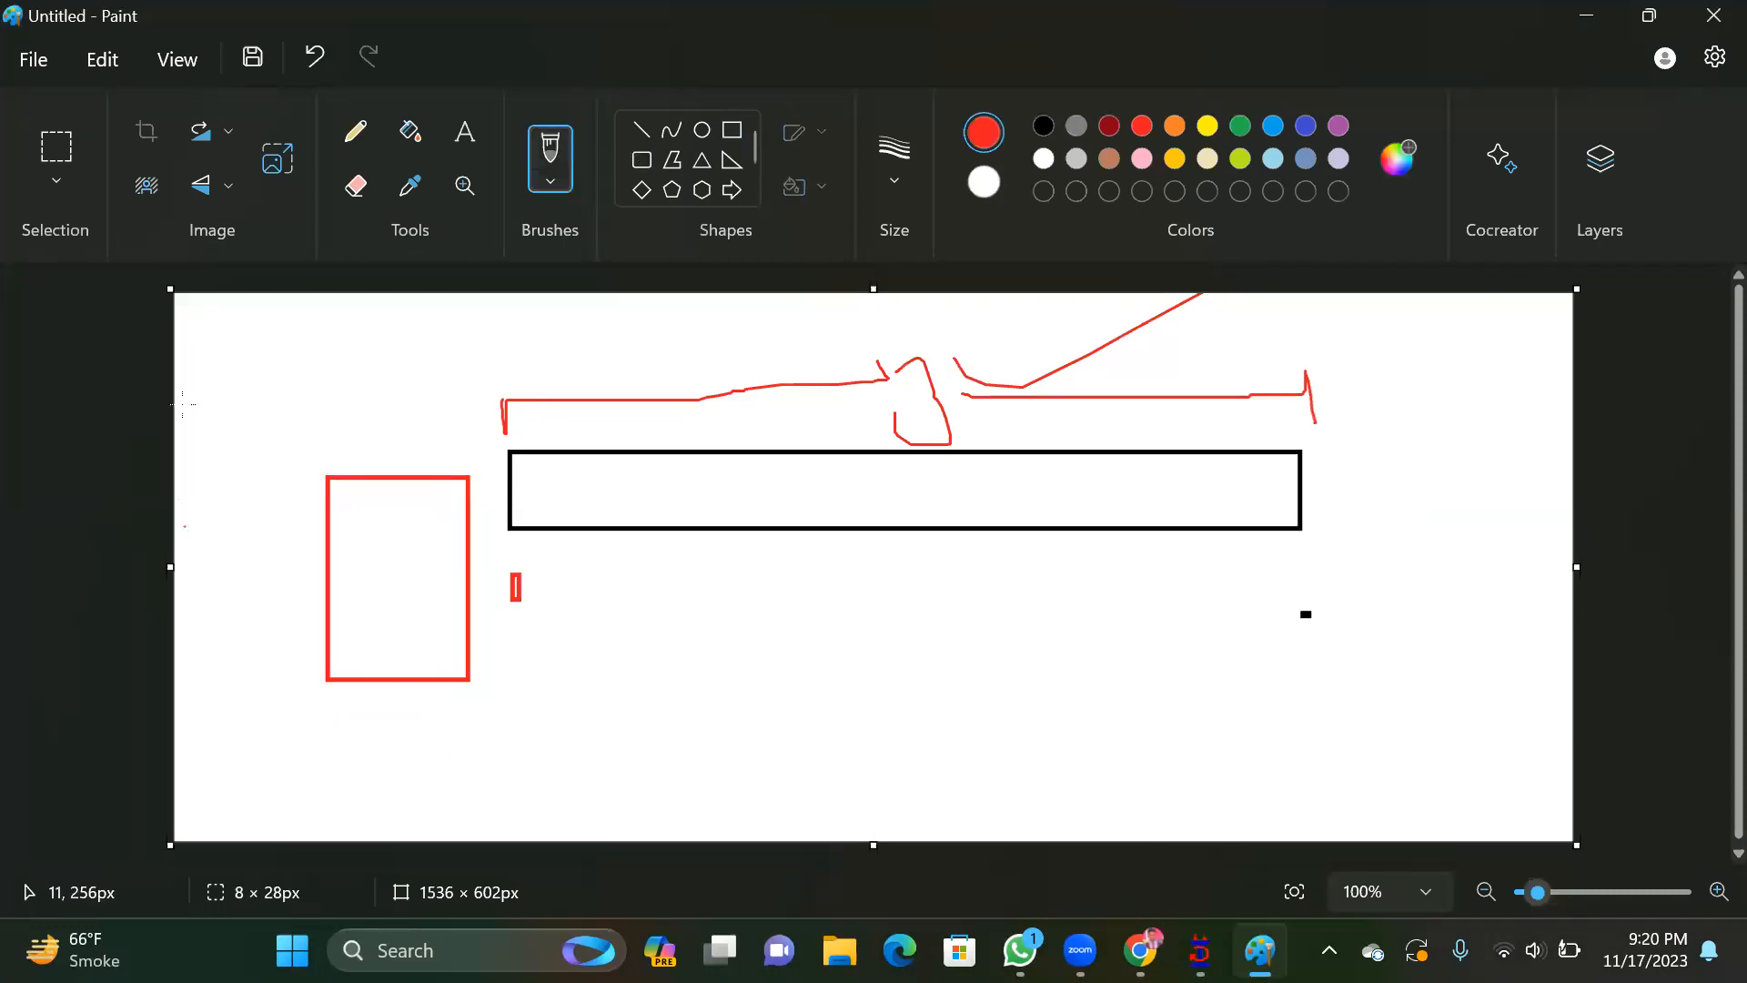
drag(290, 478, 280, 622)
drag(338, 544, 320, 581)
drag(340, 551, 351, 592)
drag(337, 423, 325, 457)
drag(460, 429, 476, 492)
drag(324, 458, 437, 470)
drag(425, 444, 520, 459)
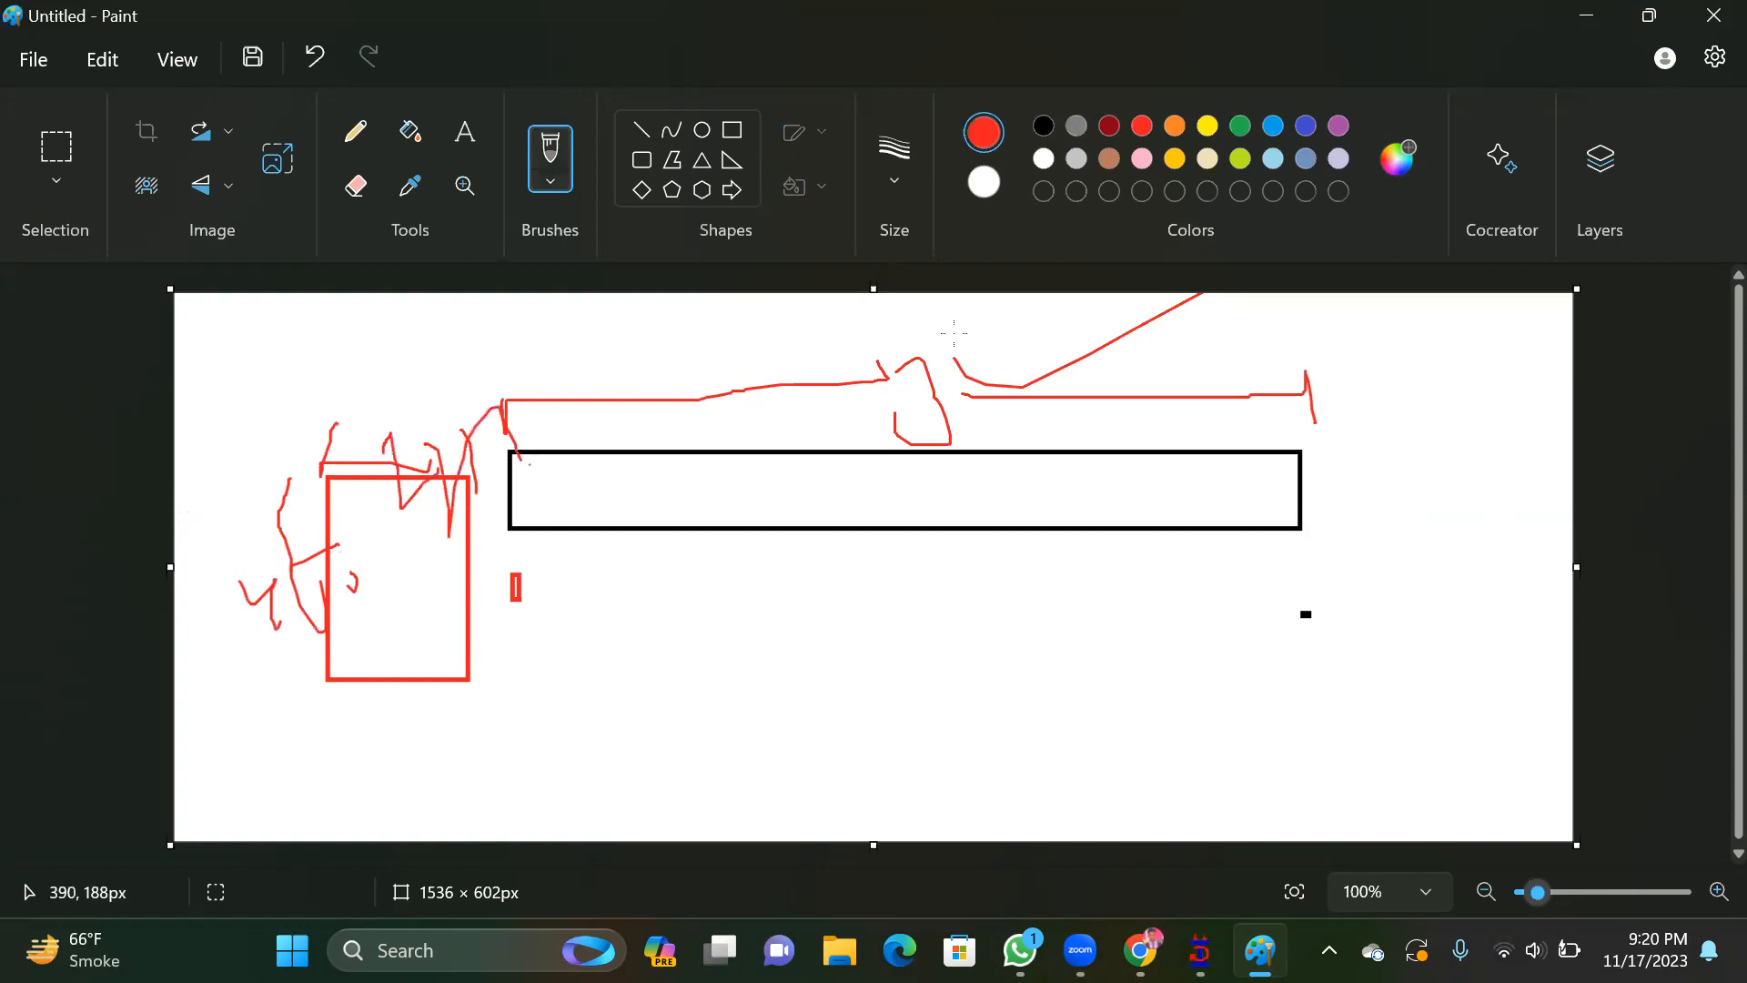
Switch back to STAAD.Pro and open the Default Grid (Linear) settings to check the construction line spacing
key(alt+Tab)
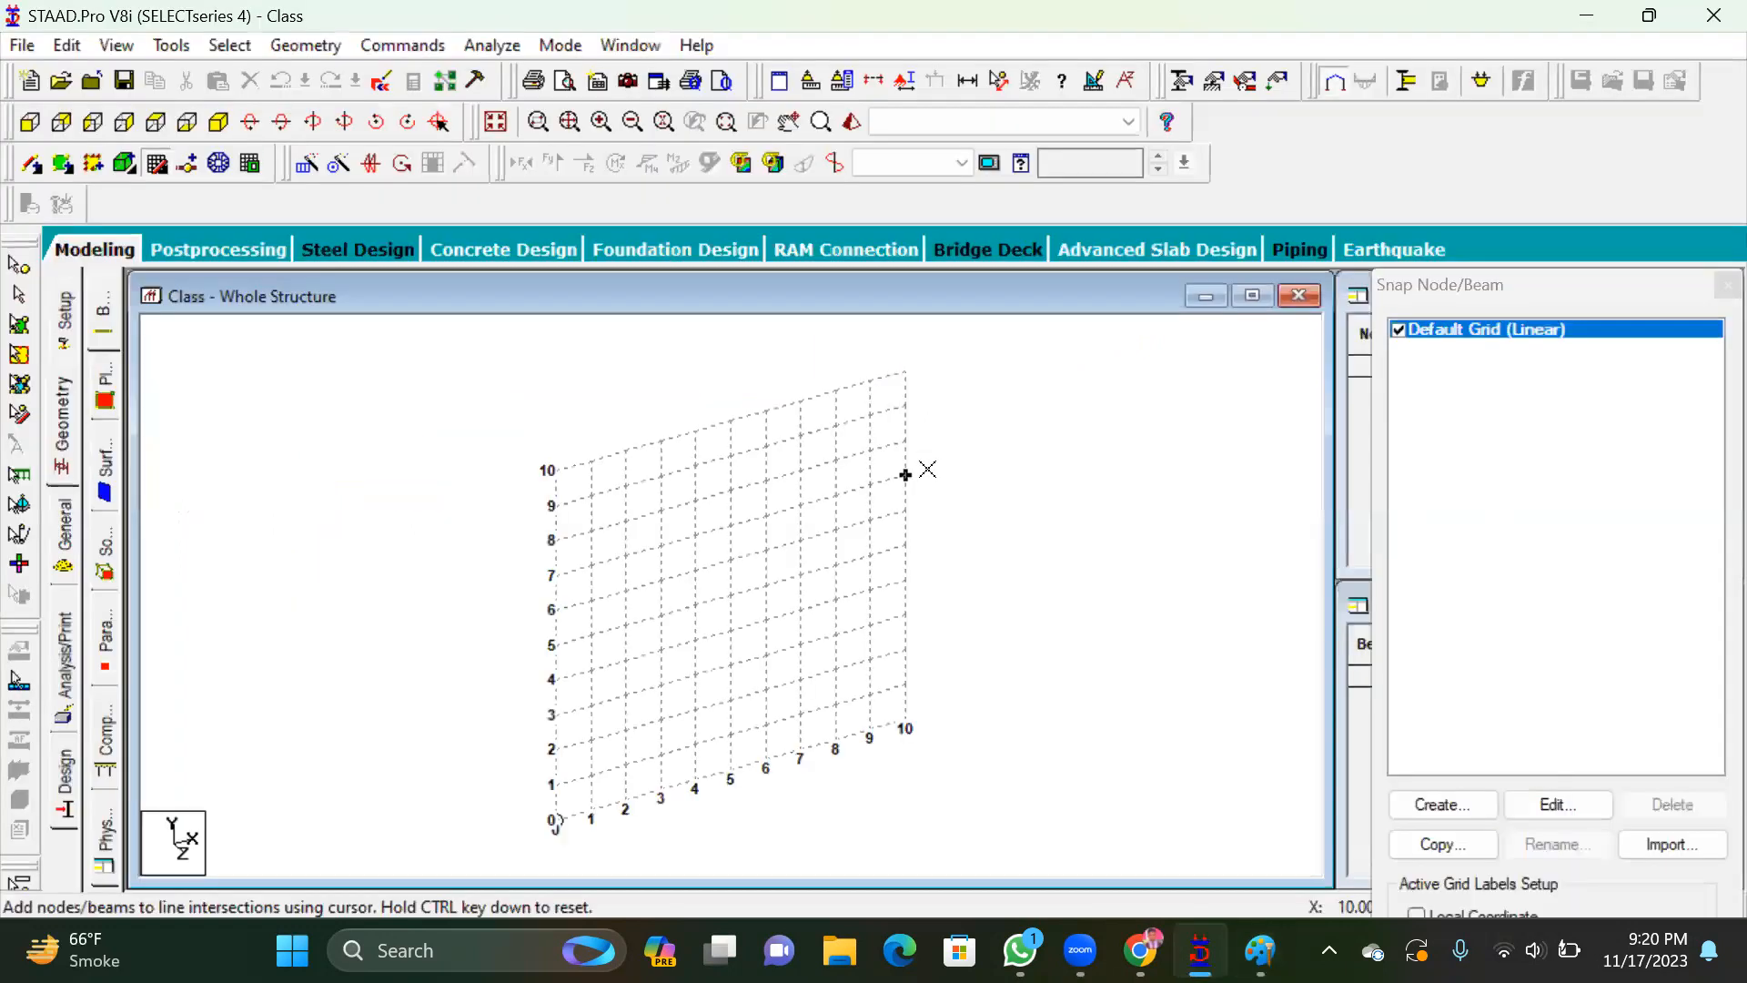
scroll(690, 647, up, 2)
scroll(730, 595, up, 2)
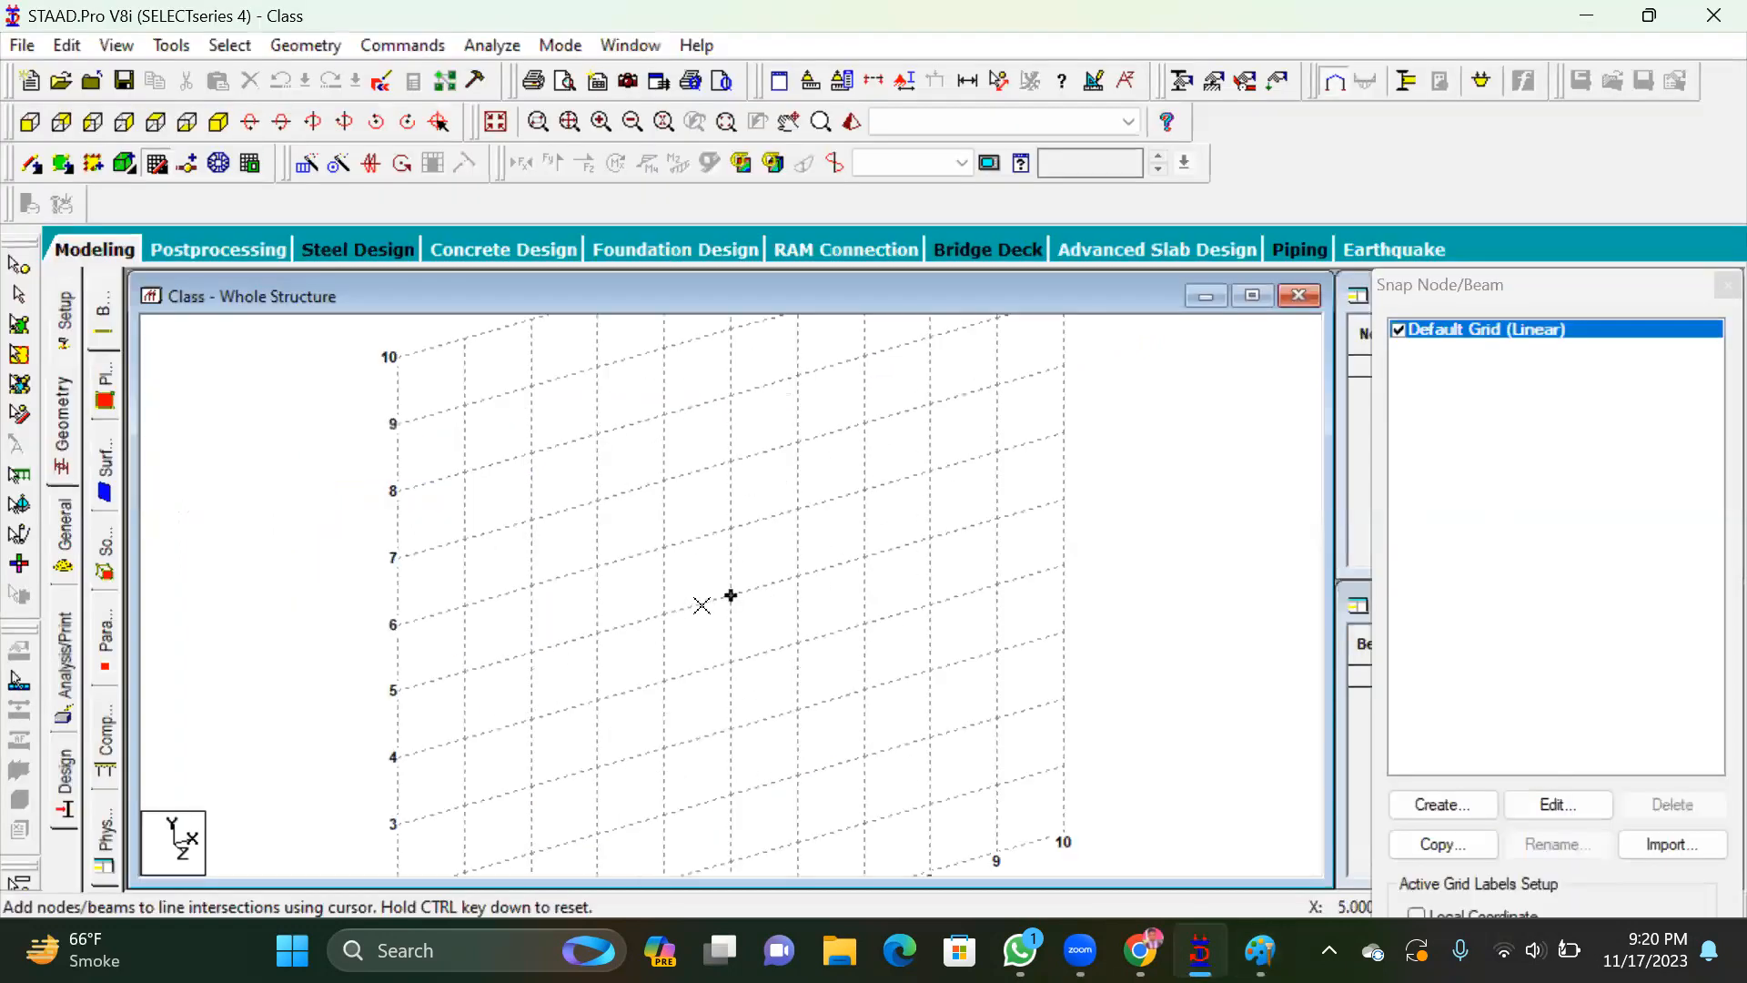
scroll(730, 595, down, 1)
scroll(656, 302, down, 2)
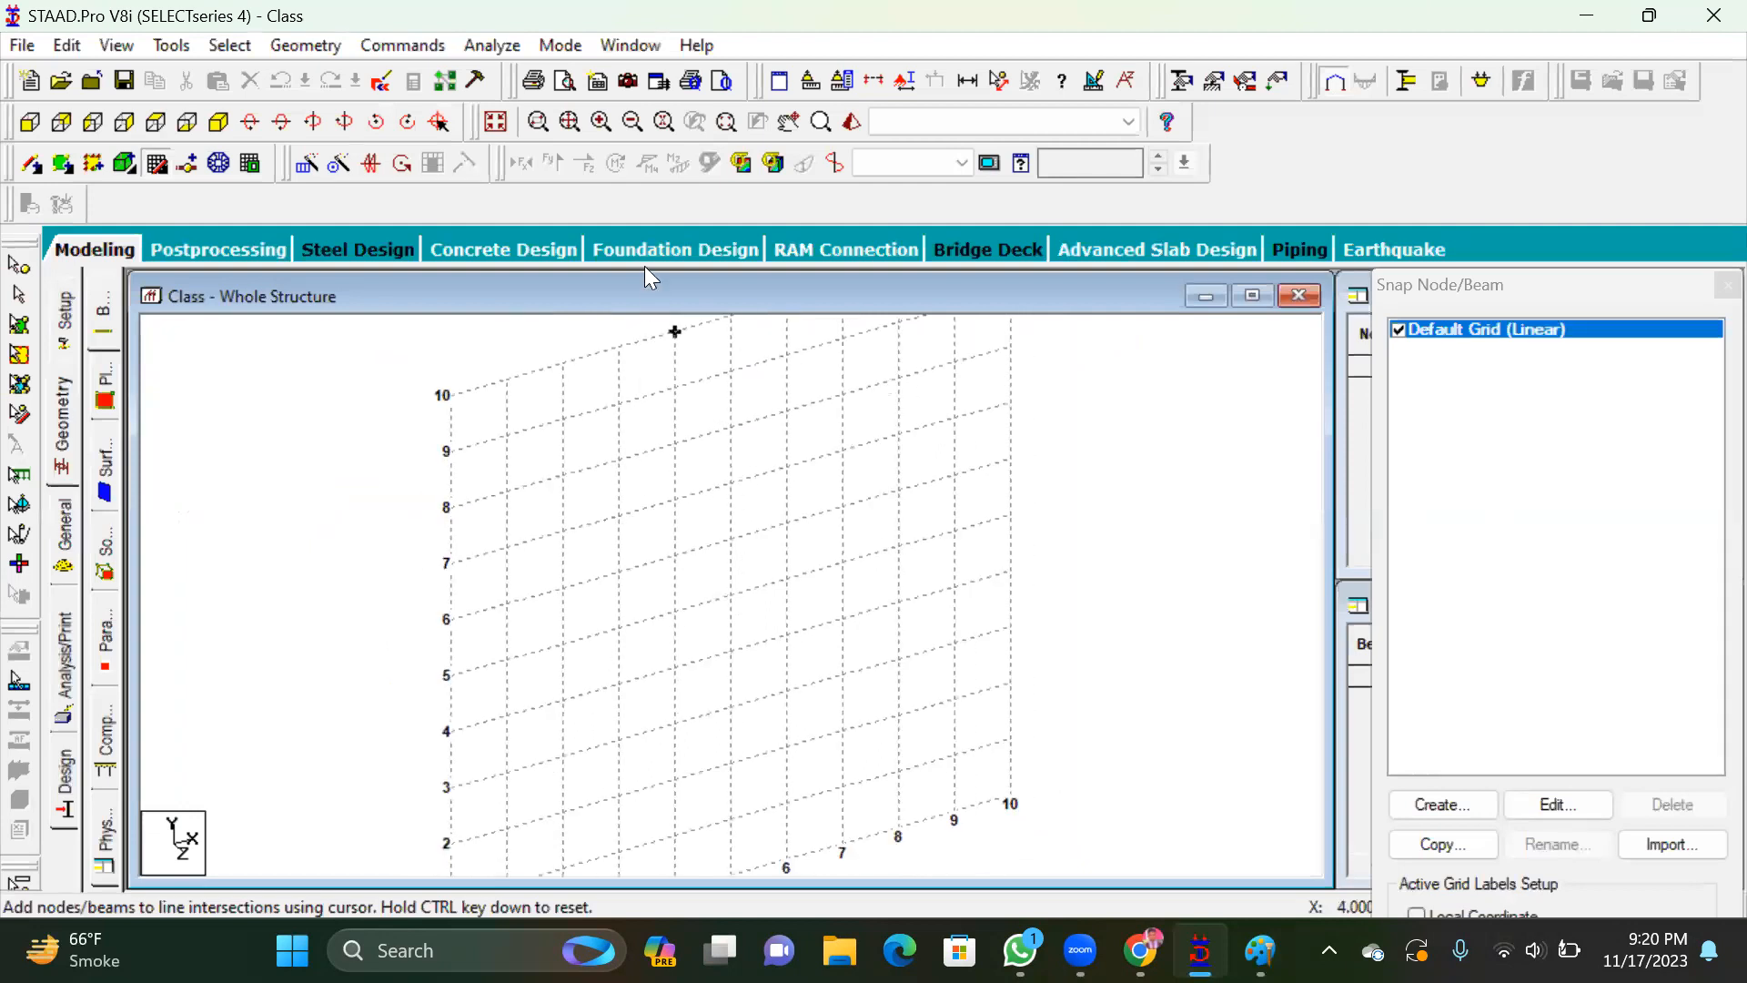
scroll(635, 798, up, 4)
scroll(783, 609, down, 4)
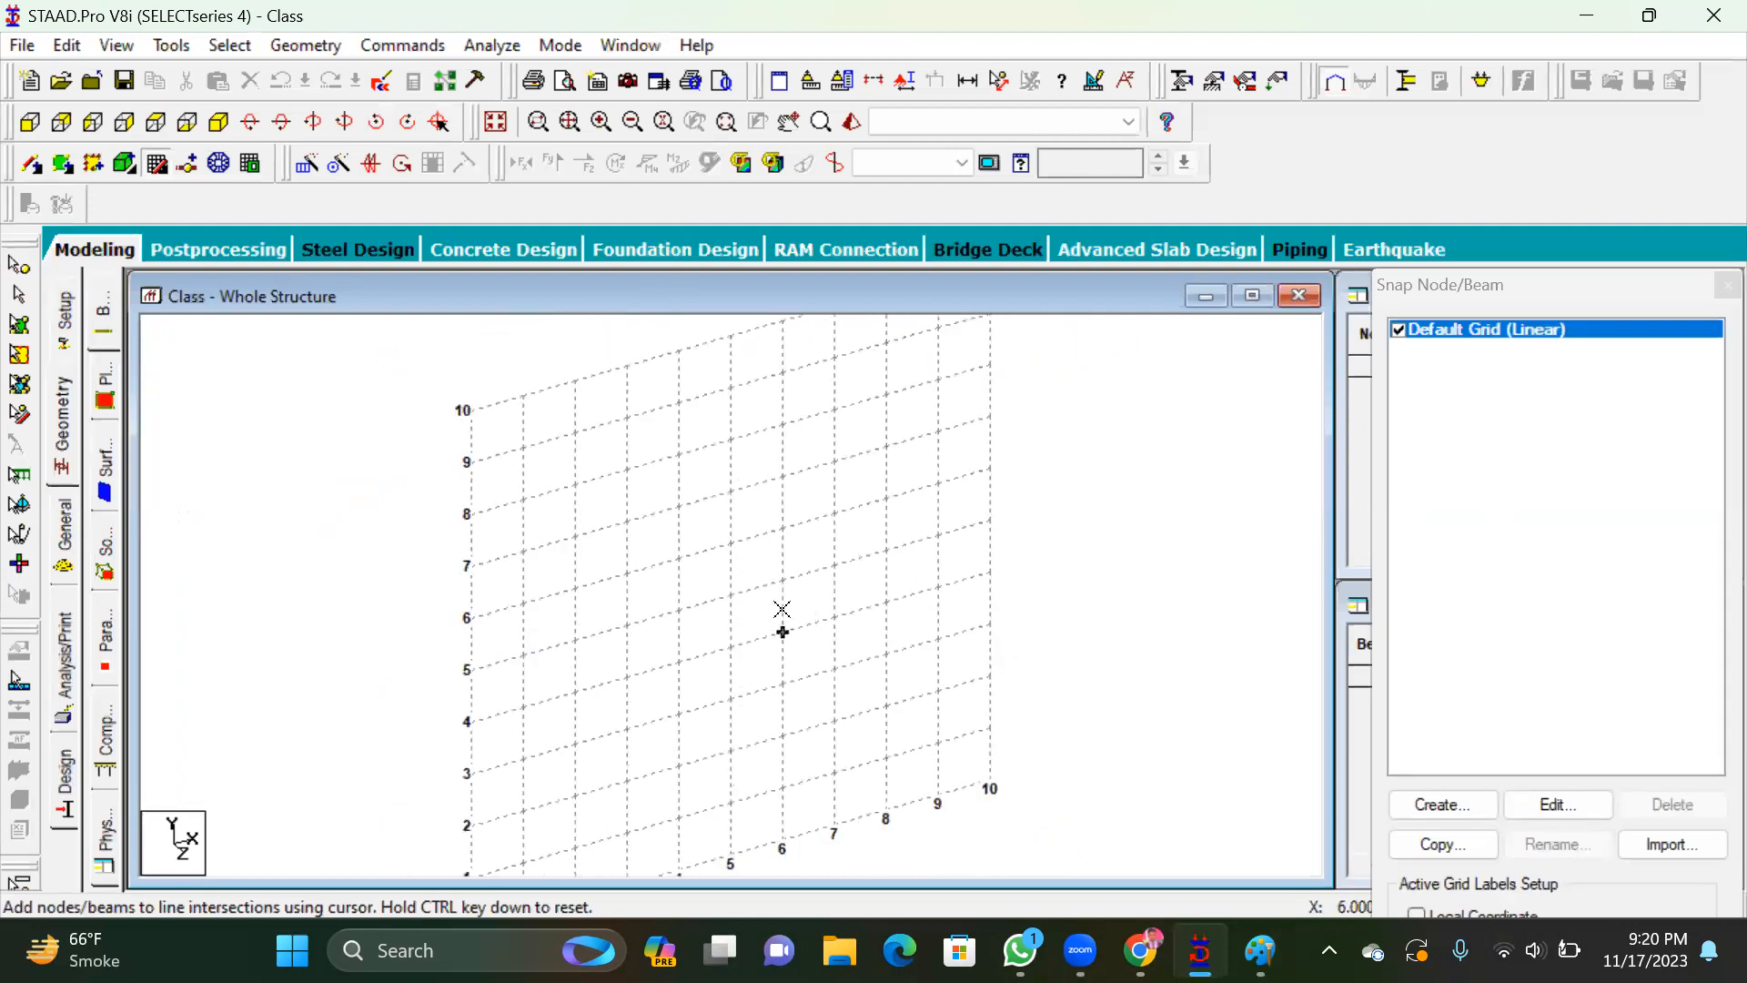
scroll(582, 840, up, 3)
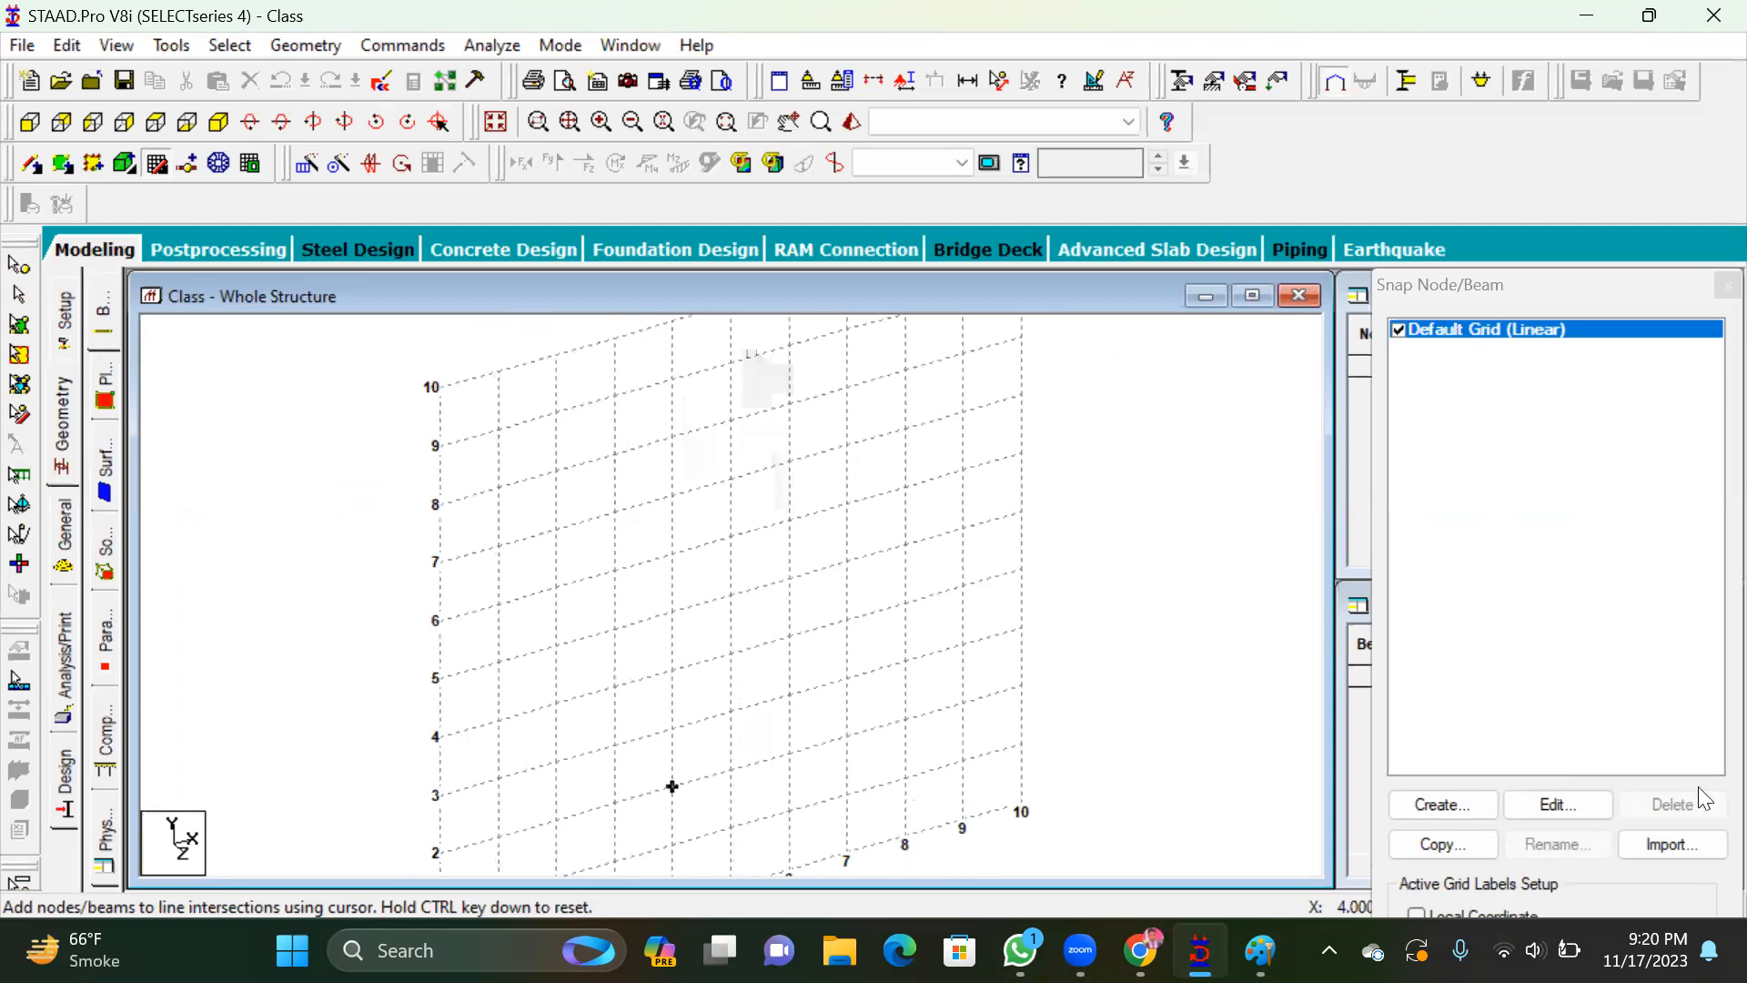
click(1567, 805)
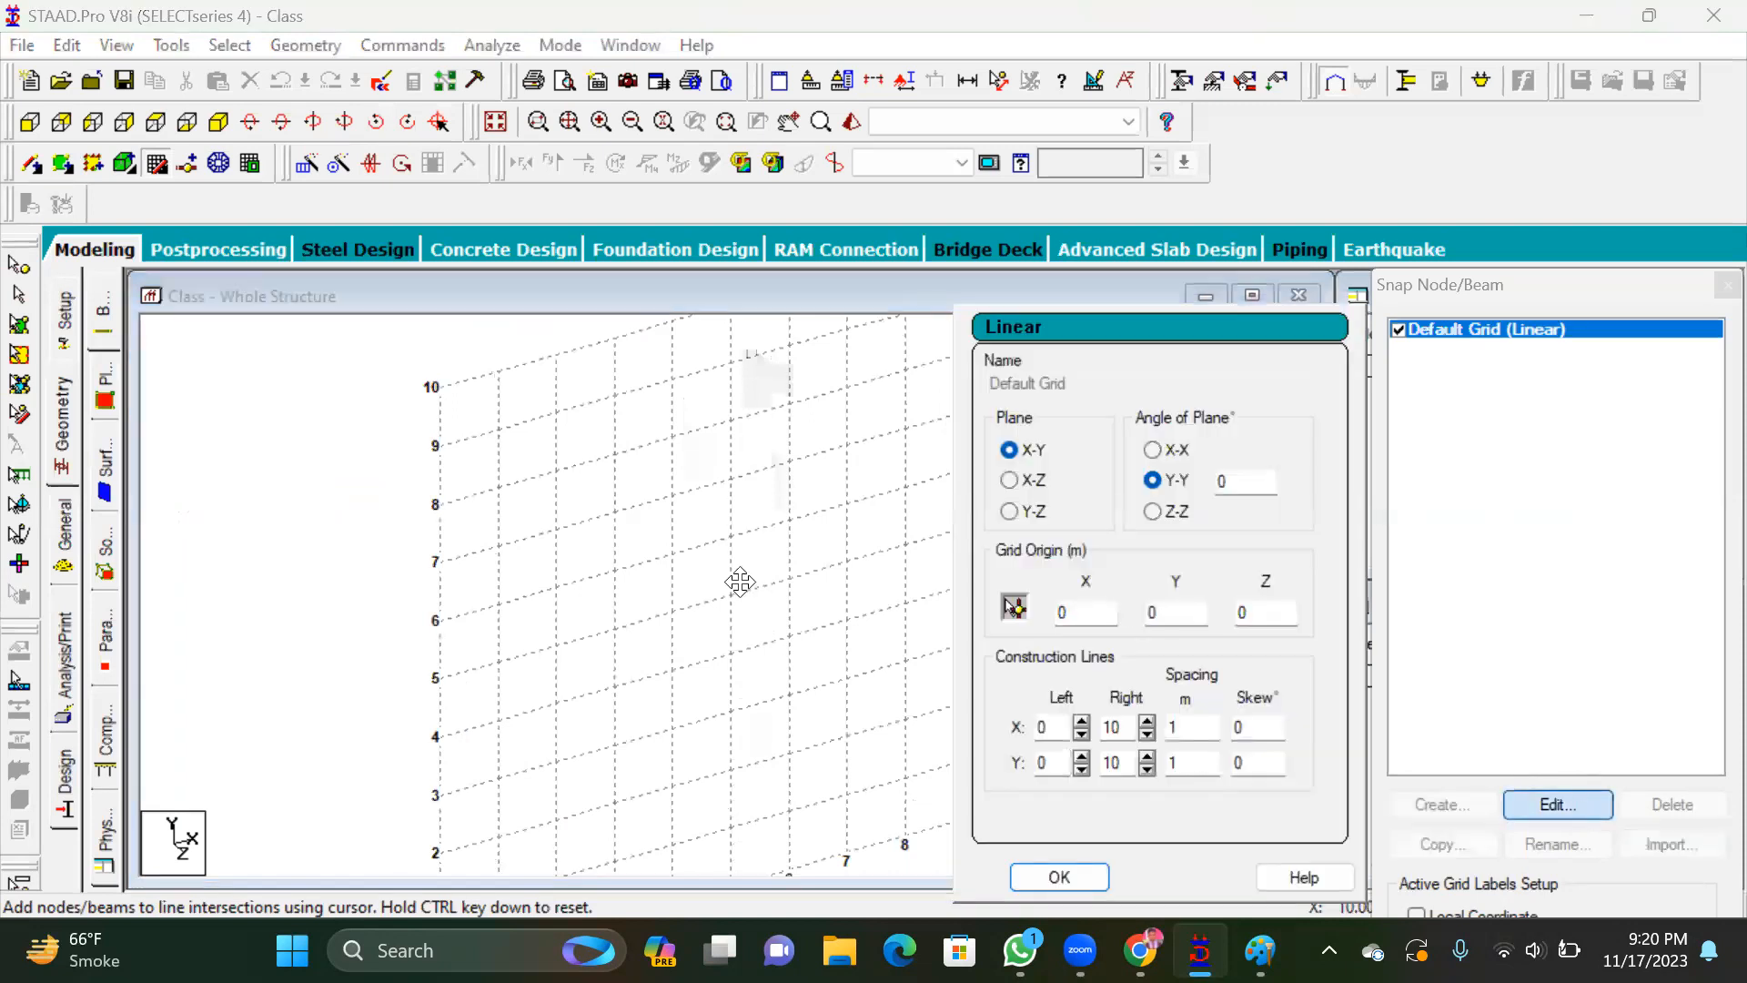
mouse_move(1164, 686)
mouse_down()
mouse_move(1143, 705)
mouse_move(1183, 740)
mouse_move(1217, 700)
mouse_up()
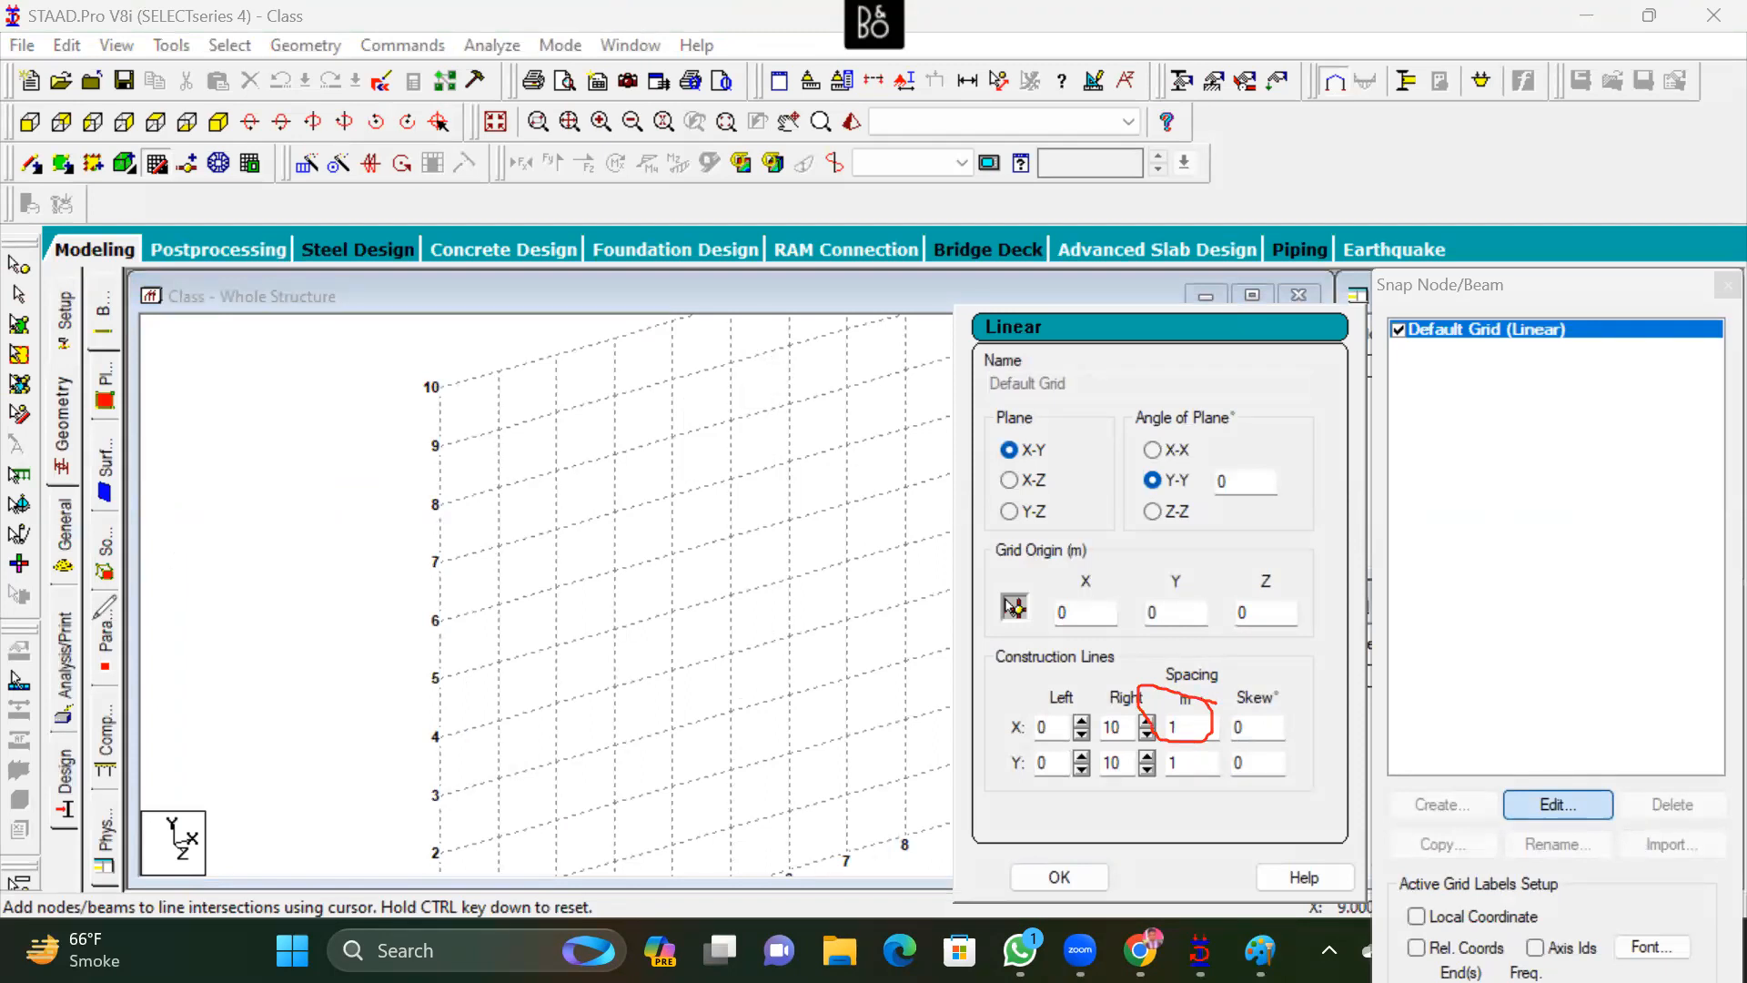
click(160, 655)
Draw a beam on the grid from X 2, Y 4 to X 5, Y 4, and close the snap grid
scroll(688, 713, down, 1)
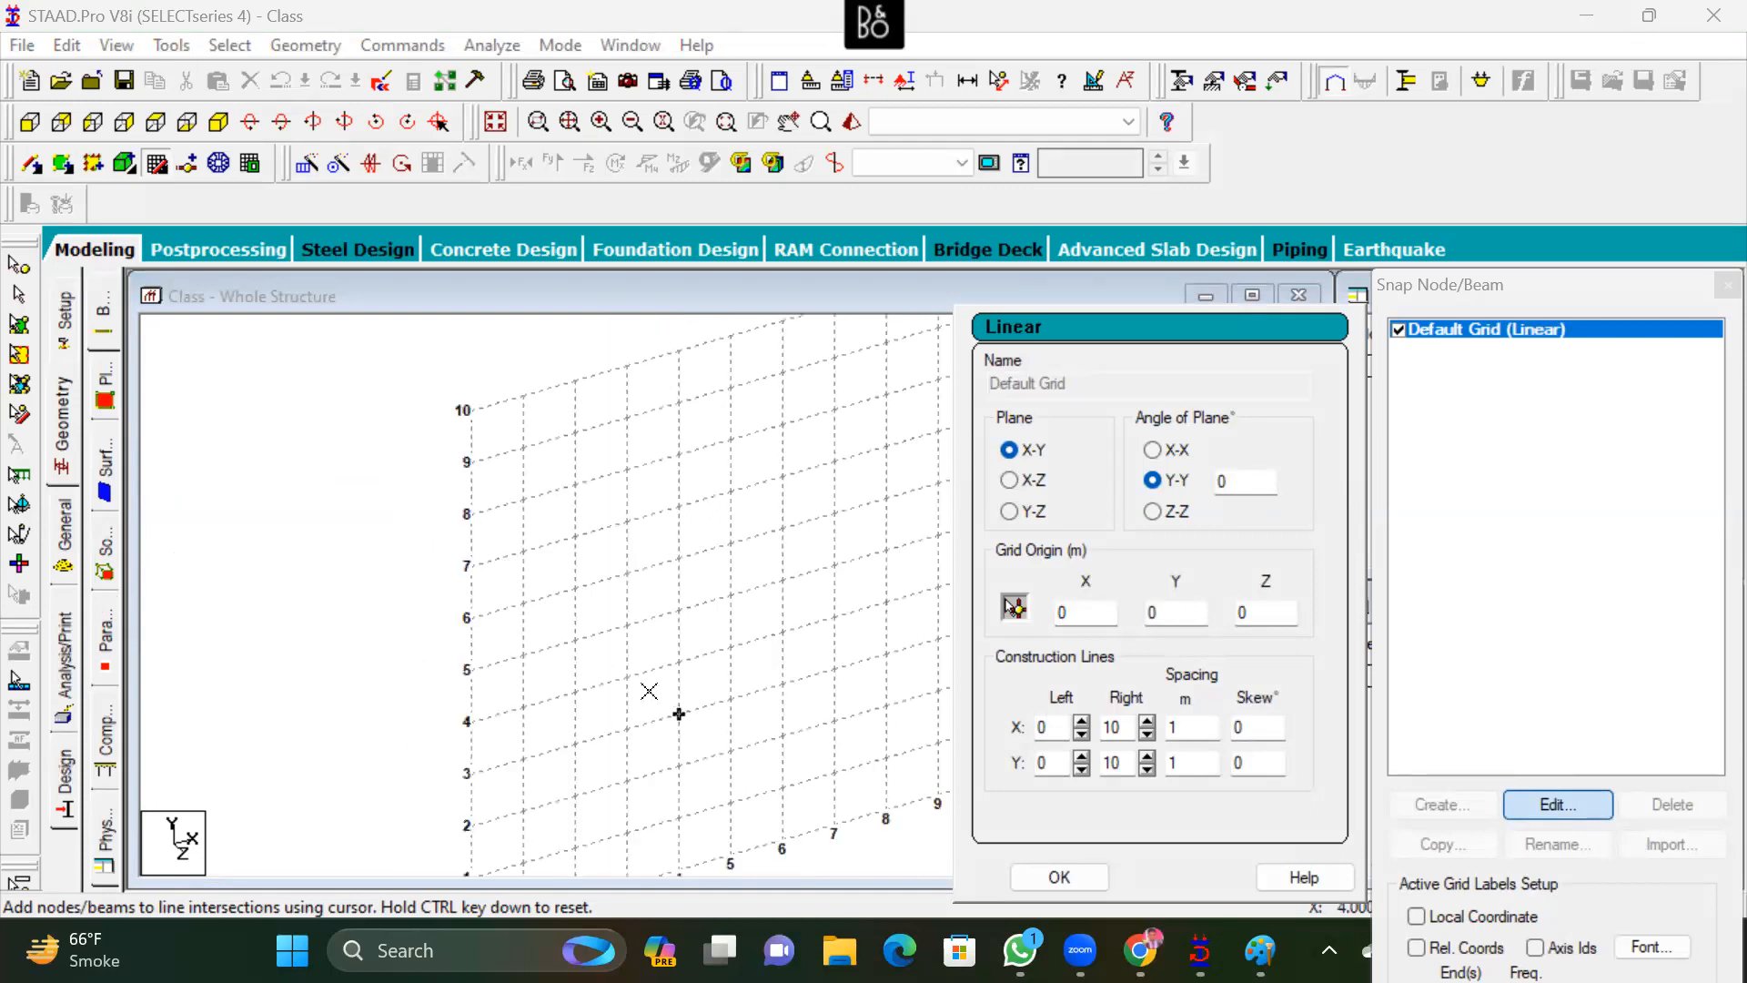
click(575, 691)
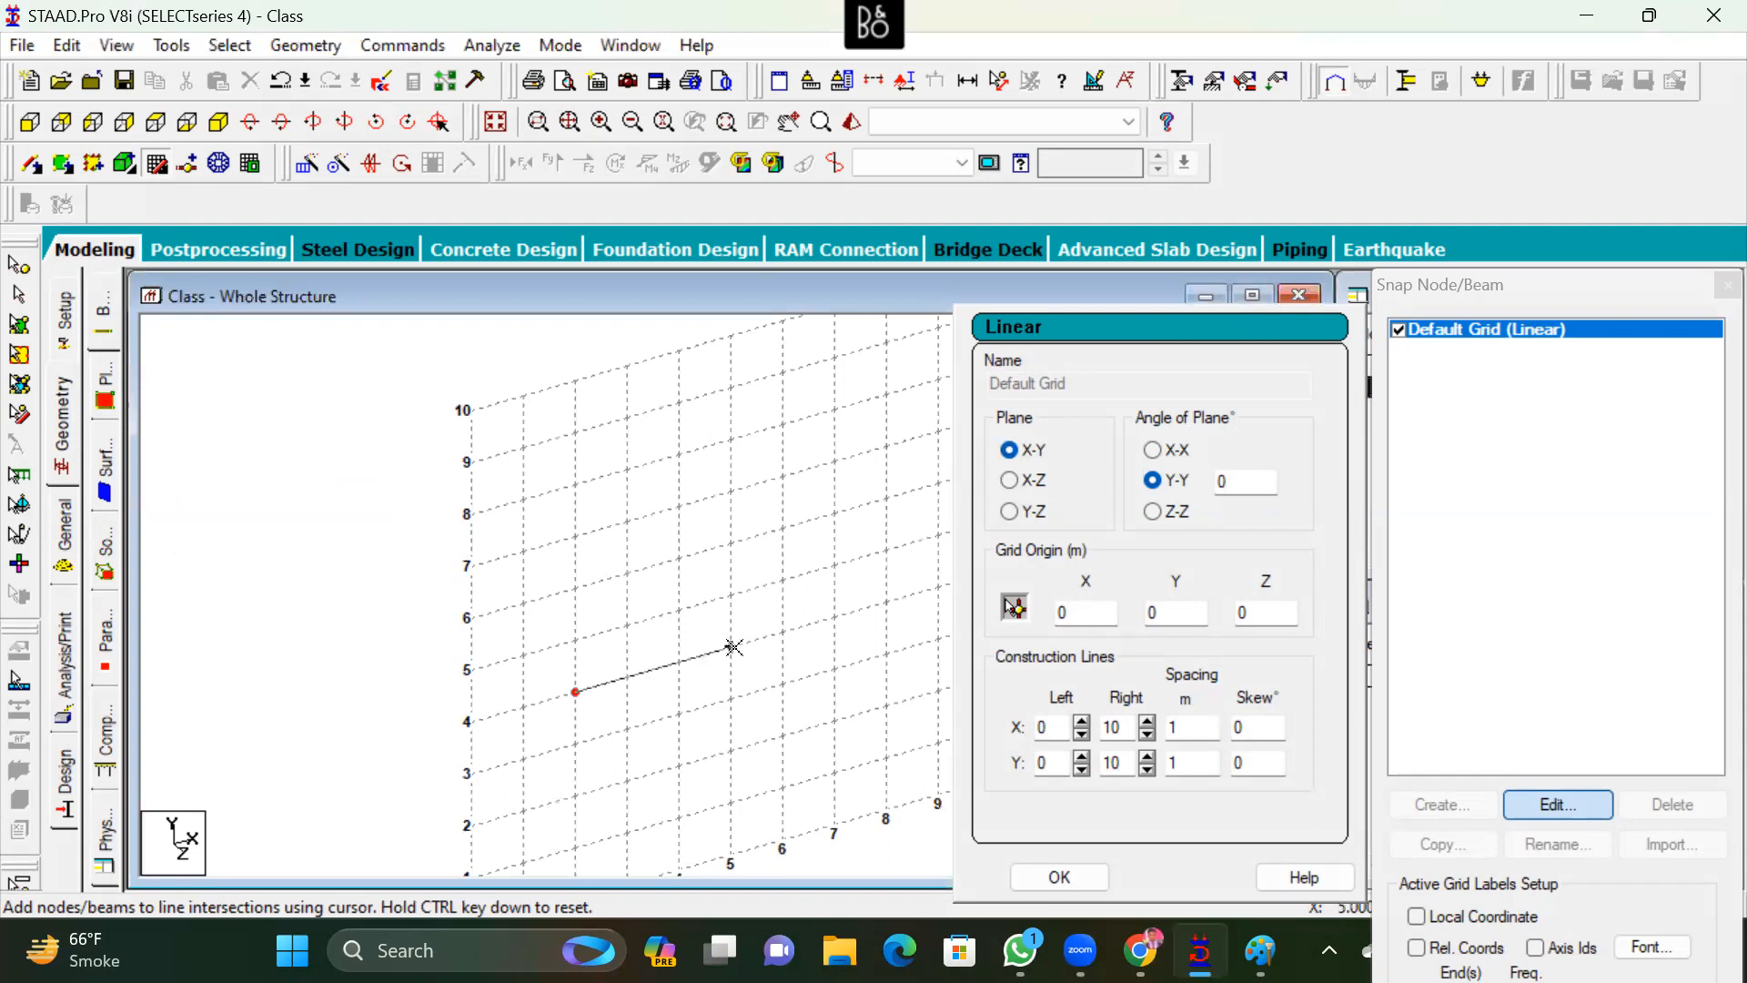
click(731, 646)
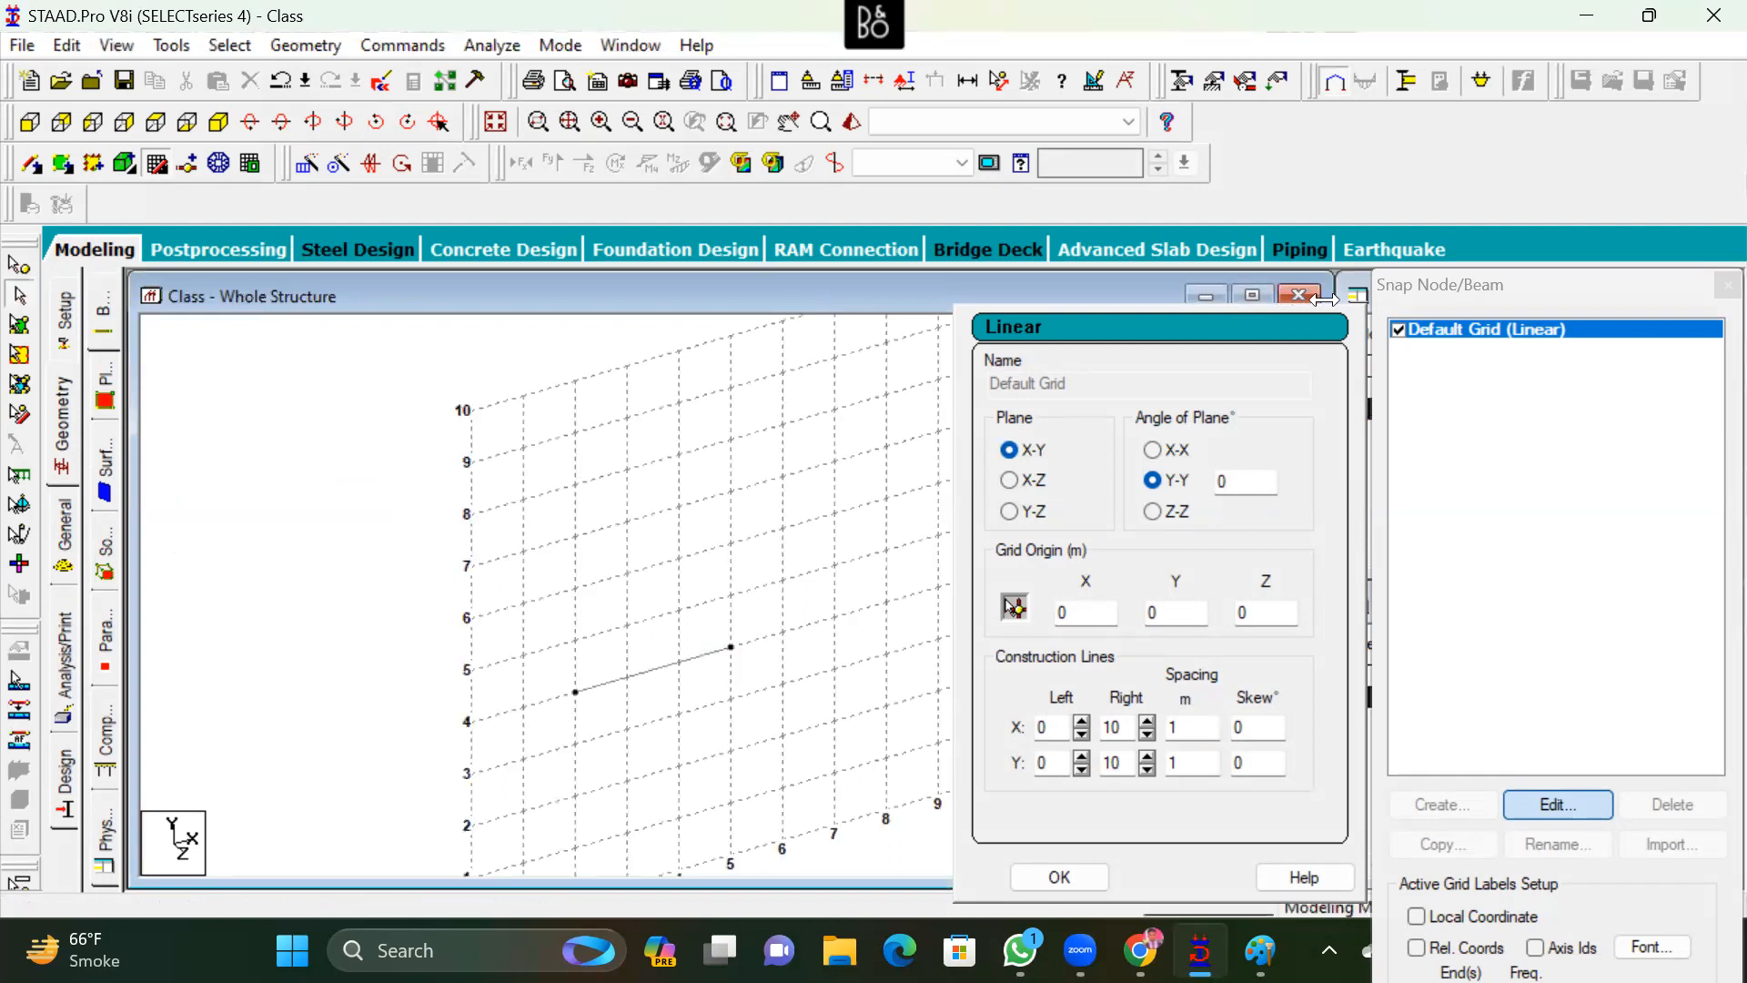
click(1575, 303)
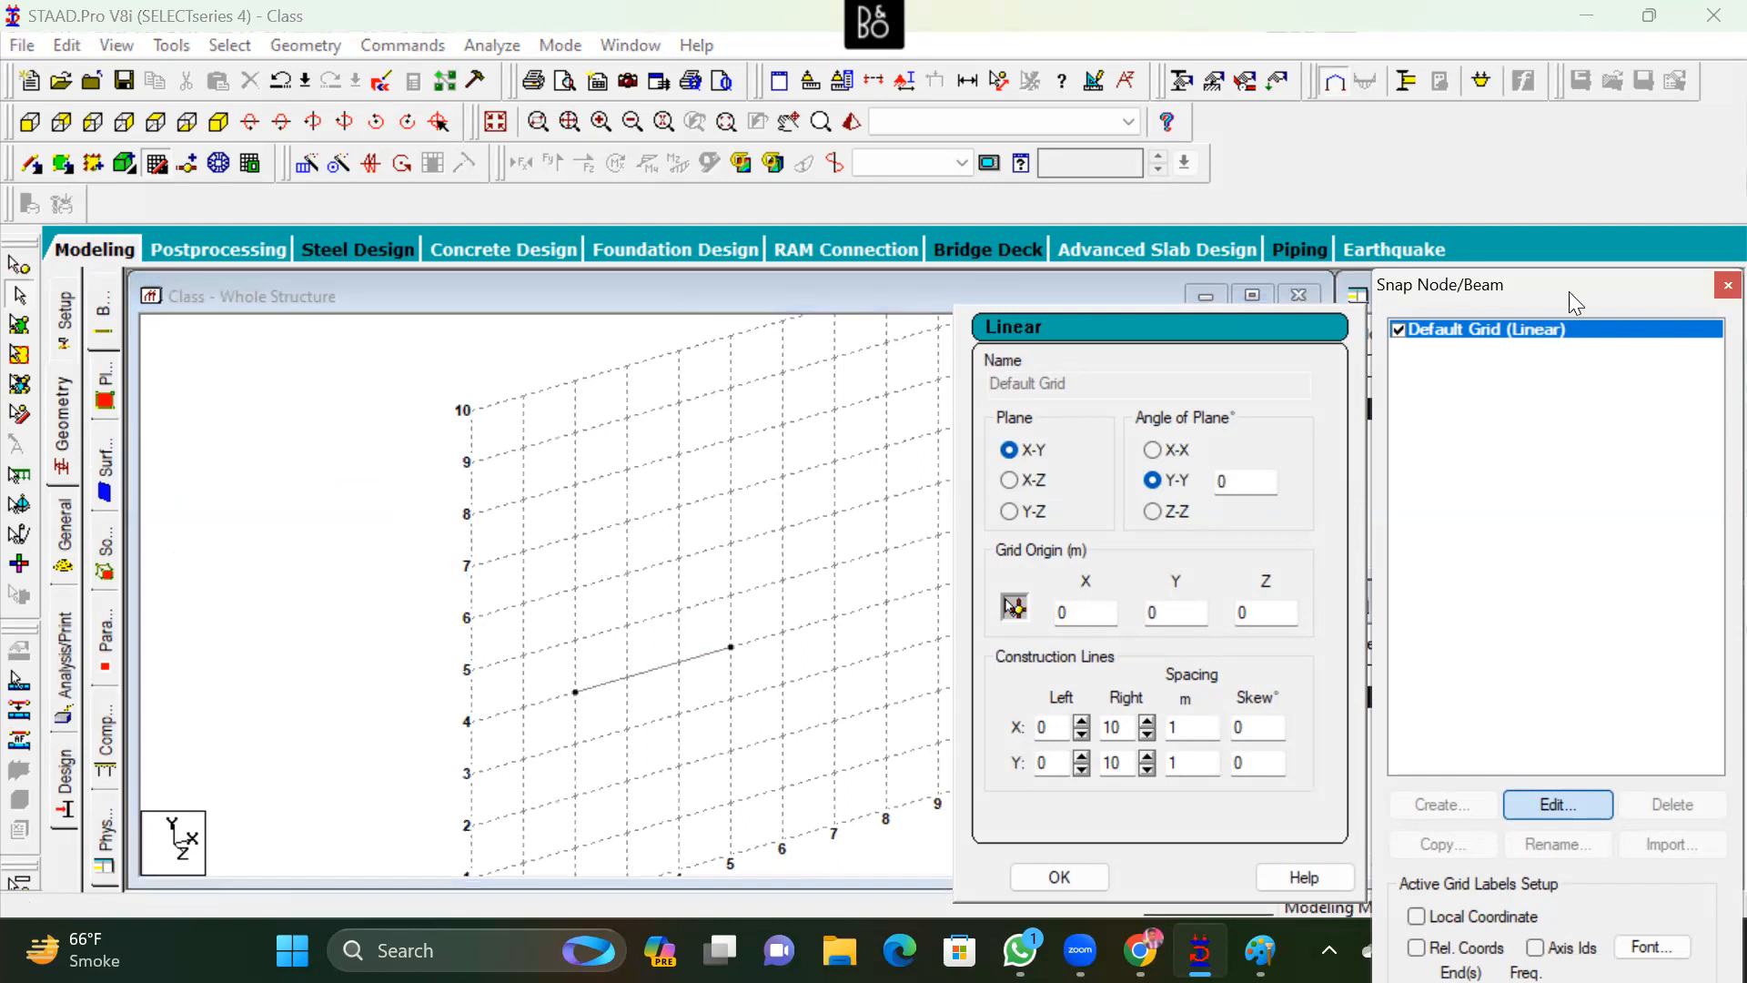
click(1726, 286)
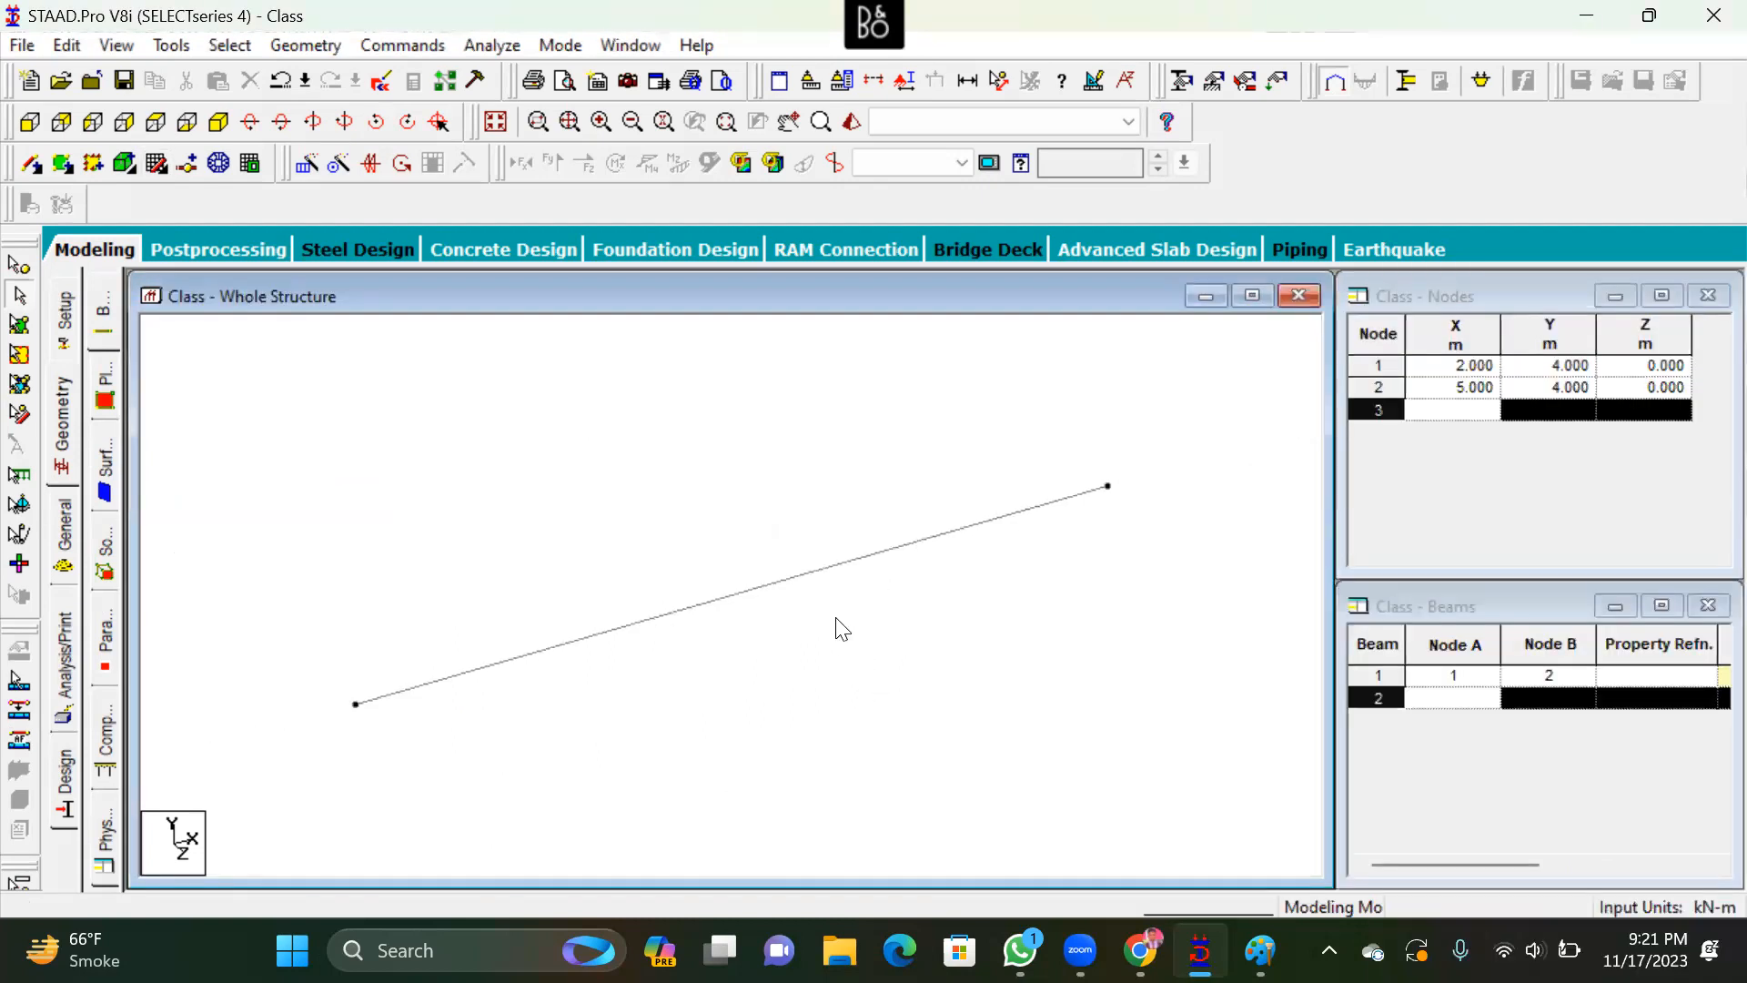
Show the beam in front view and create a fixed support definition for the structure
click(30, 121)
scroll(478, 624, up, 3)
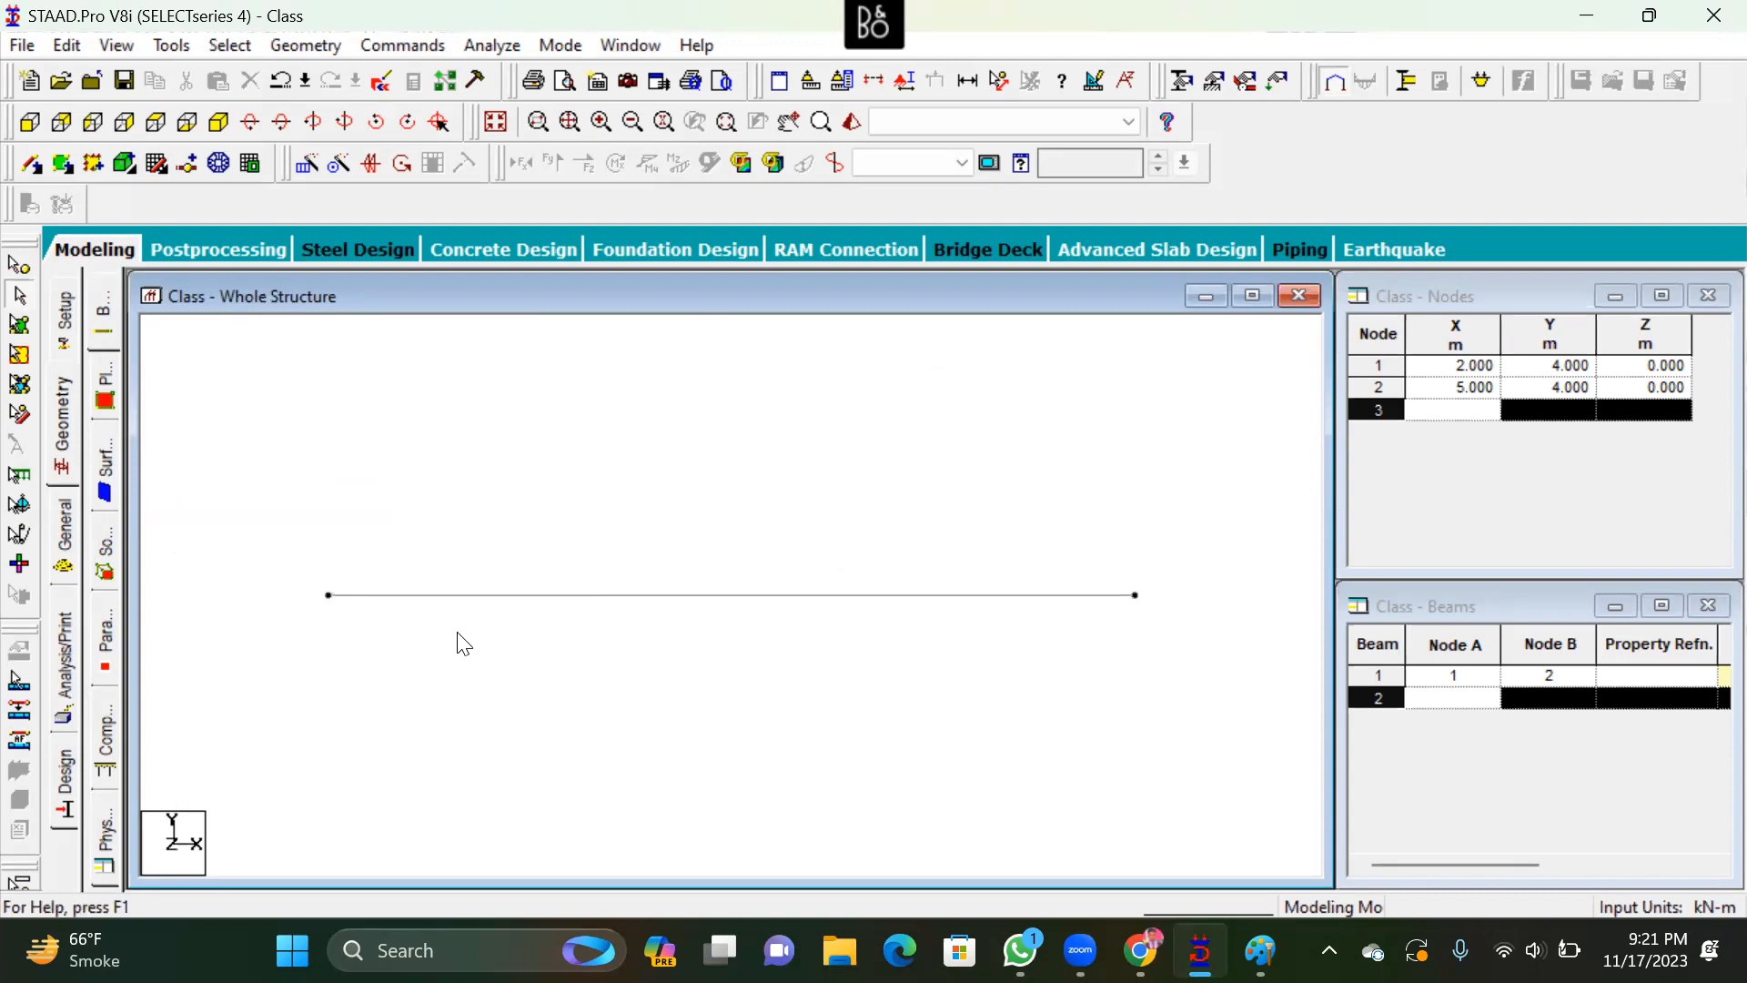
scroll(363, 590, down, 1)
click(65, 526)
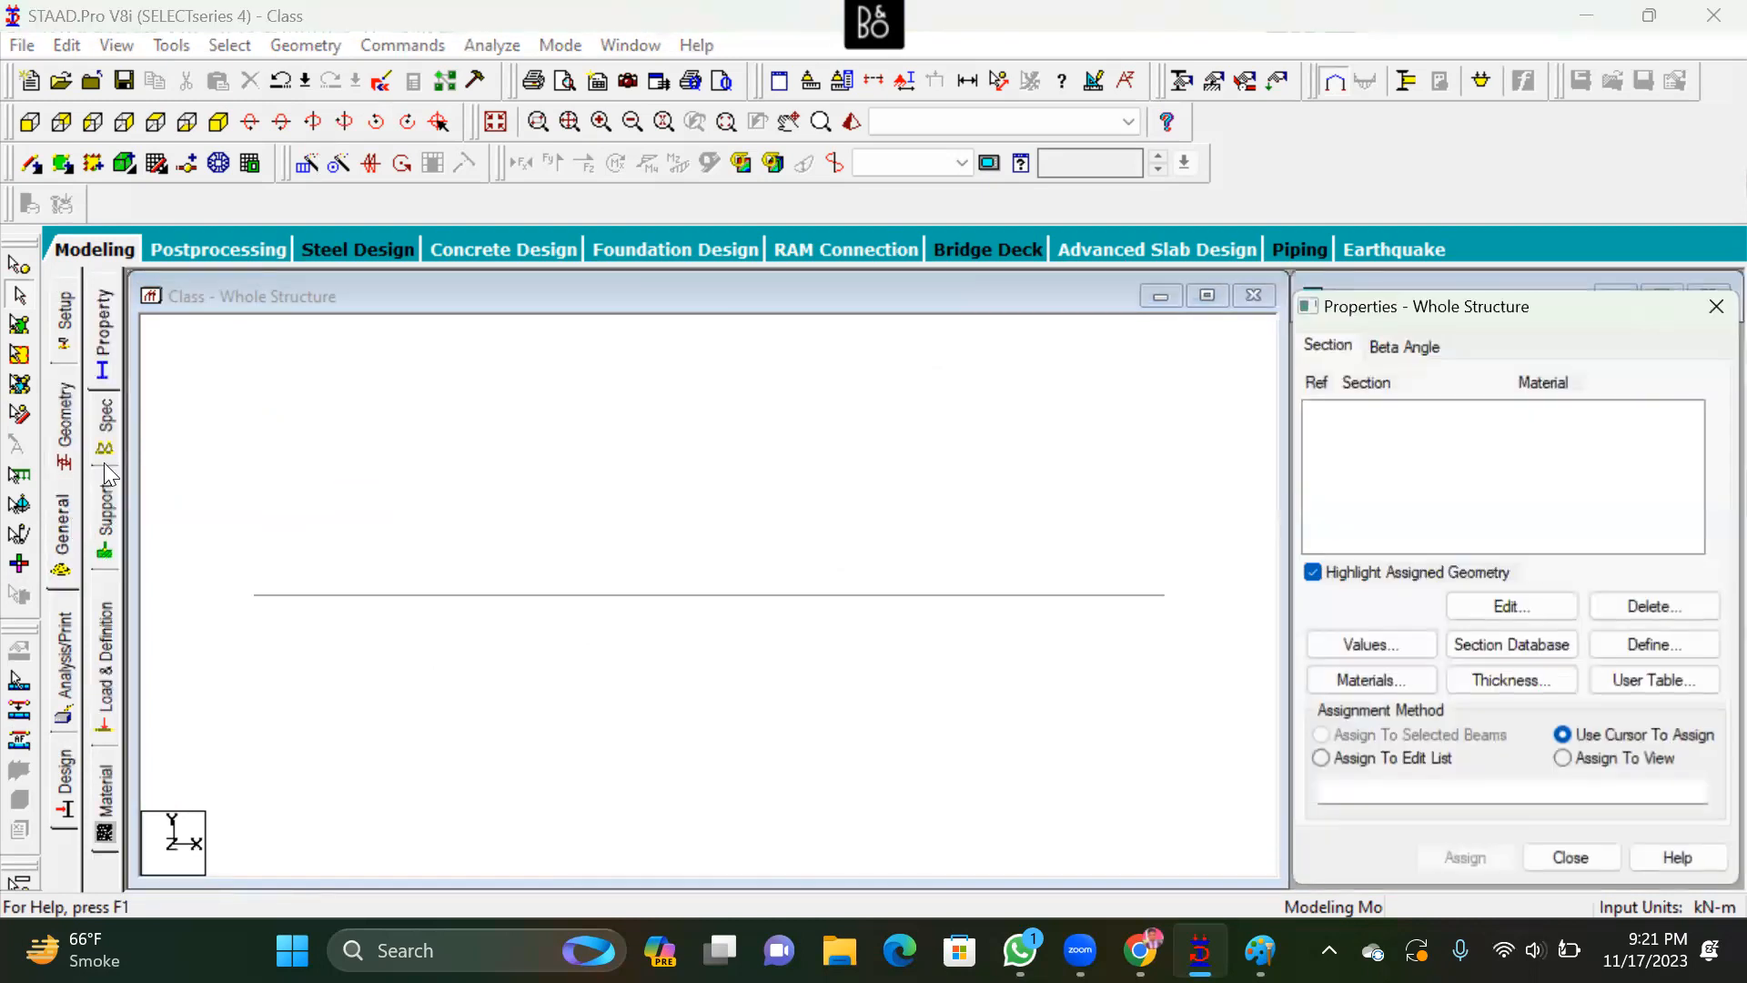
click(102, 526)
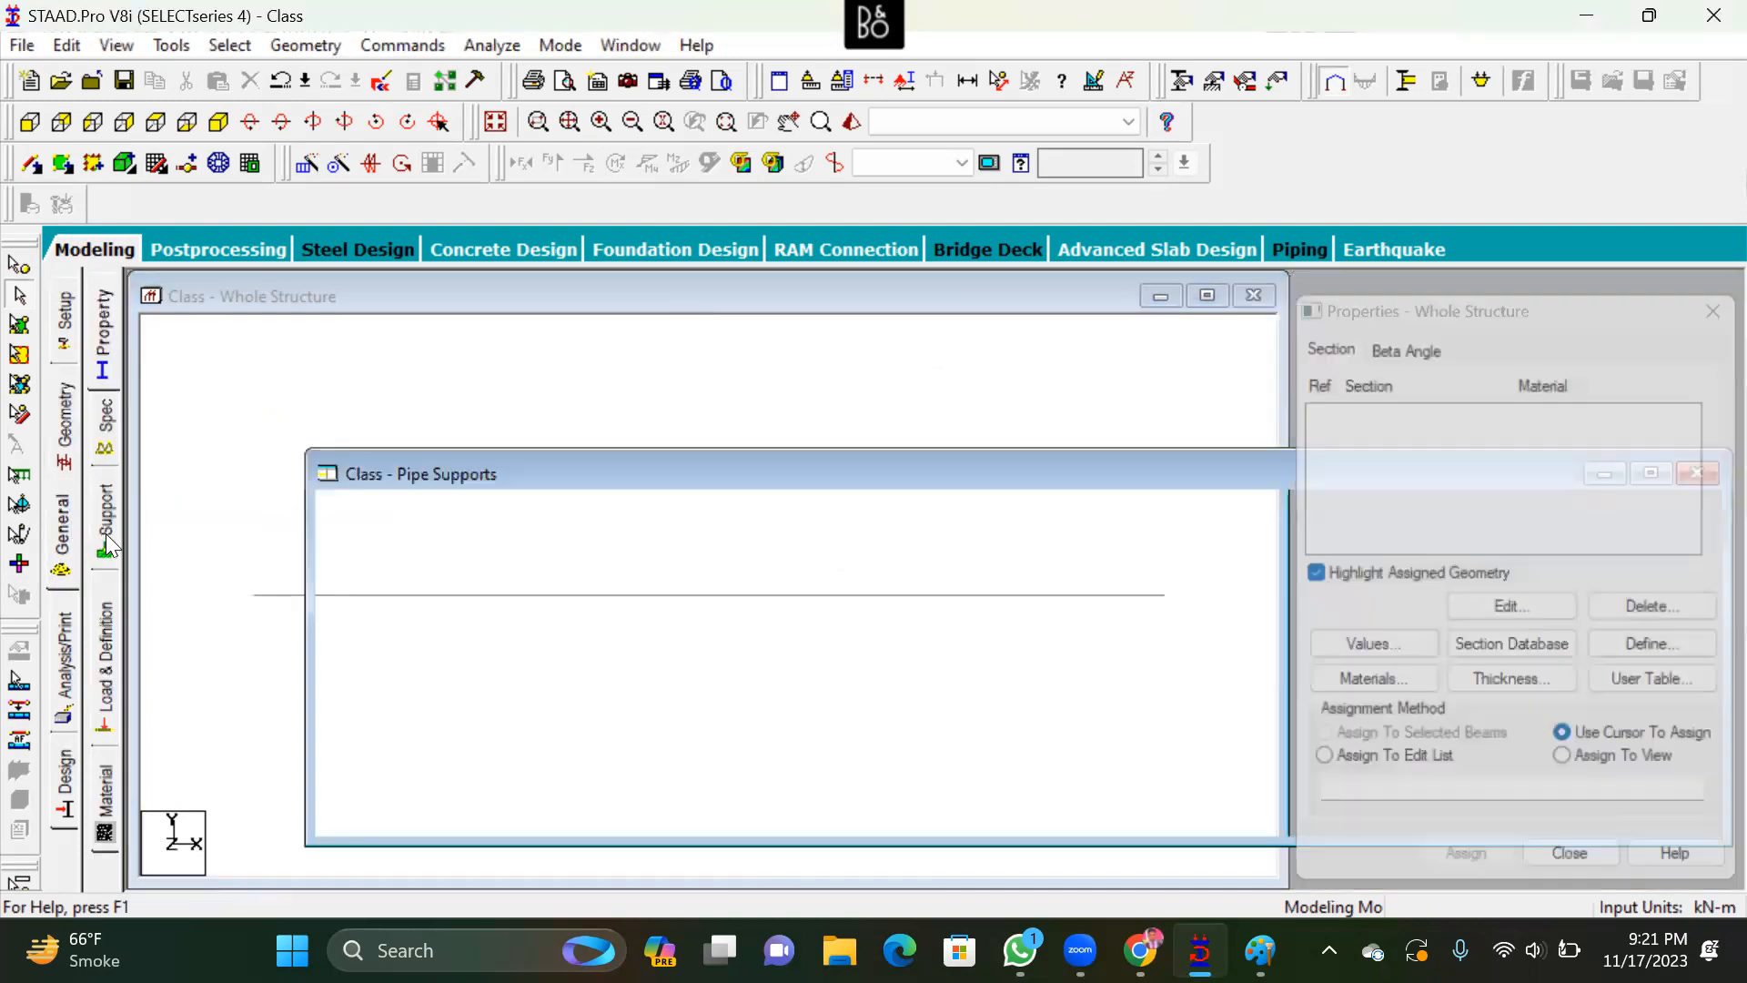
click(1521, 657)
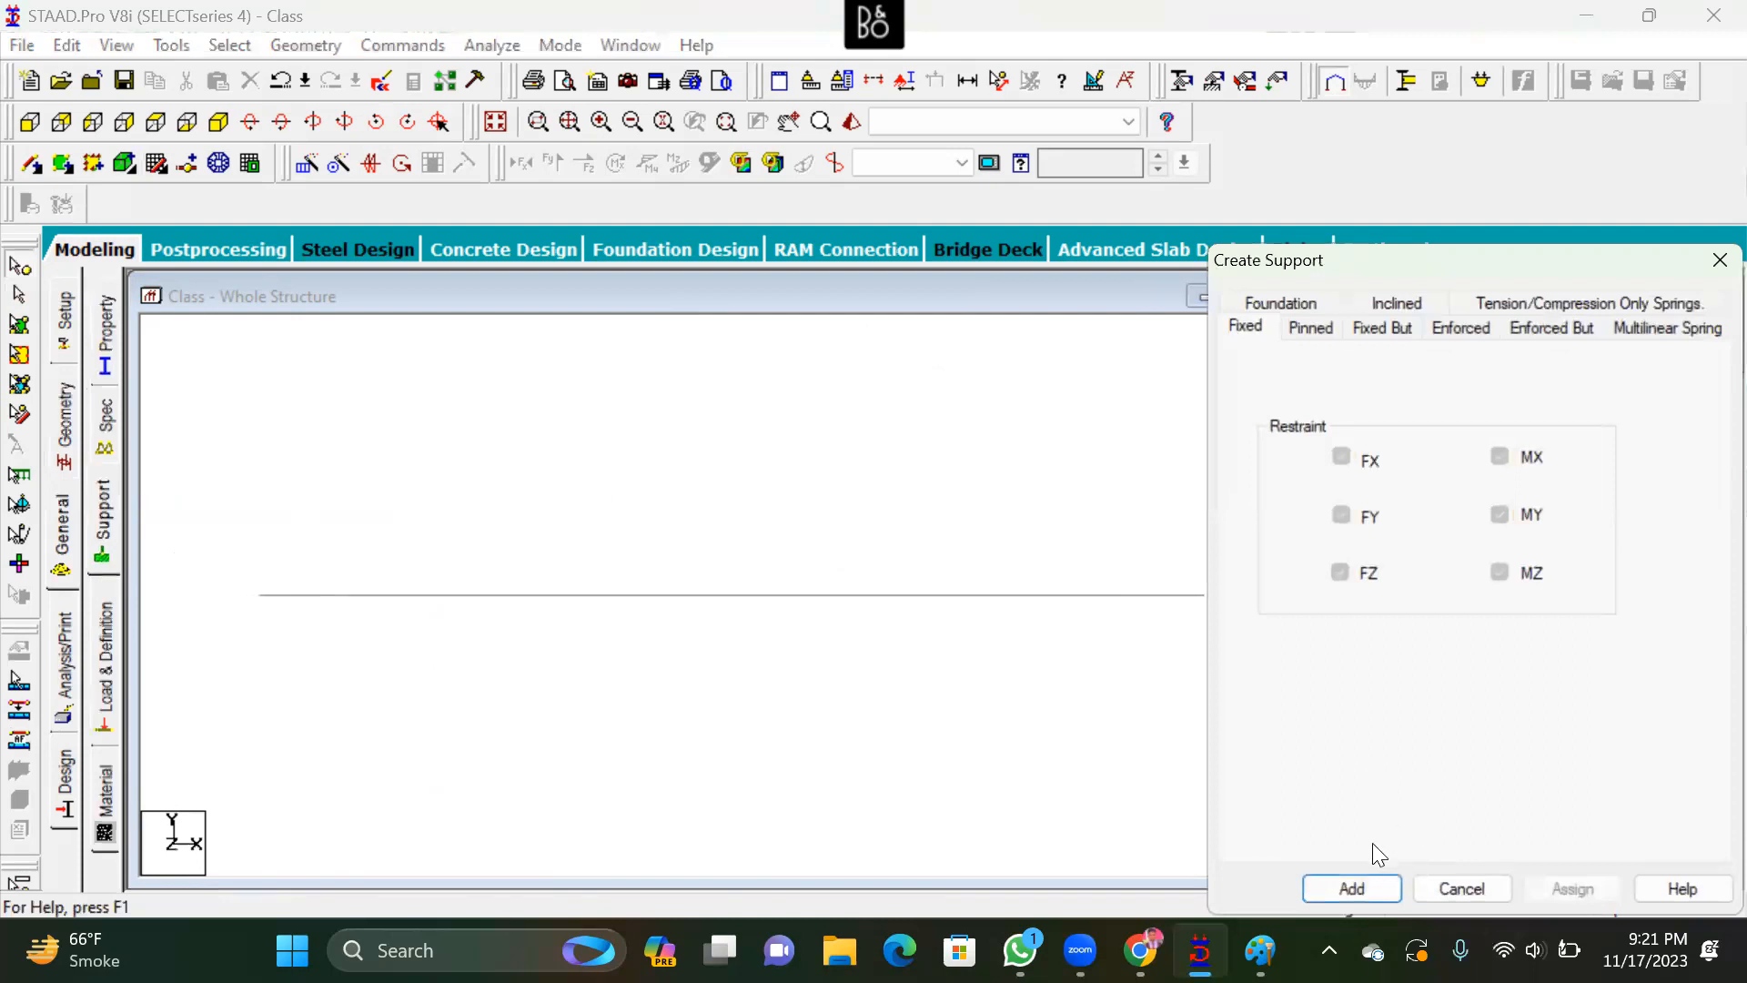
click(1352, 888)
Assign the fixed support to both end nodes of the beam
click(1469, 492)
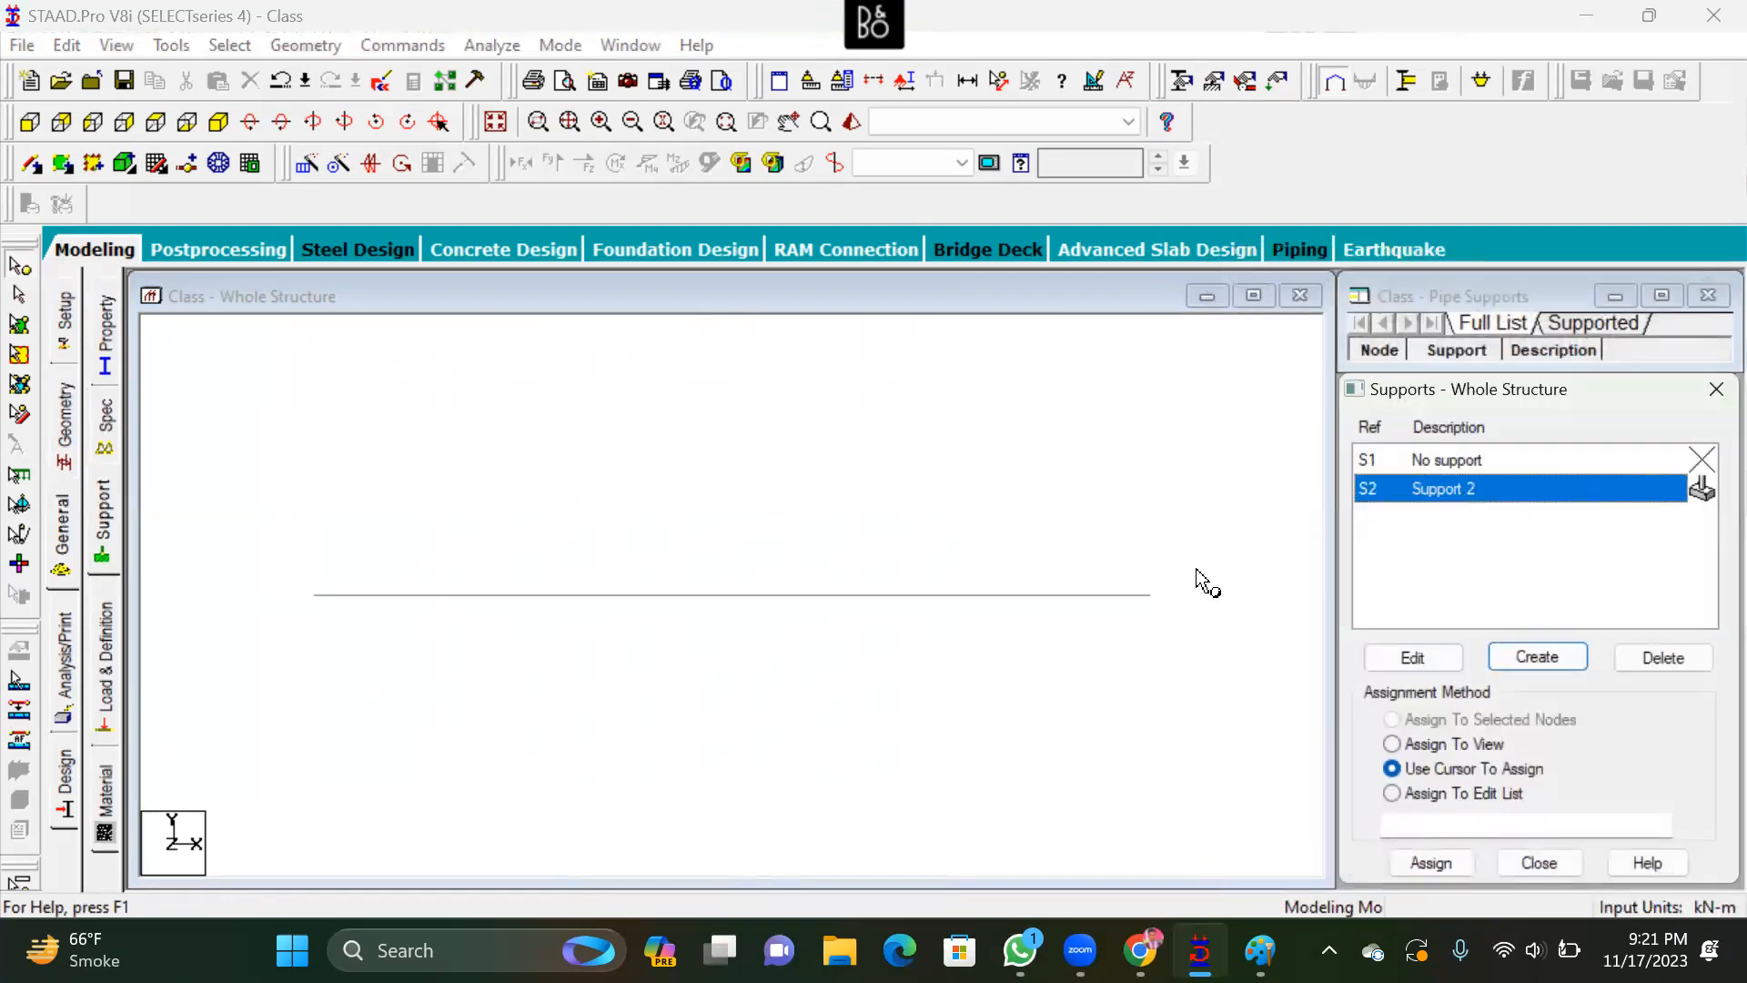
drag(256, 721, 1199, 565)
click(1432, 862)
click(1559, 703)
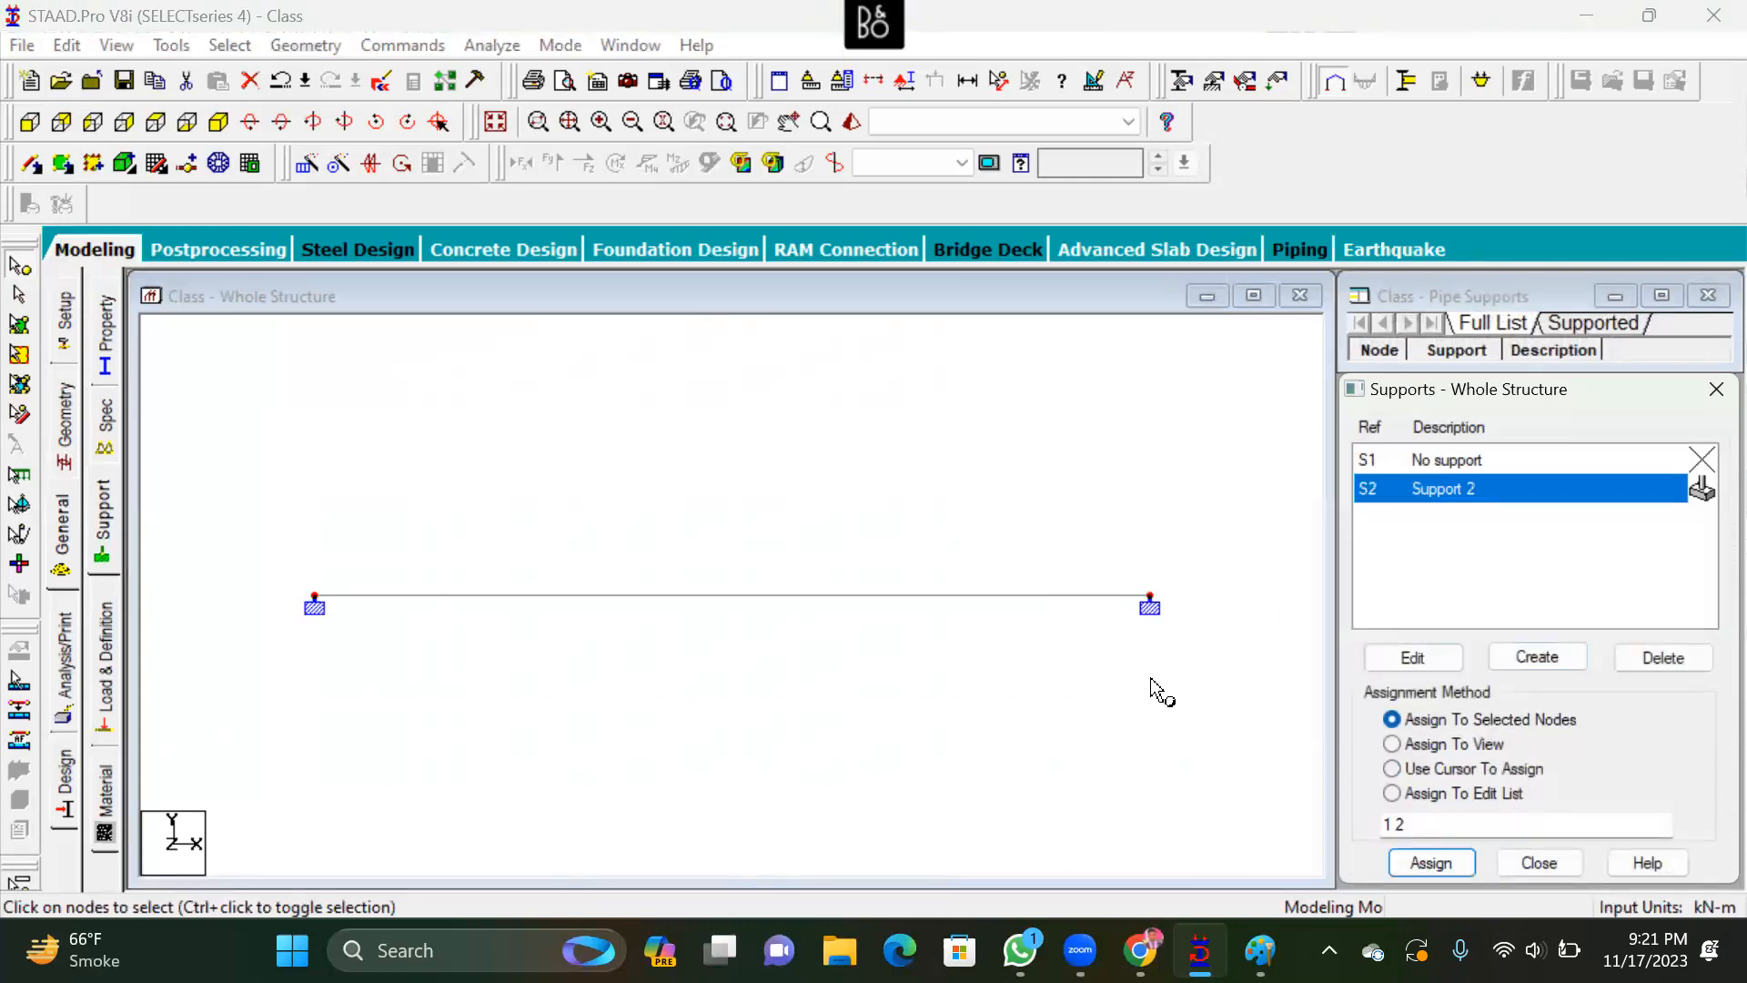
Zoom out to show the whole supported beam and switch to the Paint sketch
scroll(913, 612, down, 4)
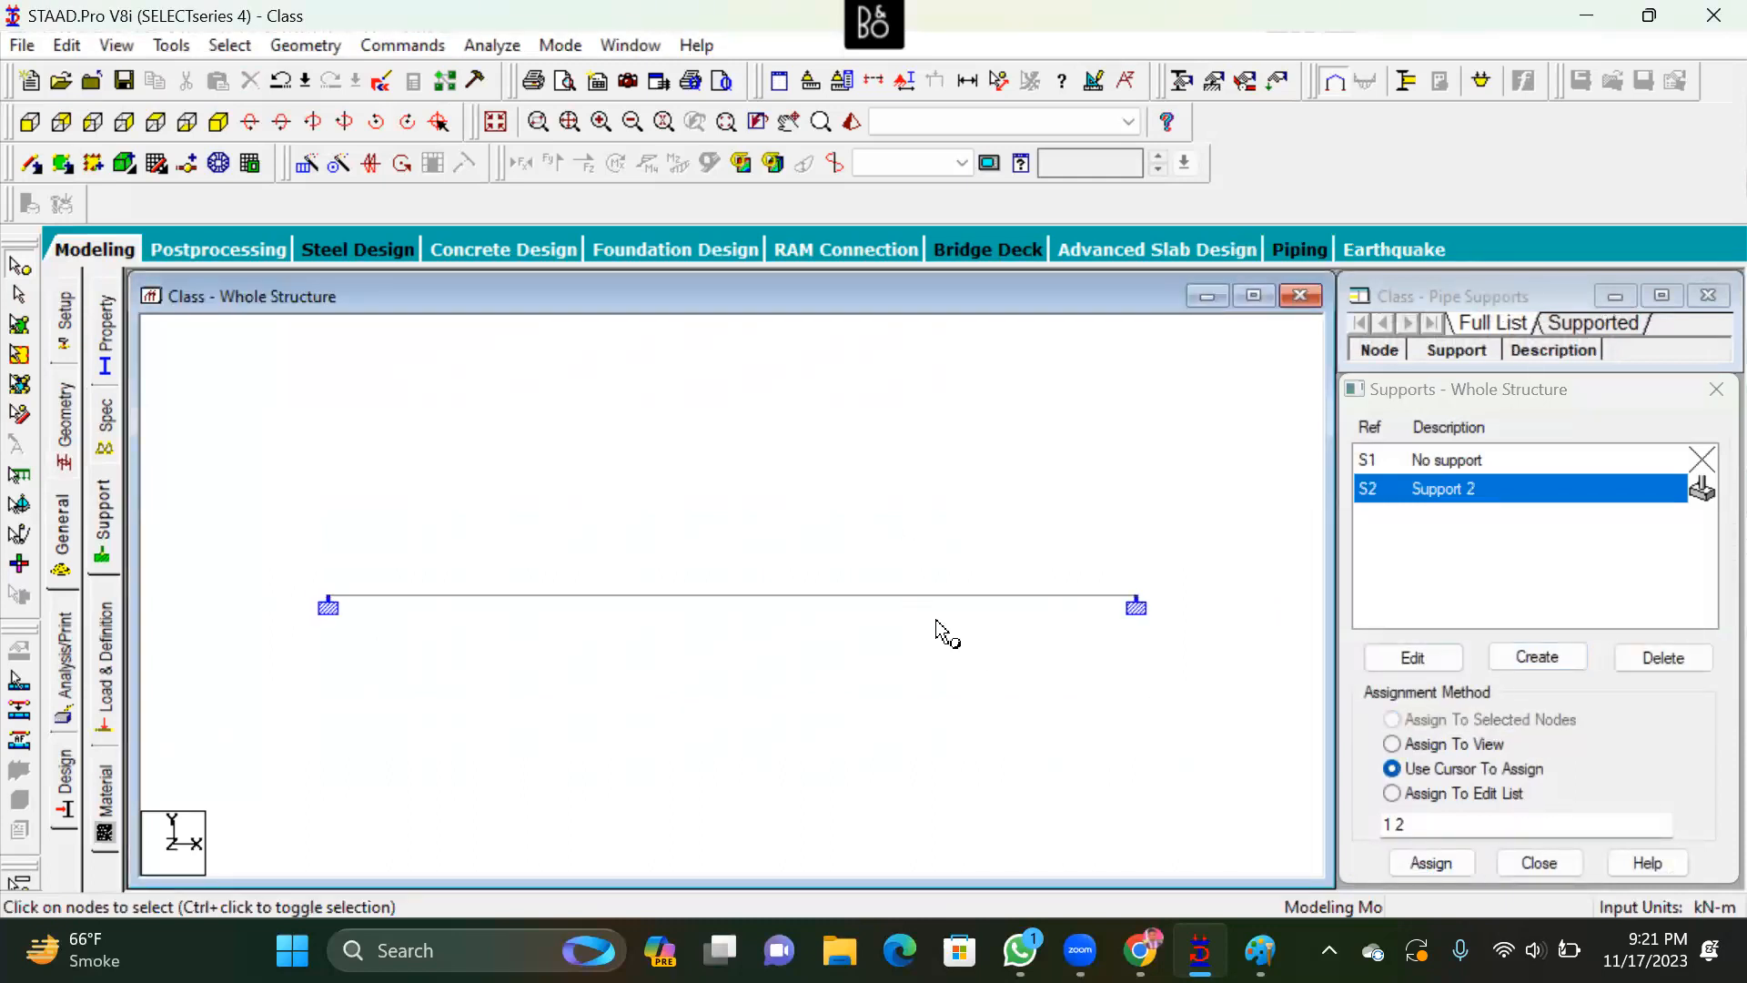
scroll(900, 626, down, 1)
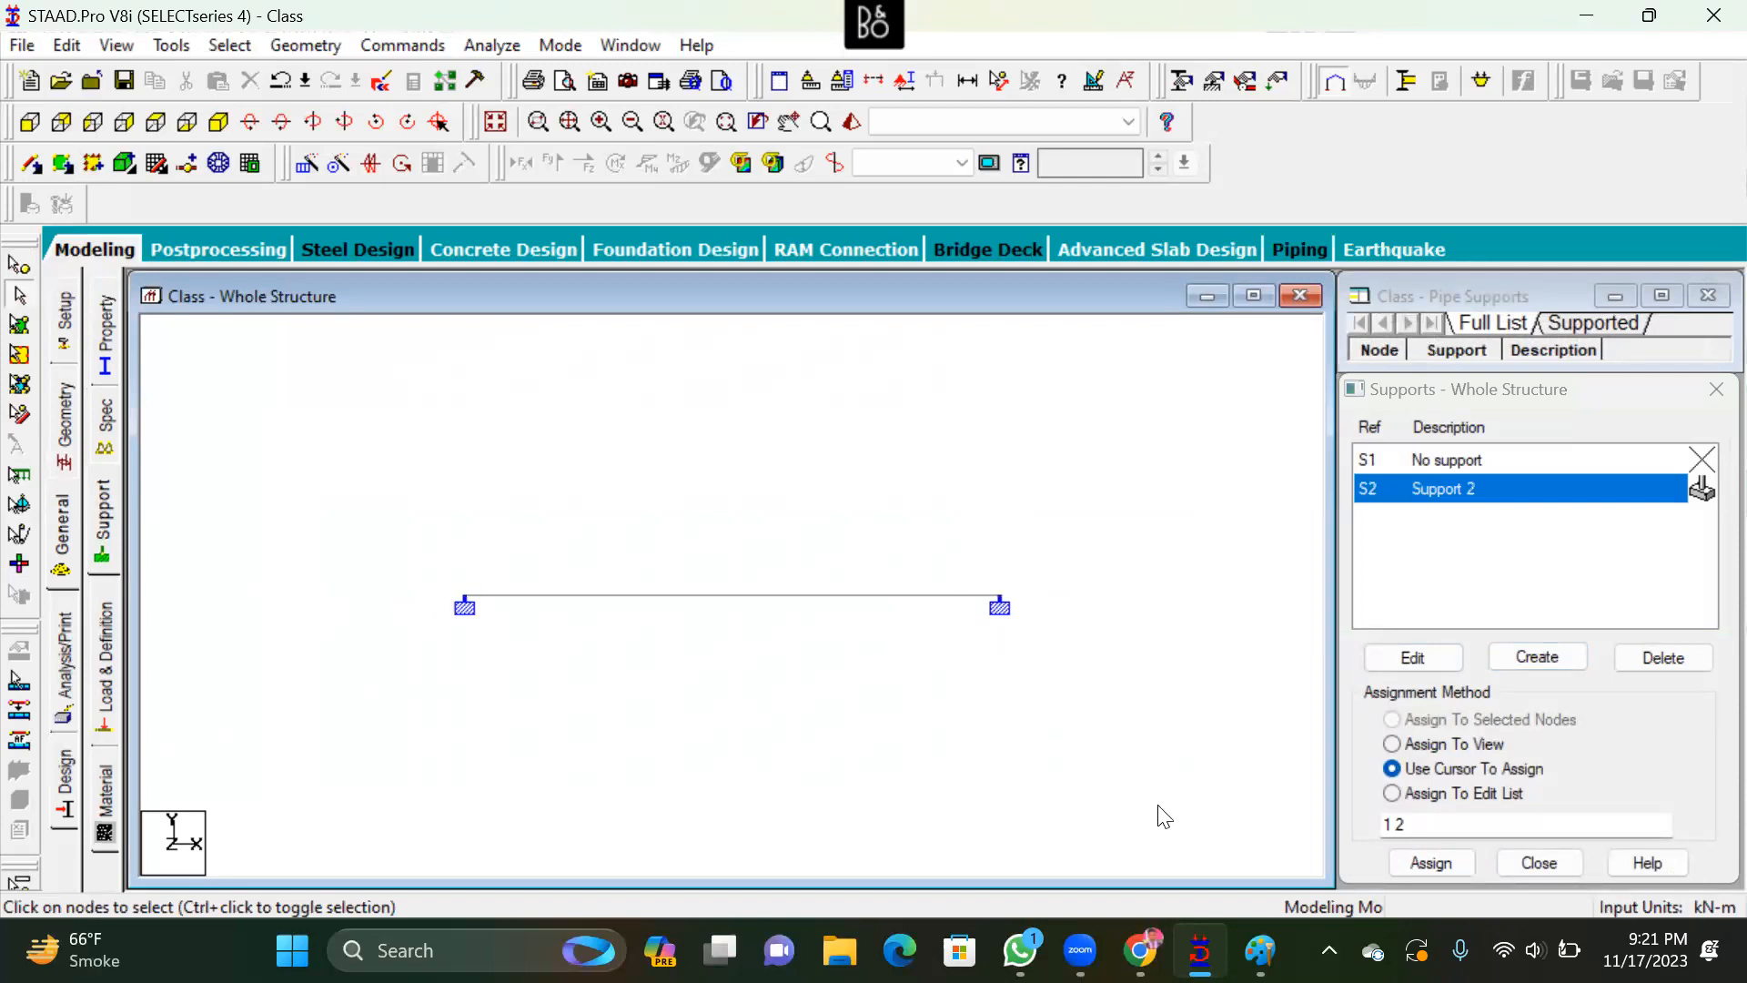
click(1260, 950)
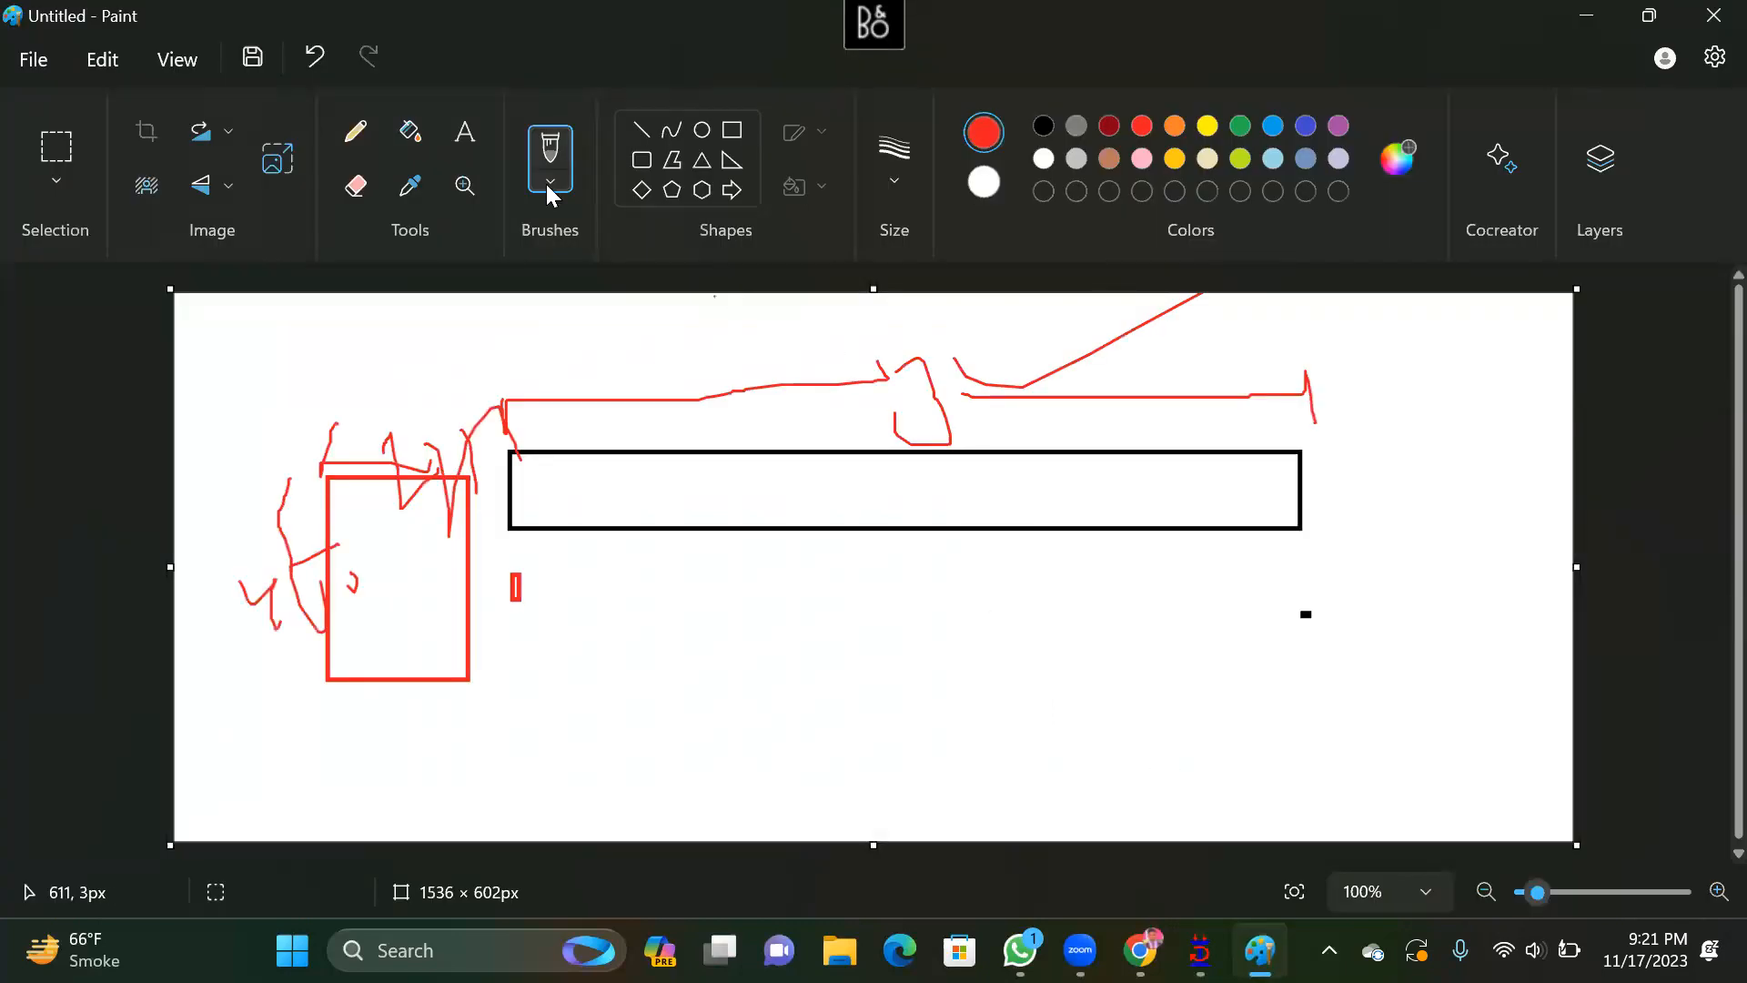
Draw a long red rectangle below the existing sketch and a down arrow about 80 × 37 px above its left end
click(731, 129)
drag(813, 739, 1481, 799)
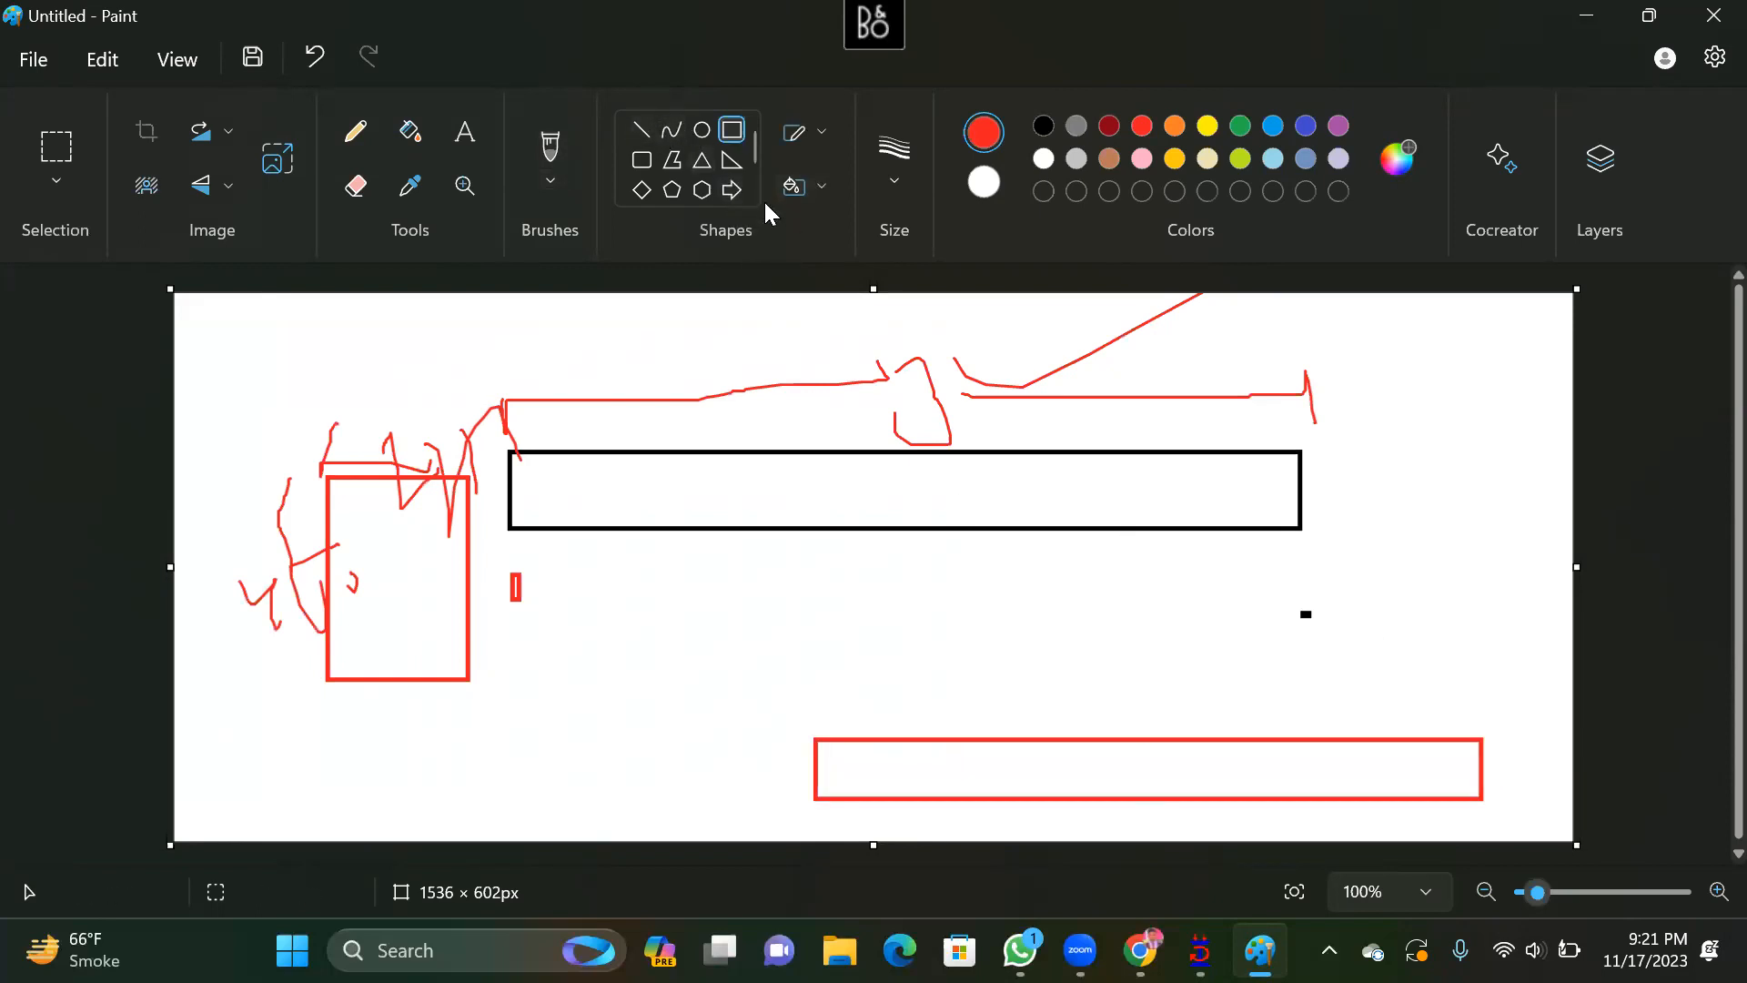
scroll(755, 151, down, 2)
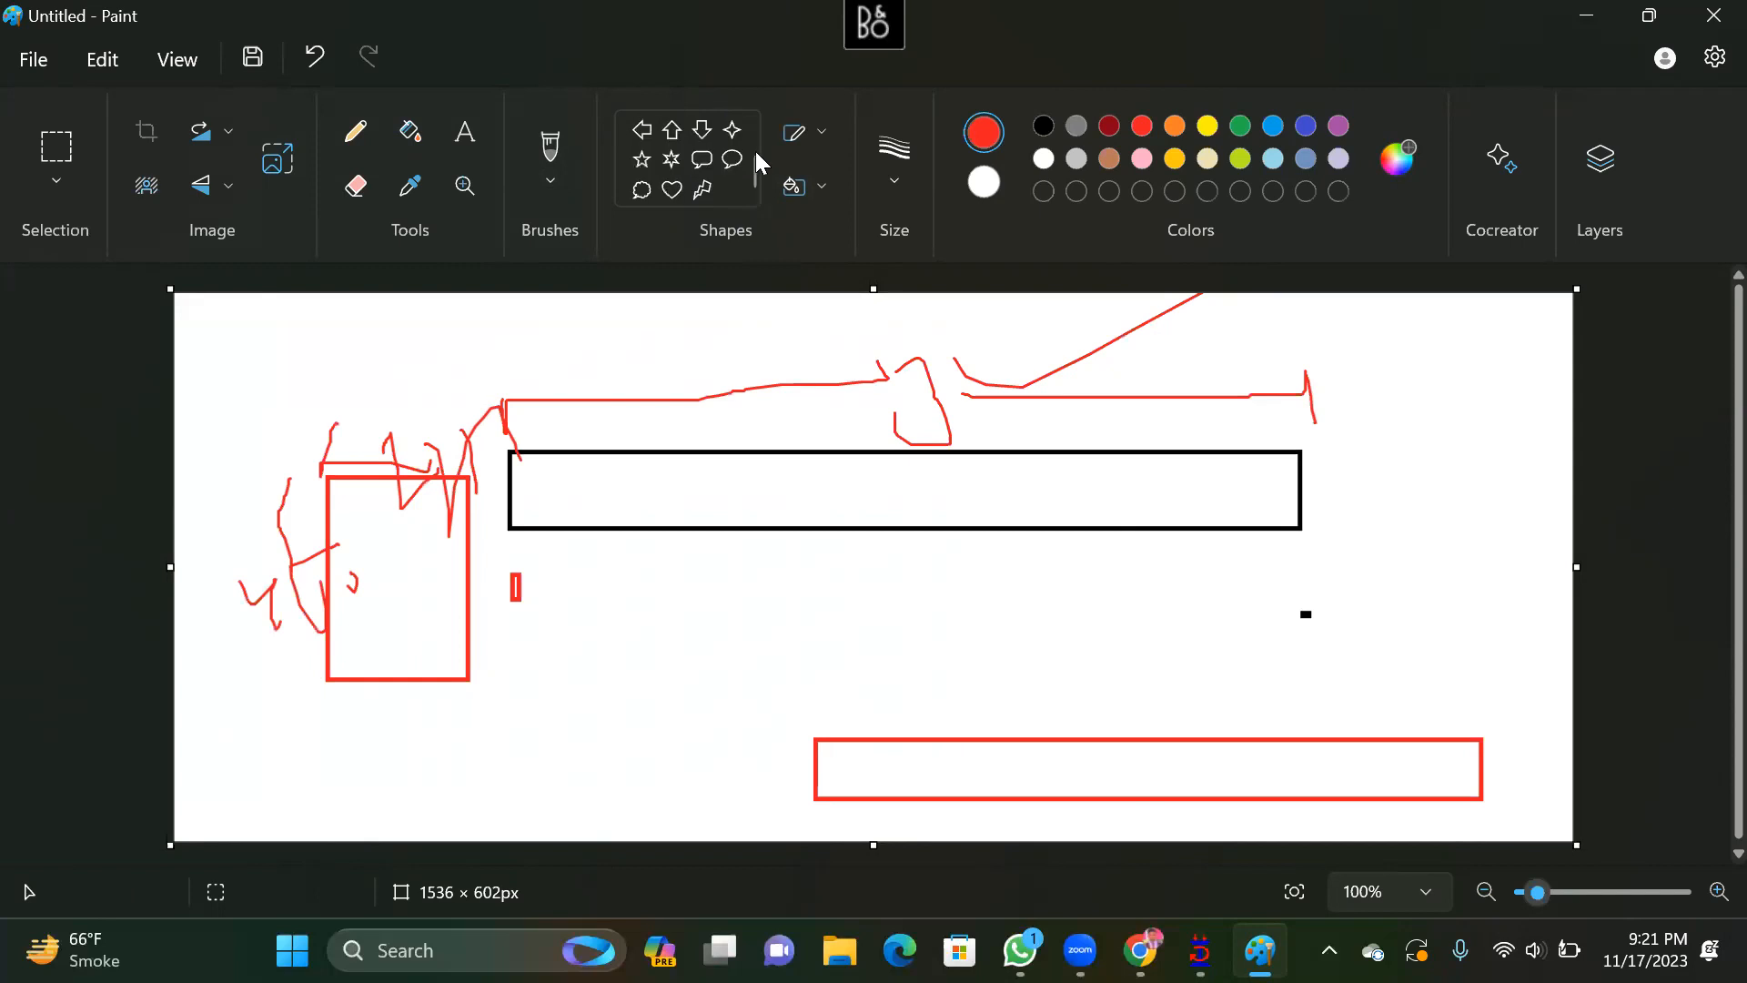
click(701, 132)
drag(822, 688, 895, 723)
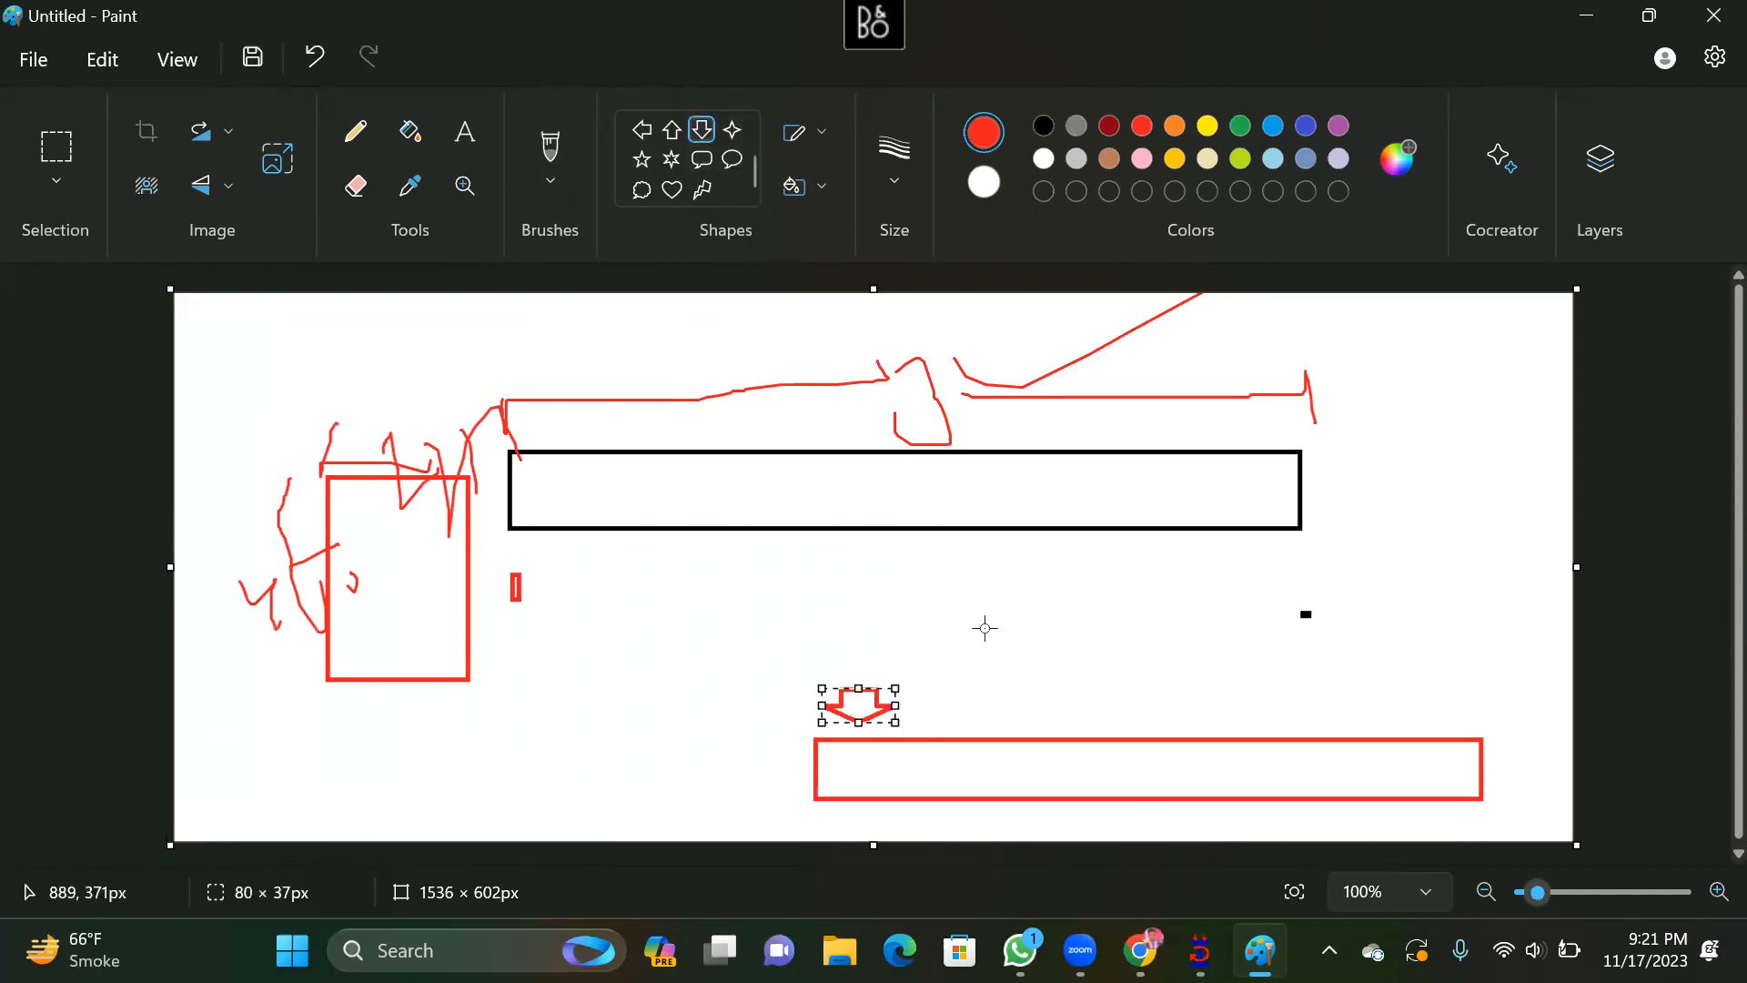
Close the Paint sketch without saving and start over on a blank canvas
key(alt+F4)
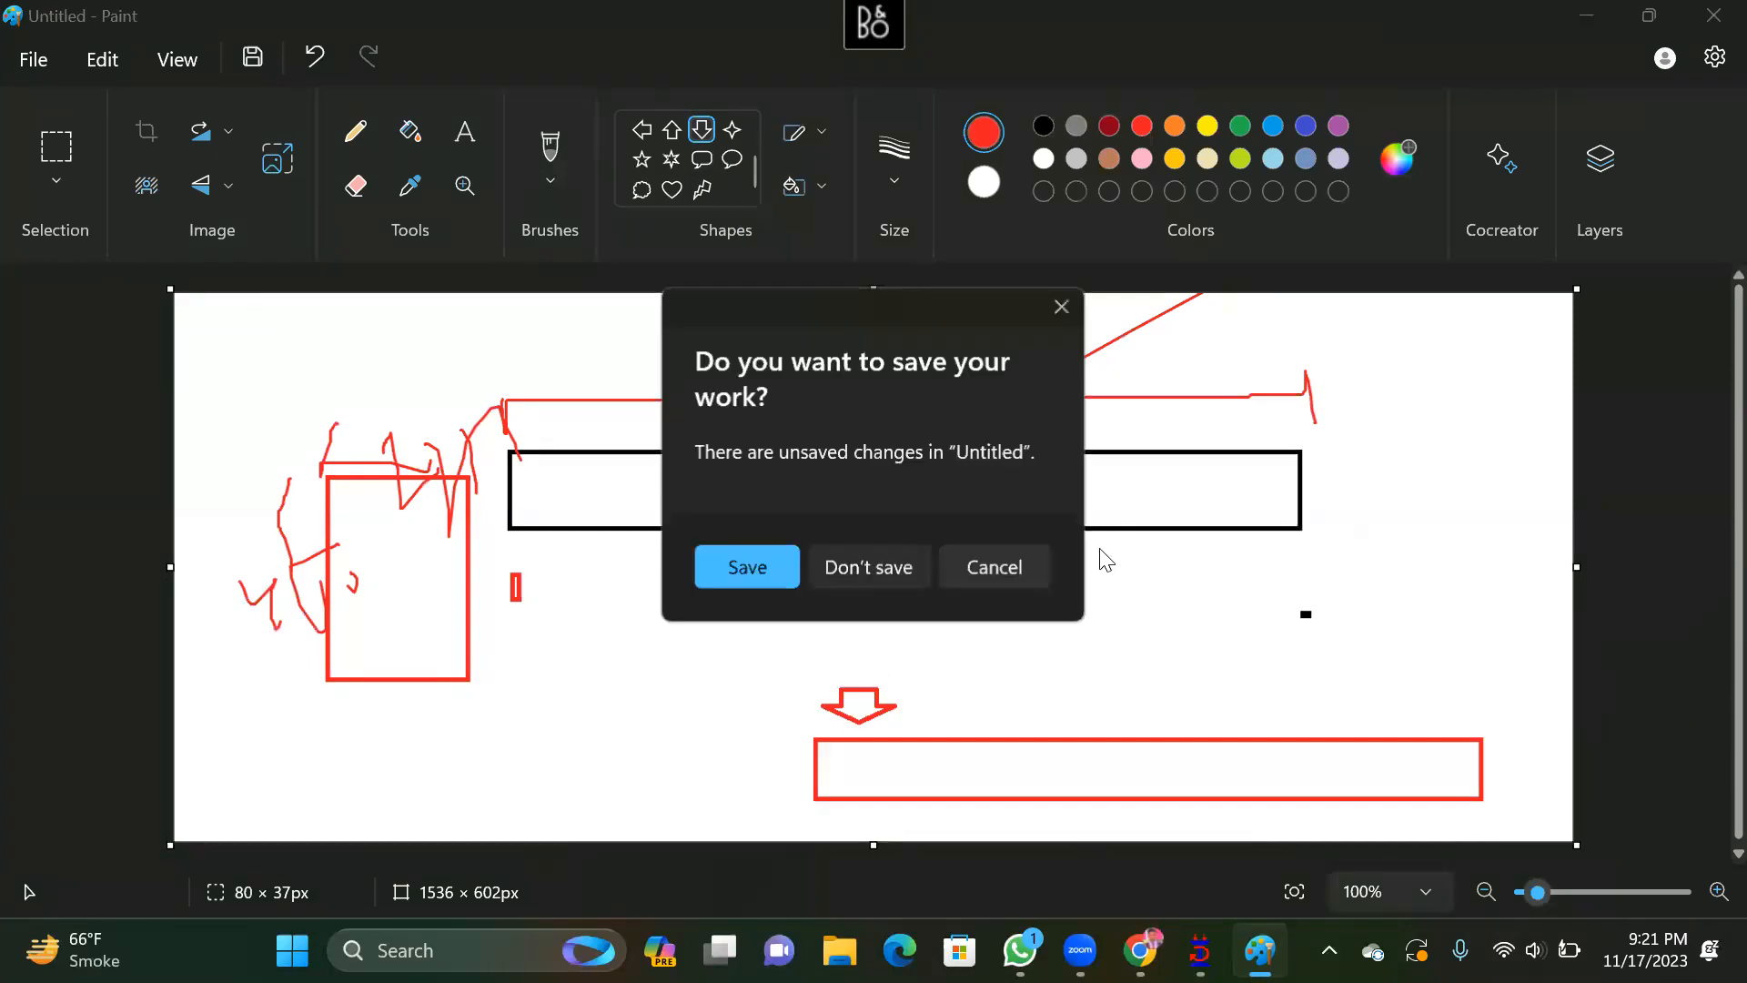
click(856, 569)
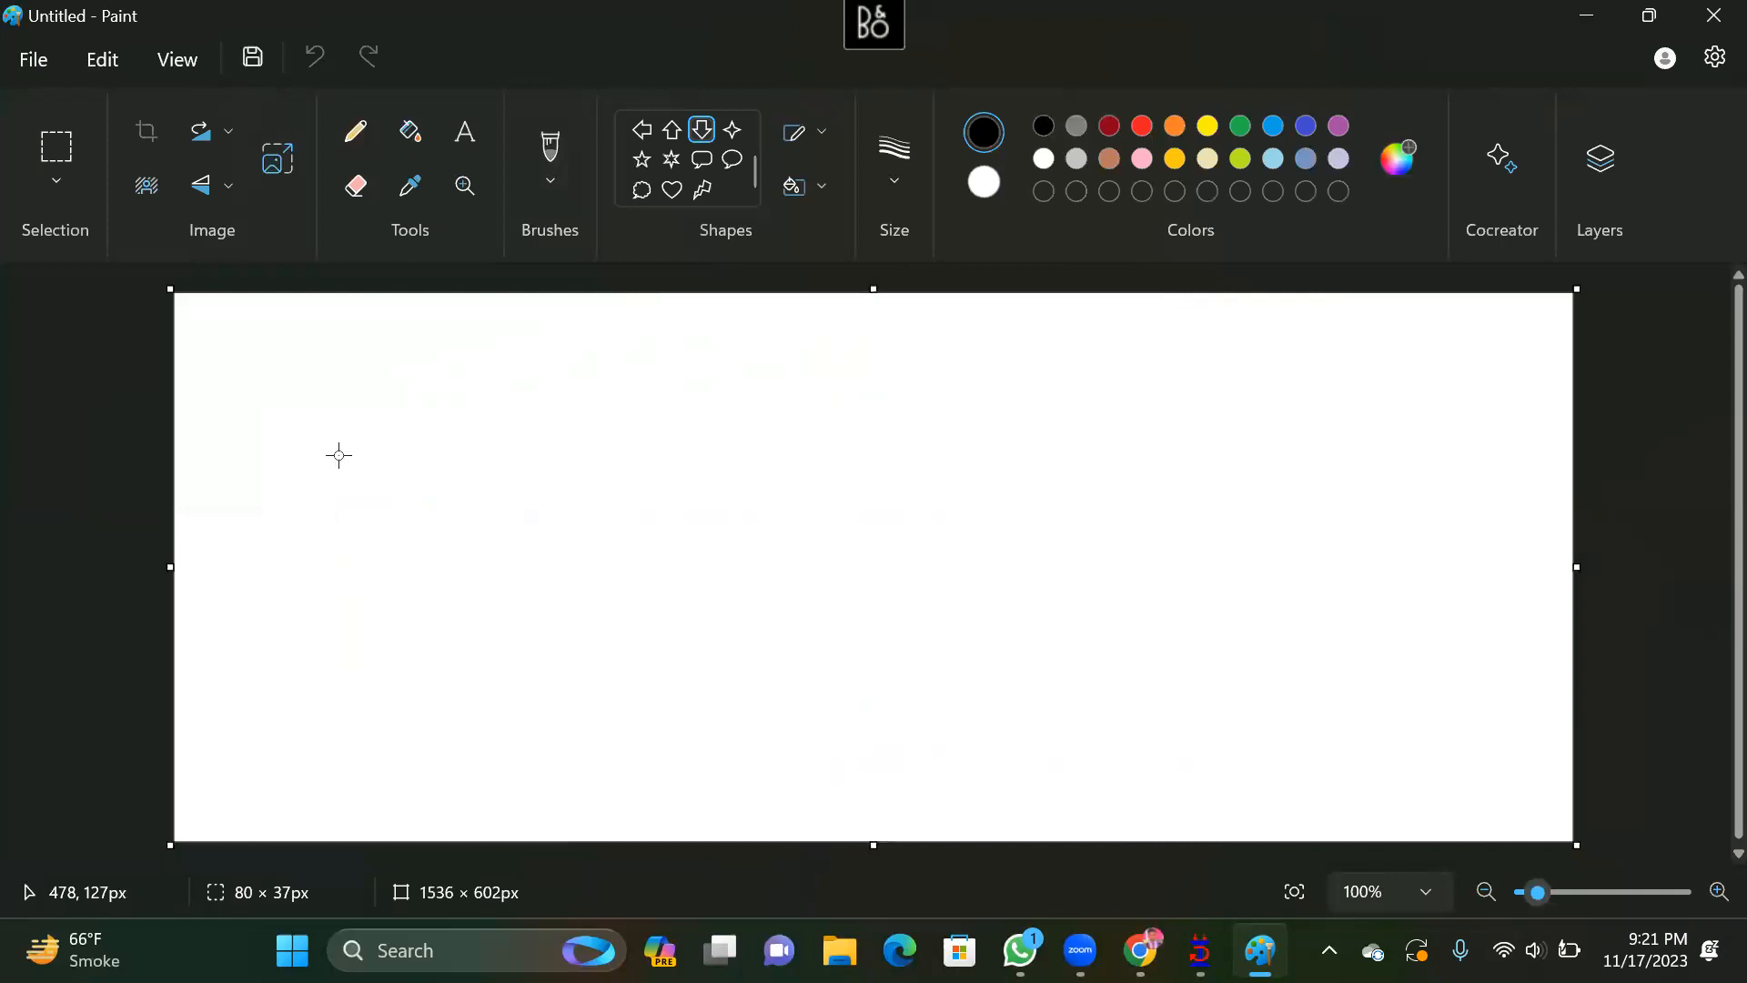
drag(260, 428, 508, 462)
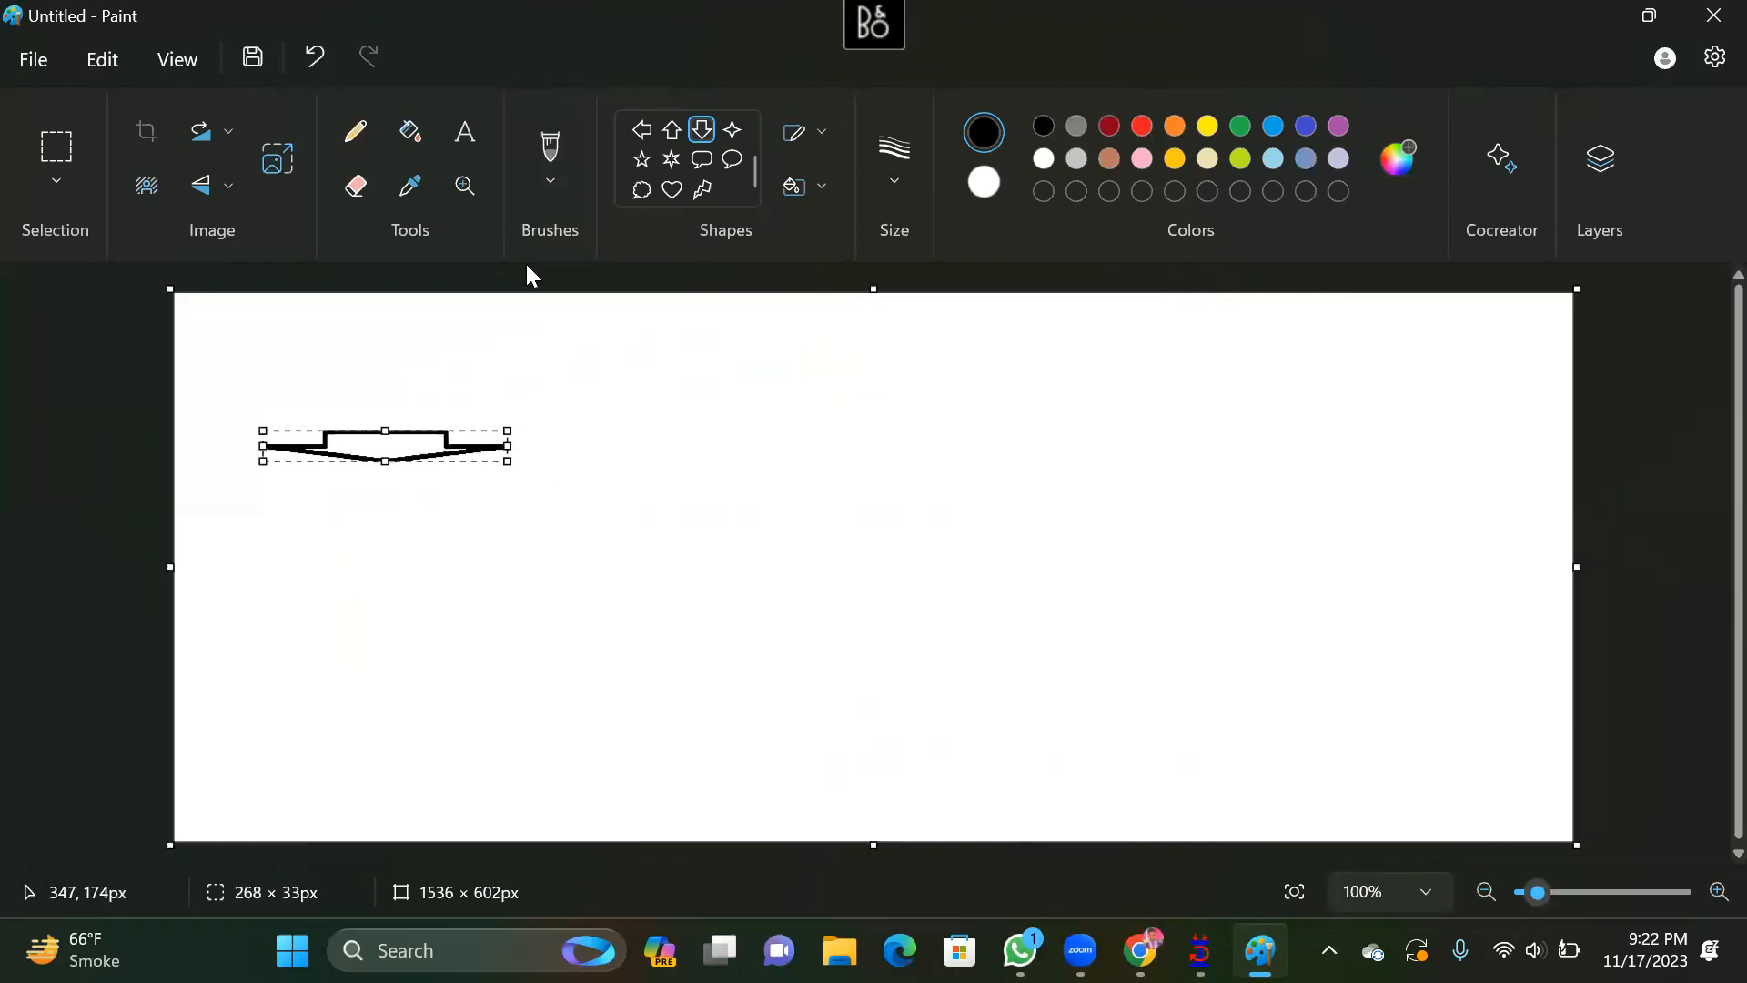
key(ctrl+z)
Draw three long black rectangles as beams: upper left, upper right and lower middle of the canvas
scroll(681, 164, up, 5)
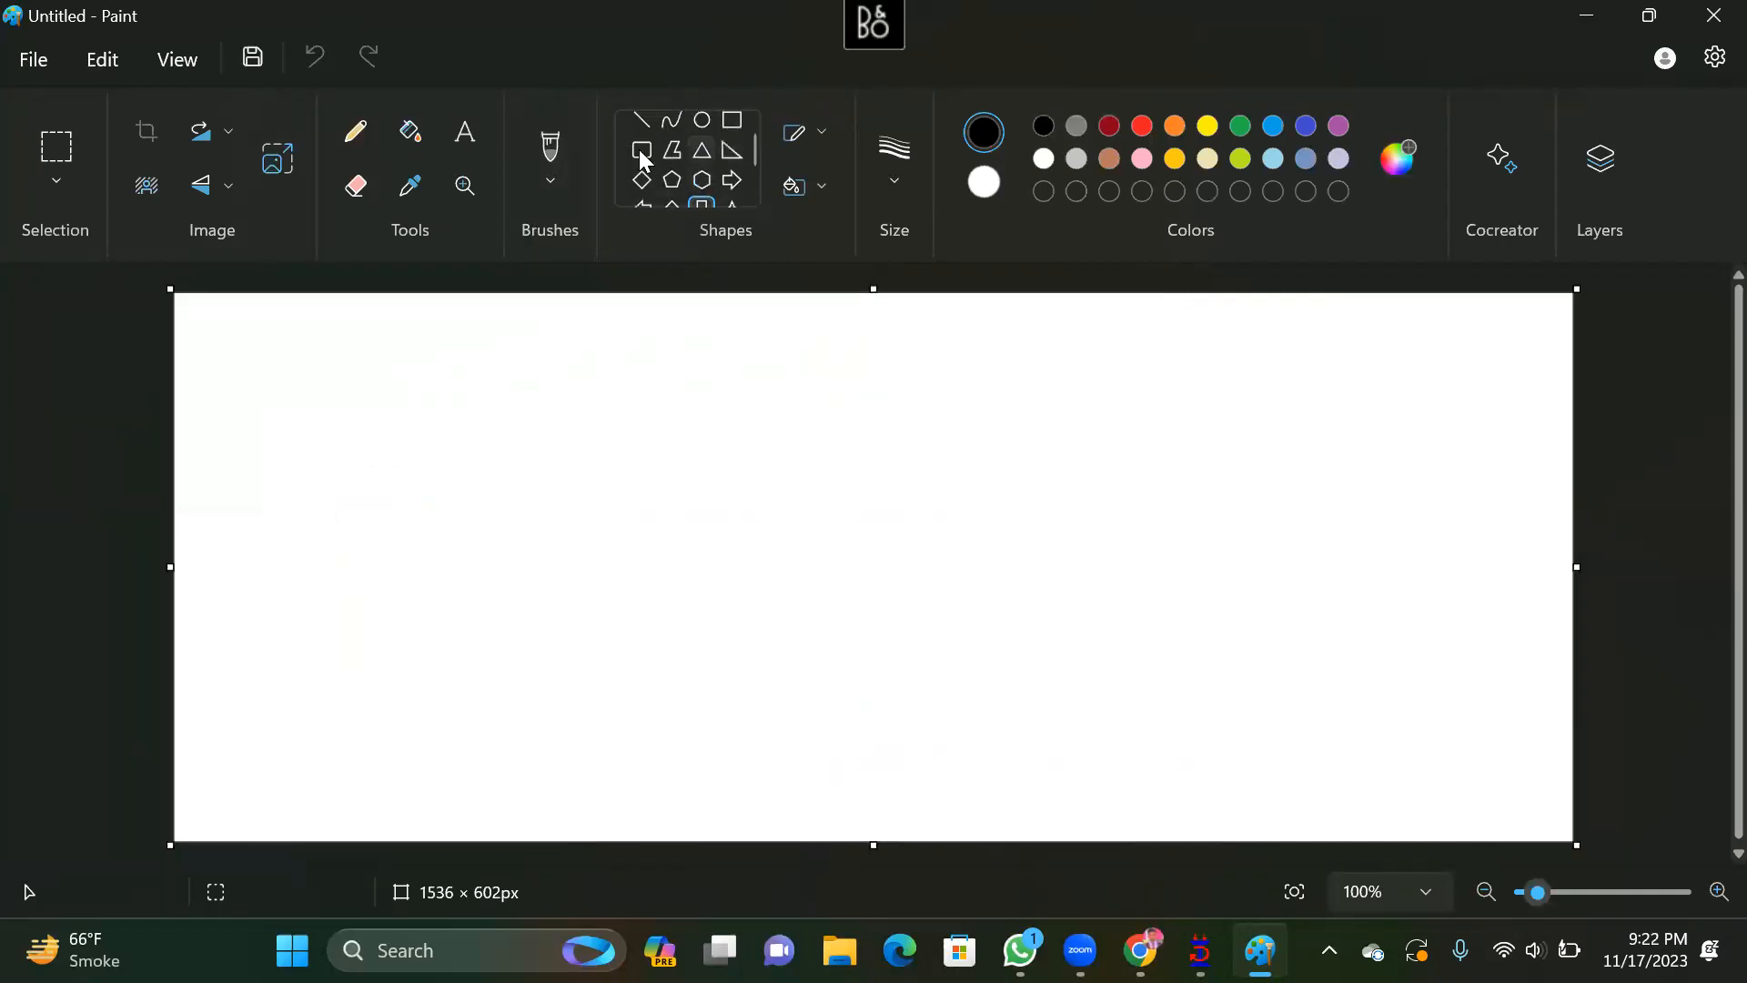
click(737, 139)
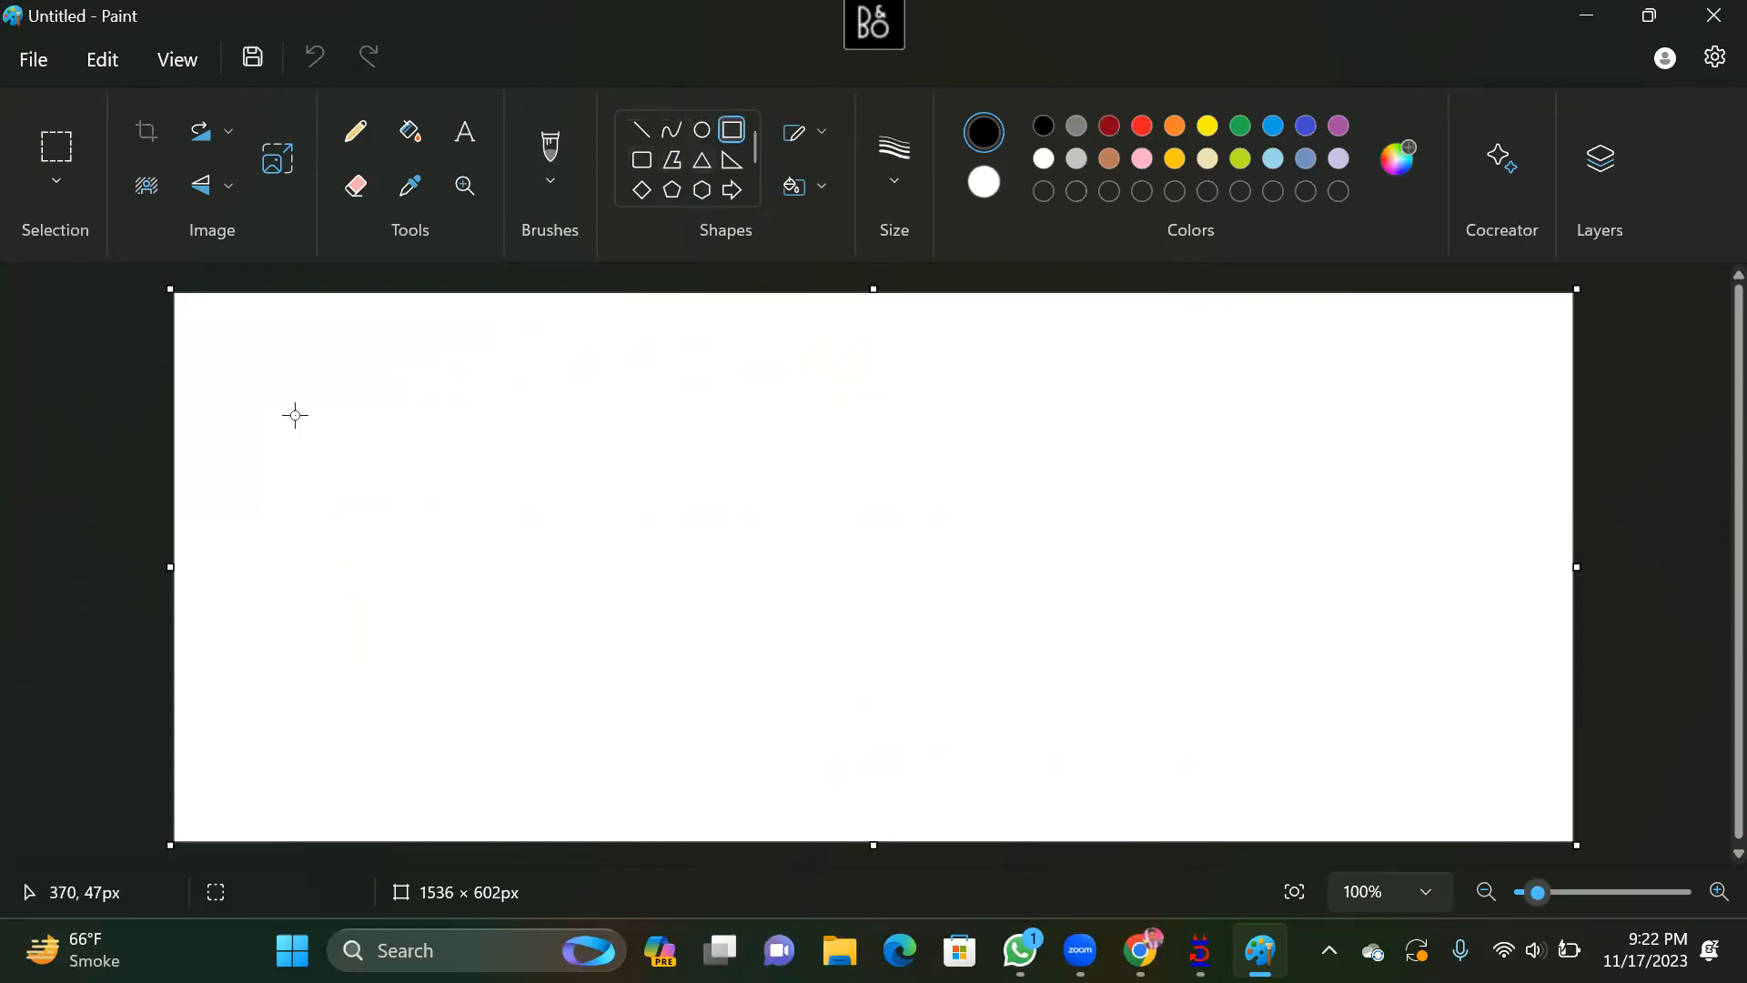
mouse_move(239, 417)
mouse_down()
mouse_move(692, 450)
mouse_move(639, 455)
mouse_up()
click(702, 436)
drag(899, 405, 1326, 441)
click(392, 693)
drag(287, 645, 676, 697)
drag(859, 684, 960, 683)
drag(961, 575, 928, 506)
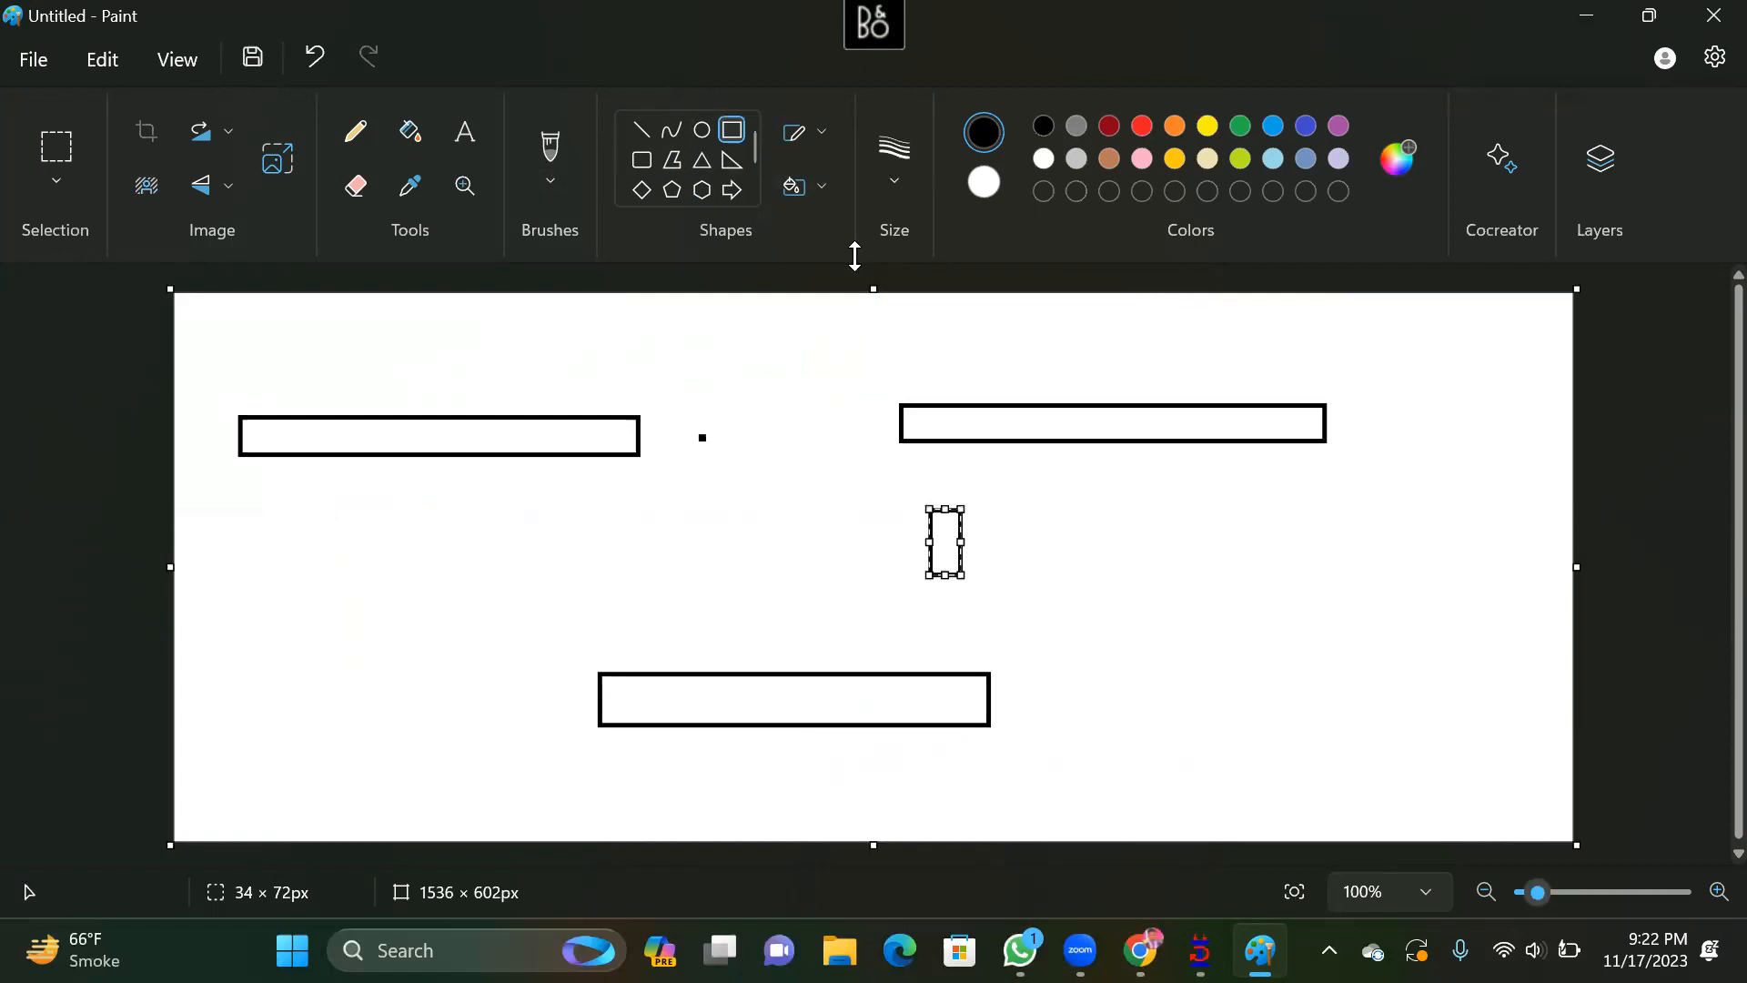
key(Delete)
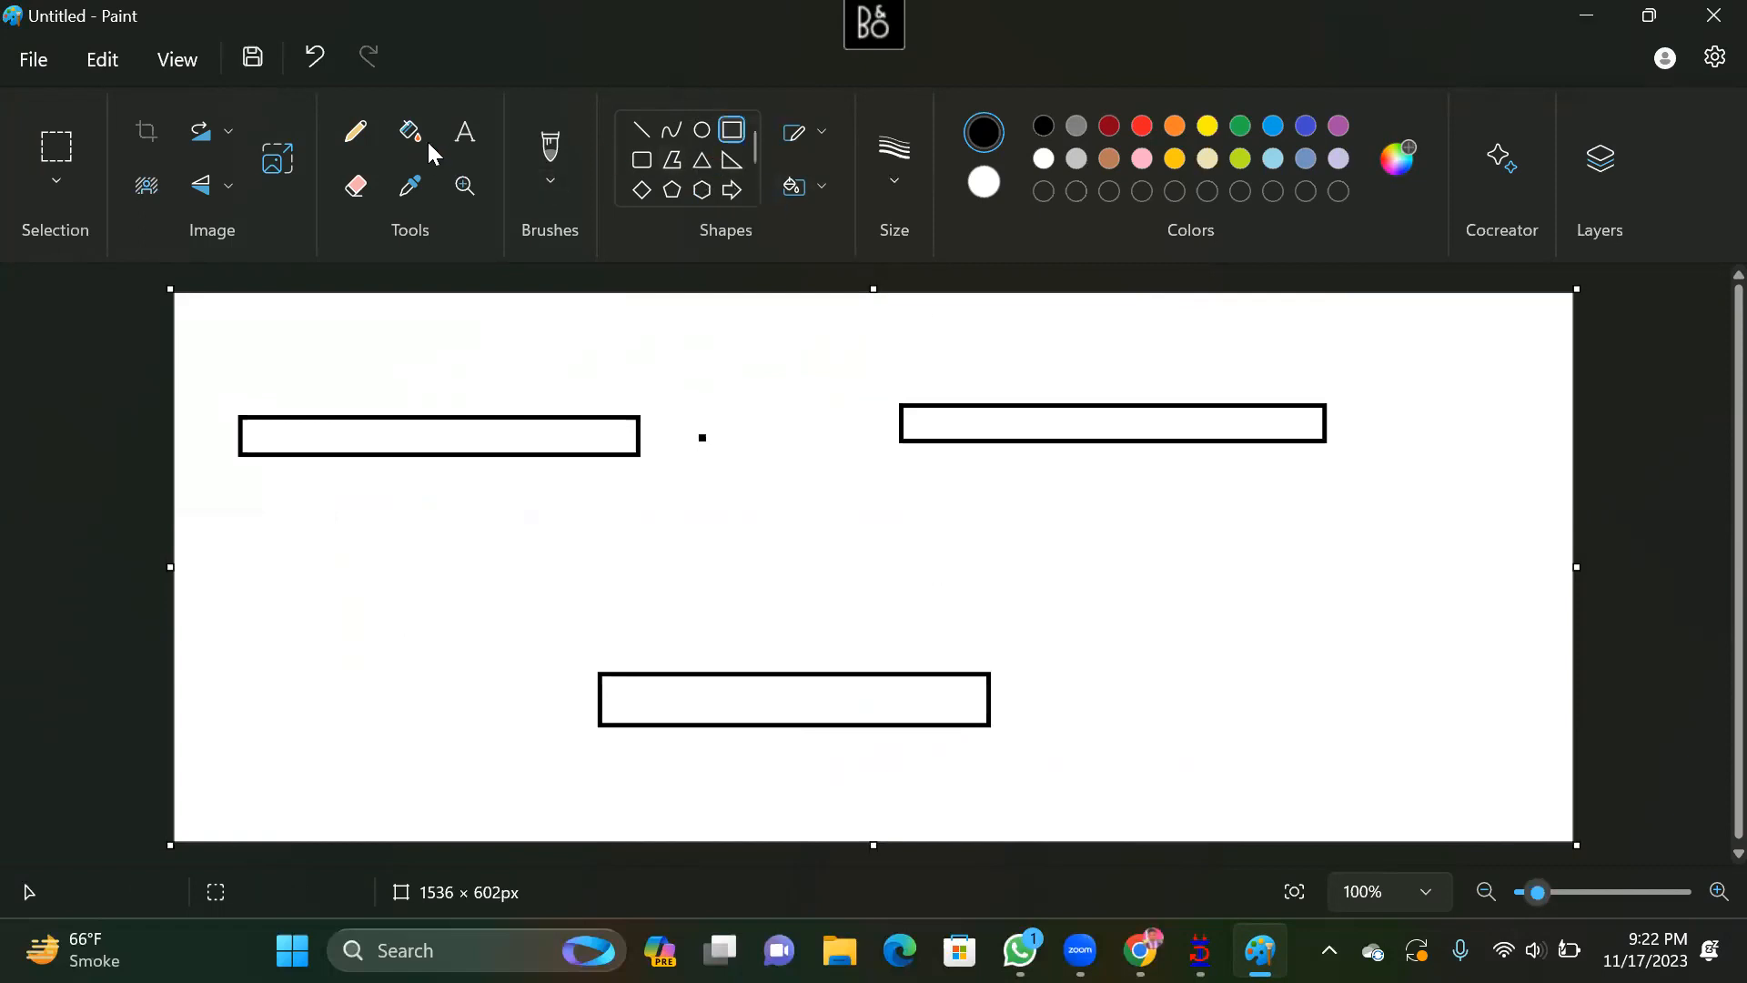
Draw one large down arrow over the upper-left beam and four small equal down arrows along the upper-right beam
click(752, 195)
click(702, 129)
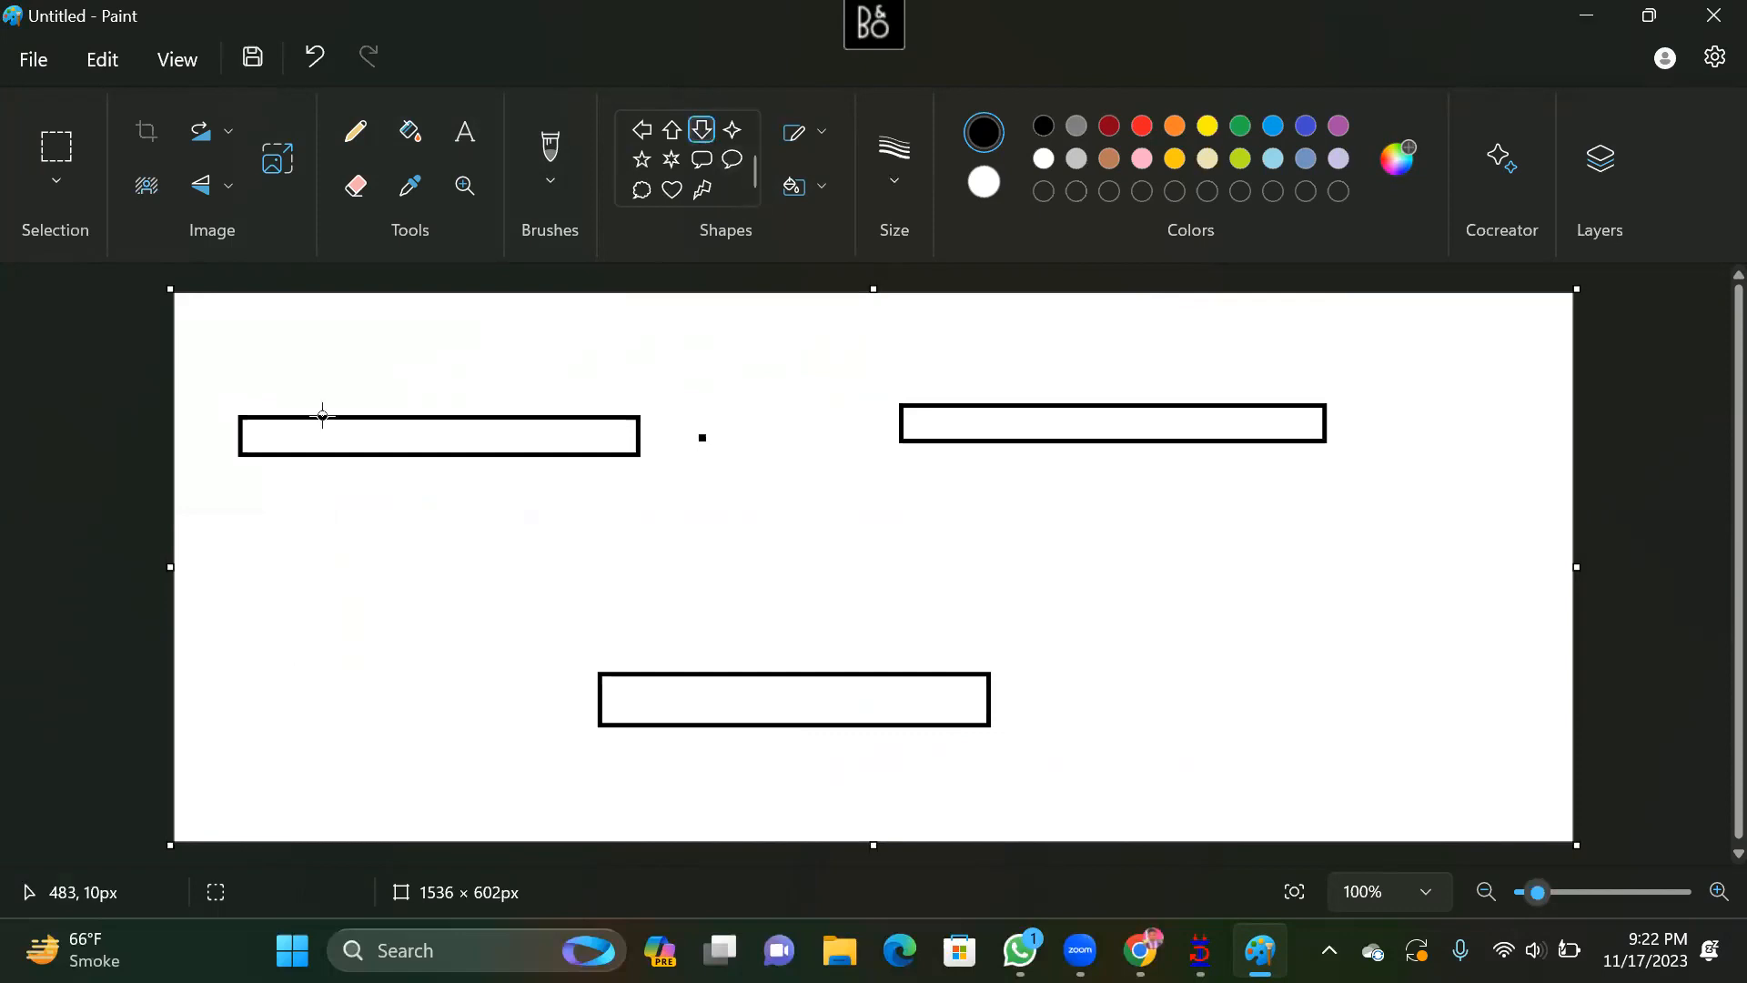
drag(397, 322, 483, 401)
click(473, 522)
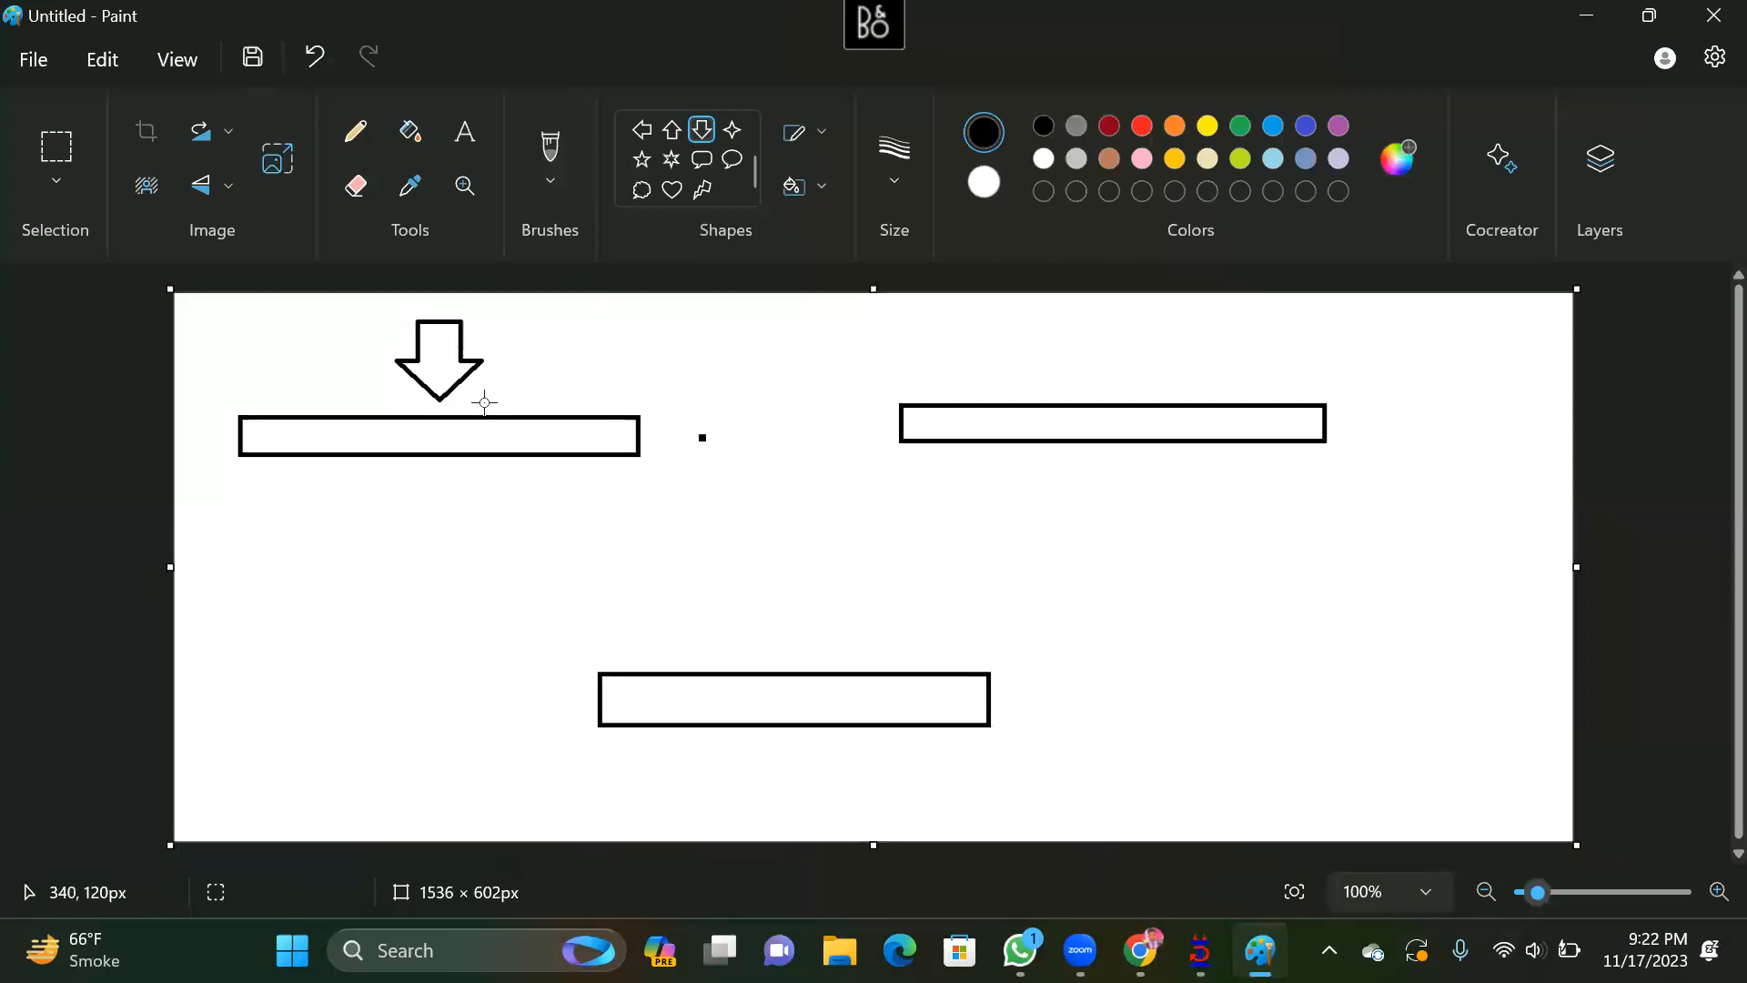
mouse_move(901, 380)
mouse_down()
mouse_move(1276, 405)
mouse_move(1318, 376)
mouse_move(1343, 395)
mouse_up()
key(Delete)
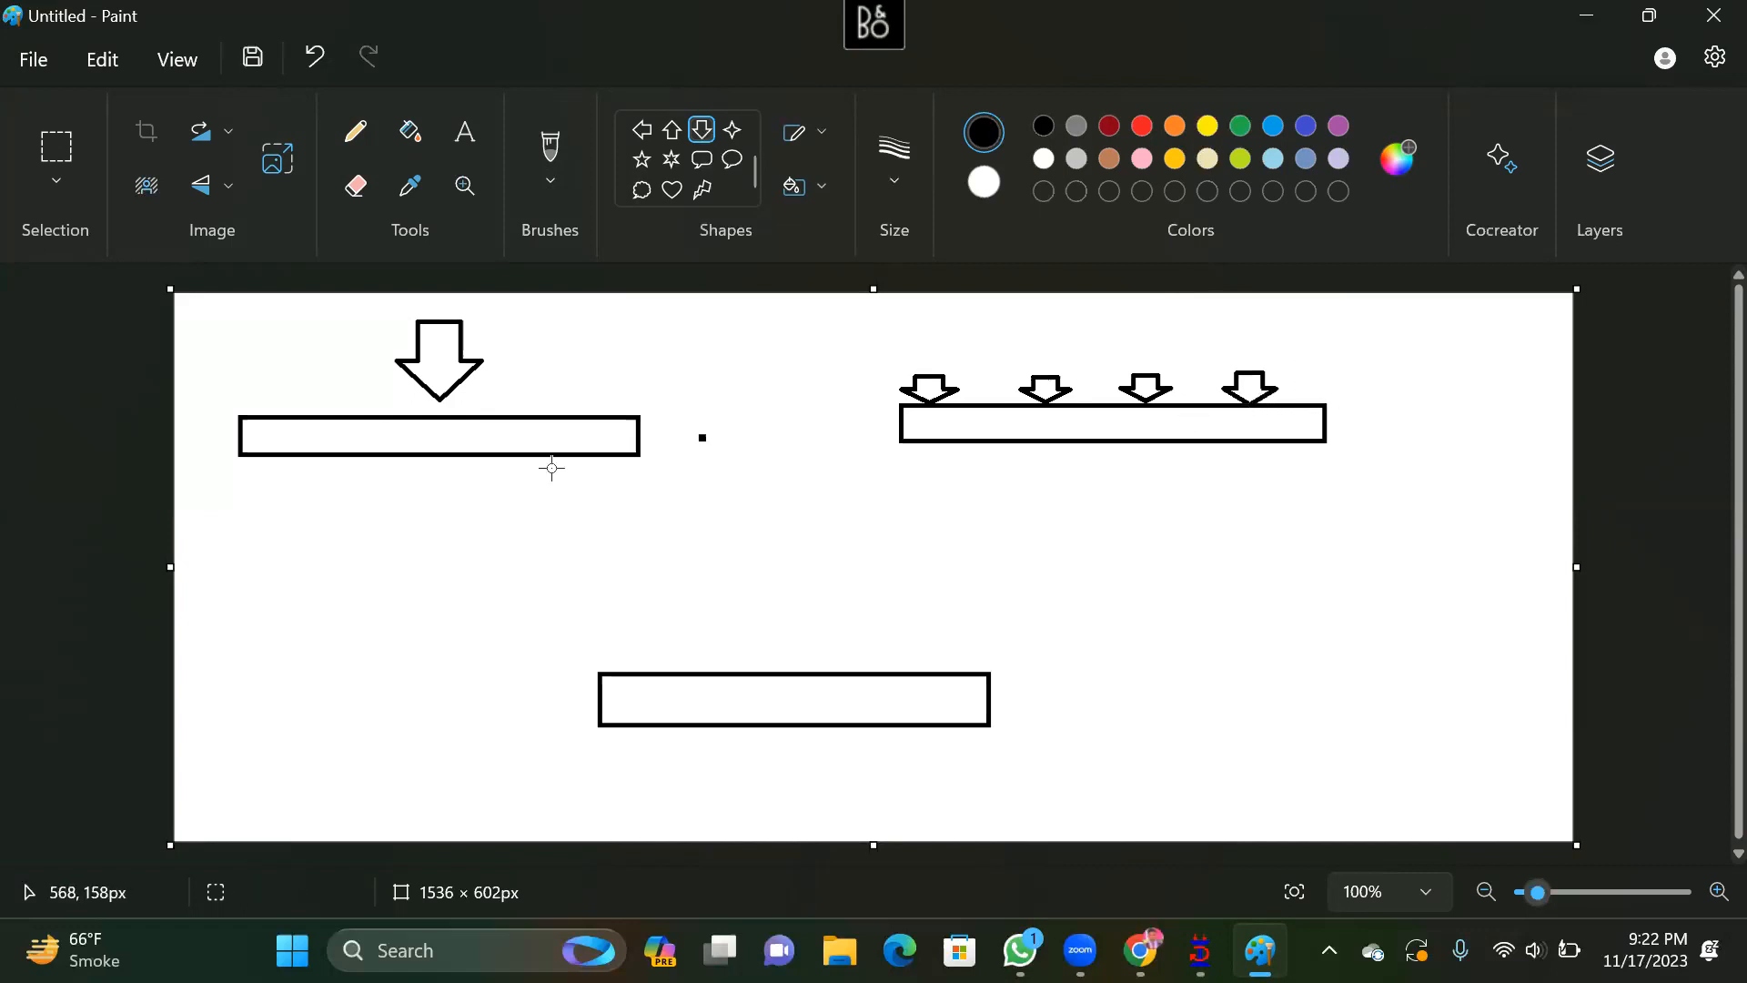
Draw five down arrows along the lower beam, growing taller from its left end to its right end
mouse_move(606, 654)
mouse_down()
mouse_move(638, 674)
mouse_move(704, 672)
mouse_up()
drag(753, 604, 816, 685)
drag(862, 549, 923, 674)
click(949, 541)
drag(955, 549, 1005, 675)
click(1133, 571)
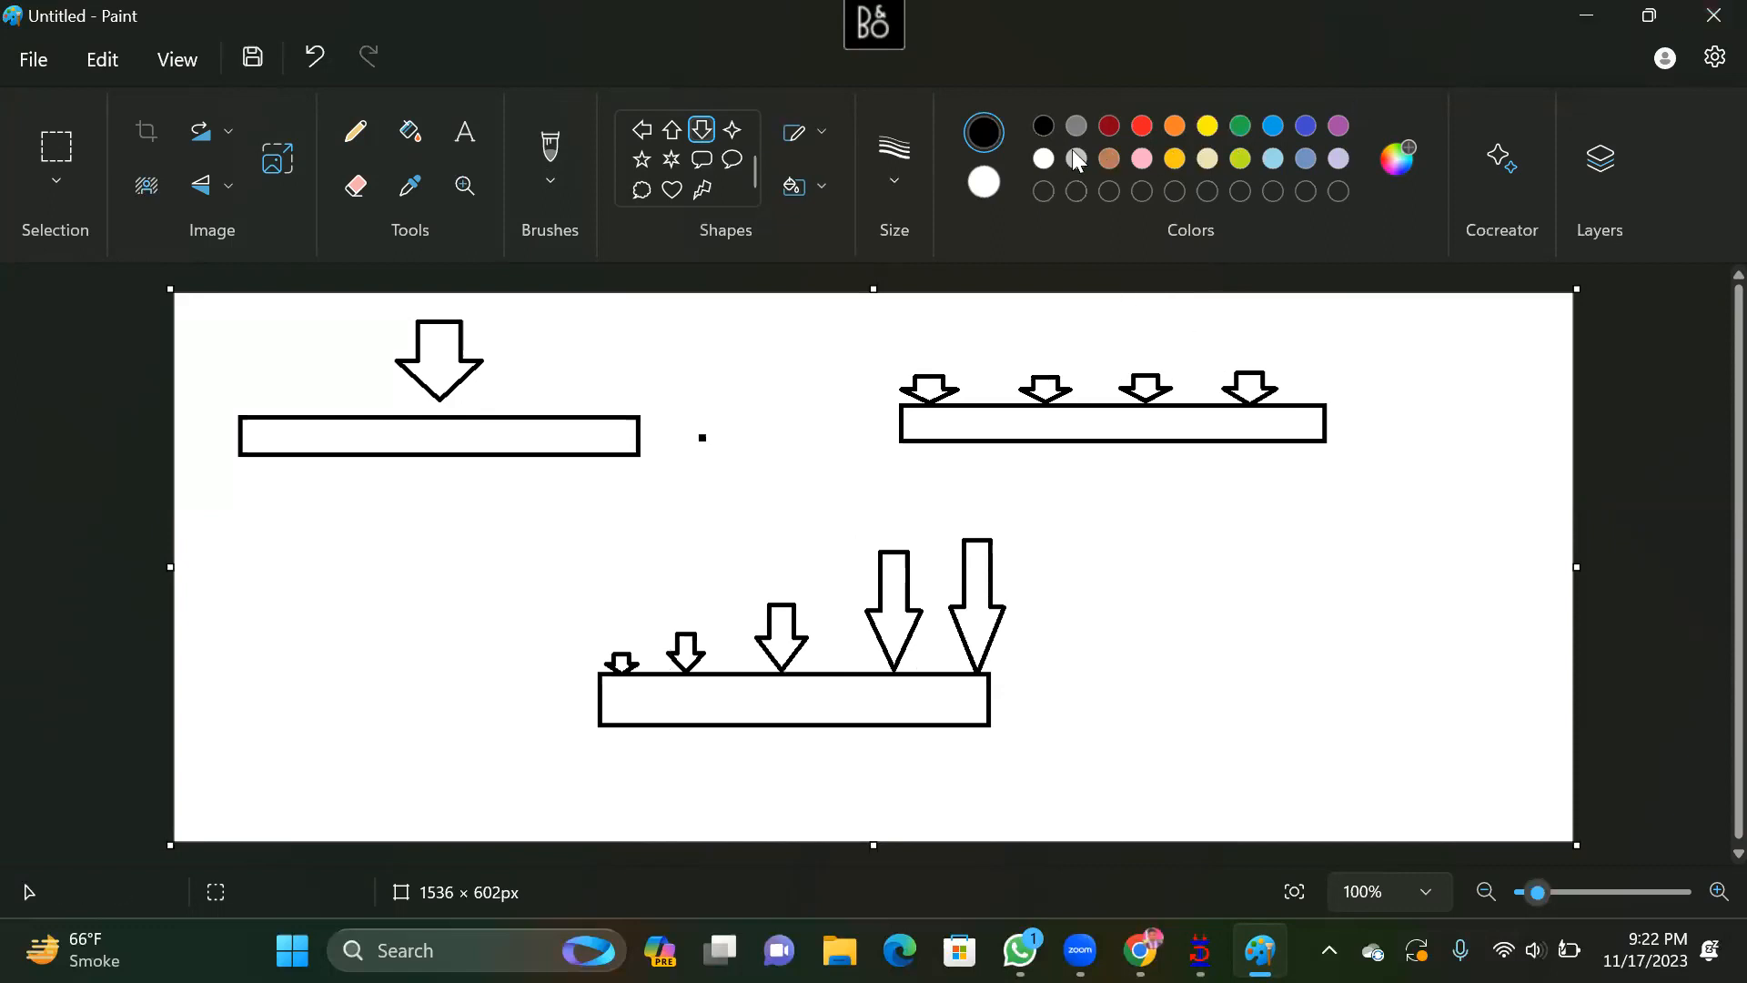
Draw a red rounded rectangle around the single arrow on the upper-left beam
scroll(706, 182, up, 2)
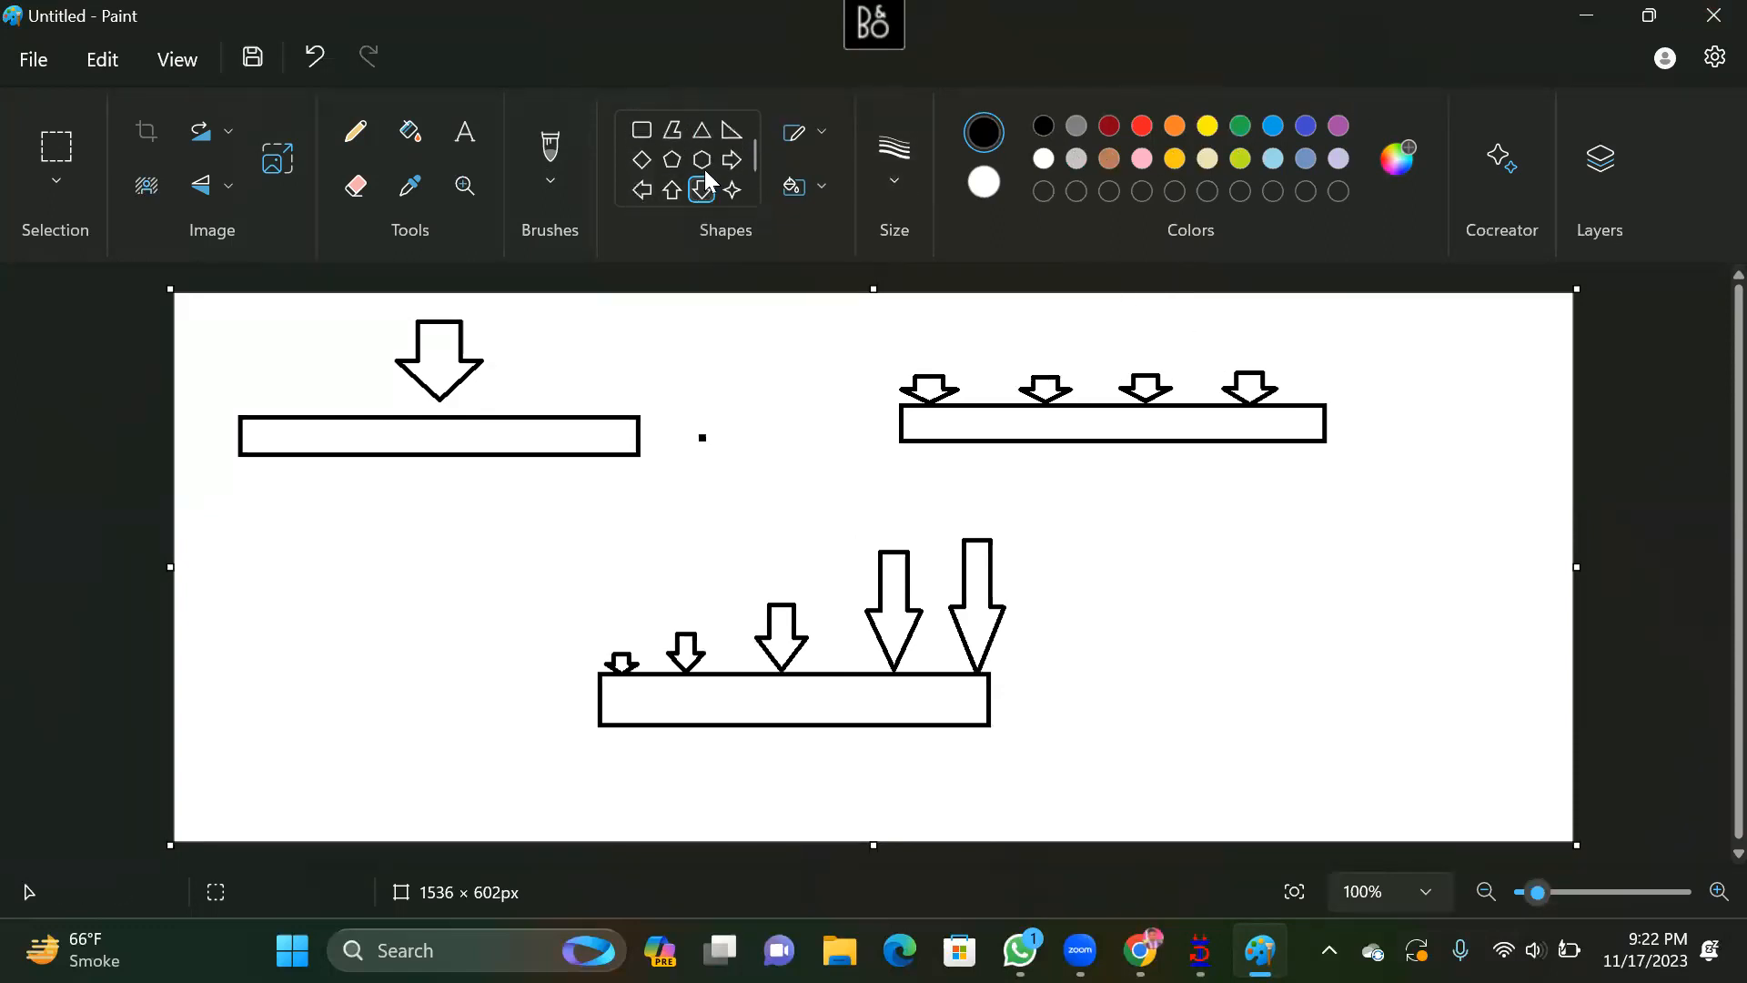
click(646, 132)
click(1142, 124)
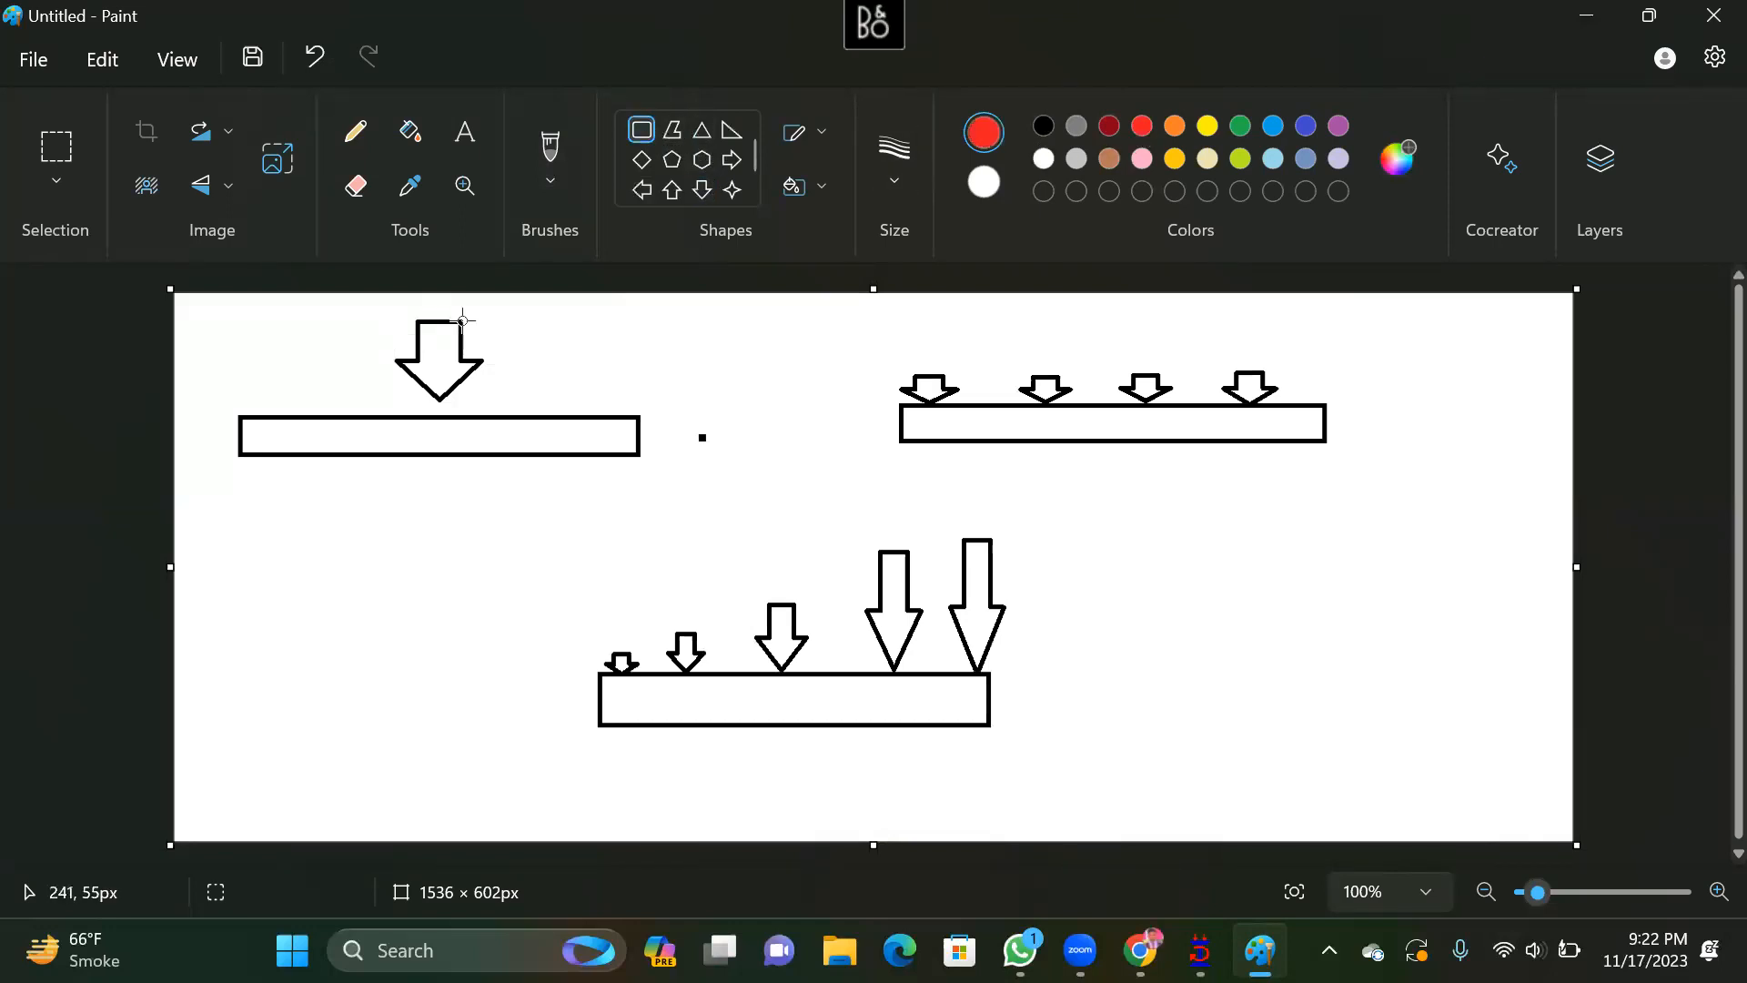
drag(349, 312, 469, 412)
click(746, 357)
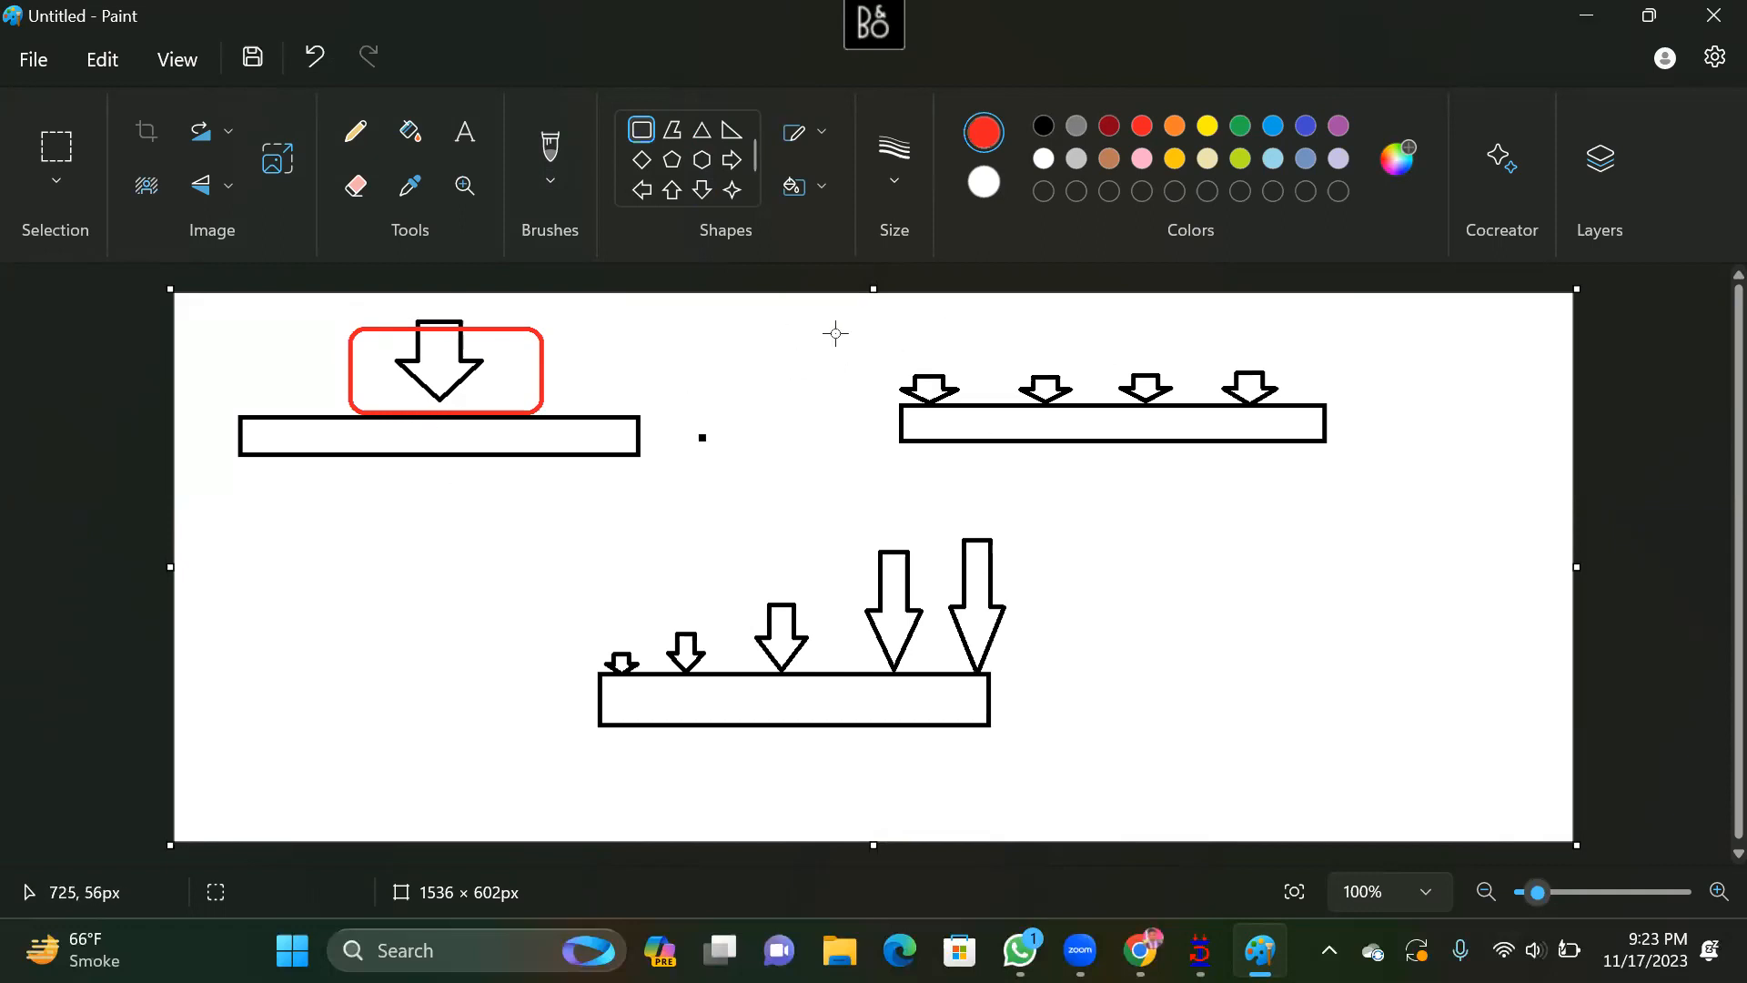
Draw a row of five small red rounded rectangles side by side along the upper-right beam
drag(890, 368, 971, 406)
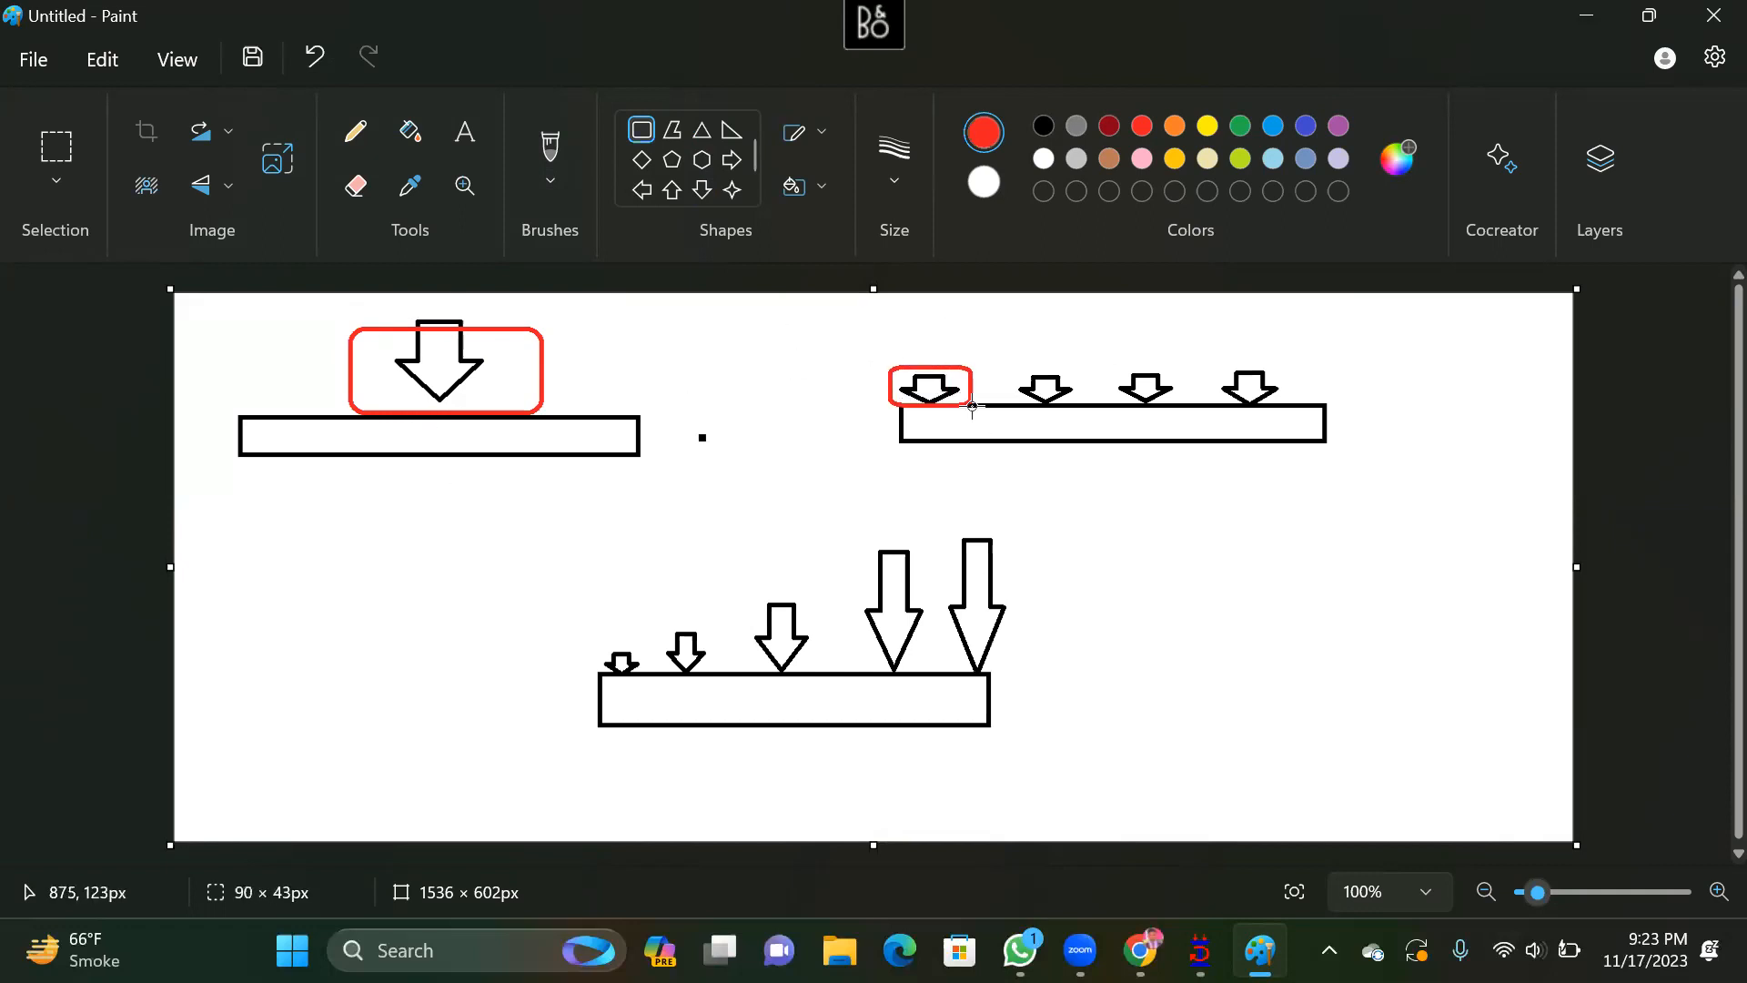
click(978, 364)
drag(980, 366, 1159, 402)
click(1092, 370)
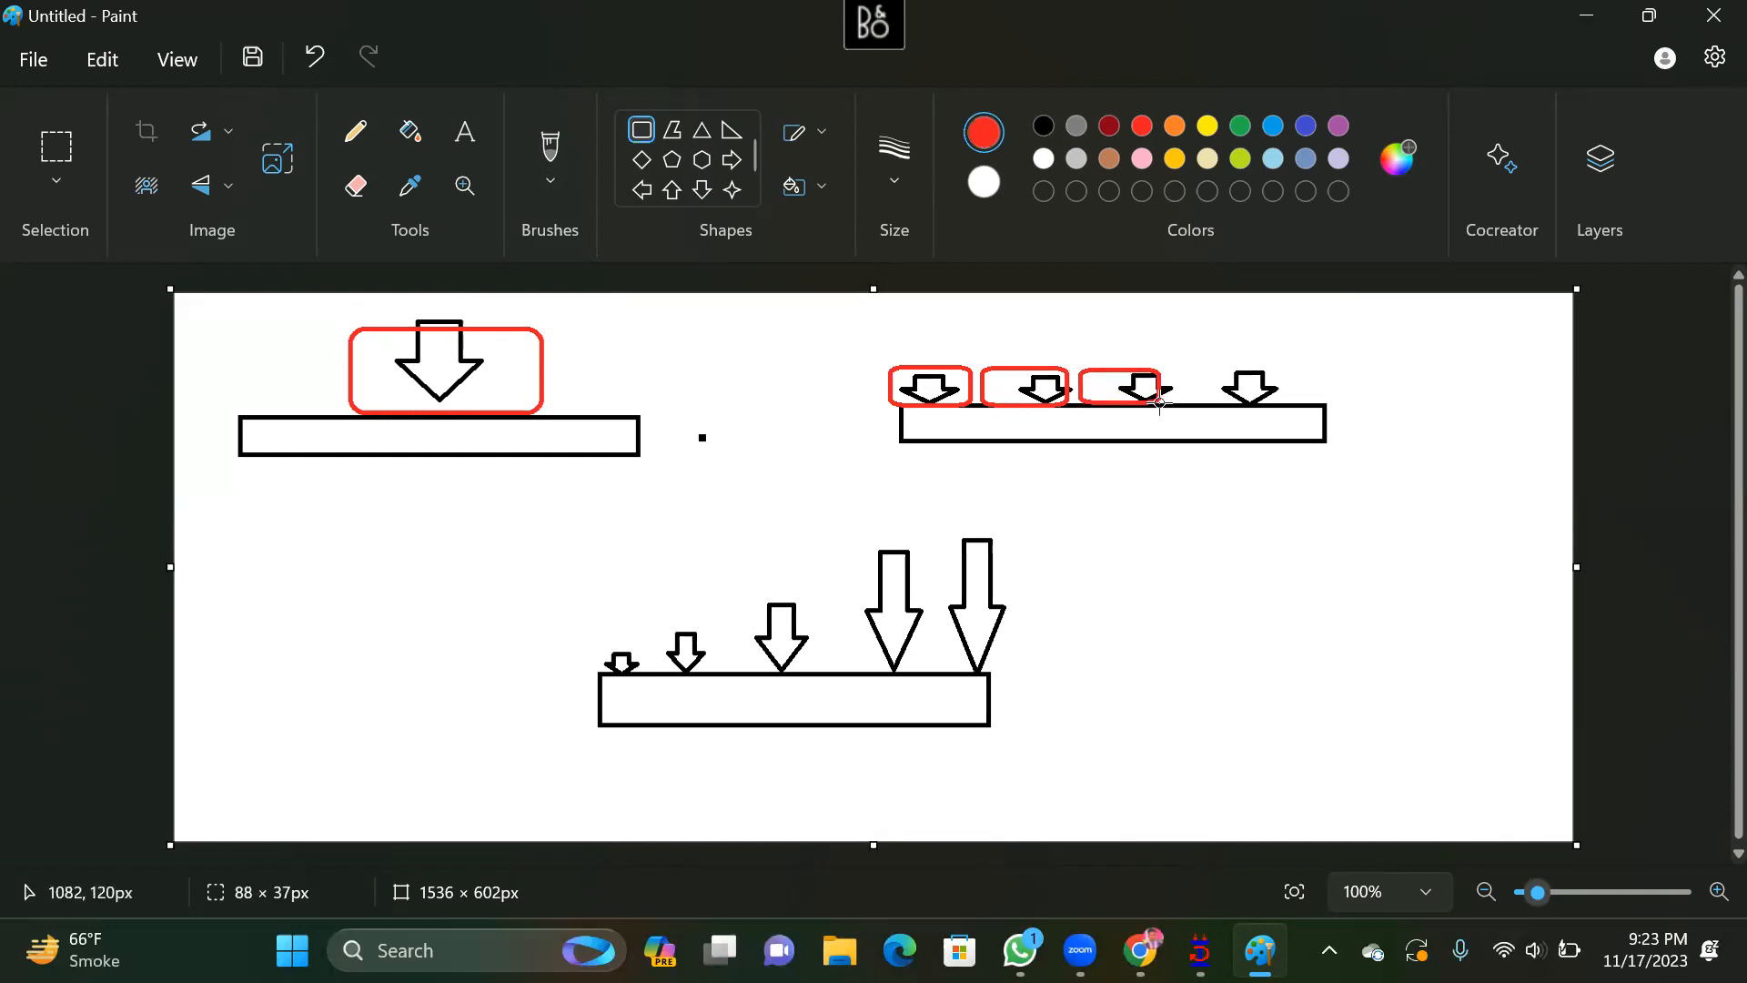
click(1176, 369)
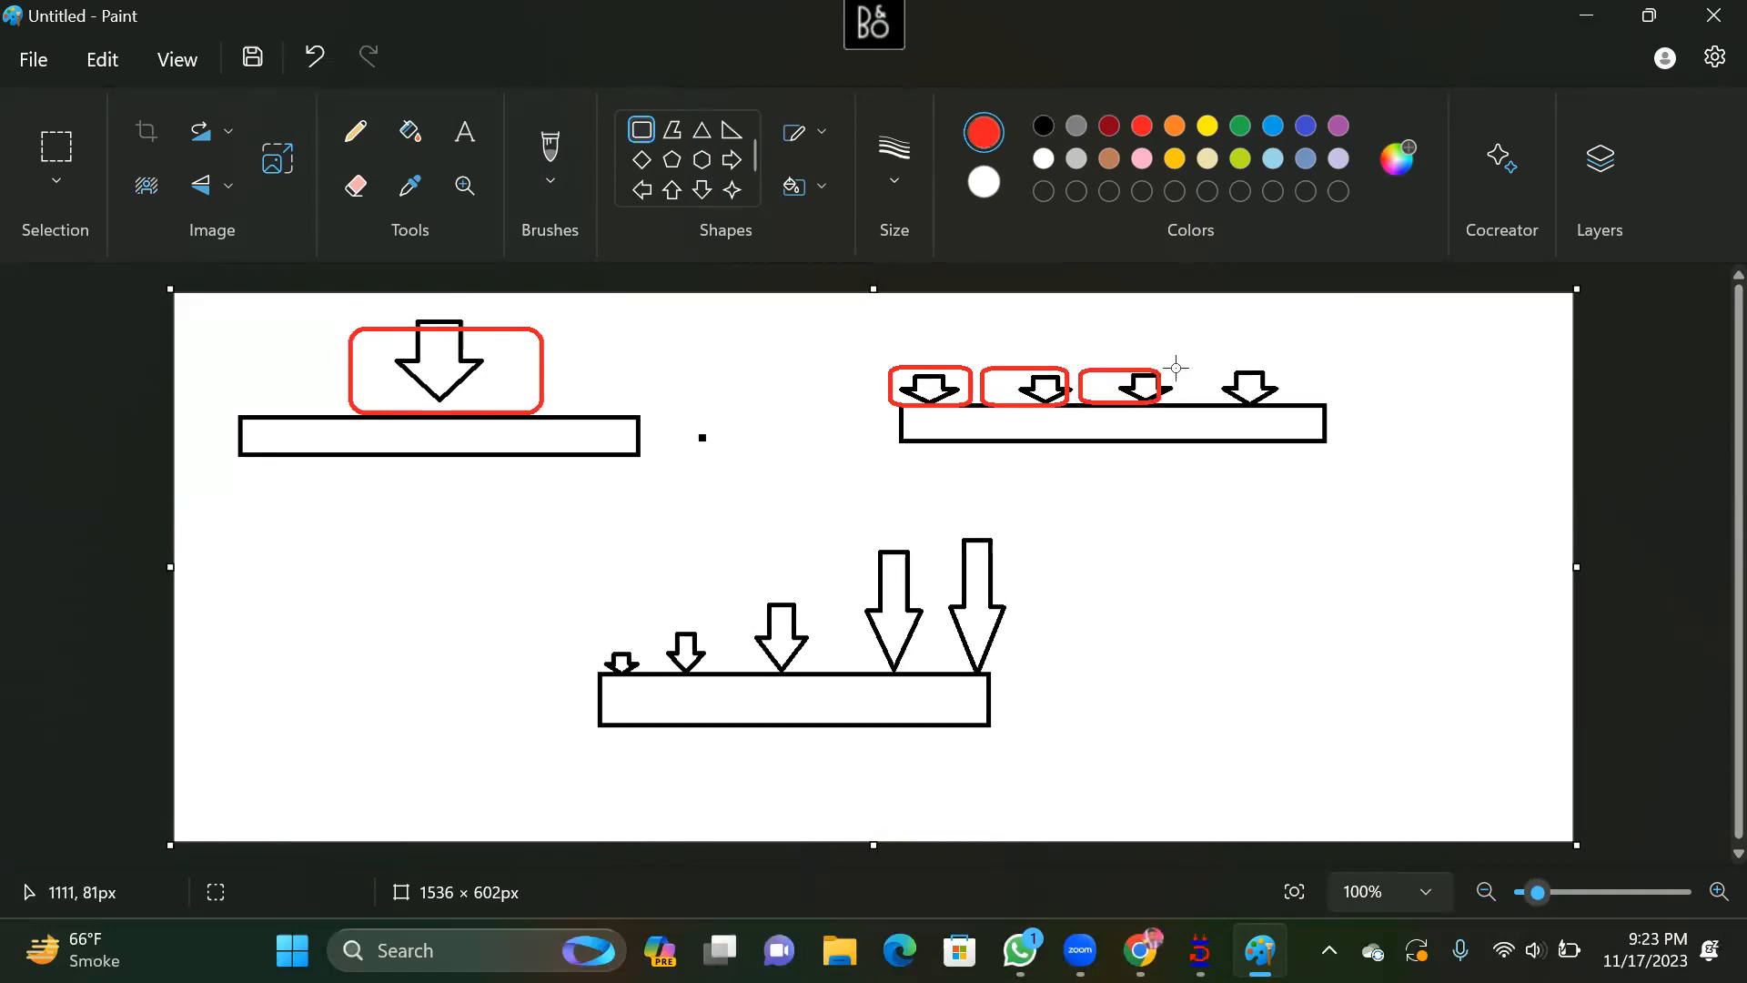
mouse_move(1174, 368)
mouse_down()
mouse_move(1211, 399)
mouse_move(1292, 407)
mouse_move(1271, 390)
mouse_move(1259, 412)
mouse_move(1274, 379)
mouse_move(1325, 403)
mouse_up()
click(1272, 363)
click(1468, 378)
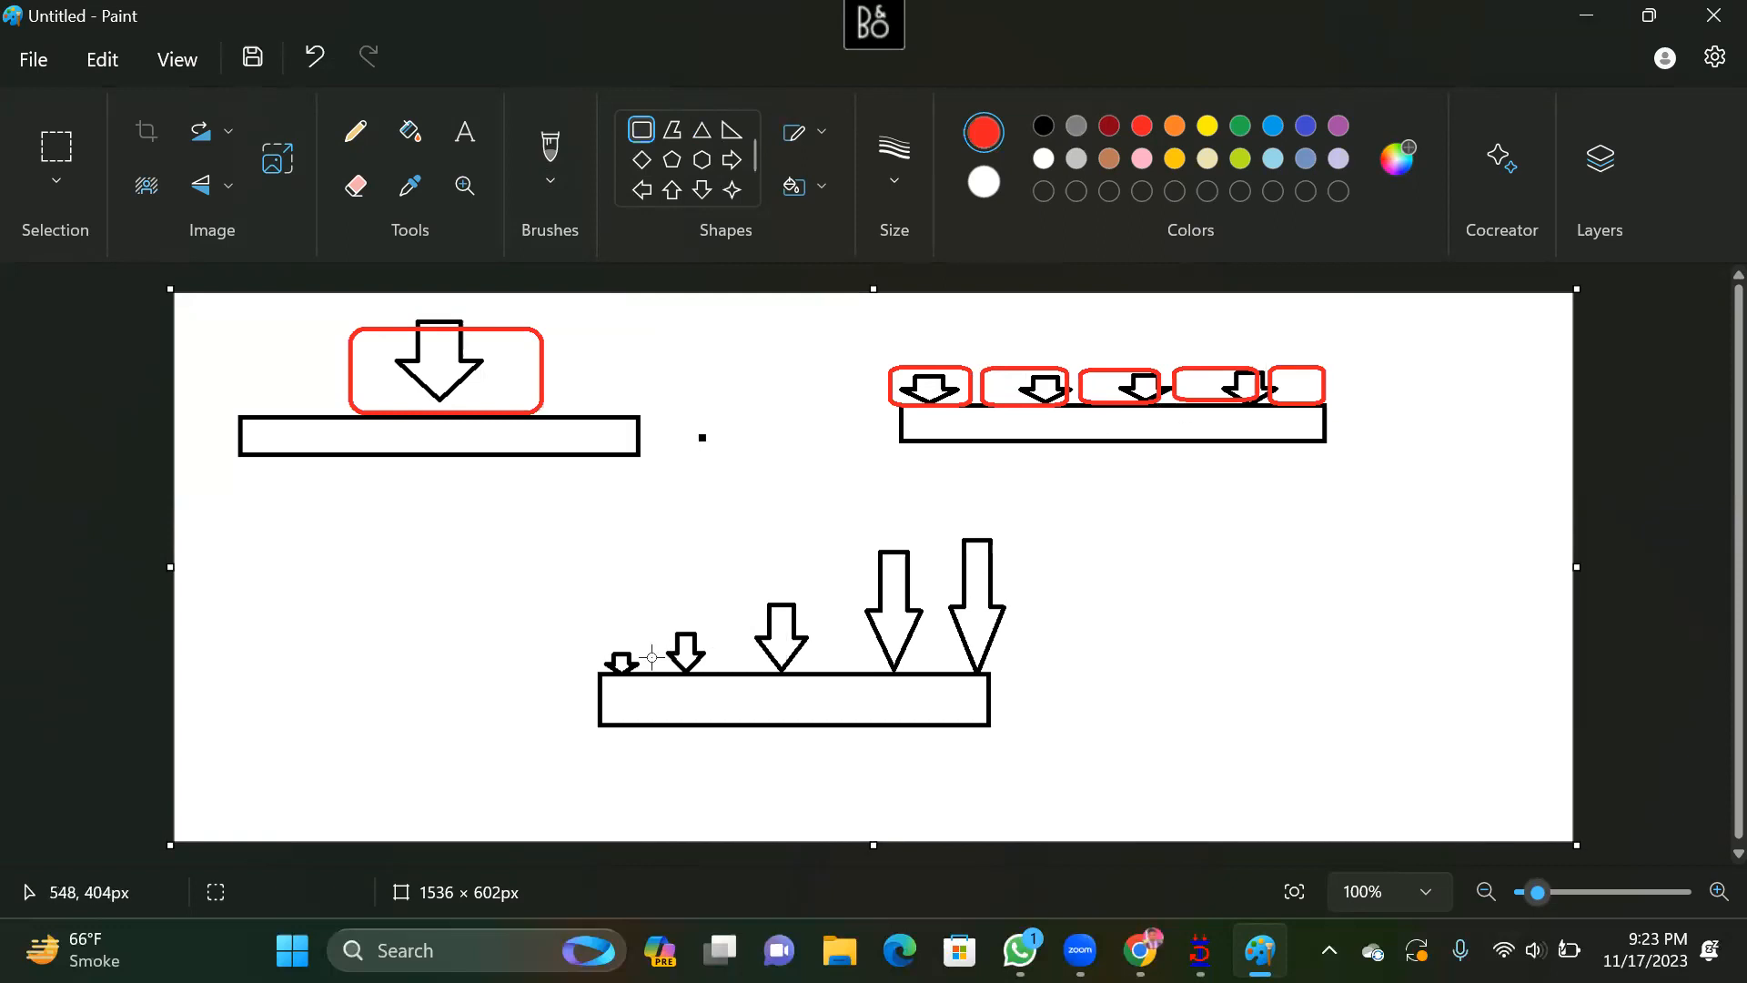
Stack red rounded rectangles one, two and three high along the left and middle of the lower beam
mouse_move(597, 653)
mouse_down()
mouse_move(656, 684)
mouse_move(686, 618)
mouse_move(643, 645)
mouse_move(668, 637)
mouse_move(751, 673)
mouse_up()
click(661, 614)
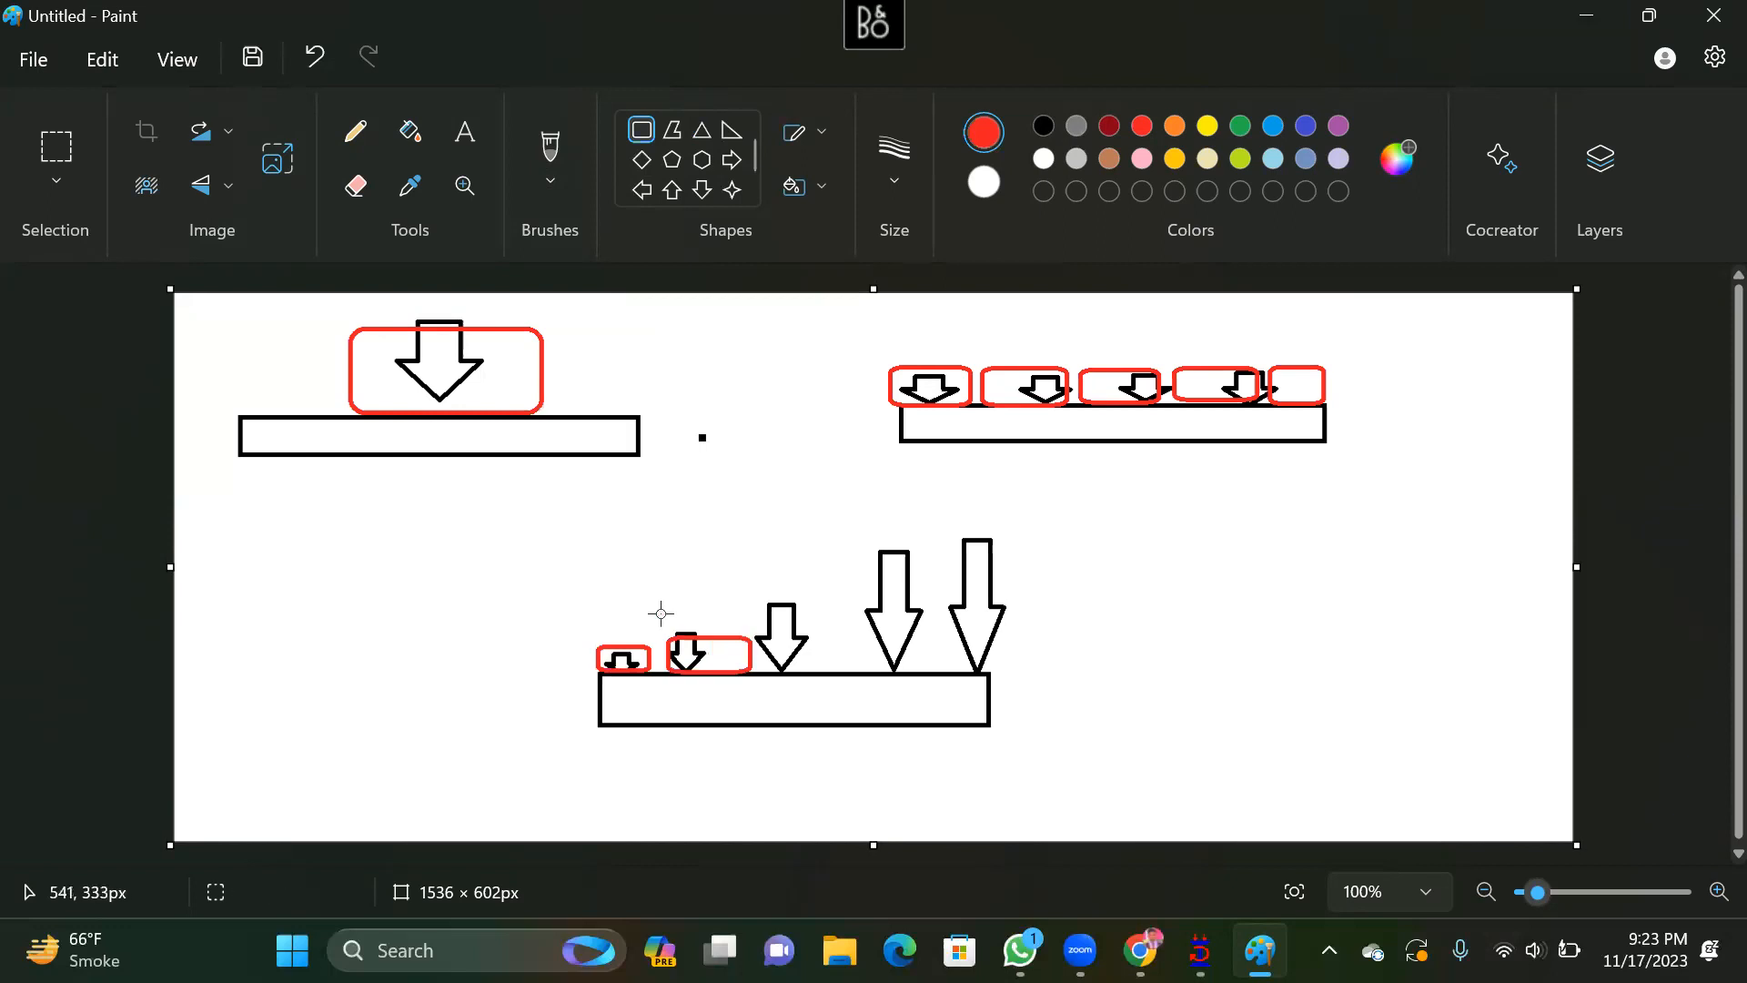
mouse_move(664, 605)
mouse_down()
mouse_move(886, 673)
mouse_move(810, 631)
mouse_move(860, 635)
mouse_move(846, 607)
mouse_move(748, 548)
mouse_move(759, 558)
mouse_up()
click(791, 561)
click(750, 598)
click(831, 596)
drag(941, 587, 944, 588)
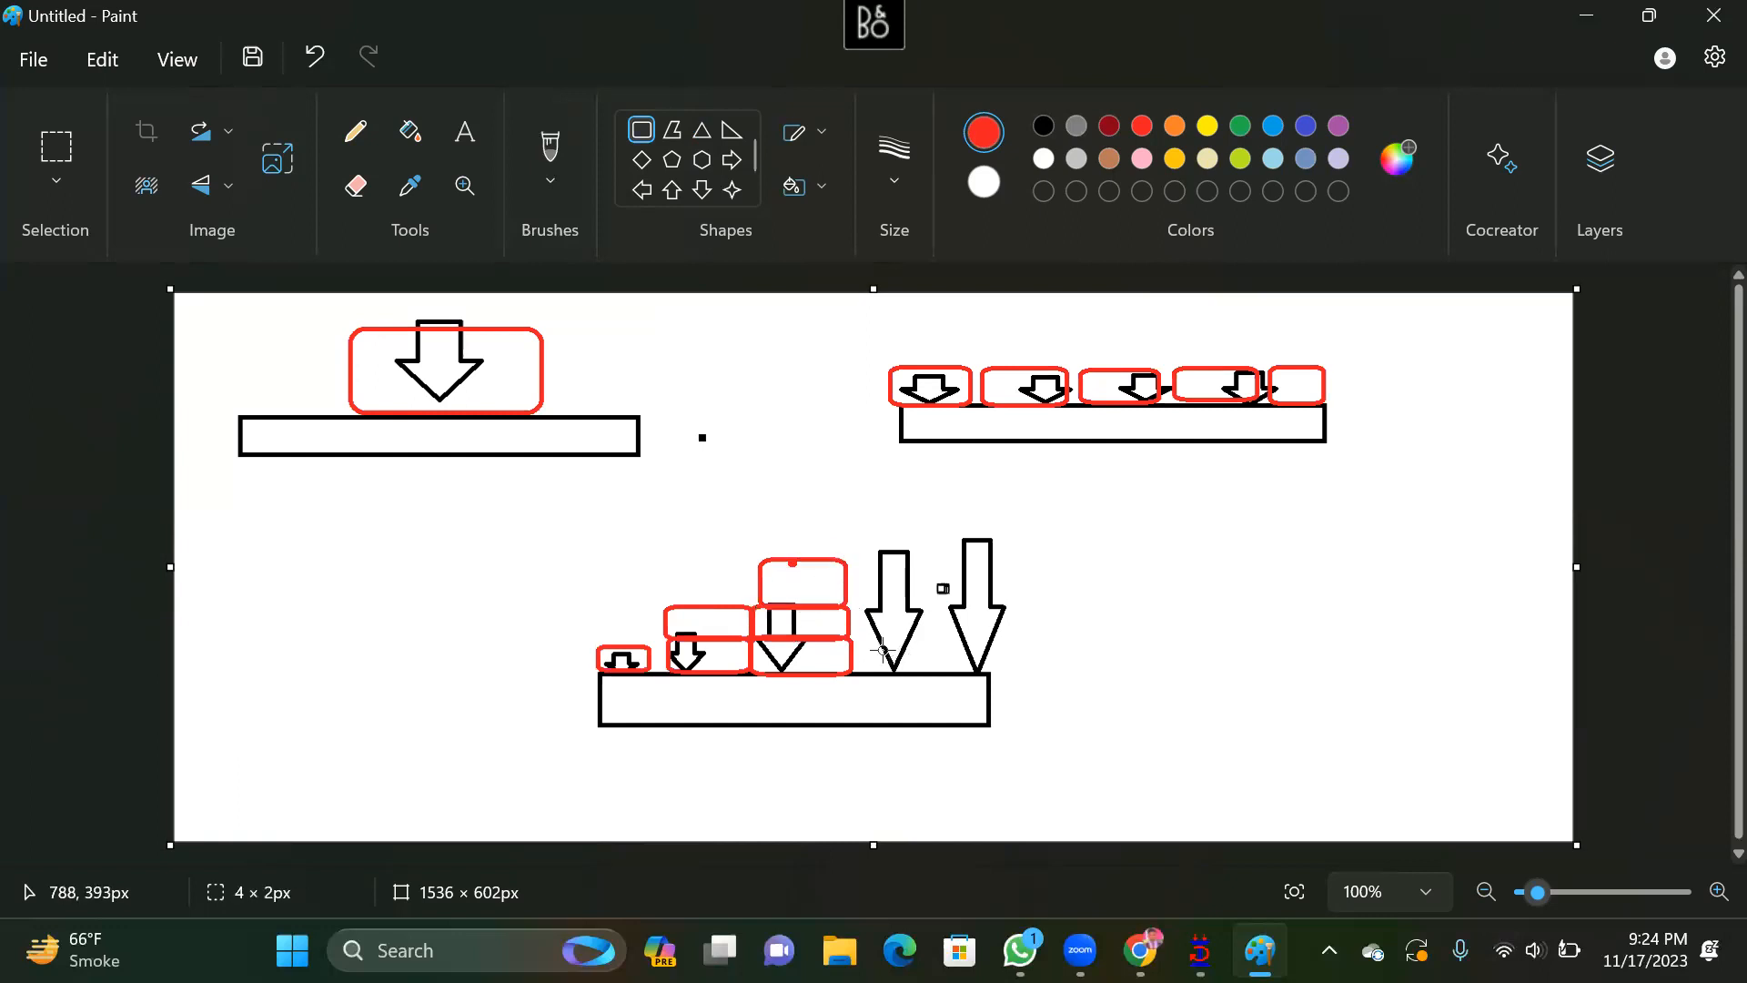
Stack five red rounded rectangles over the right end of the lower beam
drag(855, 633, 993, 673)
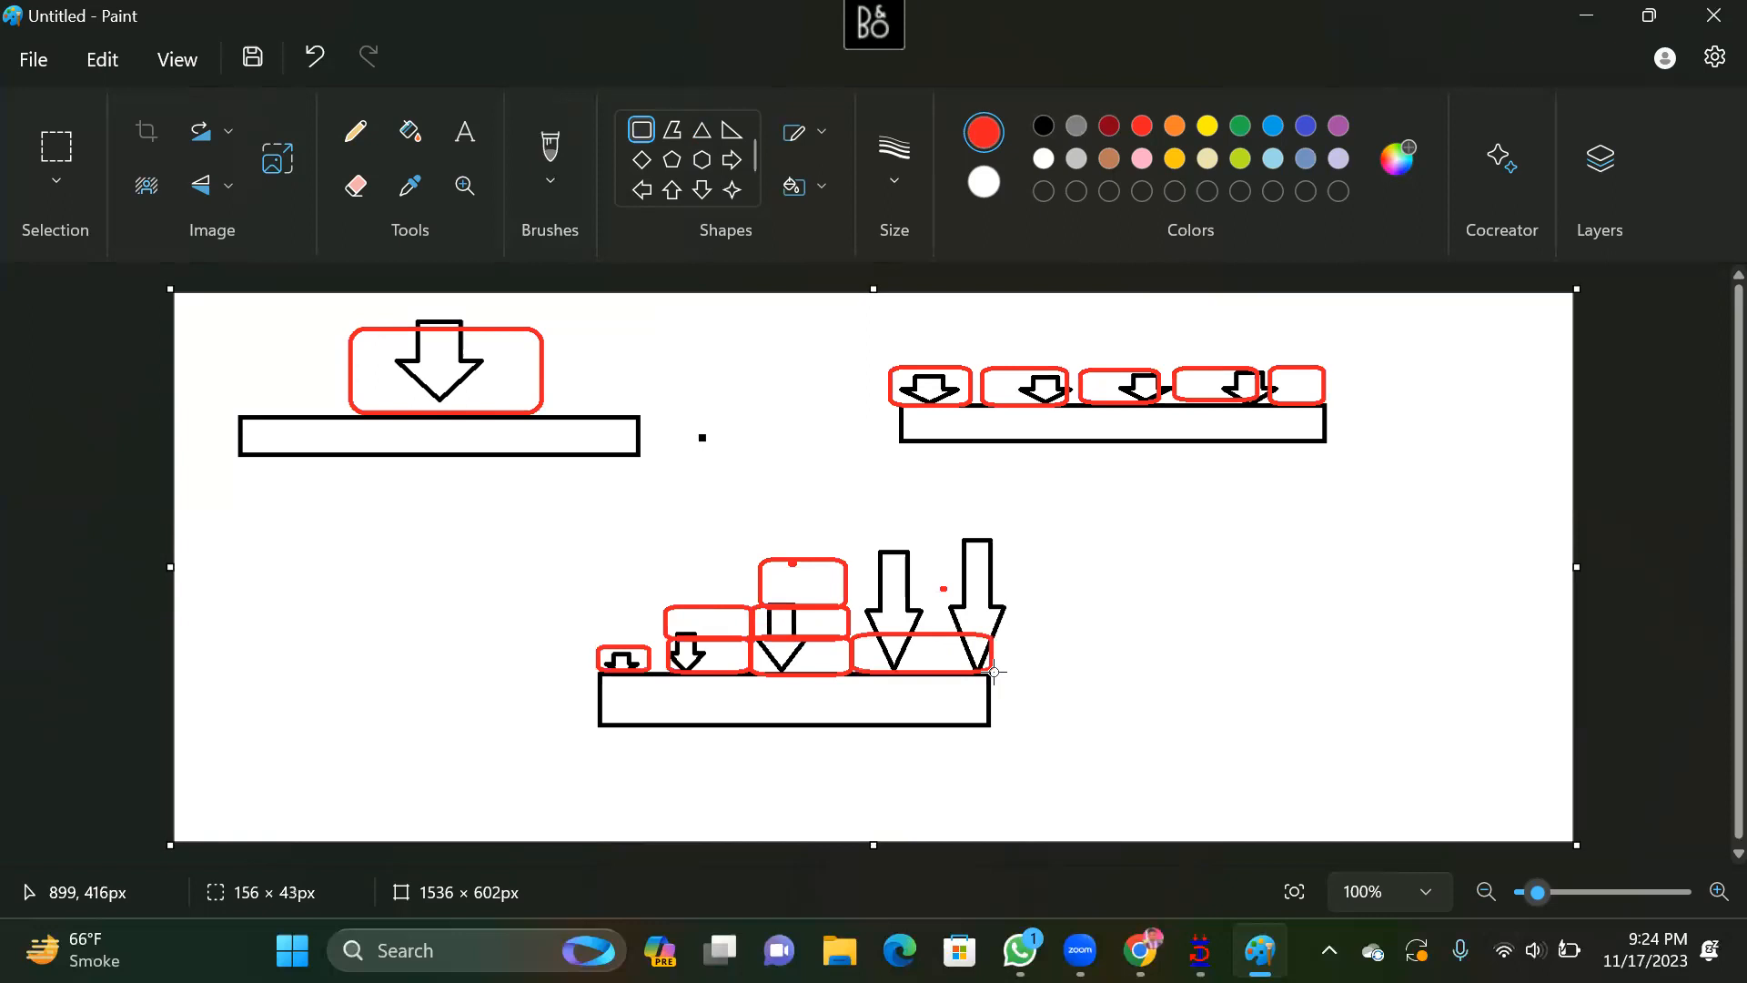
drag(841, 600, 989, 633)
drag(842, 566, 986, 600)
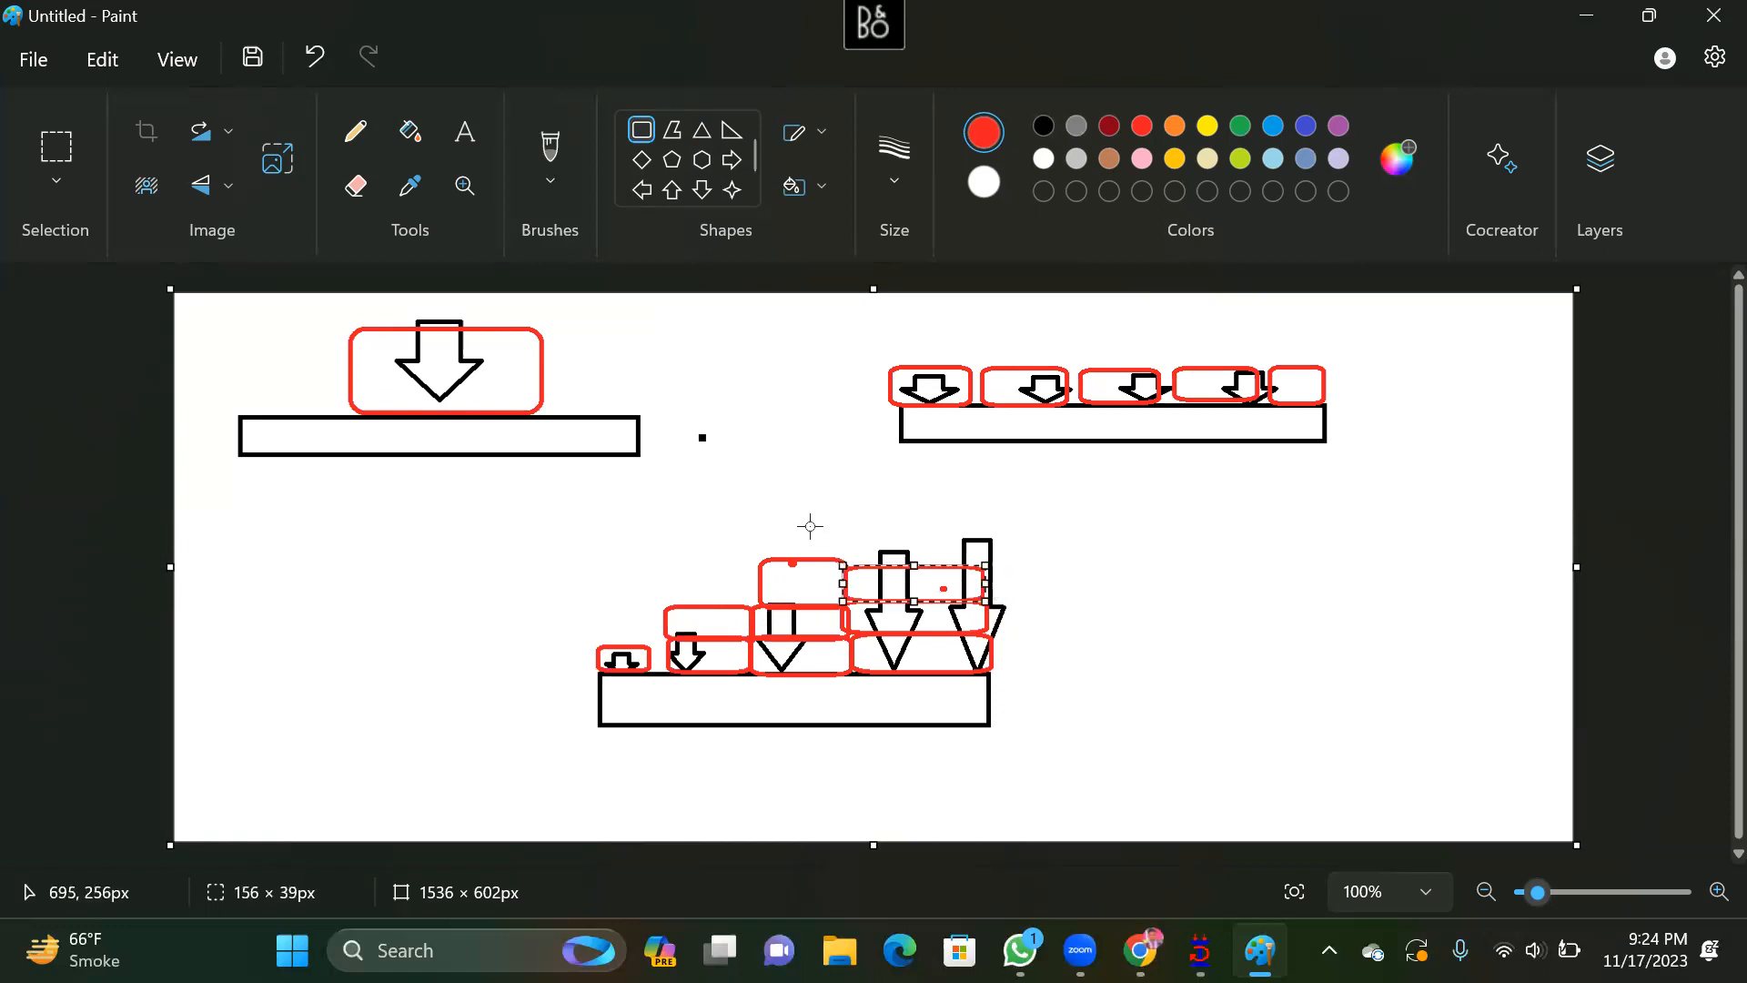
drag(842, 532, 971, 567)
drag(850, 493, 947, 528)
click(588, 579)
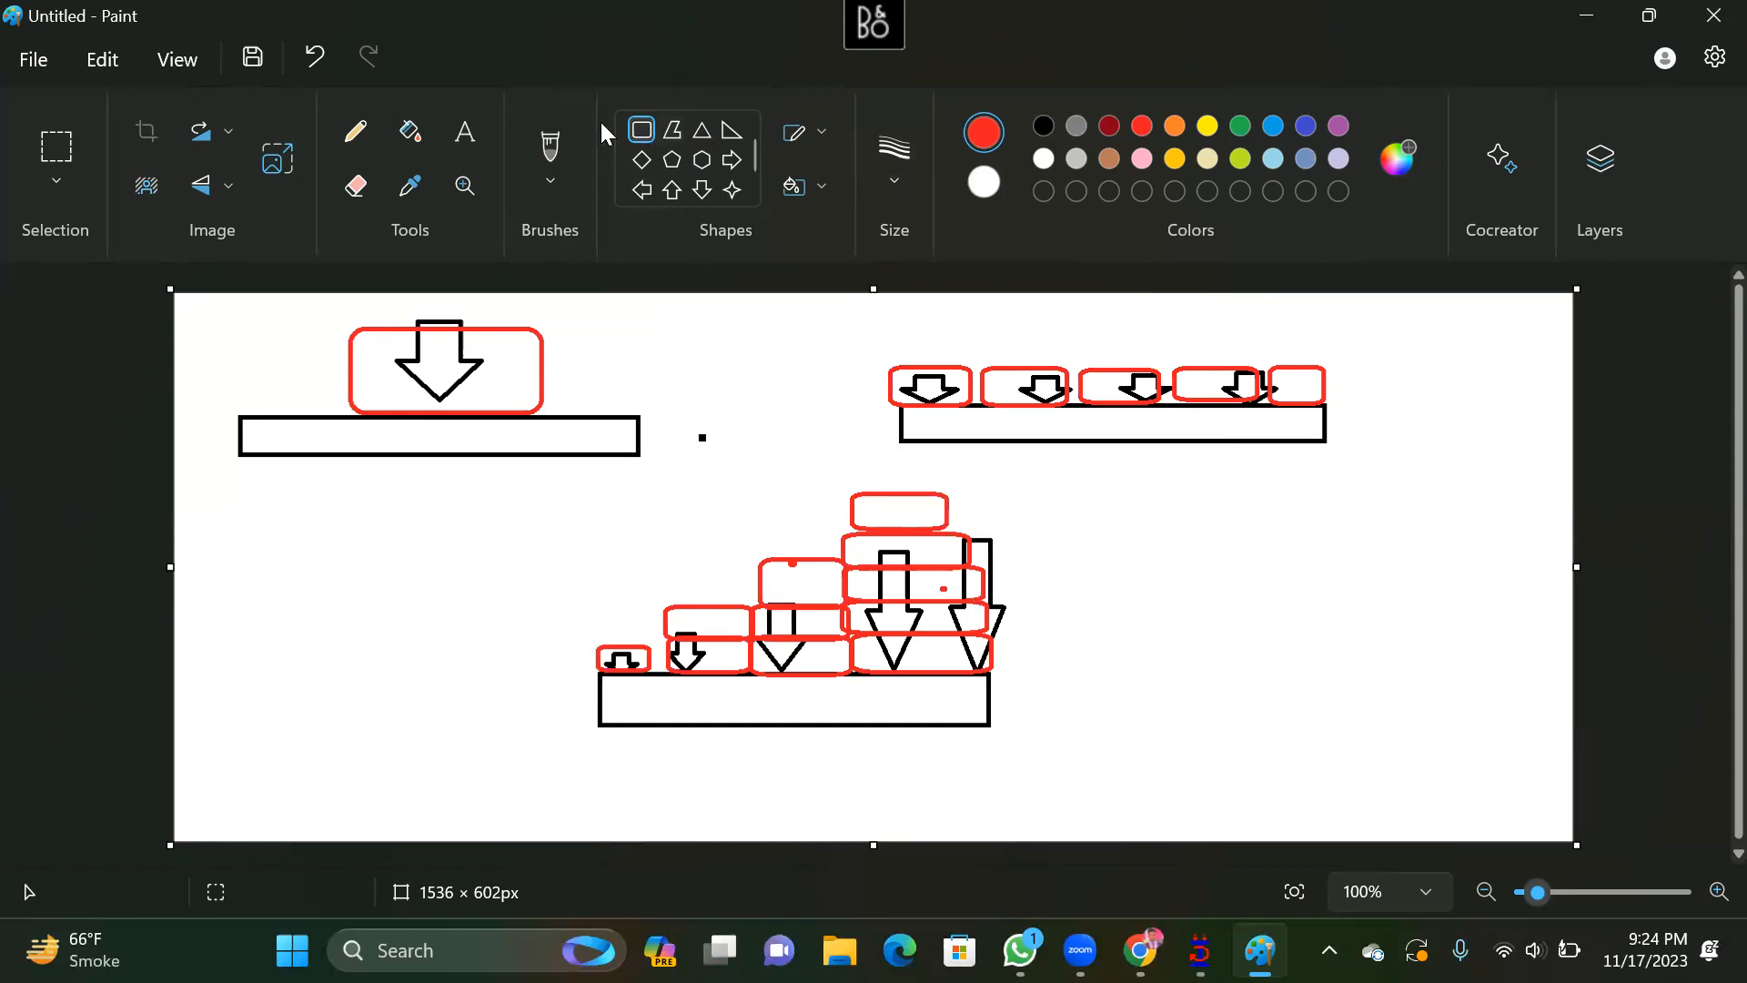
Handwrite the red brush labels "point", "UDL" and "UVL" below the upper-left, upper-right and lower beams respectively
click(549, 148)
drag(335, 619, 352, 511)
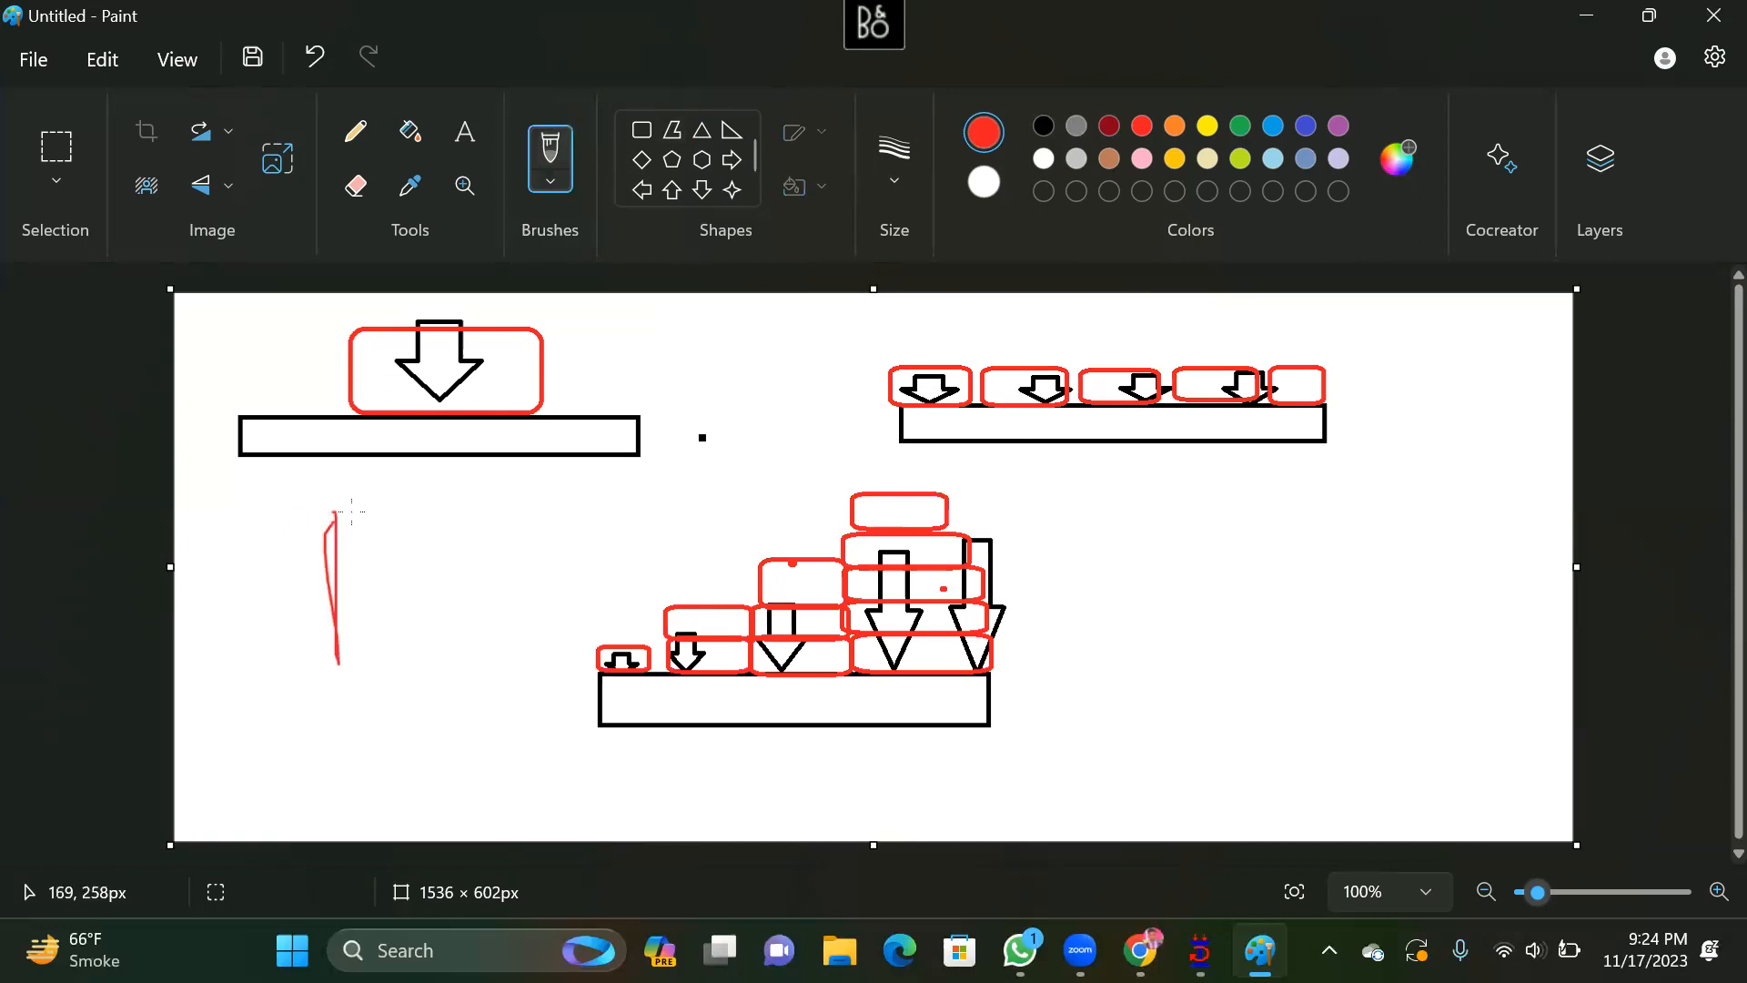
mouse_move(460, 523)
mouse_down()
mouse_move(489, 586)
mouse_move(560, 527)
mouse_up()
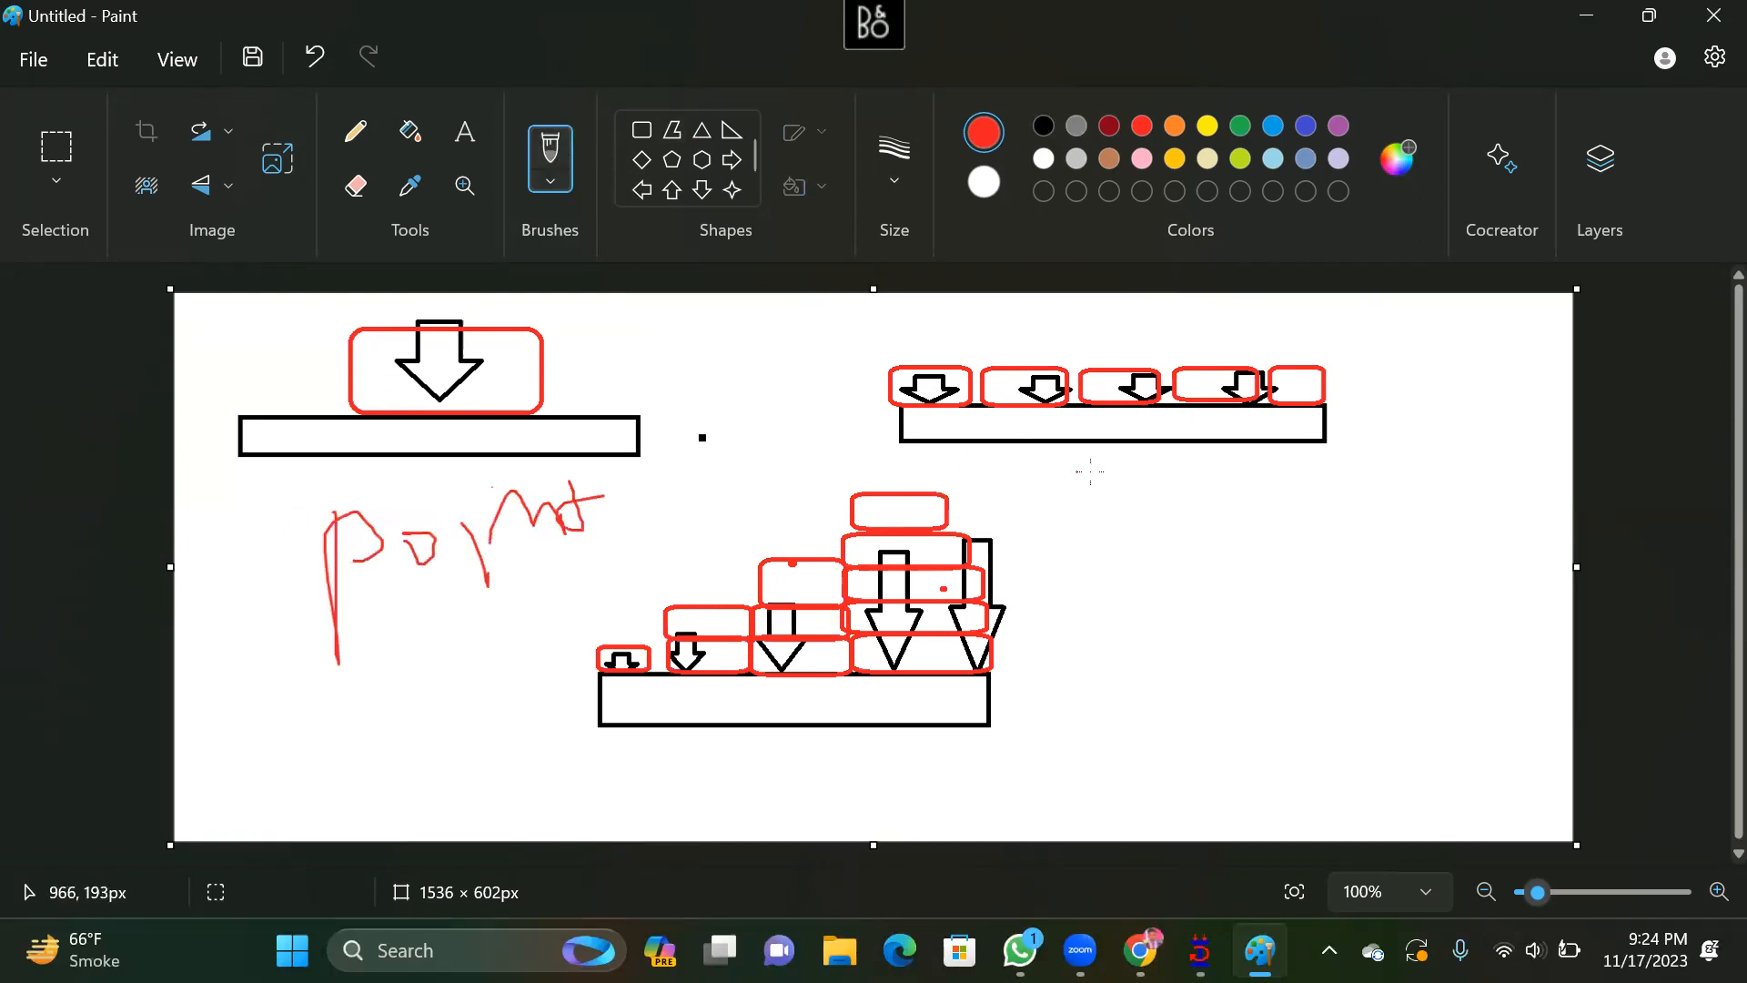
mouse_move(1091, 466)
mouse_down()
mouse_move(1133, 430)
mouse_move(1173, 538)
mouse_up()
mouse_move(1148, 495)
mouse_down()
mouse_move(1179, 464)
mouse_move(1152, 506)
mouse_up()
drag(1224, 452, 1388, 477)
drag(809, 756, 1092, 739)
Draw red freehand loops around the lower beam diagram and undo them
mouse_move(1028, 382)
mouse_down()
mouse_move(483, 437)
mouse_move(1138, 582)
mouse_up()
drag(770, 471, 619, 641)
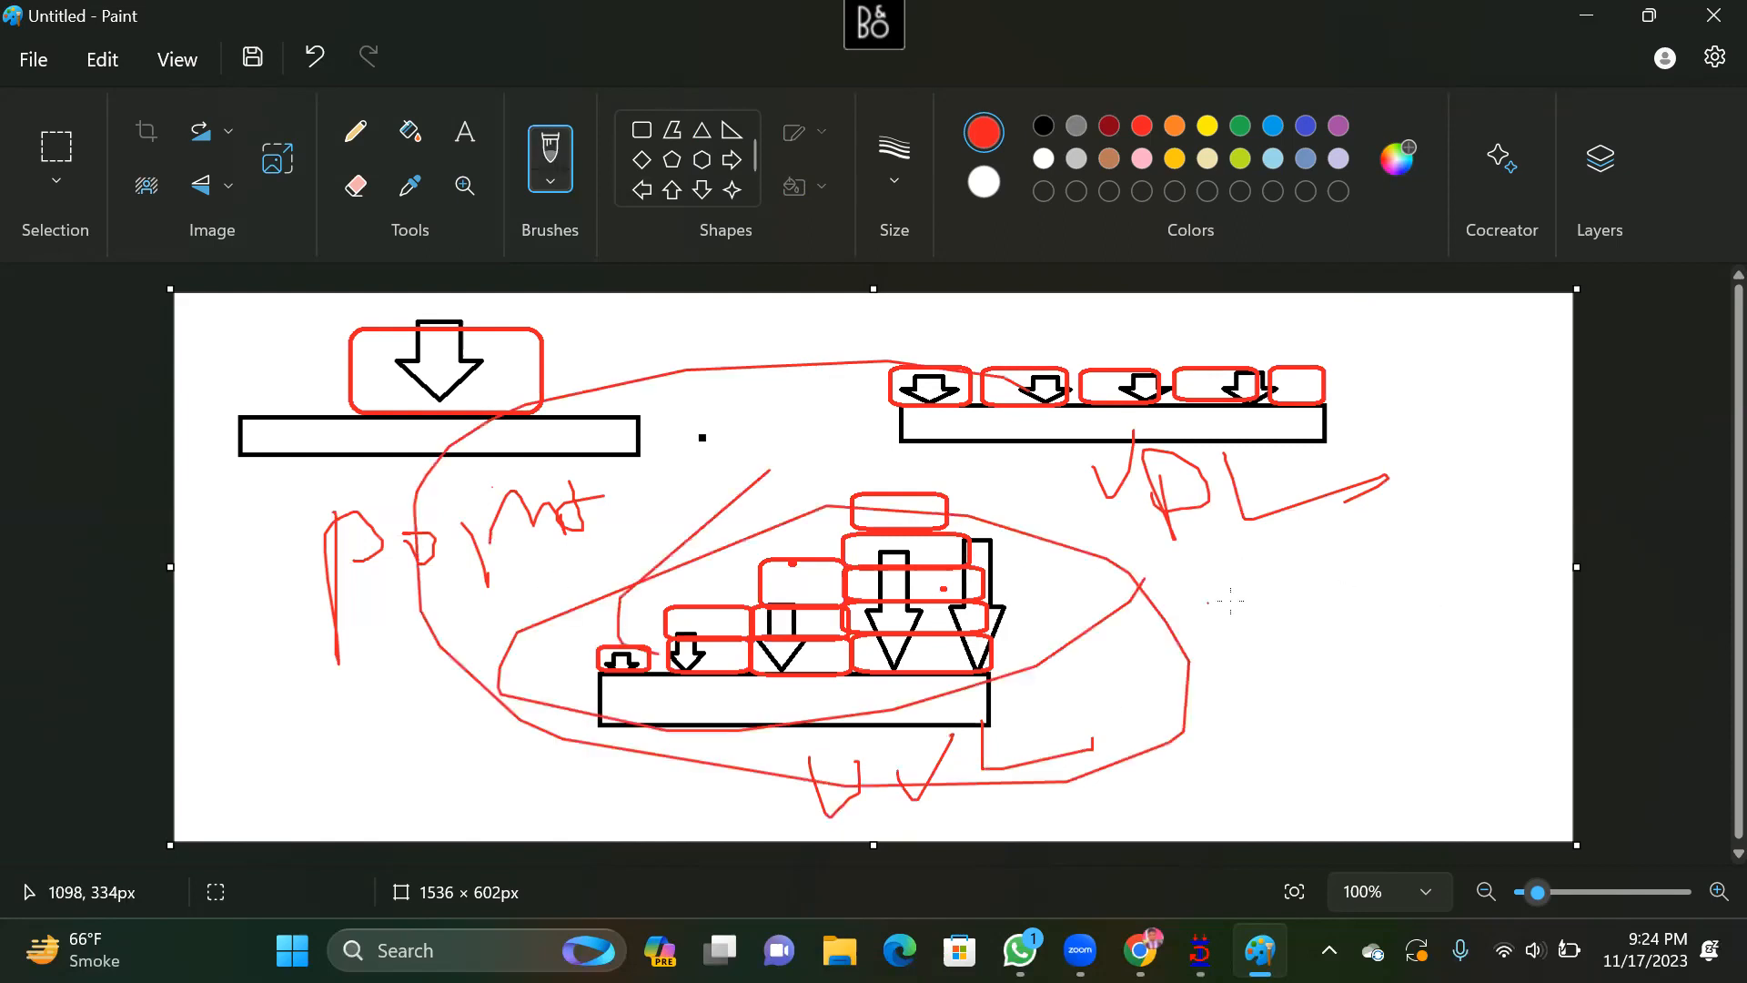
key(ctrl+z)
key(ctrl+z)
key(ctrl+z)
key(ctrl+z)
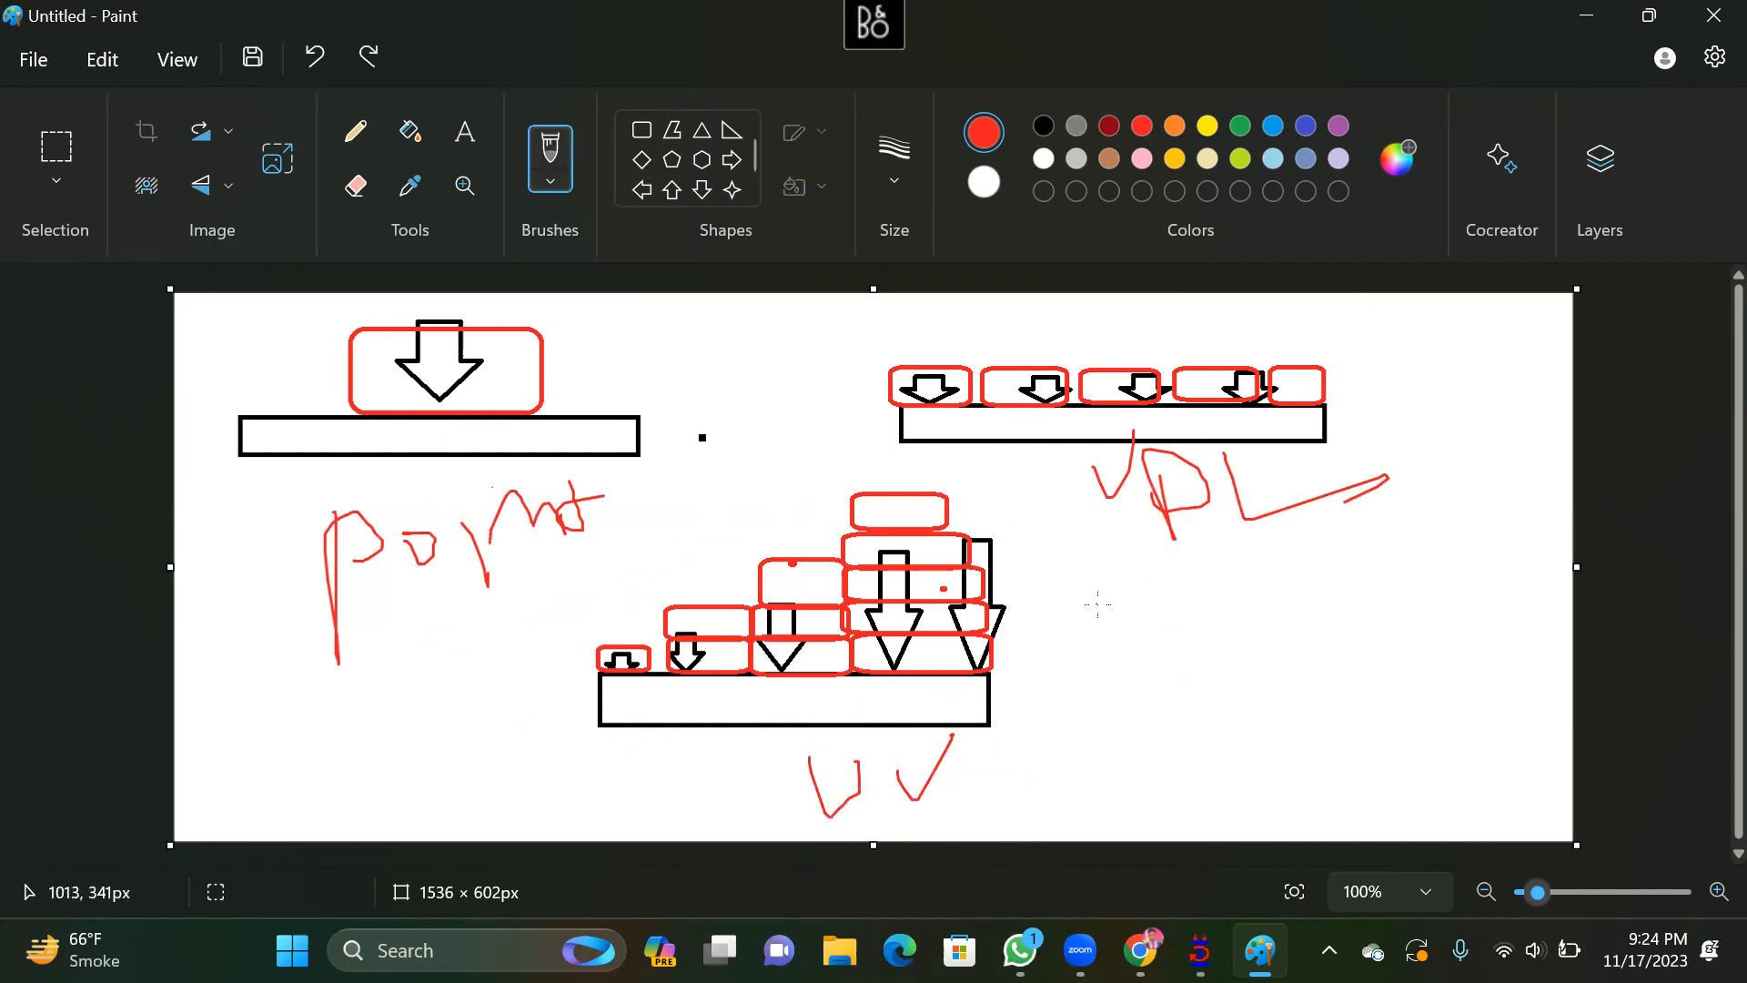
Undo all remaining labels, load shapes and beams until the canvas is blank
key(ctrl+z)
key(ctrl+z)
key(ctrl+z)
key(ctrl+z)
key(ctrl+z)
key(ctrl+z)
key(ctrl+z)
key(ctrl+z)
key(ctrl+z)
key(ctrl+z)
key(ctrl+z)
key(ctrl+z)
key(ctrl+z)
key(ctrl+z)
key(ctrl+z)
key(ctrl+z)
key(ctrl+z)
key(ctrl+z)
key(ctrl+z)
key(ctrl+z)
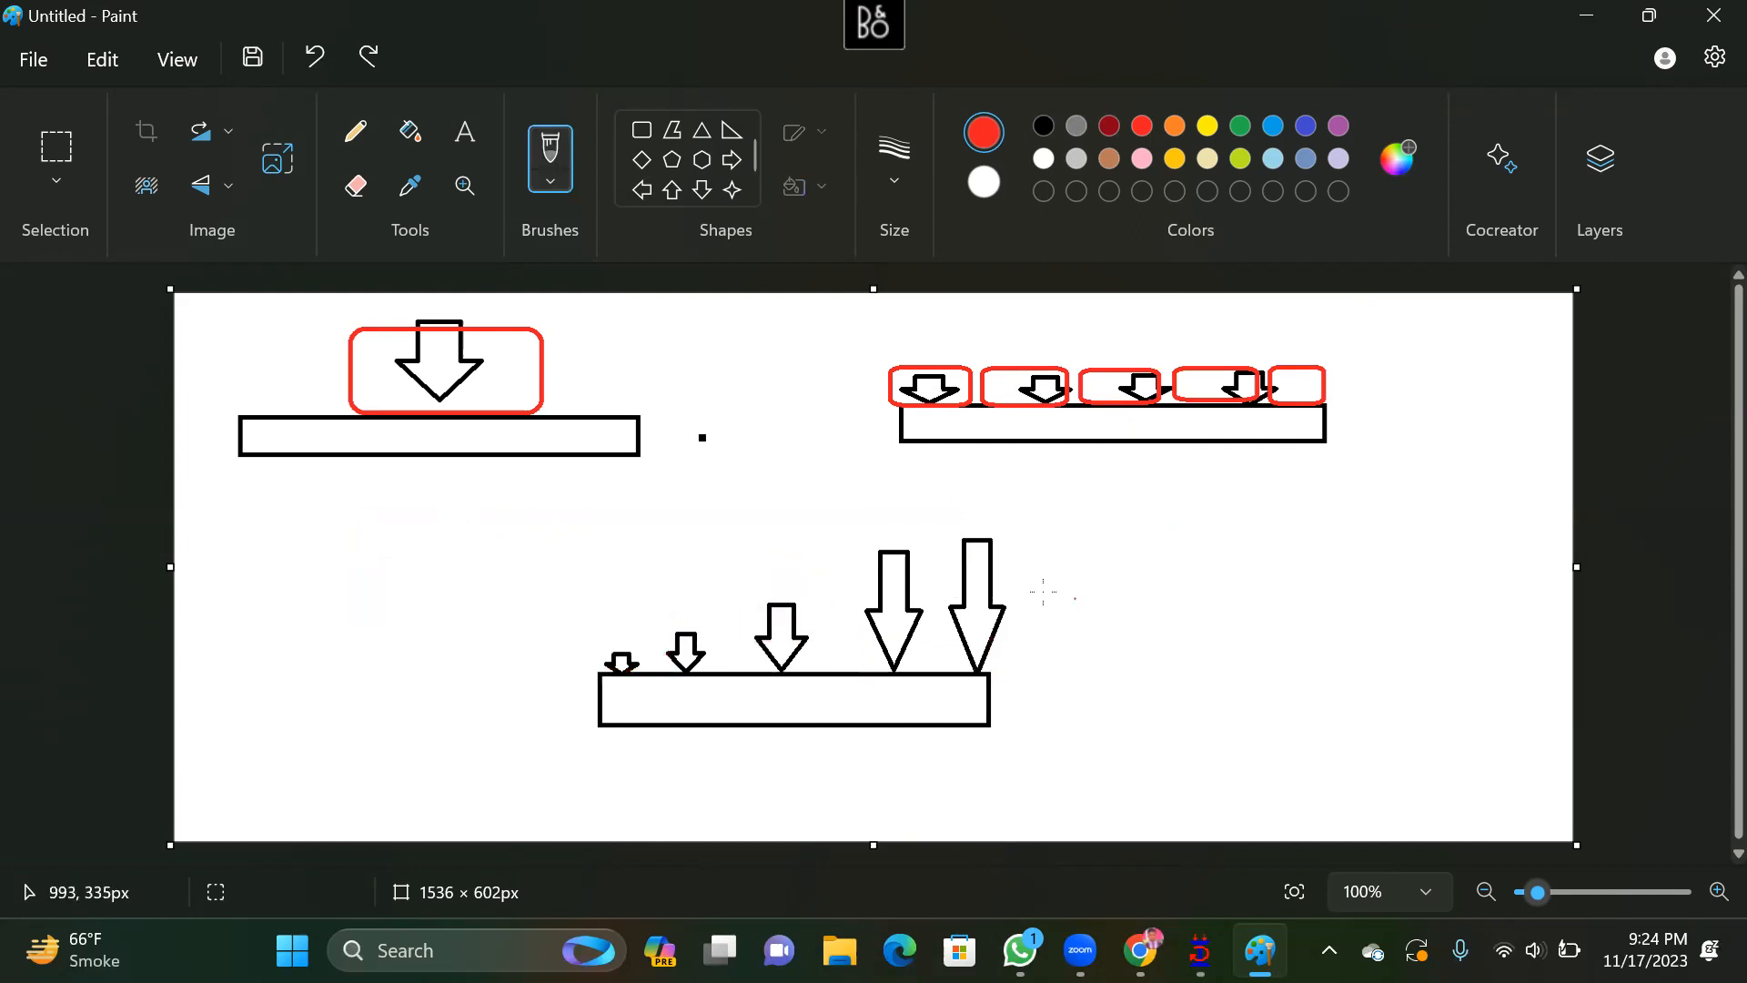
key(ctrl+z)
key(ctrl+z)
key(ctrl+z)
key(ctrl+z)
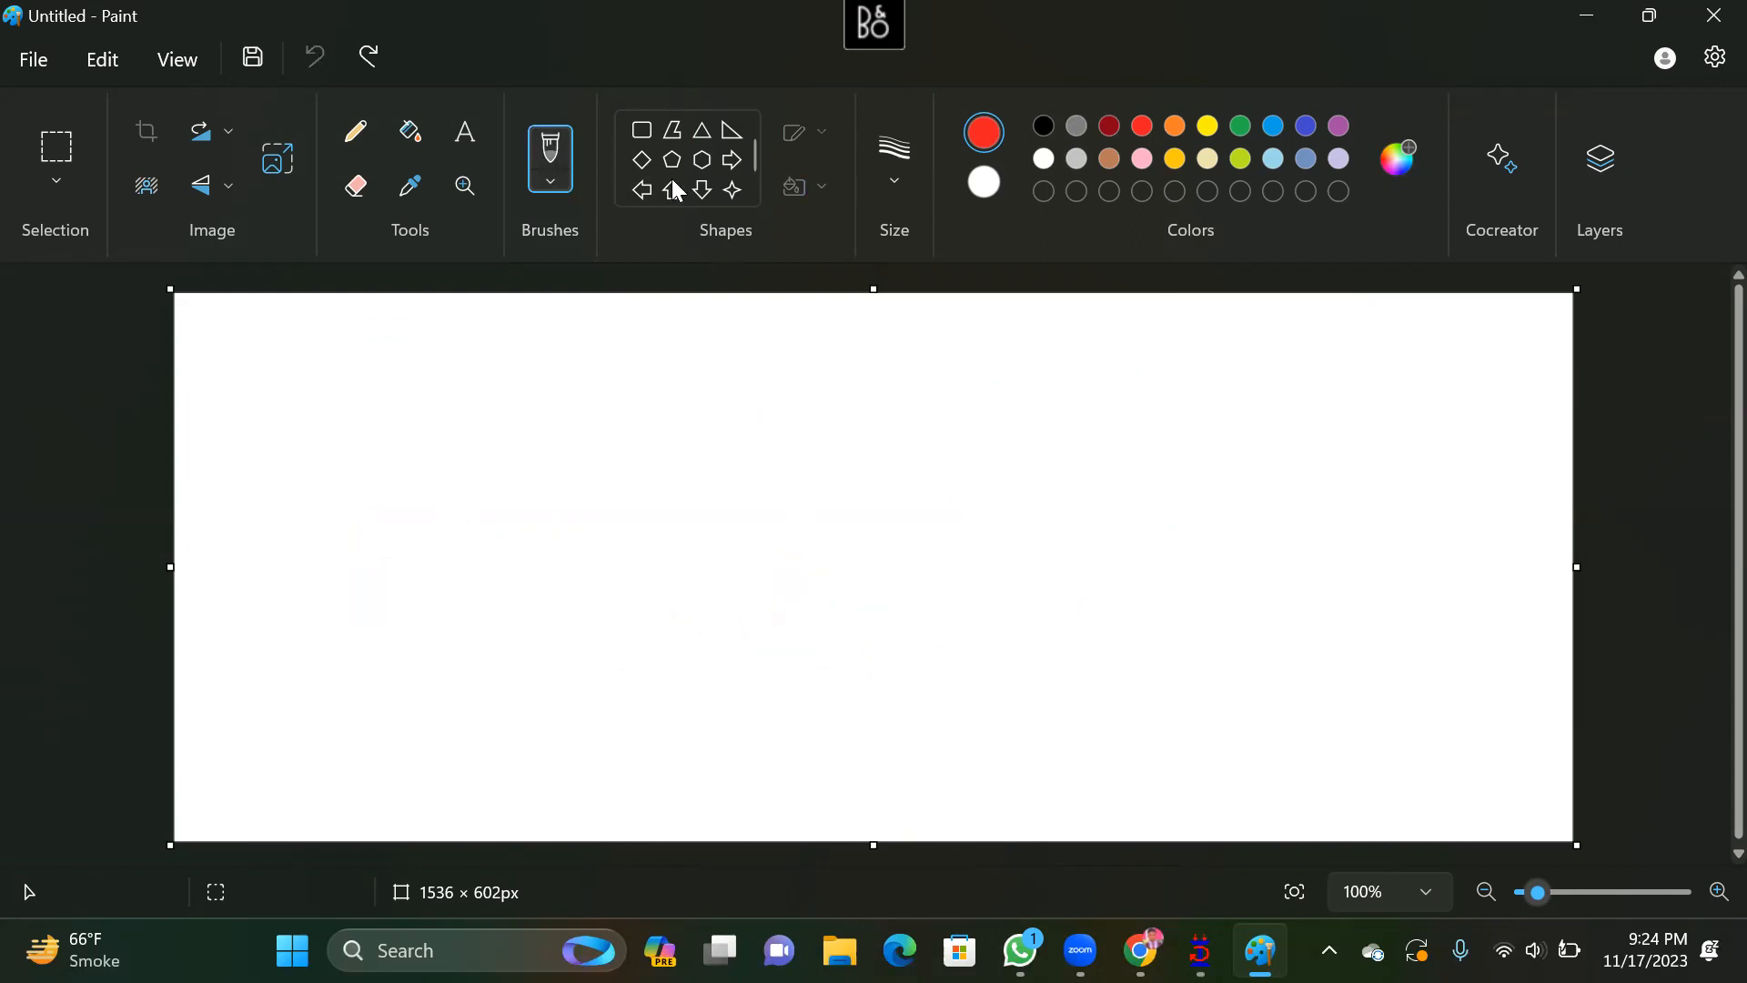
Draw a tall, narrow red rounded rectangle and a green rounded rectangle about 371 × 70 px across its lower end
click(642, 130)
drag(630, 362, 668, 769)
click(811, 645)
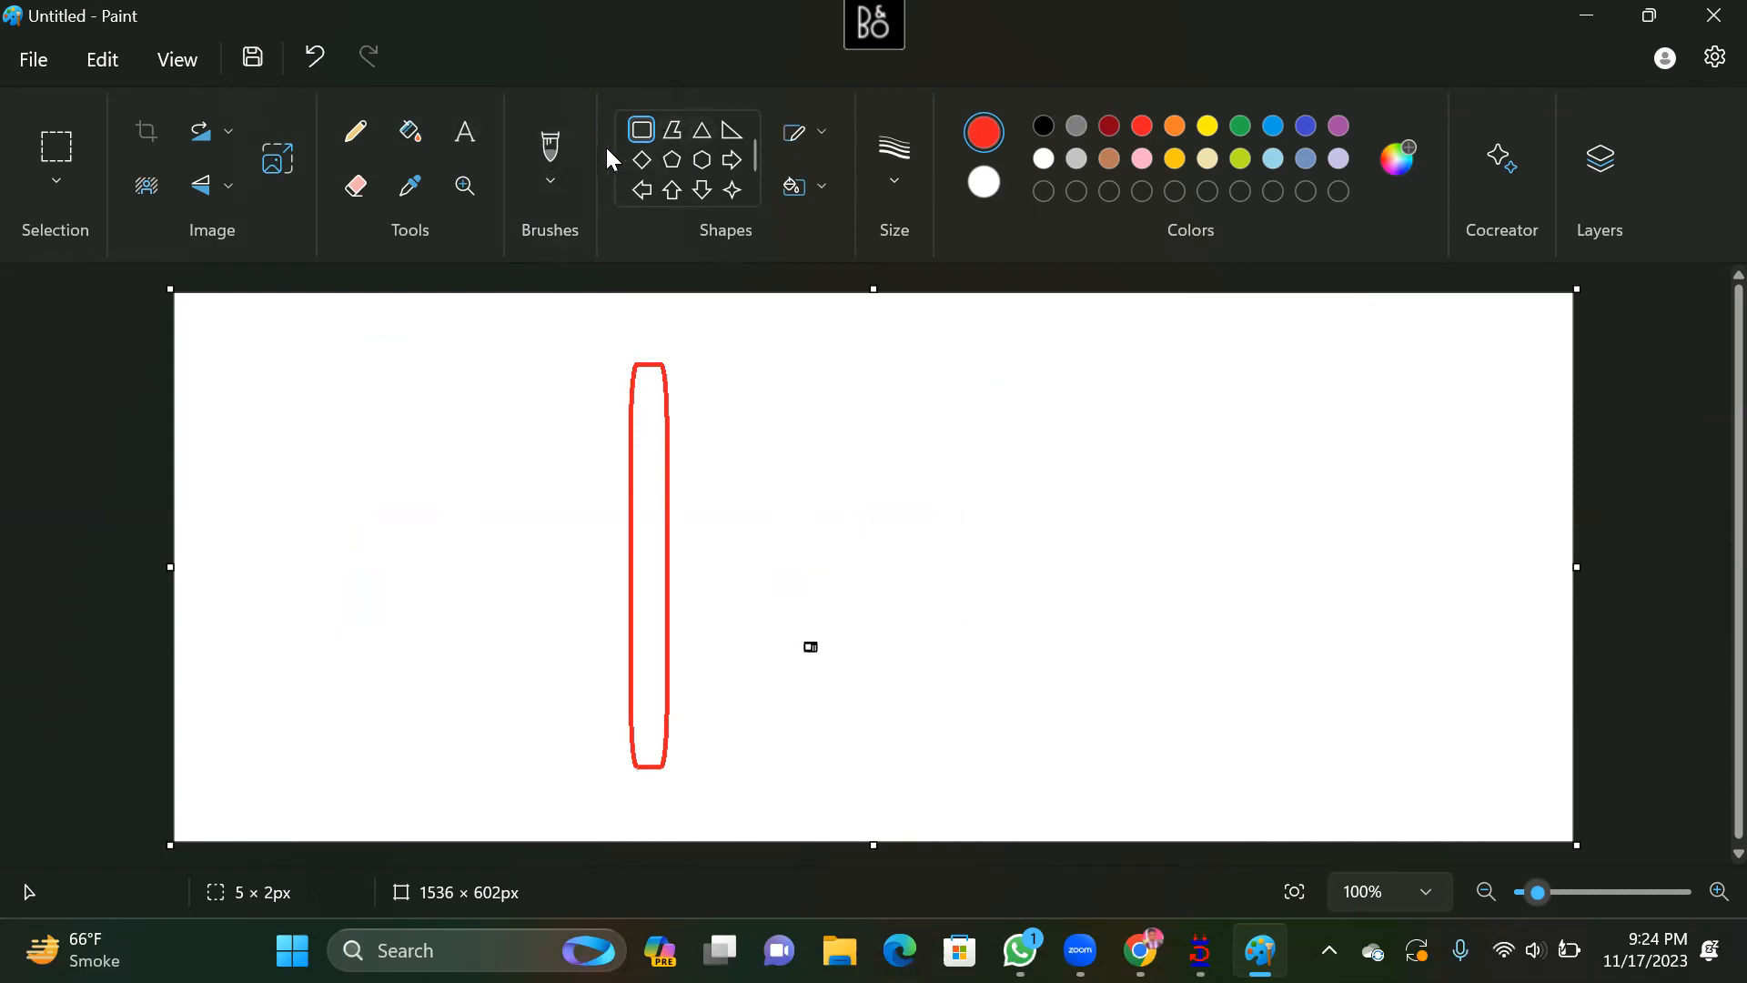
click(1174, 158)
drag(512, 748, 849, 811)
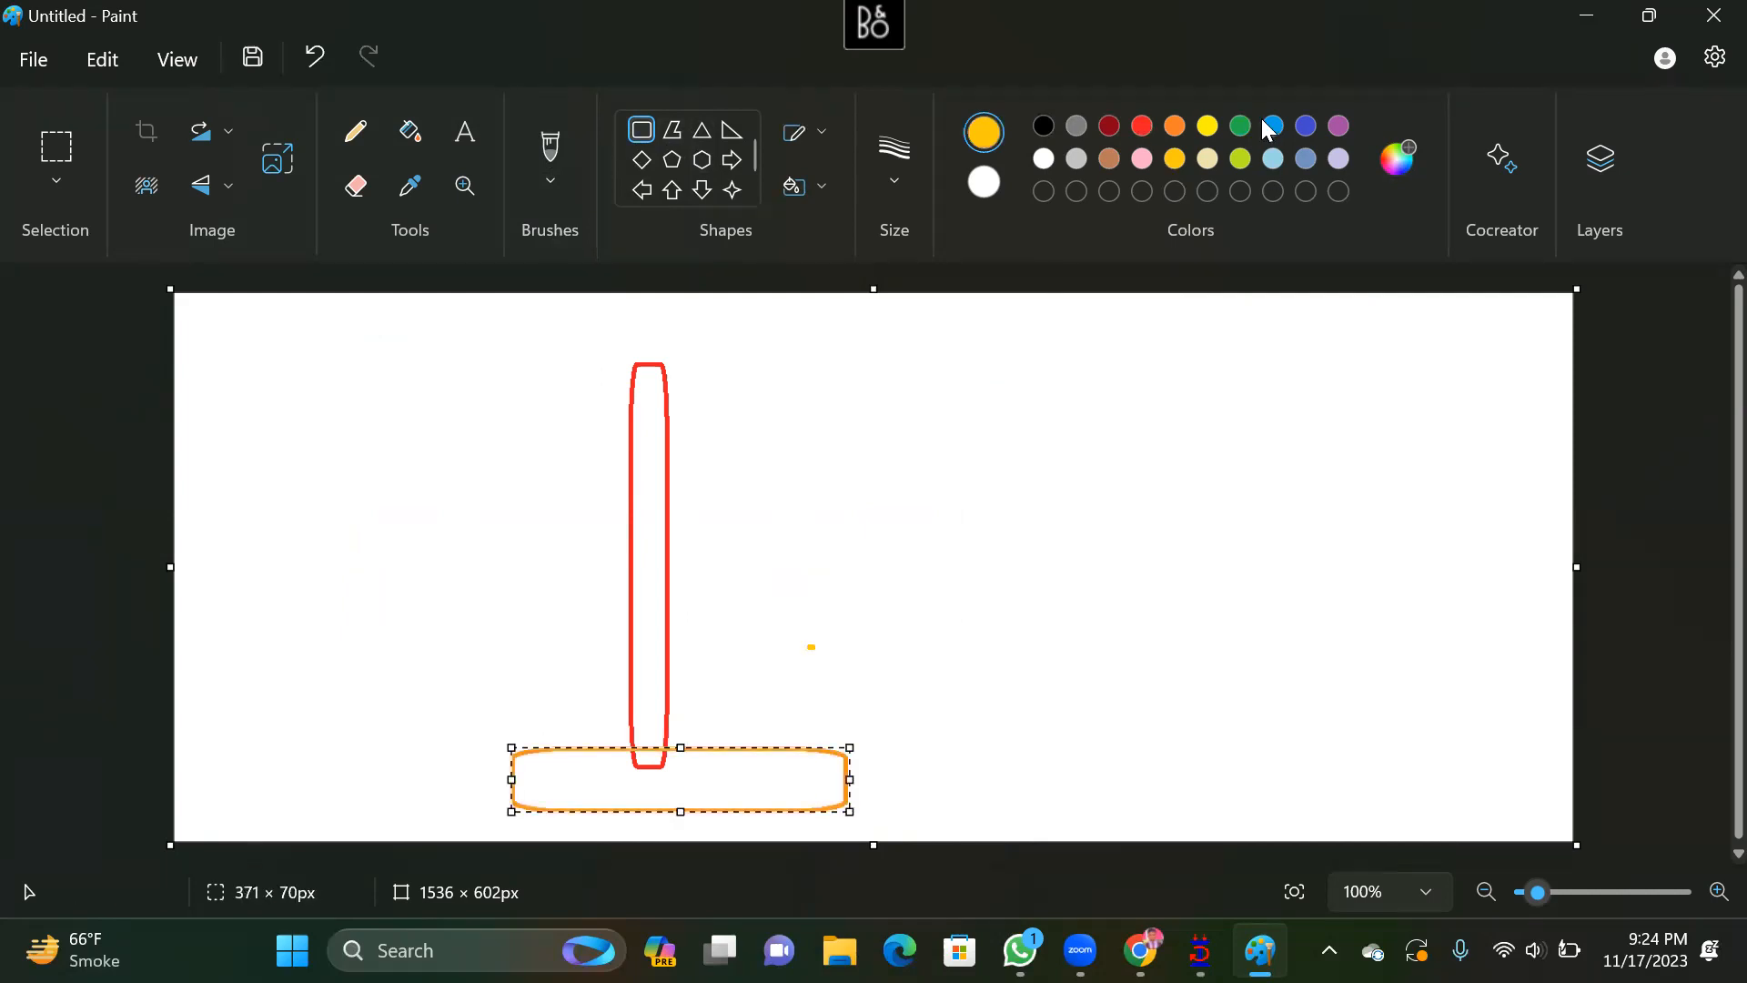
click(1241, 126)
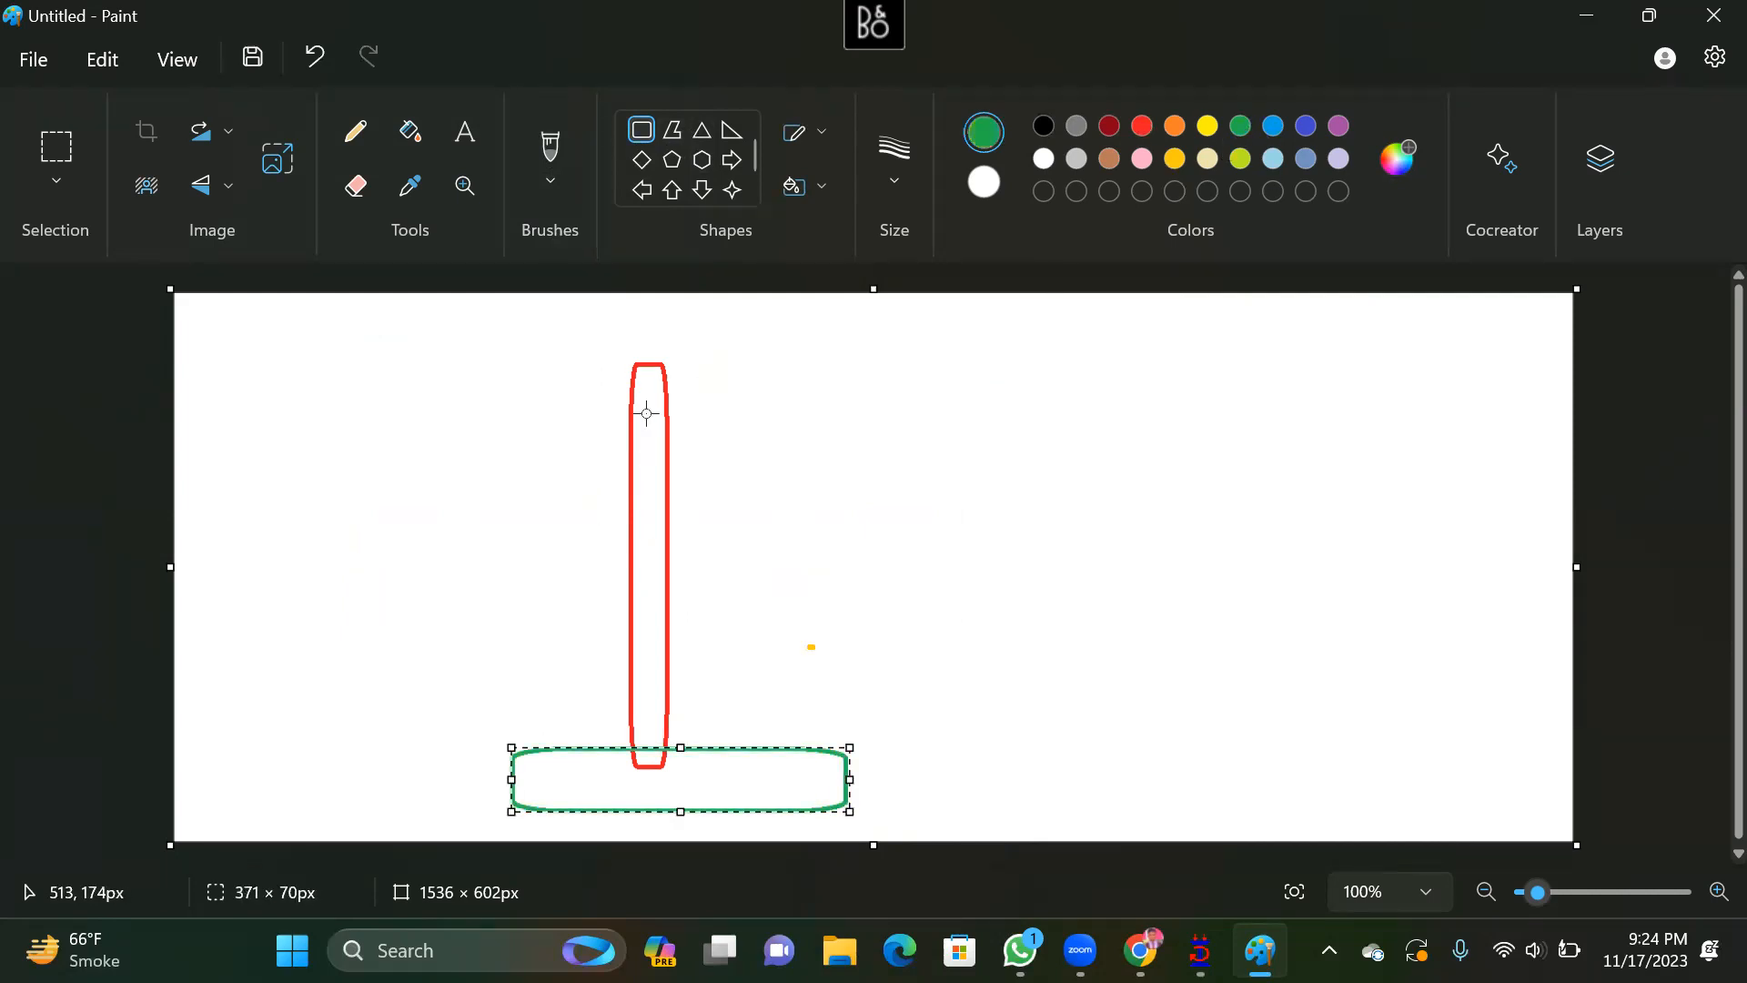
click(676, 375)
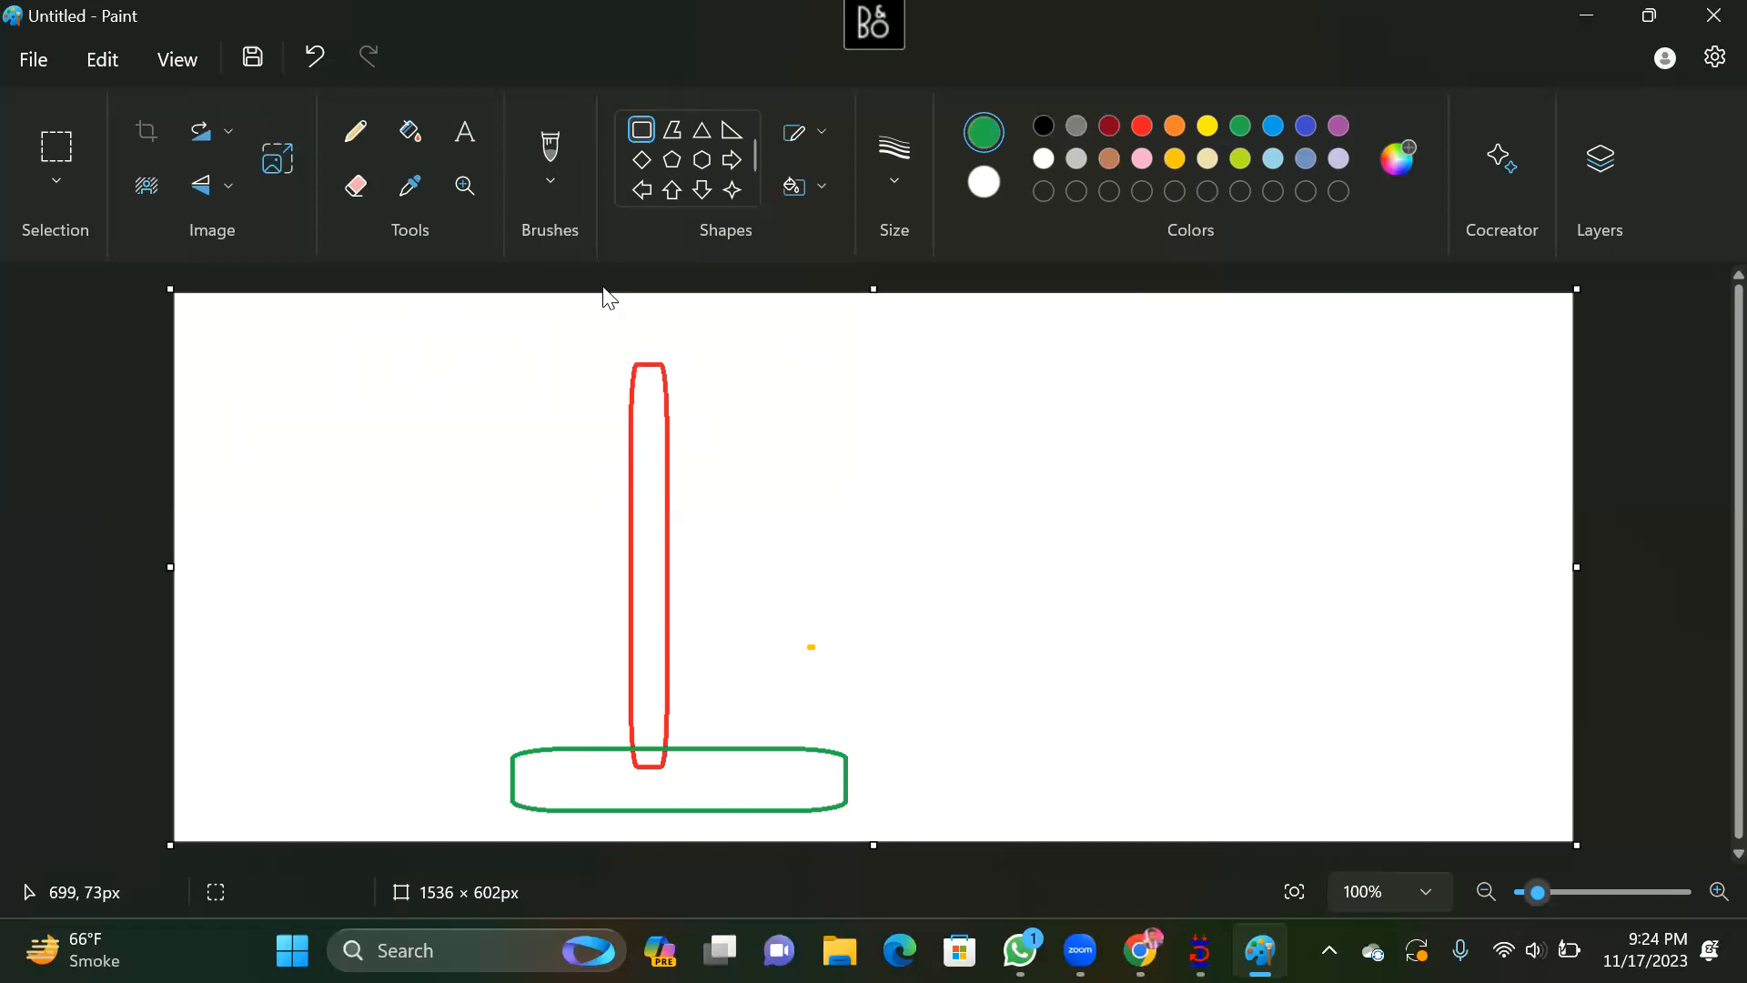
Draw a green left-pointing block arrow aimed at the upper part of the red column
click(641, 190)
drag(877, 438, 677, 520)
click(940, 515)
Sketch red brush strokes showing a curved arrow around the column's base and the column tilted over to its left
click(564, 157)
click(1142, 127)
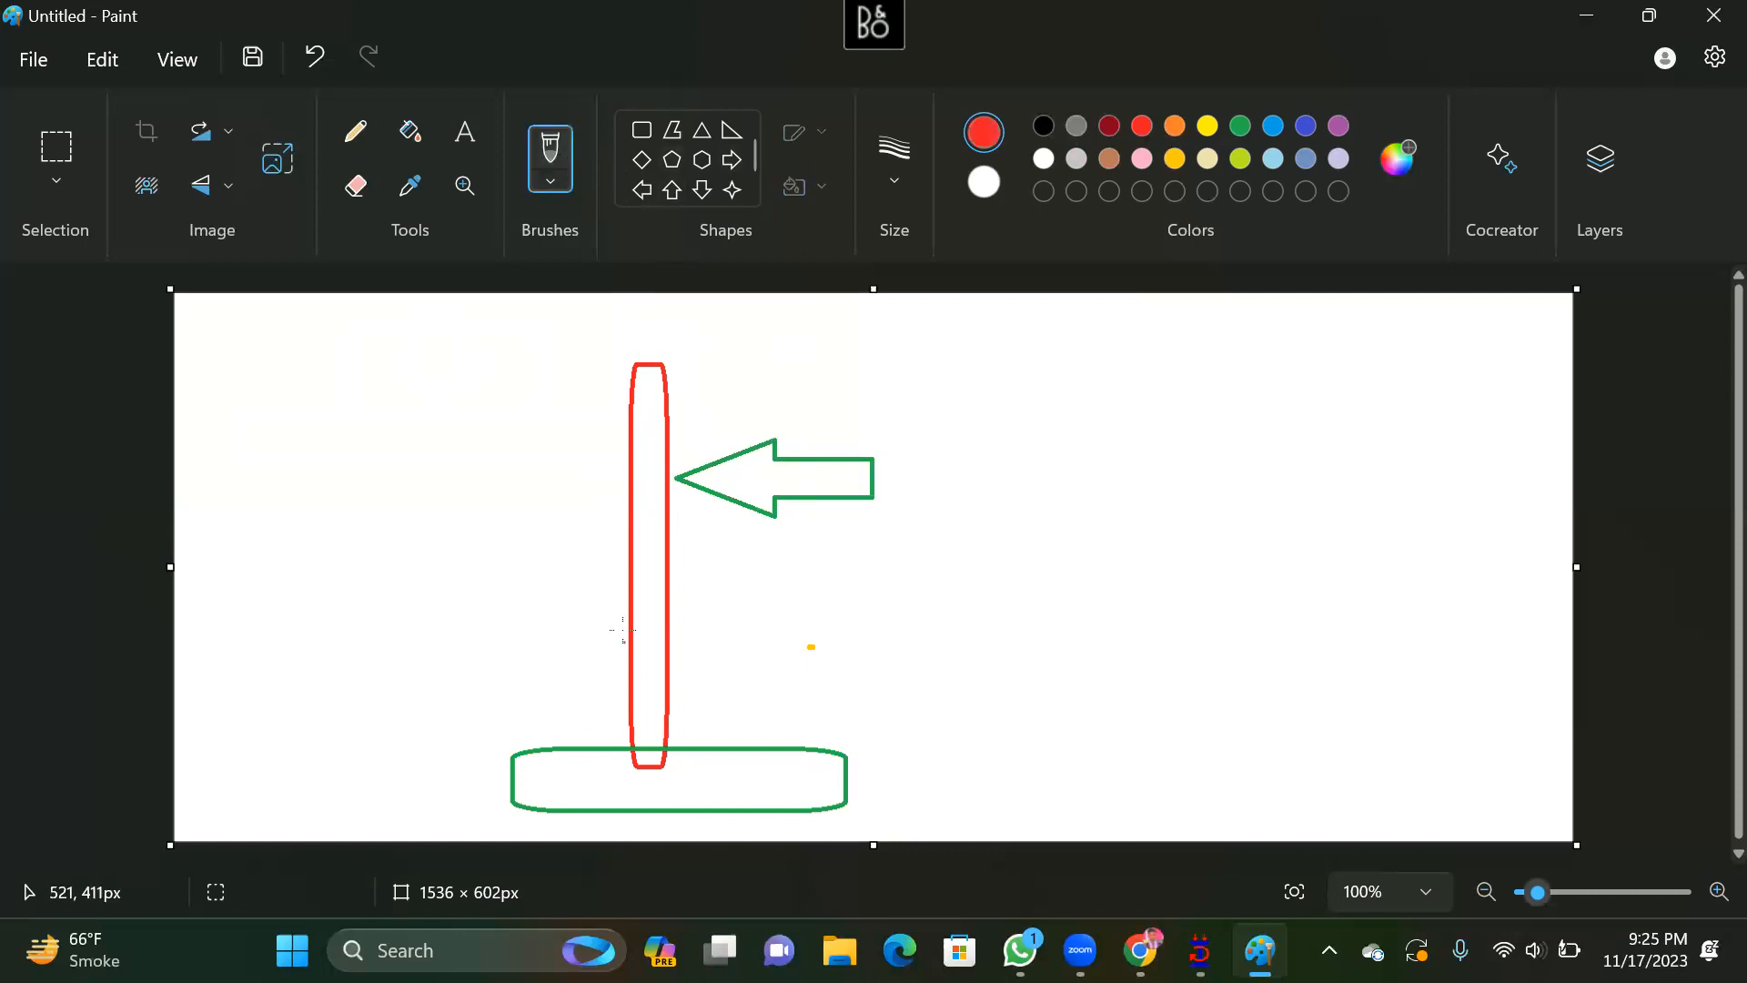
drag(718, 612, 605, 579)
mouse_move(546, 641)
mouse_down()
mouse_move(557, 721)
mouse_move(889, 719)
mouse_move(898, 608)
mouse_move(829, 602)
mouse_move(846, 626)
mouse_move(897, 634)
mouse_up()
drag(629, 737, 469, 487)
drag(342, 463, 469, 487)
drag(722, 805, 355, 479)
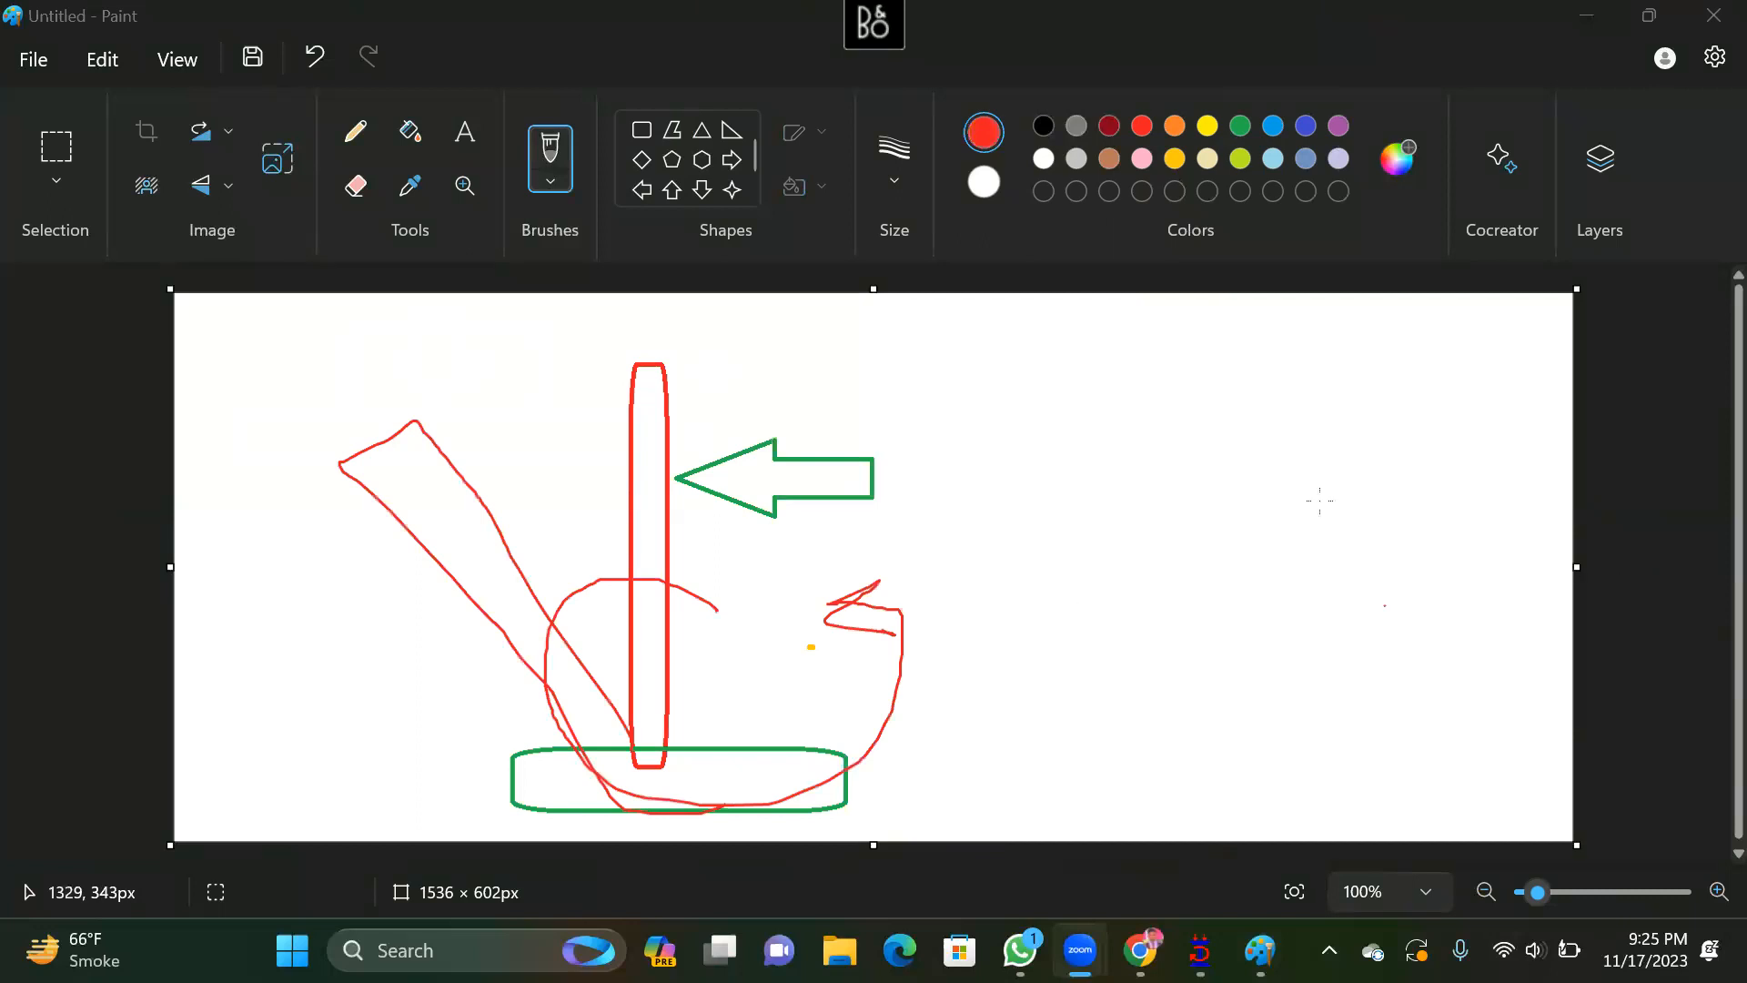
Draw two red rectangles to the right of the column sketch, with a gap between them and the second crossing the canvas edge
click(646, 134)
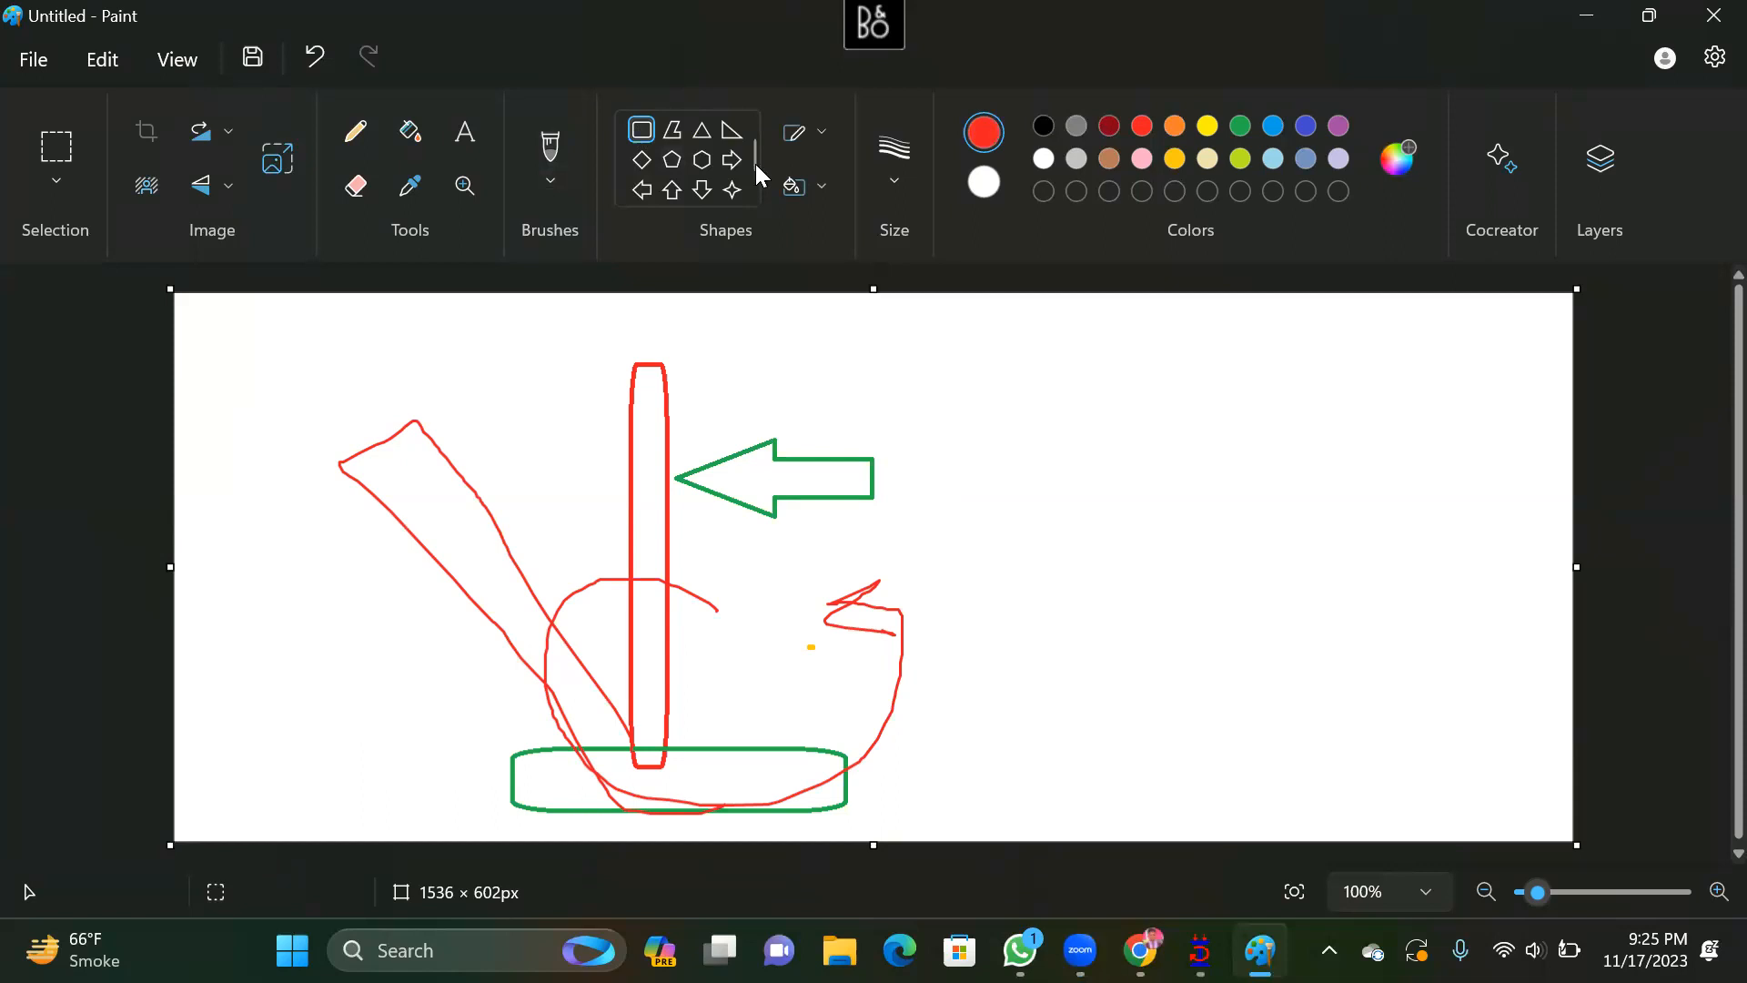
scroll(759, 182, down, 2)
scroll(754, 172, up, 2)
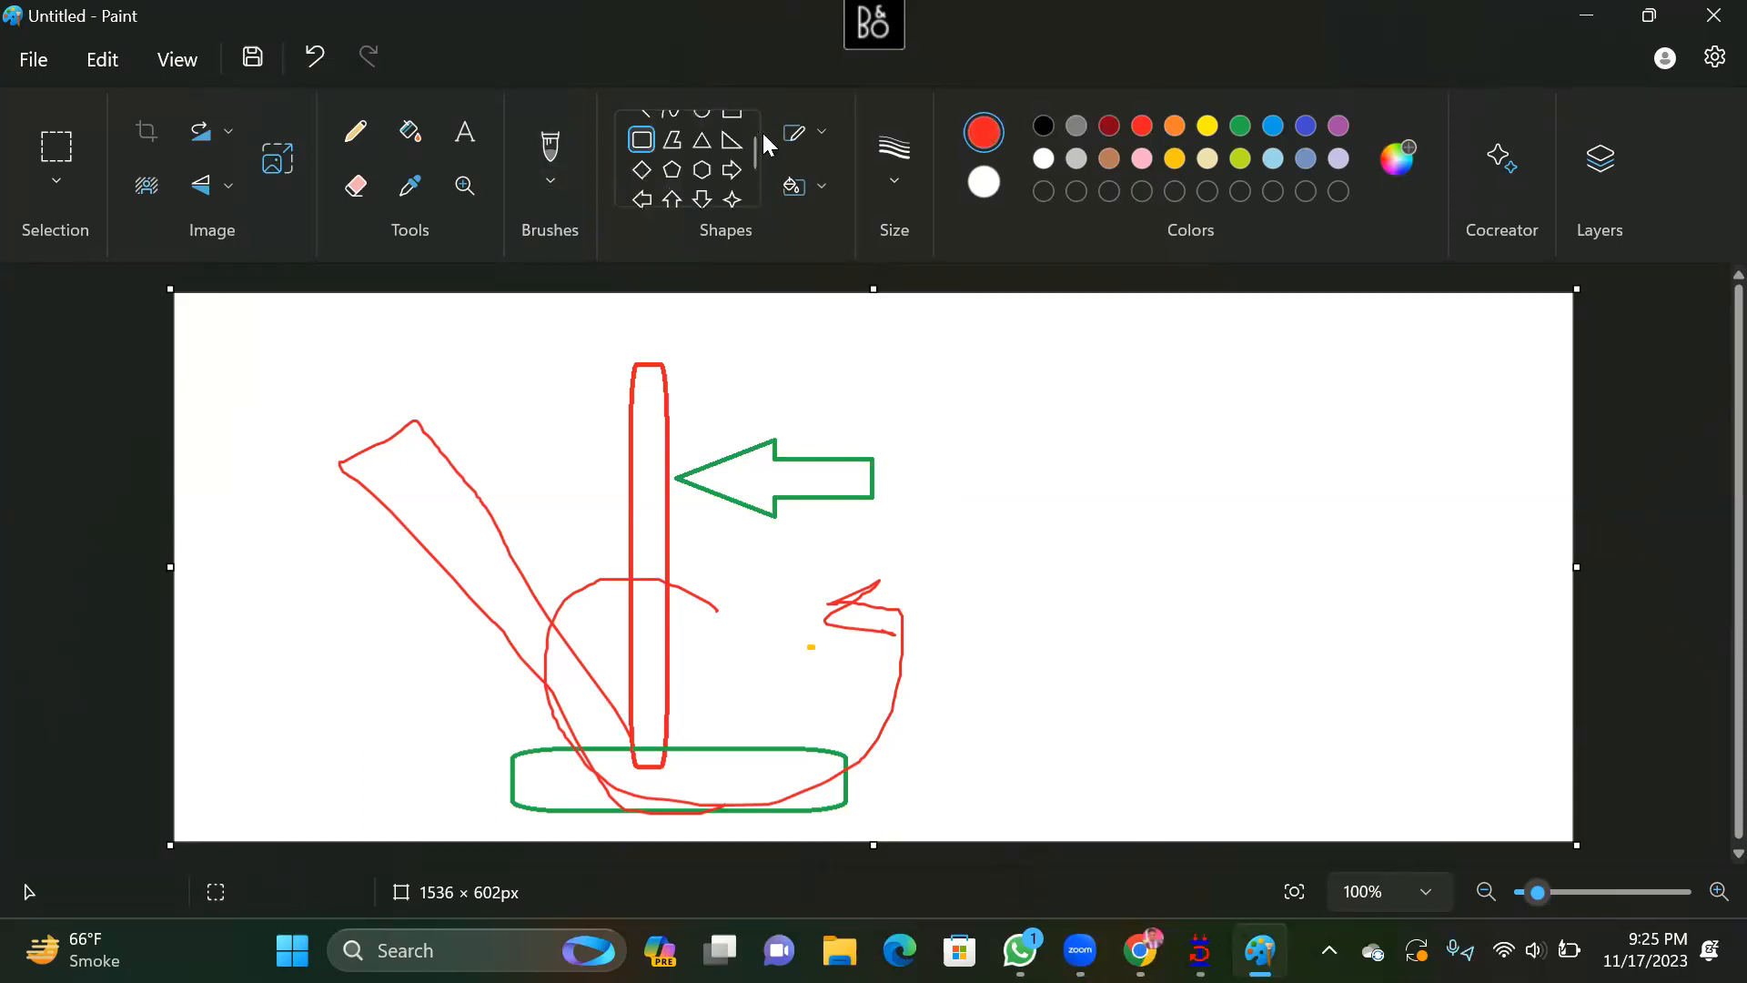
click(733, 129)
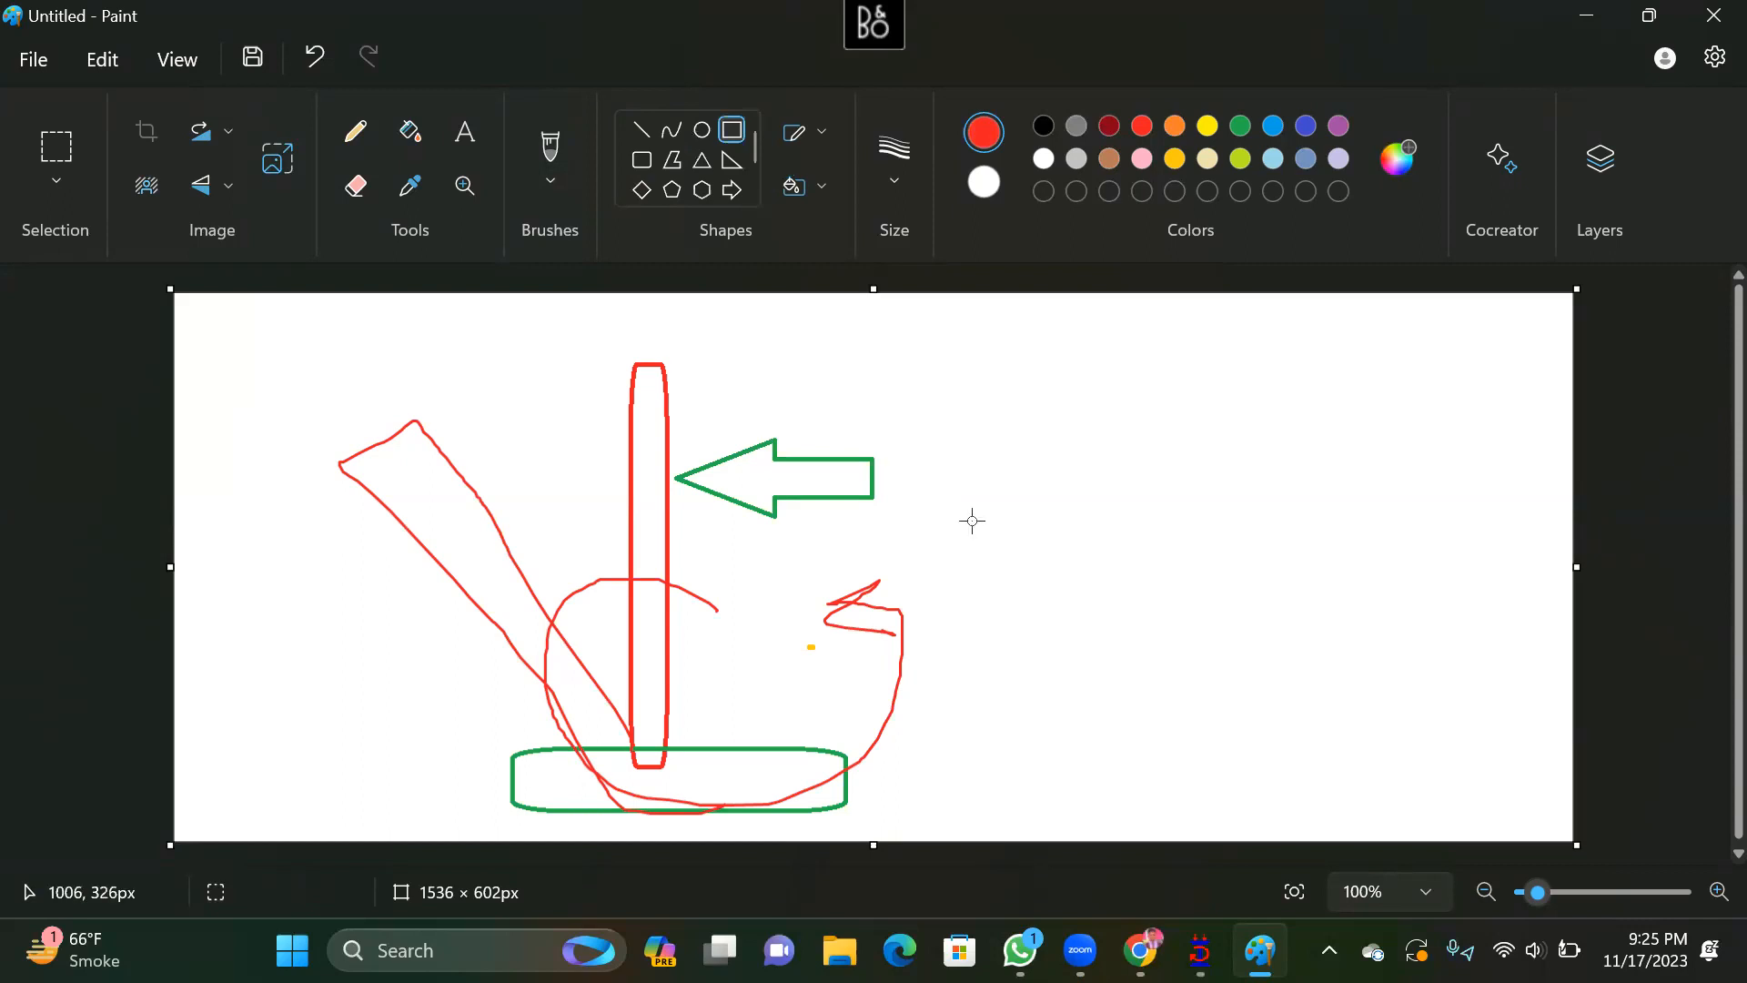
drag(980, 507, 1203, 661)
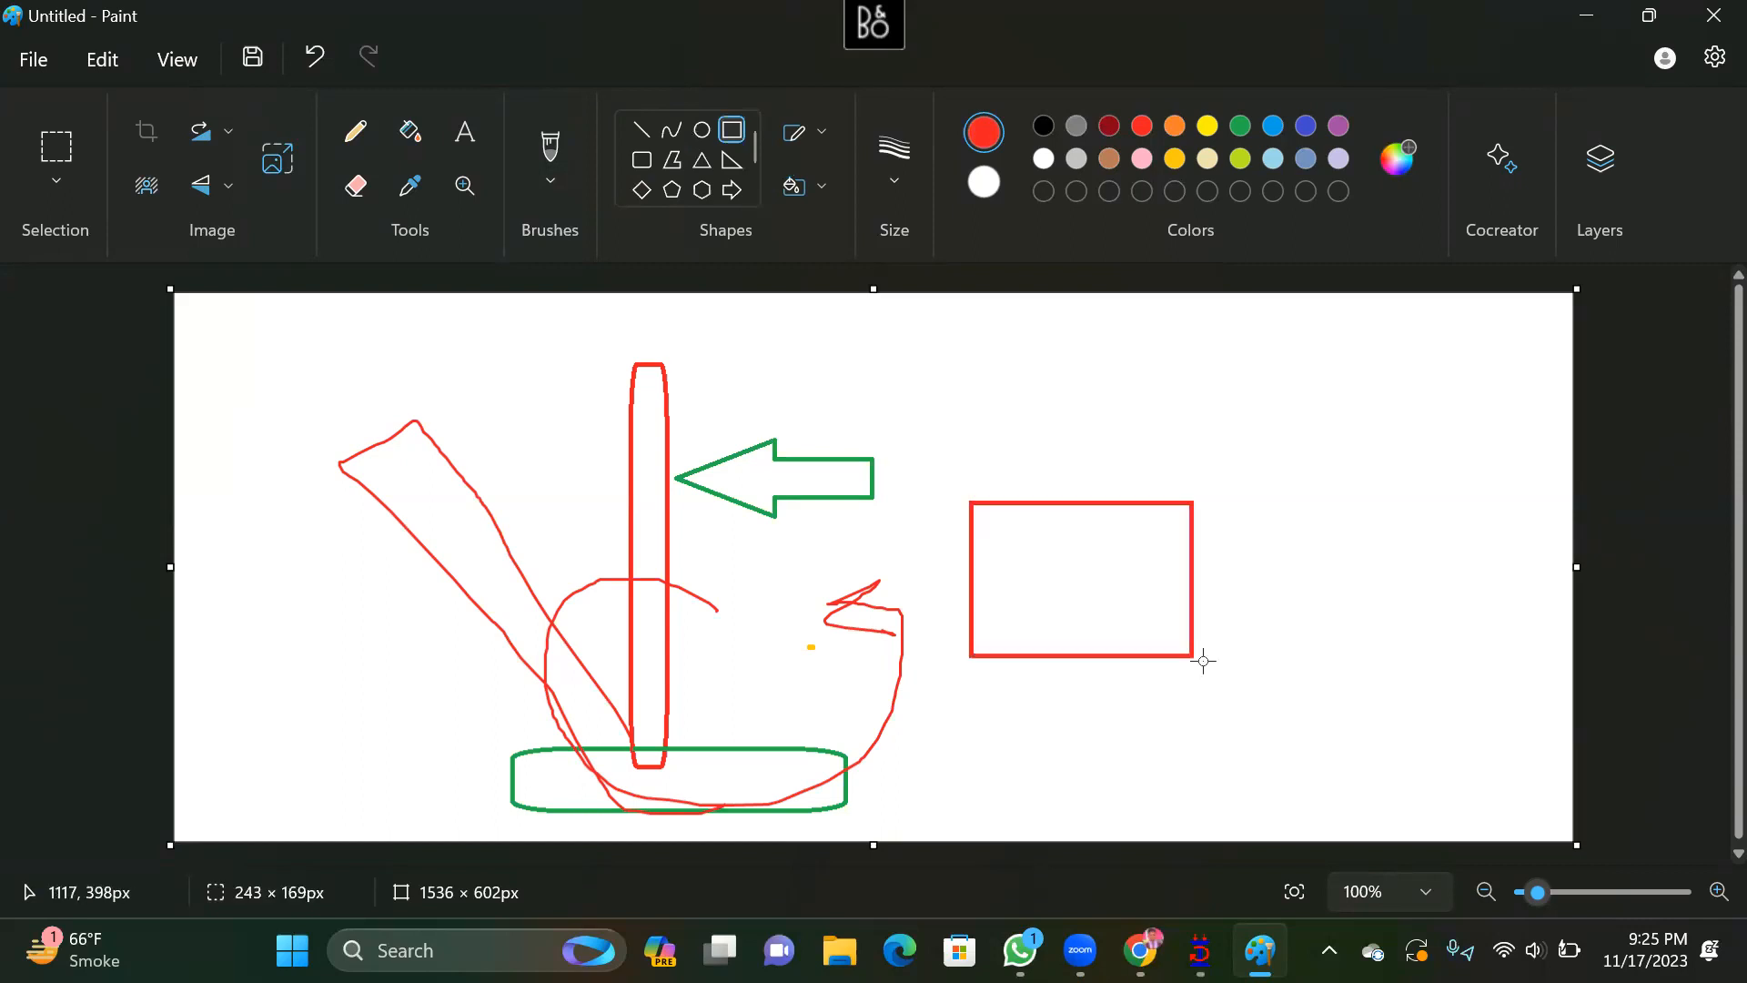
drag(1445, 494, 1619, 718)
drag(1445, 718, 1446, 692)
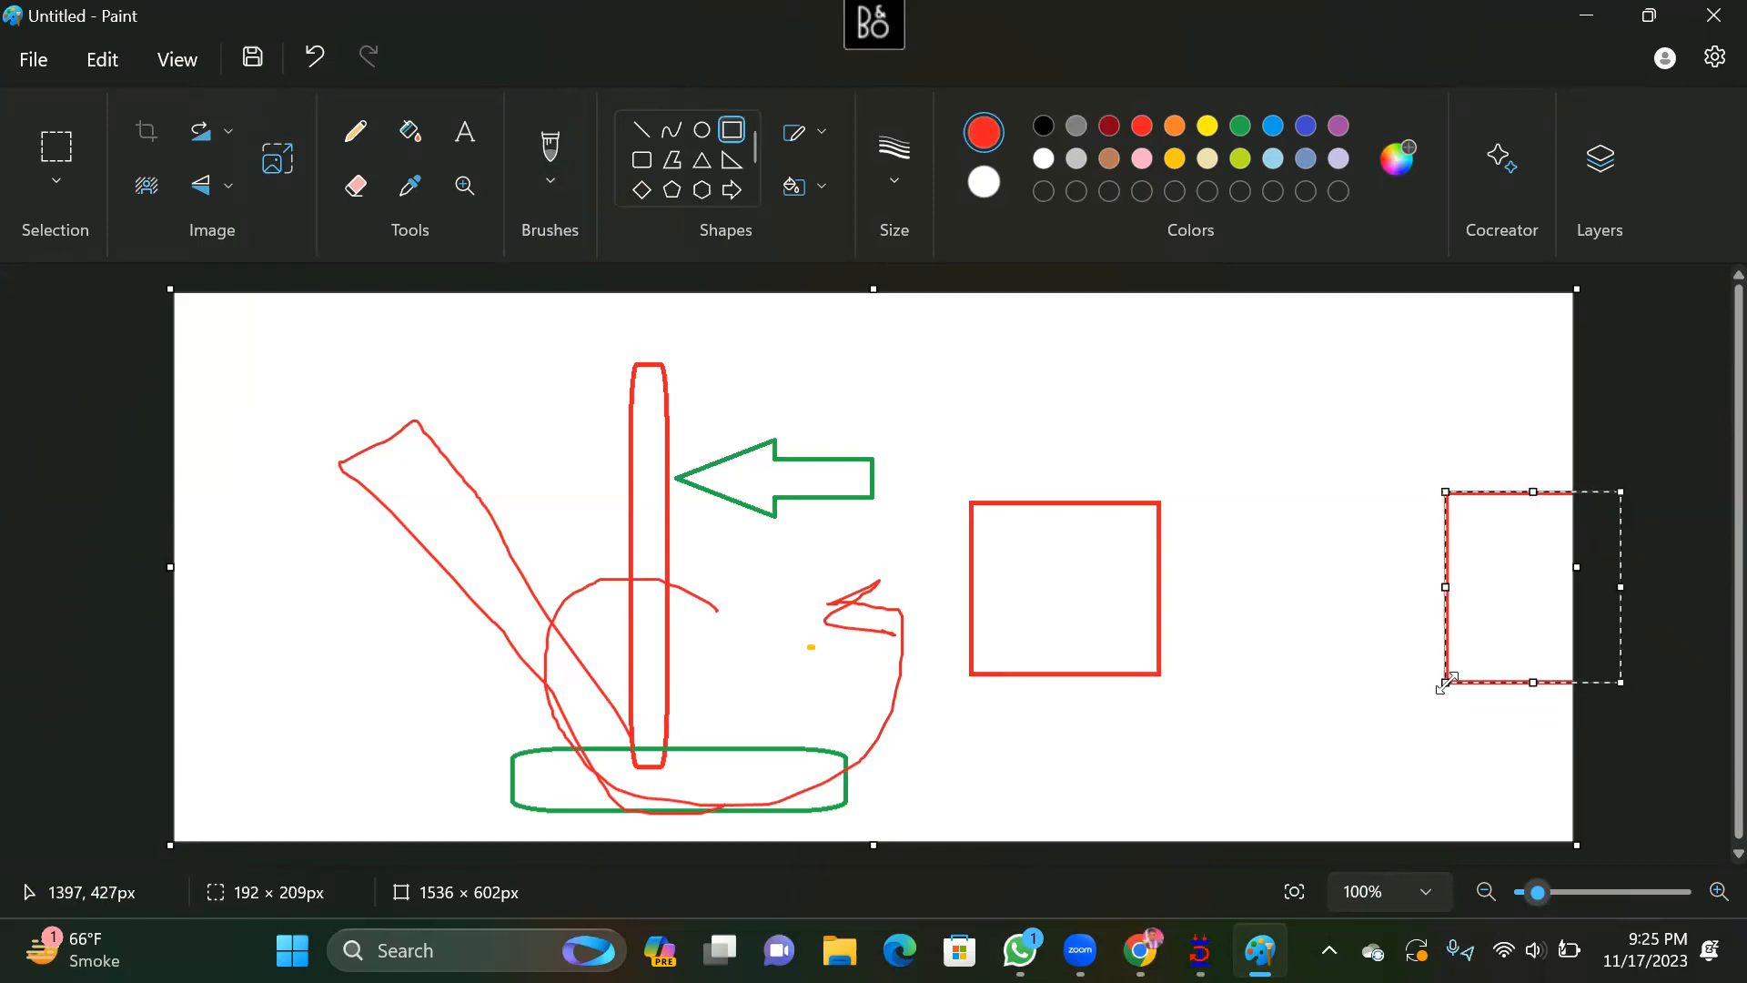
click(1272, 557)
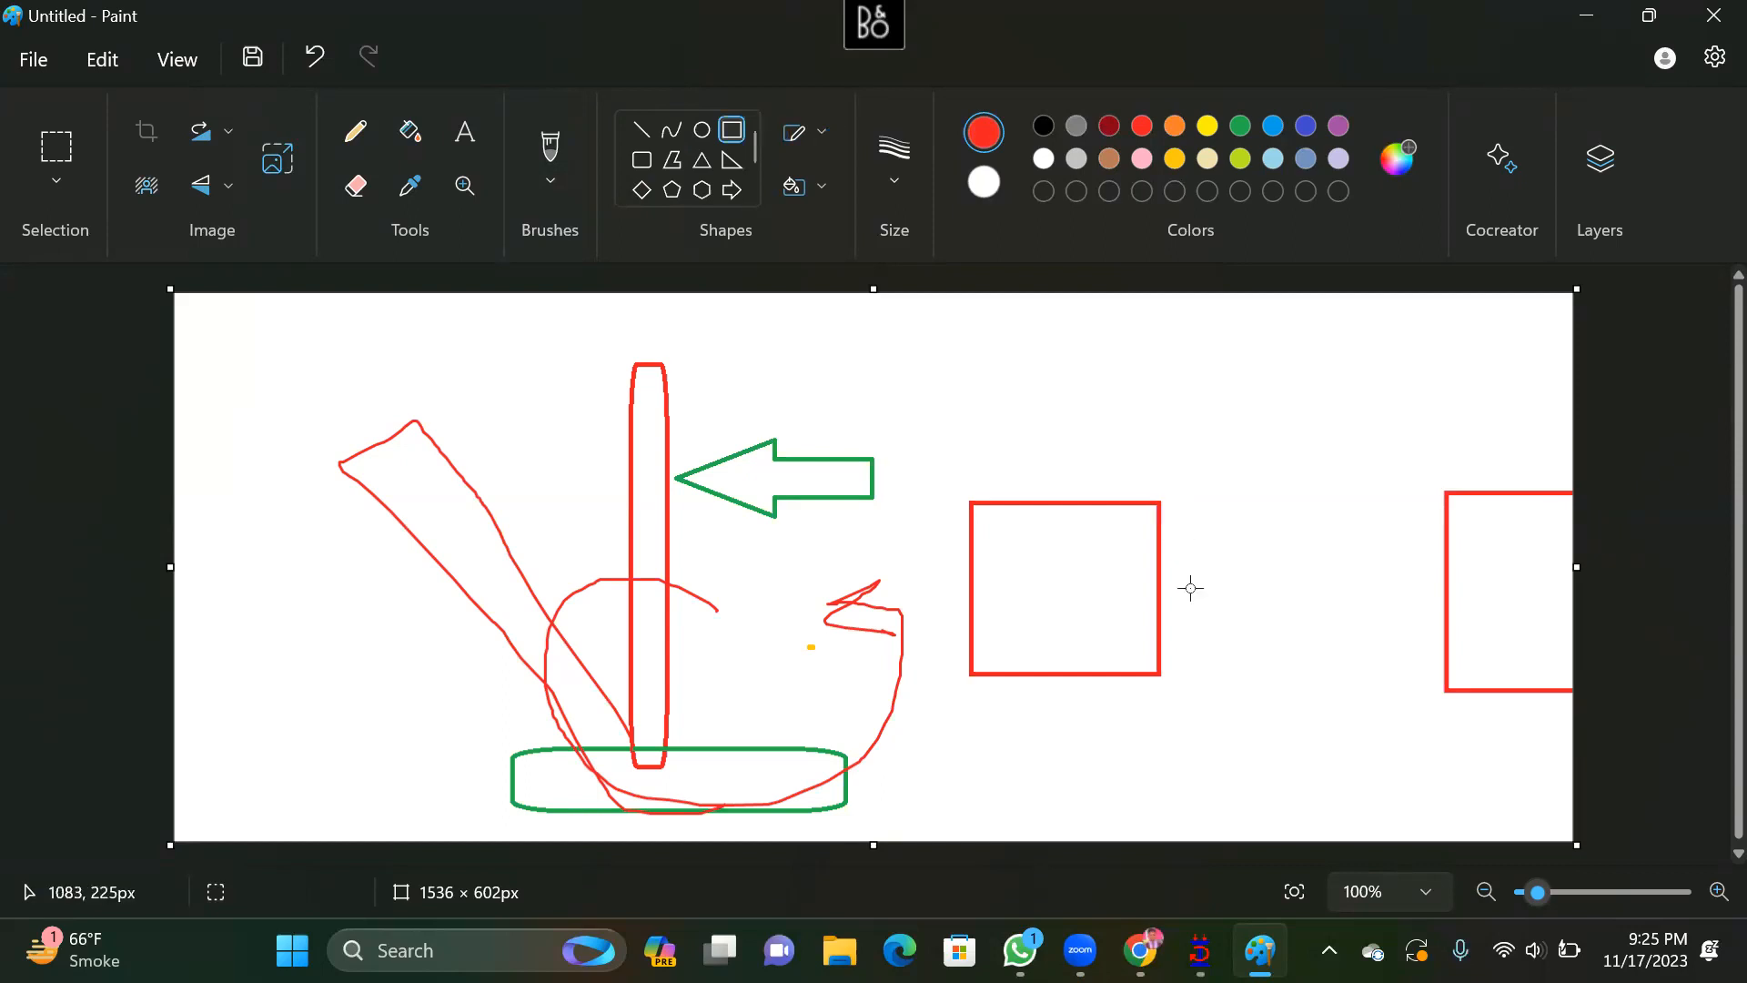
Draw a narrow black rectangle along each facing edge of the two red rectangles, the first about 33 × 192 px
mouse_move(1157, 498)
mouse_down()
mouse_move(1206, 634)
mouse_move(1186, 673)
mouse_up()
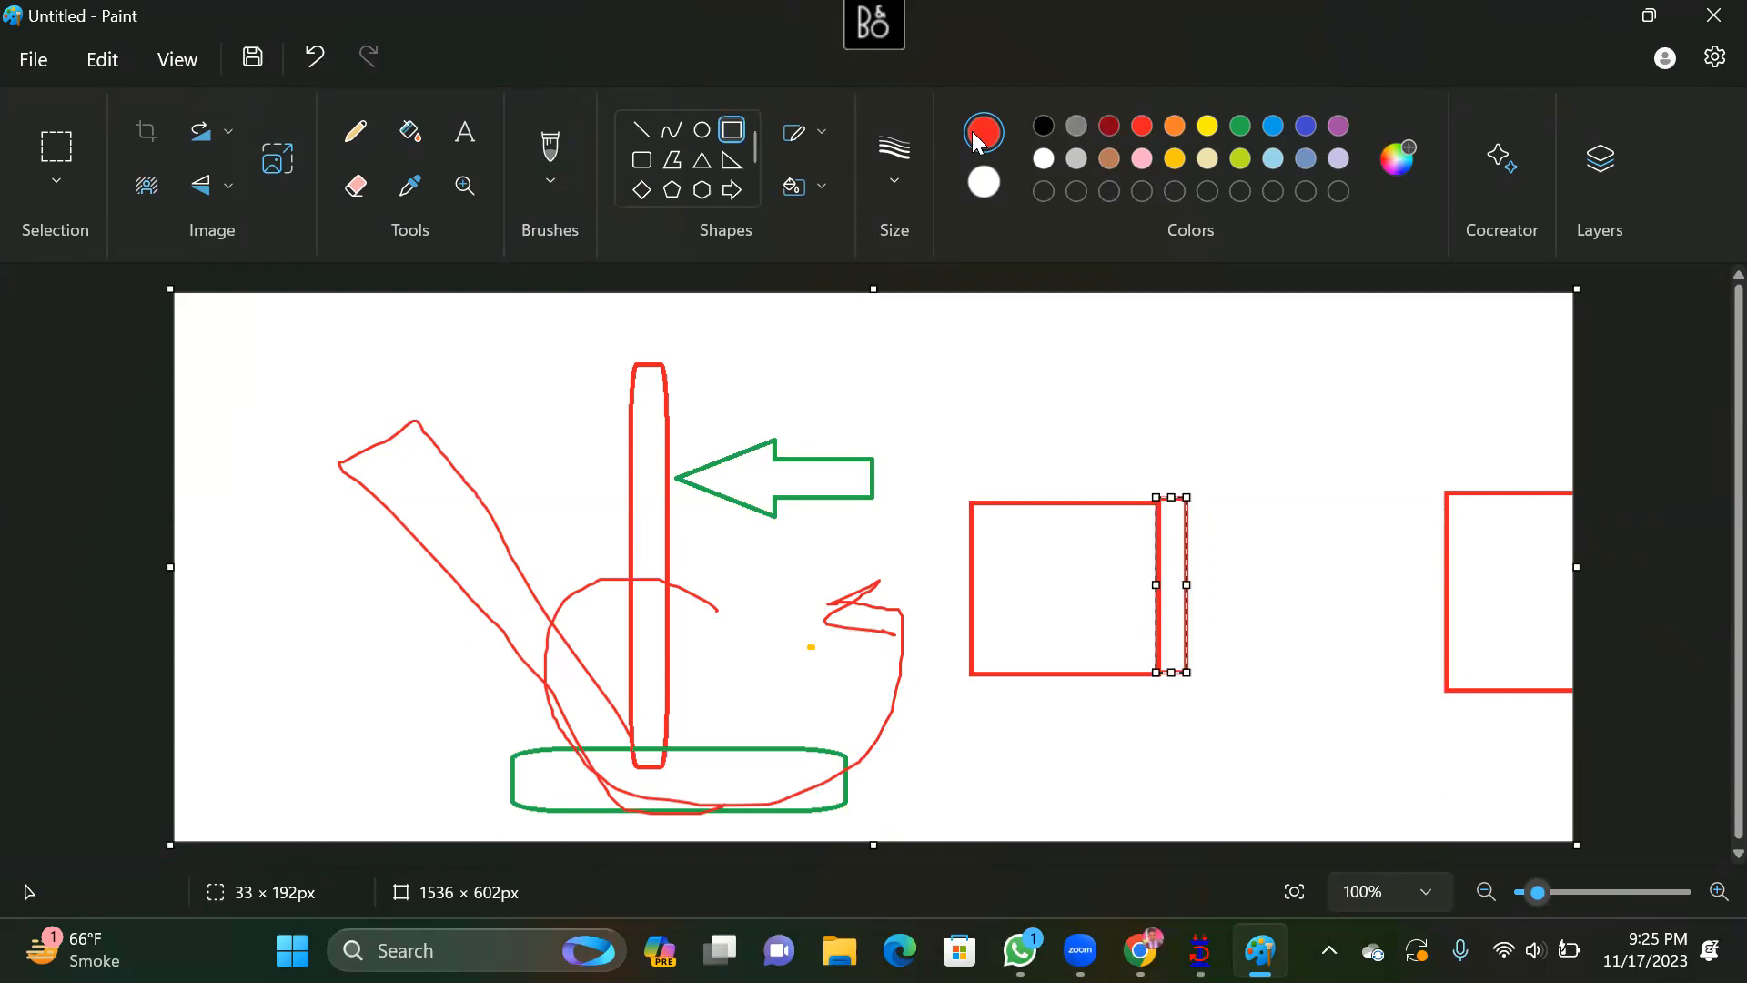
click(1044, 127)
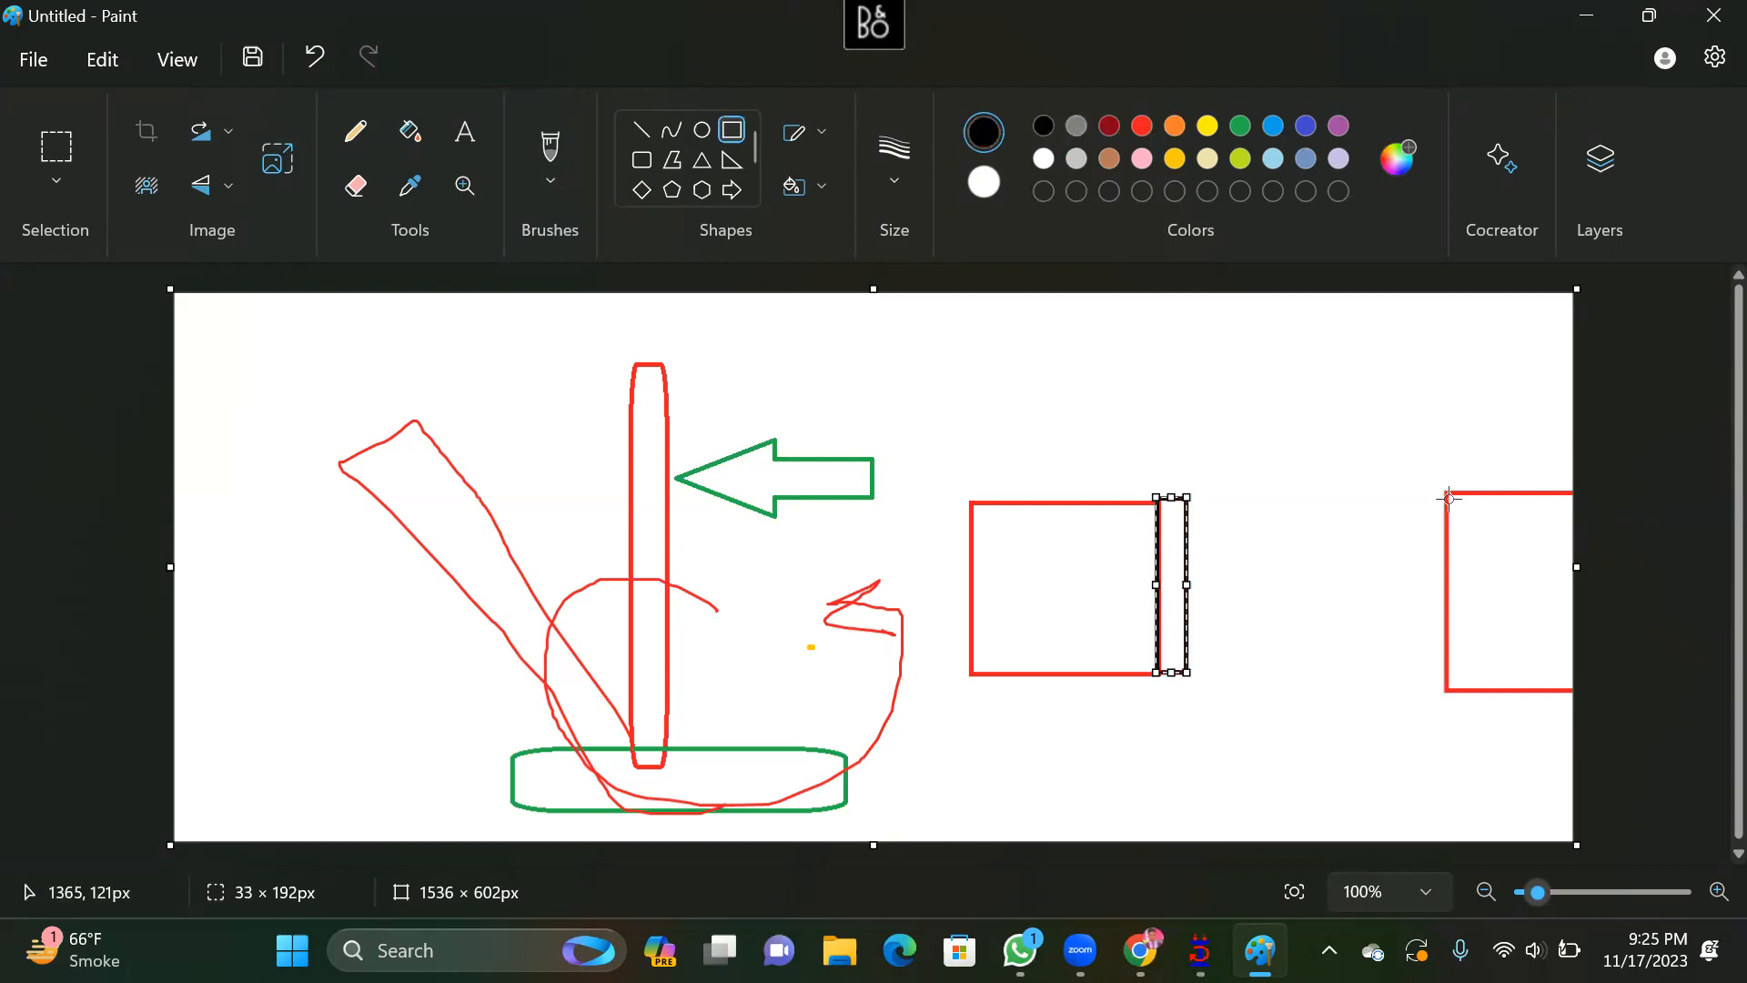
click(1446, 489)
drag(1451, 492, 1421, 667)
click(1544, 595)
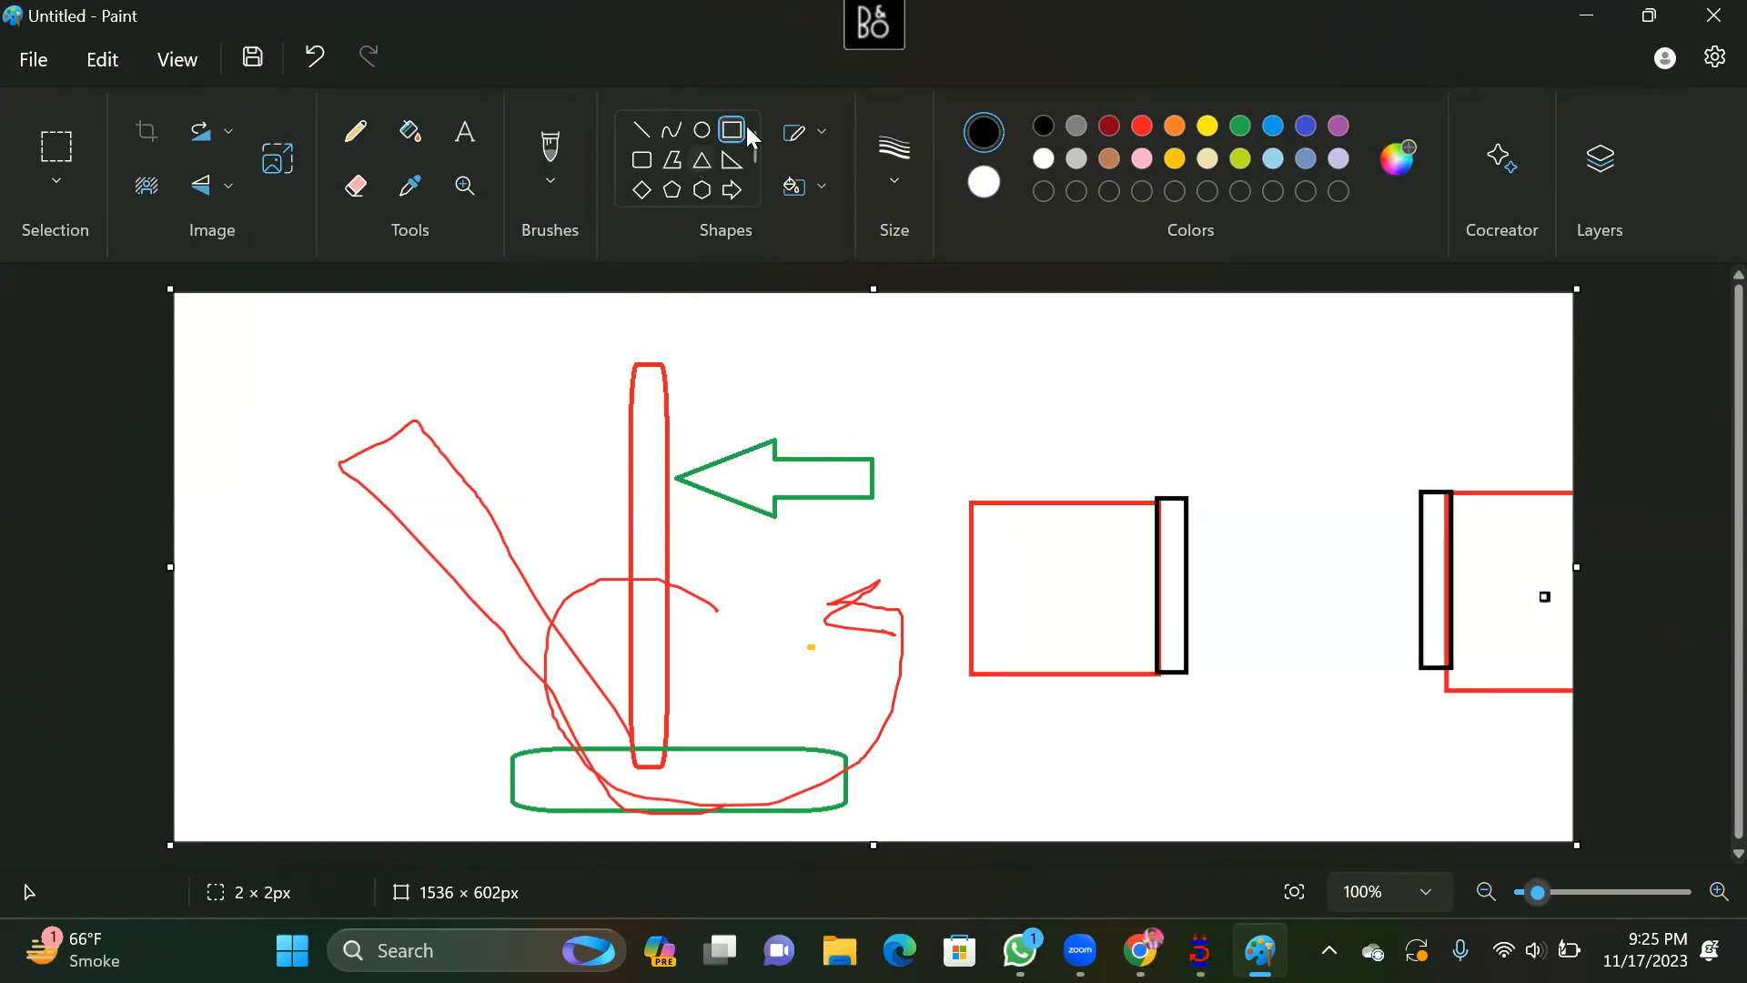
Draw a dark red rounded rectangle about 247 × 190 px filling the gap between the two black rectangles
click(643, 158)
click(1109, 129)
drag(1189, 498, 1384, 656)
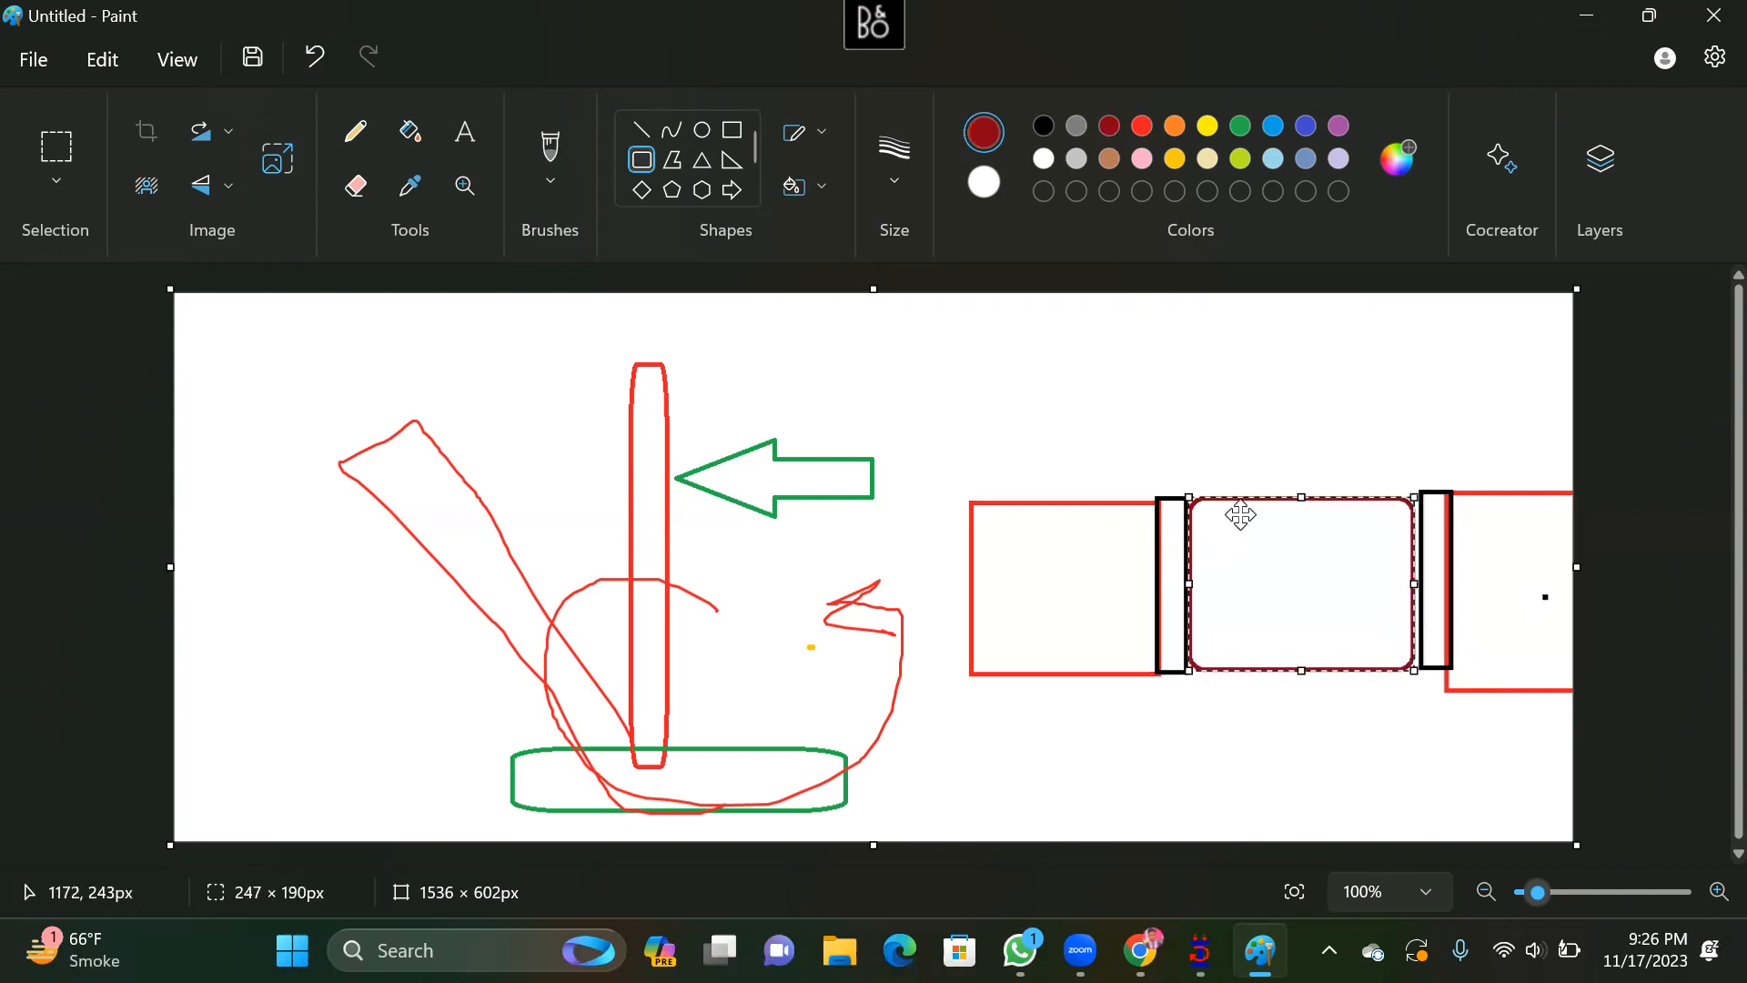
click(1337, 391)
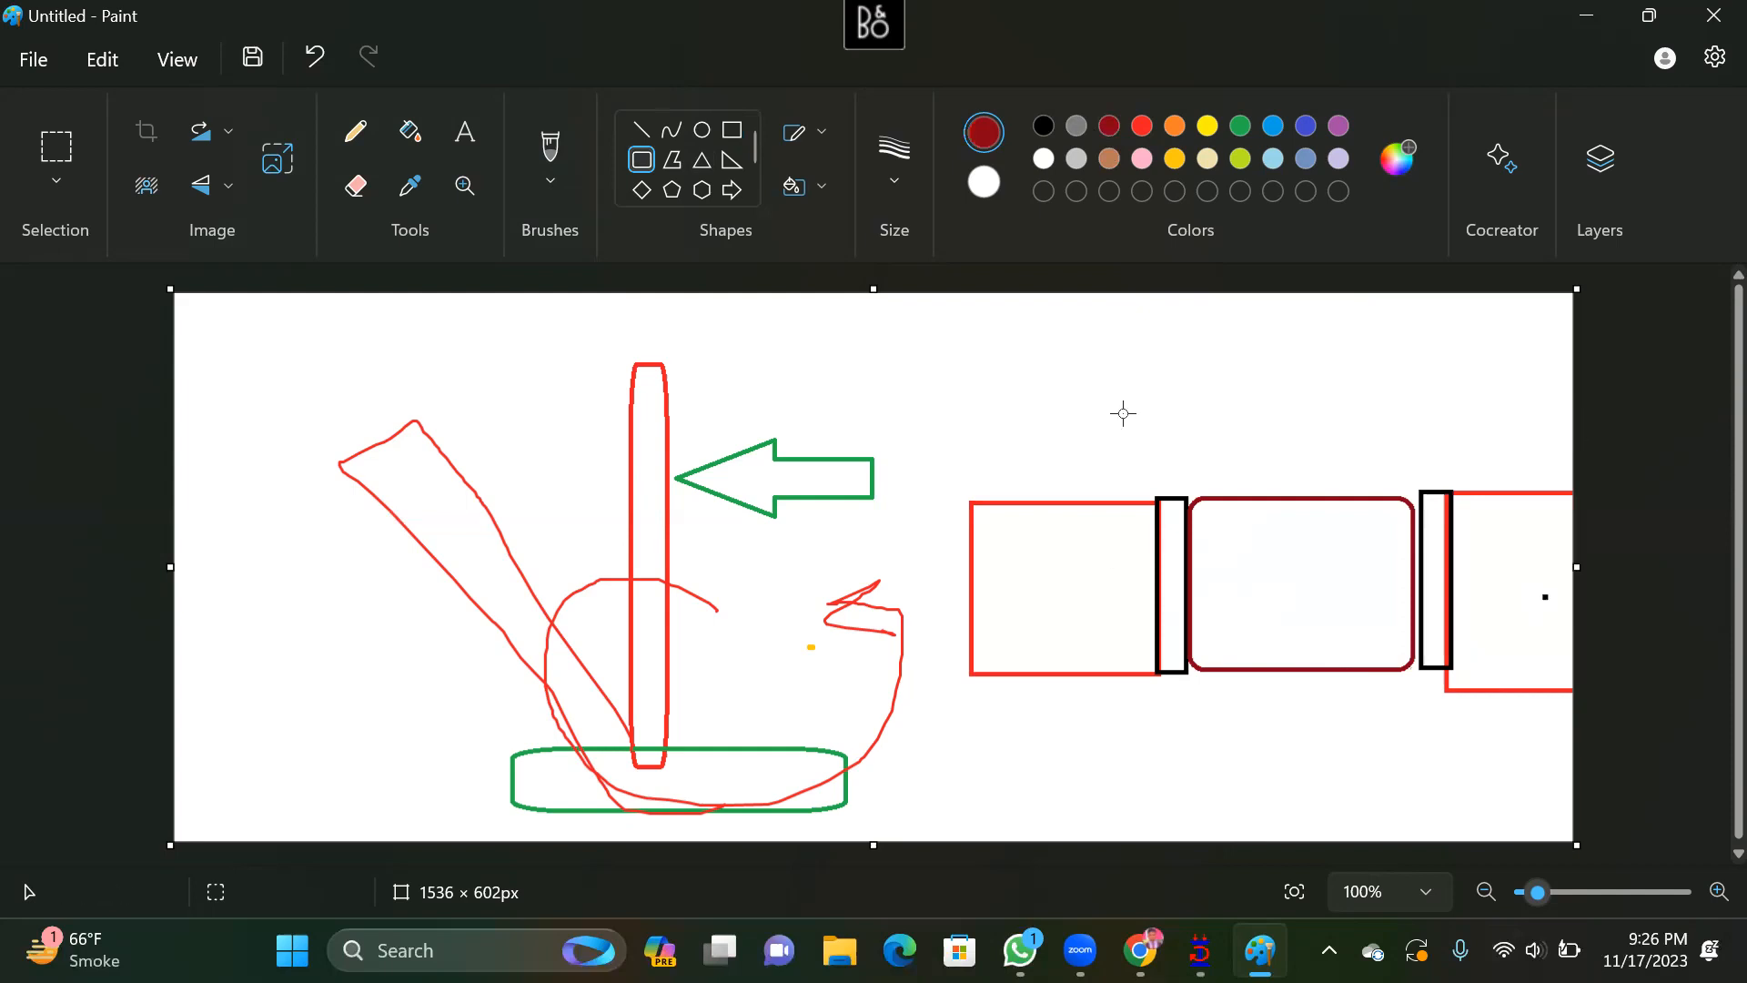
Switch back to the beam model in STAAD.Pro and decline the auto save
click(1586, 16)
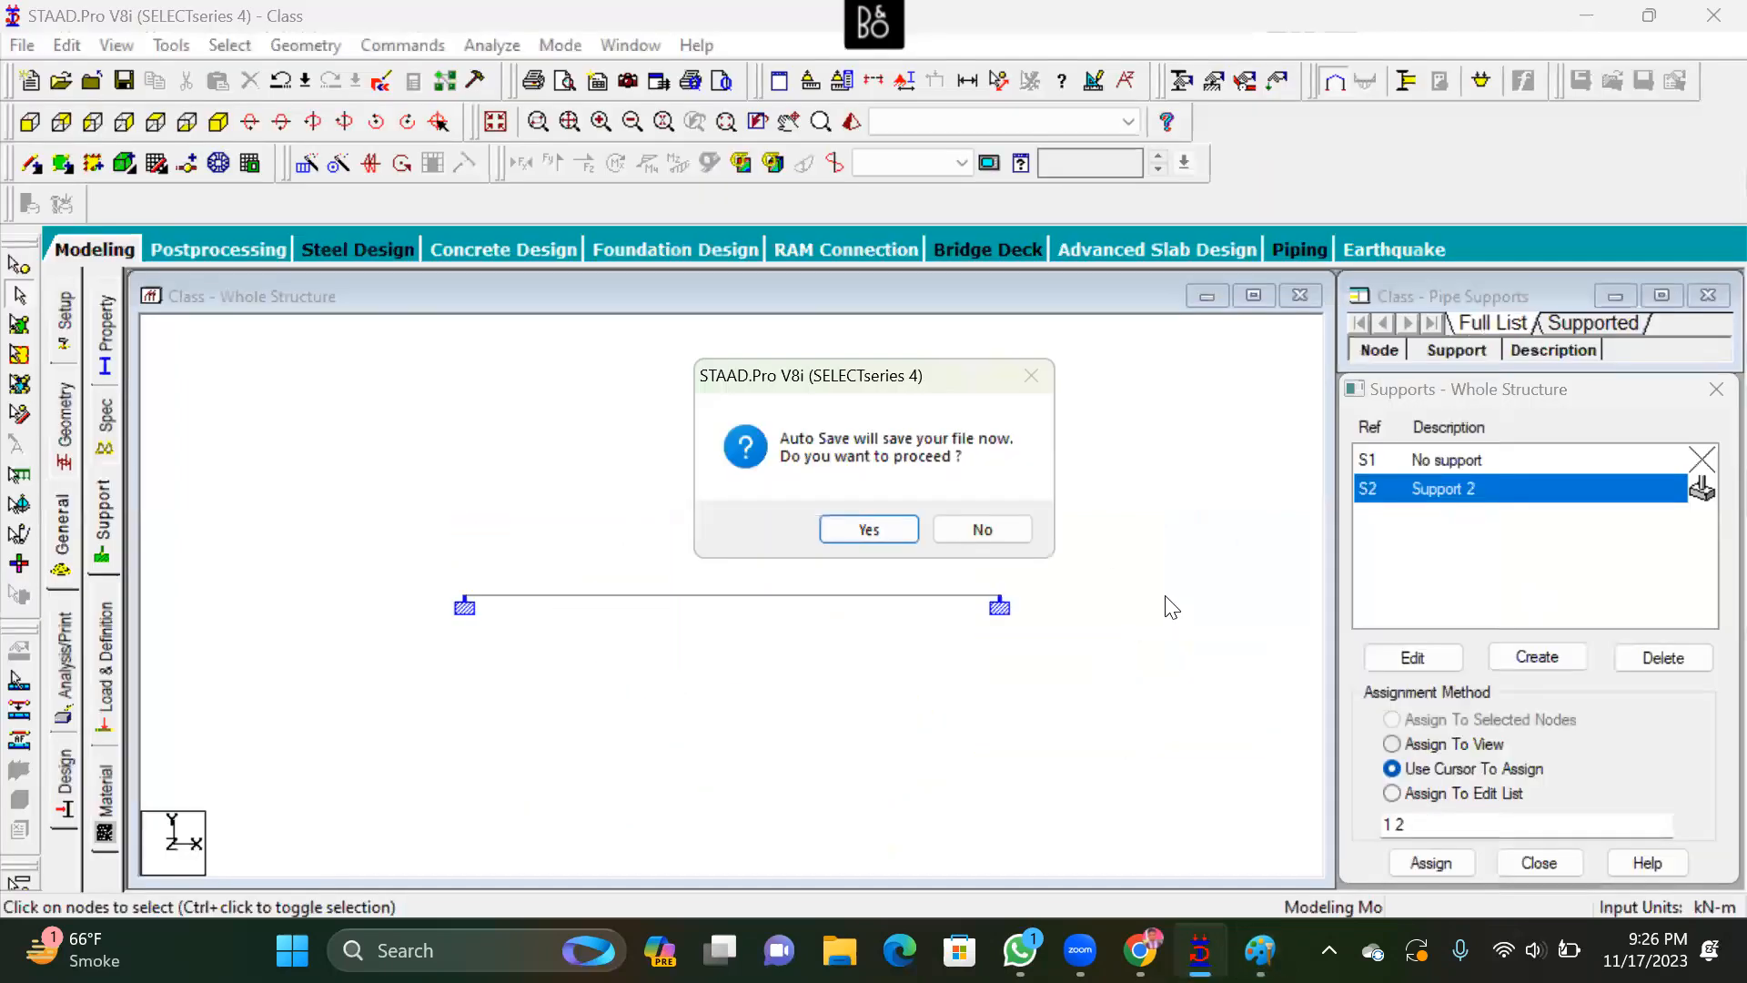
click(978, 530)
scroll(921, 637, up, 2)
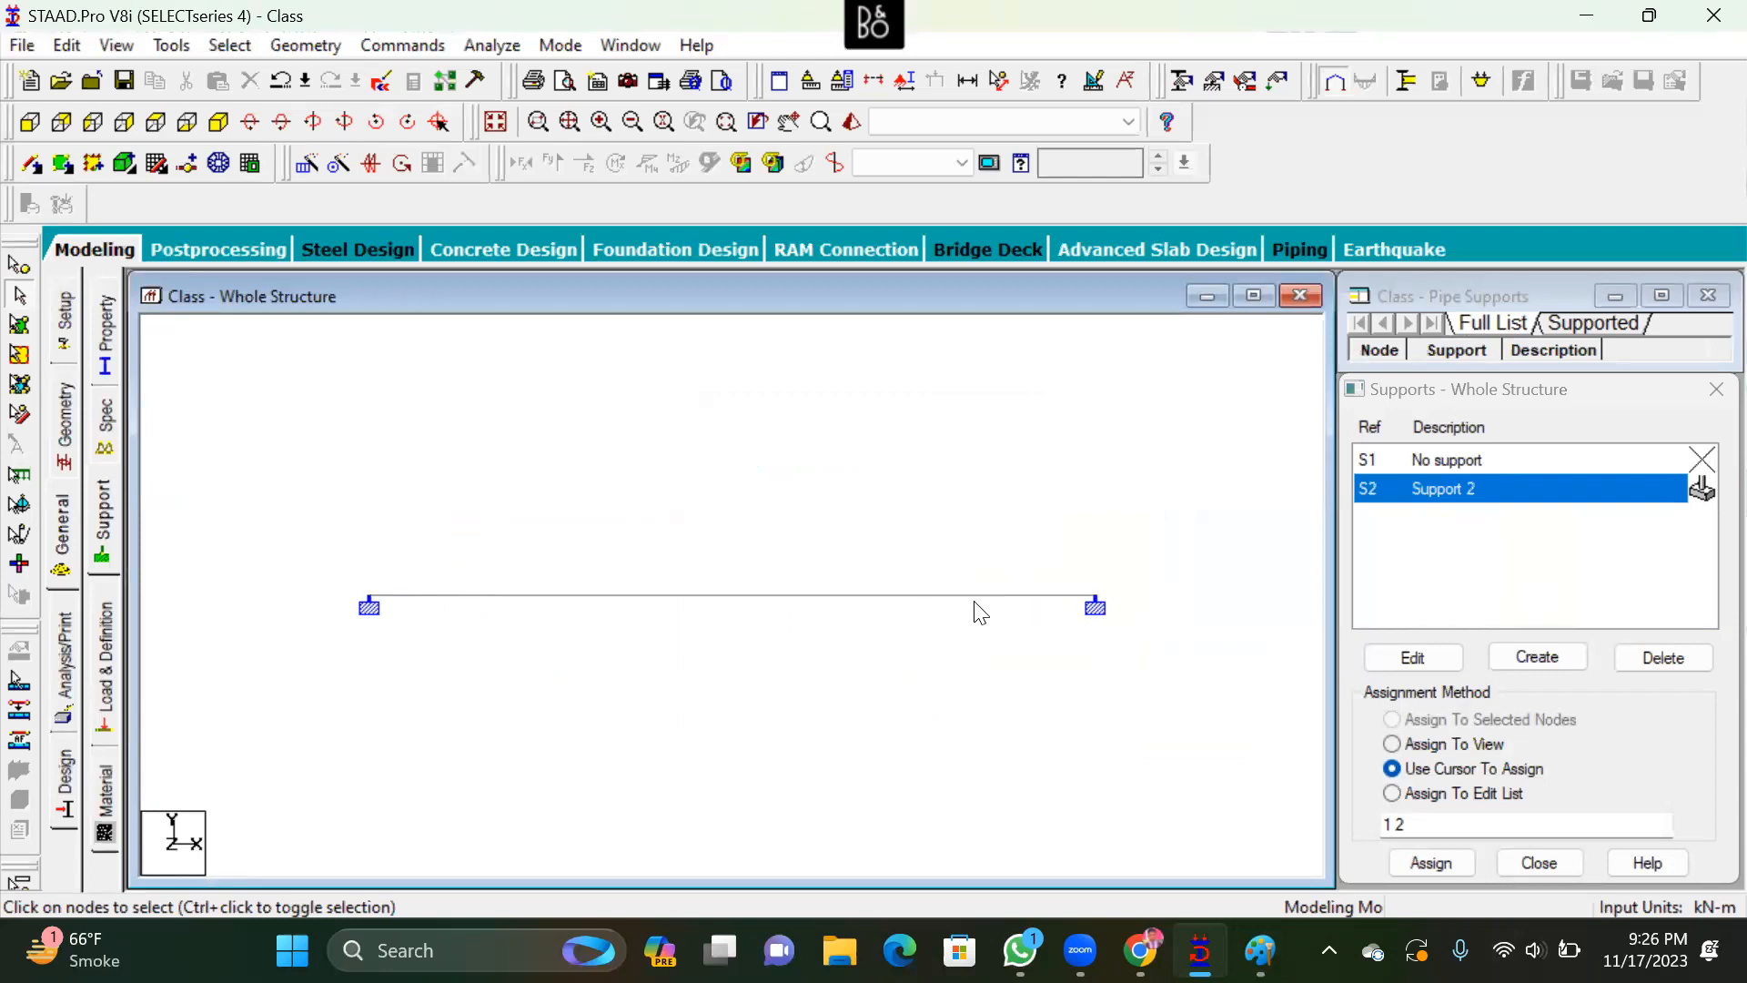
click(920, 596)
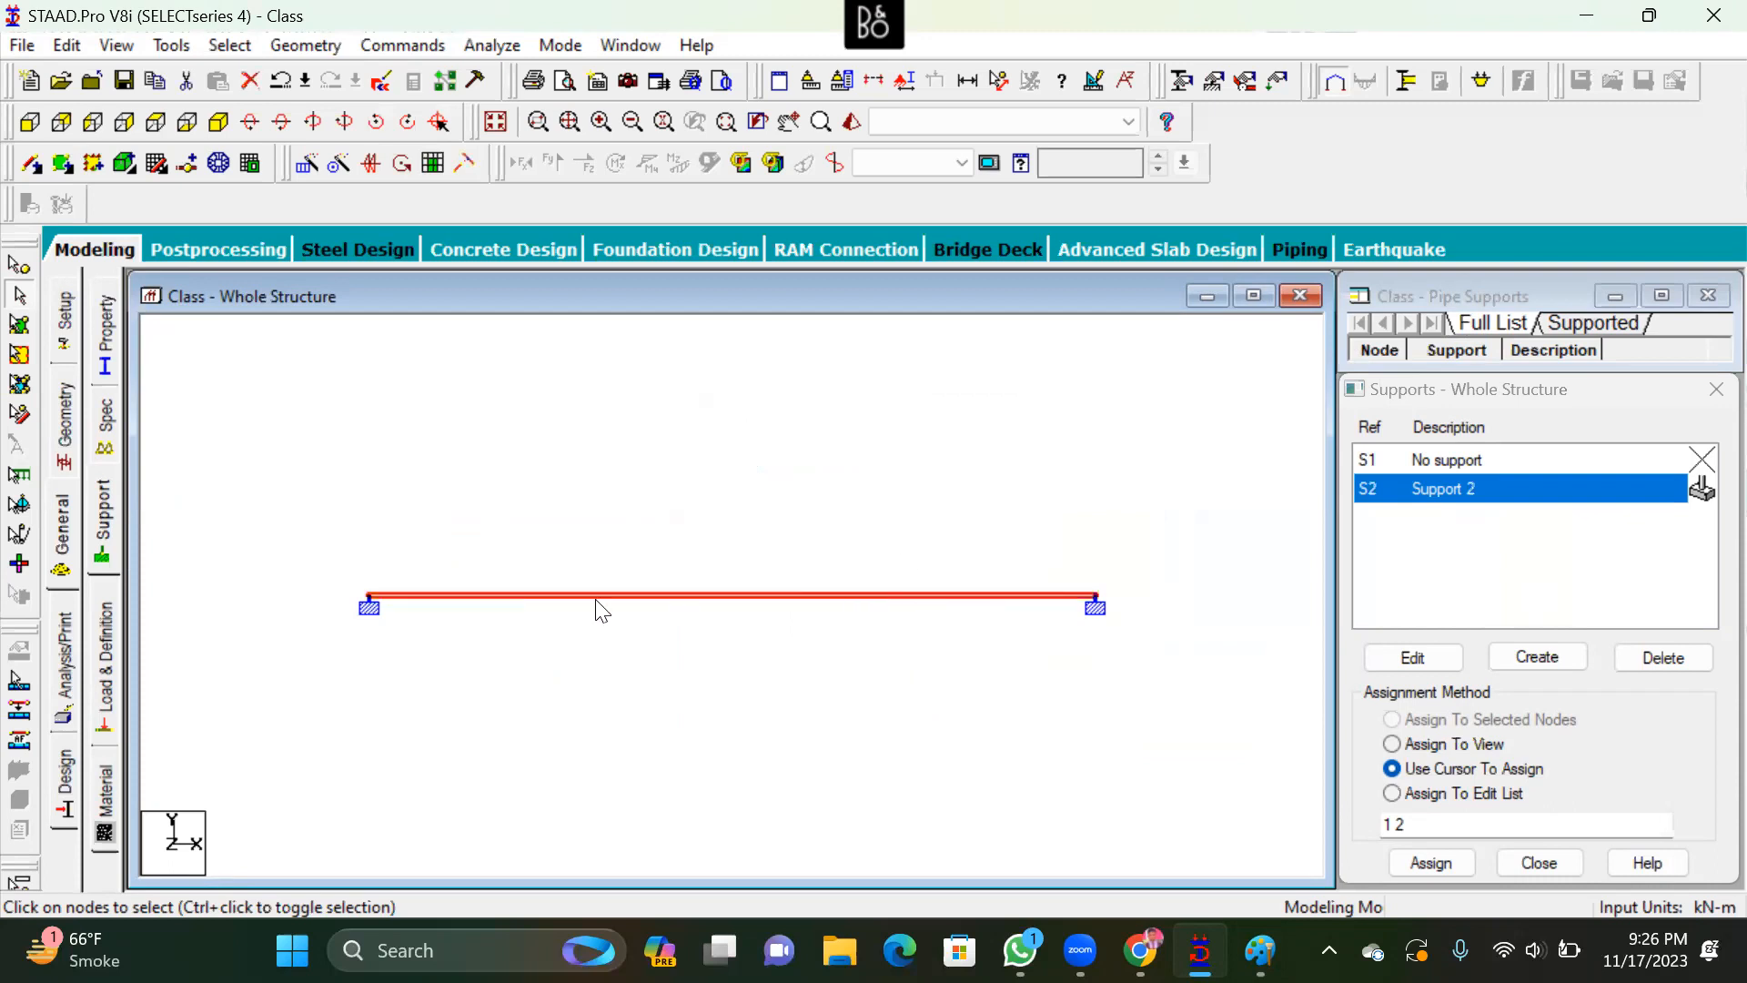
scroll(910, 611, down, 3)
click(697, 530)
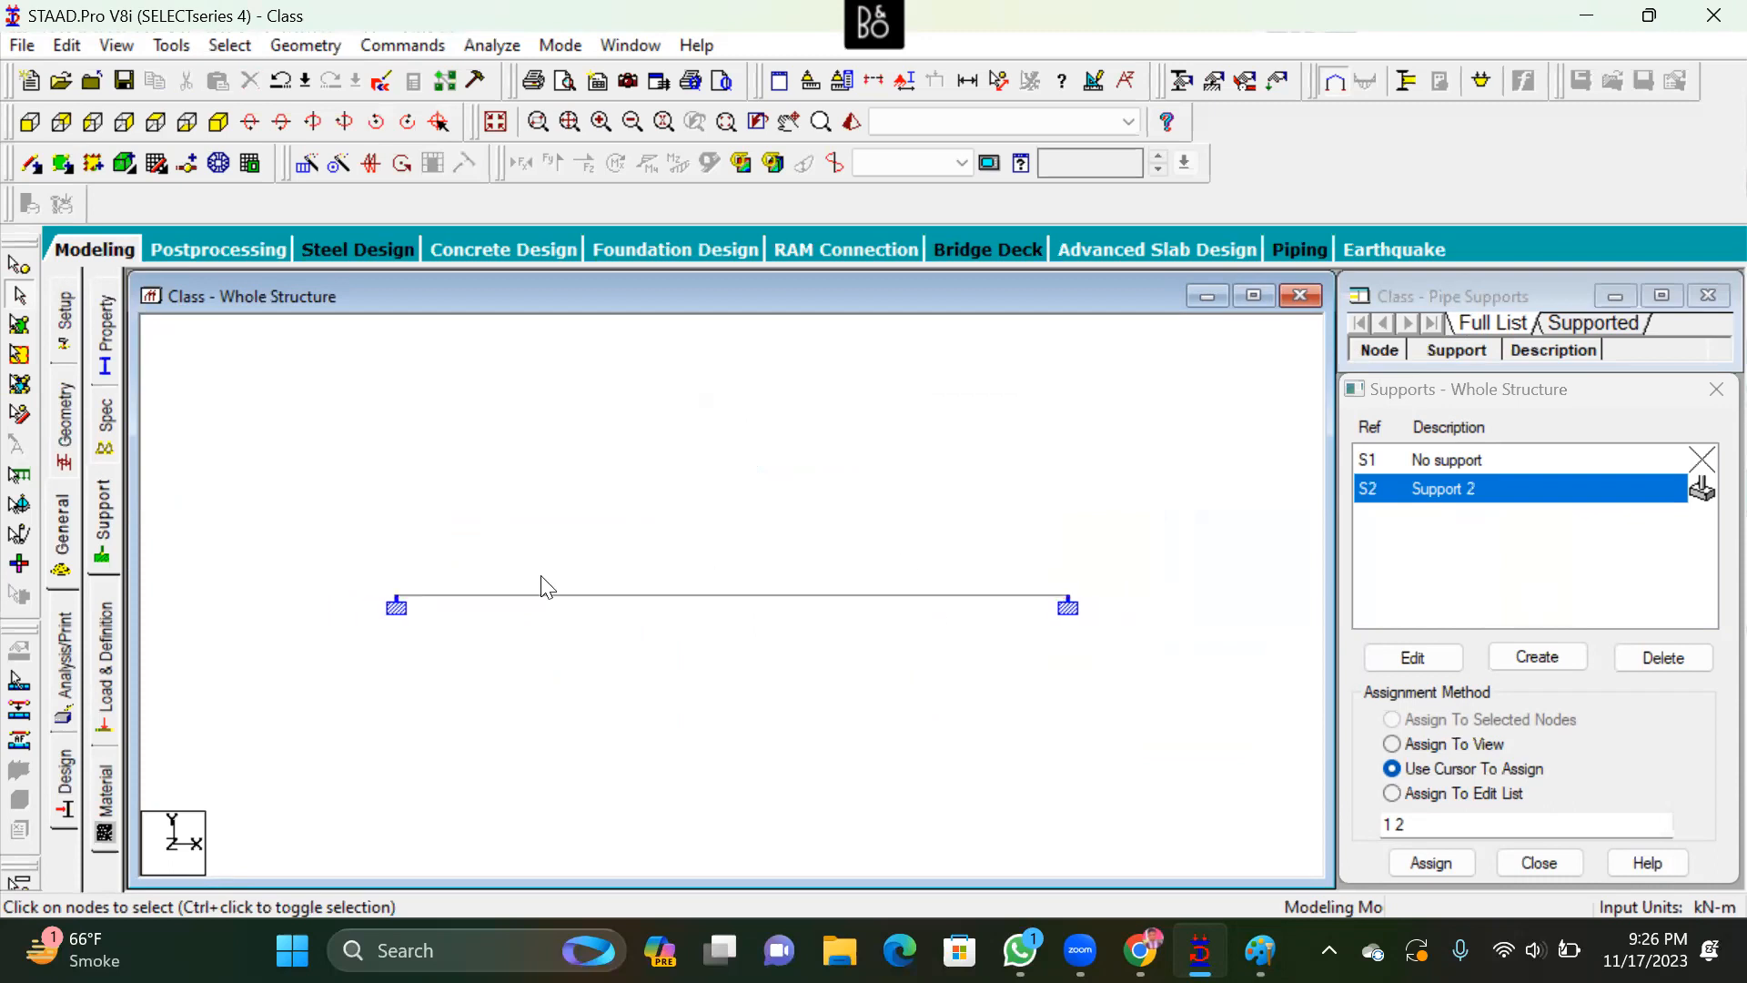
scroll(546, 587, up, 2)
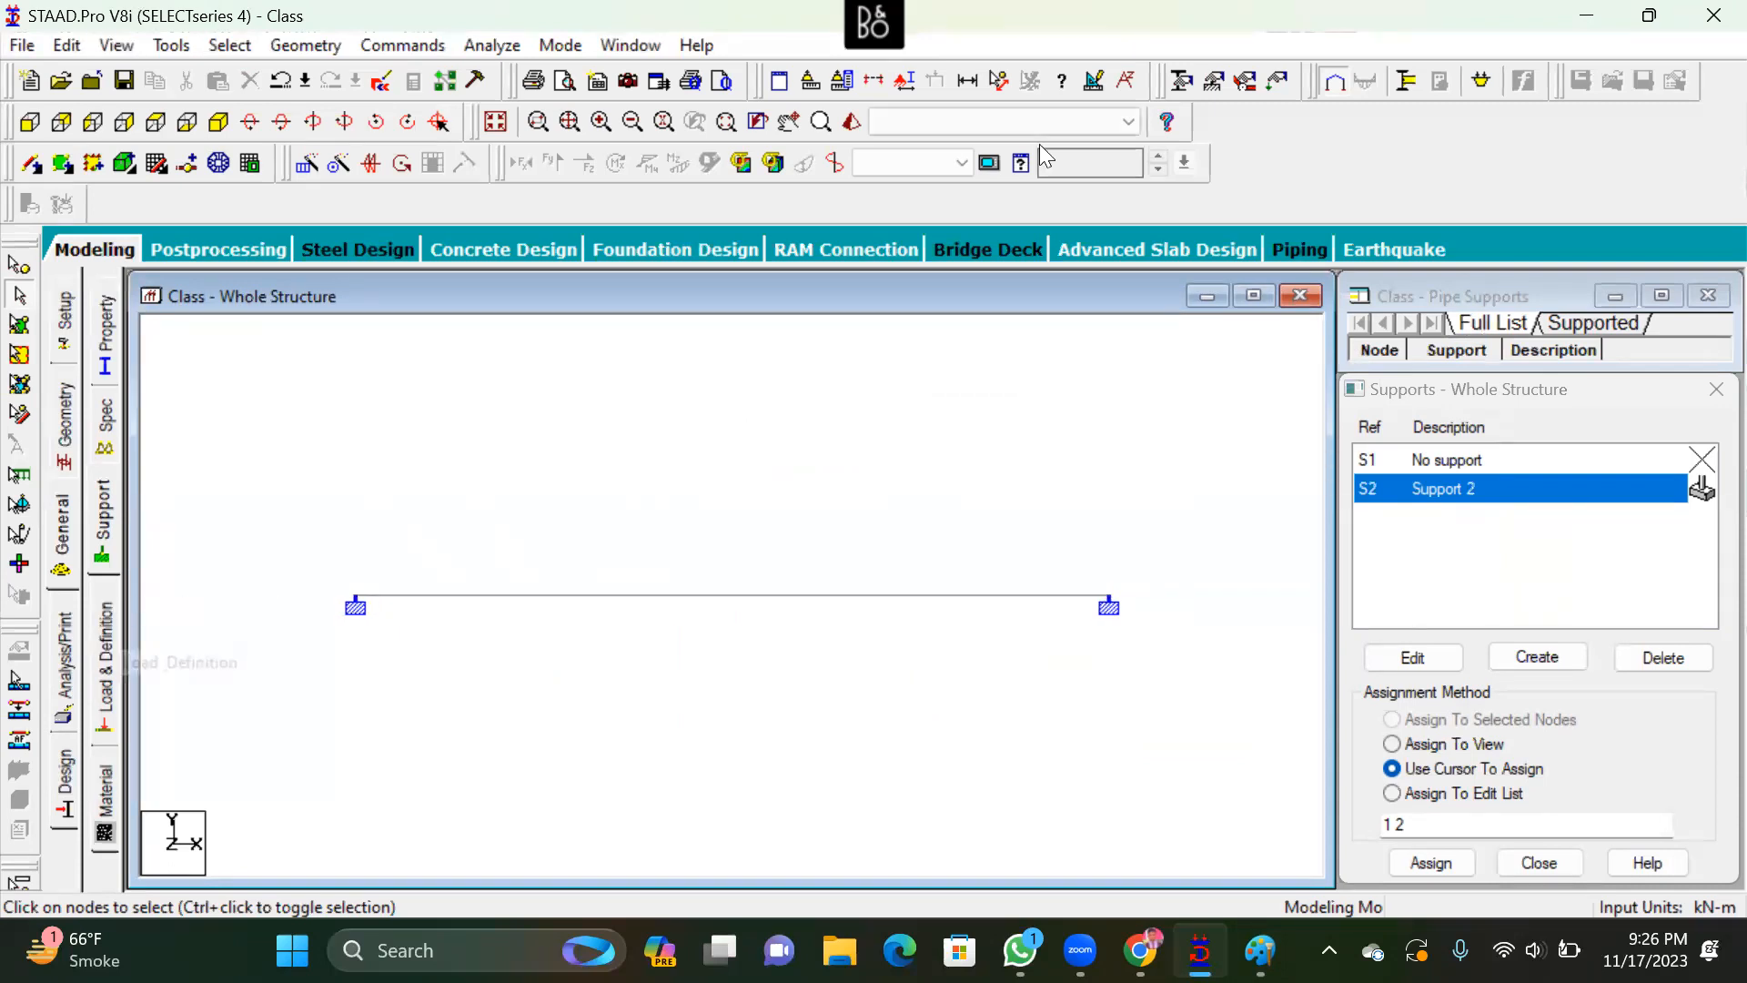
mouse_move(97, 580)
mouse_down()
mouse_move(169, 611)
mouse_move(153, 703)
mouse_move(84, 734)
mouse_move(102, 575)
mouse_up()
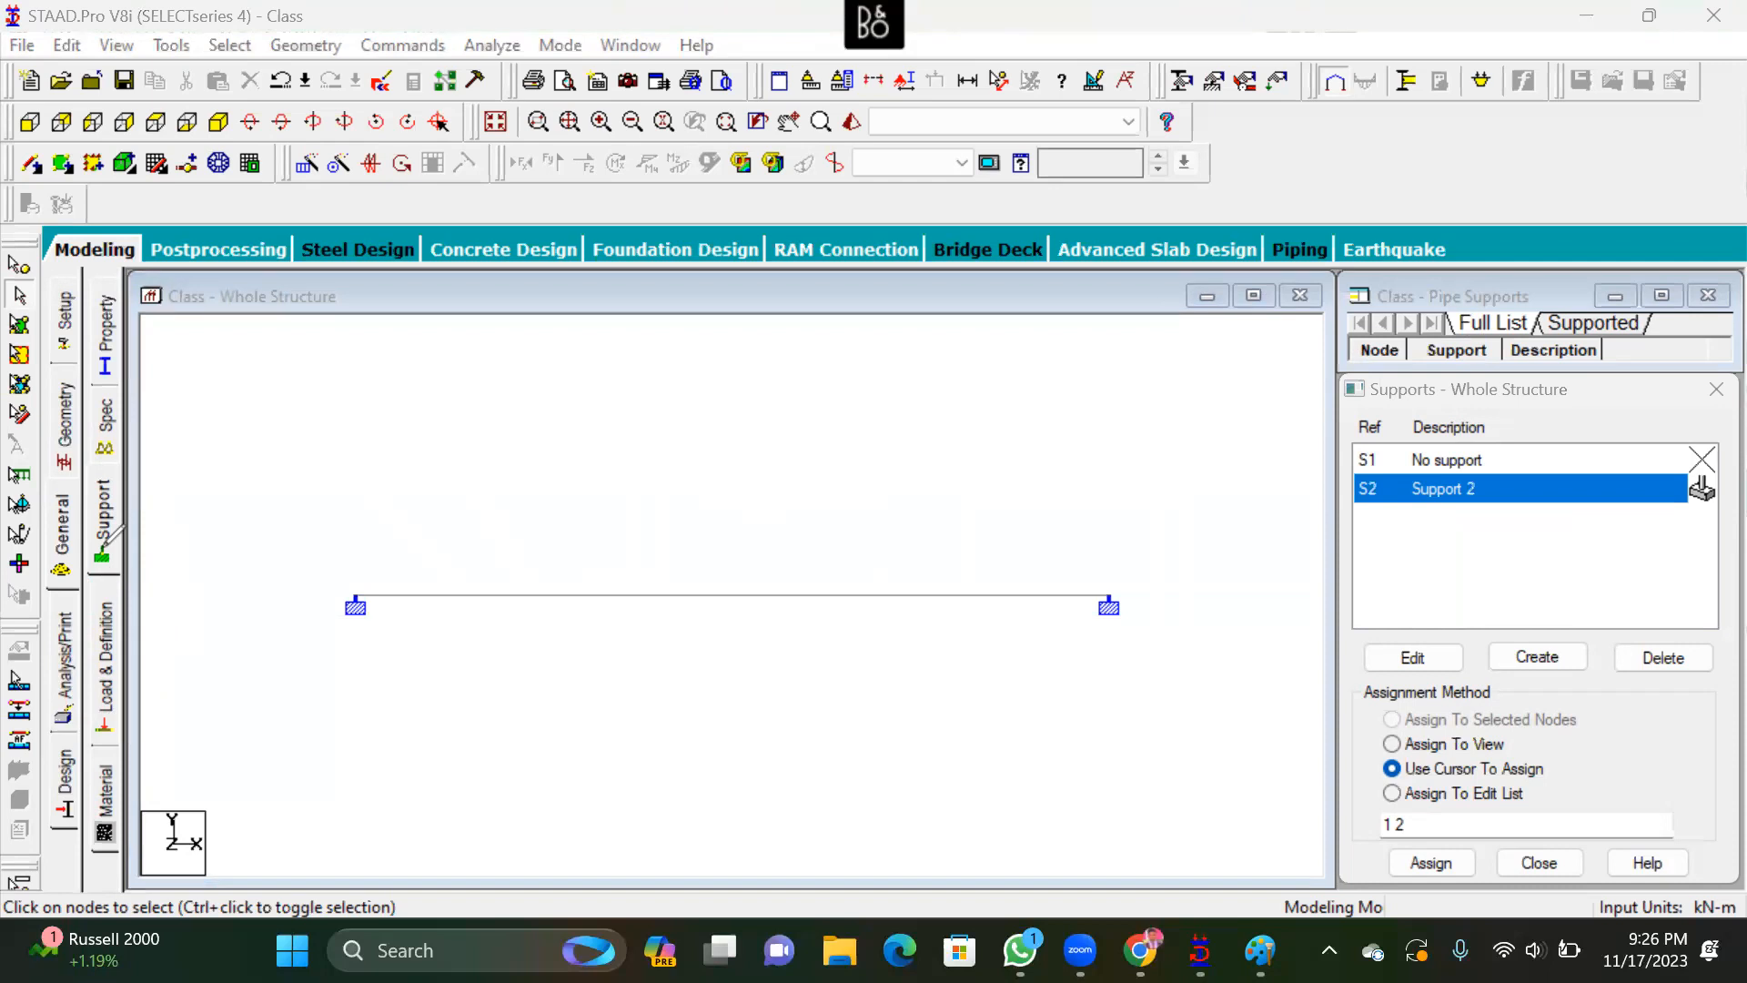
Open the load definitions and start adding a new load case under Load Cases Details
click(107, 684)
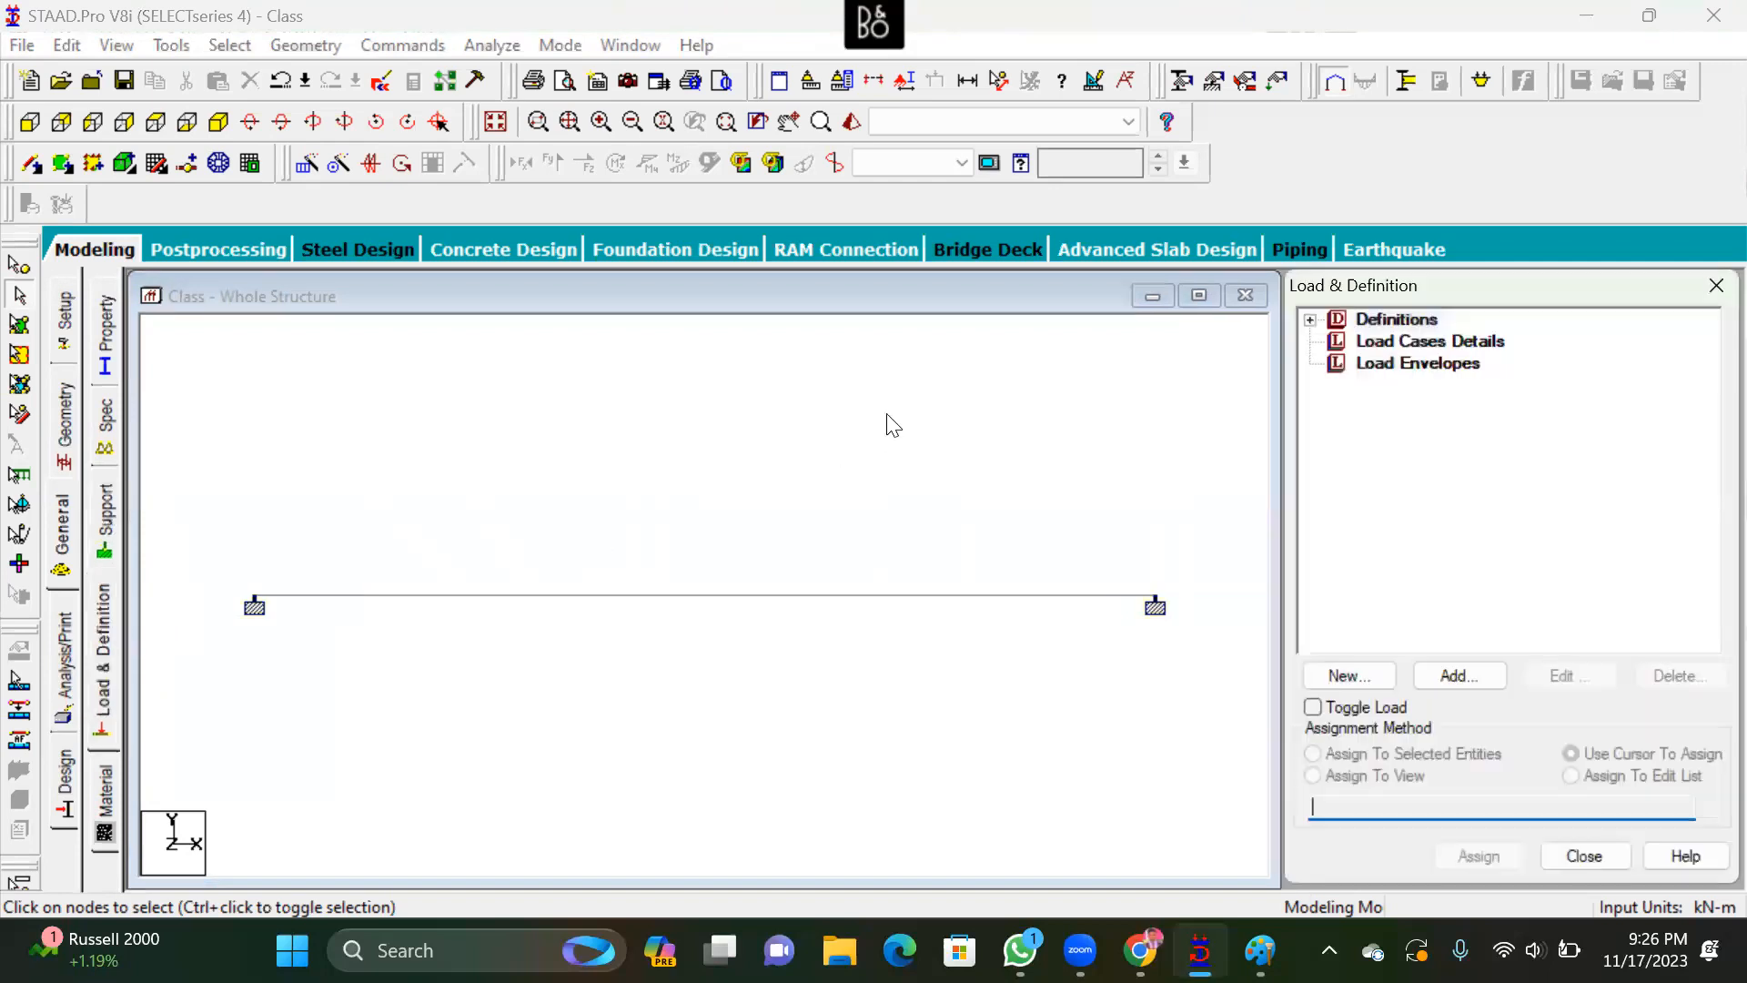
click(1410, 344)
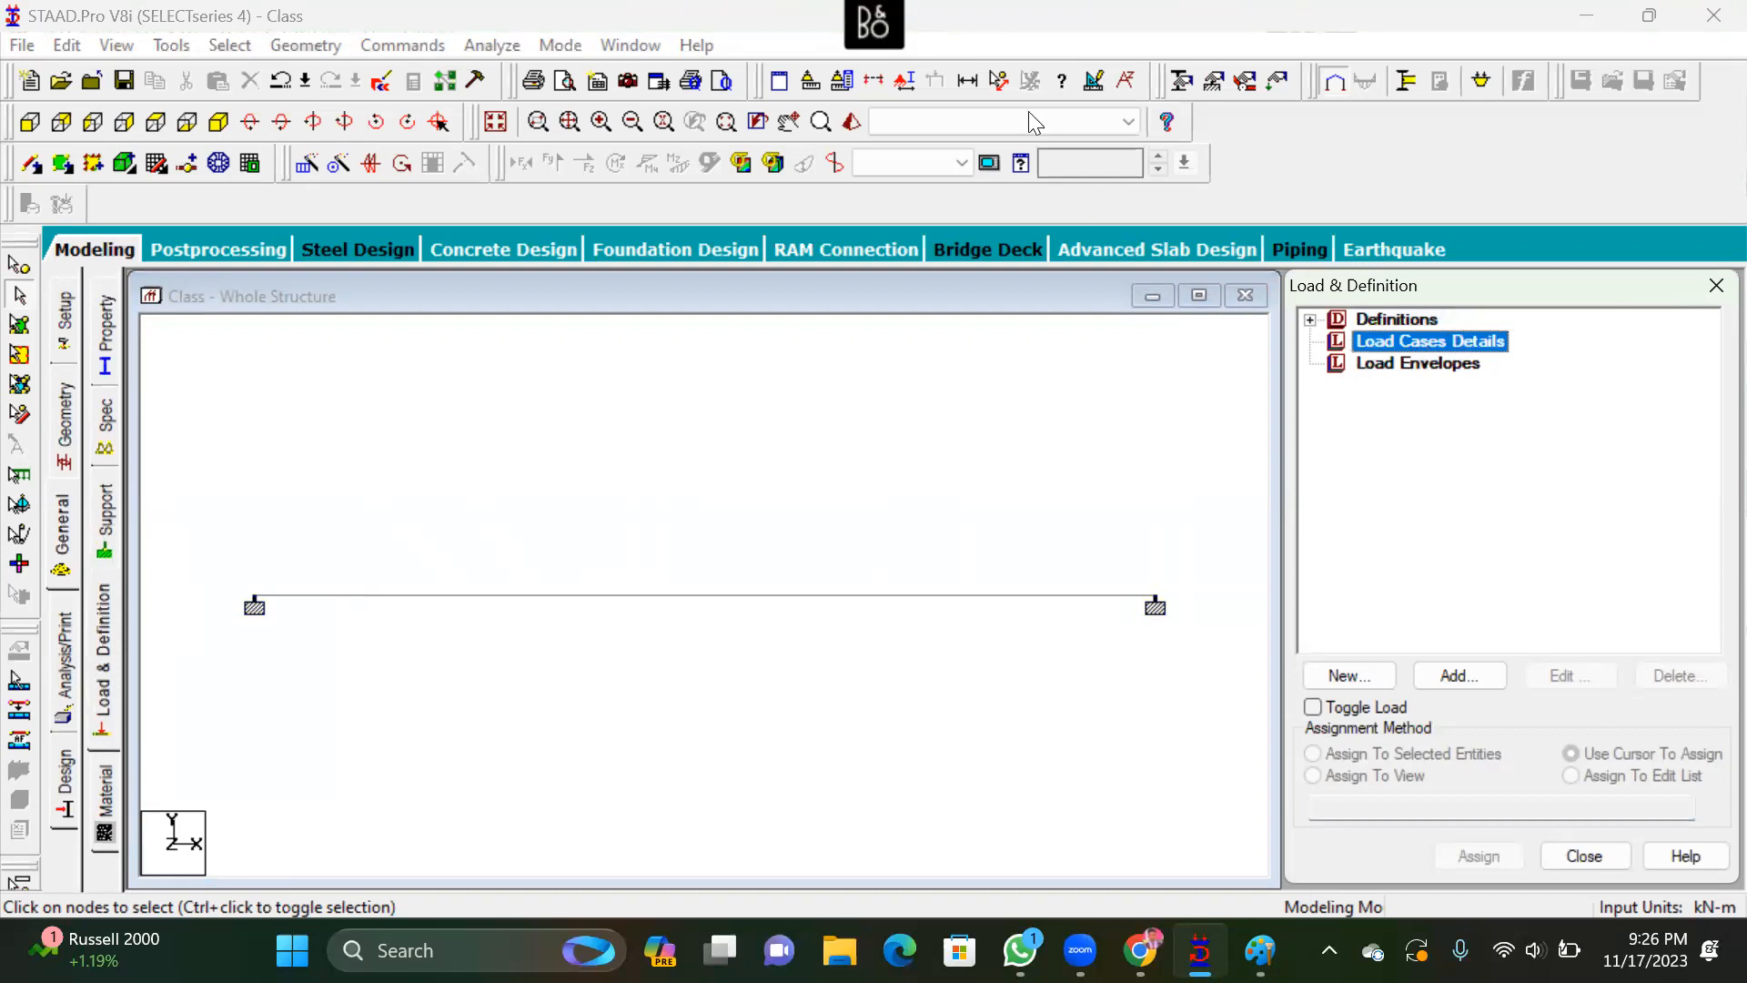
mouse_move(1612, 340)
mouse_down()
mouse_move(1514, 341)
mouse_move(1591, 354)
mouse_up()
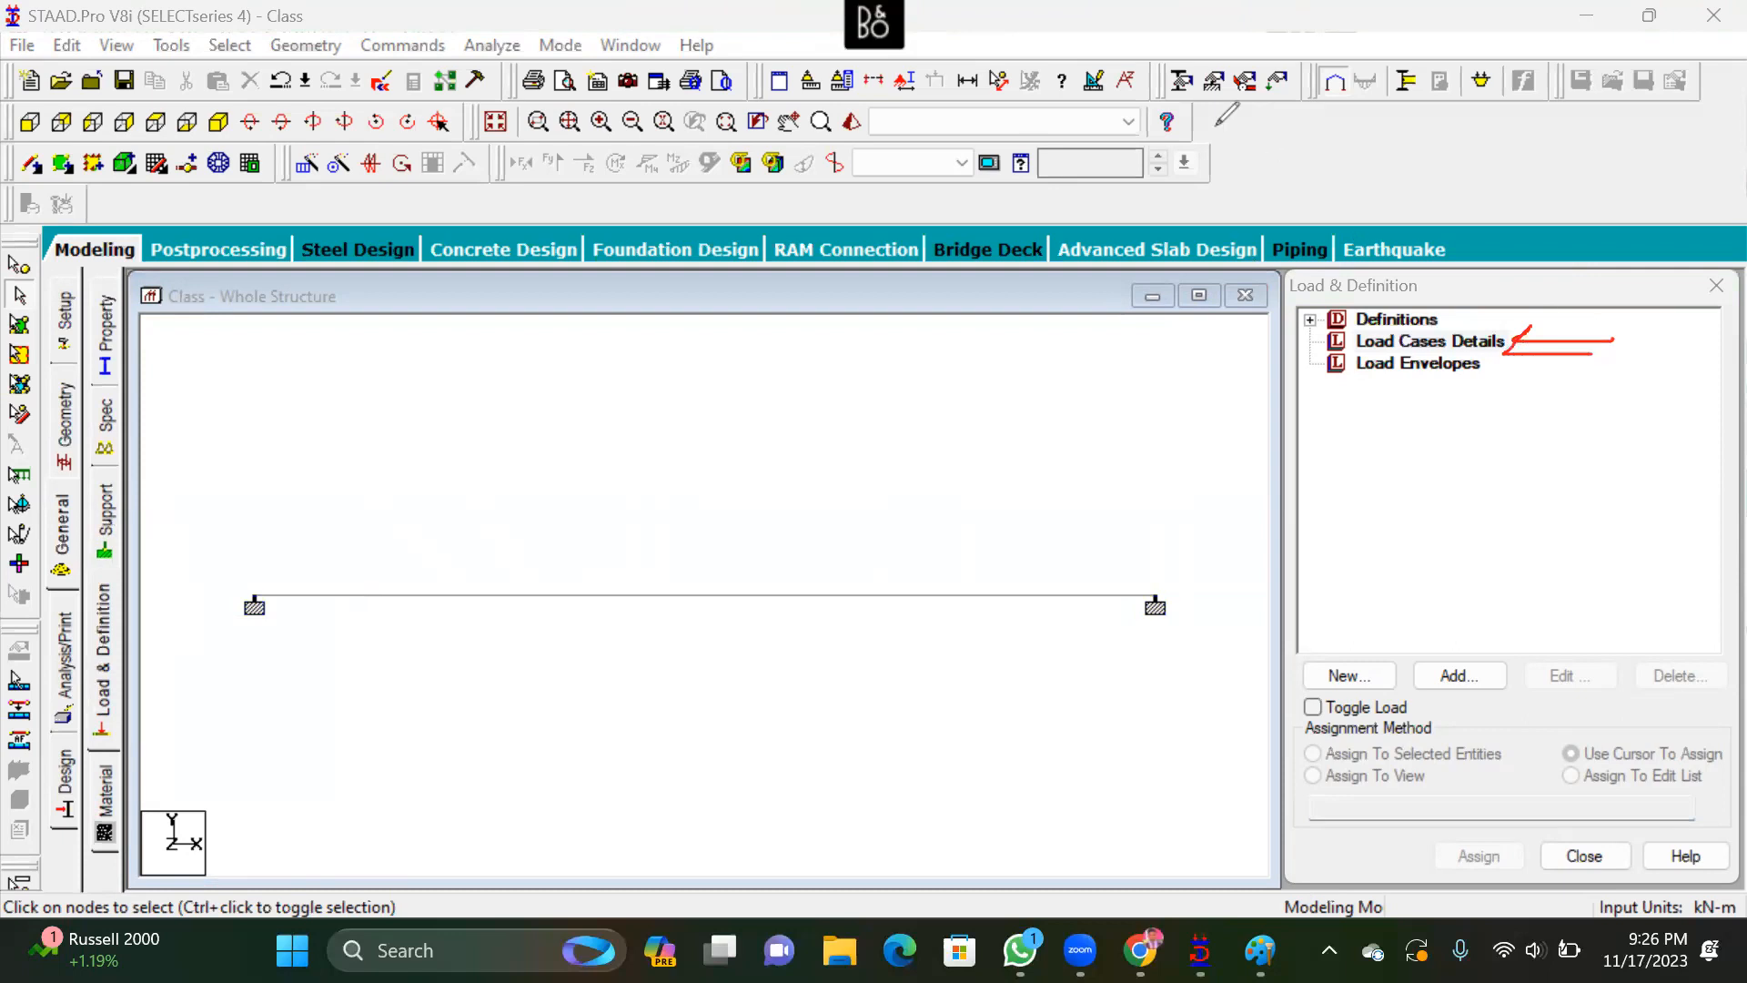
click(1492, 341)
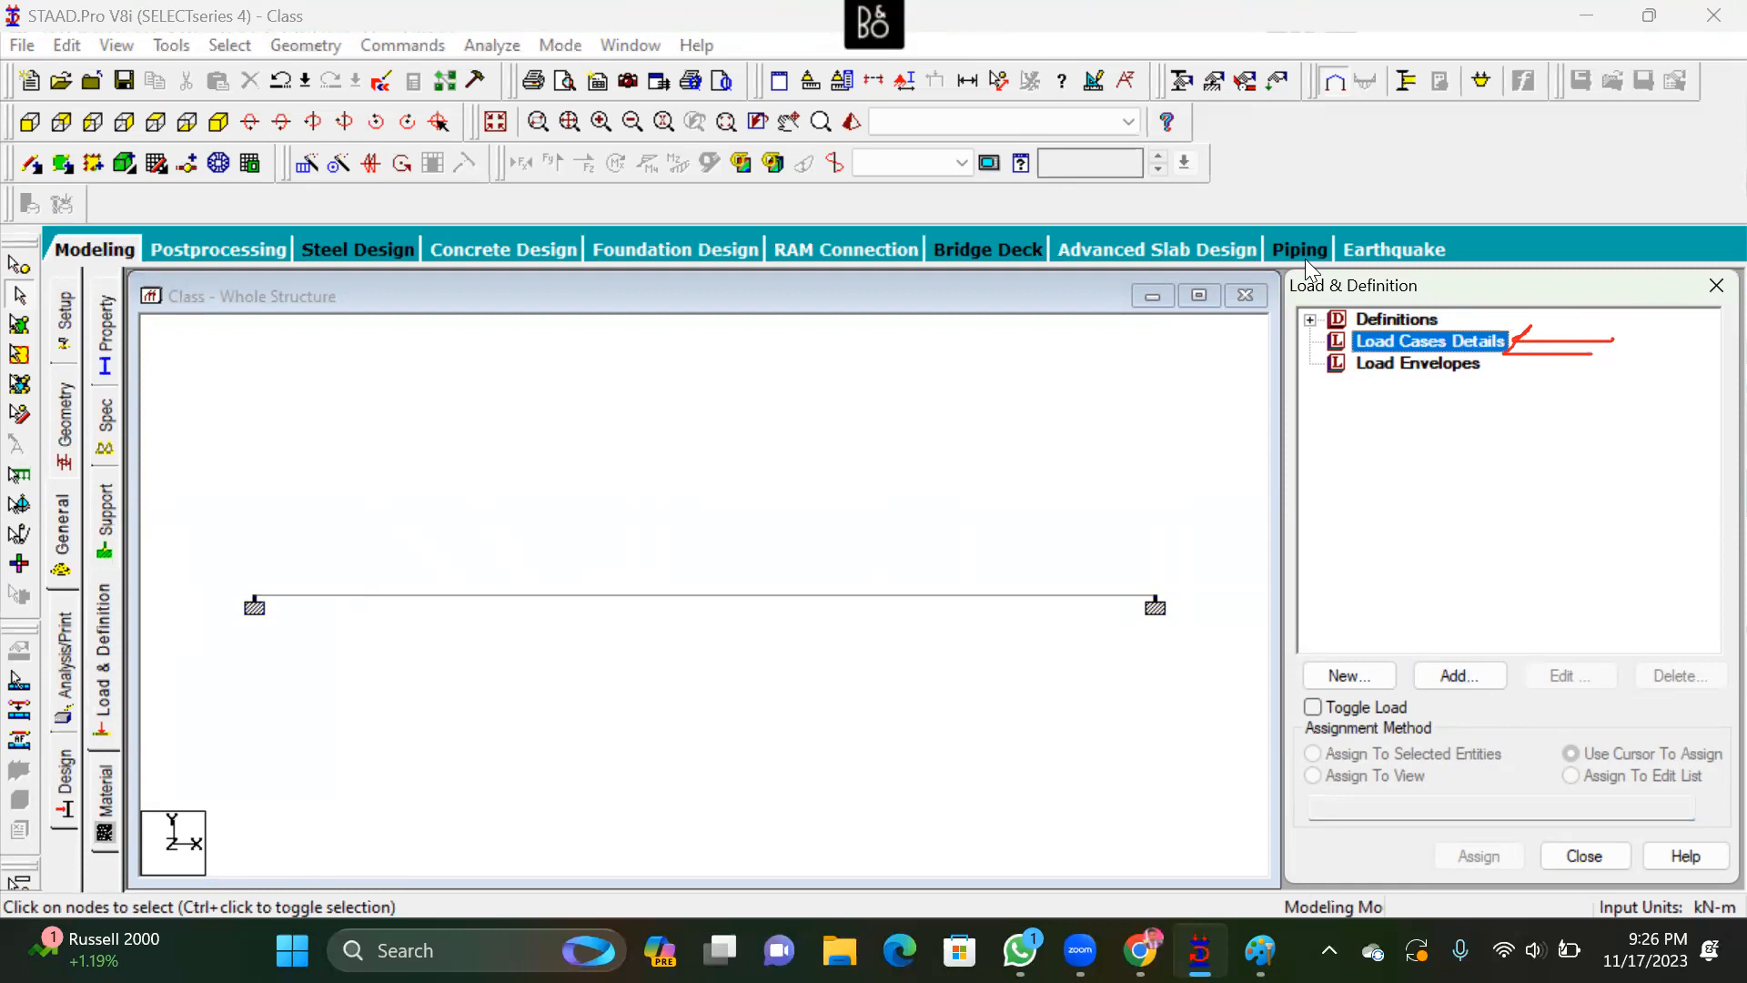
mouse_move(1398, 648)
mouse_down()
mouse_move(1455, 715)
mouse_move(1536, 638)
mouse_up()
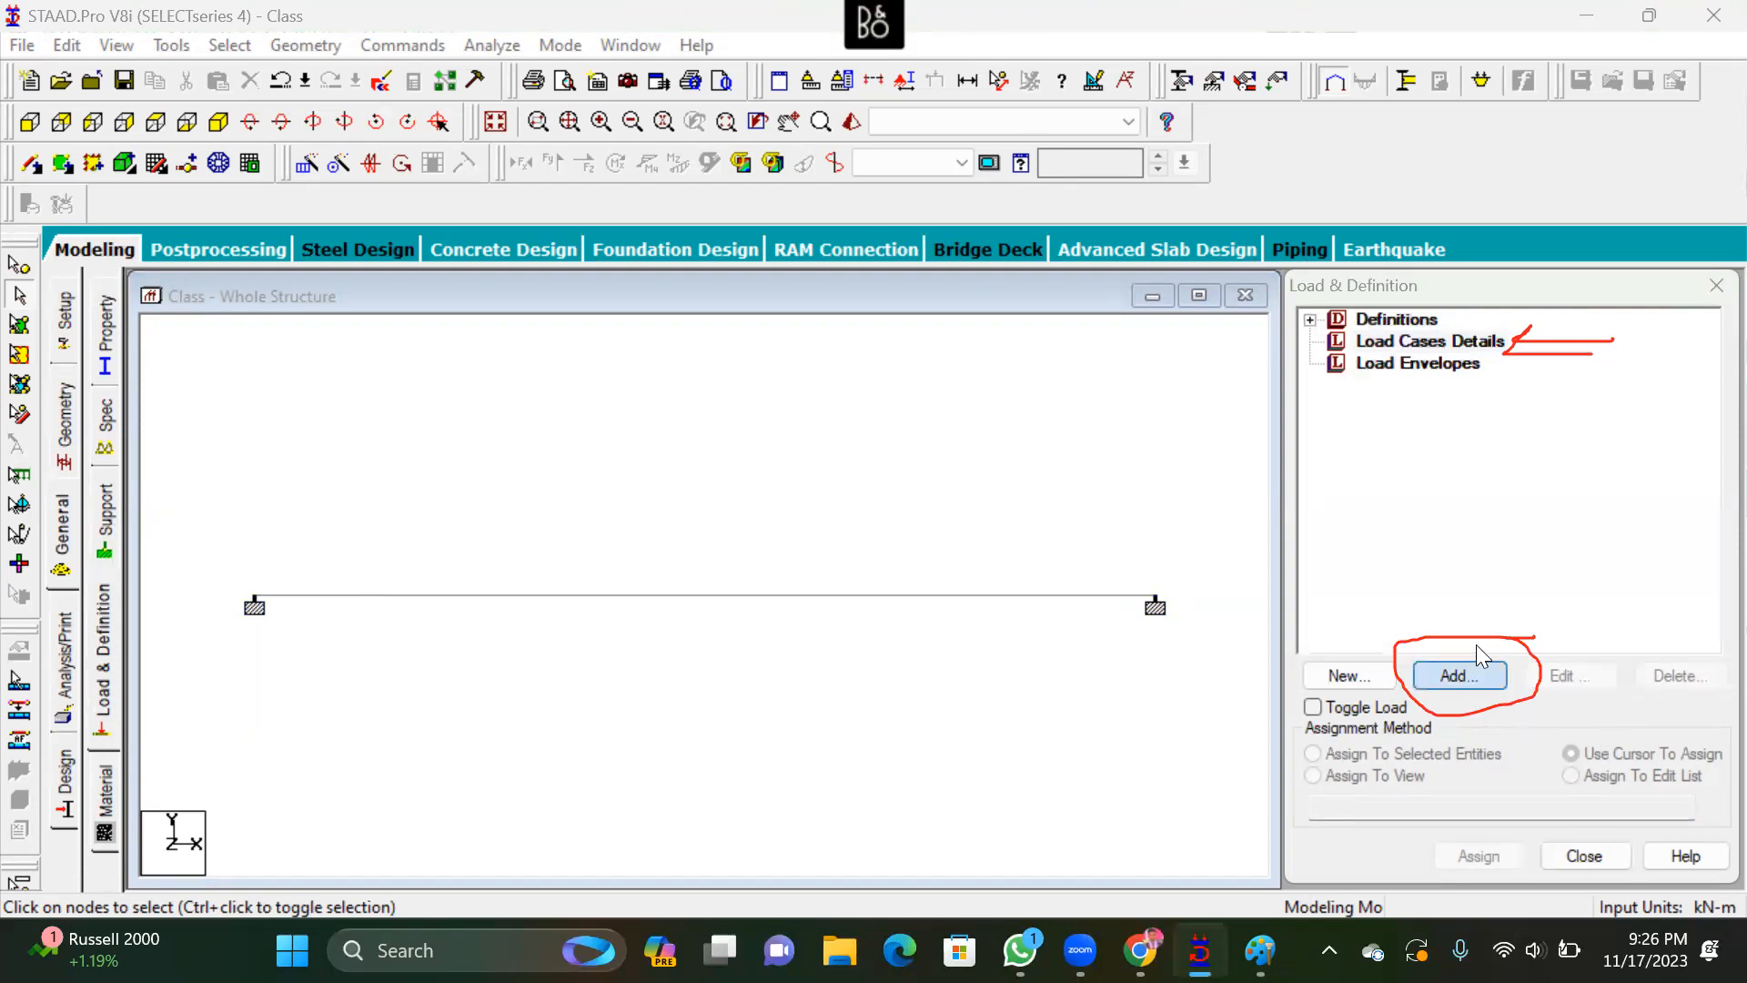
click(1463, 675)
Add primary load case 1 with loading type Dead and the title "Dead Load"
click(937, 315)
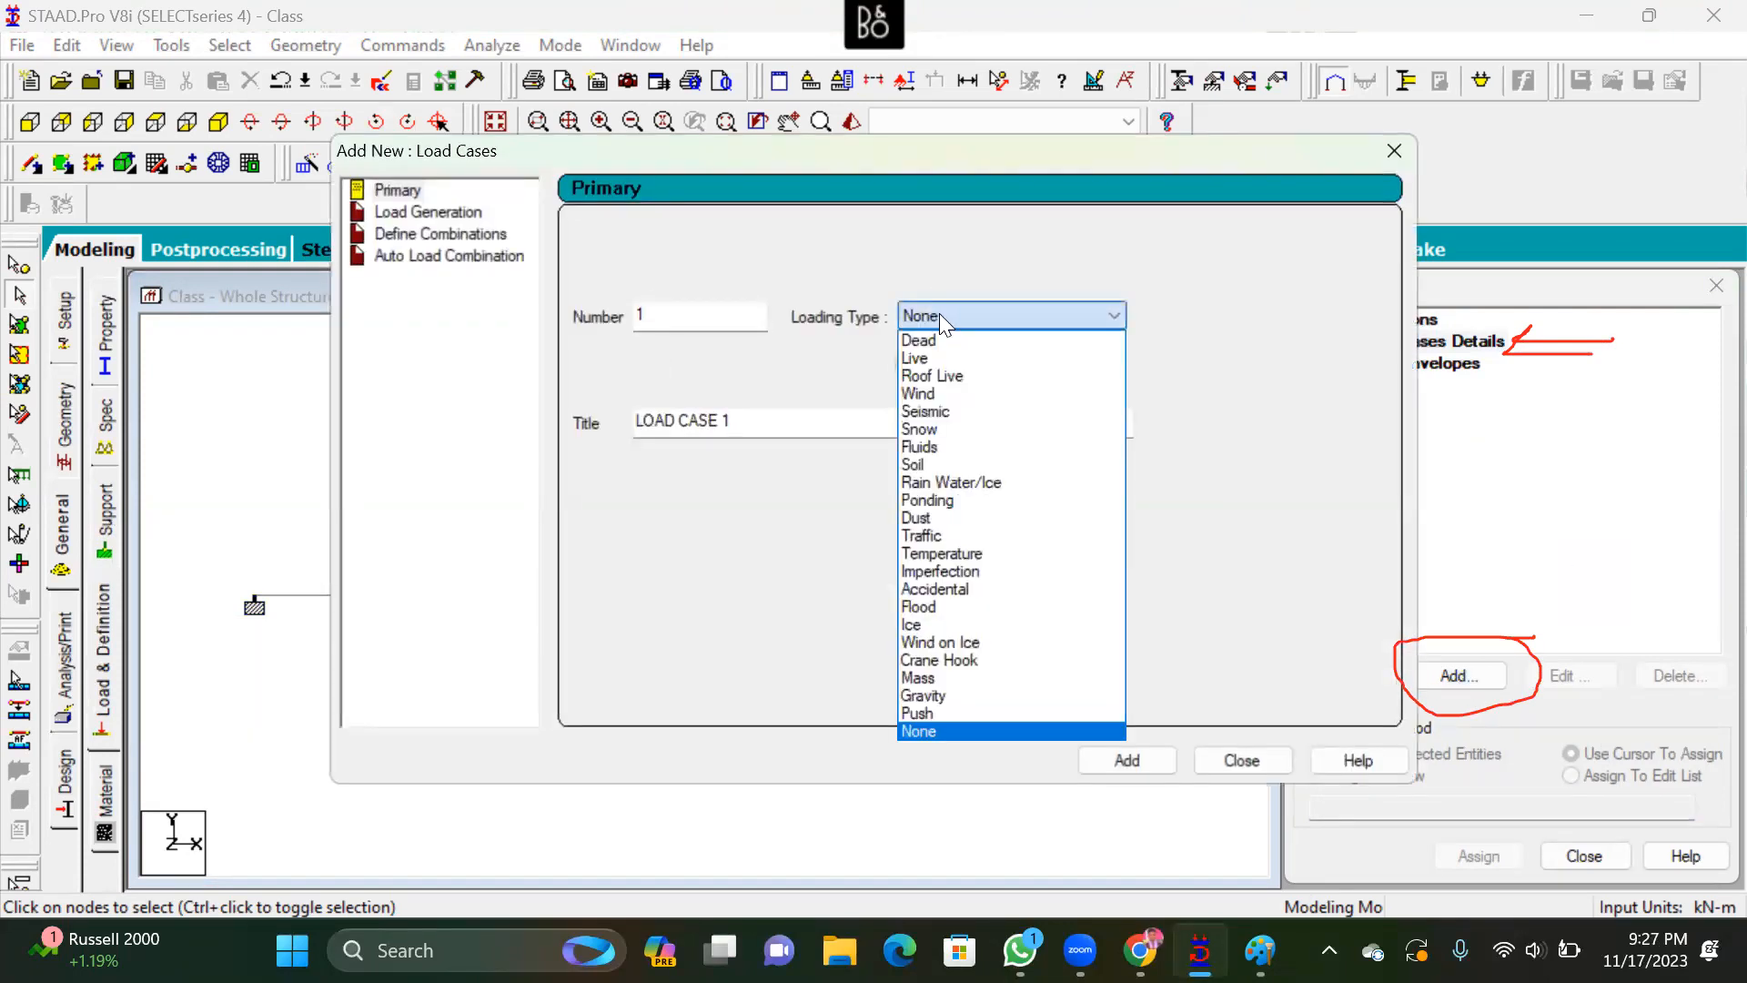
click(946, 341)
key(Tab)
text(Dead )
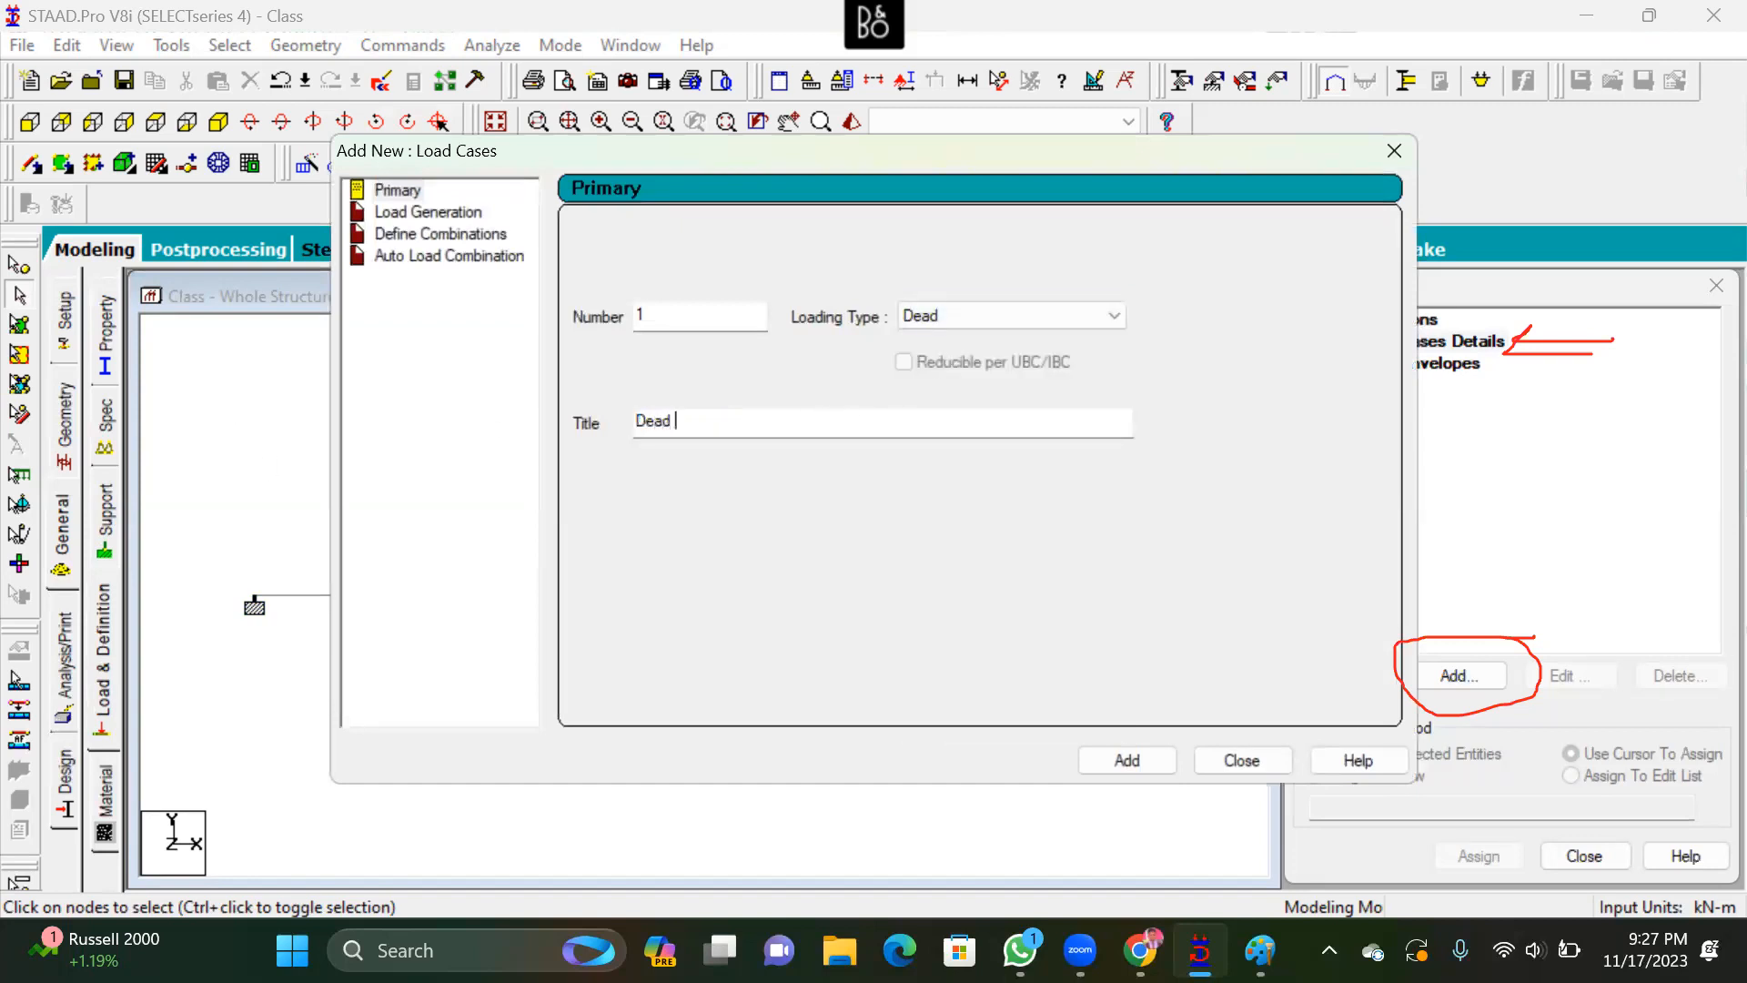
text(Load)
click(1141, 751)
click(991, 319)
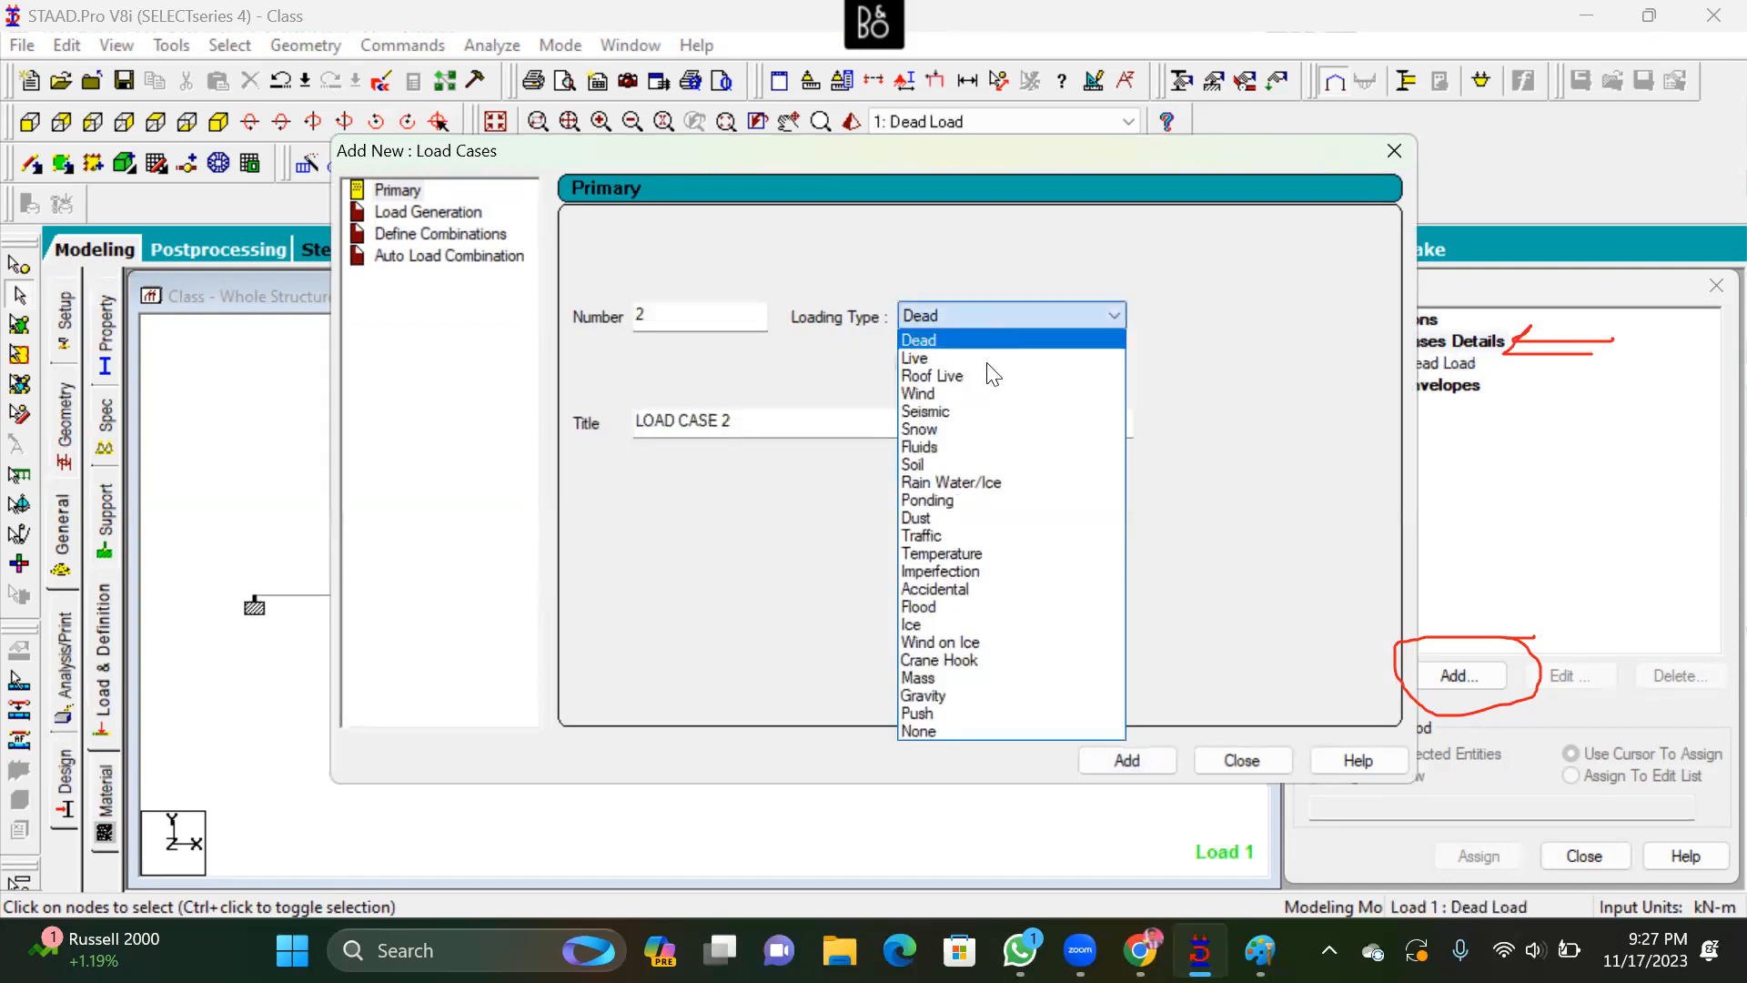
click(815, 325)
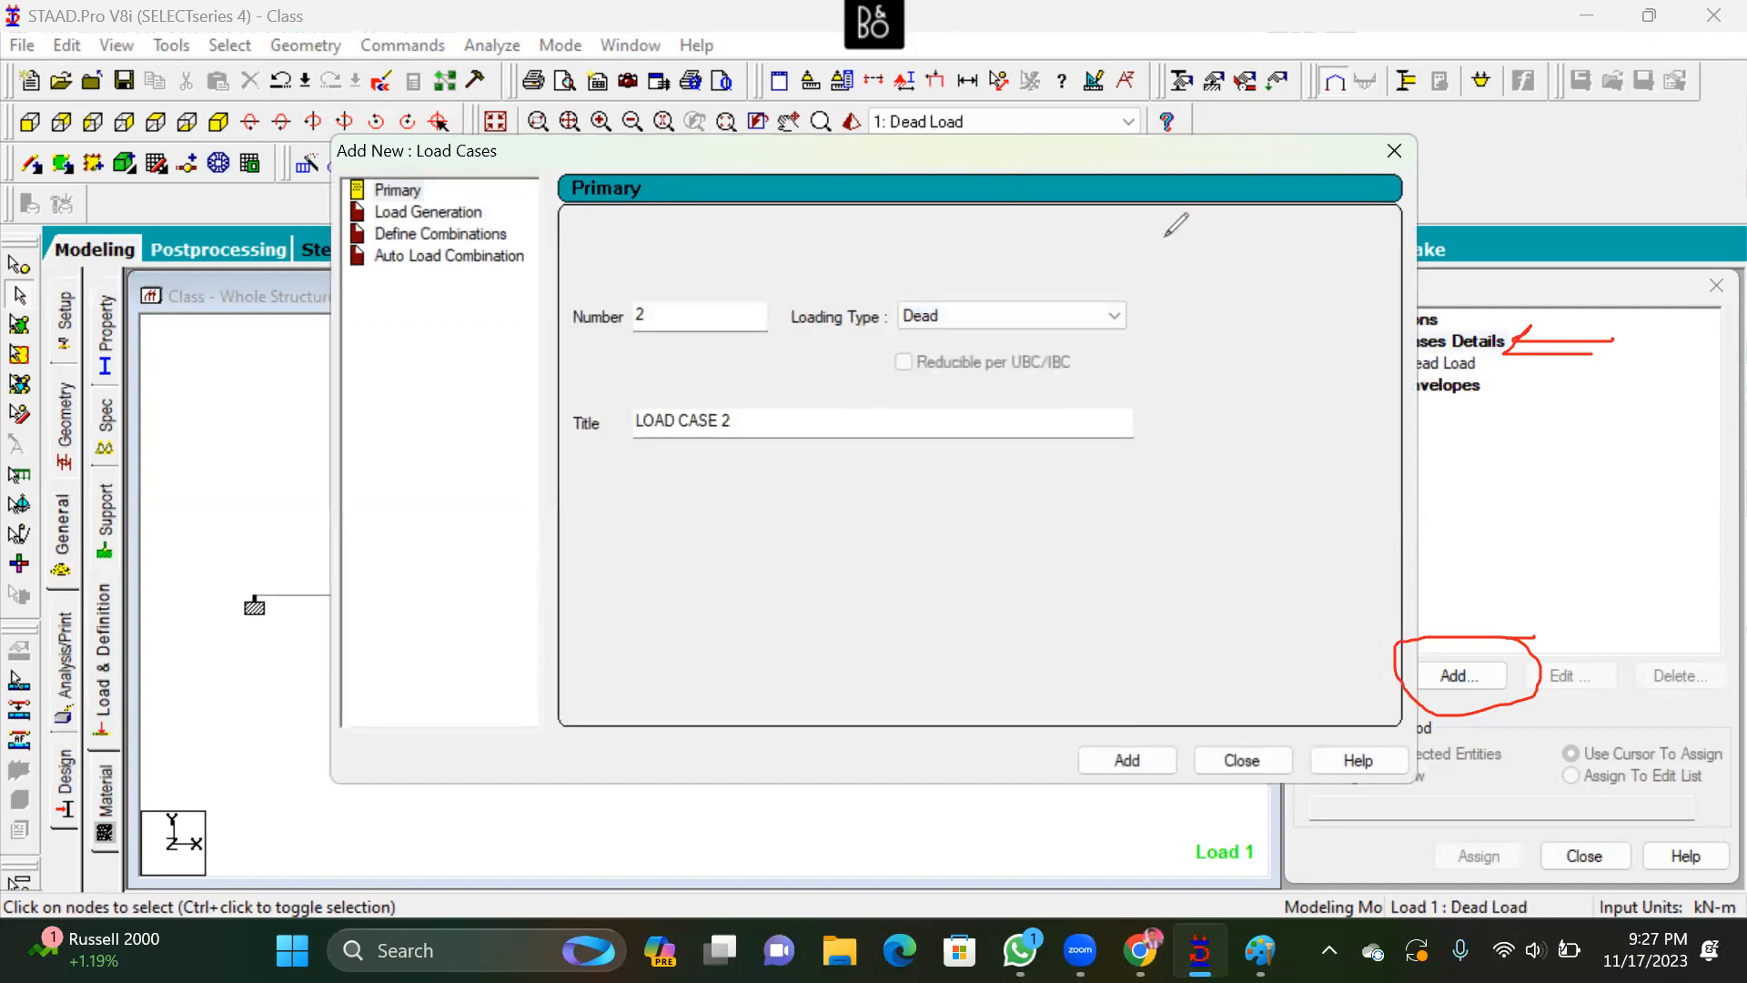
drag(1165, 260, 1128, 244)
drag(1028, 311, 1096, 285)
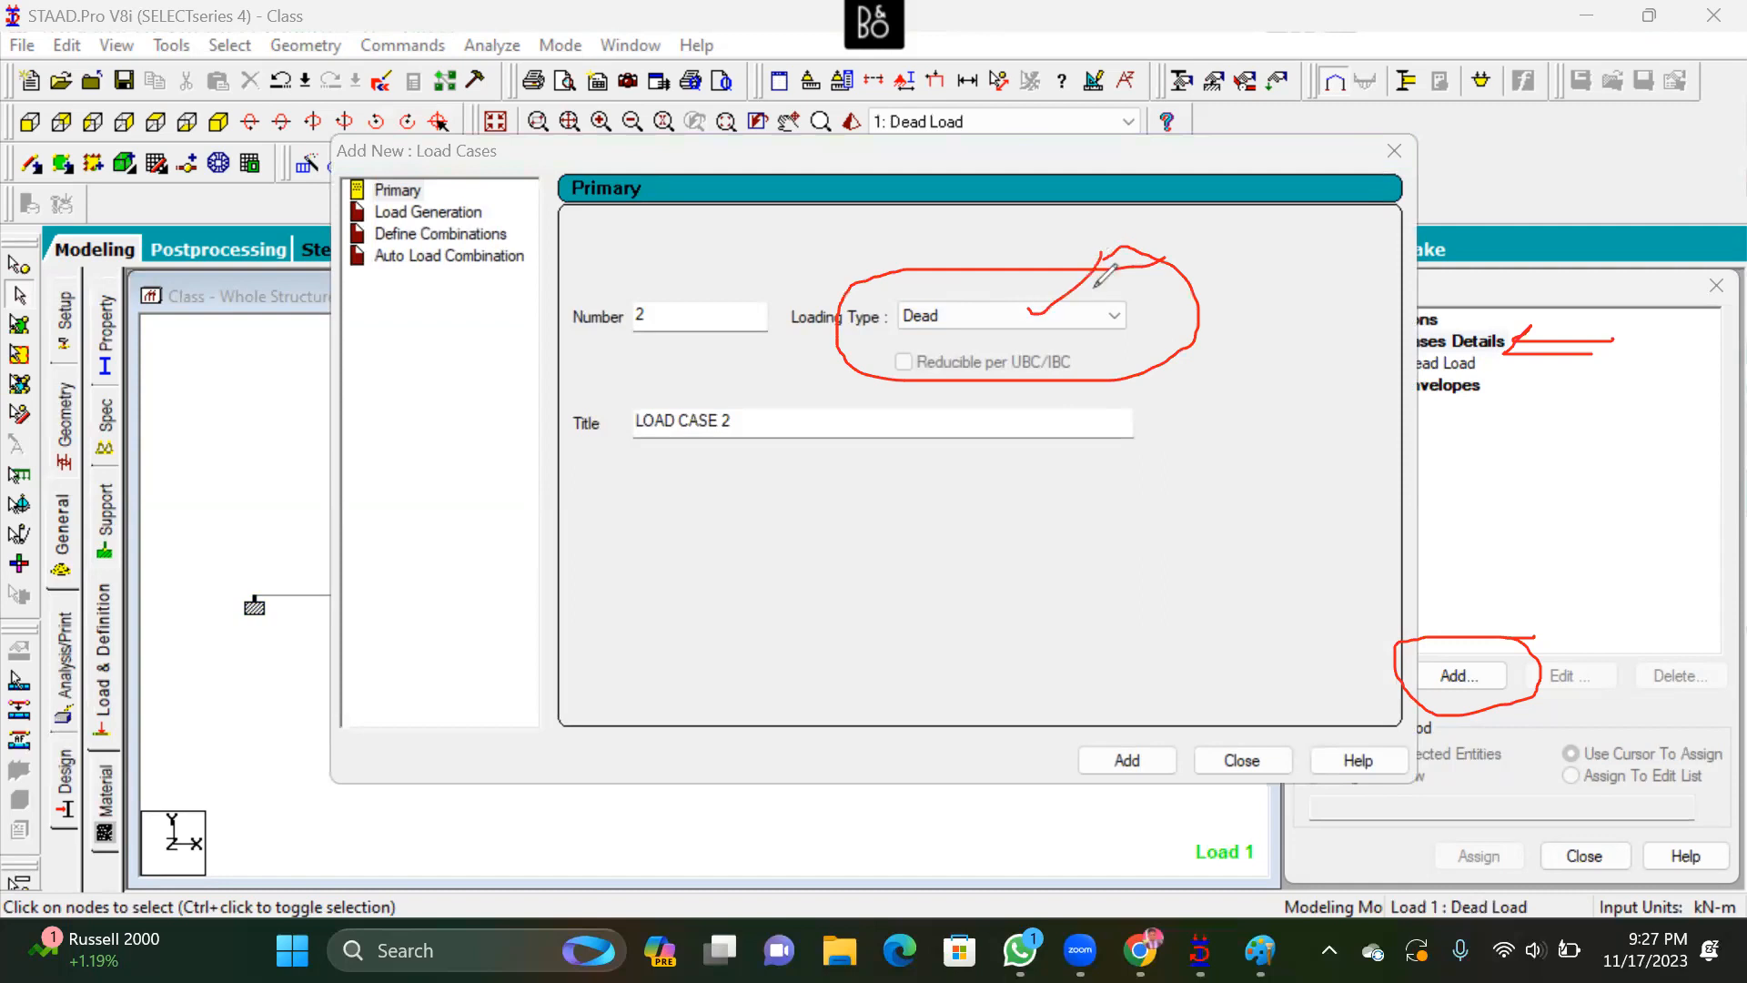
mouse_move(767, 412)
mouse_down()
mouse_move(766, 394)
mouse_move(672, 400)
mouse_move(830, 427)
mouse_move(746, 369)
mouse_up()
mouse_move(1151, 724)
mouse_down()
mouse_move(1132, 779)
mouse_move(1153, 721)
mouse_up()
drag(1134, 307, 1352, 246)
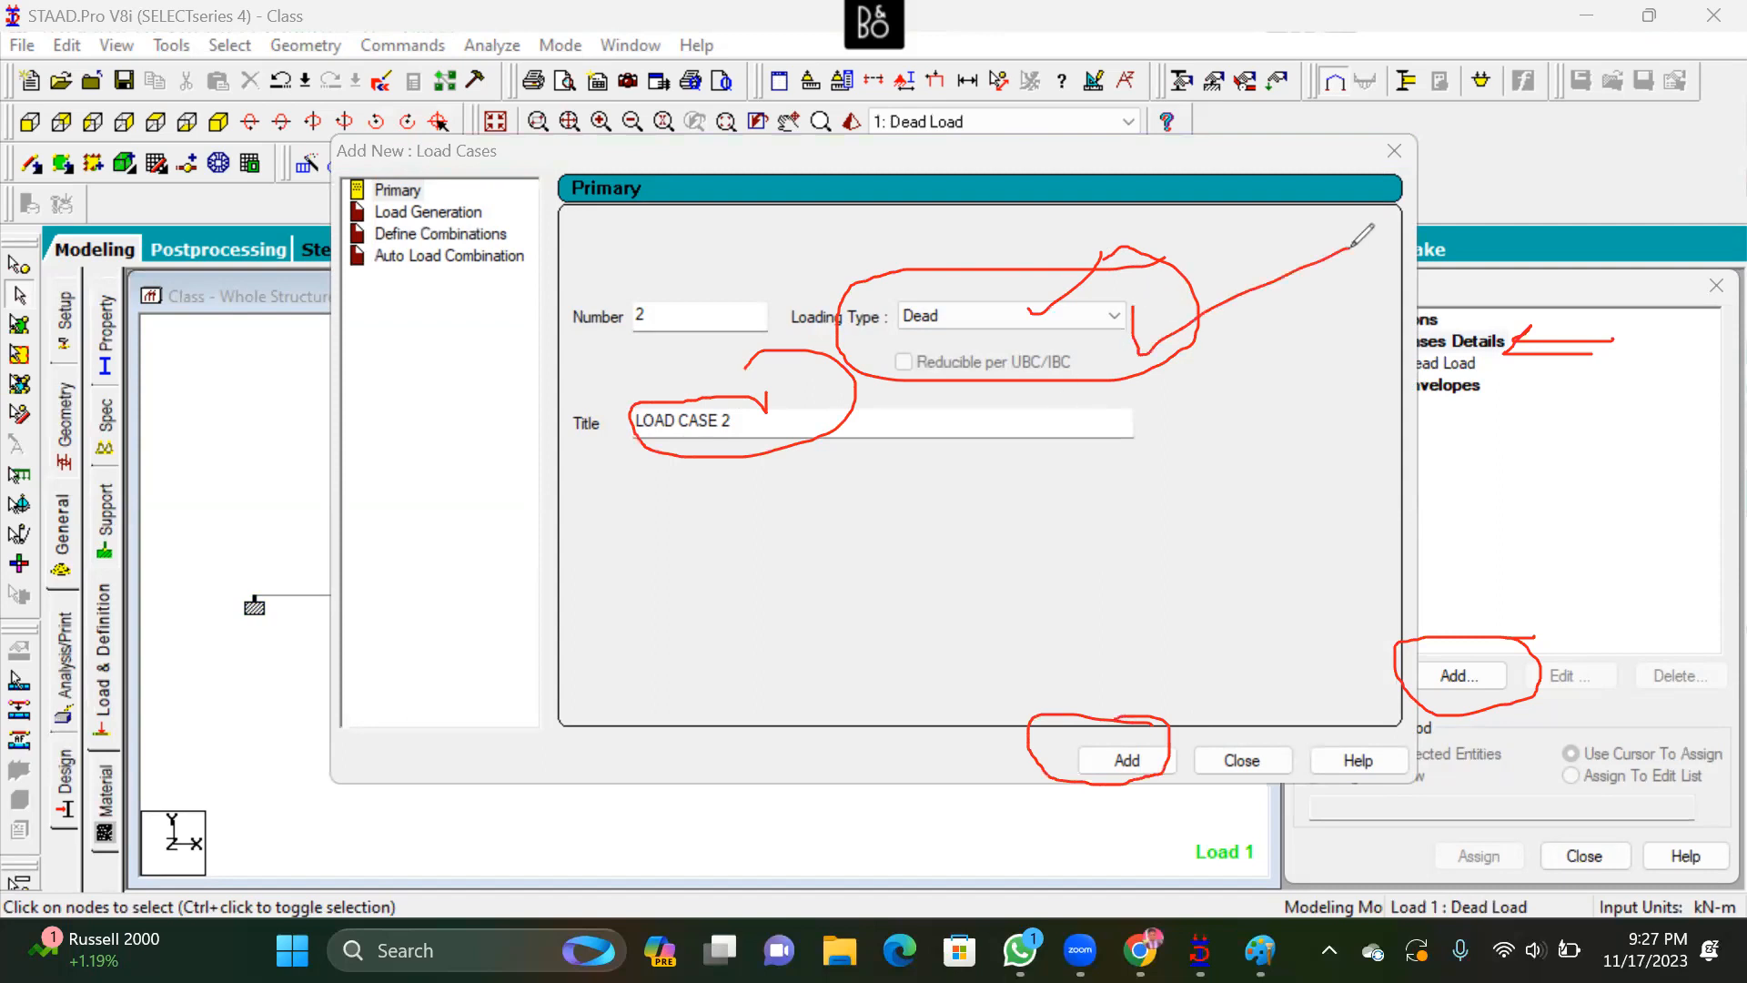
mouse_move(791, 426)
mouse_down()
mouse_move(813, 458)
mouse_move(1008, 364)
mouse_up()
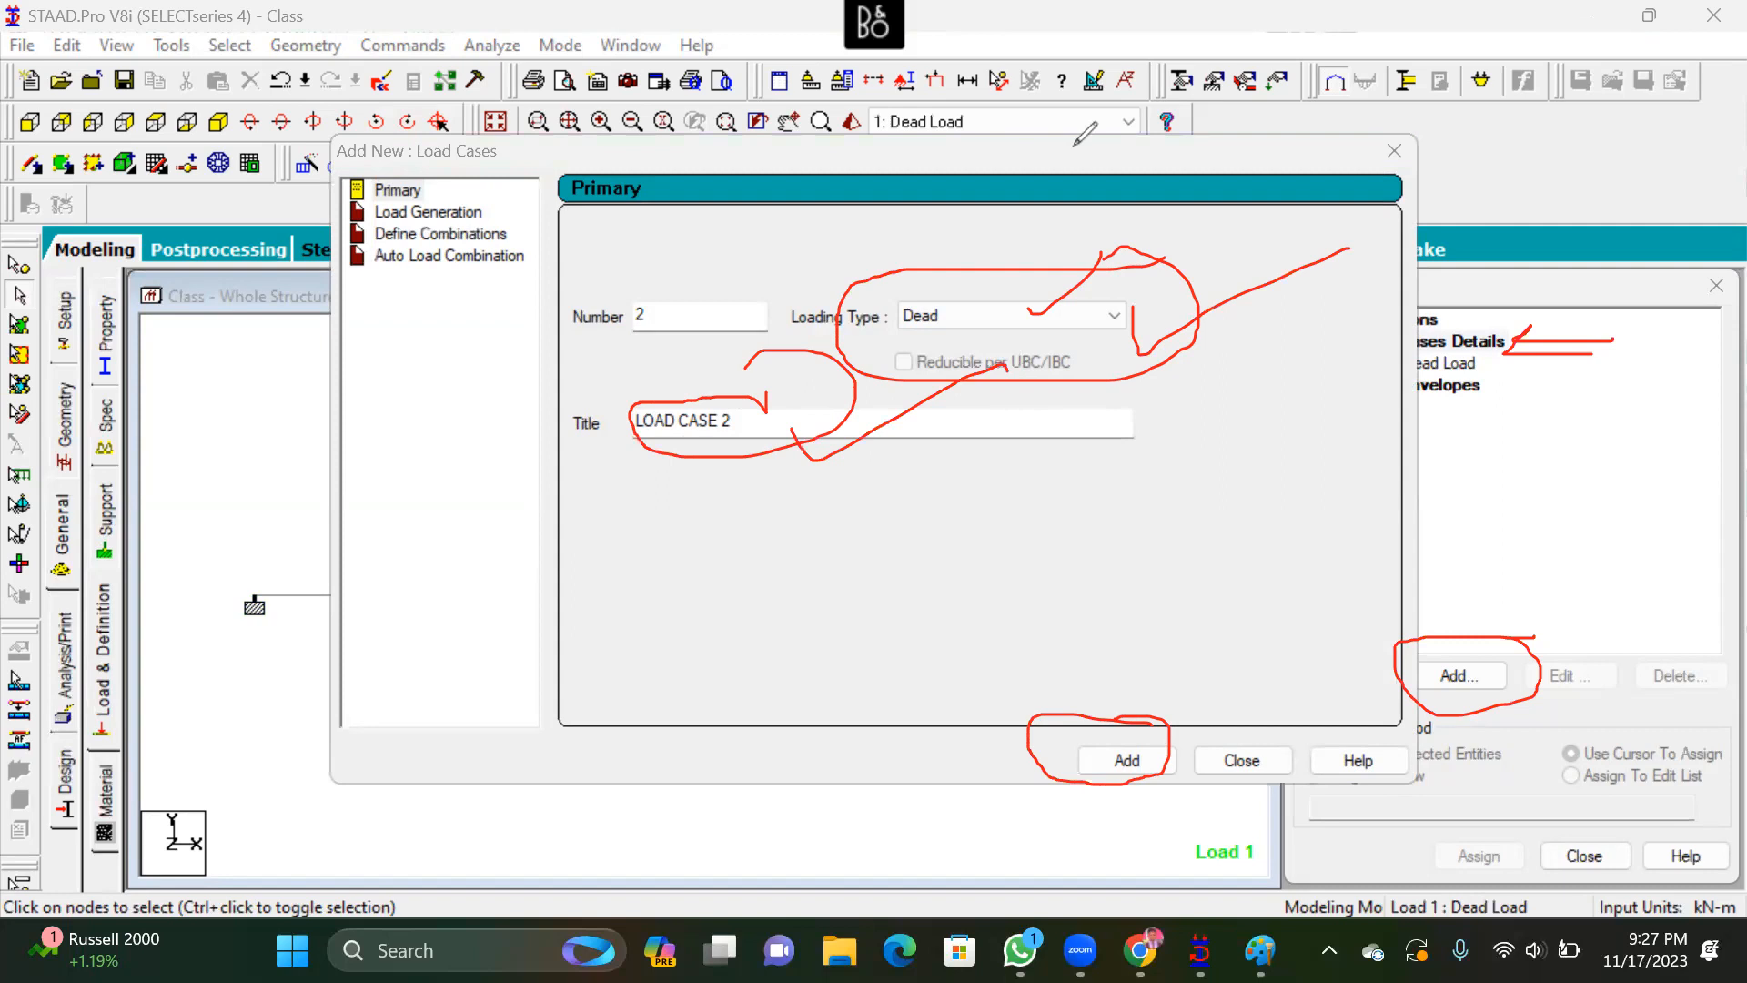
Add primary load case 2 with loading type Live and the title "Live Load", and finish adding load cases
click(93, 637)
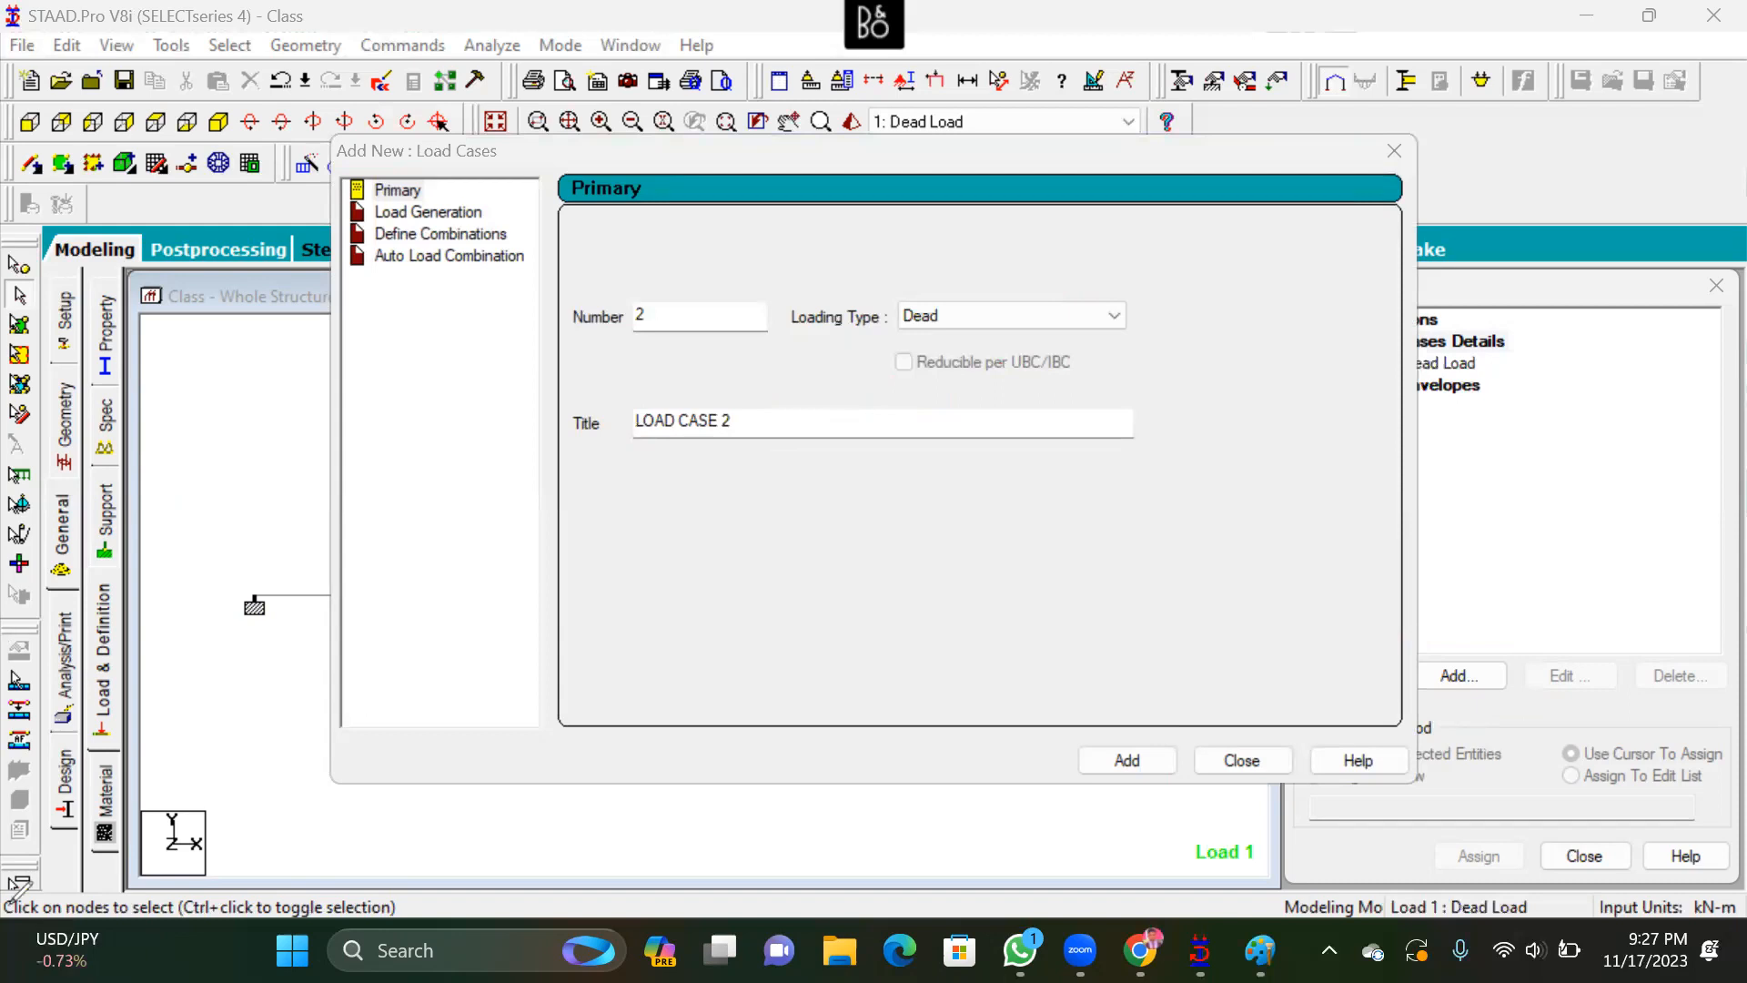
click(1090, 312)
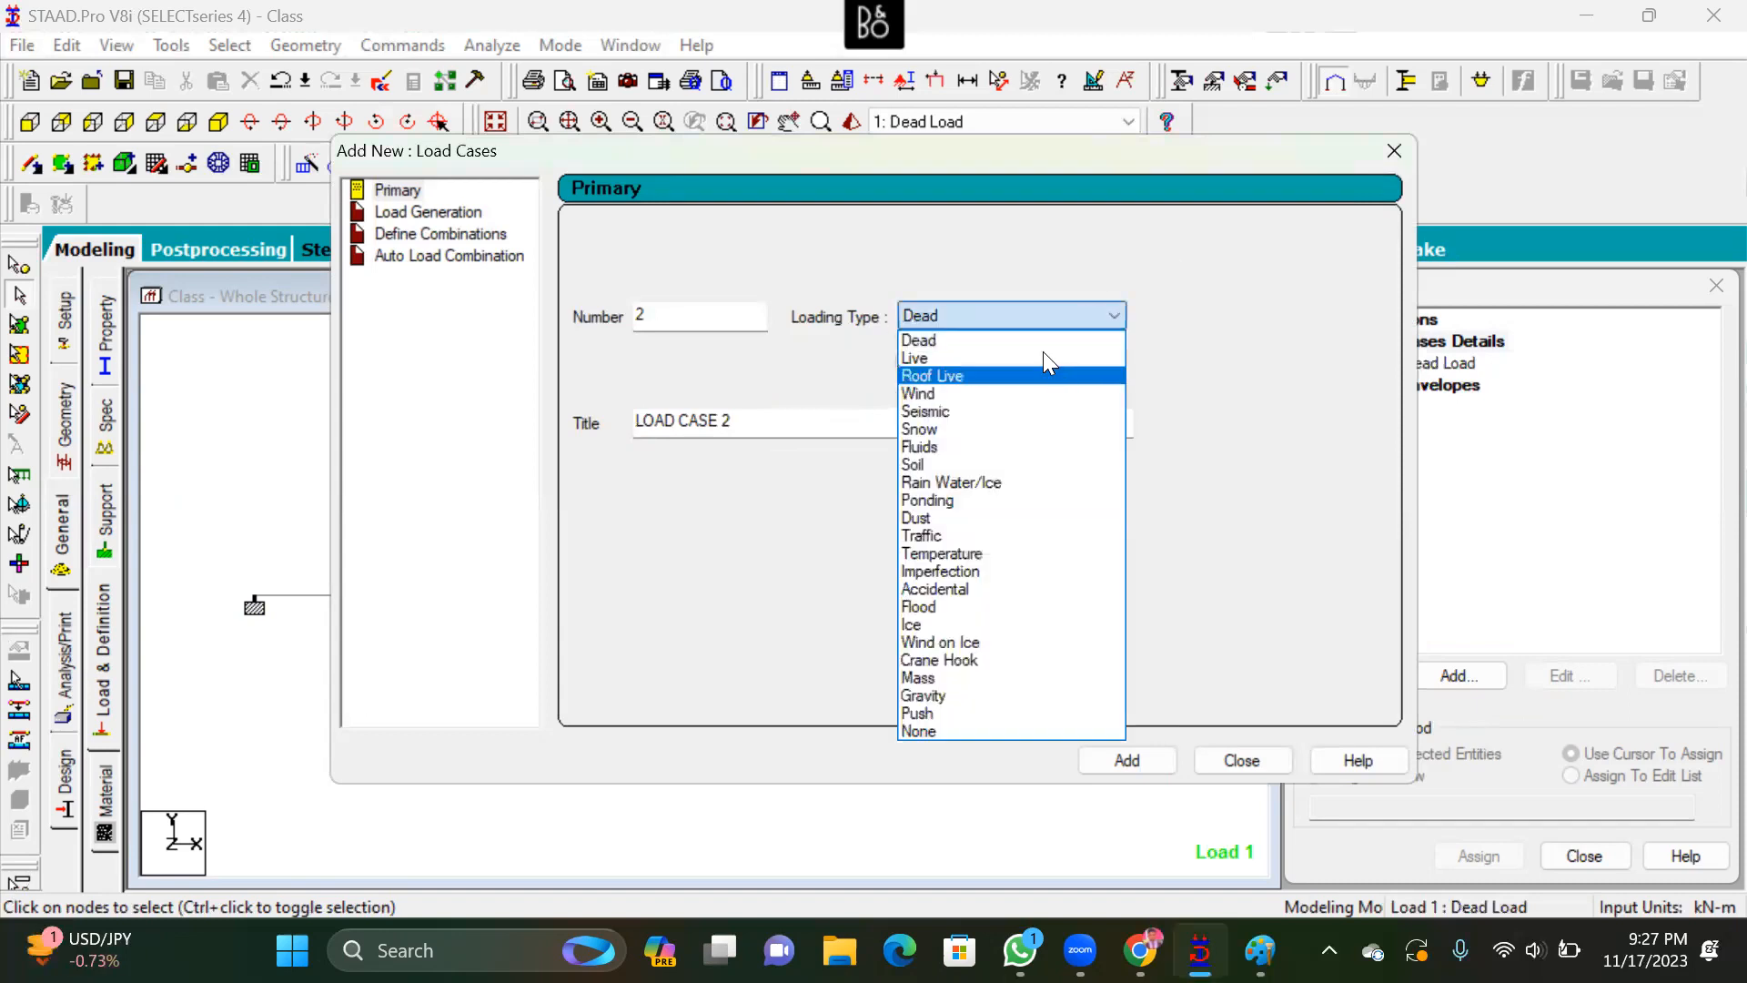
click(837, 400)
drag(822, 417, 597, 446)
drag(904, 433, 407, 428)
text(Li)
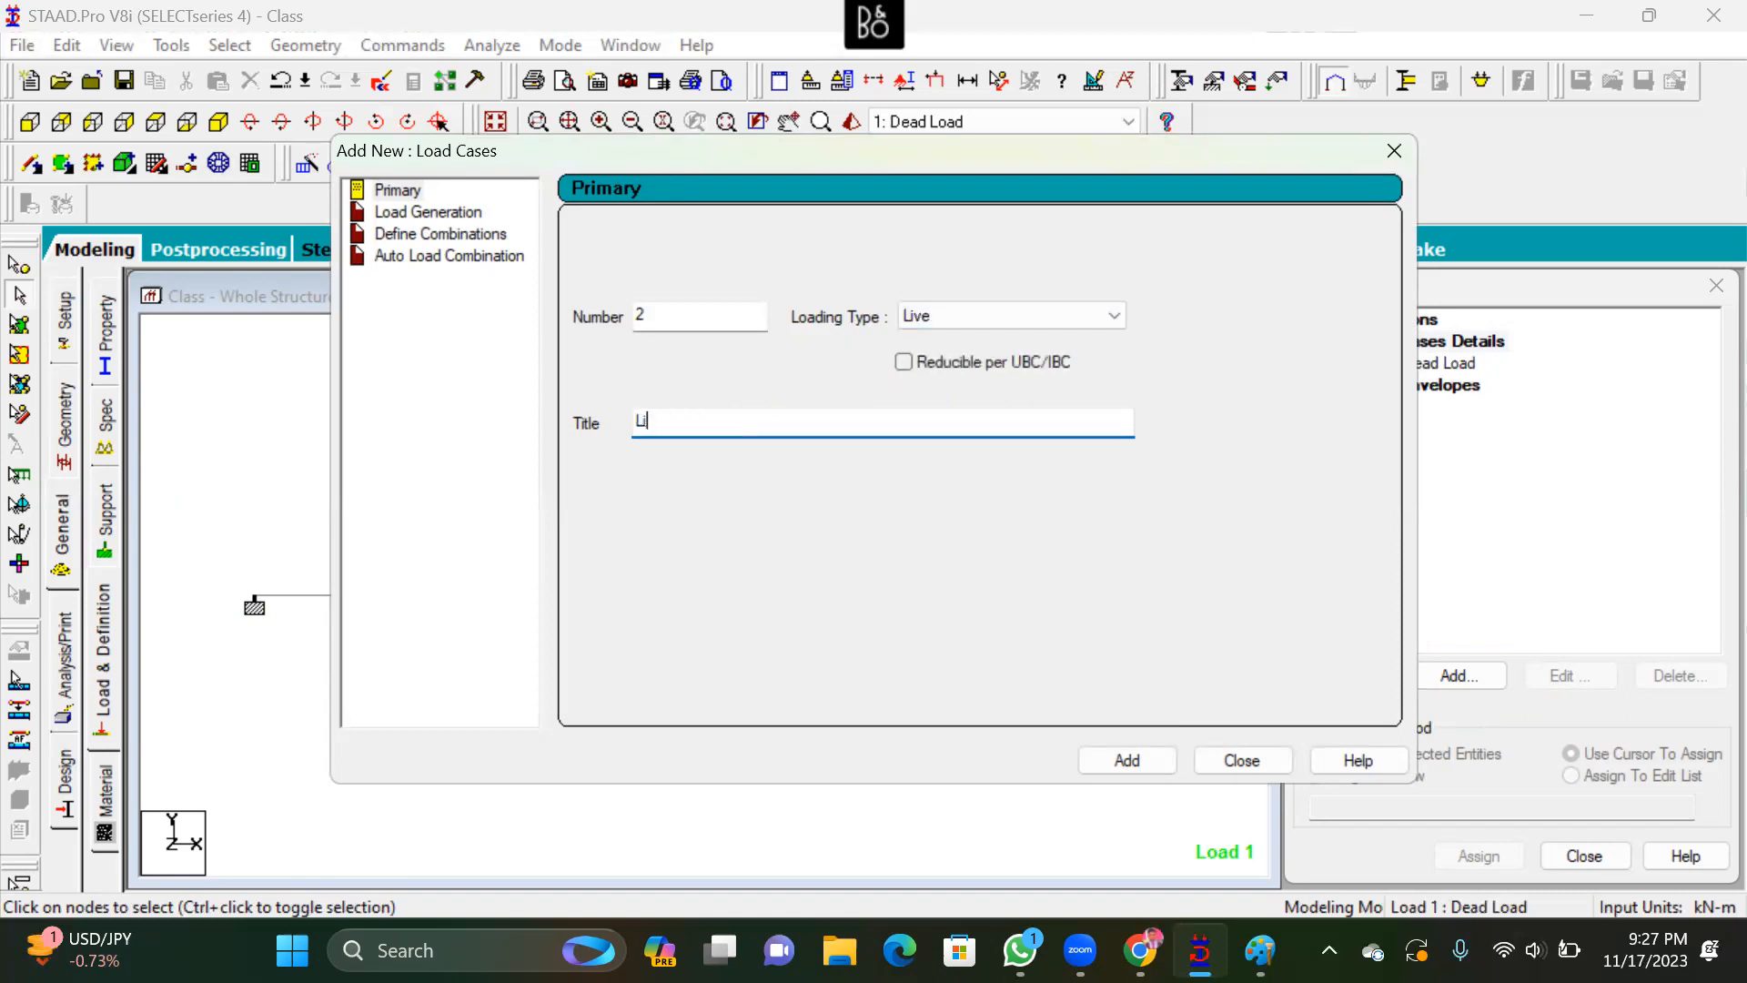
text(ve Load)
click(1154, 762)
click(1241, 758)
click(1436, 364)
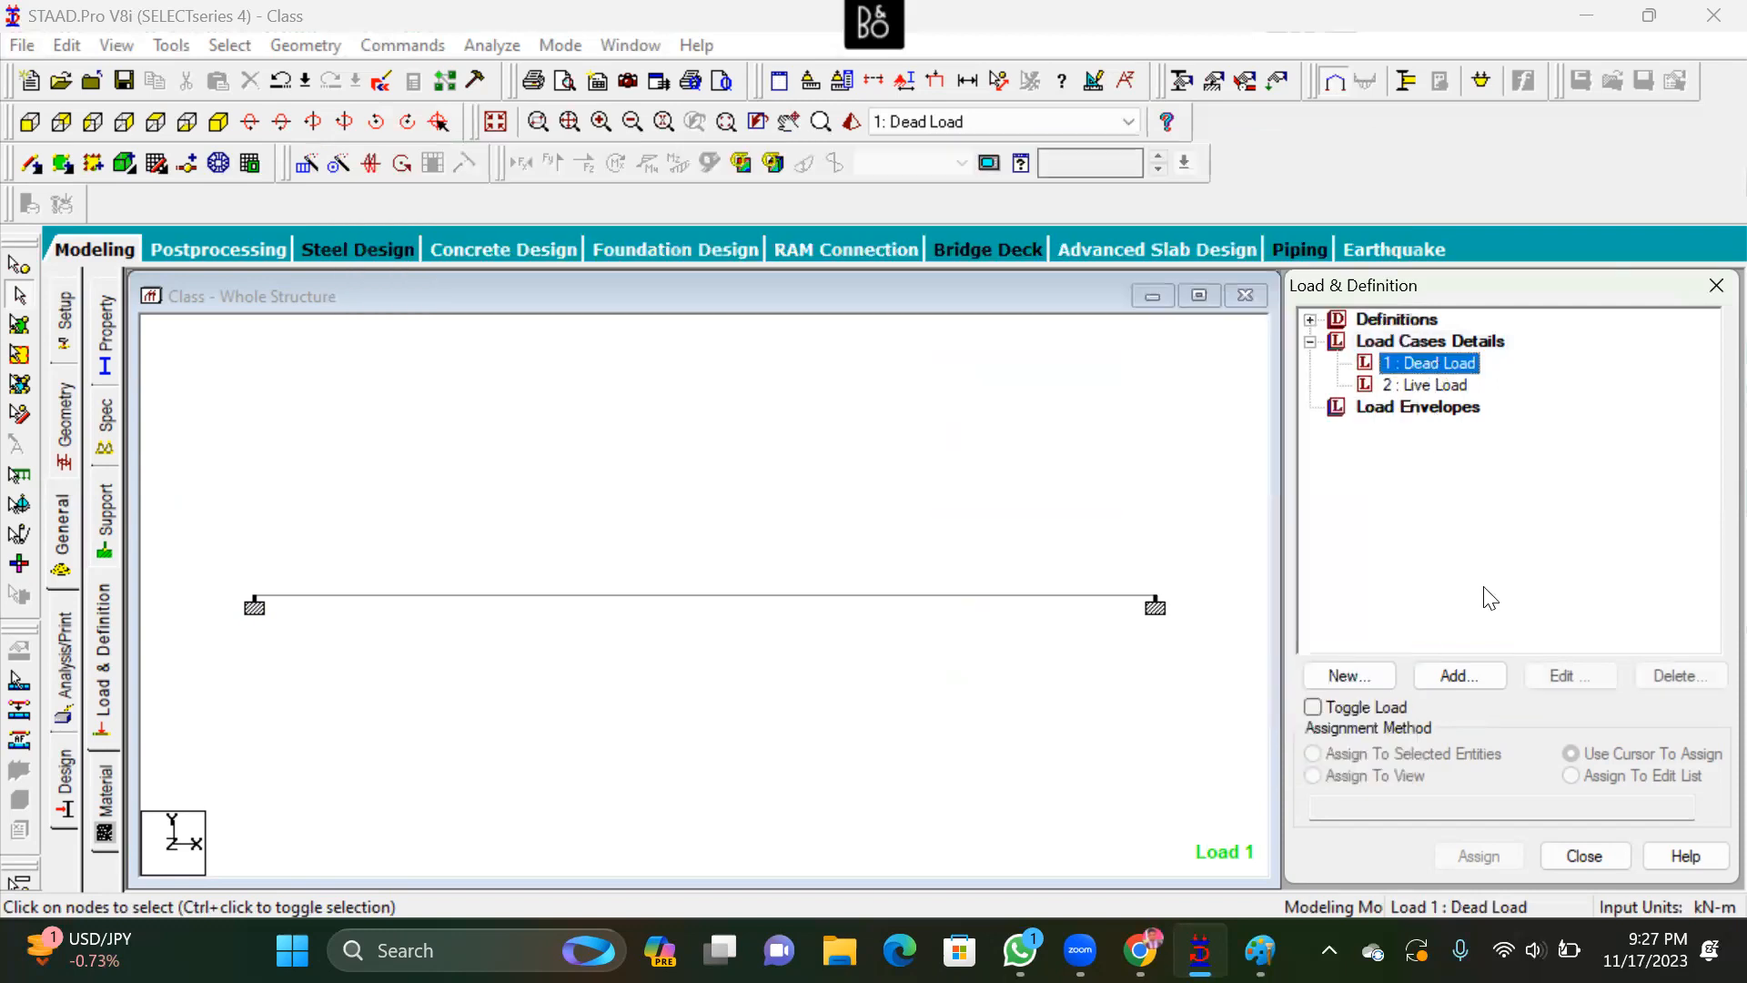
click(1480, 678)
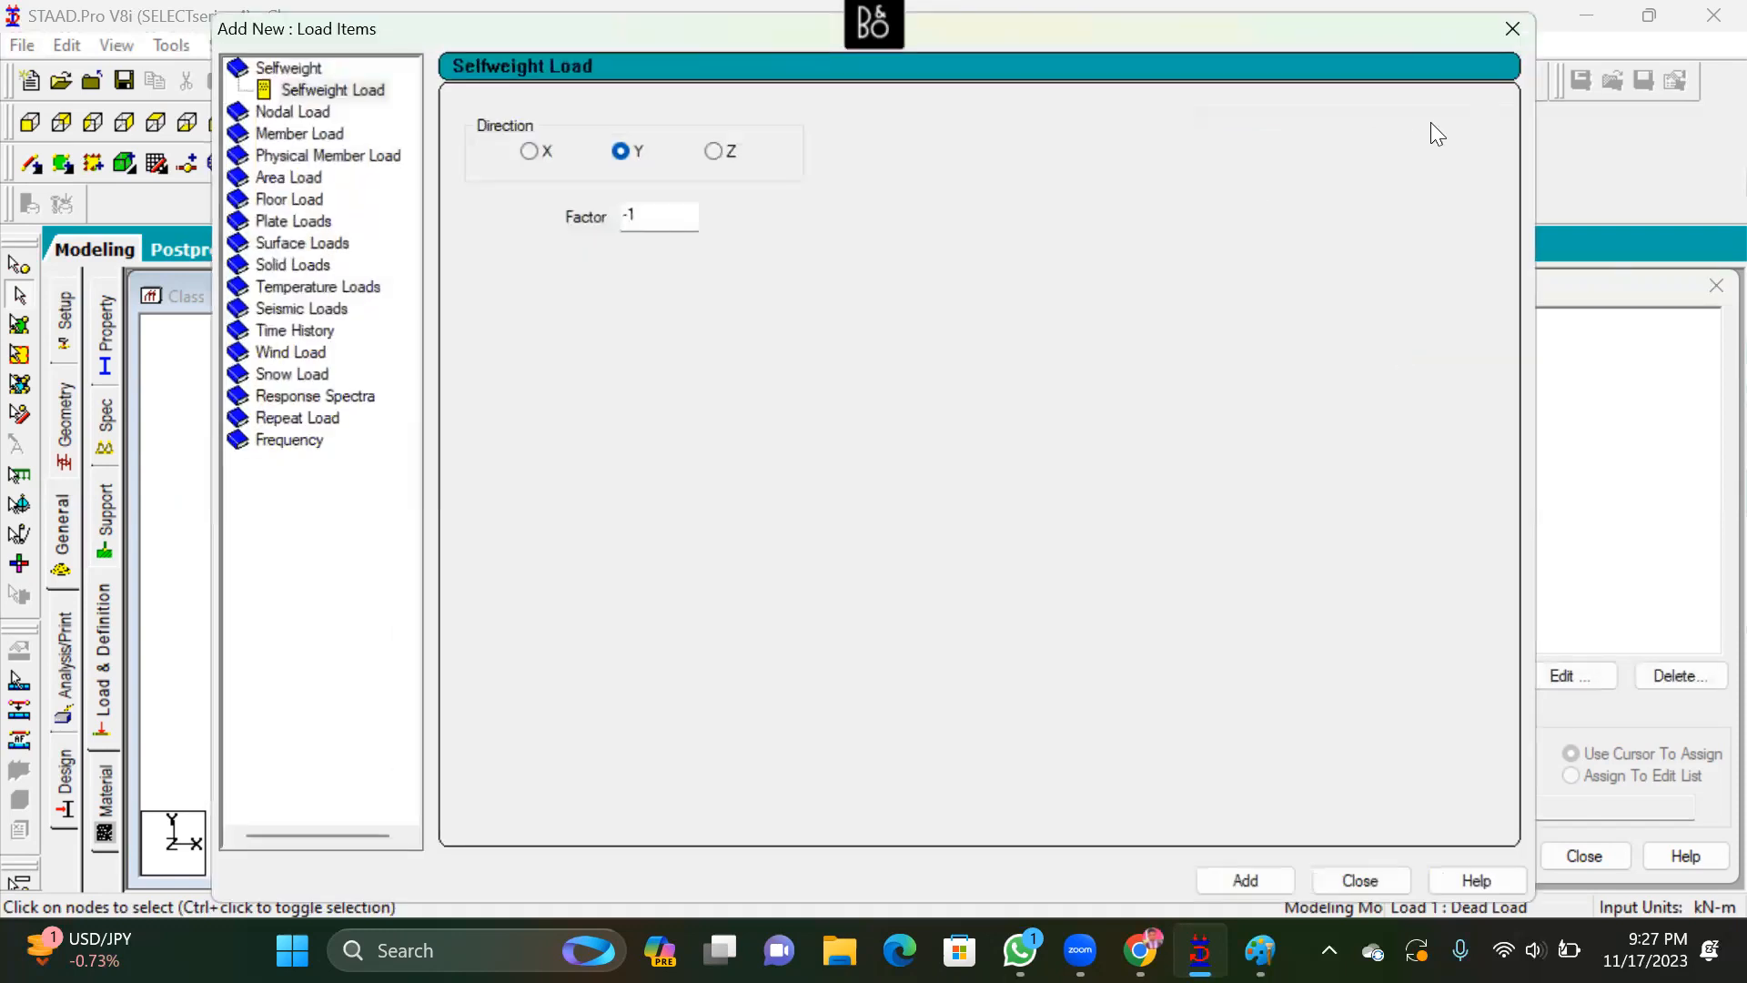
click(1512, 29)
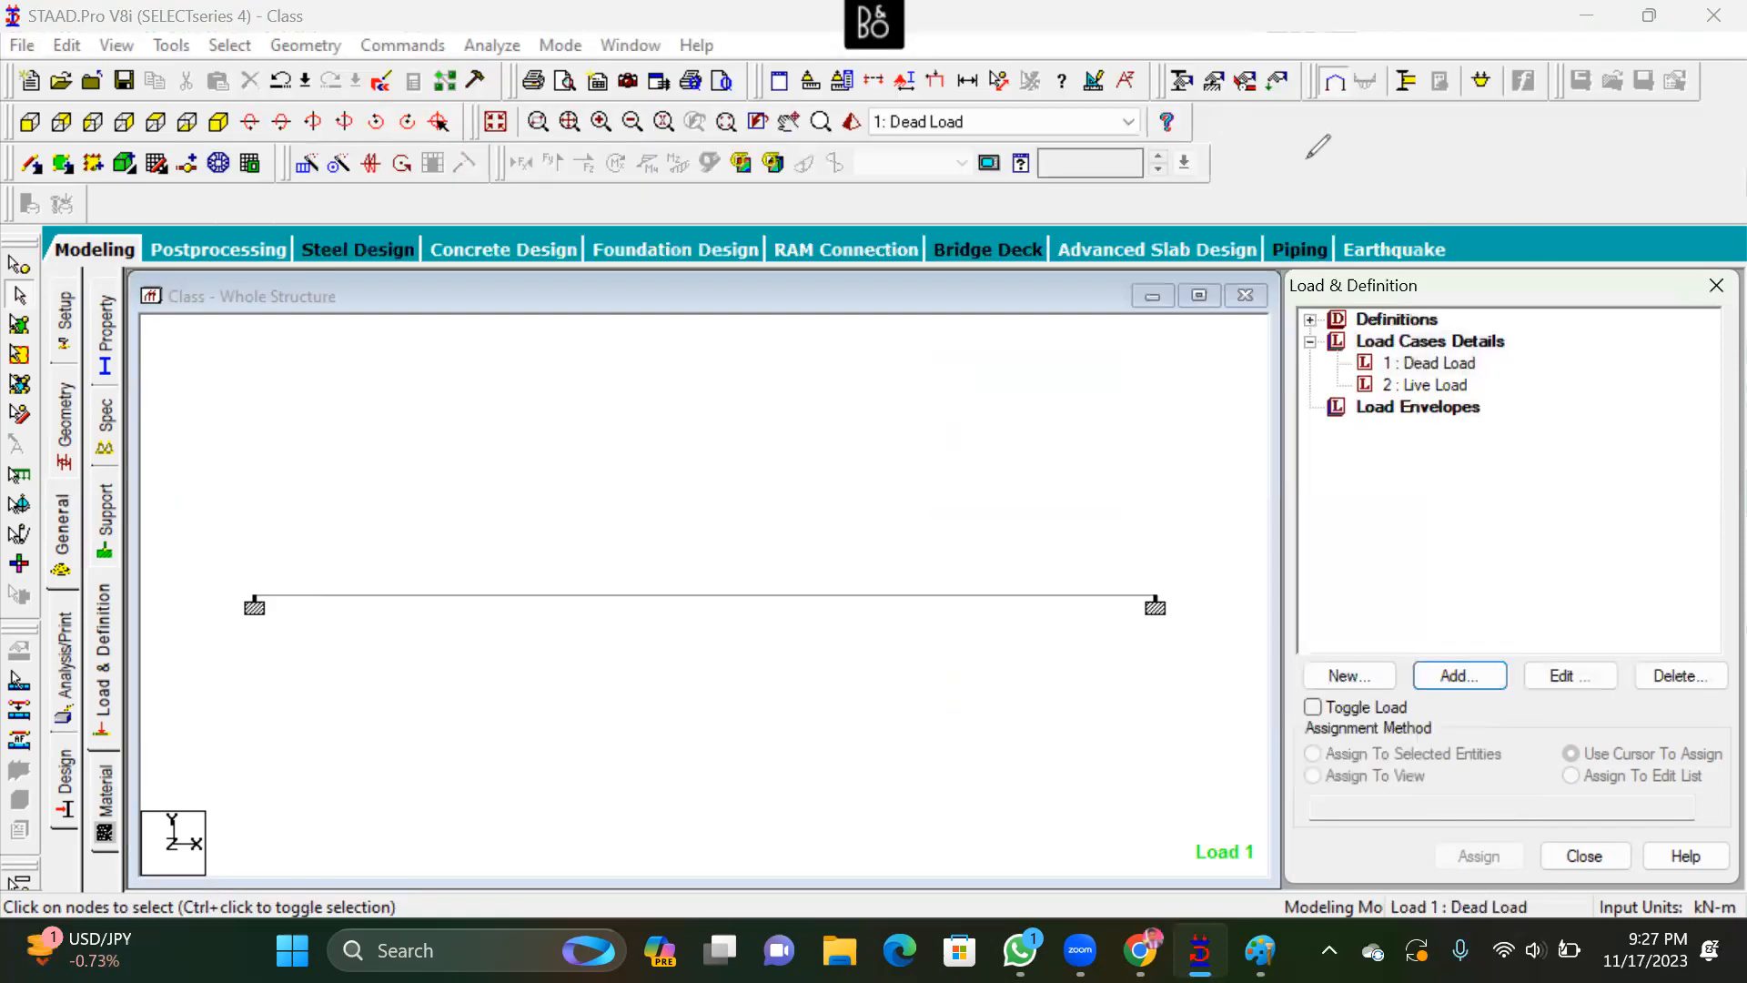
mouse_move(1493, 353)
mouse_down()
mouse_move(1558, 380)
mouse_move(1456, 387)
mouse_move(1542, 326)
mouse_up()
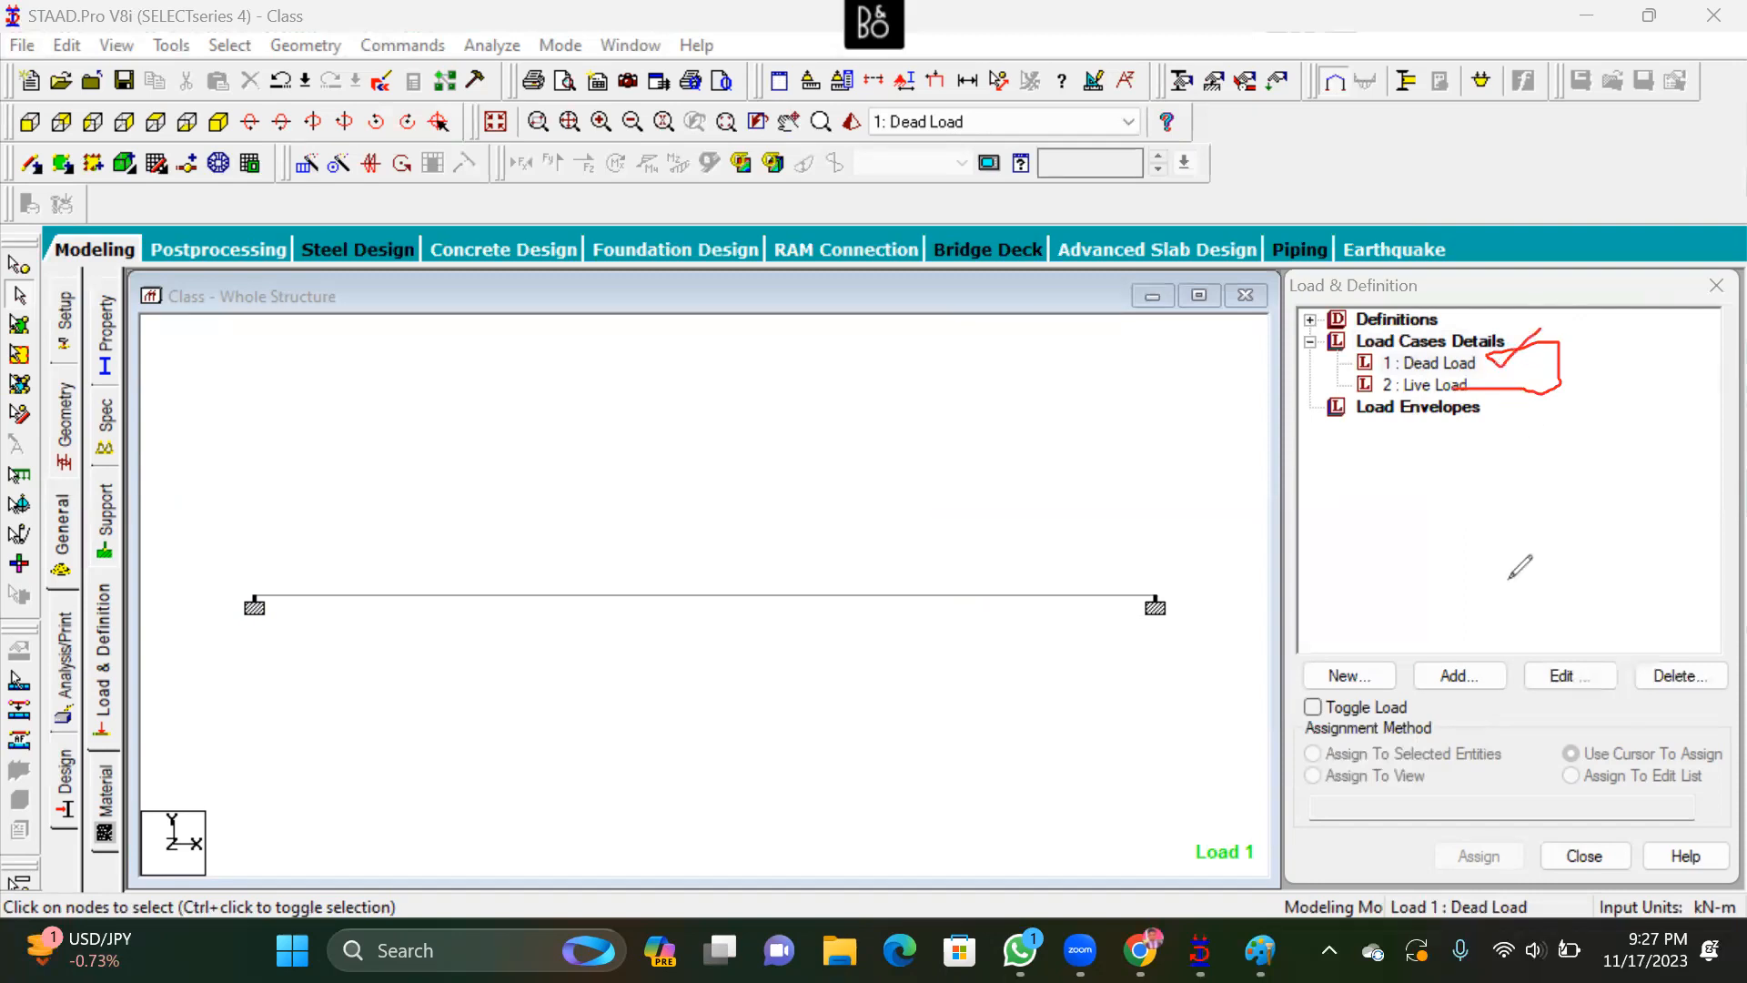
mouse_move(1475, 652)
mouse_down()
mouse_move(1442, 714)
mouse_move(1529, 642)
mouse_move(1419, 651)
mouse_up()
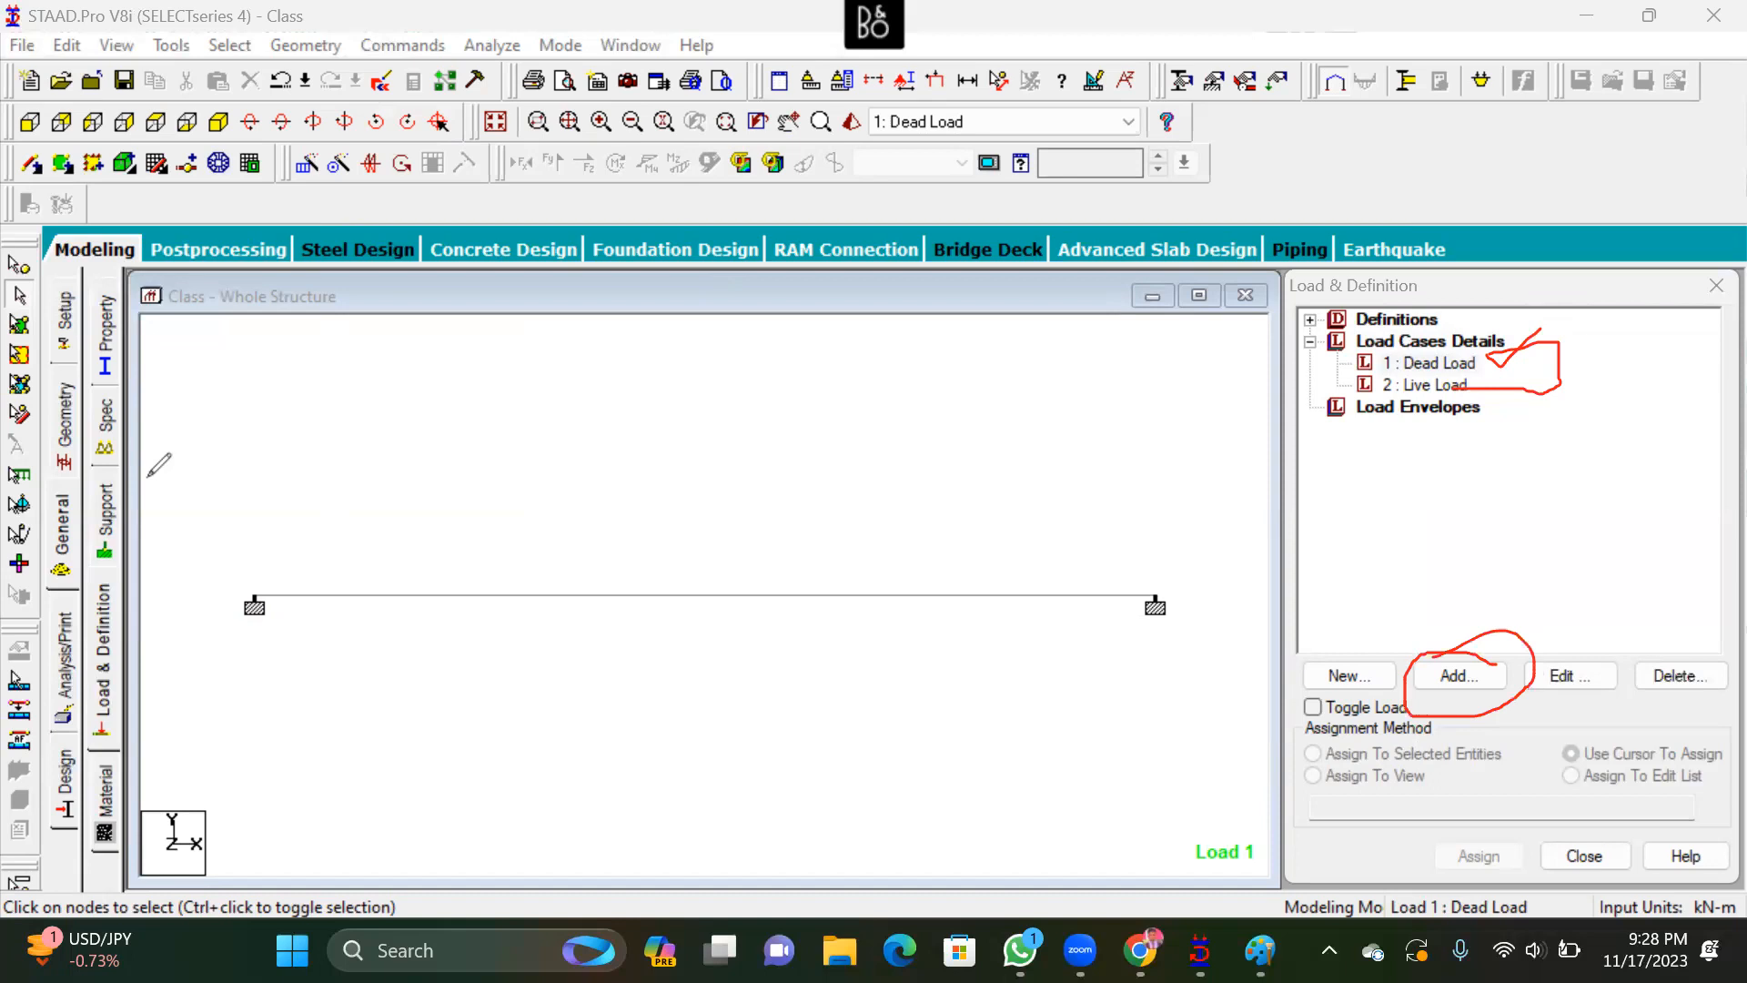
key(Escape)
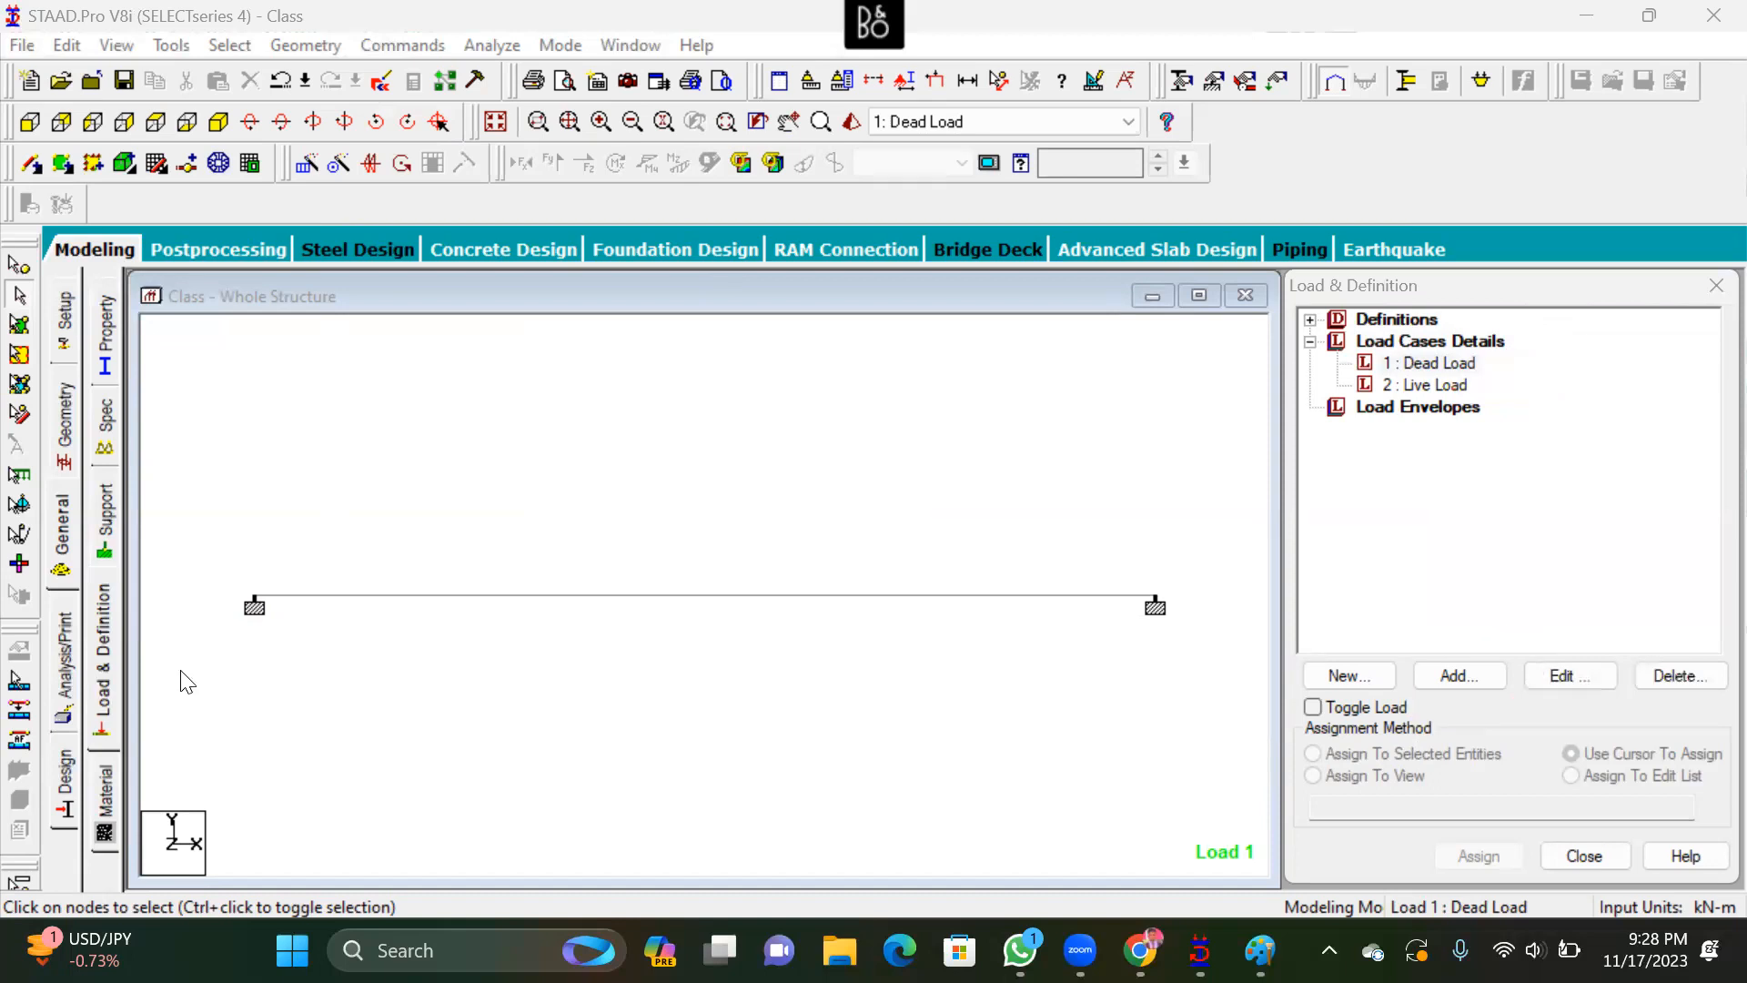
Switch to Paint and start a new blank canvas, discarding the unsaved sketch
click(1260, 950)
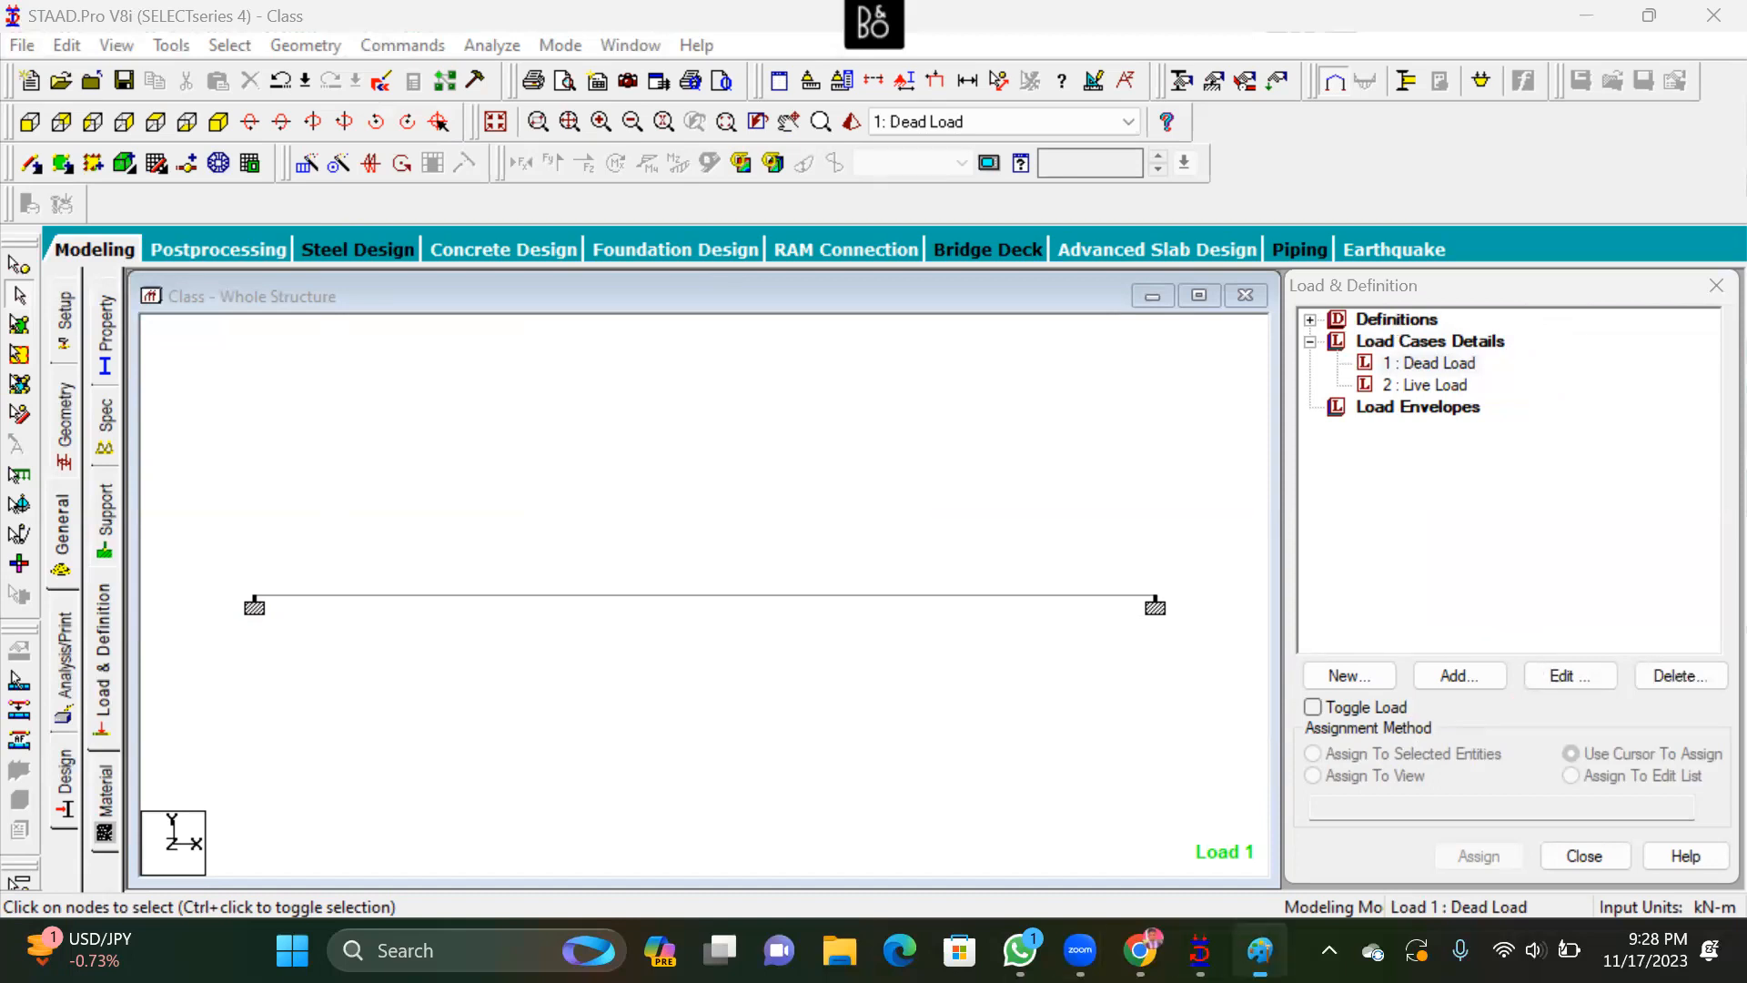
scroll(955, 448, down, 1)
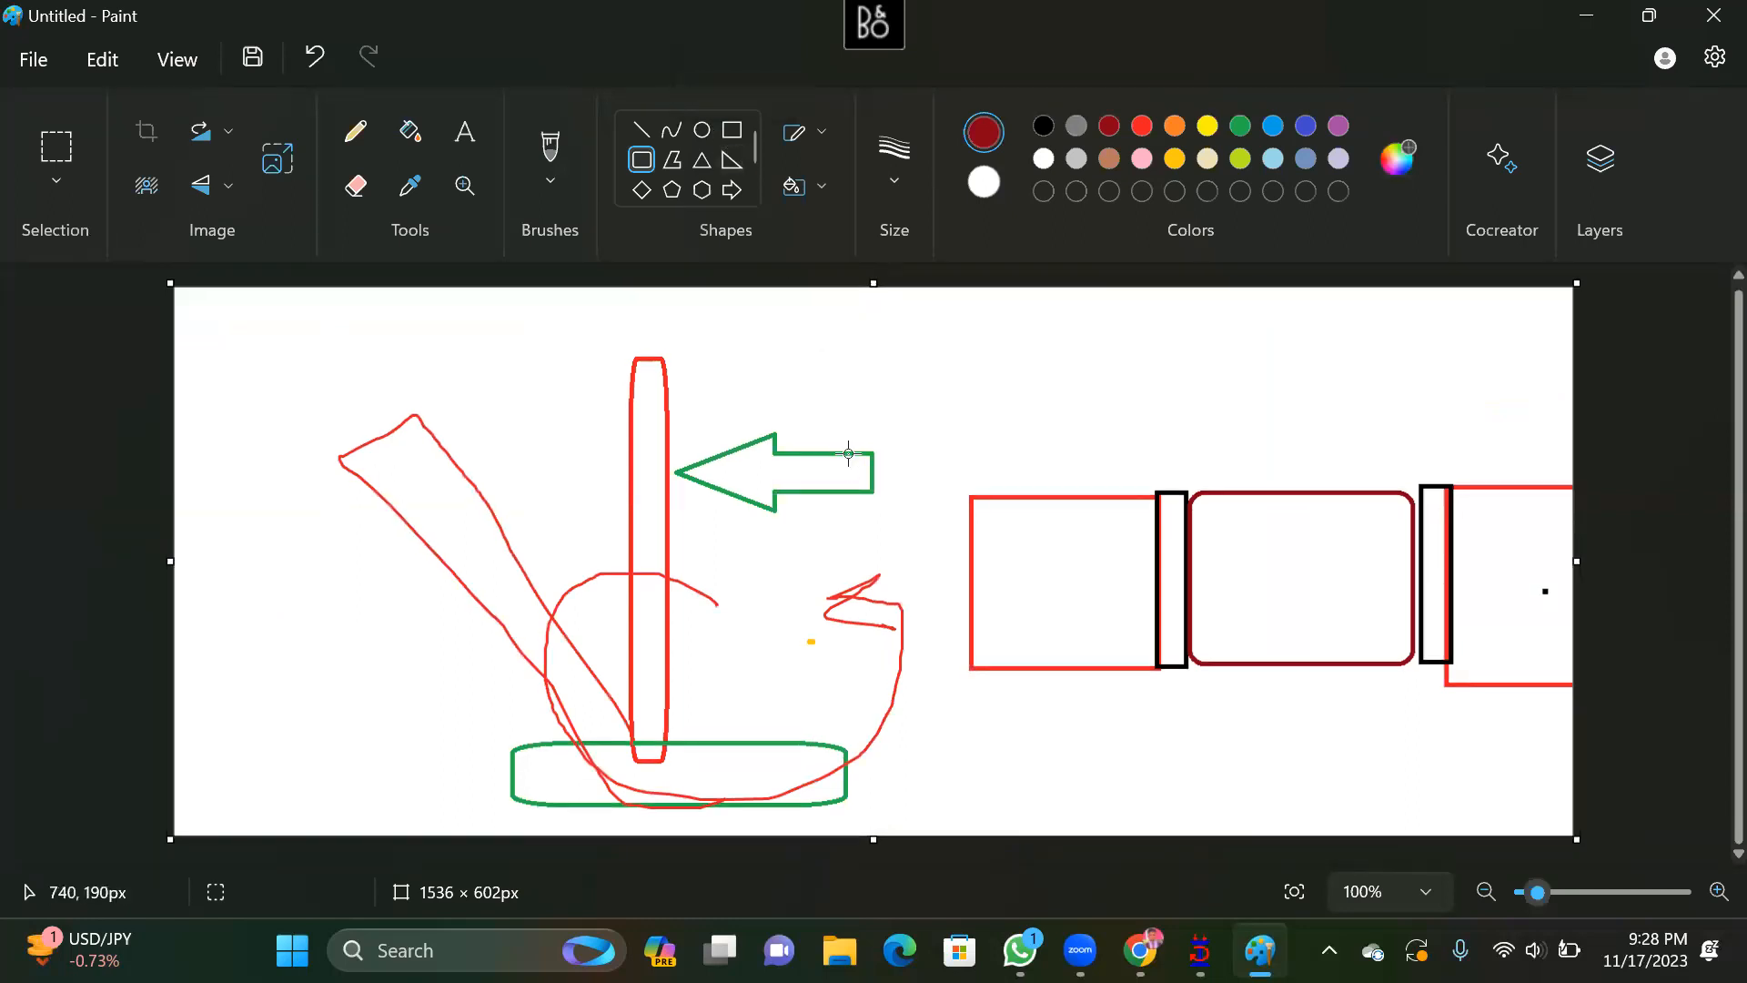
key(ctrl+n)
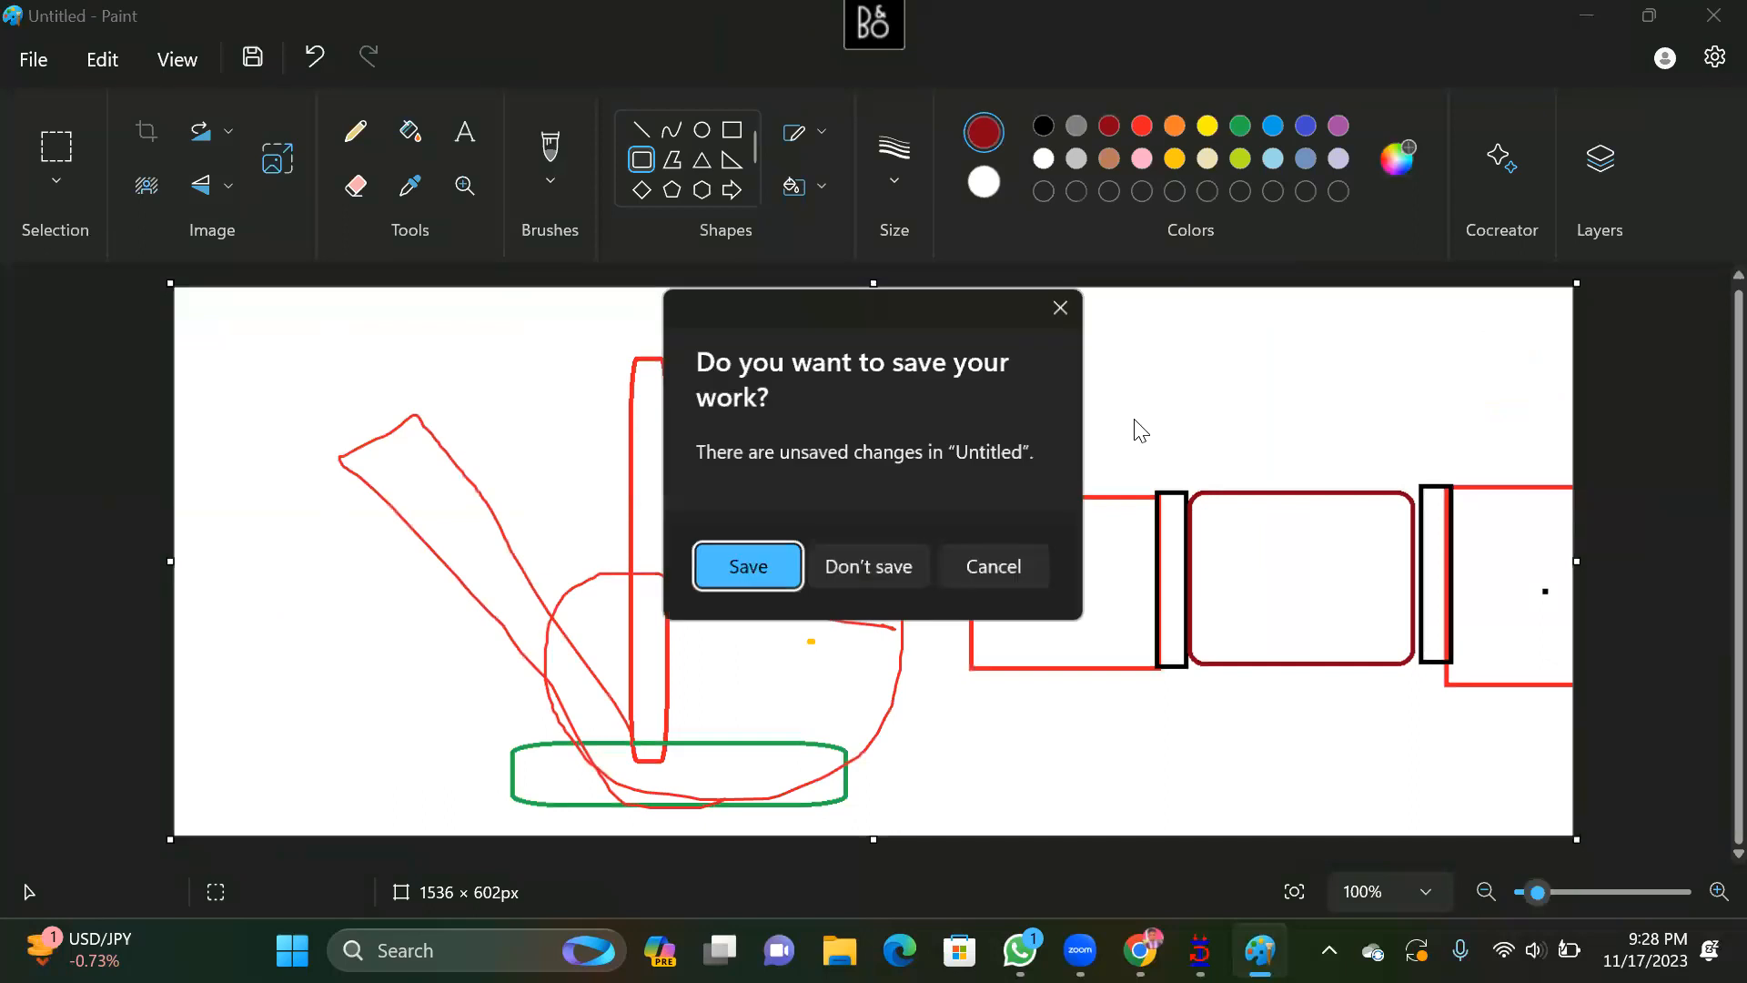
click(867, 565)
Draw a wide black rectangle across the upper part of the canvas and brush a circled "-1" below its left end
click(733, 129)
drag(543, 394, 1345, 549)
click(1417, 484)
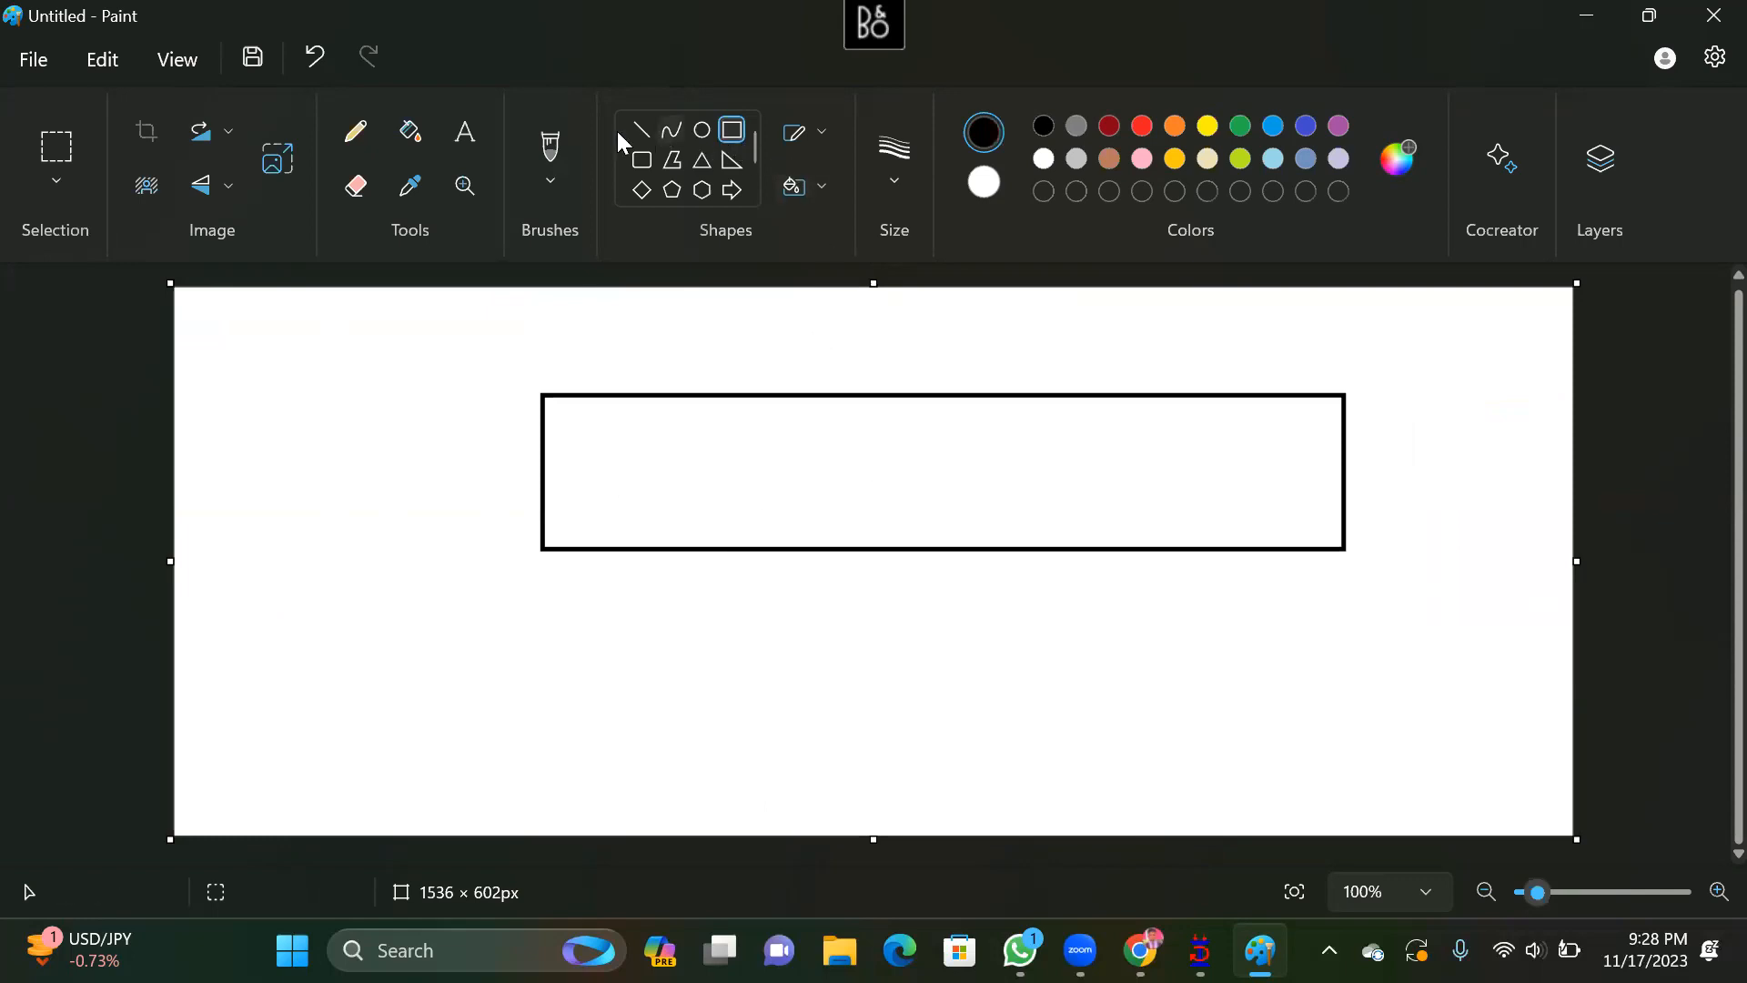
click(550, 150)
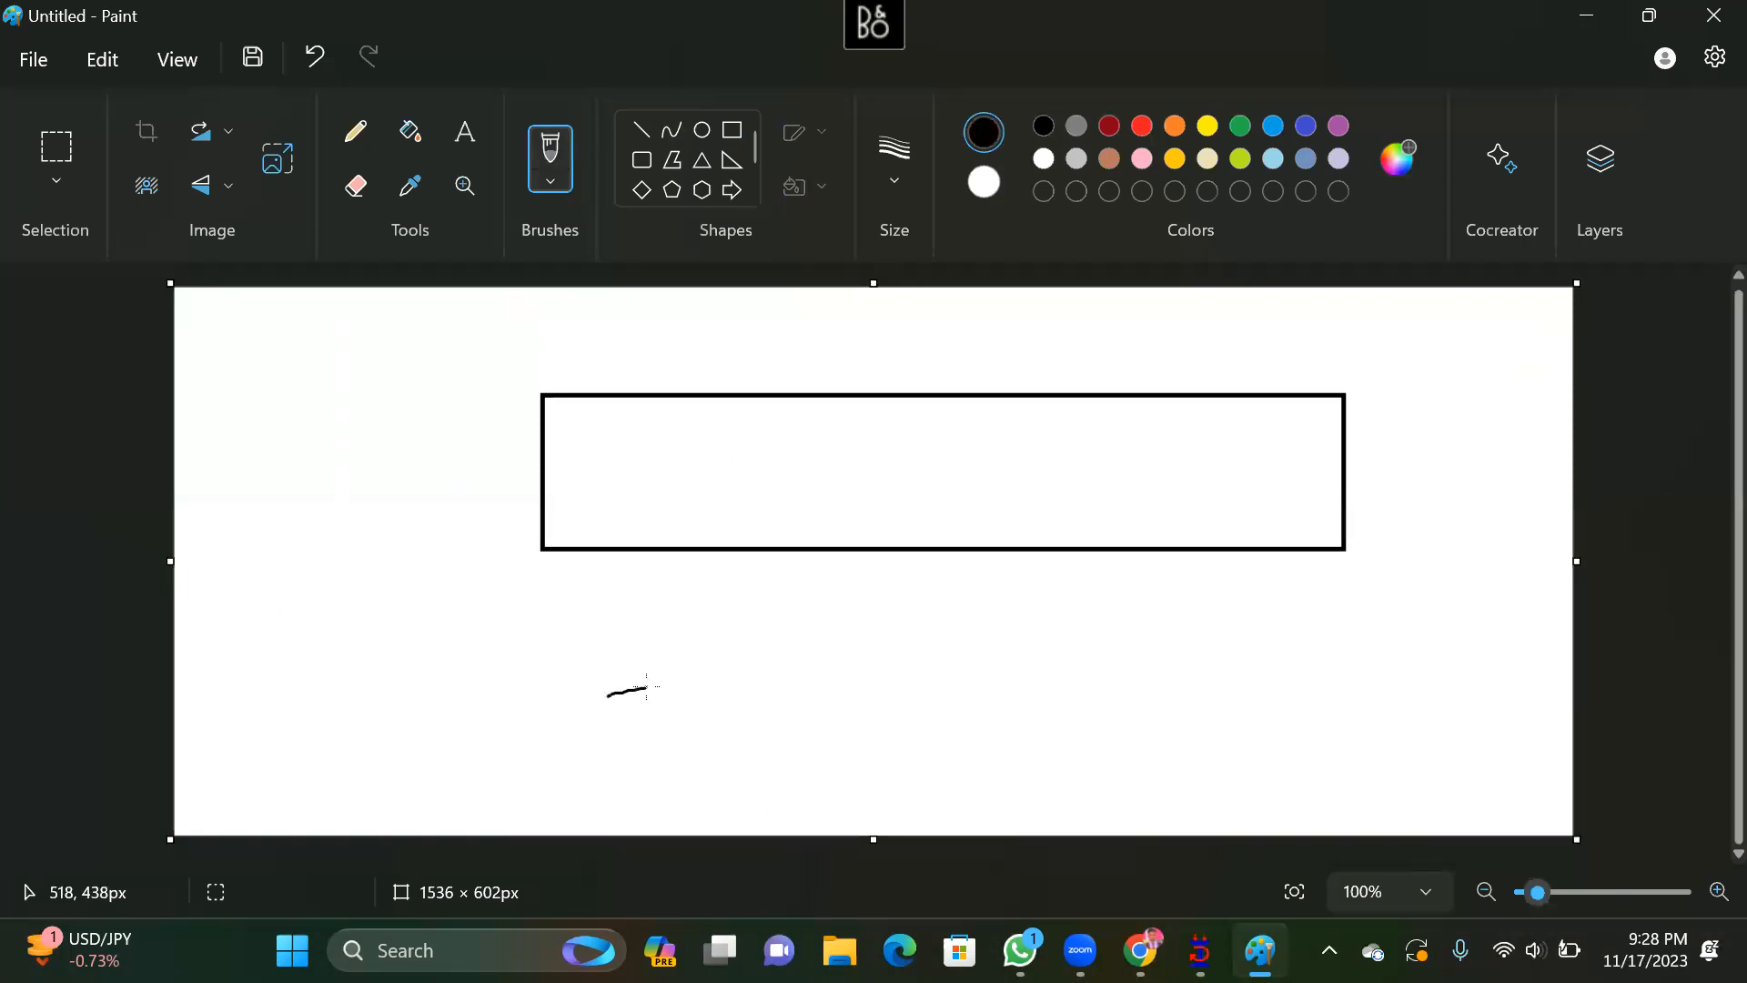
mouse_move(700, 635)
mouse_down()
mouse_move(541, 673)
mouse_move(748, 702)
mouse_move(657, 635)
mouse_up()
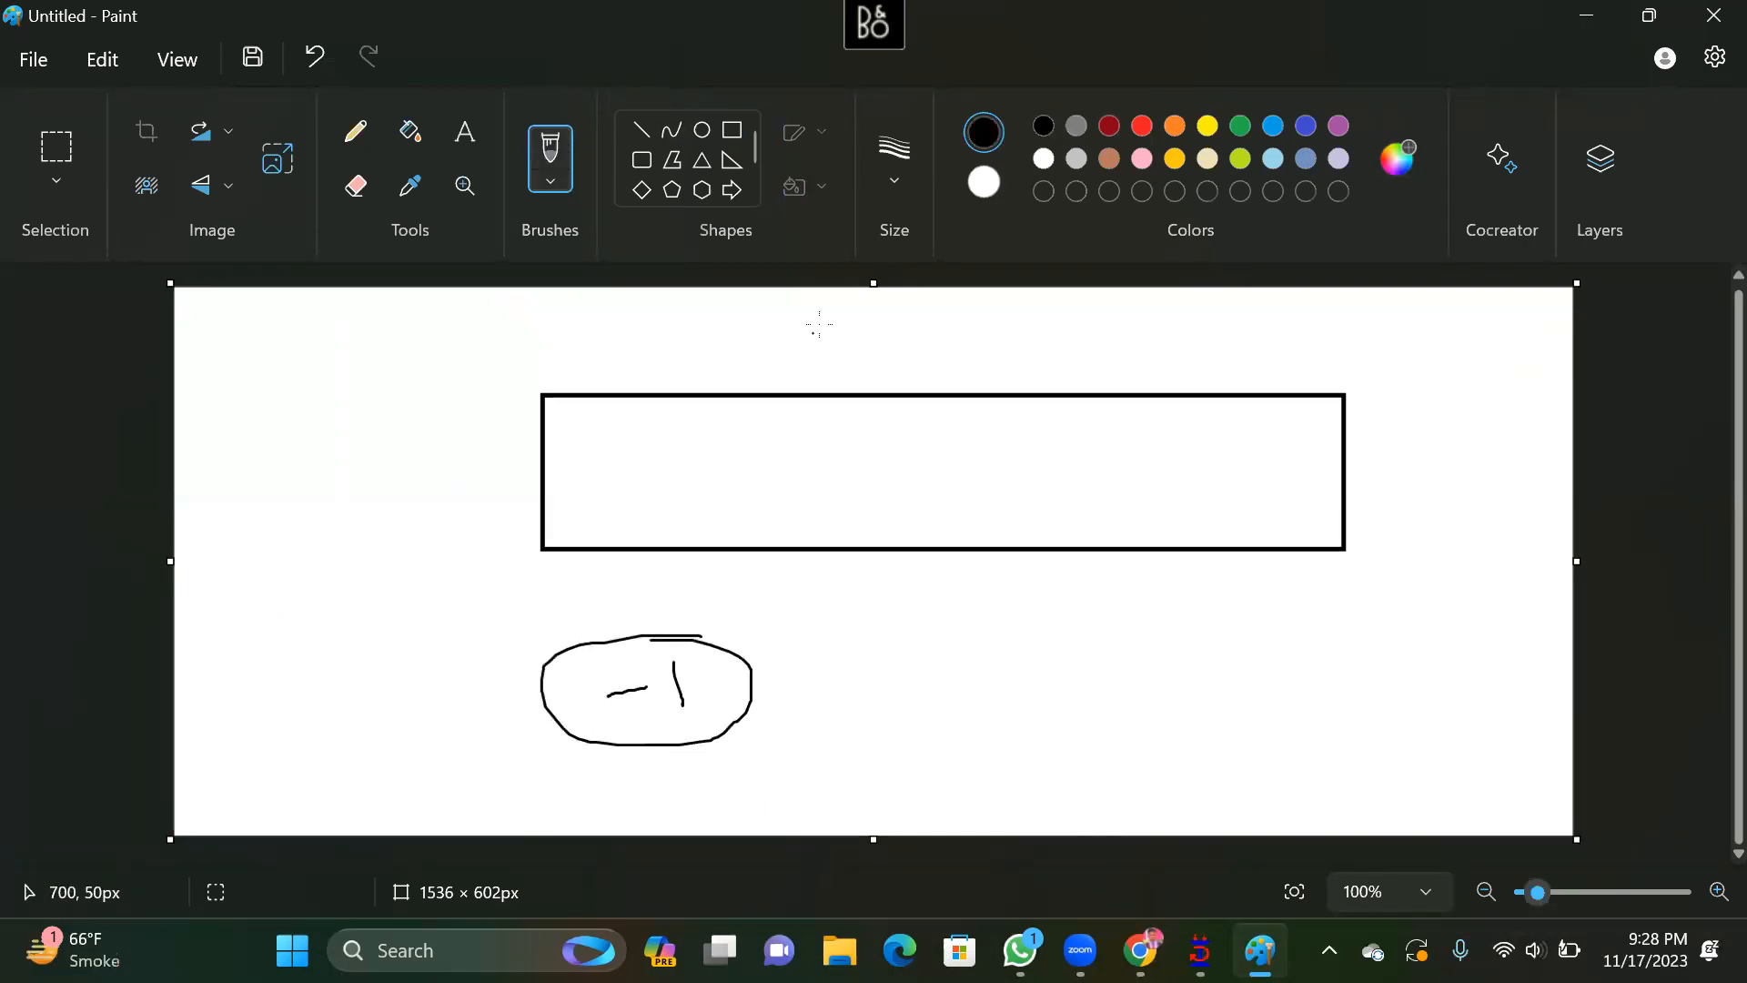
Brush downward load arrows through the rectangle and beside its right end, and handwrite "-y" to the left of the circled -1
mouse_move(832, 557)
mouse_down()
mouse_move(824, 628)
mouse_move(849, 582)
mouse_up()
drag(1116, 339, 1116, 624)
drag(1035, 524, 1157, 552)
mouse_move(1207, 421)
mouse_down()
mouse_move(857, 463)
mouse_move(1228, 468)
mouse_up()
drag(1346, 556, 1356, 834)
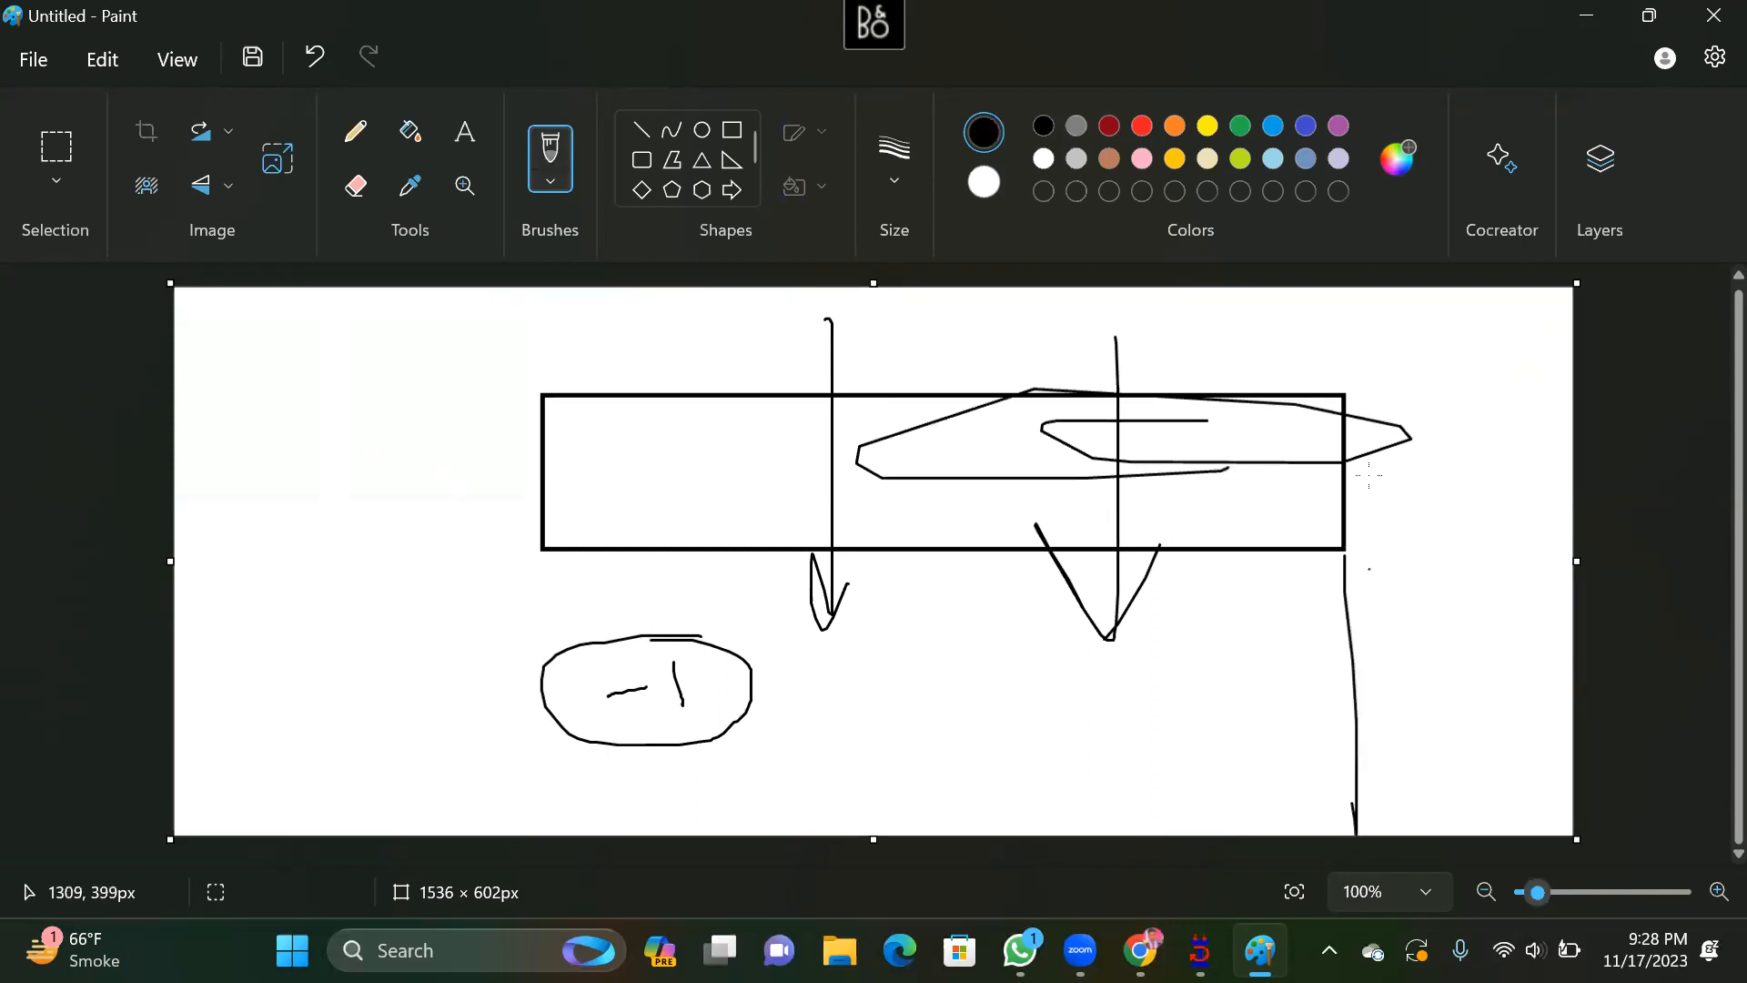
mouse_move(1355, 414)
mouse_down()
mouse_move(1495, 443)
mouse_move(1477, 778)
mouse_up()
mouse_move(1401, 541)
mouse_down()
mouse_move(1405, 636)
mouse_move(1446, 642)
mouse_up()
mouse_move(1370, 587)
mouse_down()
mouse_move(1355, 749)
mouse_move(1321, 750)
mouse_up()
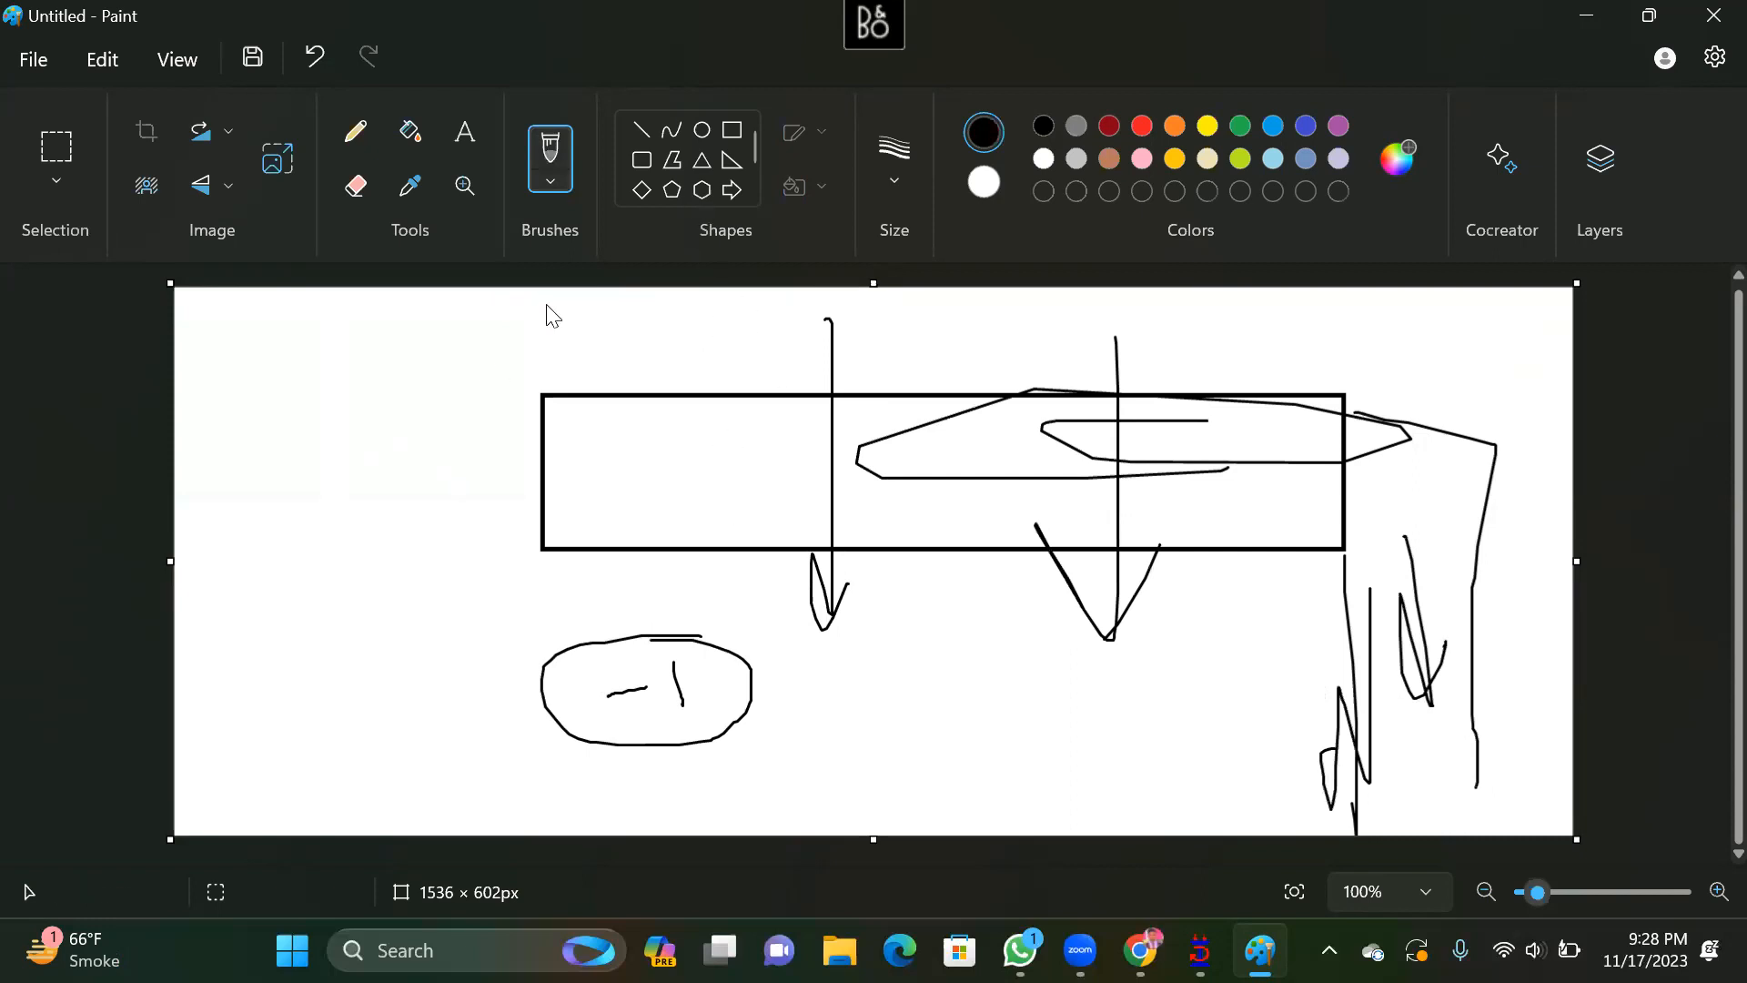
mouse_move(320, 515)
mouse_down()
mouse_move(326, 639)
mouse_move(416, 695)
mouse_move(486, 667)
mouse_move(473, 730)
mouse_up()
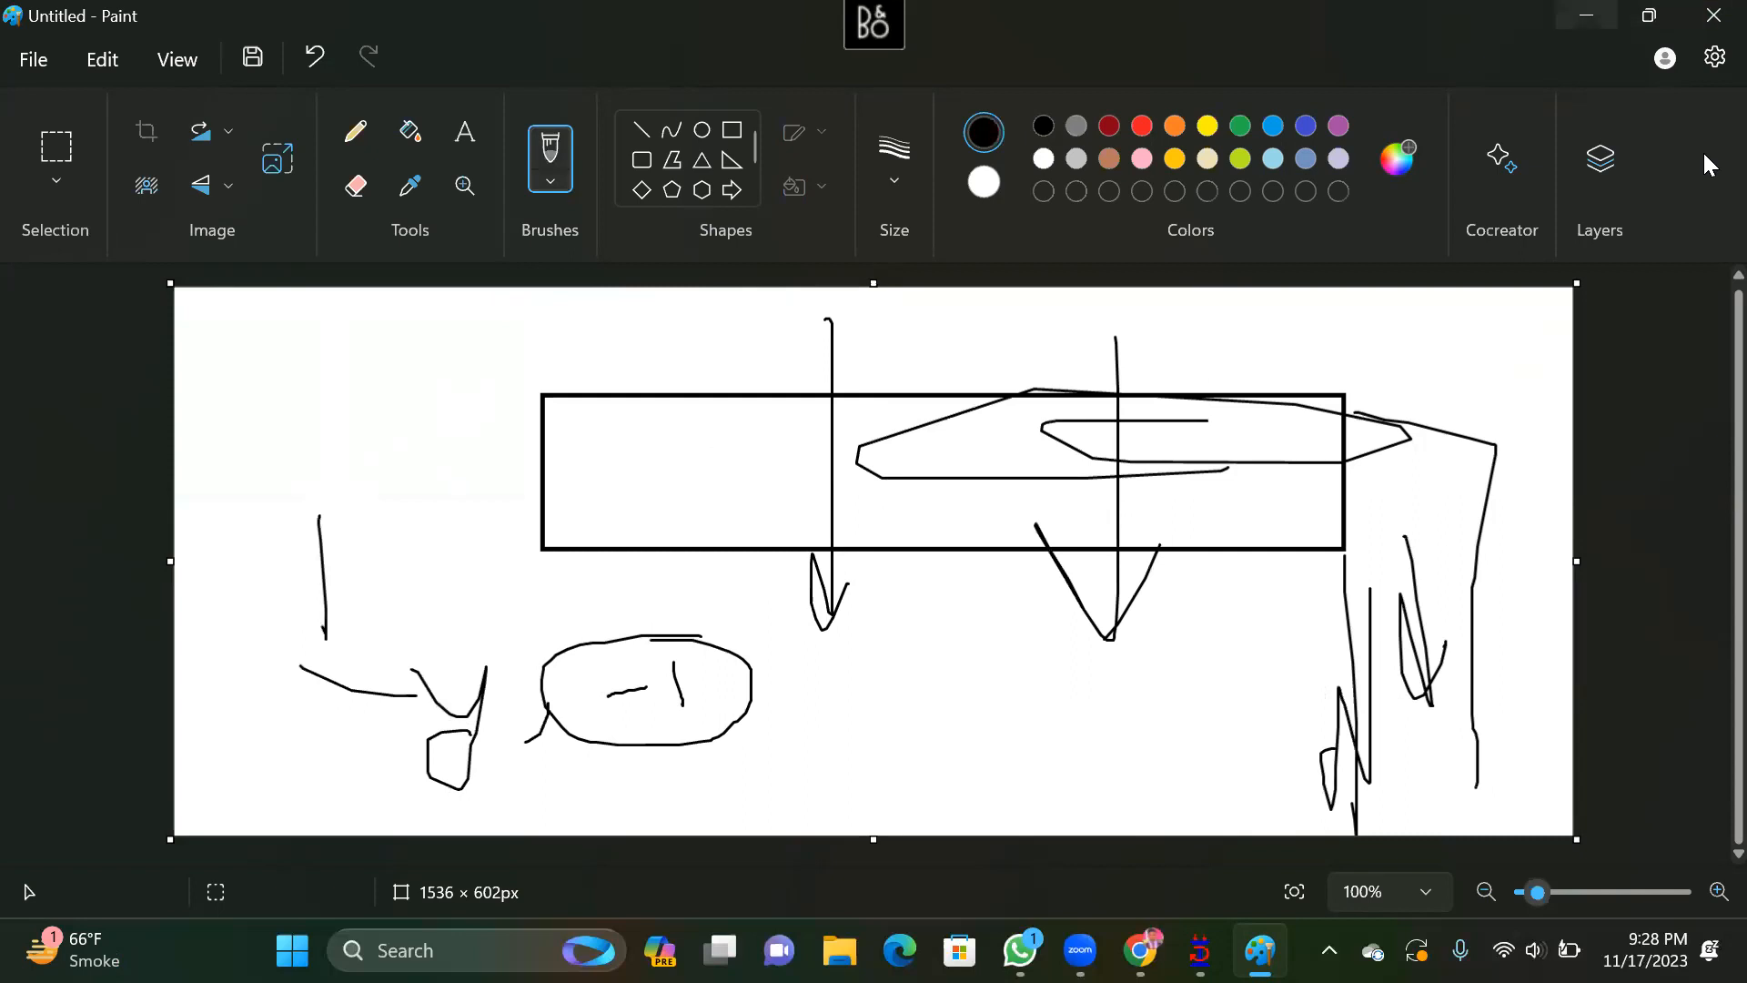
Switch back to STAAD.Pro and start adding a new load item to the Dead Load case
click(1585, 16)
click(1408, 363)
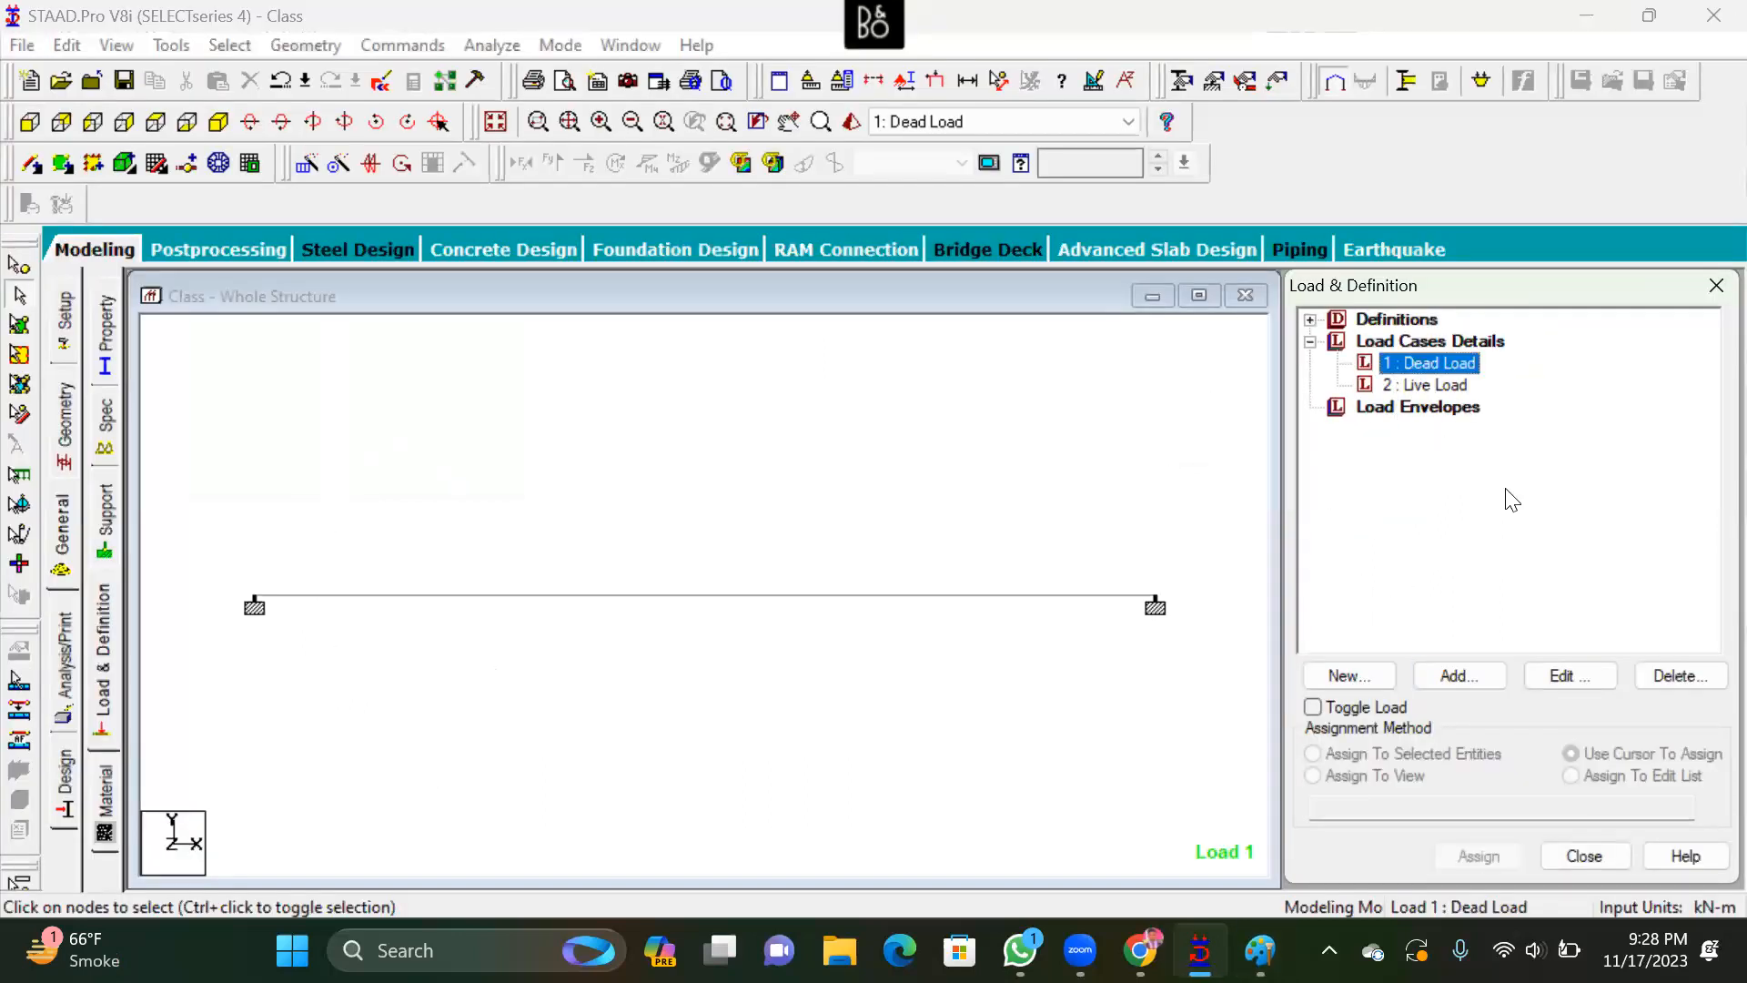
click(1479, 678)
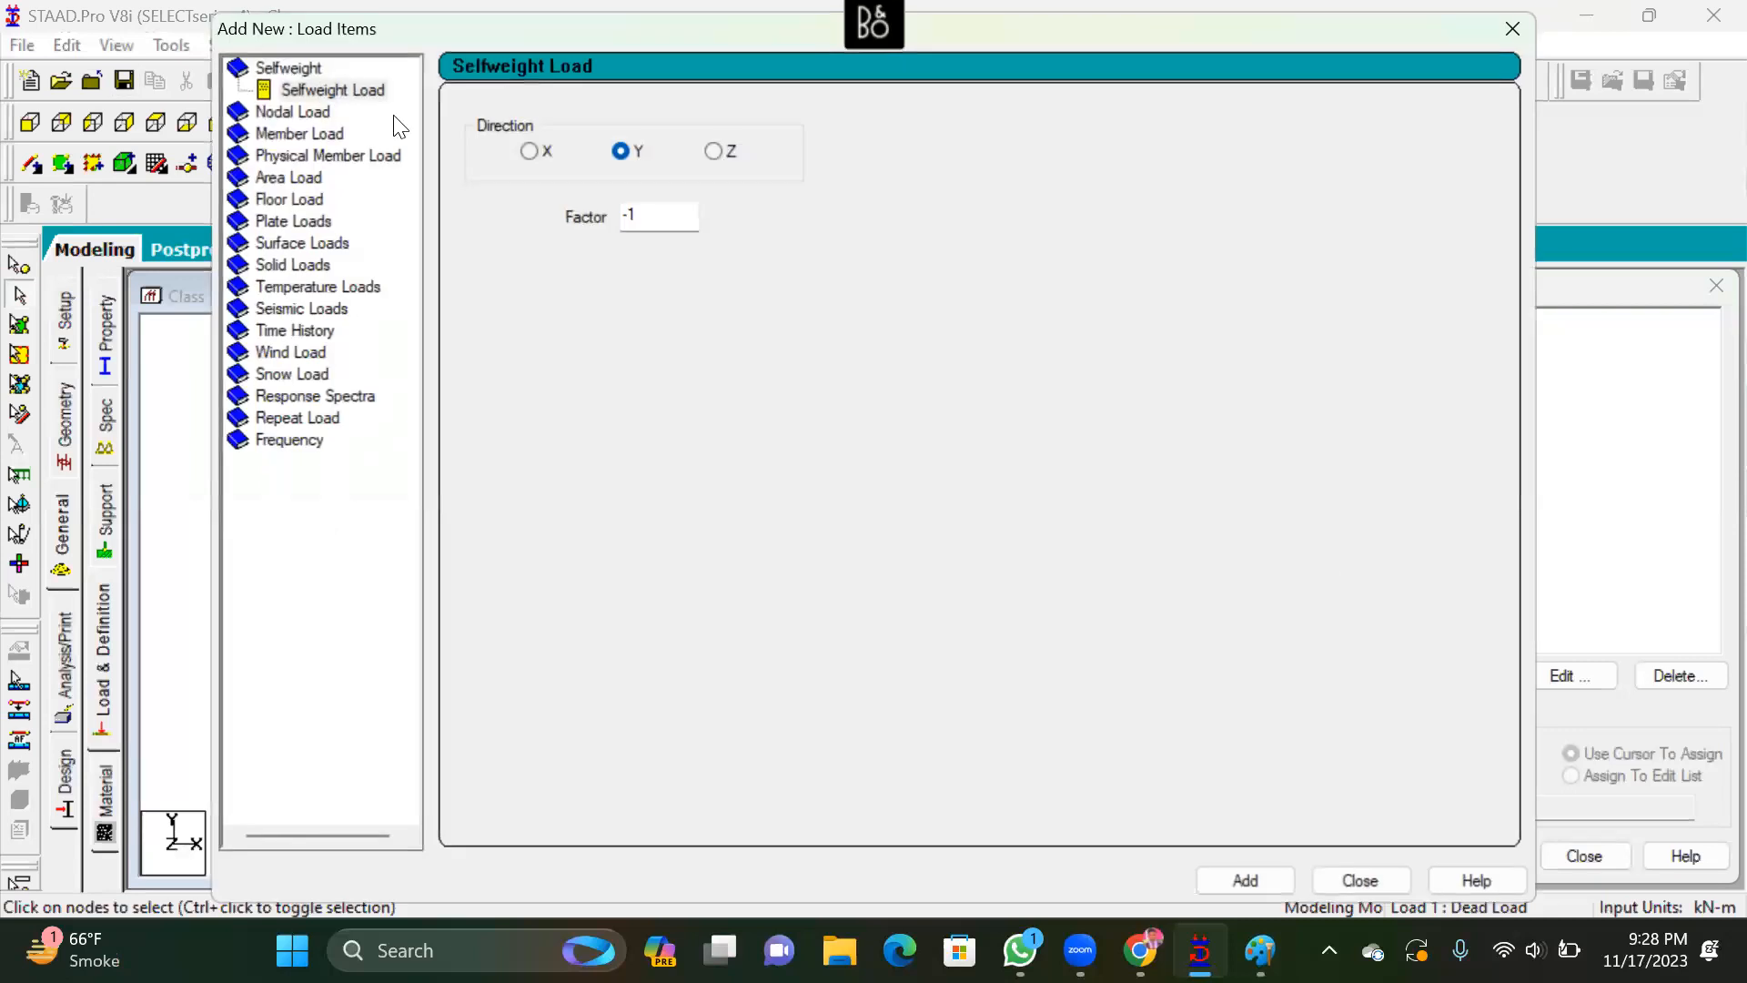
mouse_move(694, 190)
mouse_down()
mouse_move(734, 169)
mouse_move(670, 198)
mouse_up()
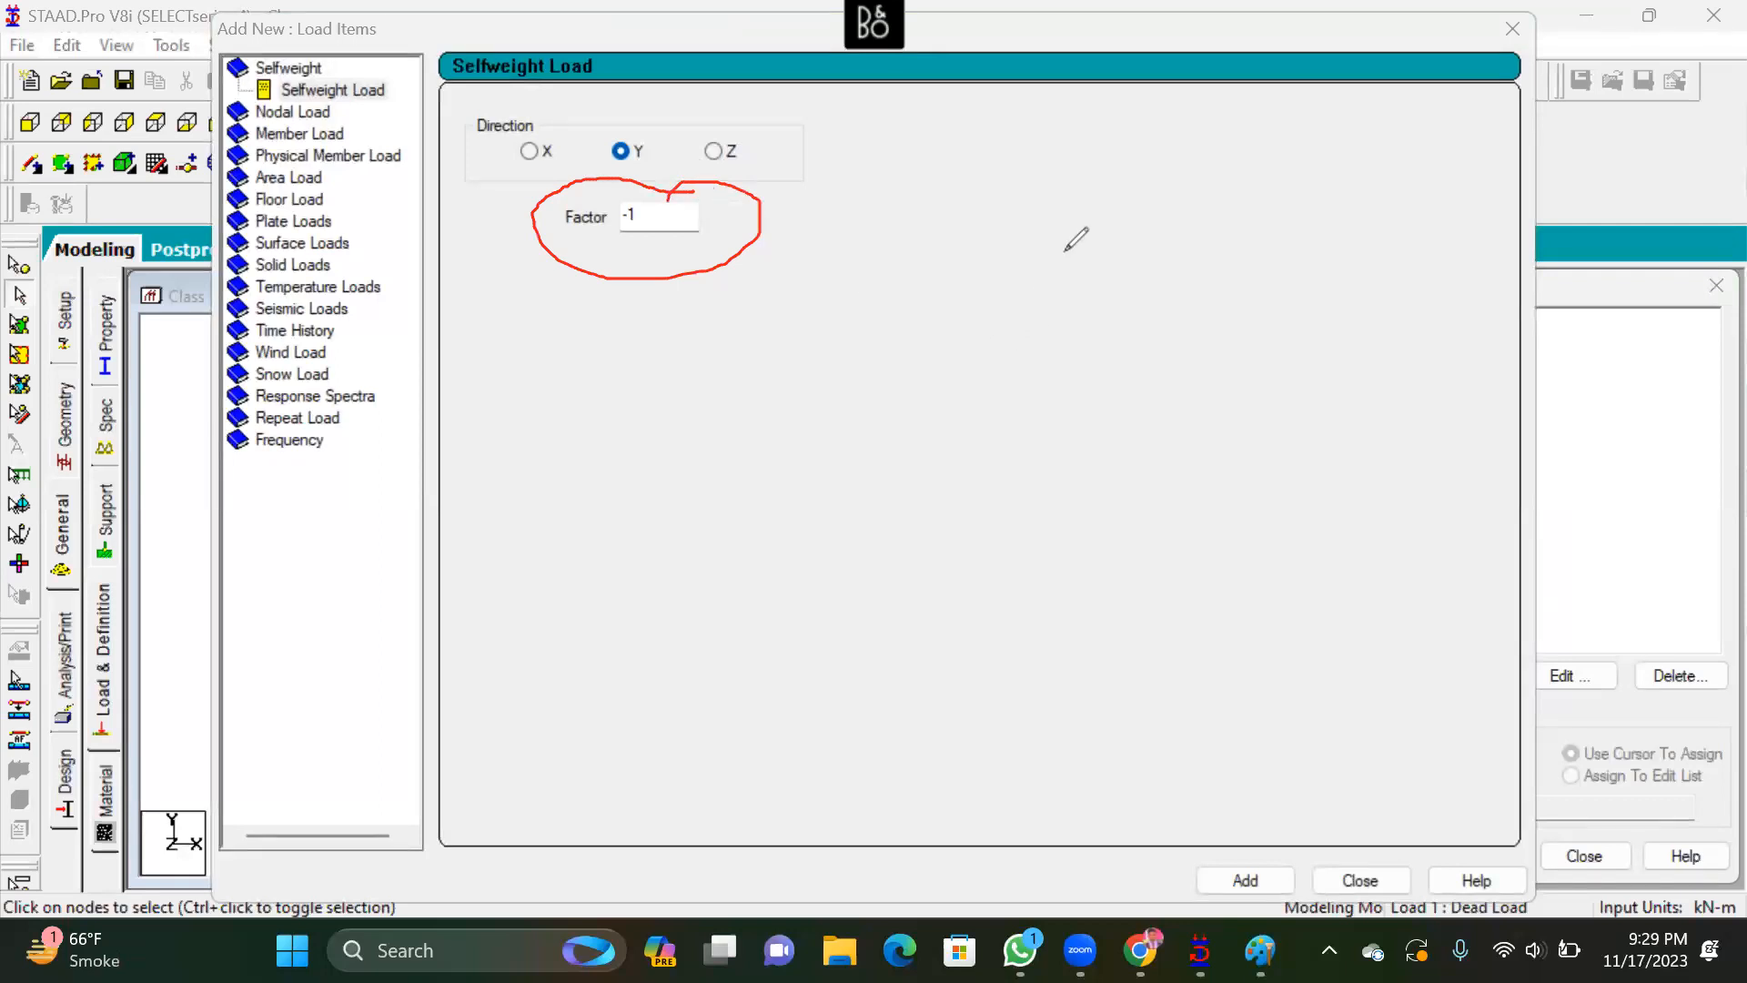
mouse_move(1070, 180)
mouse_down()
mouse_move(1037, 406)
mouse_move(1119, 378)
mouse_up()
mouse_move(1376, 214)
mouse_down()
mouse_move(1319, 411)
mouse_move(1374, 408)
mouse_move(1361, 428)
mouse_up()
mouse_move(917, 211)
mouse_down()
mouse_move(888, 499)
mouse_move(913, 435)
mouse_move(888, 501)
mouse_up()
drag(726, 349, 725, 626)
drag(688, 524, 720, 630)
drag(744, 547, 723, 626)
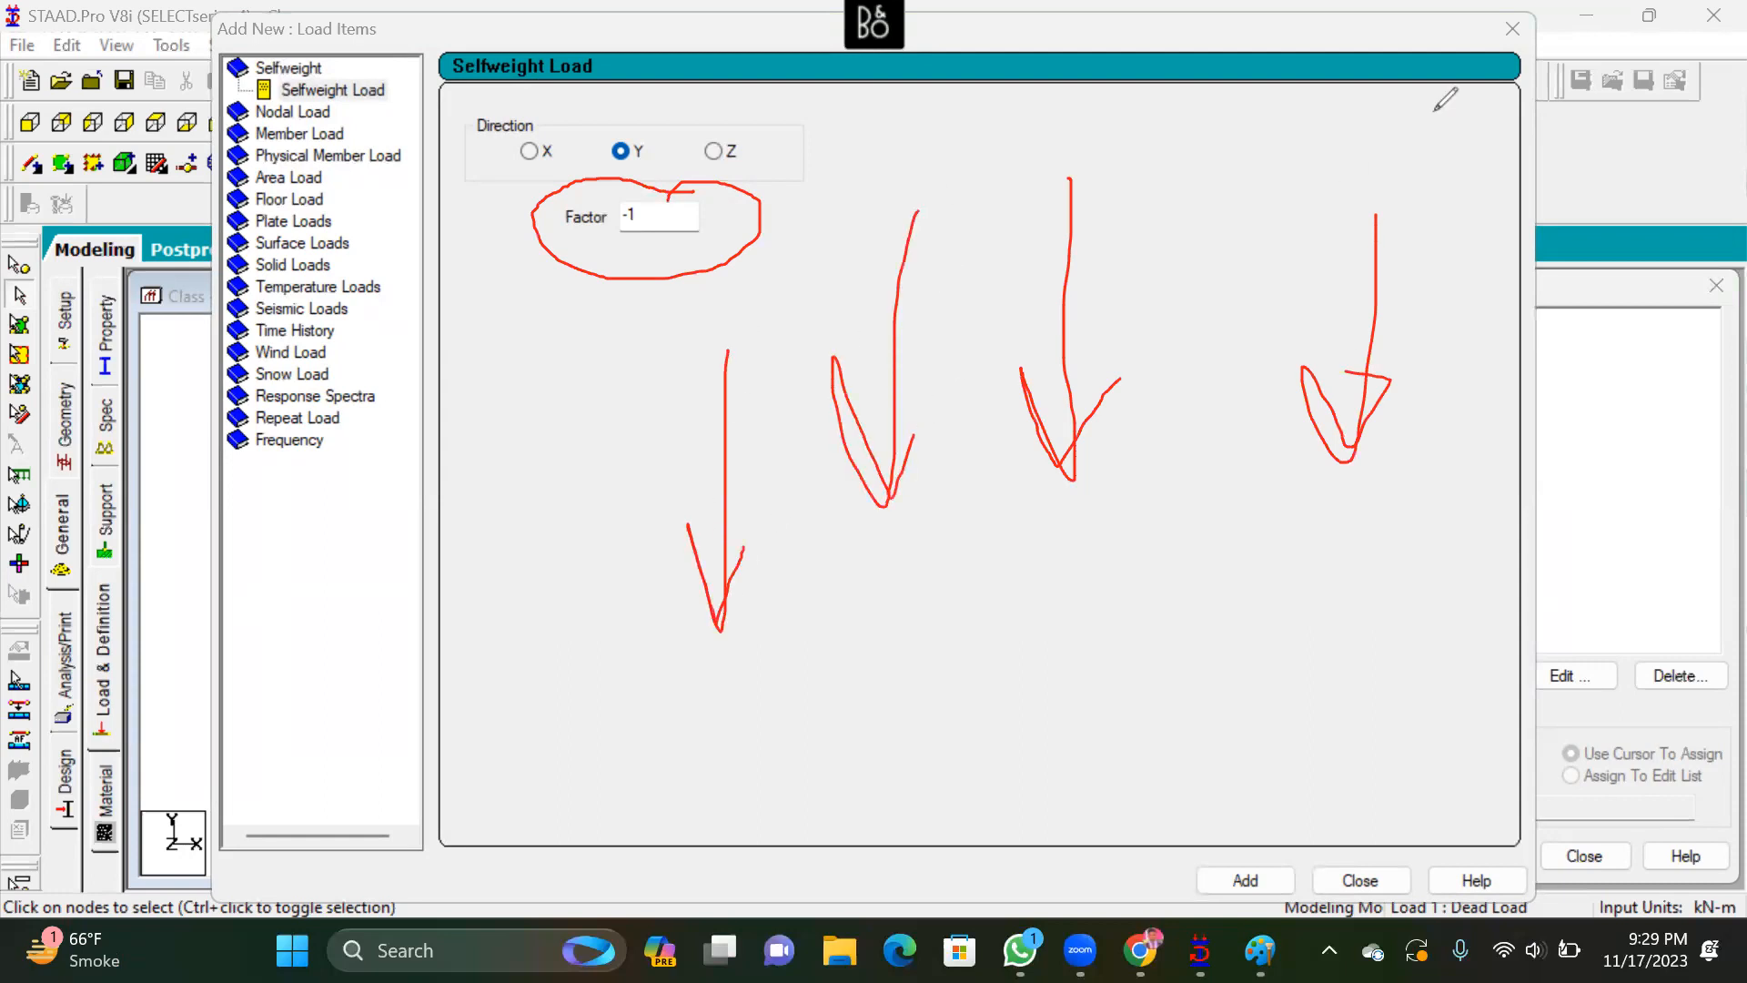
click(84, 687)
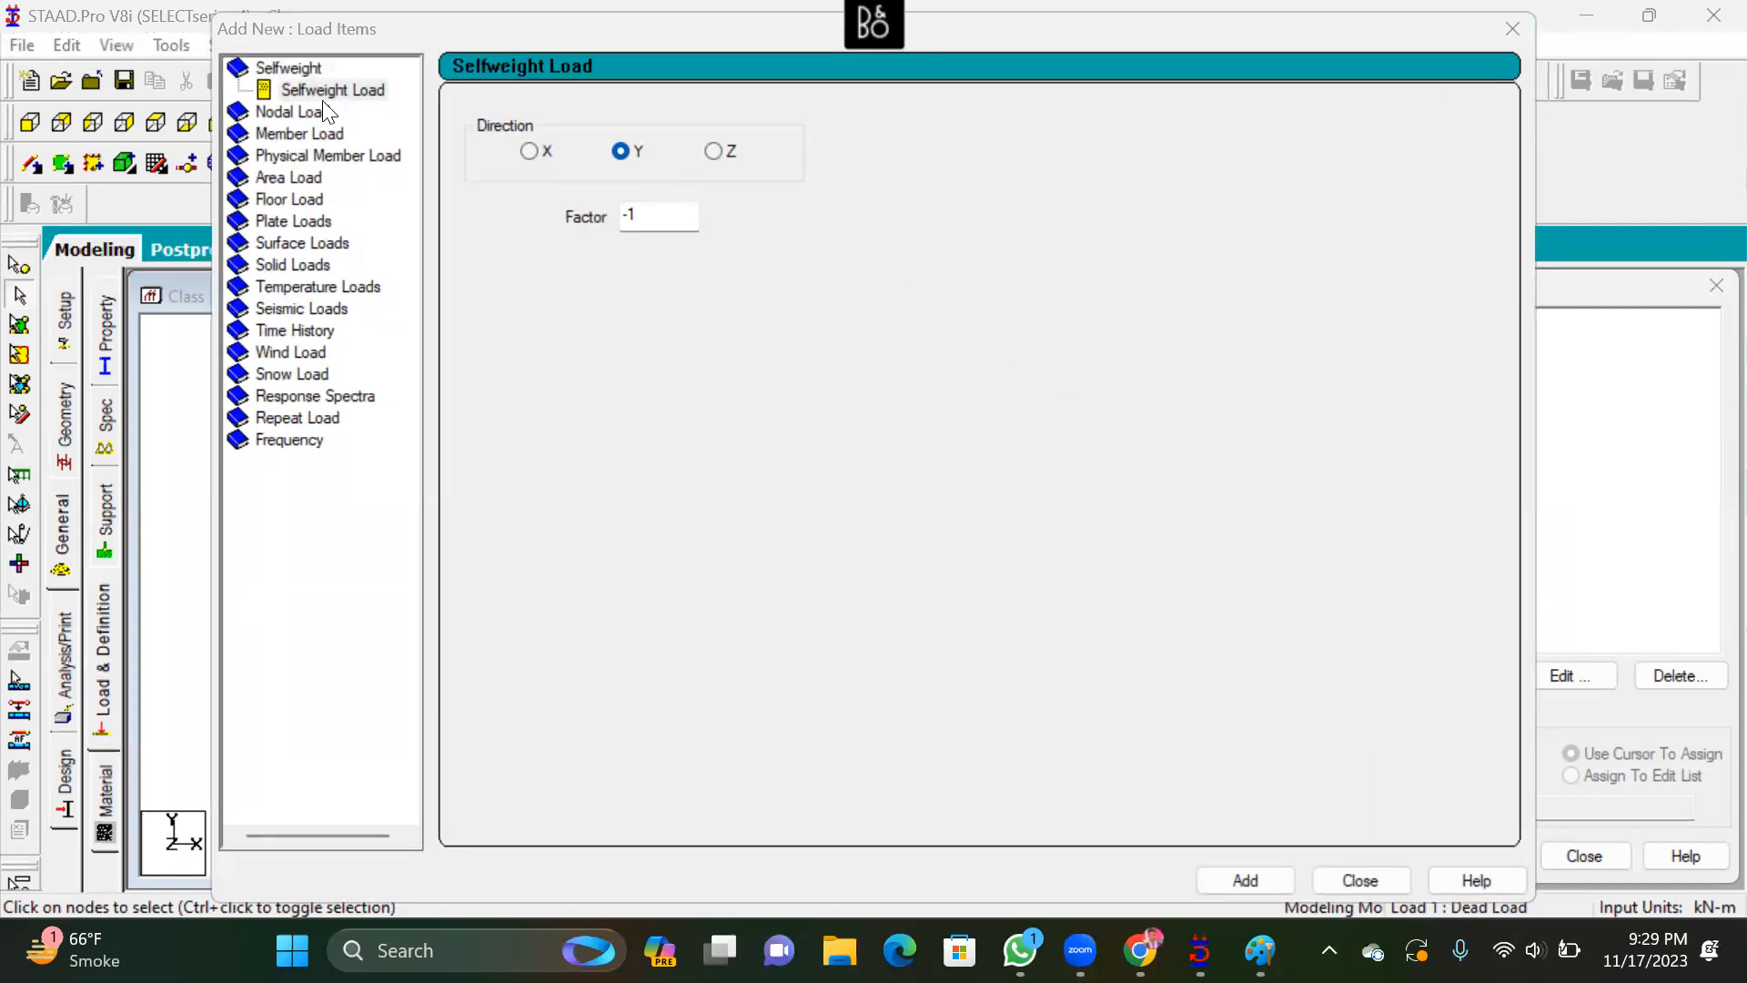
Add a selfweight load in the Y direction with factor -1 to the Dead Load case and select the new item
click(1276, 881)
click(1396, 886)
click(1516, 385)
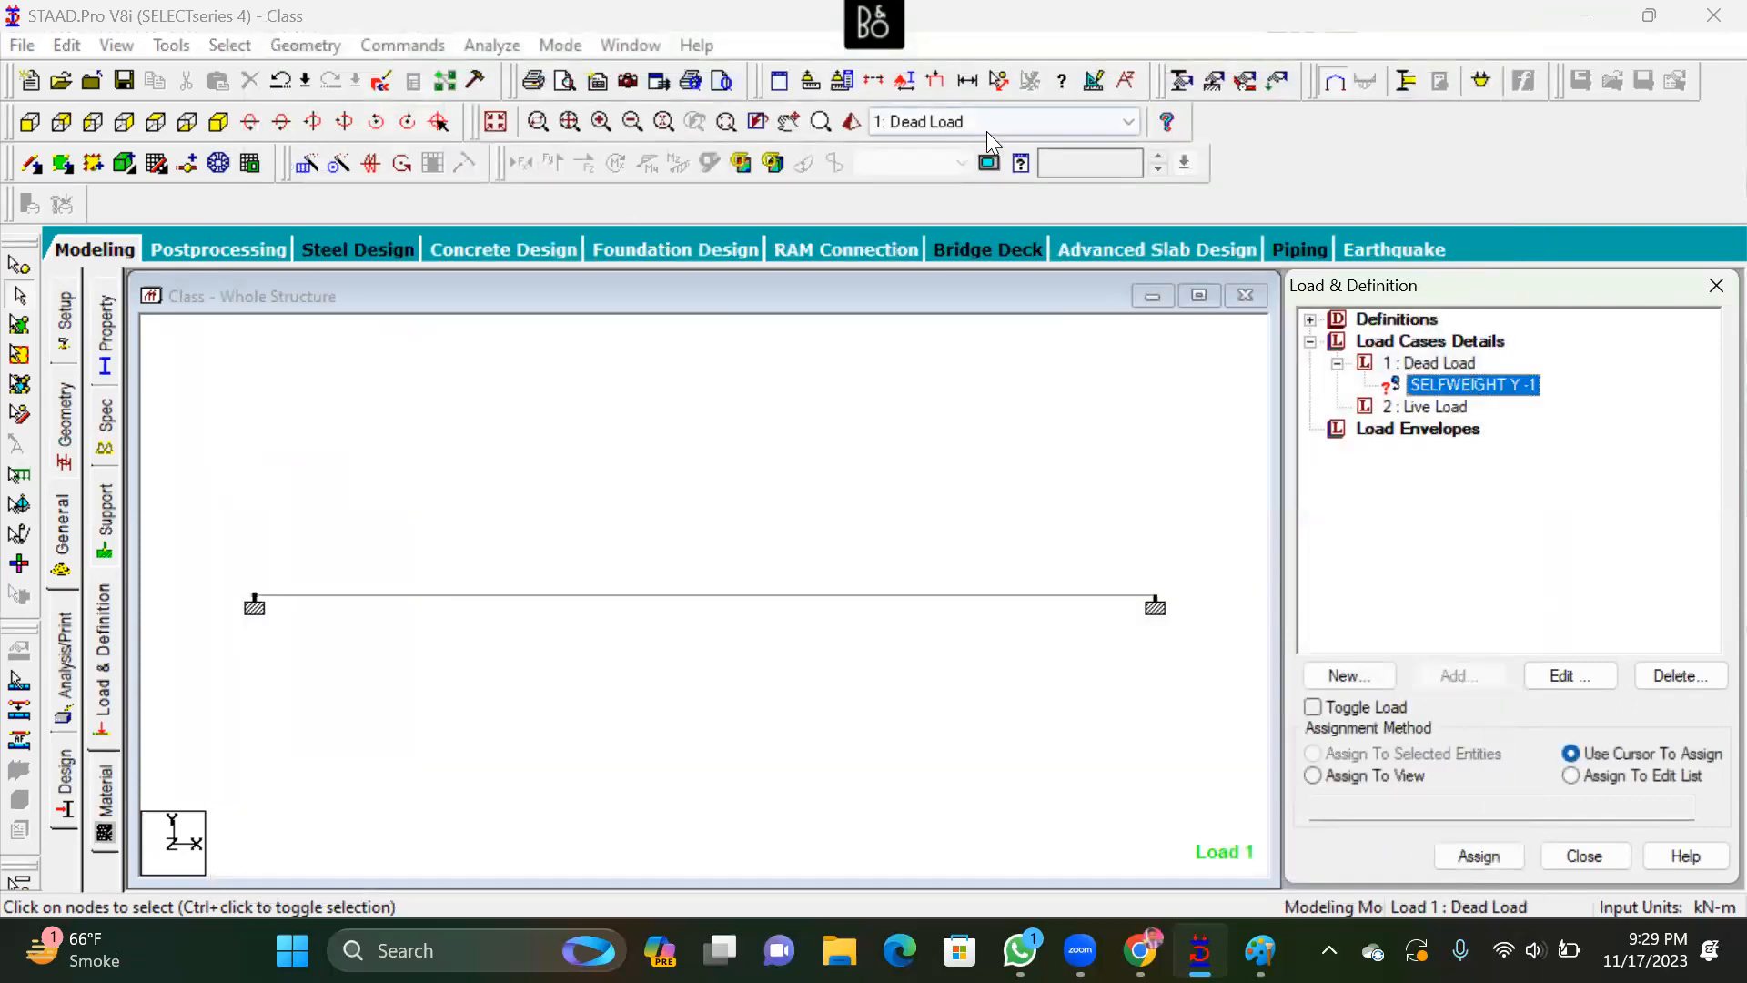
mouse_move(1383, 379)
mouse_down()
mouse_move(1351, 398)
mouse_move(1398, 410)
mouse_move(1397, 375)
mouse_move(1356, 375)
mouse_up()
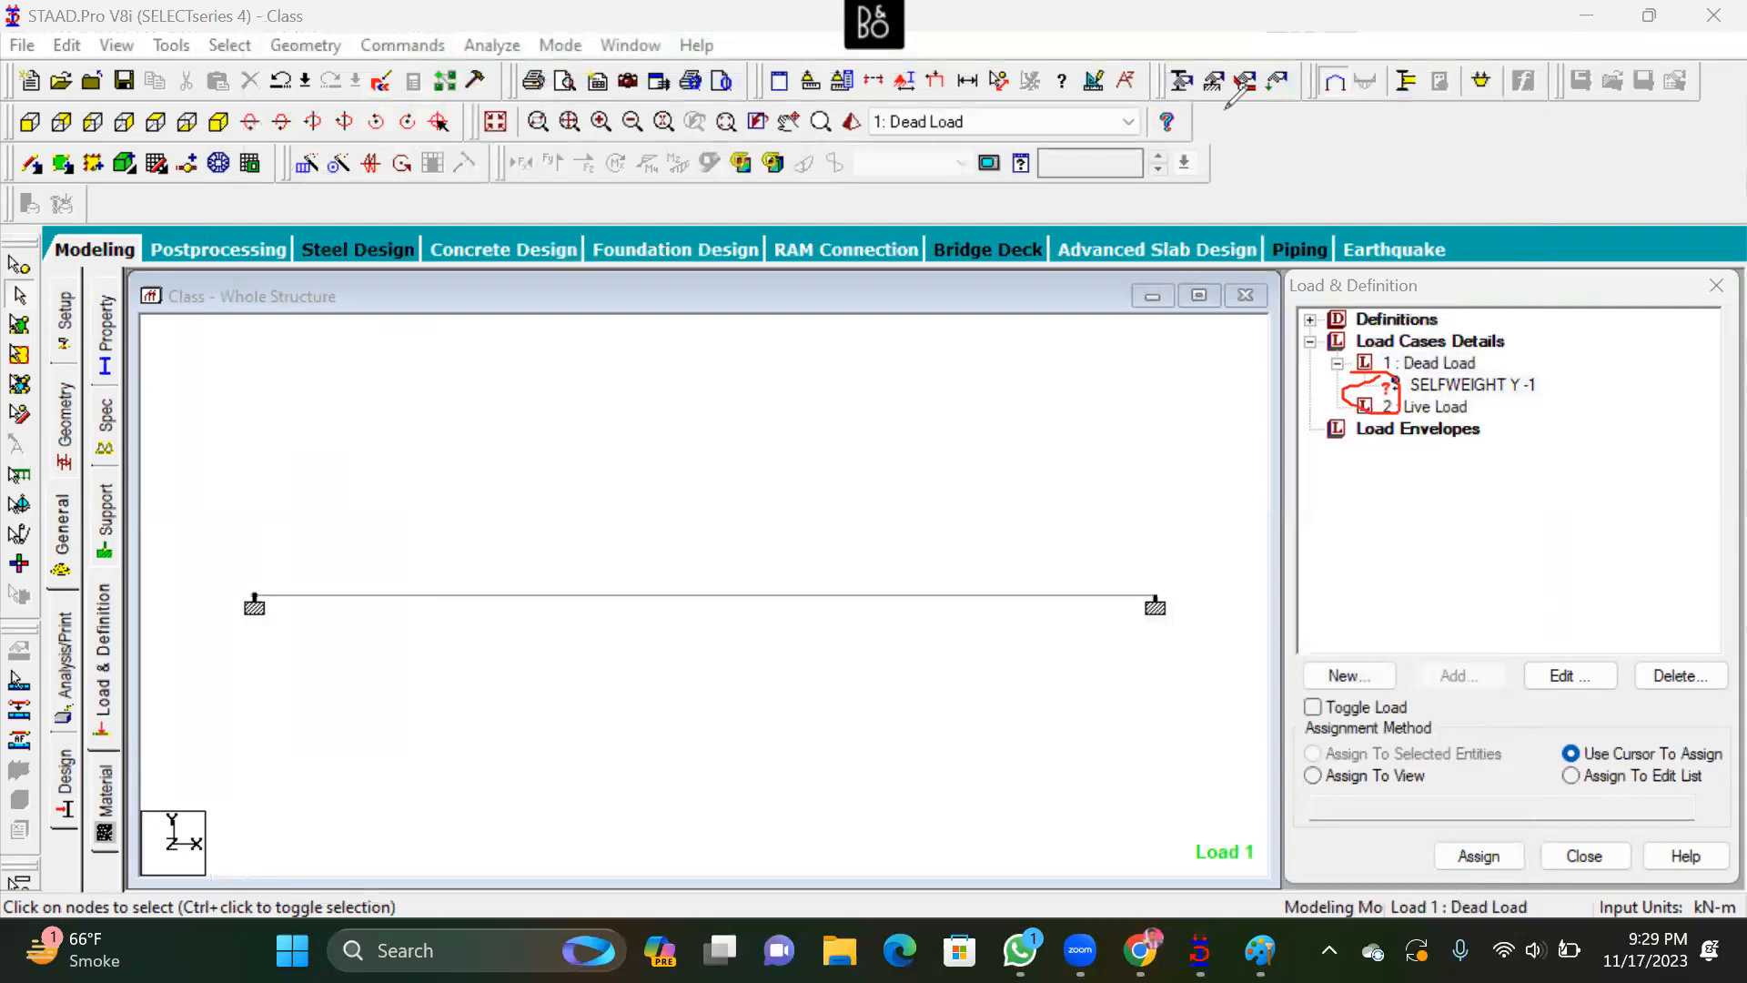
click(144, 656)
Assign the SELFWEIGHT Y -1 load to the selected beam using the Assign To Selected Beams/Plates method
click(1470, 385)
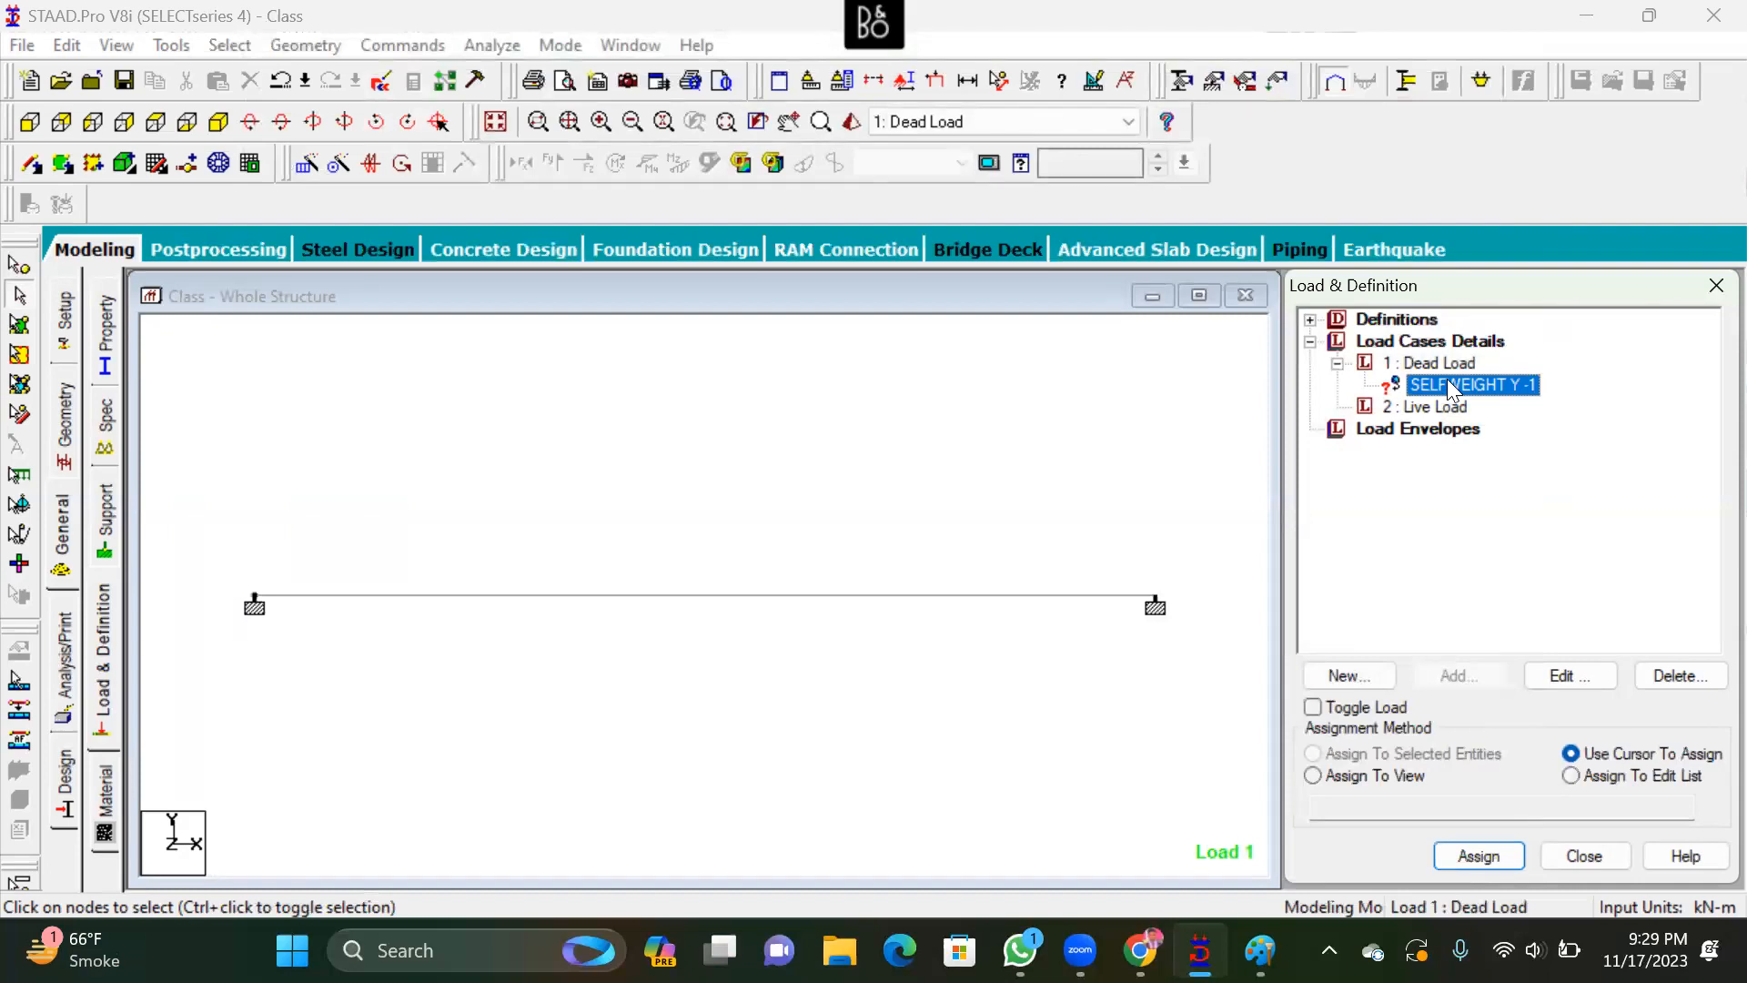
click(938, 602)
click(937, 604)
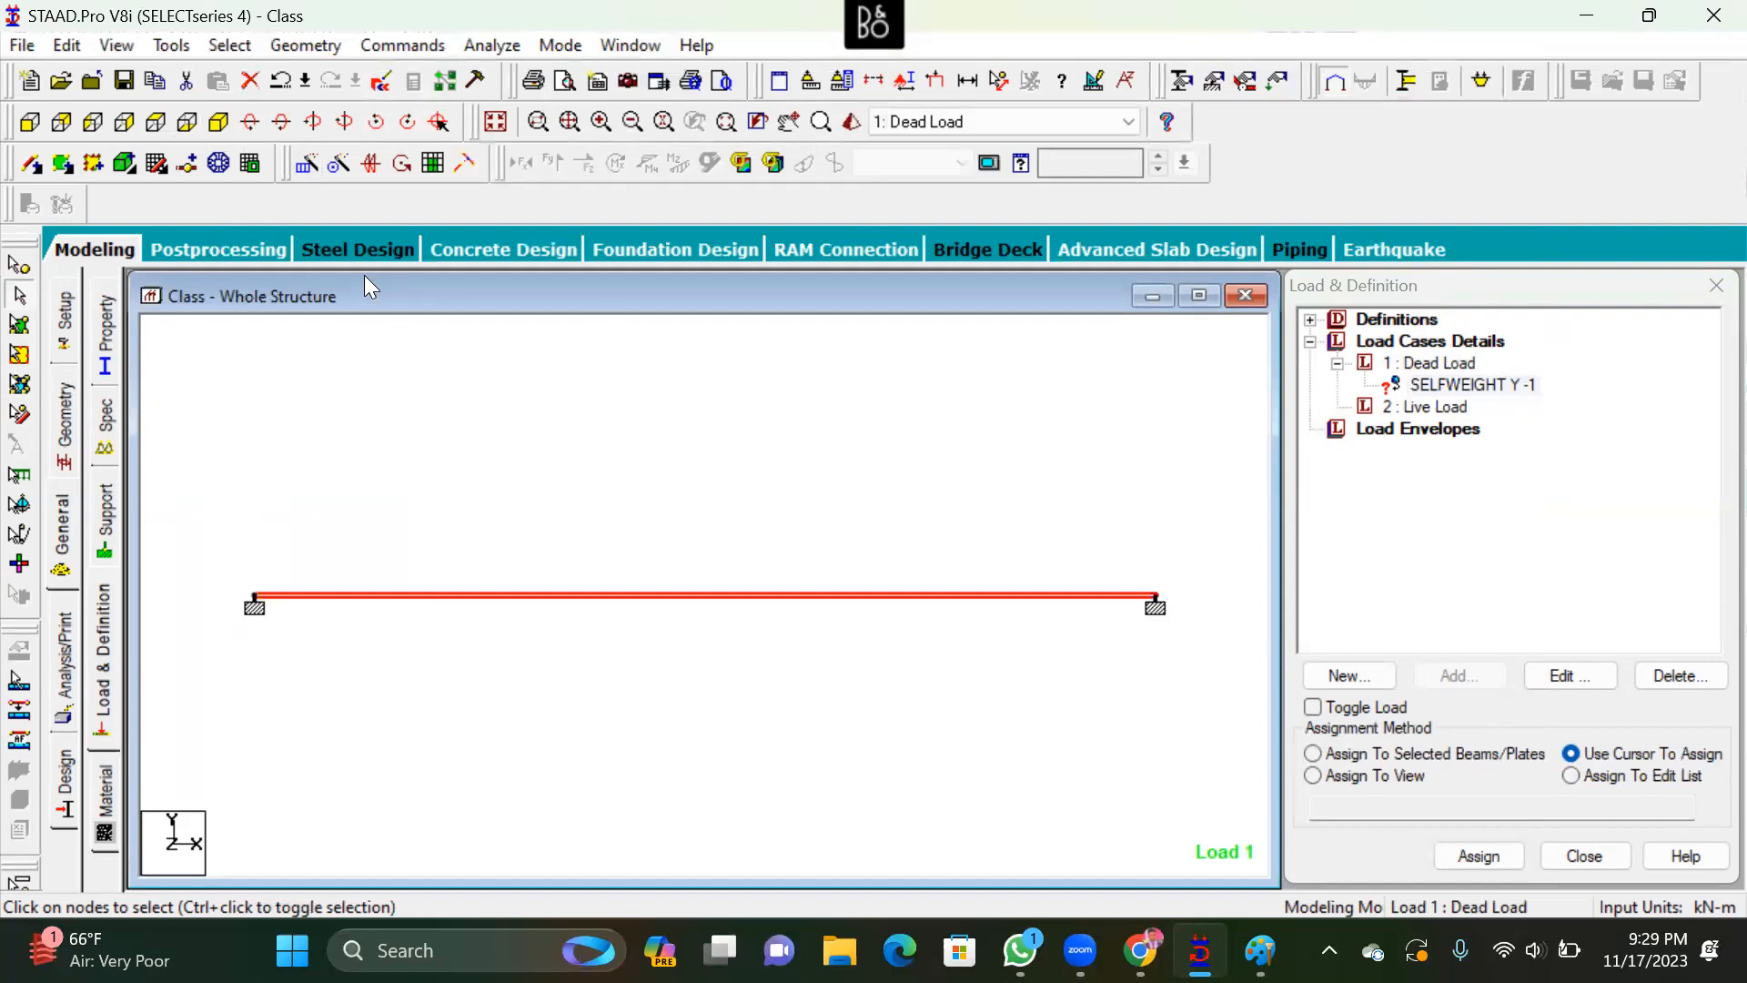
mouse_move(1714, 719)
mouse_down()
mouse_move(1294, 728)
mouse_move(1276, 755)
mouse_move(1347, 803)
mouse_move(1578, 807)
mouse_move(1729, 790)
mouse_move(1710, 718)
mouse_up()
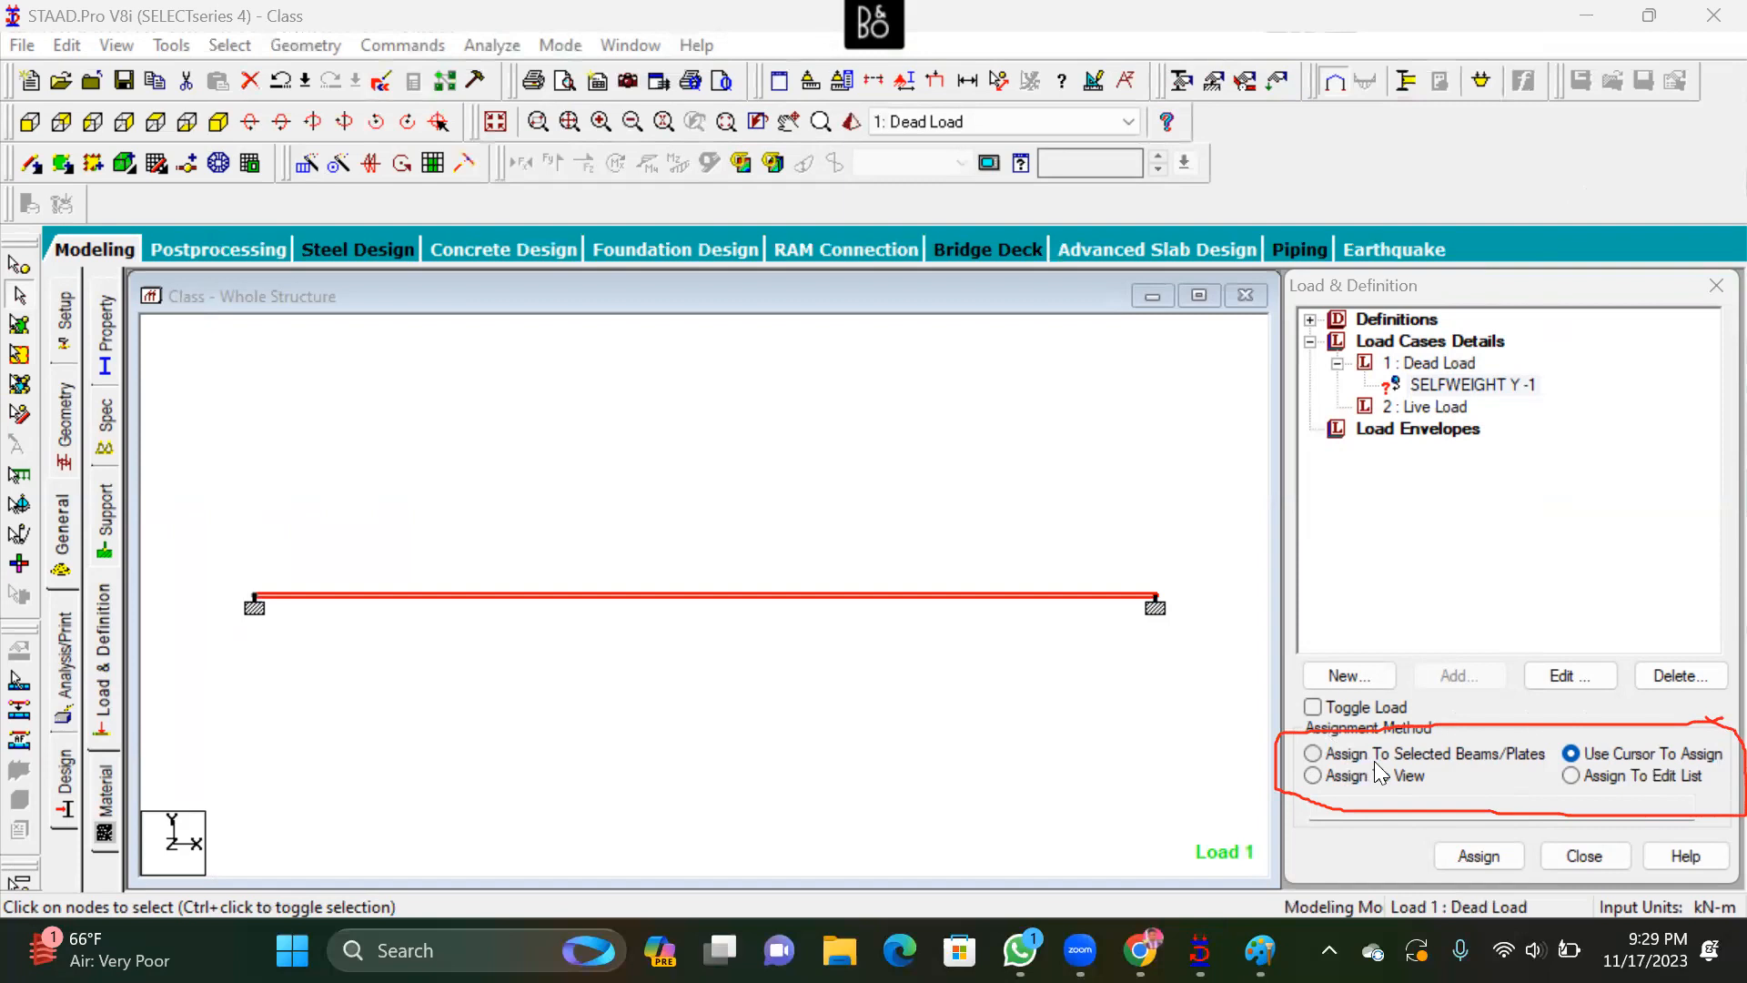
click(1405, 754)
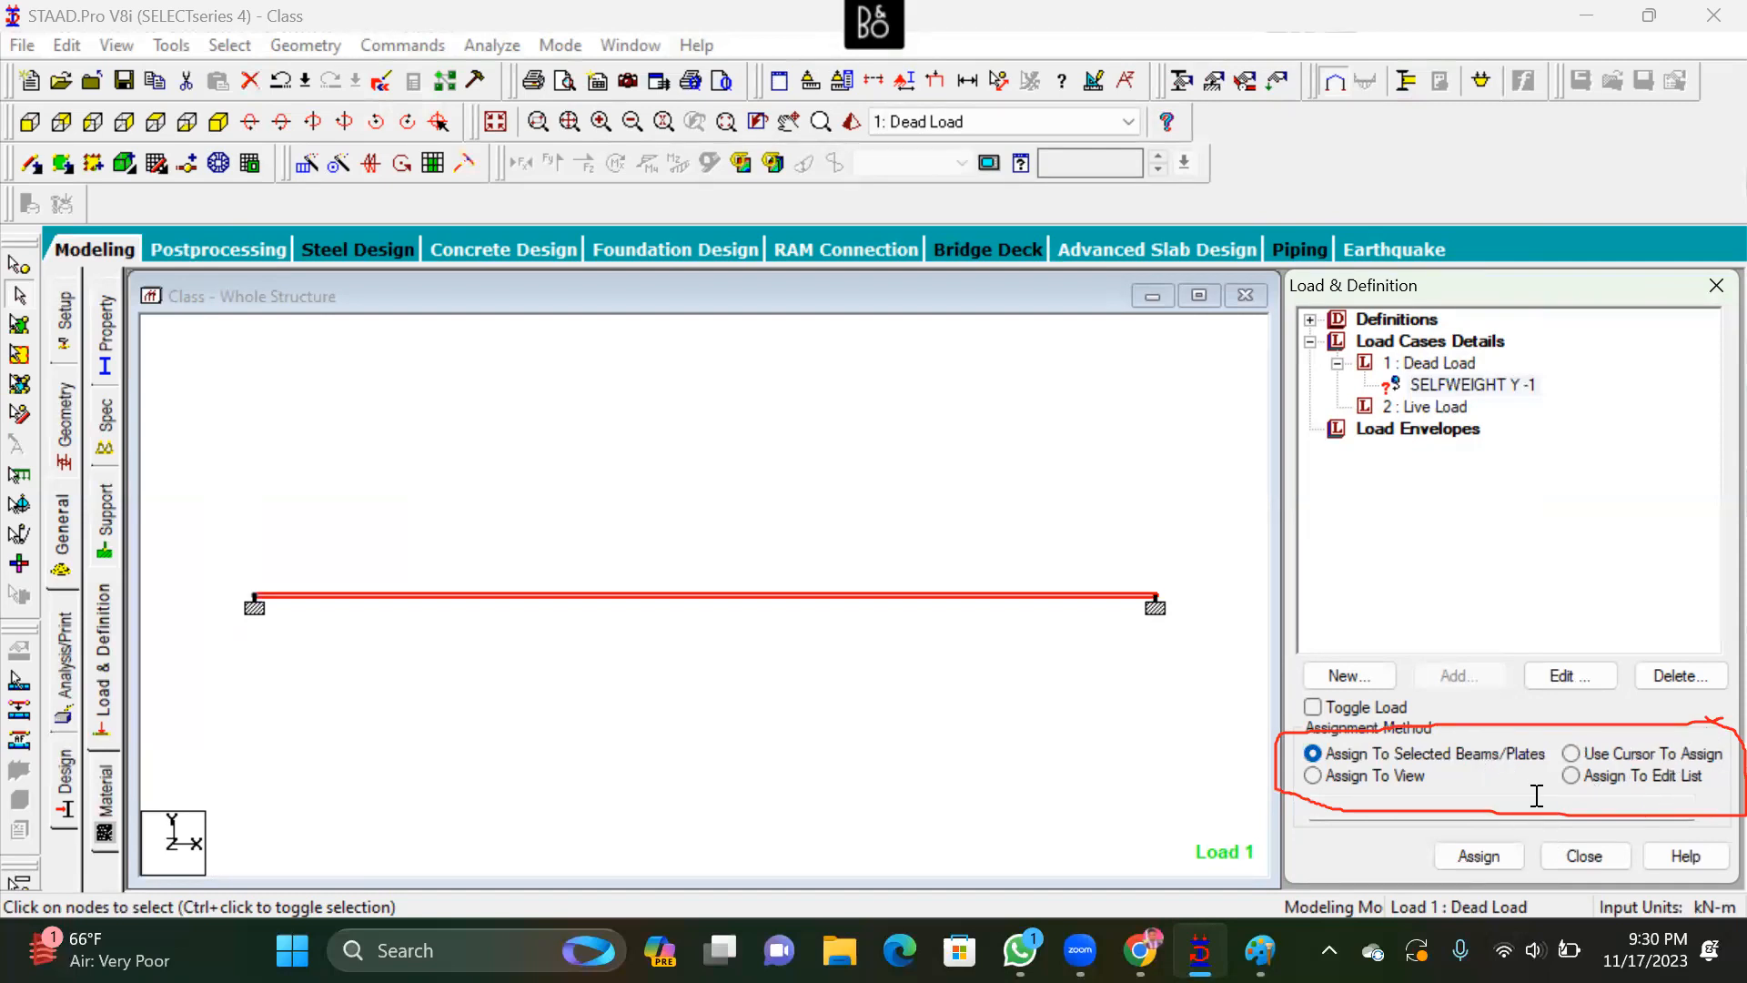
click(1483, 854)
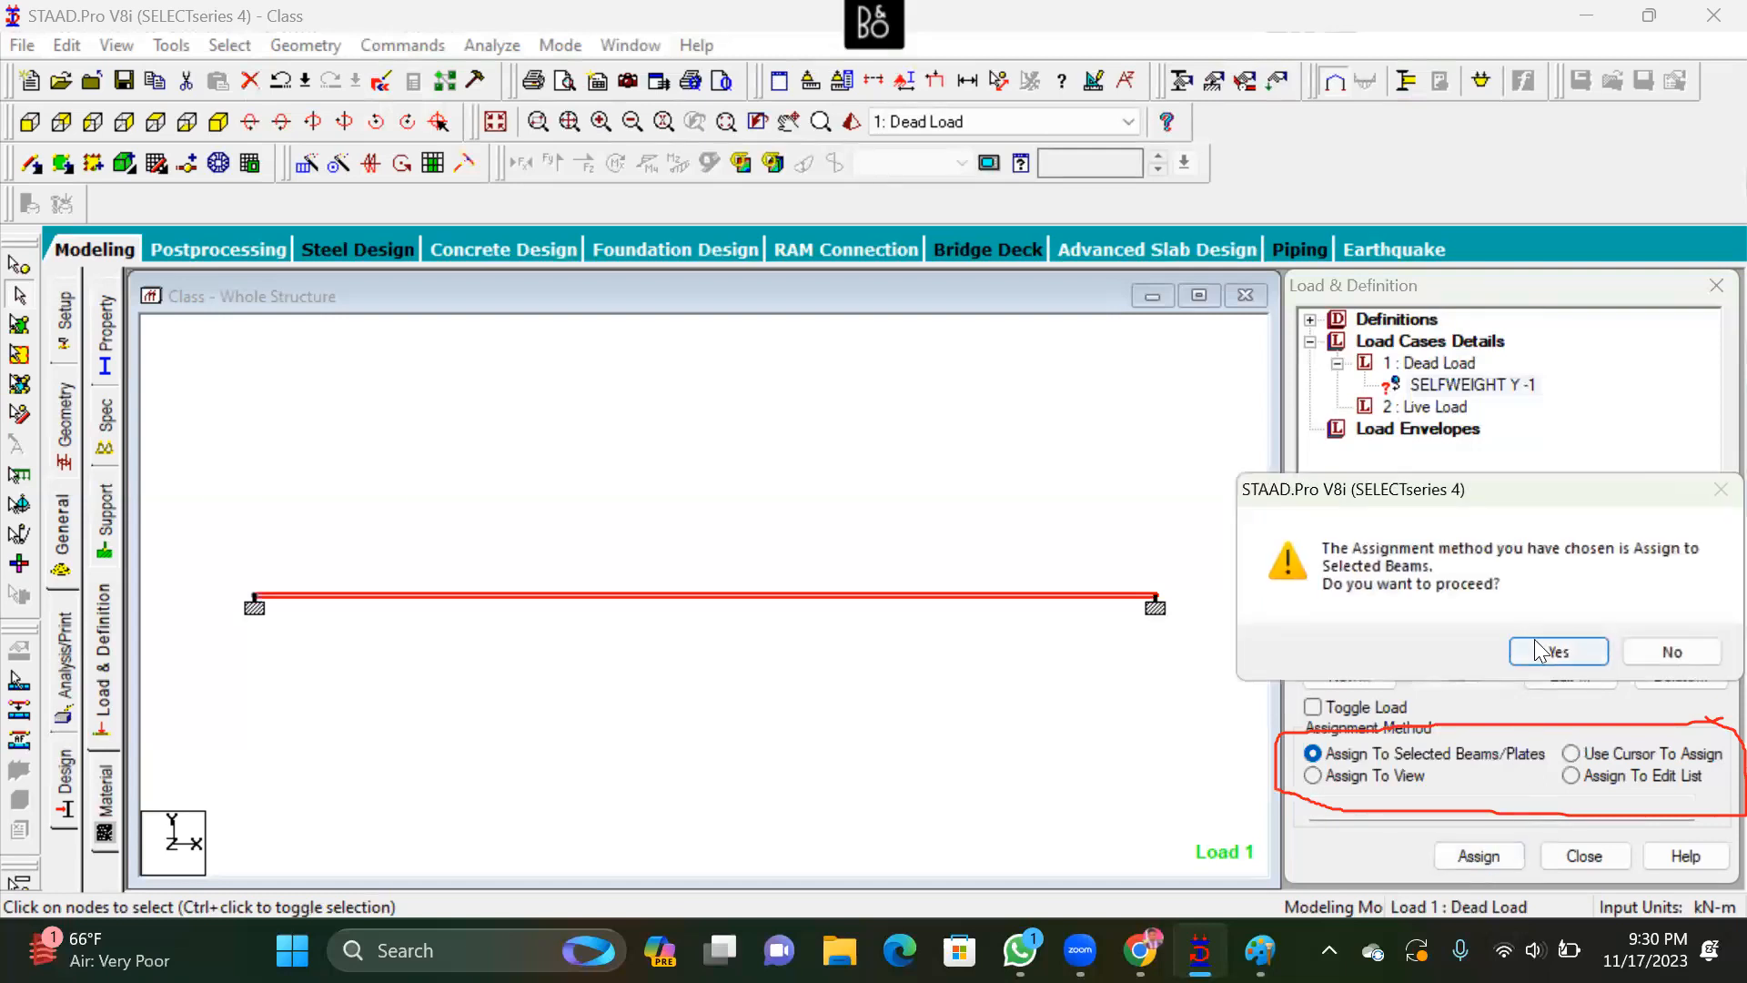
click(1553, 649)
click(1124, 417)
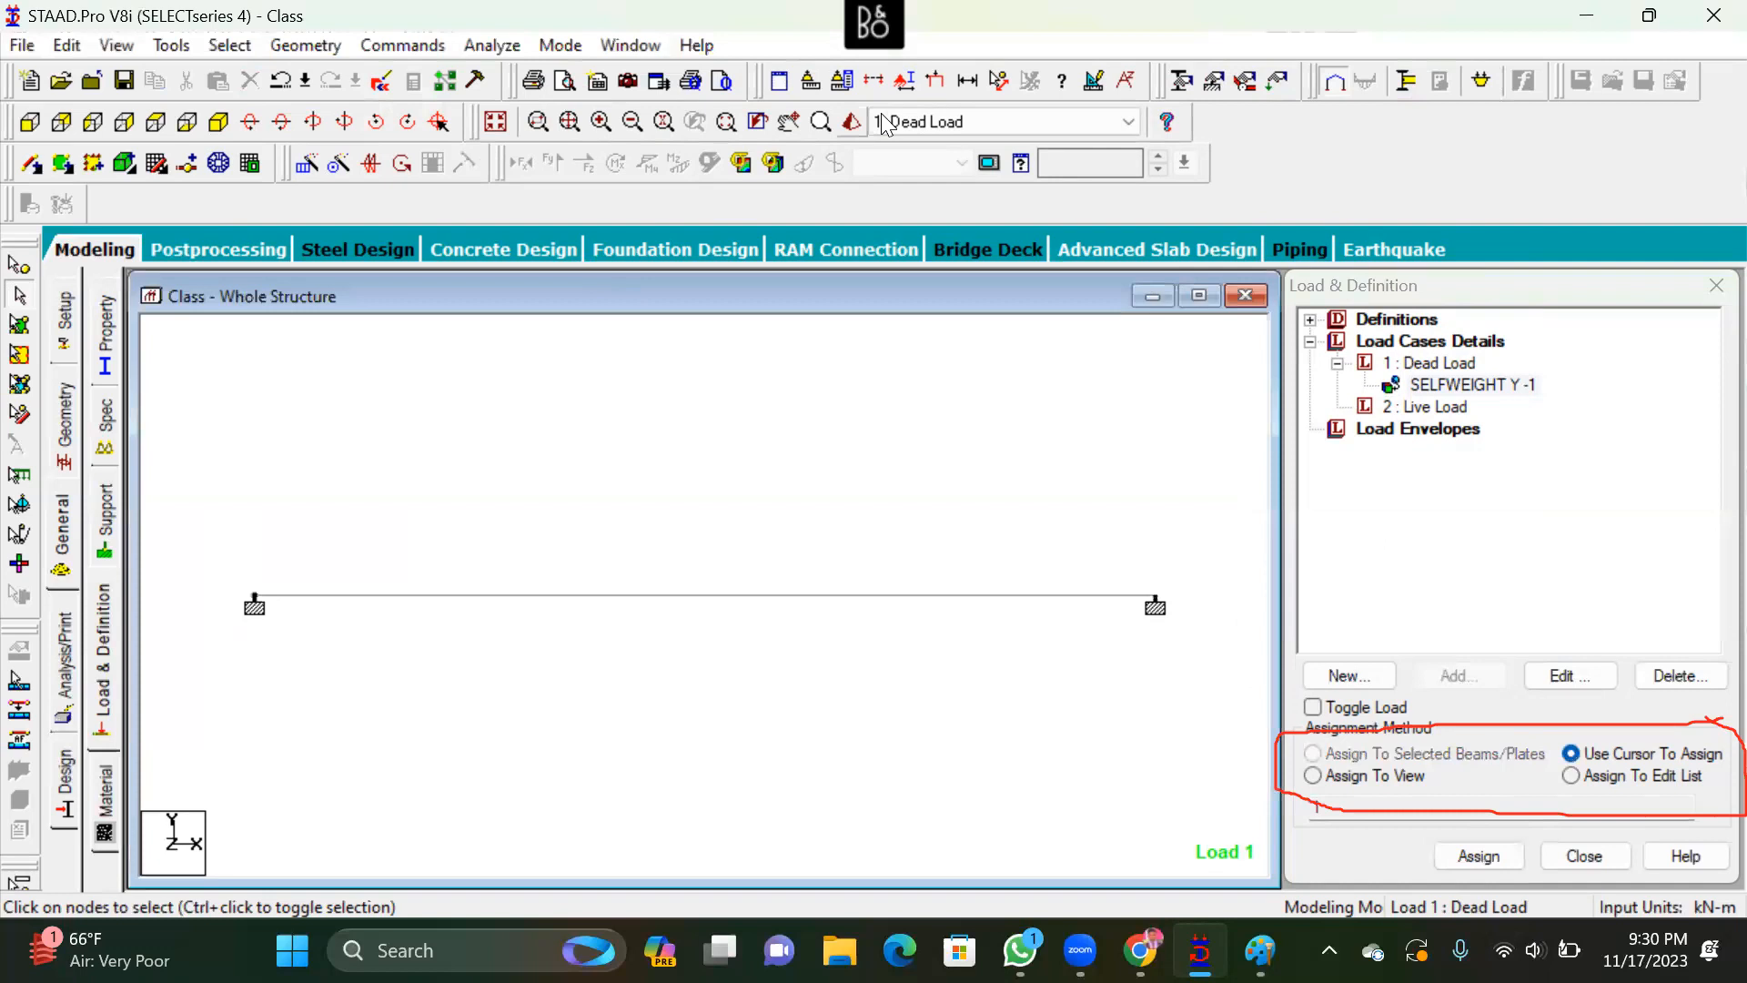
mouse_move(1343, 368)
mouse_down()
mouse_move(1442, 409)
mouse_move(1587, 384)
mouse_move(1501, 380)
mouse_up()
mouse_move(1373, 391)
mouse_down()
mouse_move(1369, 407)
mouse_move(1669, 399)
mouse_move(1463, 350)
mouse_move(1321, 361)
mouse_up()
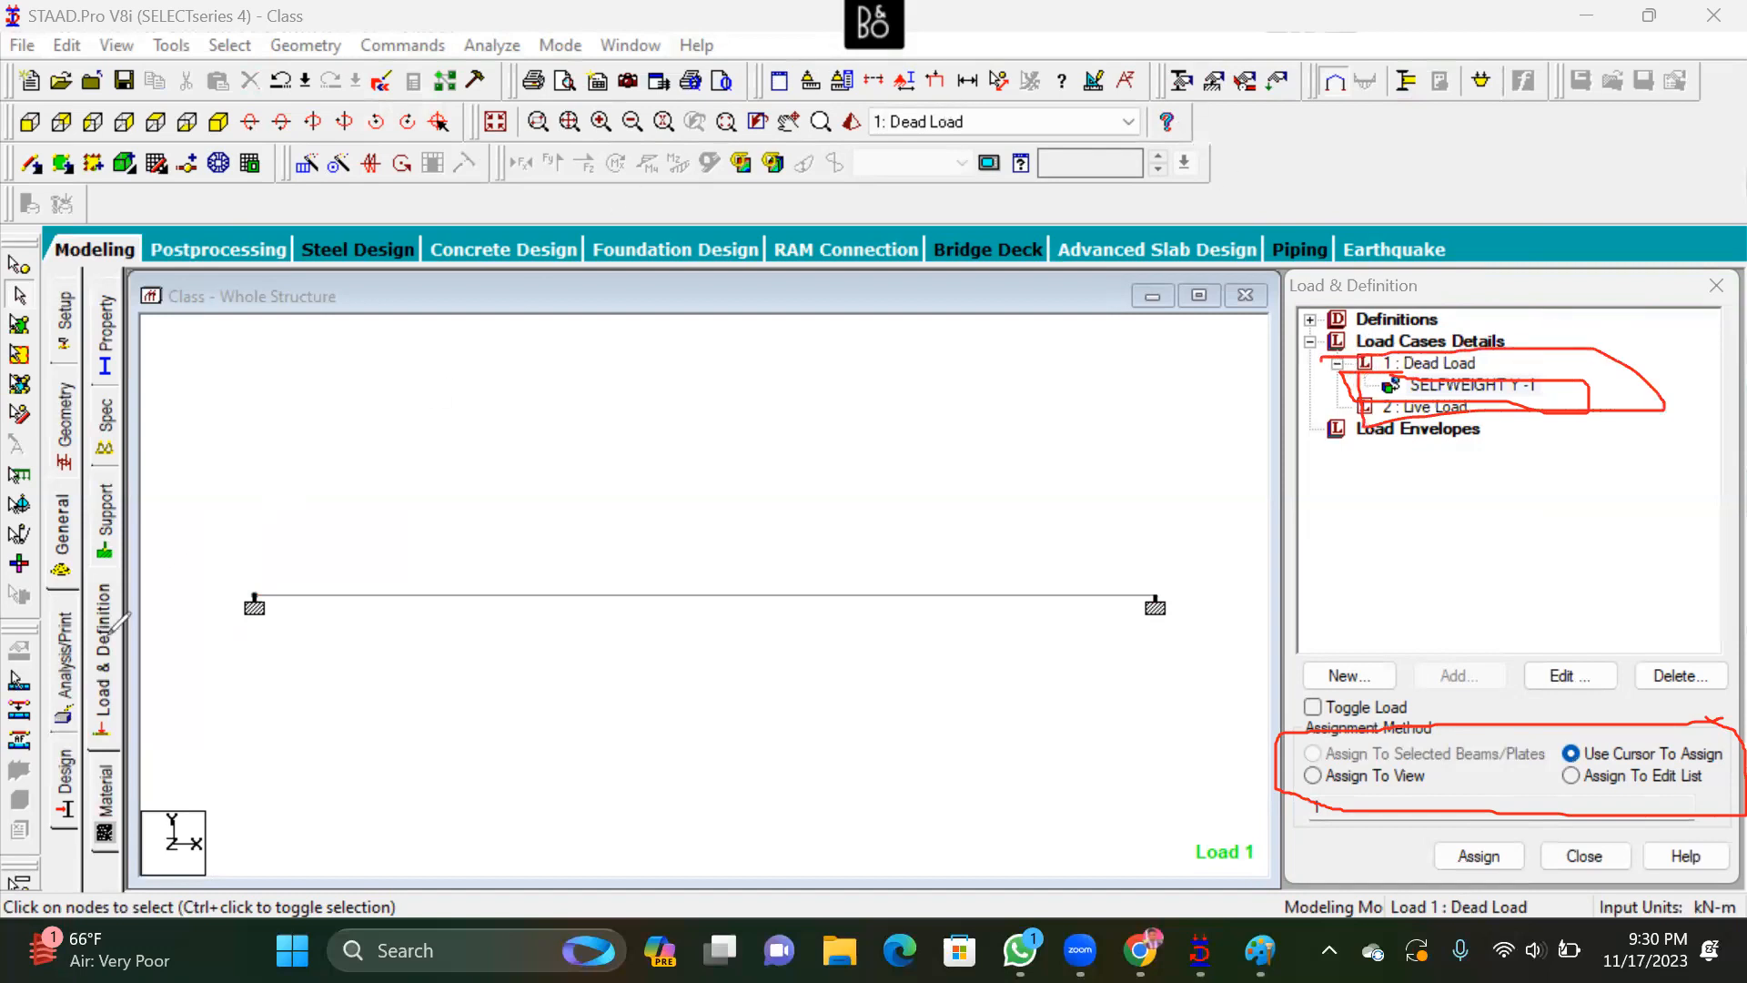
key(Escape)
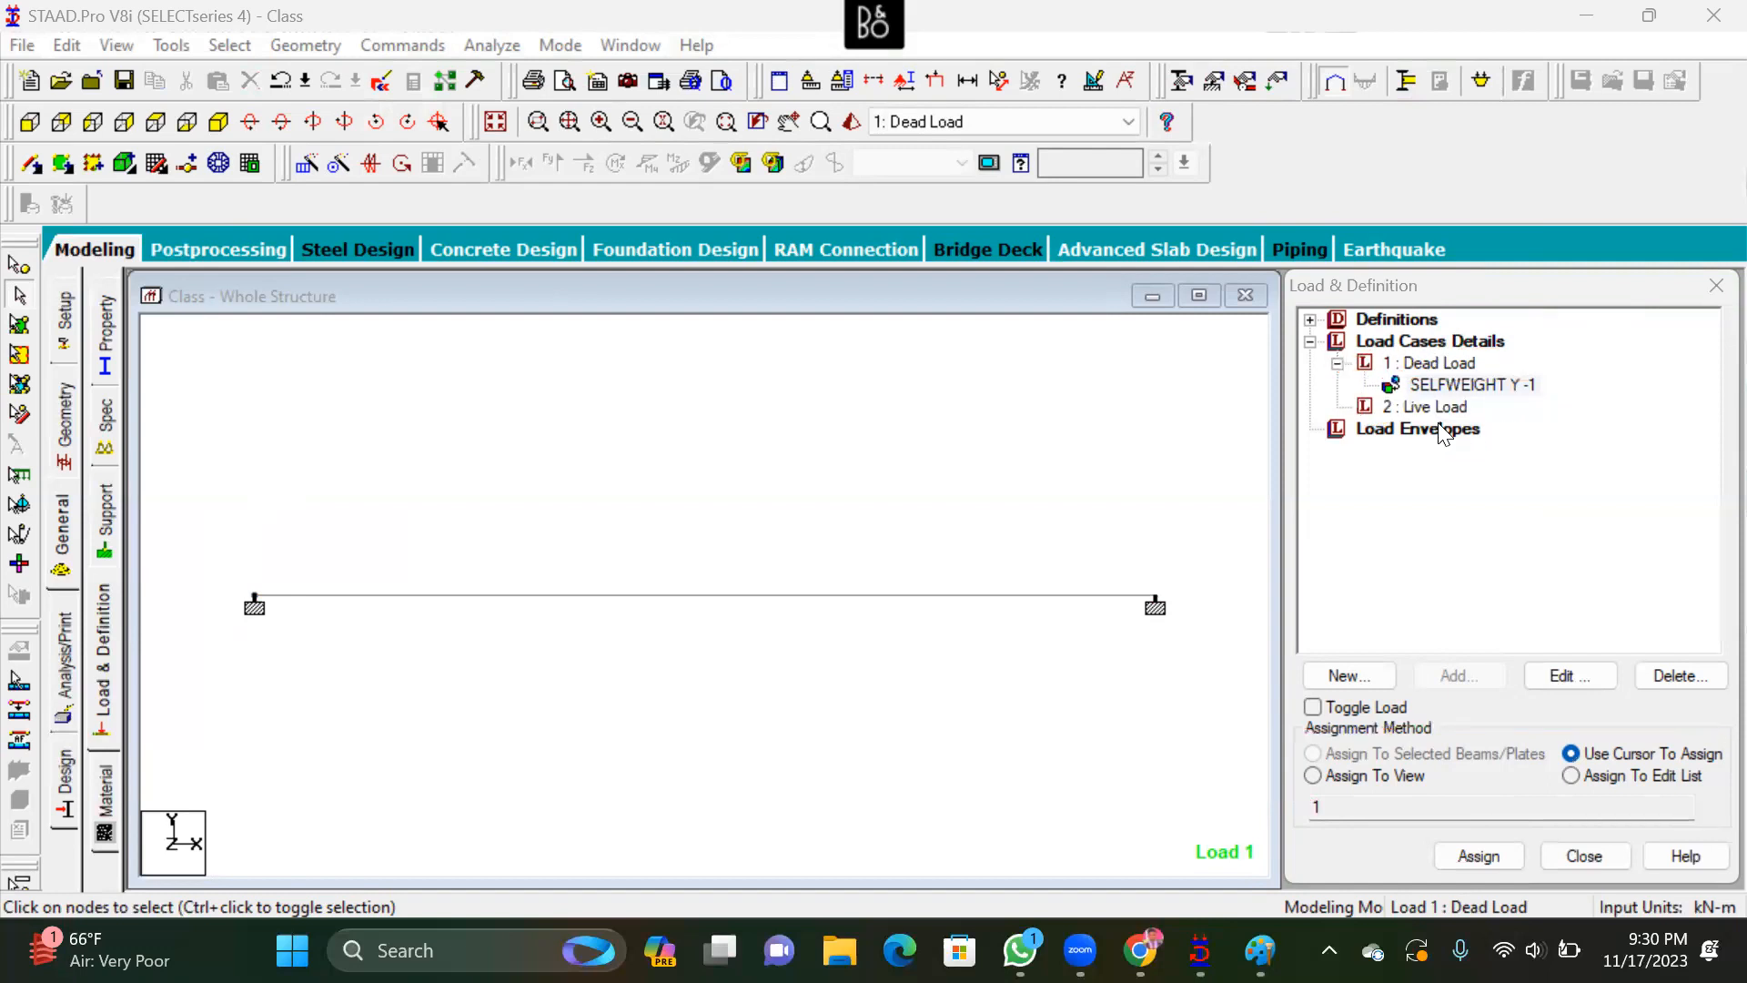
scroll(896, 609, down, 5)
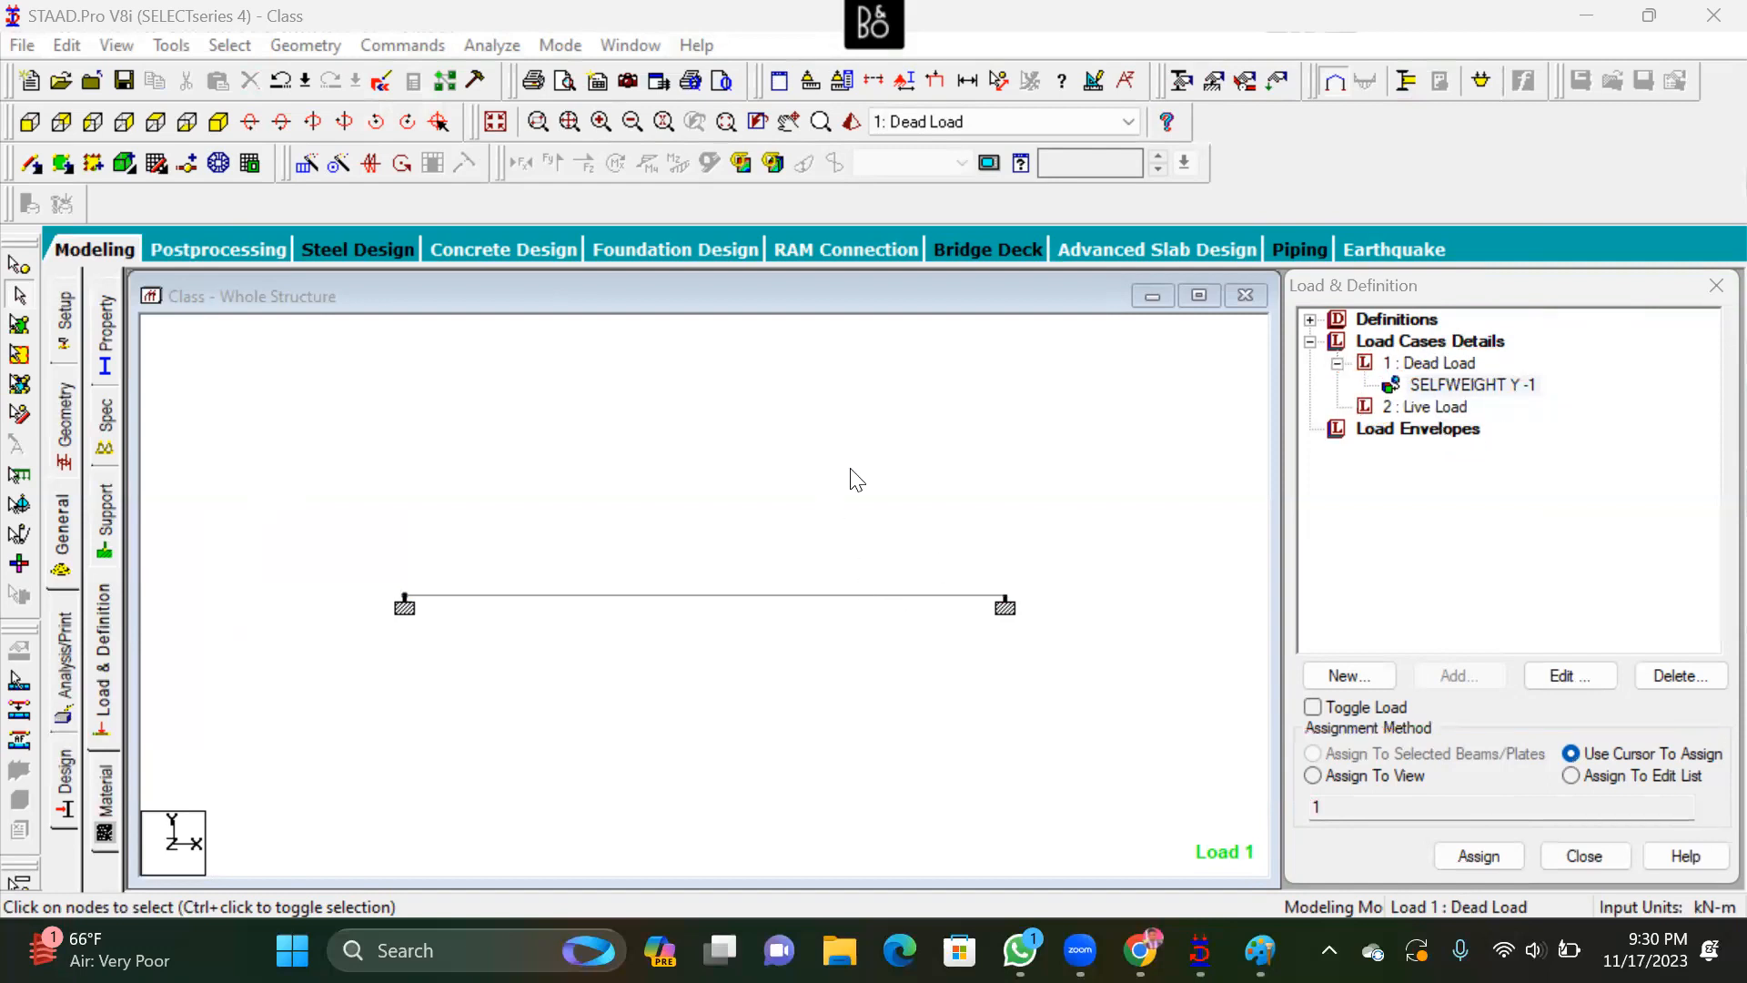
click(1078, 534)
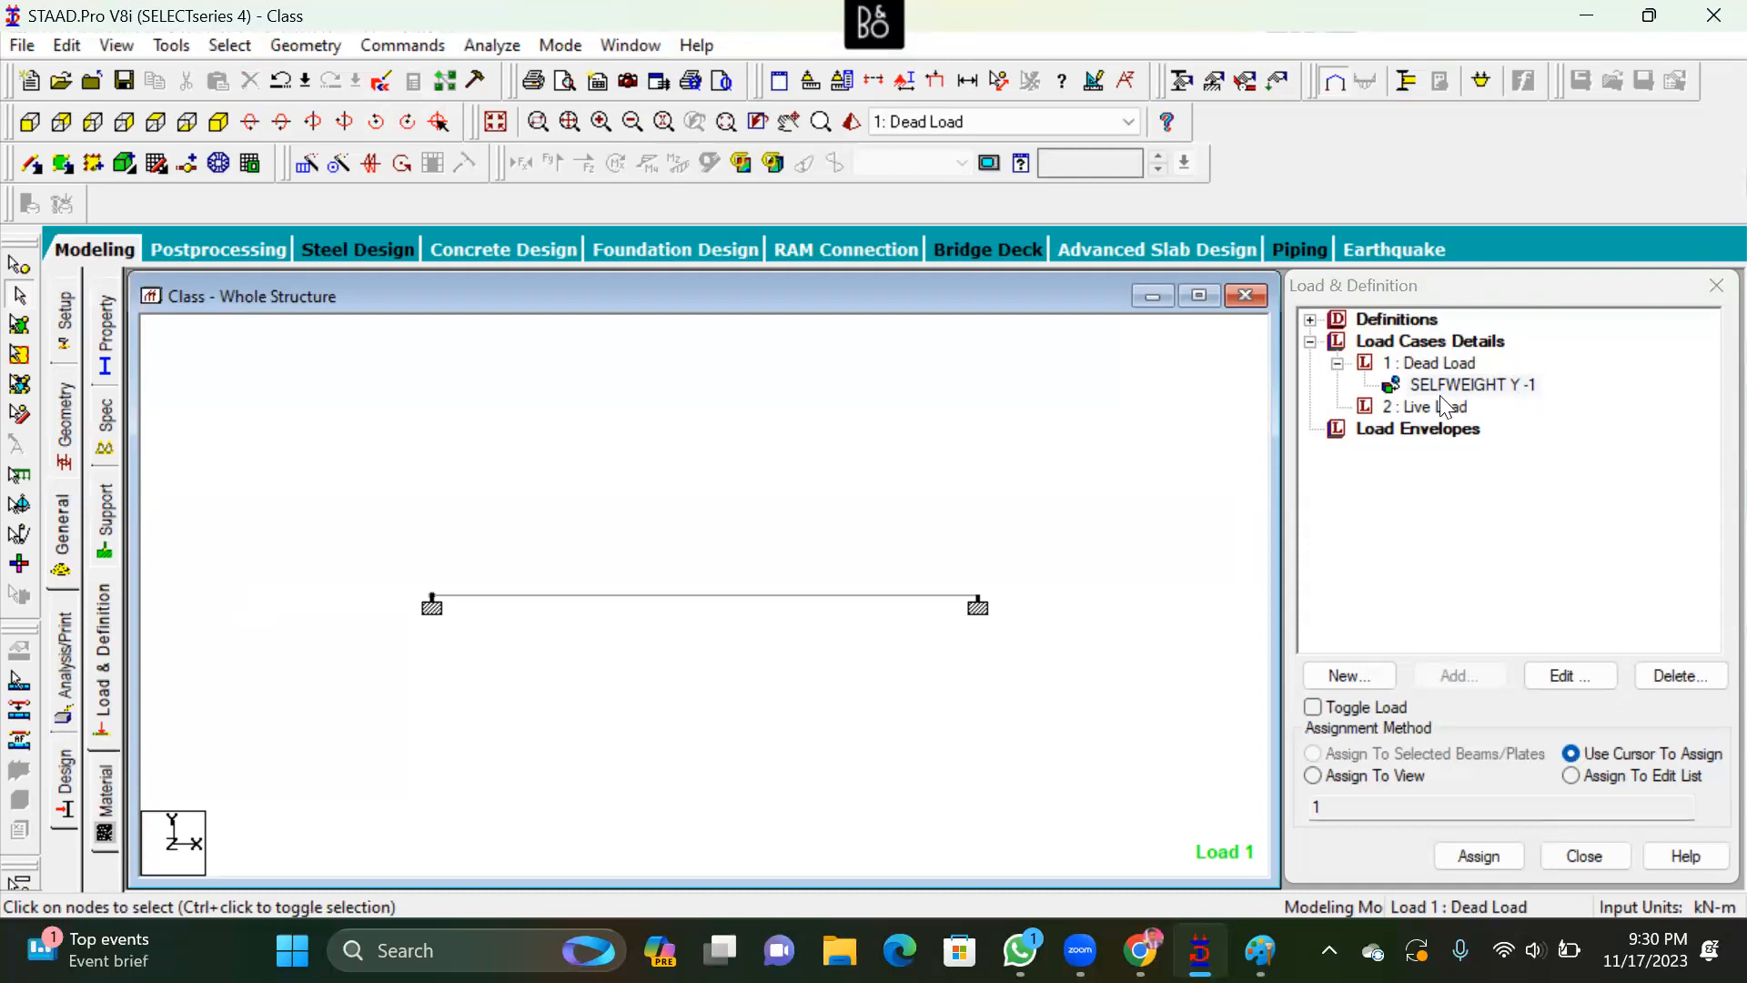
Annotate the beam with a downward midspan arrow labelled 10kn and support reactions marked 5, and clear the annotations
click(1430, 407)
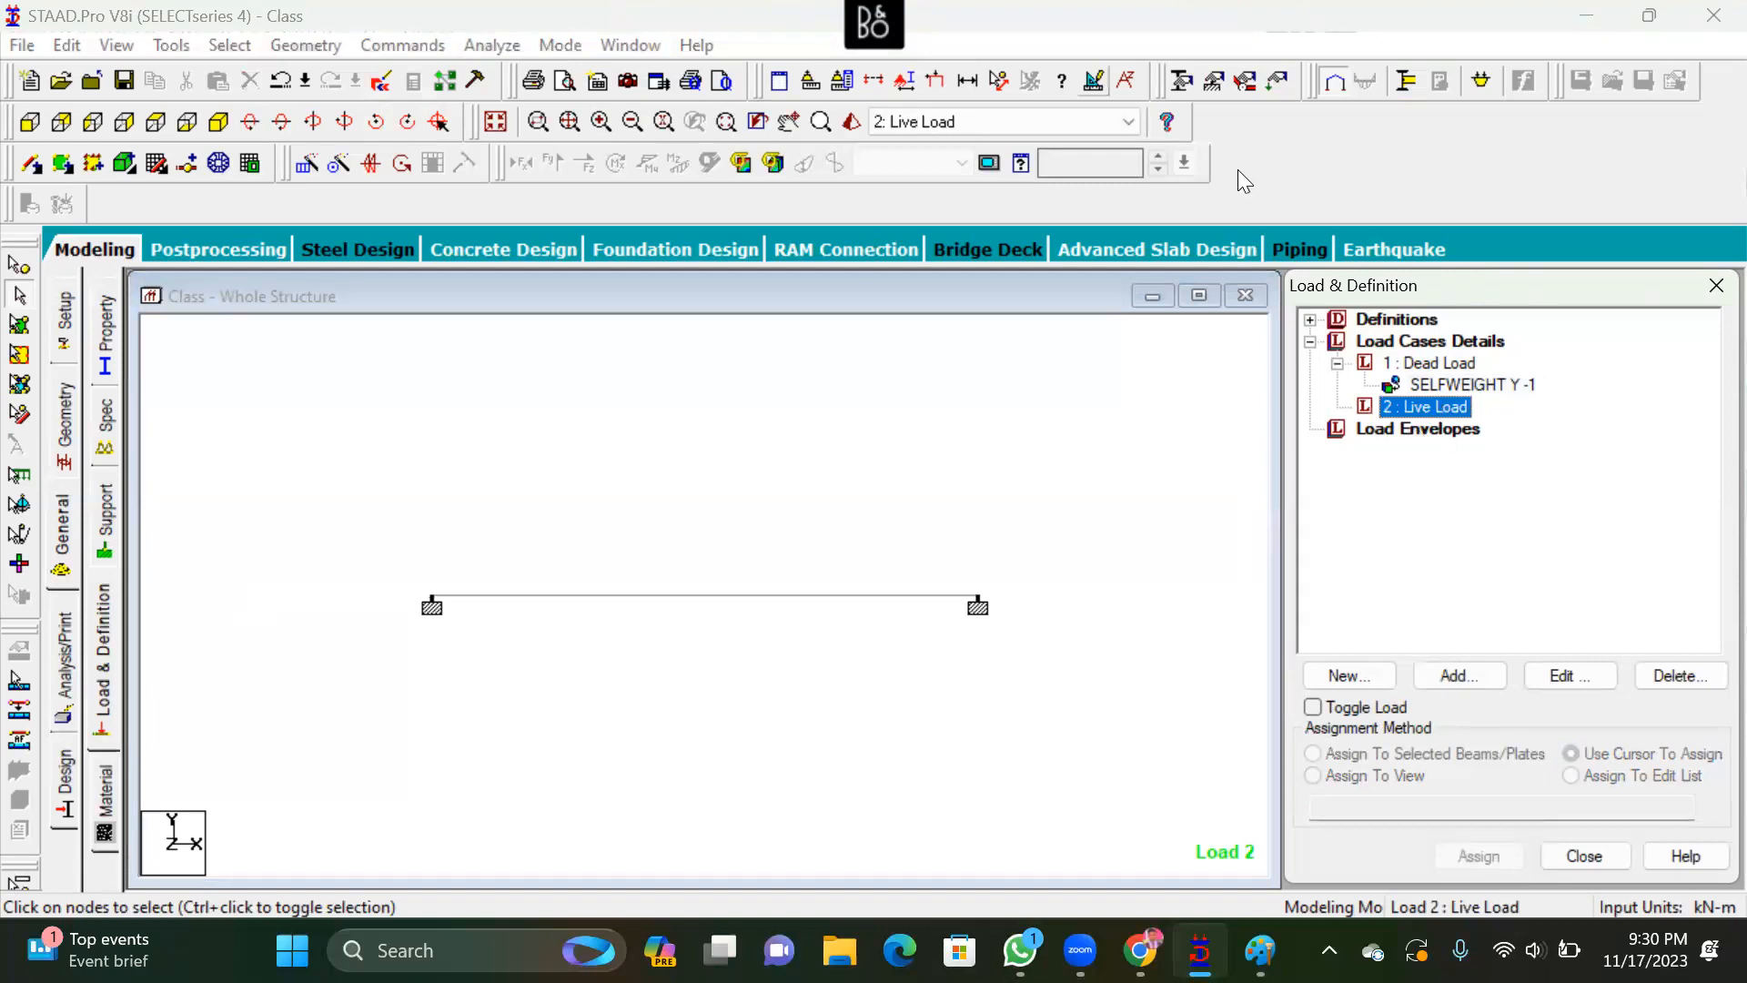
mouse_move(724, 404)
mouse_down()
mouse_move(709, 571)
mouse_move(762, 543)
mouse_up()
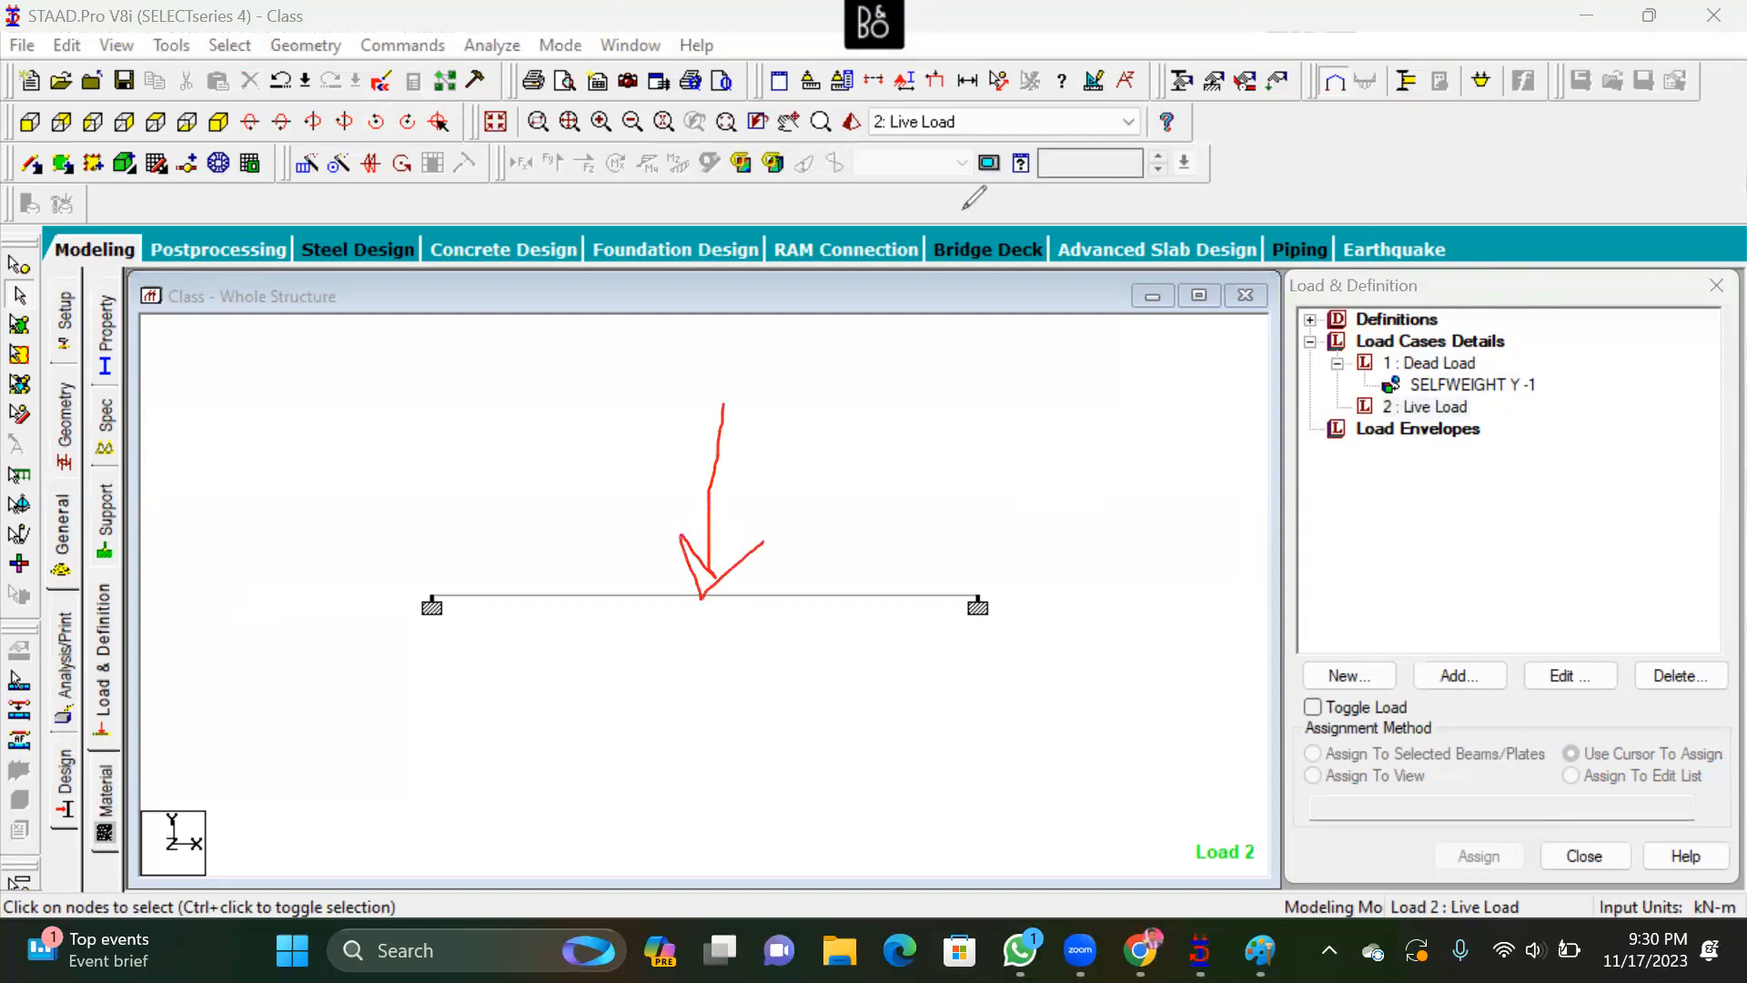
mouse_move(748, 412)
mouse_down()
mouse_move(693, 579)
mouse_move(762, 601)
mouse_move(838, 526)
mouse_move(687, 503)
mouse_move(754, 523)
mouse_up()
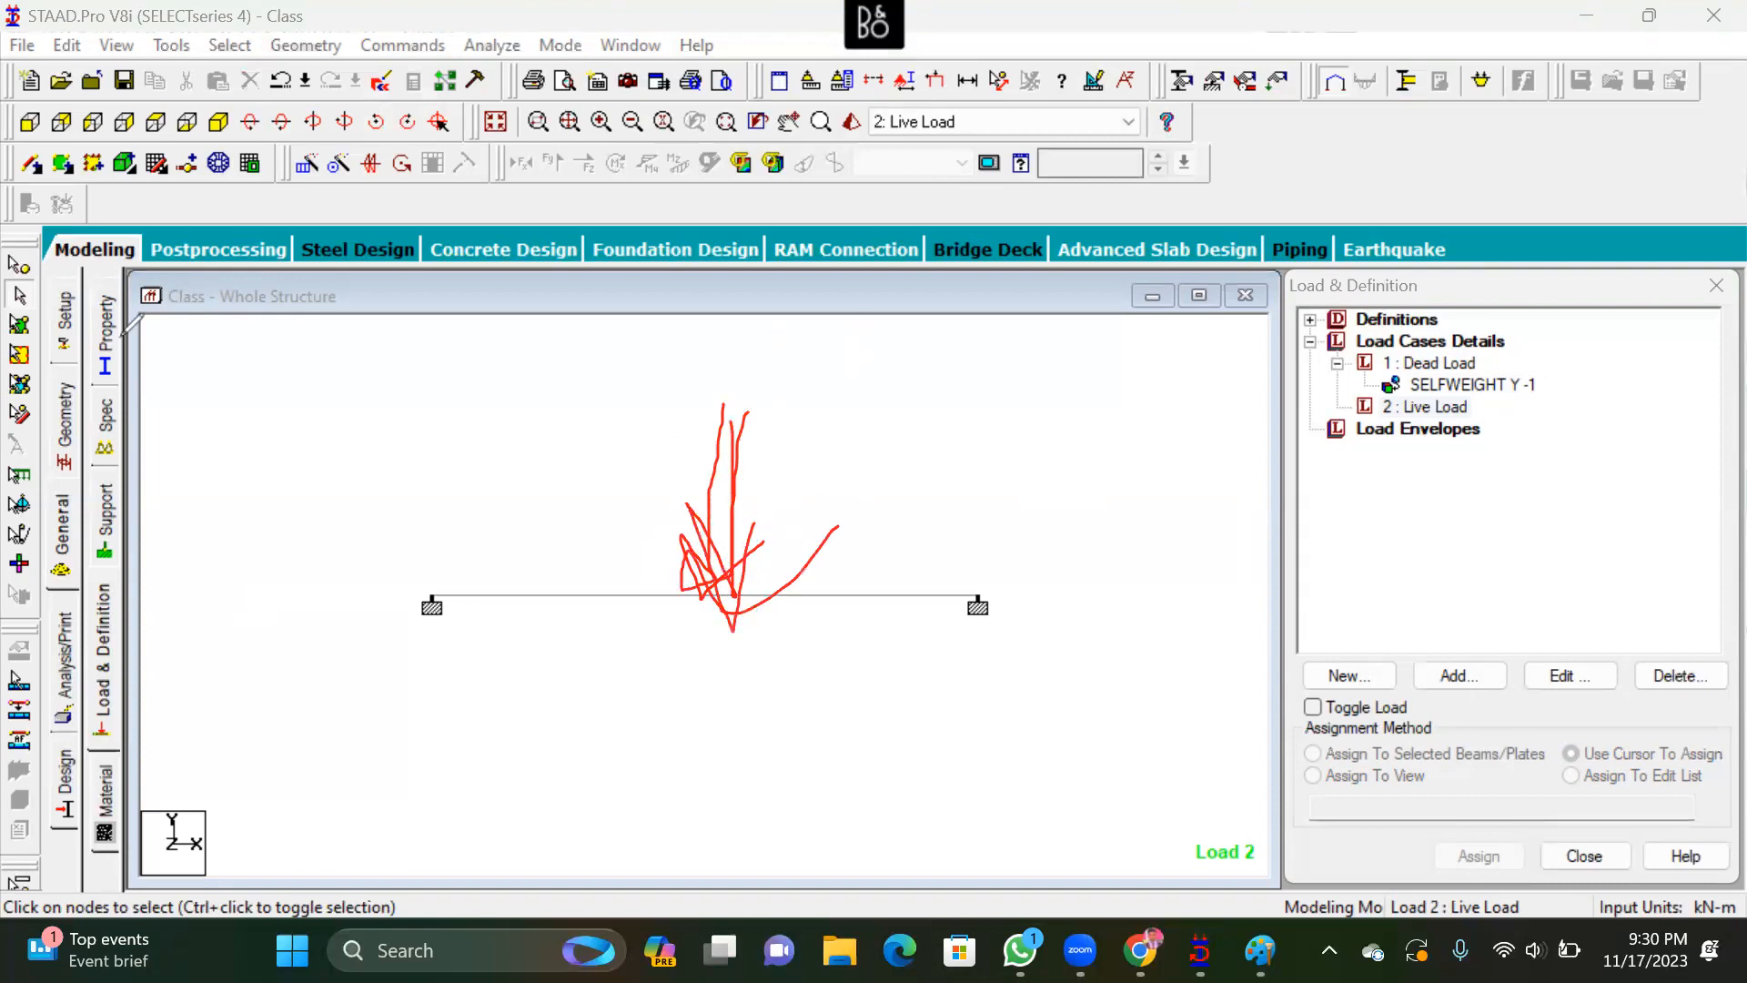
mouse_move(769, 344)
mouse_down()
mouse_move(794, 428)
mouse_move(824, 403)
mouse_move(812, 372)
mouse_move(843, 399)
mouse_move(910, 375)
mouse_up()
drag(428, 628, 414, 763)
mouse_move(457, 587)
mouse_down()
mouse_move(420, 650)
mouse_move(473, 618)
mouse_up()
mouse_move(962, 666)
mouse_down()
mouse_move(969, 719)
mouse_move(980, 618)
mouse_move(1010, 669)
mouse_up()
drag(976, 726, 964, 813)
mouse_move(1046, 702)
mouse_down()
mouse_move(1044, 746)
mouse_move(1069, 733)
mouse_up()
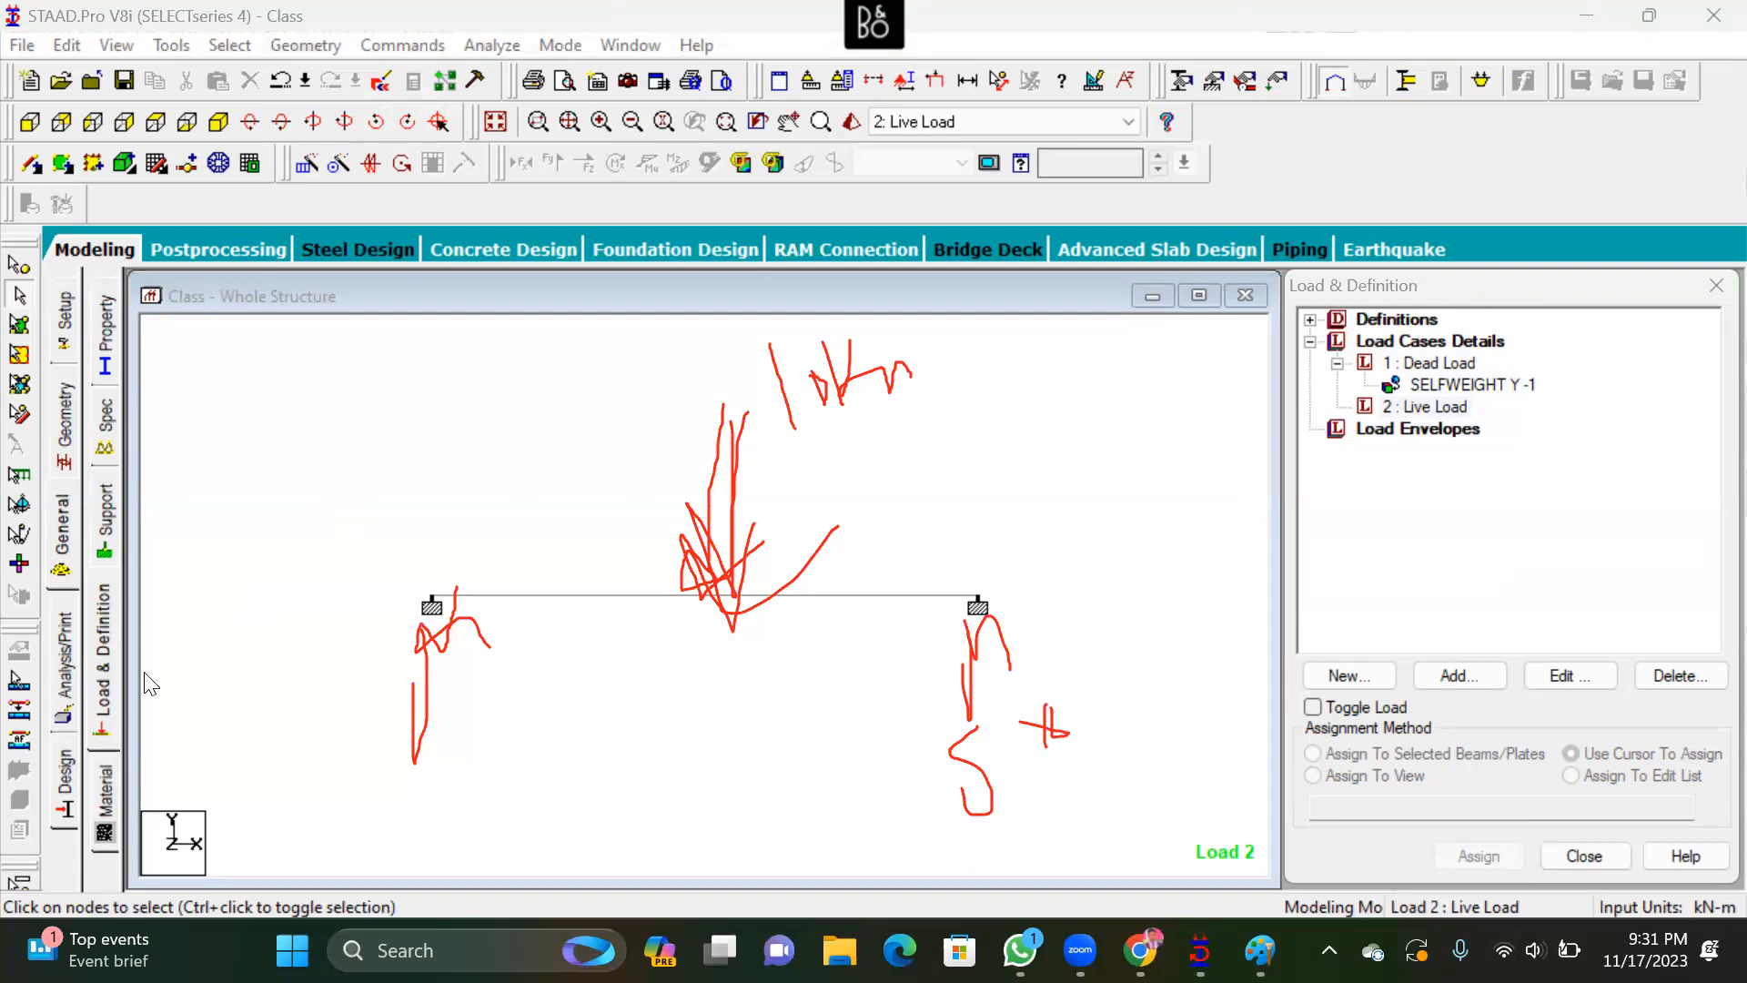
key(Escape)
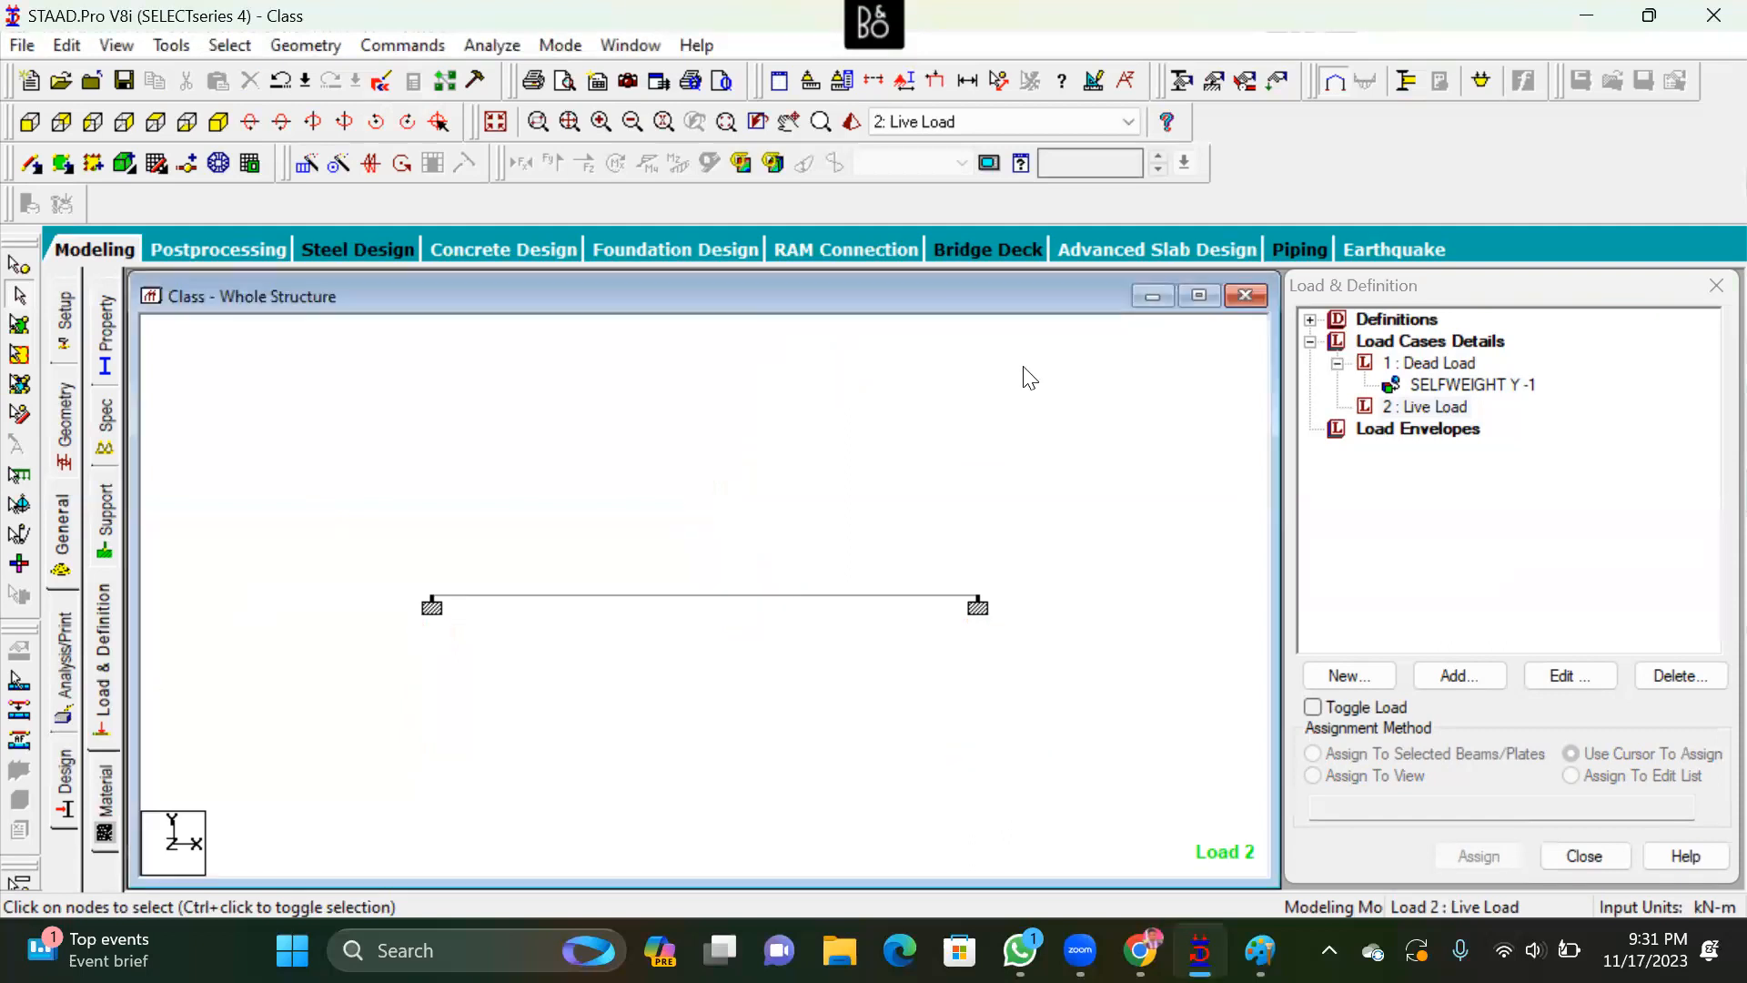
Start adding a Concentrated Force member load to the Live Load case, declining the automatic save
click(1467, 410)
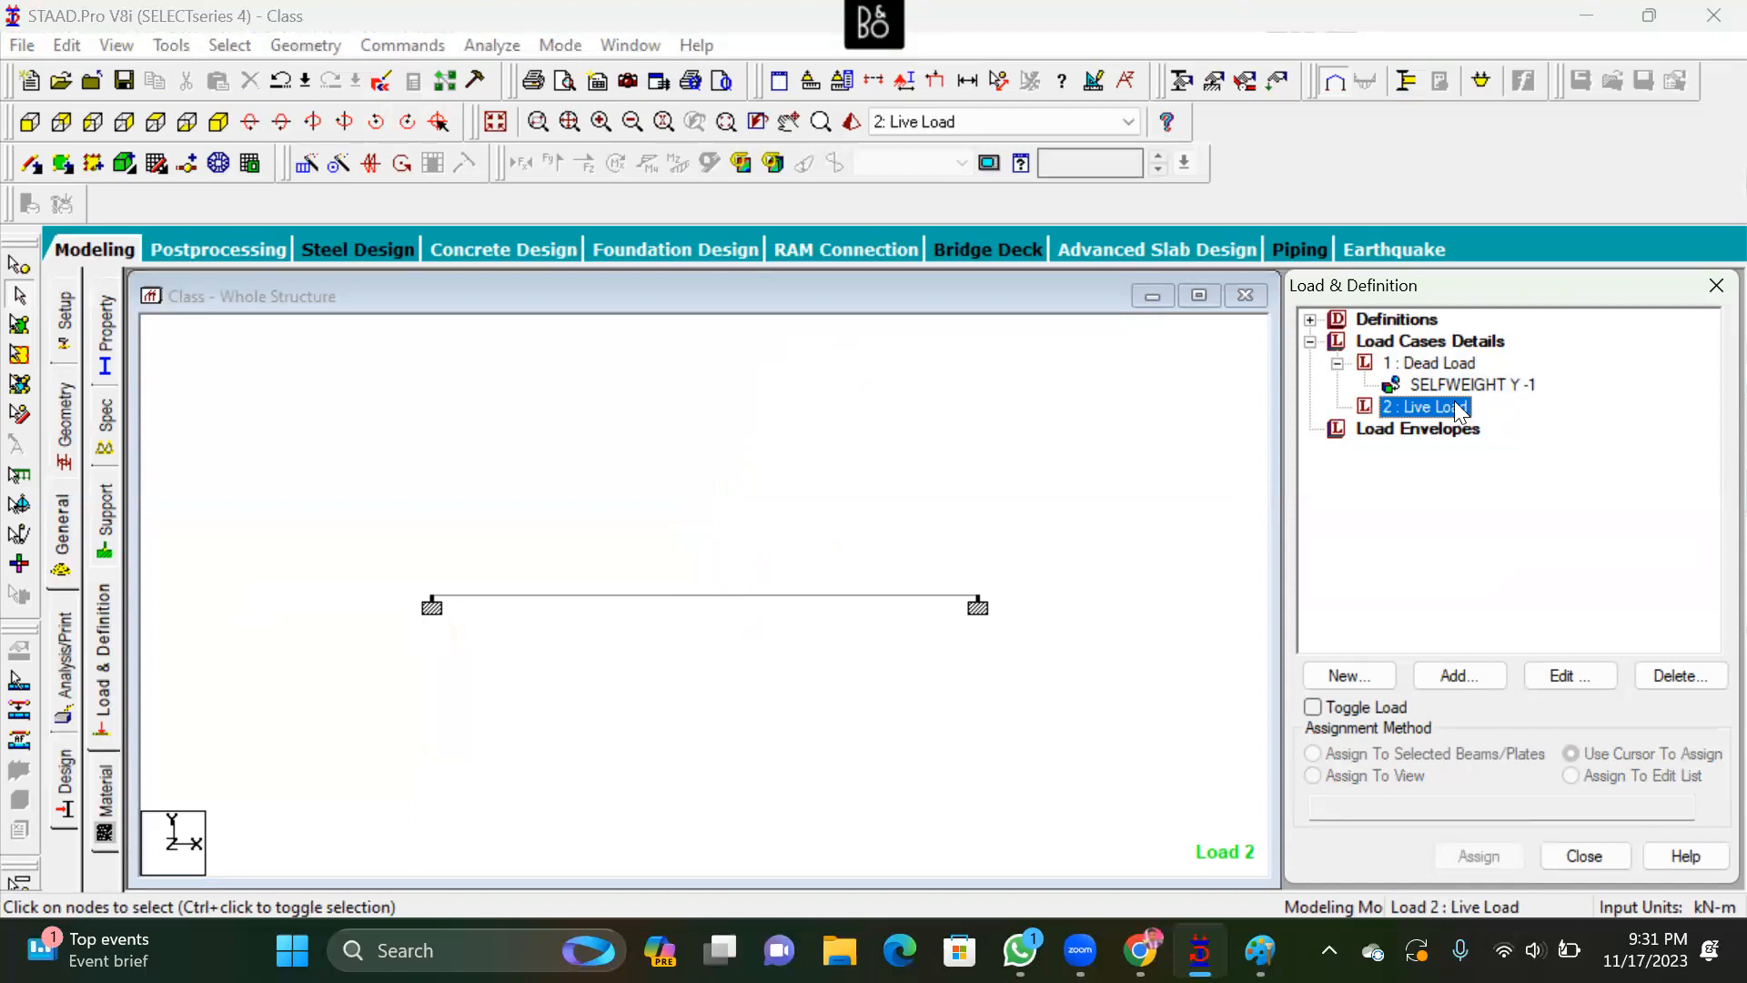
click(1461, 675)
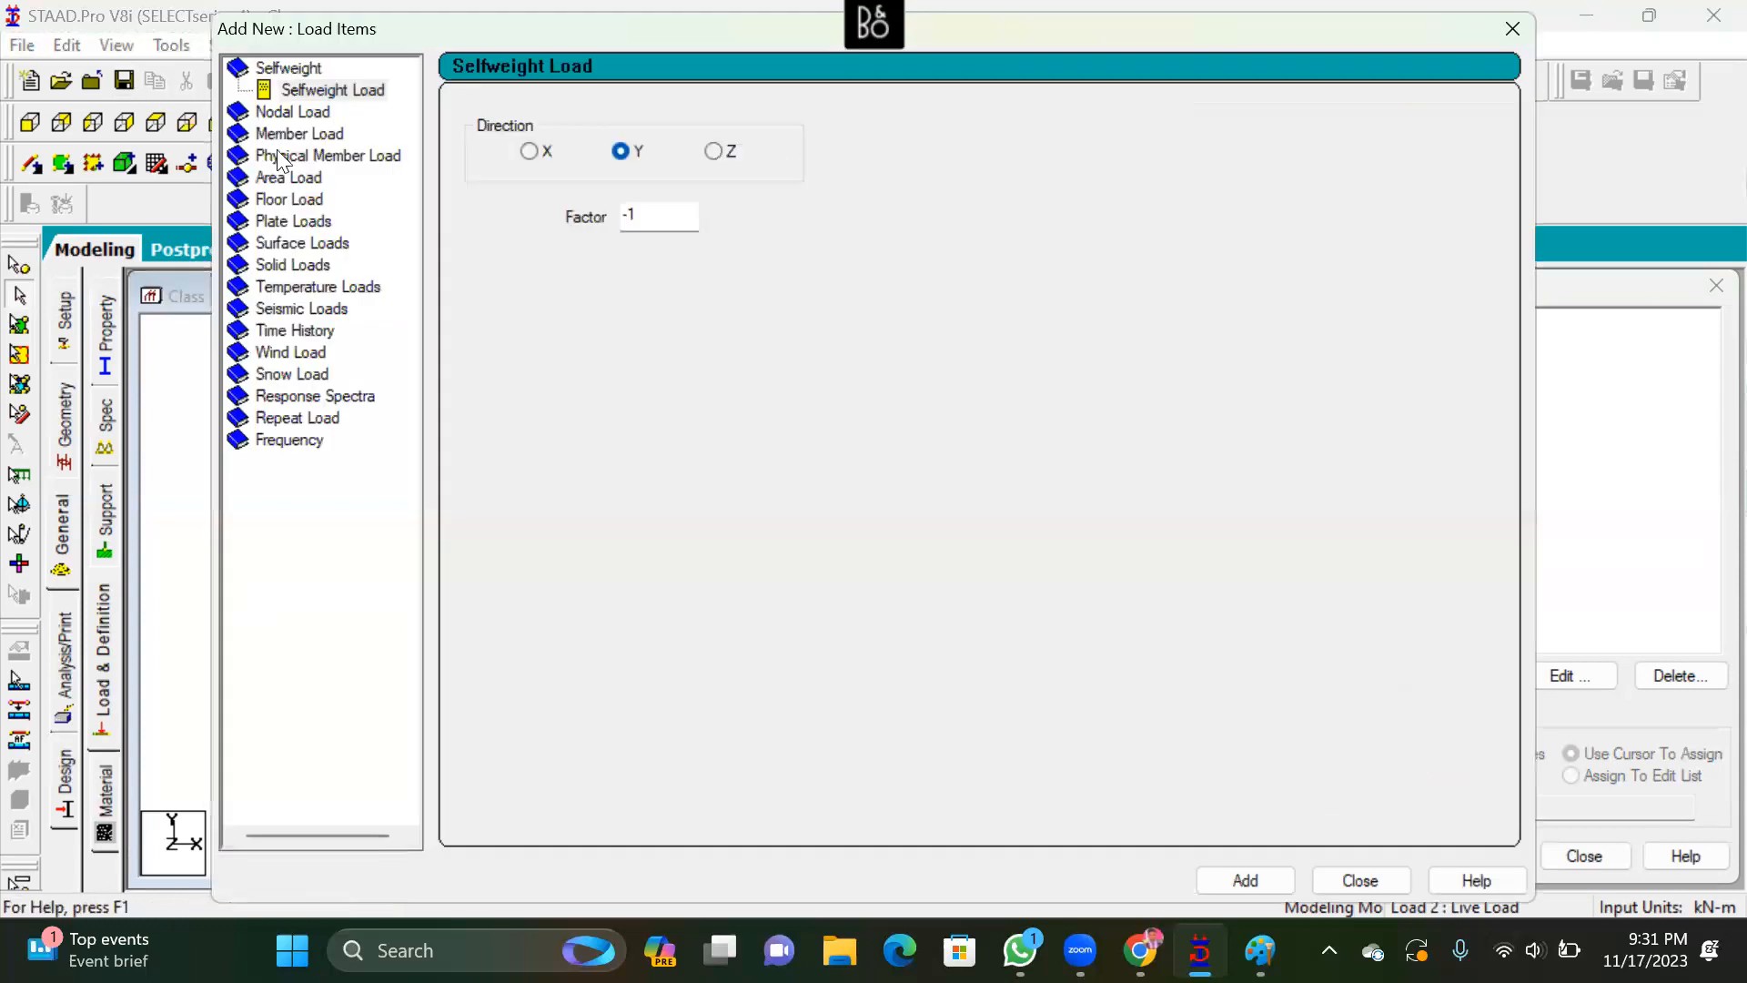
click(300, 133)
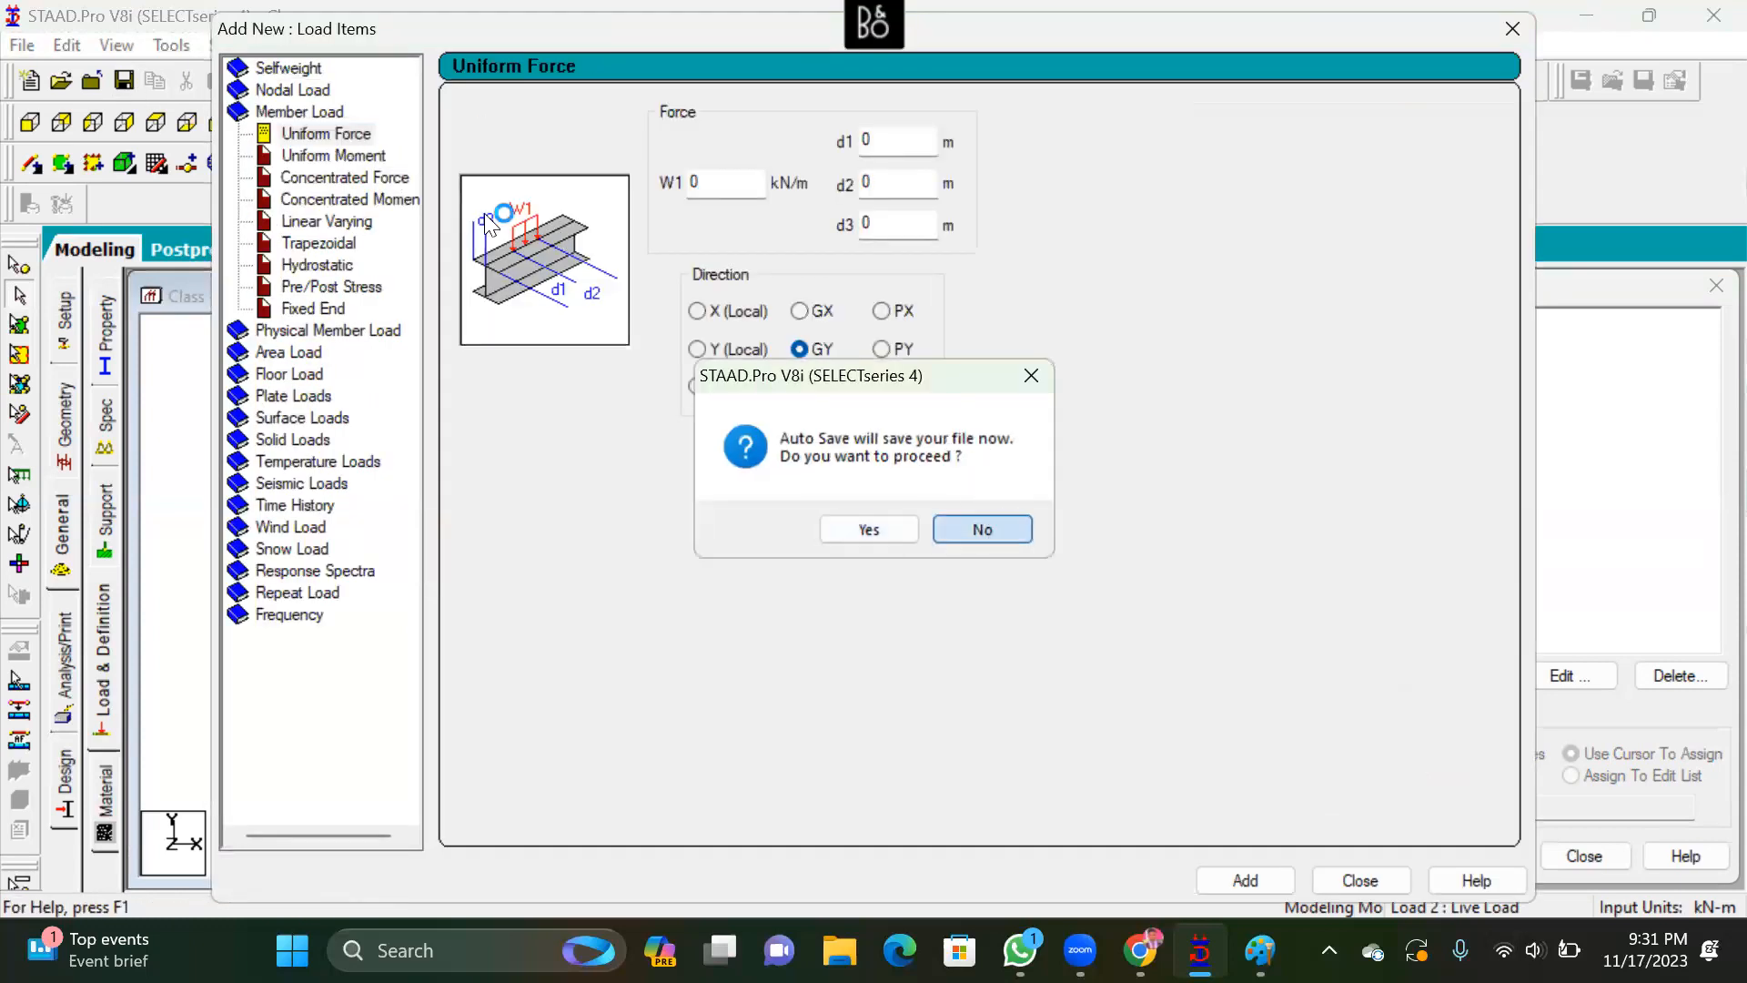
click(982, 528)
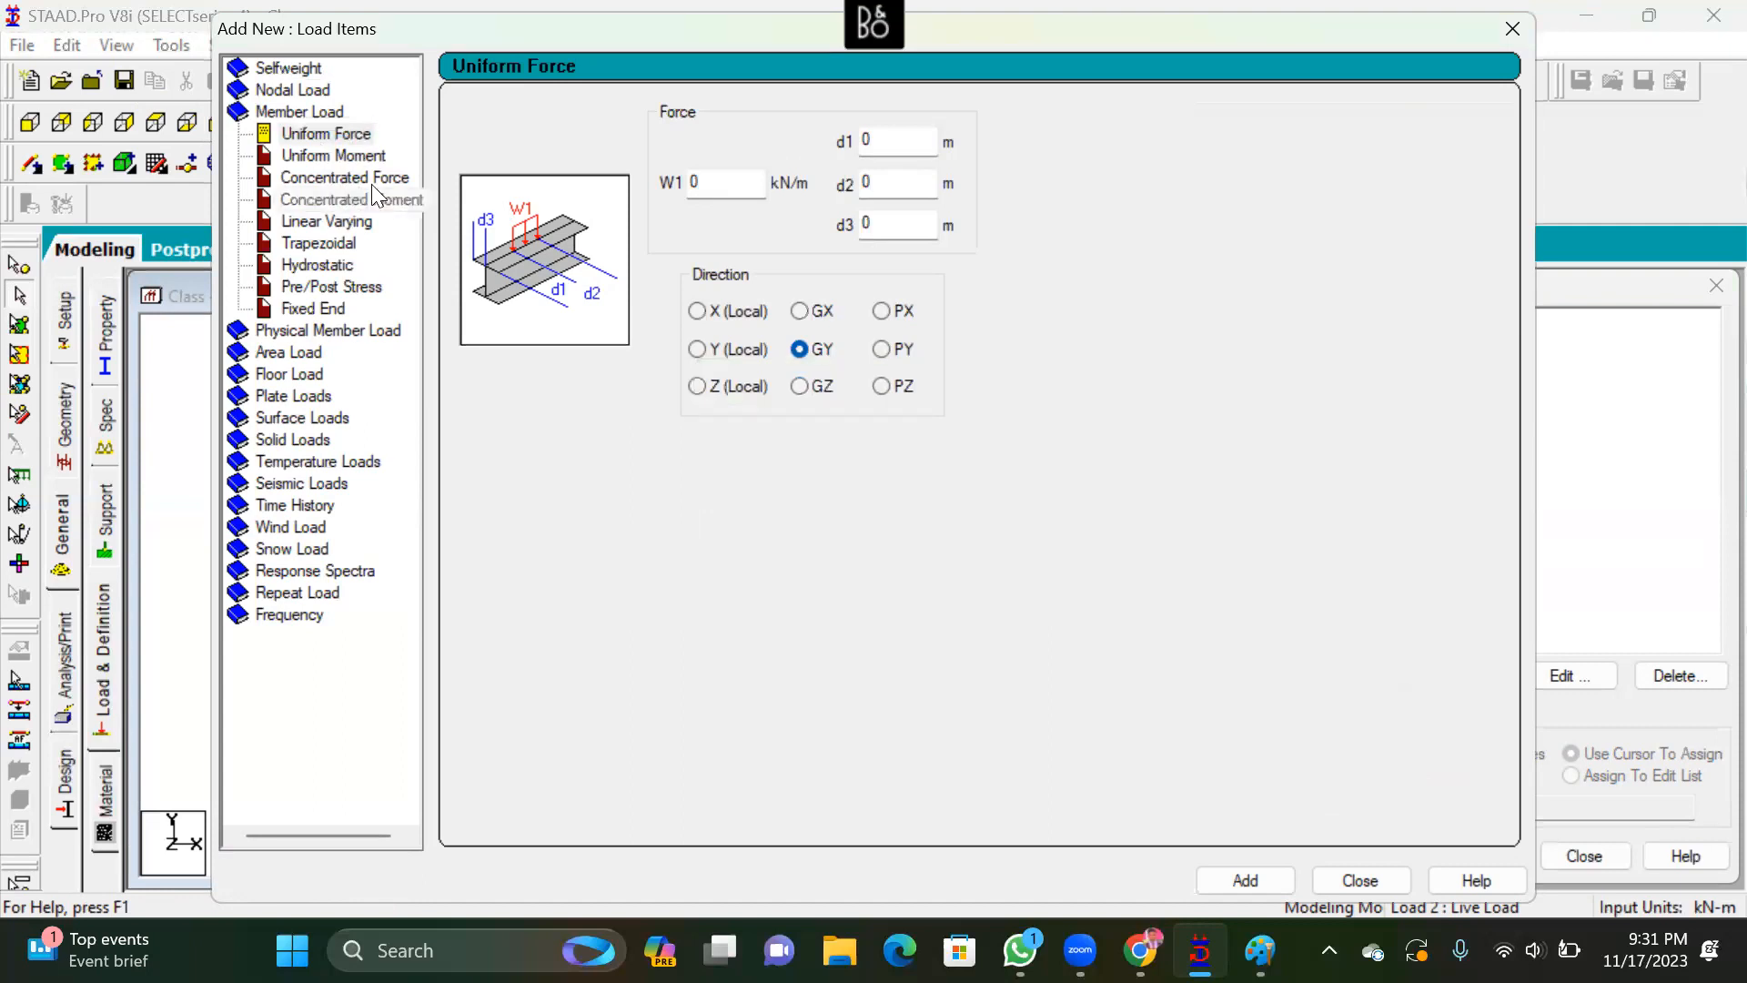
click(371, 174)
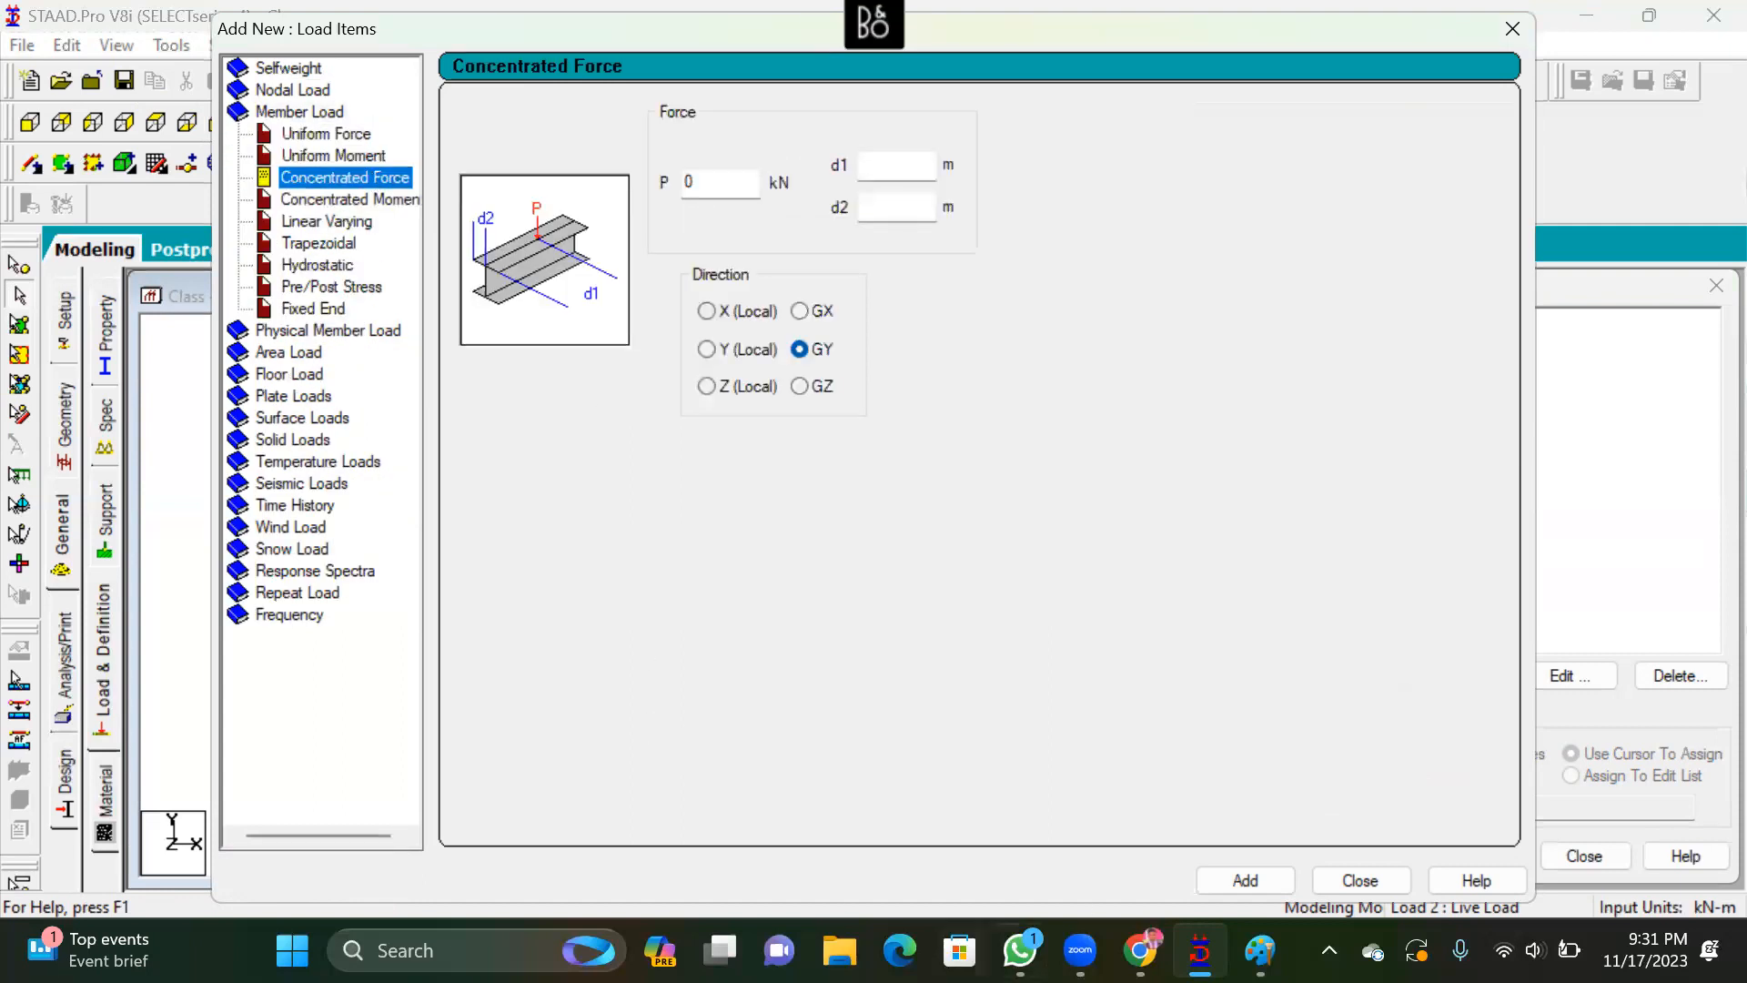
Circle the Concentrated Force type and mark the Member Load category with the annotation pen
click(993, 115)
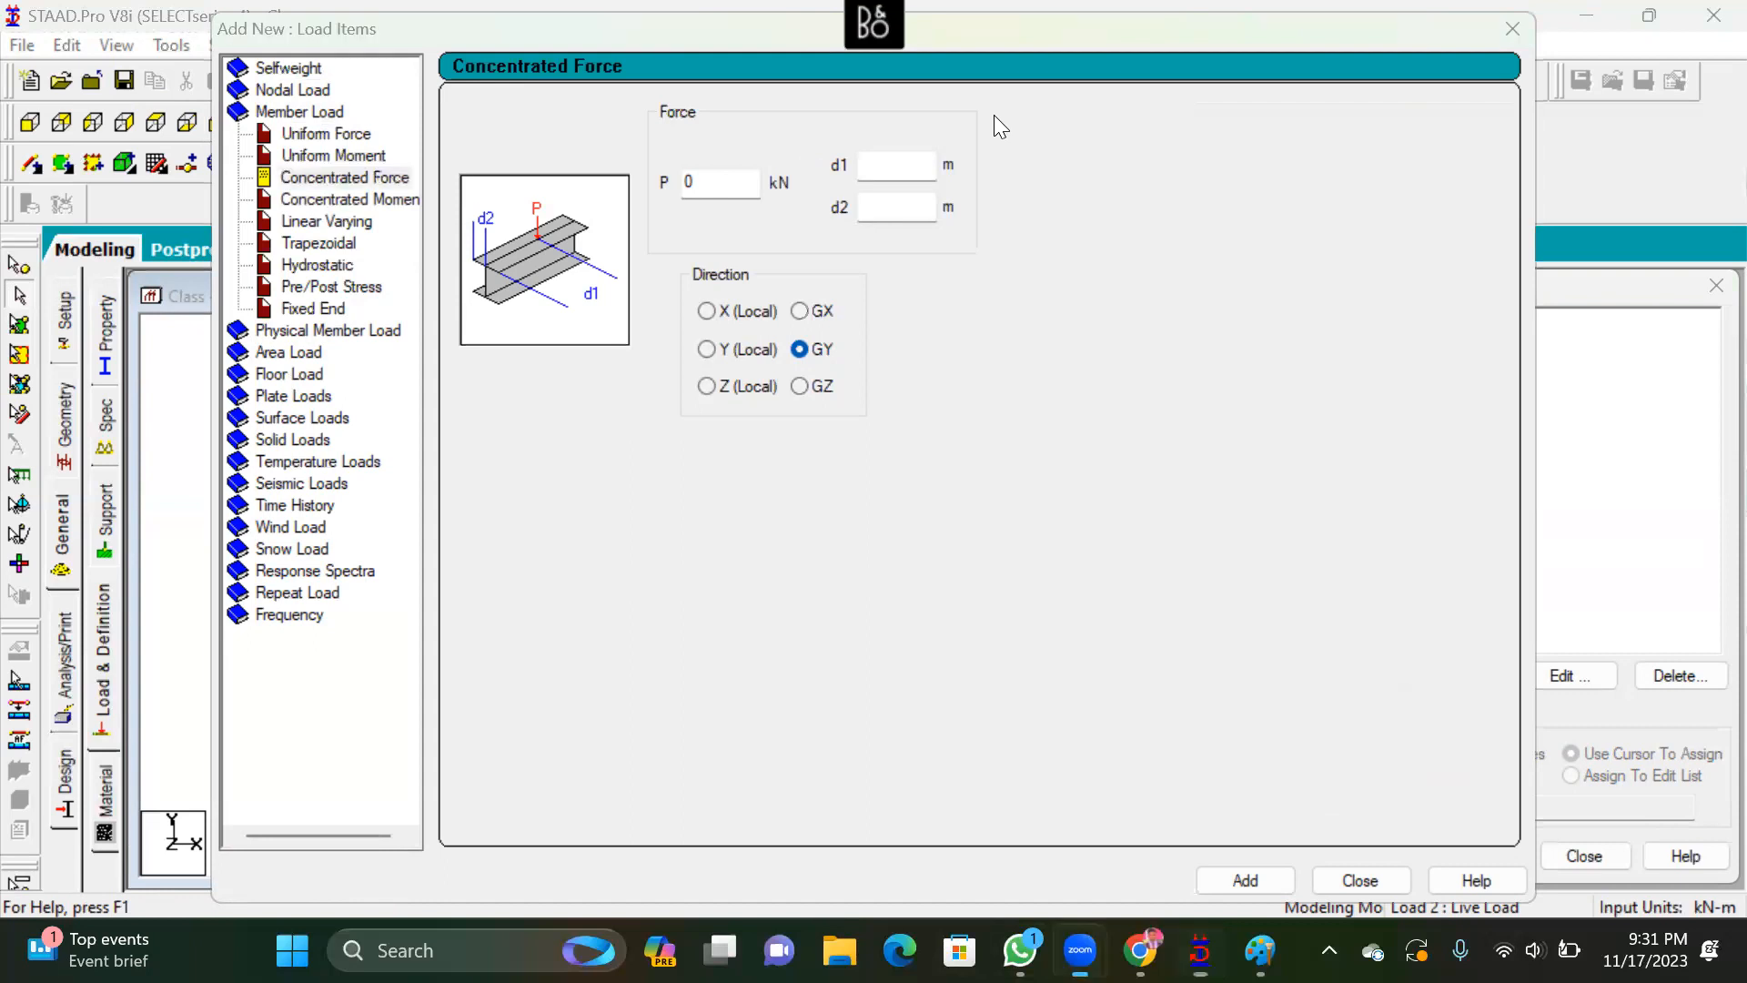
mouse_move(480, 156)
mouse_down()
mouse_move(242, 165)
mouse_move(238, 193)
mouse_move(415, 193)
mouse_move(465, 164)
mouse_up()
drag(356, 110, 578, 62)
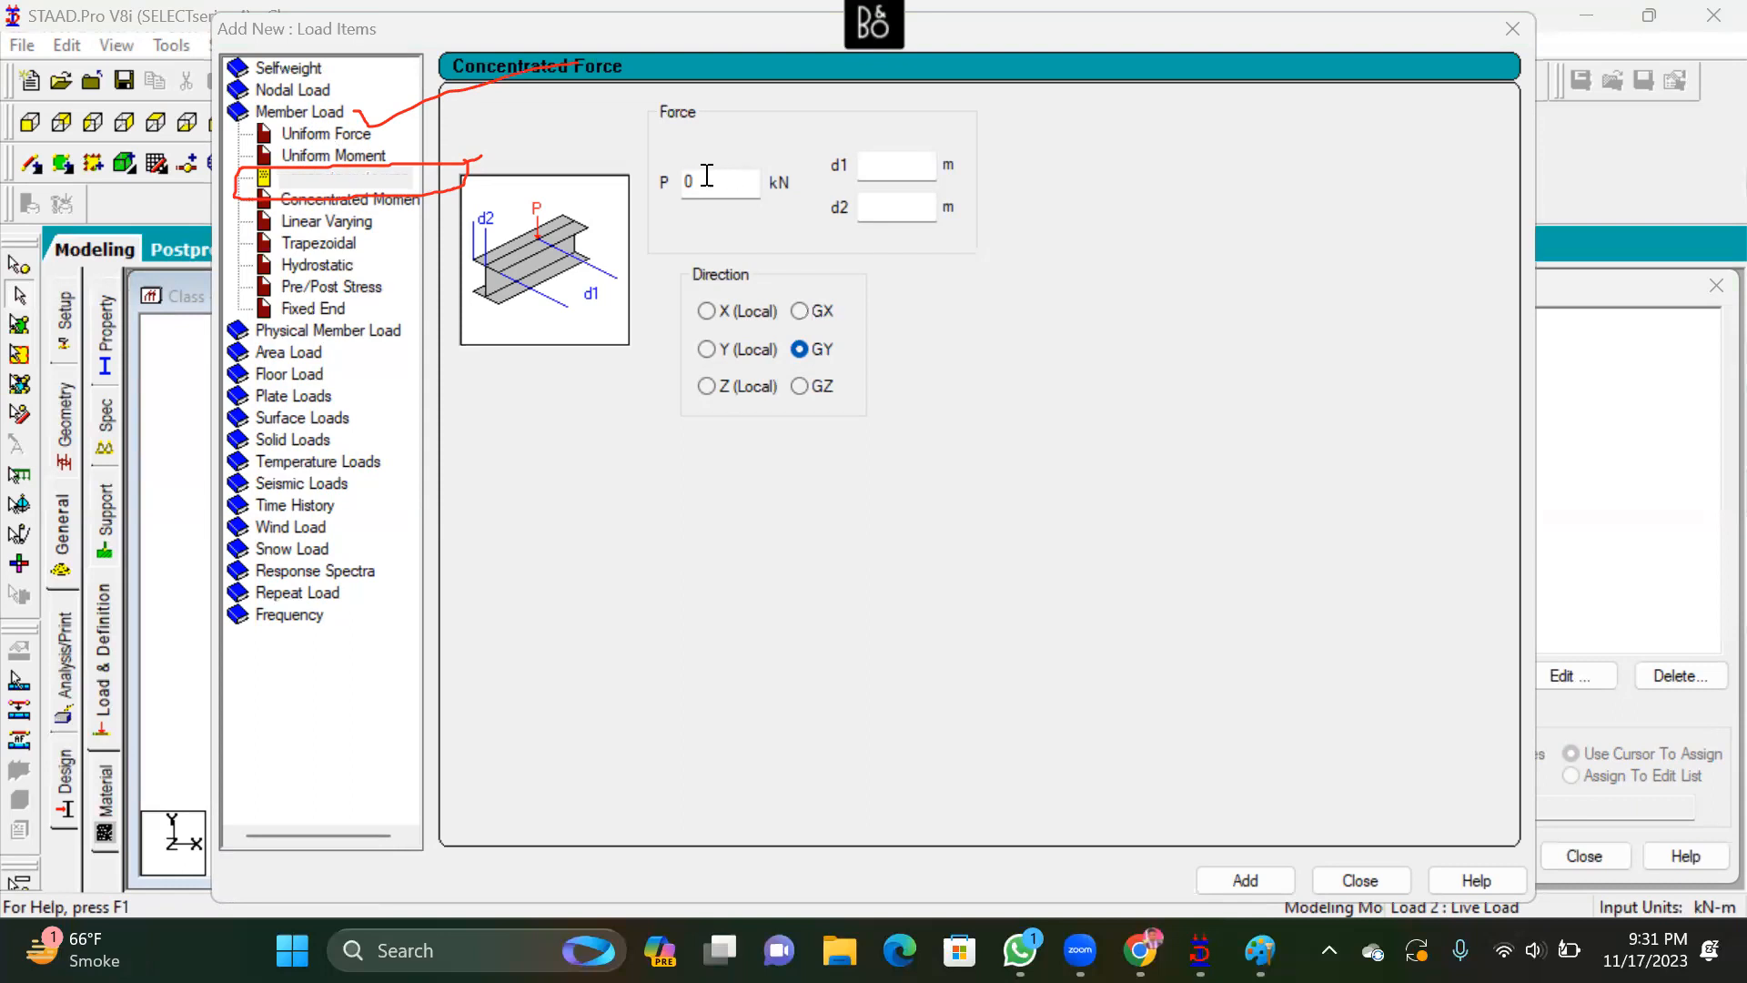
Set the concentrated force P to -10 kN
click(580, 186)
text(-)
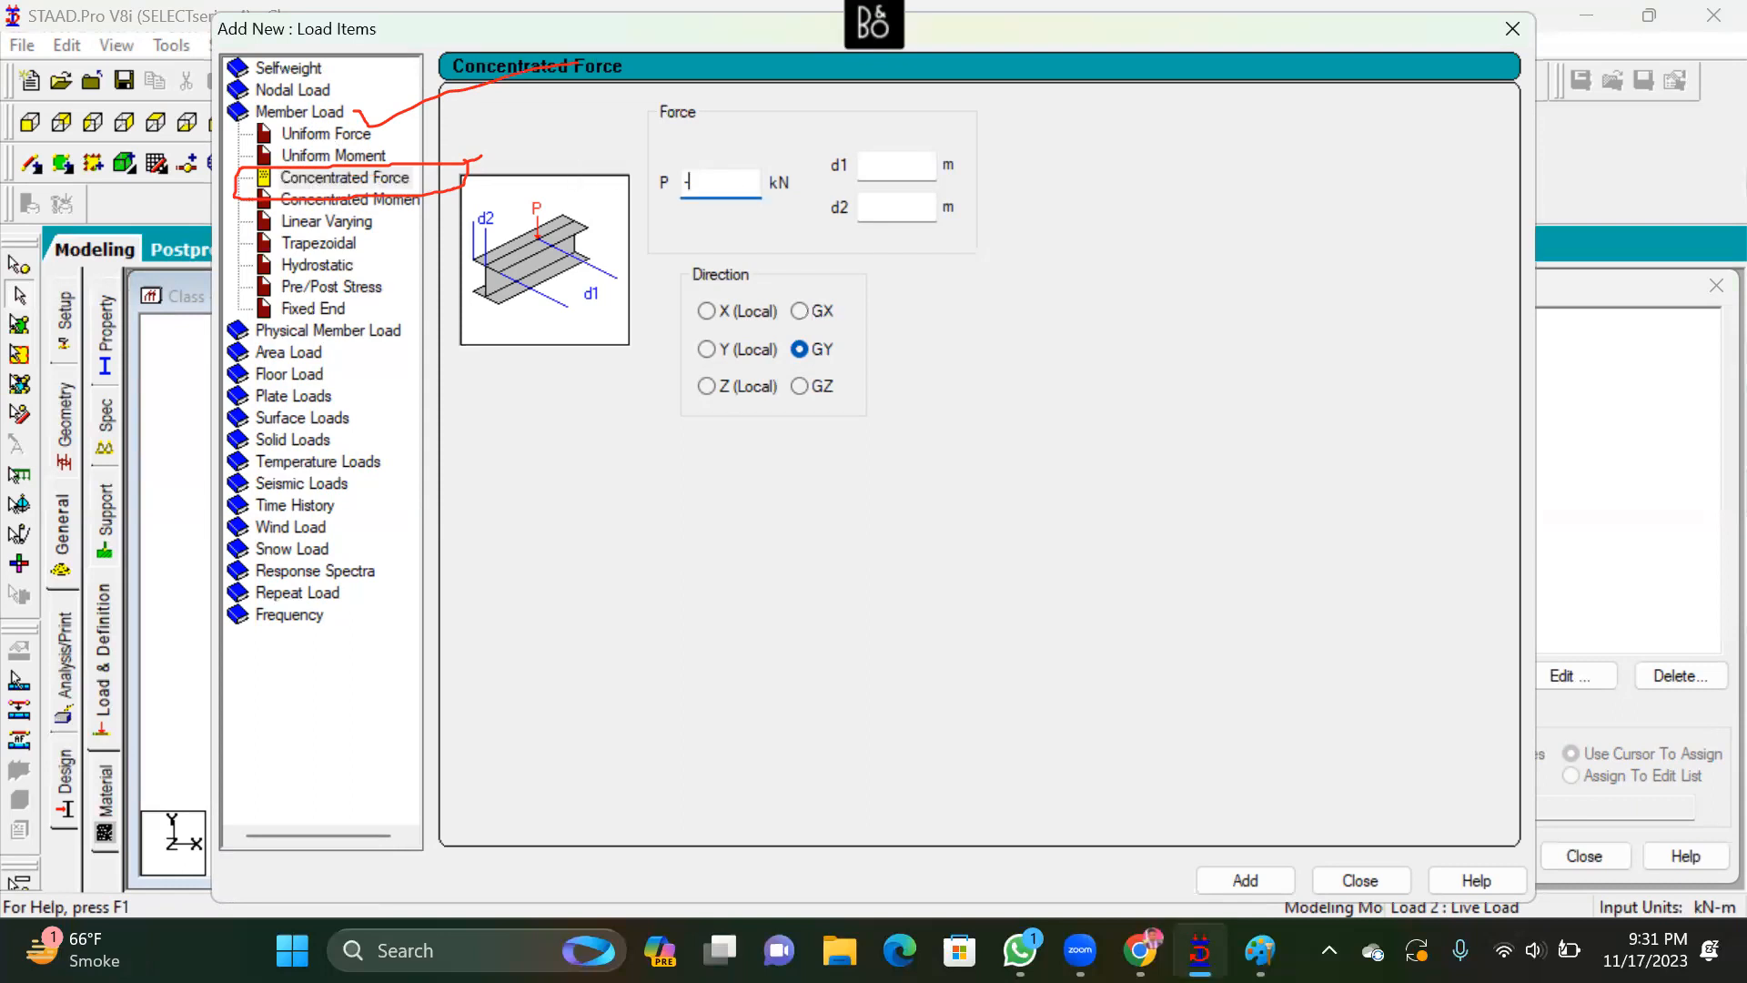
key(BackSpace)
text(10)
Circle the d1 and d2 labels and mark the distance arrows on the member diagram with the annotation pen
mouse_move(826, 144)
mouse_down()
mouse_move(823, 238)
mouse_move(844, 232)
mouse_move(858, 176)
mouse_move(831, 134)
mouse_move(818, 152)
mouse_up()
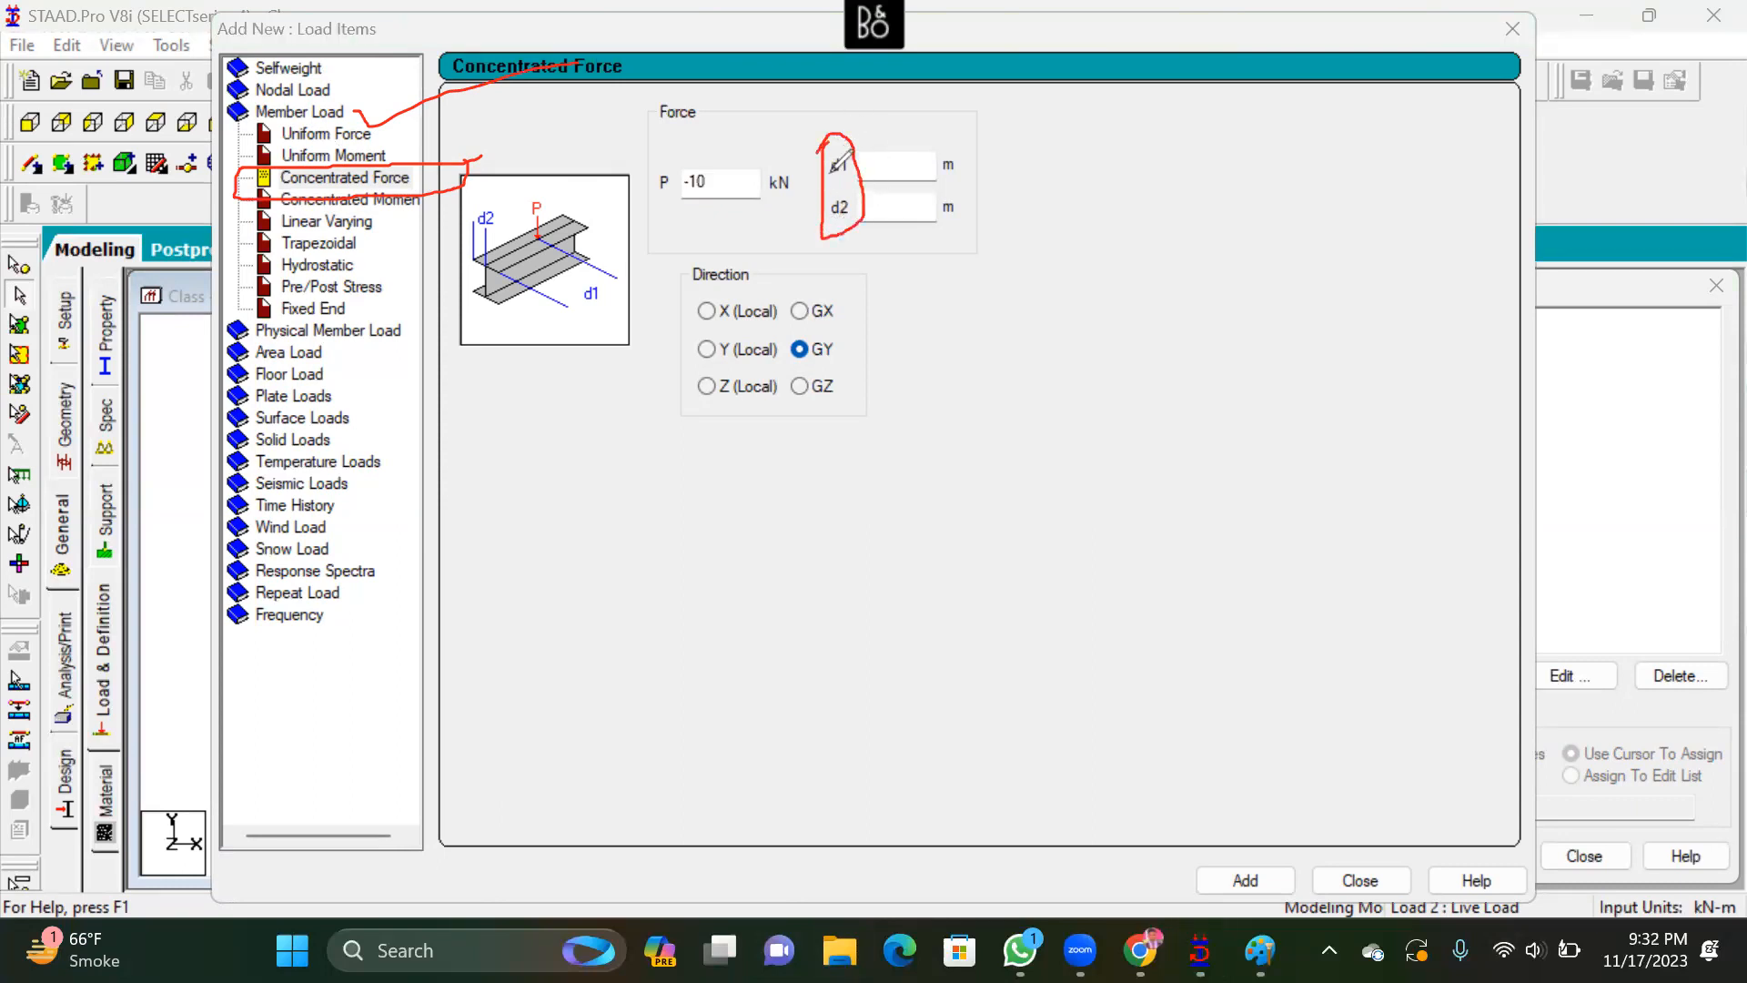
mouse_move(574, 310)
mouse_down()
mouse_move(585, 328)
mouse_move(627, 288)
mouse_up()
mouse_move(494, 270)
mouse_down()
mouse_move(470, 258)
mouse_move(494, 269)
mouse_up()
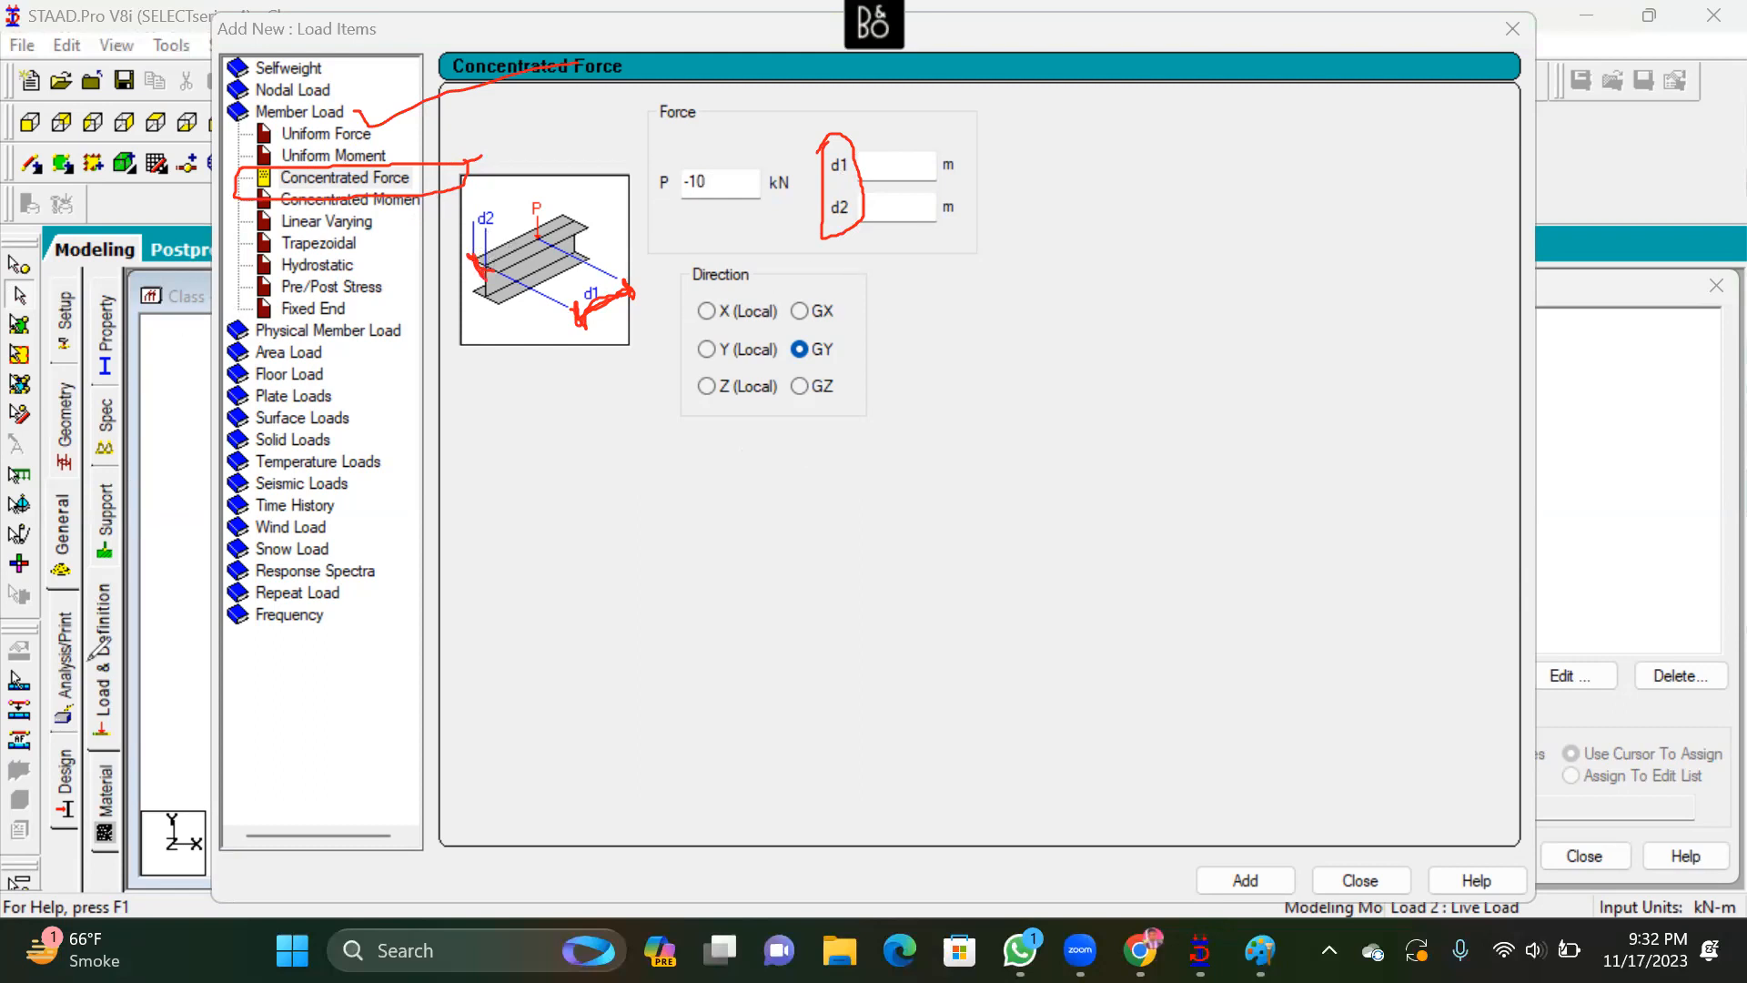
Set distance d1 to 1.5 m and add the GY concentrated force to the Live Load case
click(896, 155)
click(899, 171)
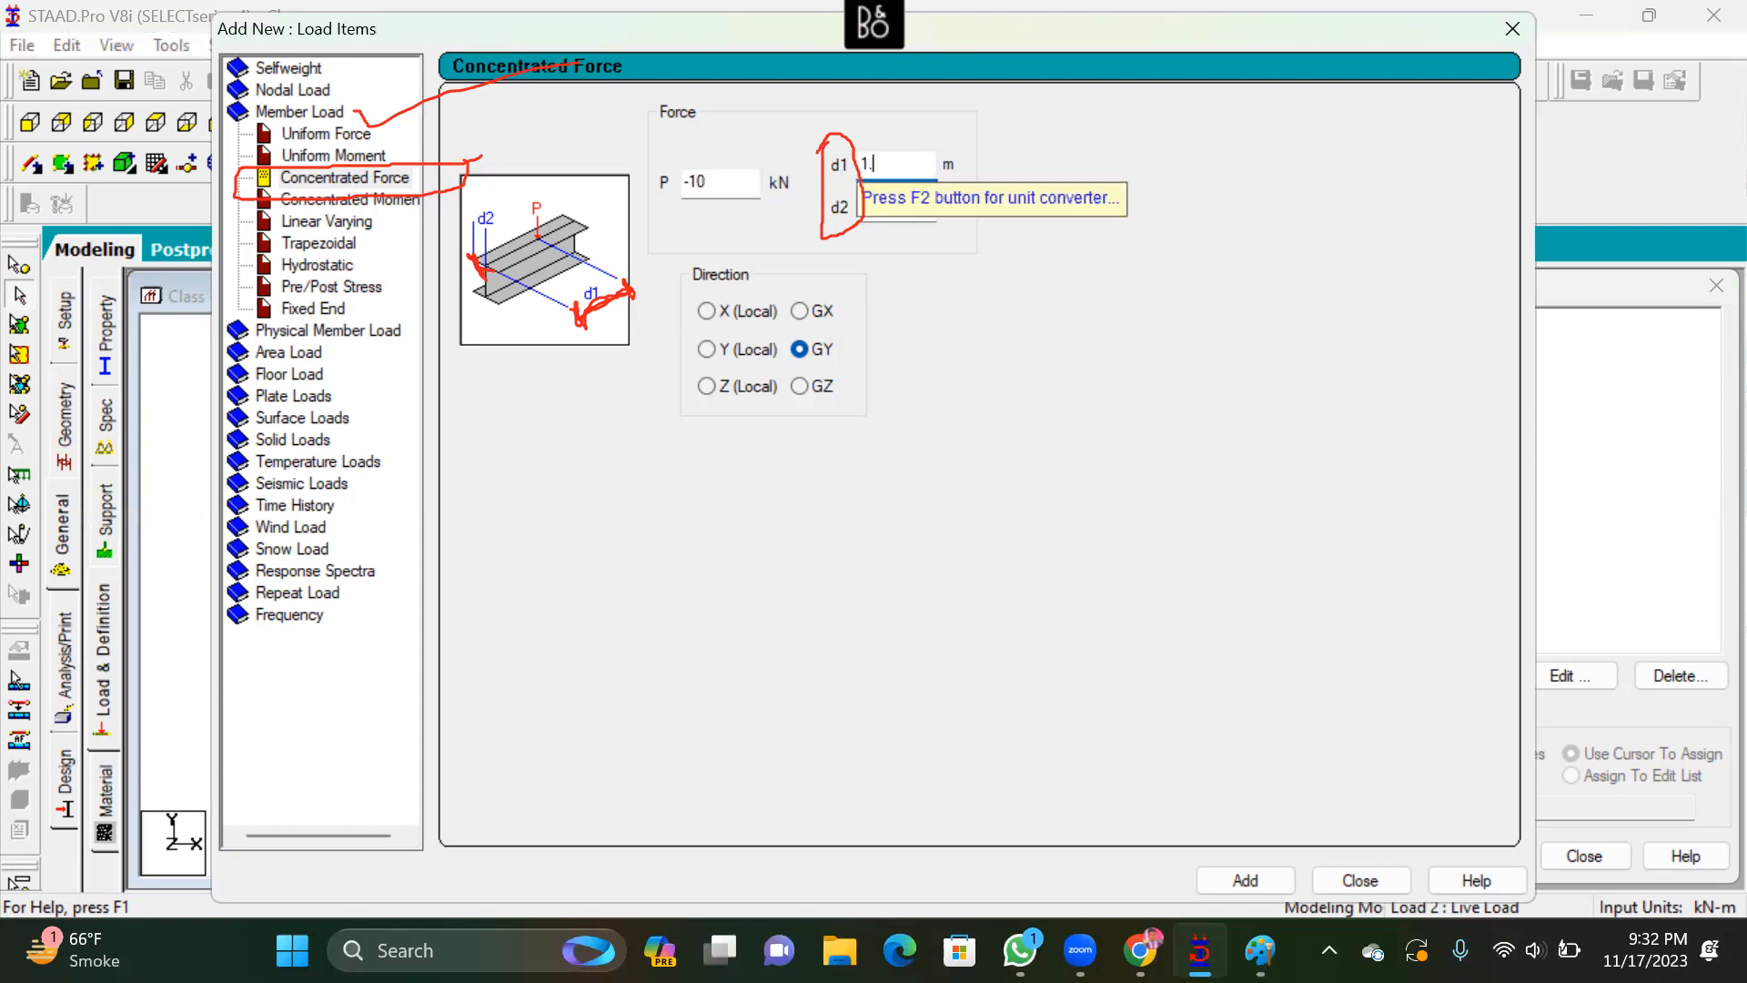
text(1.5)
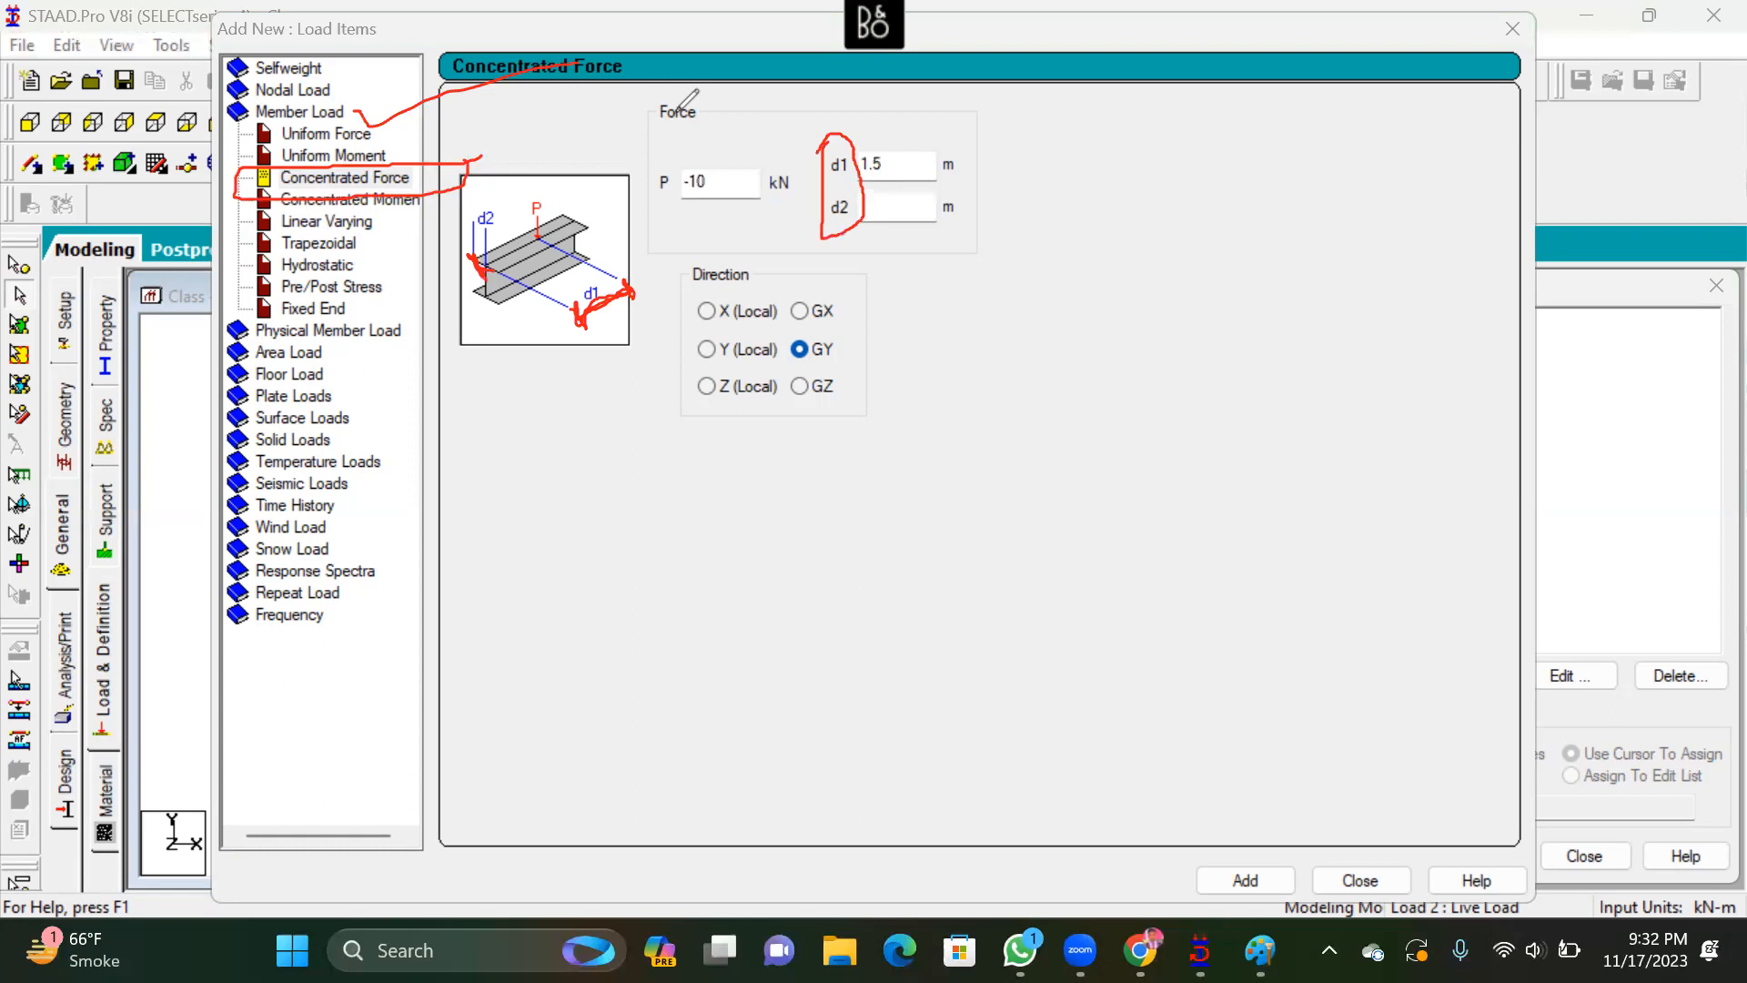
text(e)
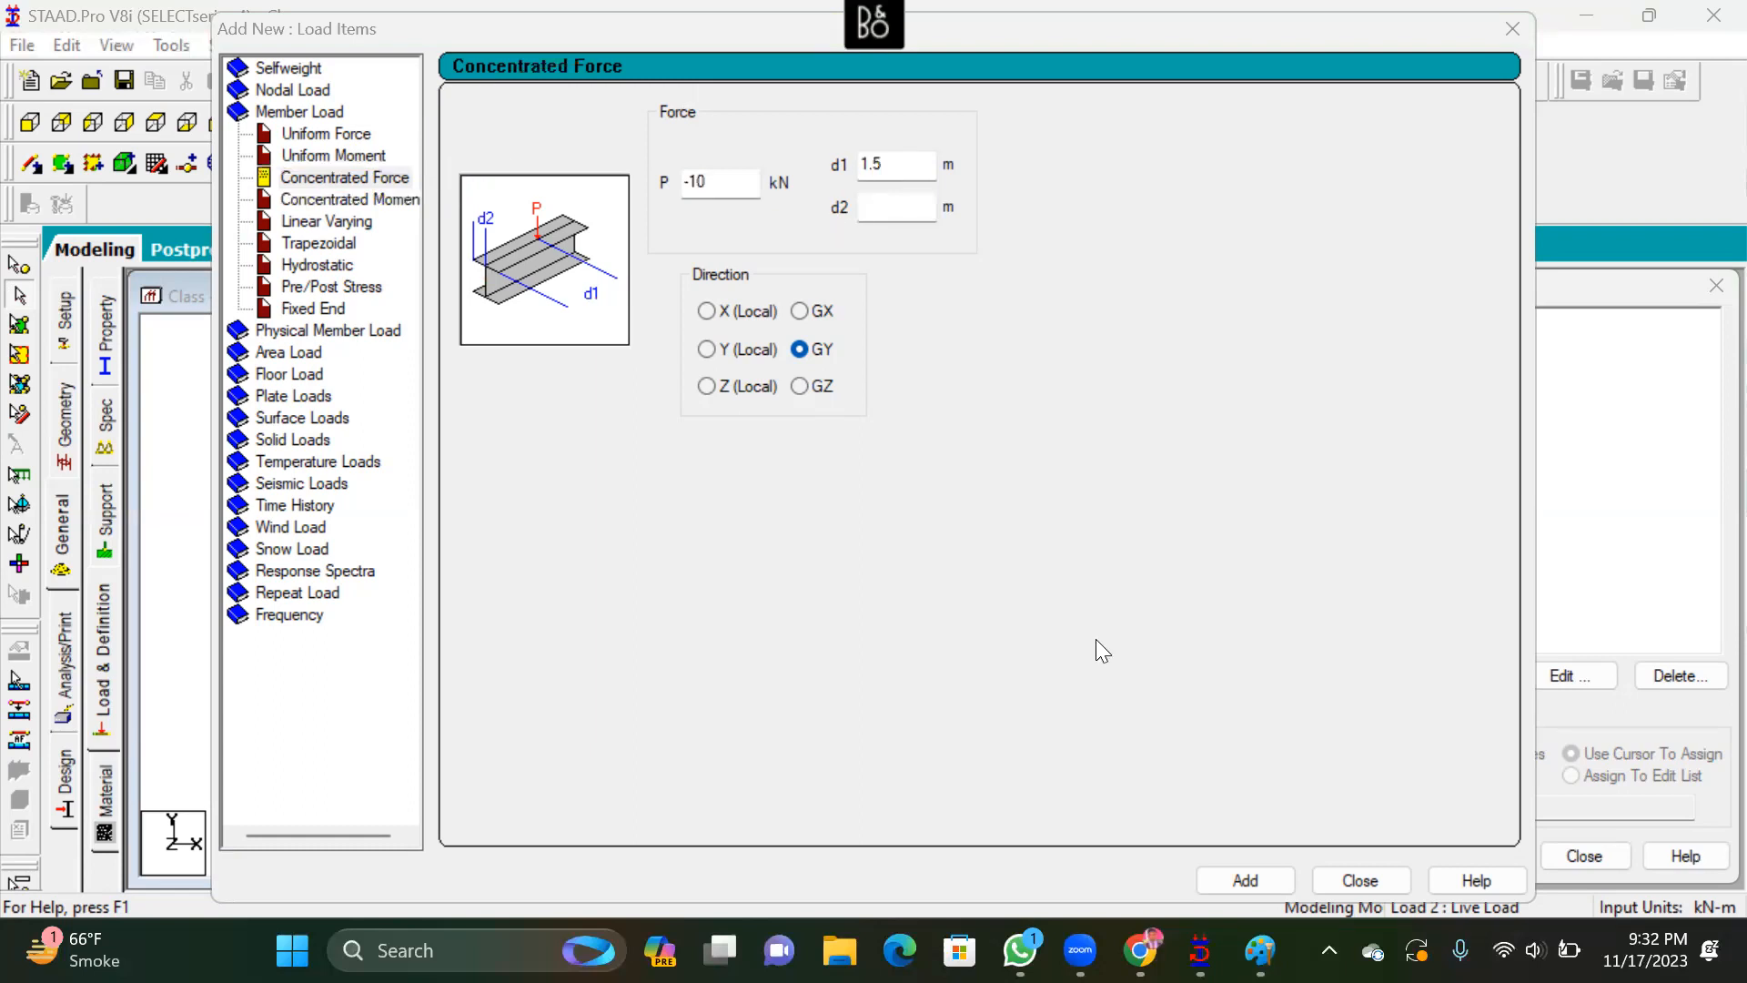
click(1241, 881)
click(1359, 880)
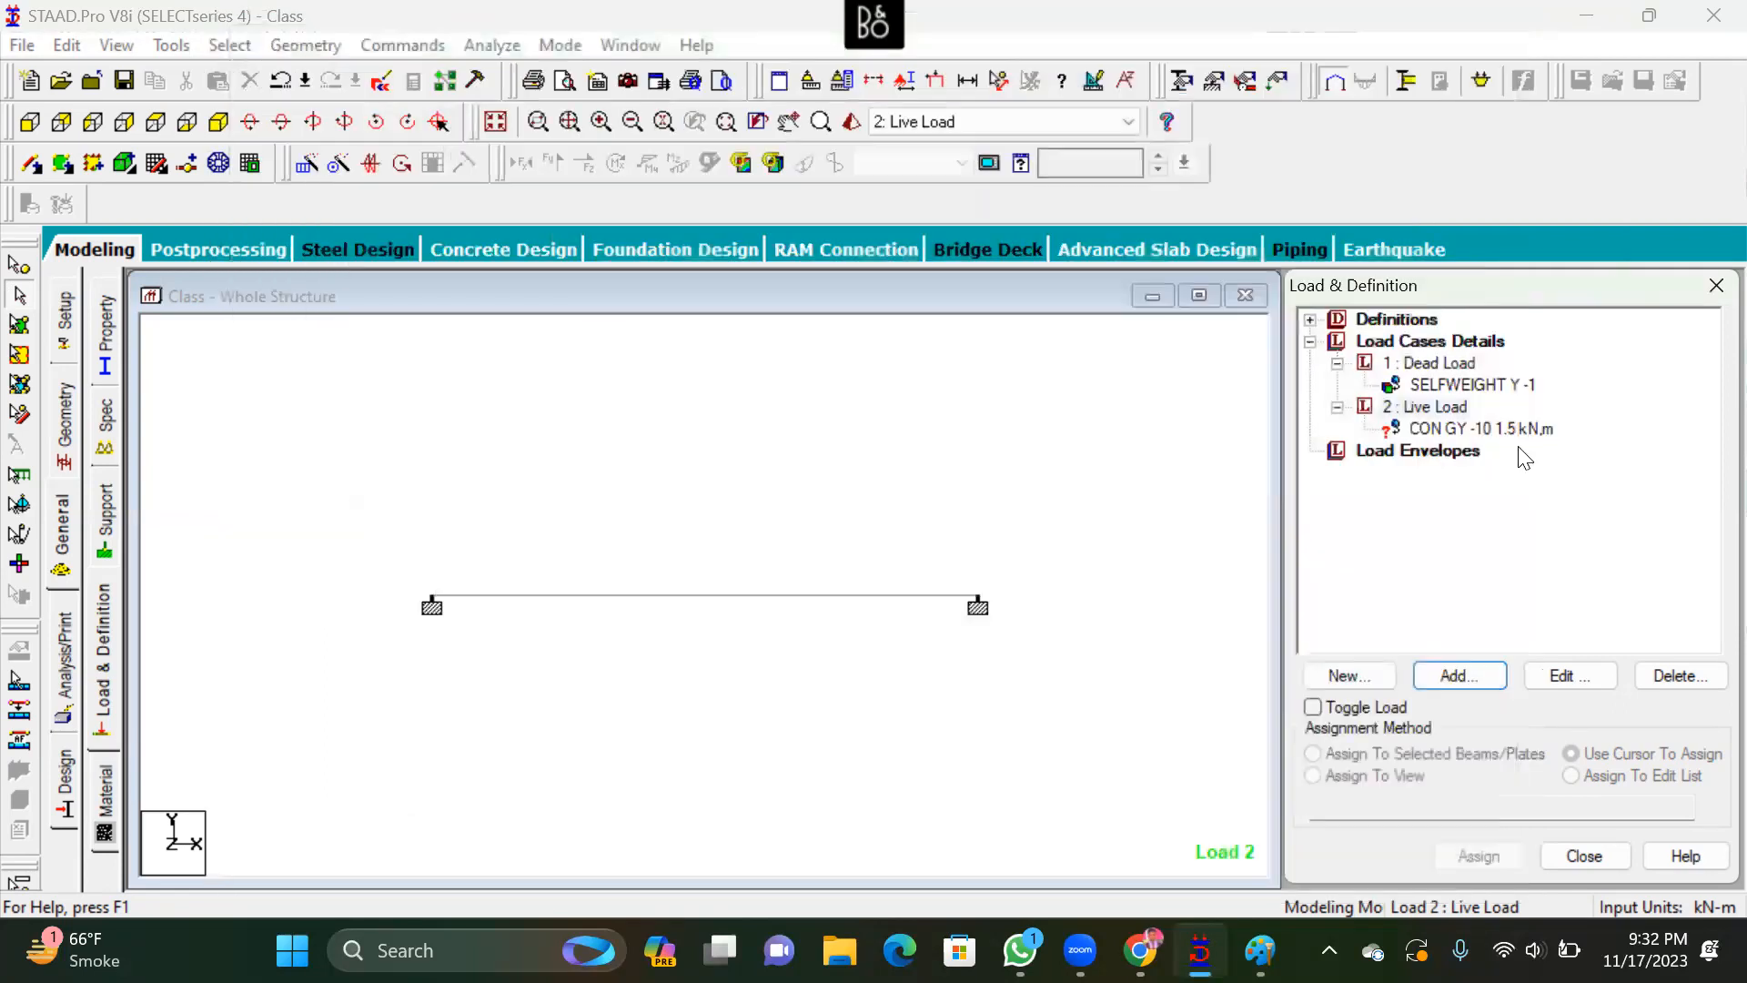
Assign the CON GY -10 1.5 kN,m load to the beam using the Assign To Selected Beams method
click(1515, 430)
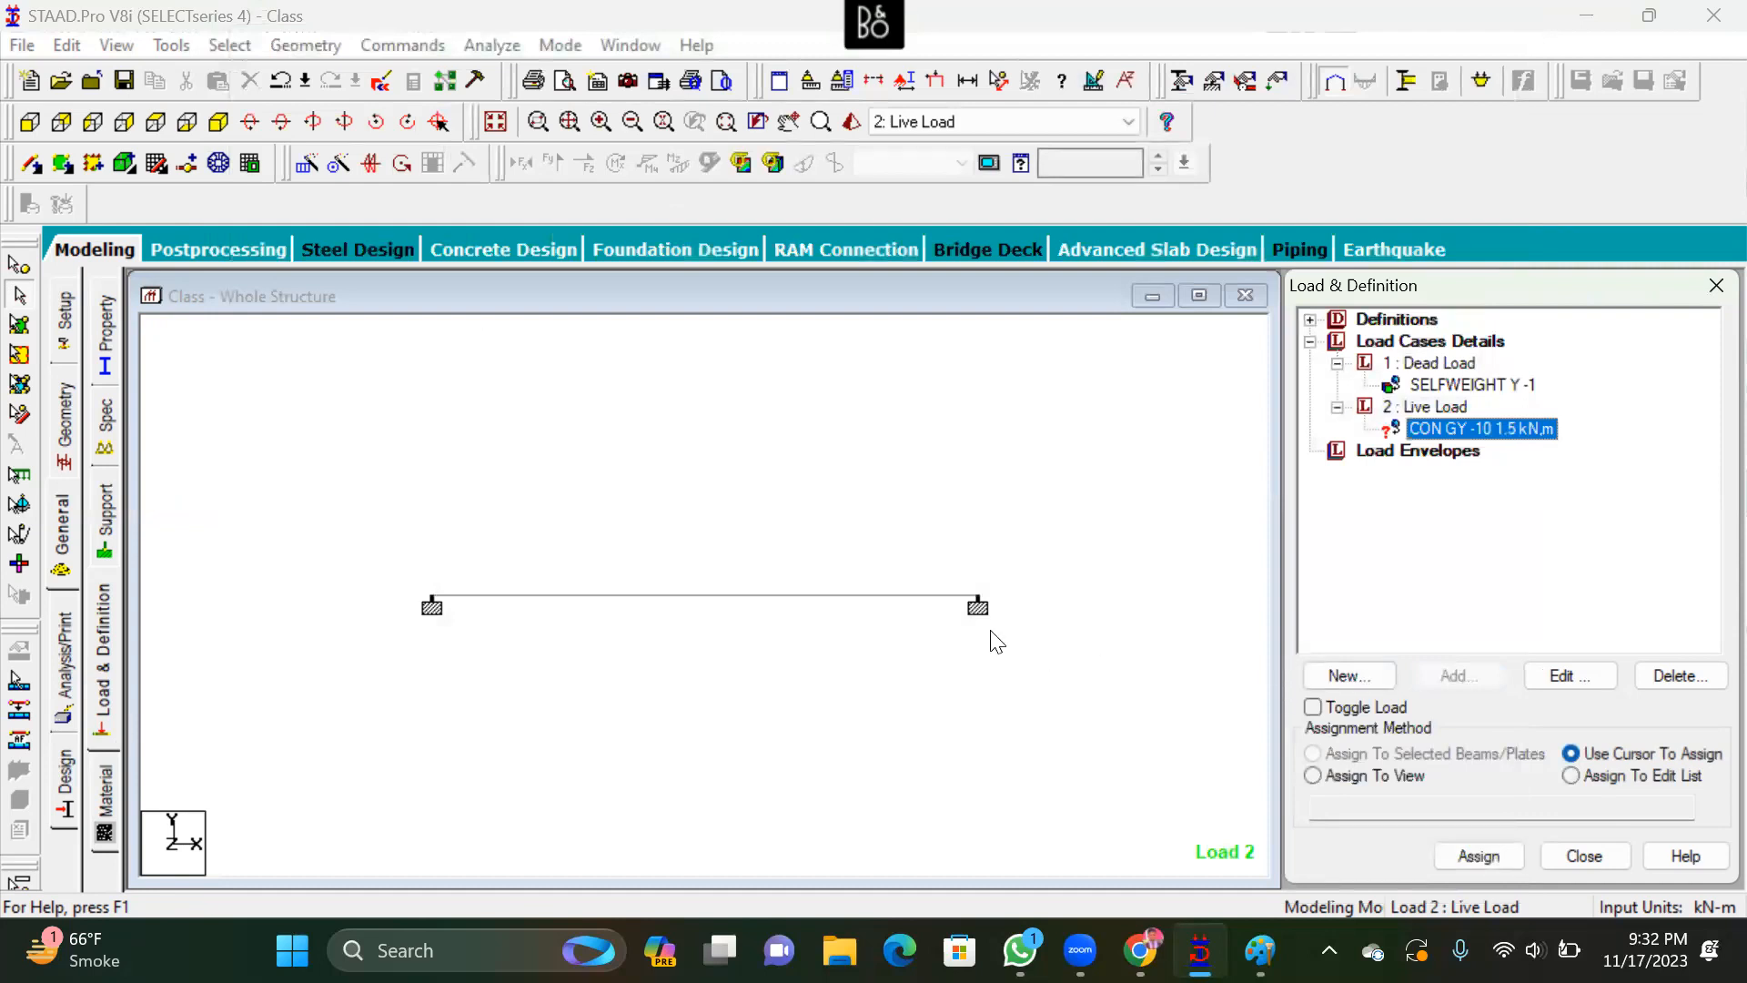
click(921, 594)
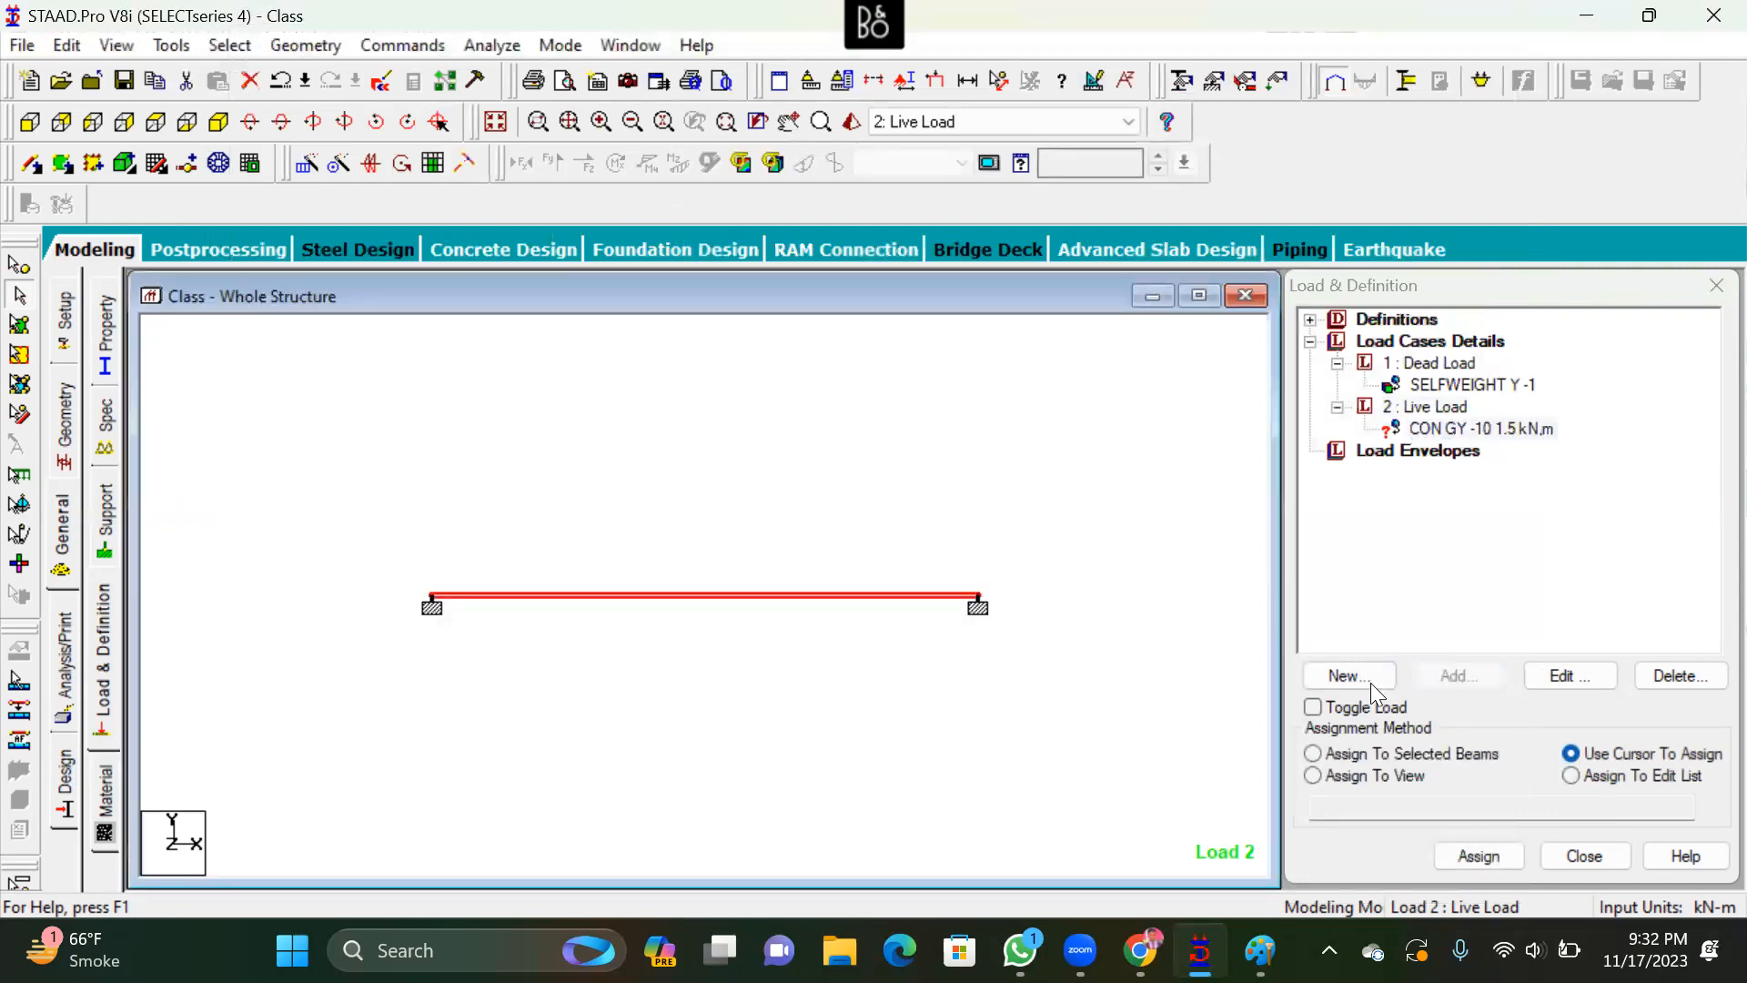
click(1391, 755)
click(1478, 855)
click(1552, 650)
click(908, 543)
scroll(676, 473, down, 2)
scroll(693, 489, up, 4)
scroll(733, 553, up, 2)
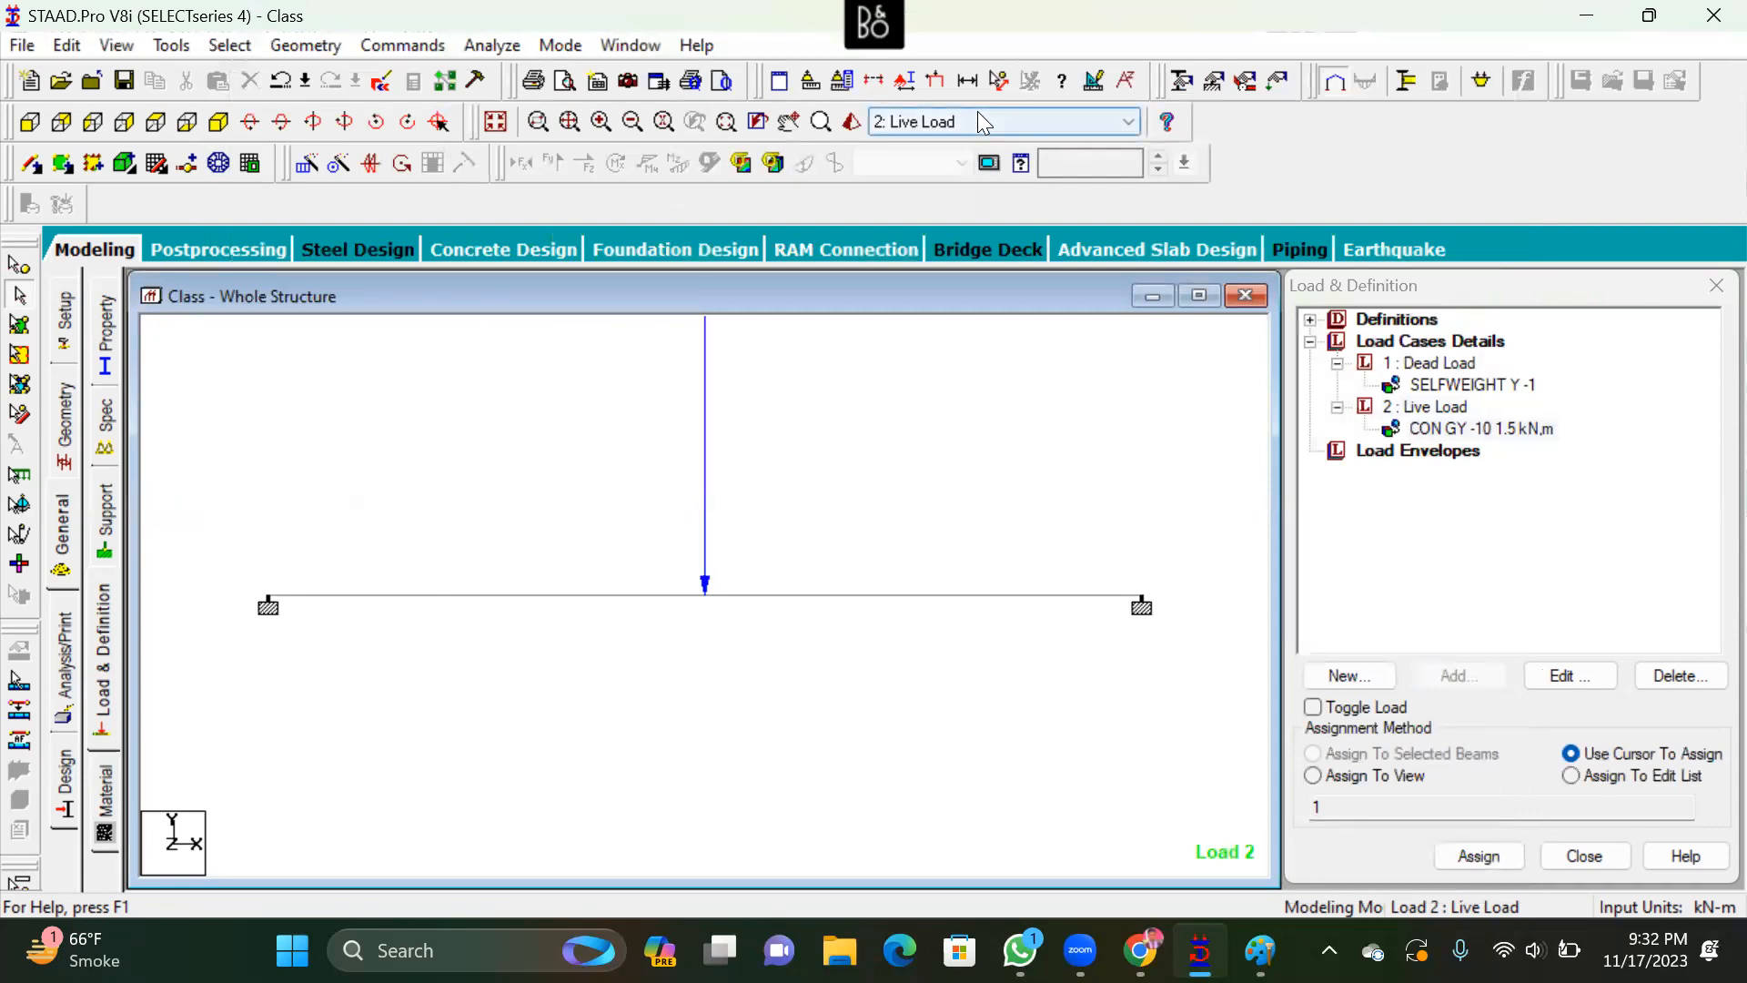
Run the structural analysis, and close the analysis window and the output viewer
mouse_move(361, 415)
mouse_down()
mouse_move(510, 119)
mouse_move(523, 20)
mouse_up()
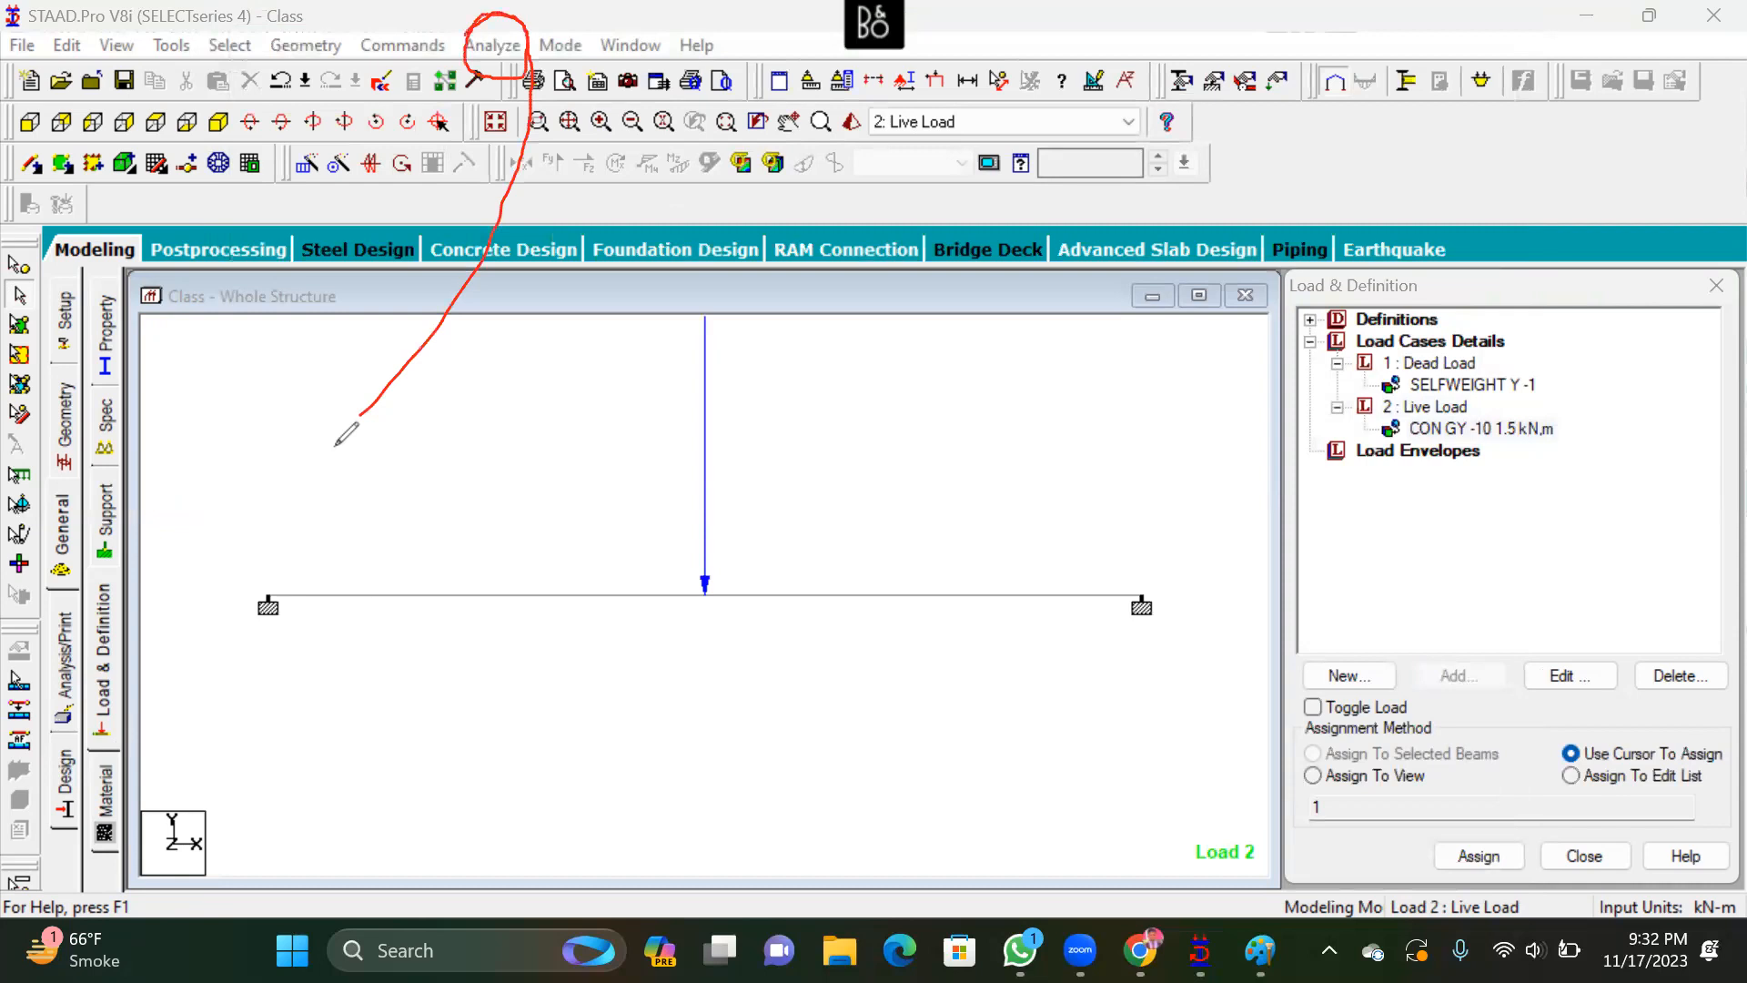
mouse_move(513, 82)
mouse_down()
mouse_move(450, 53)
mouse_move(542, 25)
mouse_move(455, 43)
mouse_up()
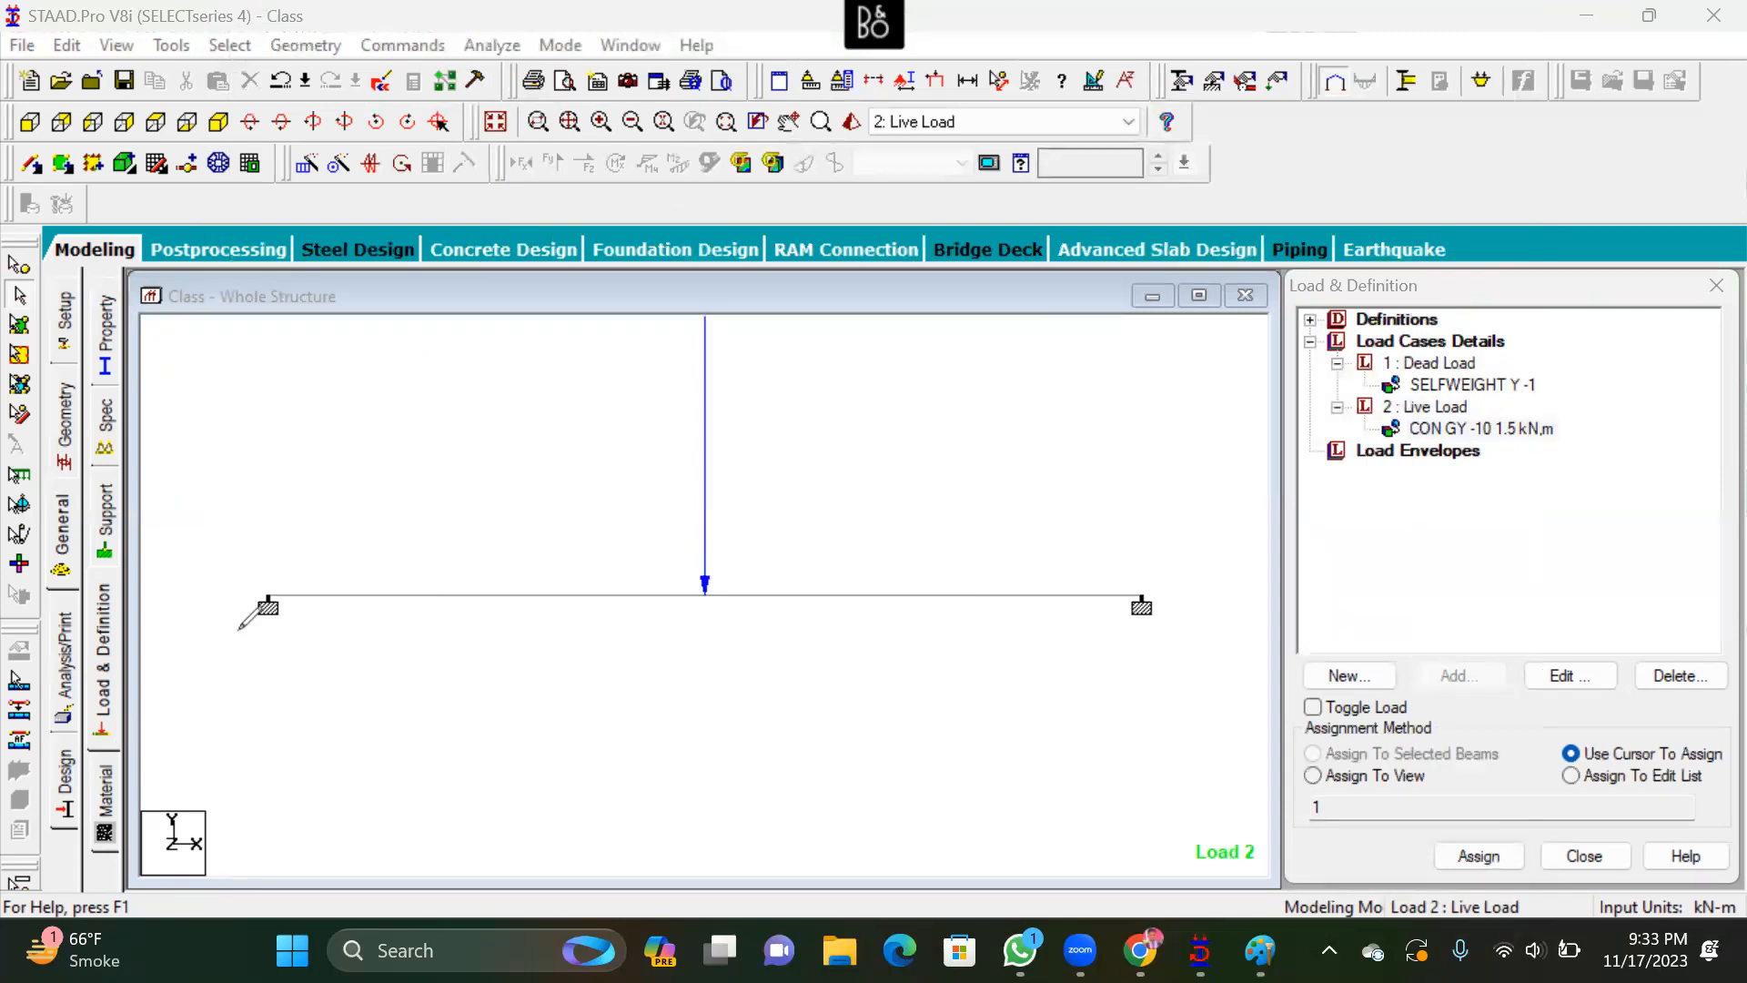
click(491, 44)
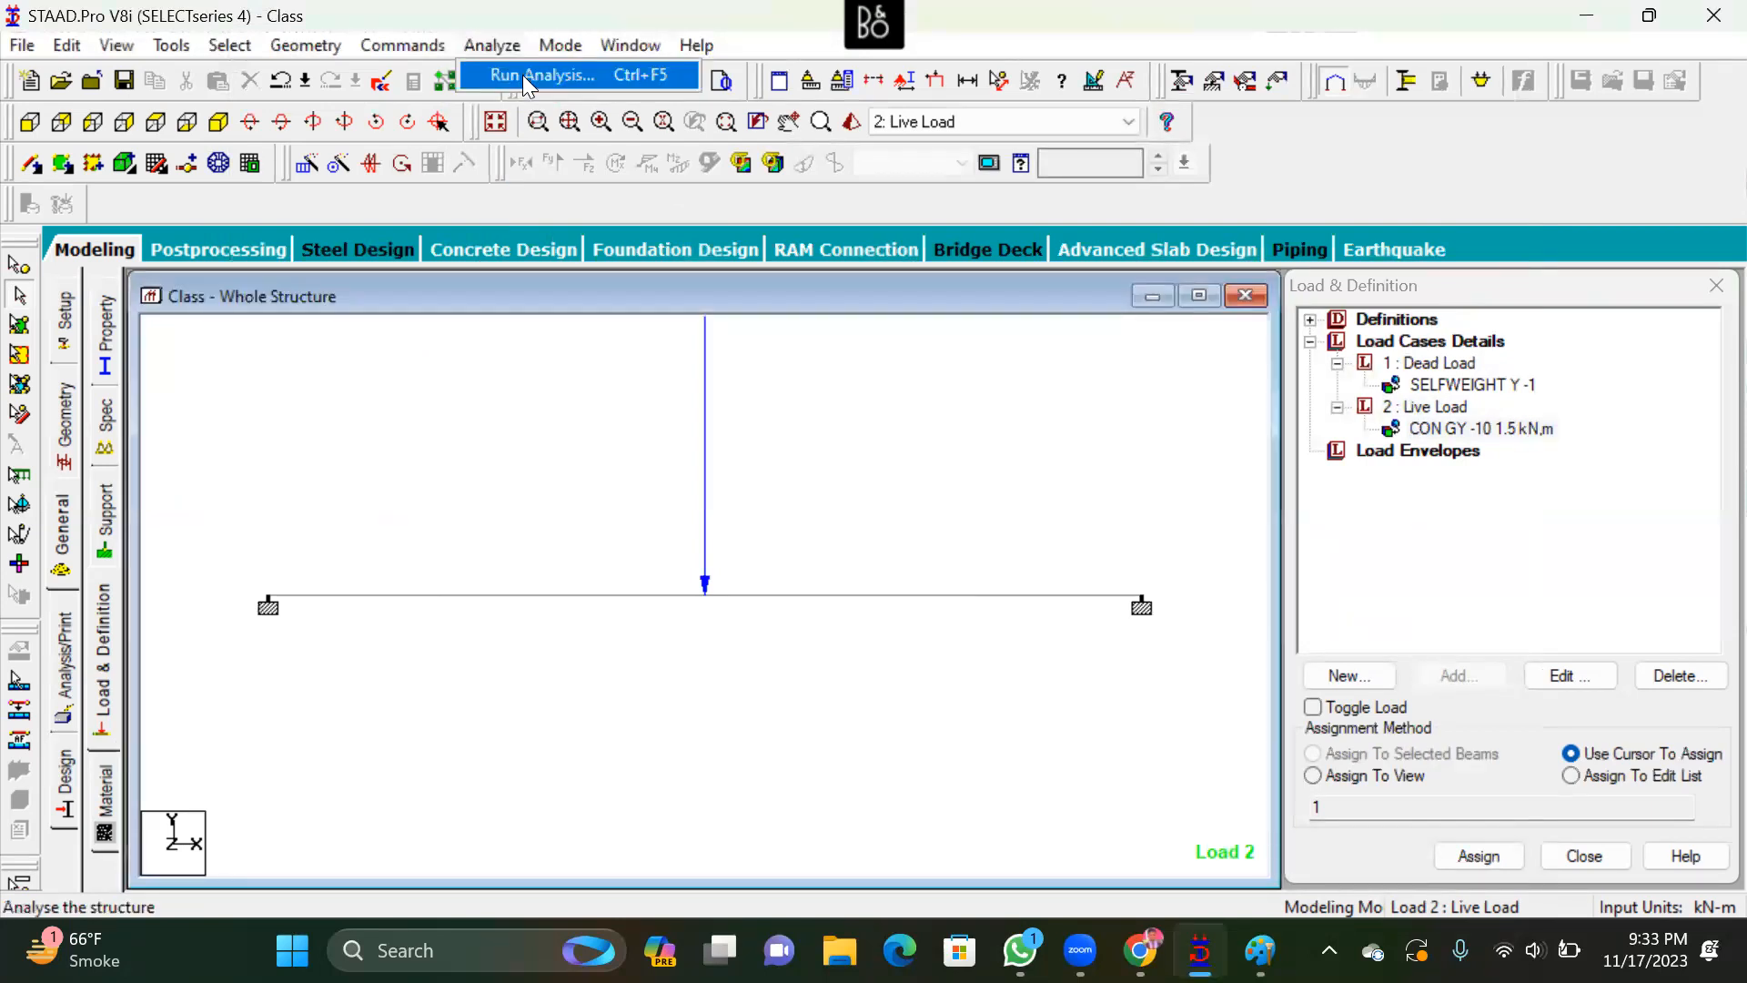
click(530, 71)
click(706, 507)
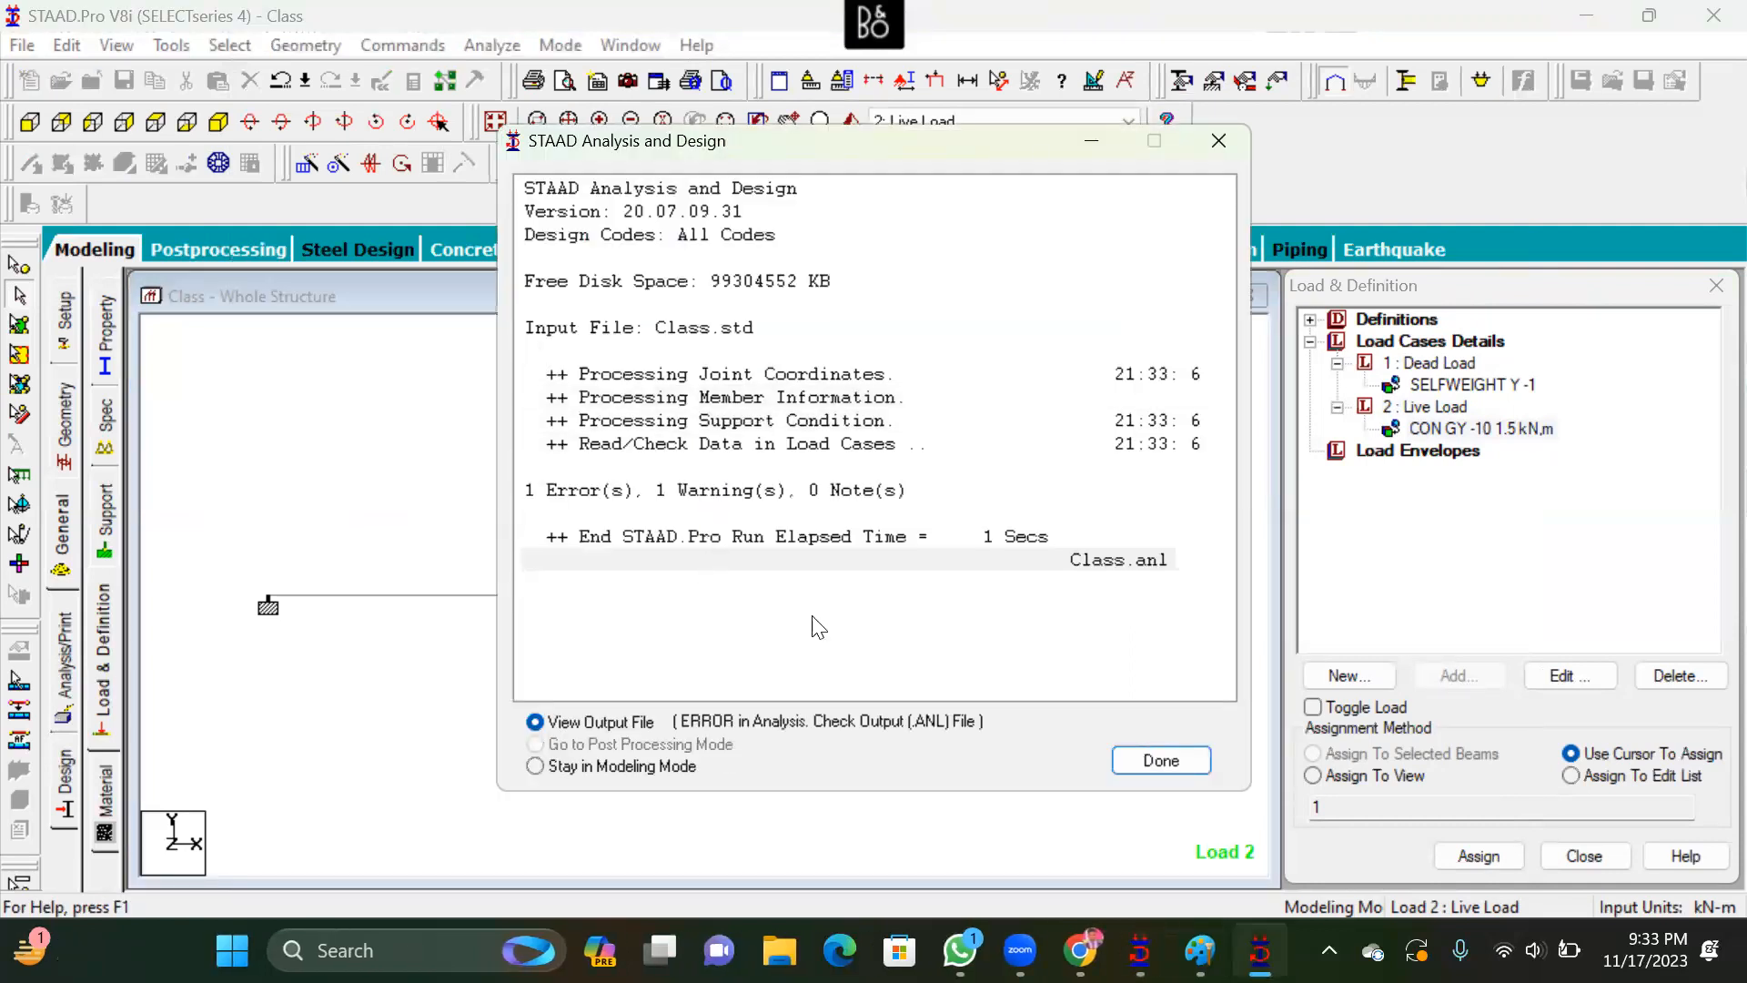
click(1220, 141)
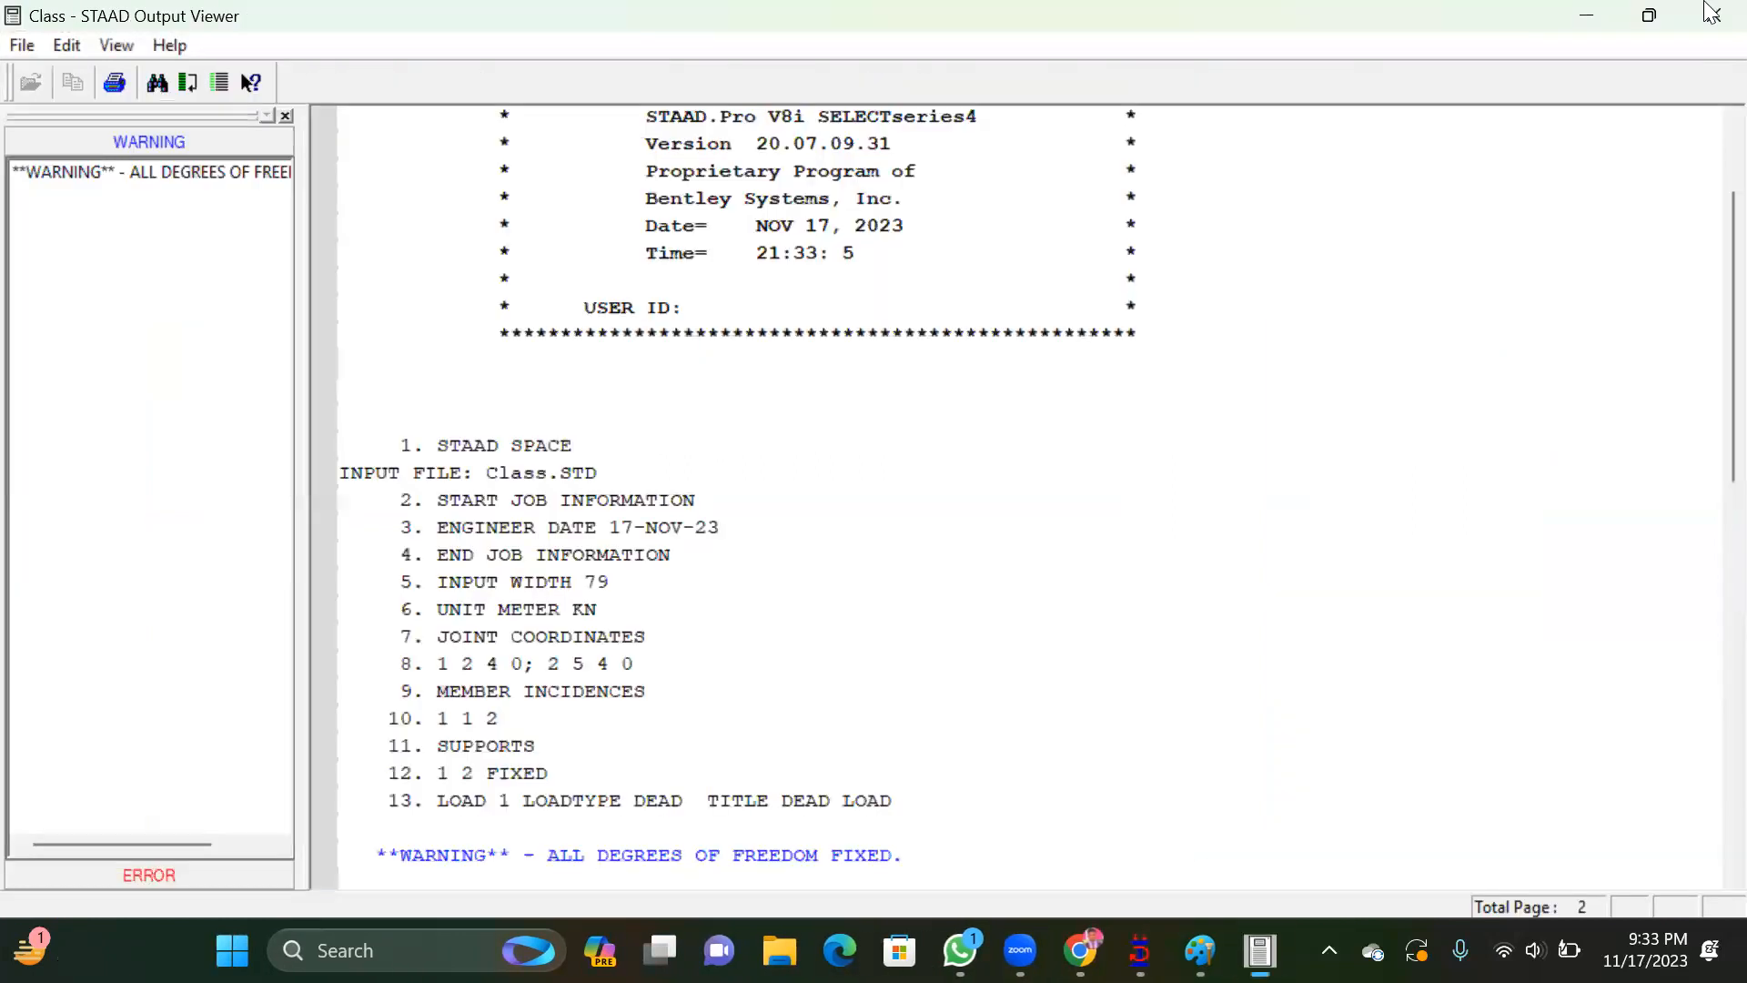
click(1713, 13)
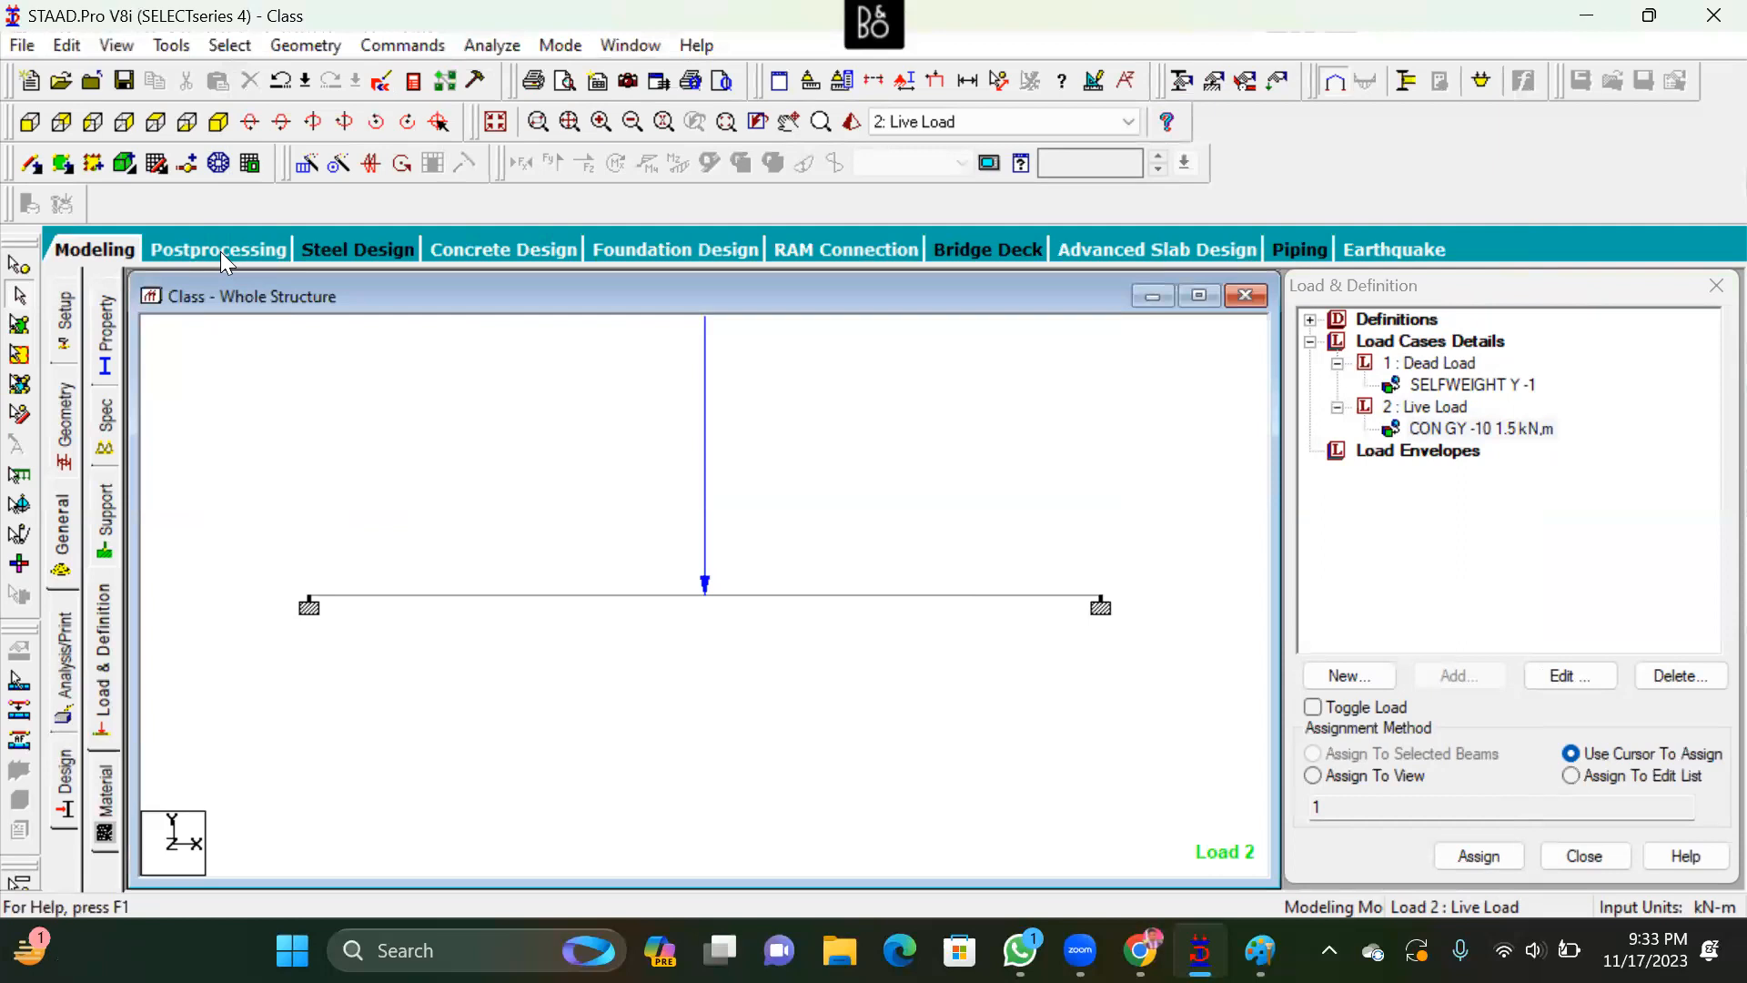
Define a rectangular concrete section with YD .45 m and ZD .23 m and add it to the section list
scroll(649, 505, down, 5)
scroll(651, 503, up, 3)
scroll(905, 592, up, 2)
scroll(745, 582, up, 1)
scroll(542, 550, down, 2)
click(104, 328)
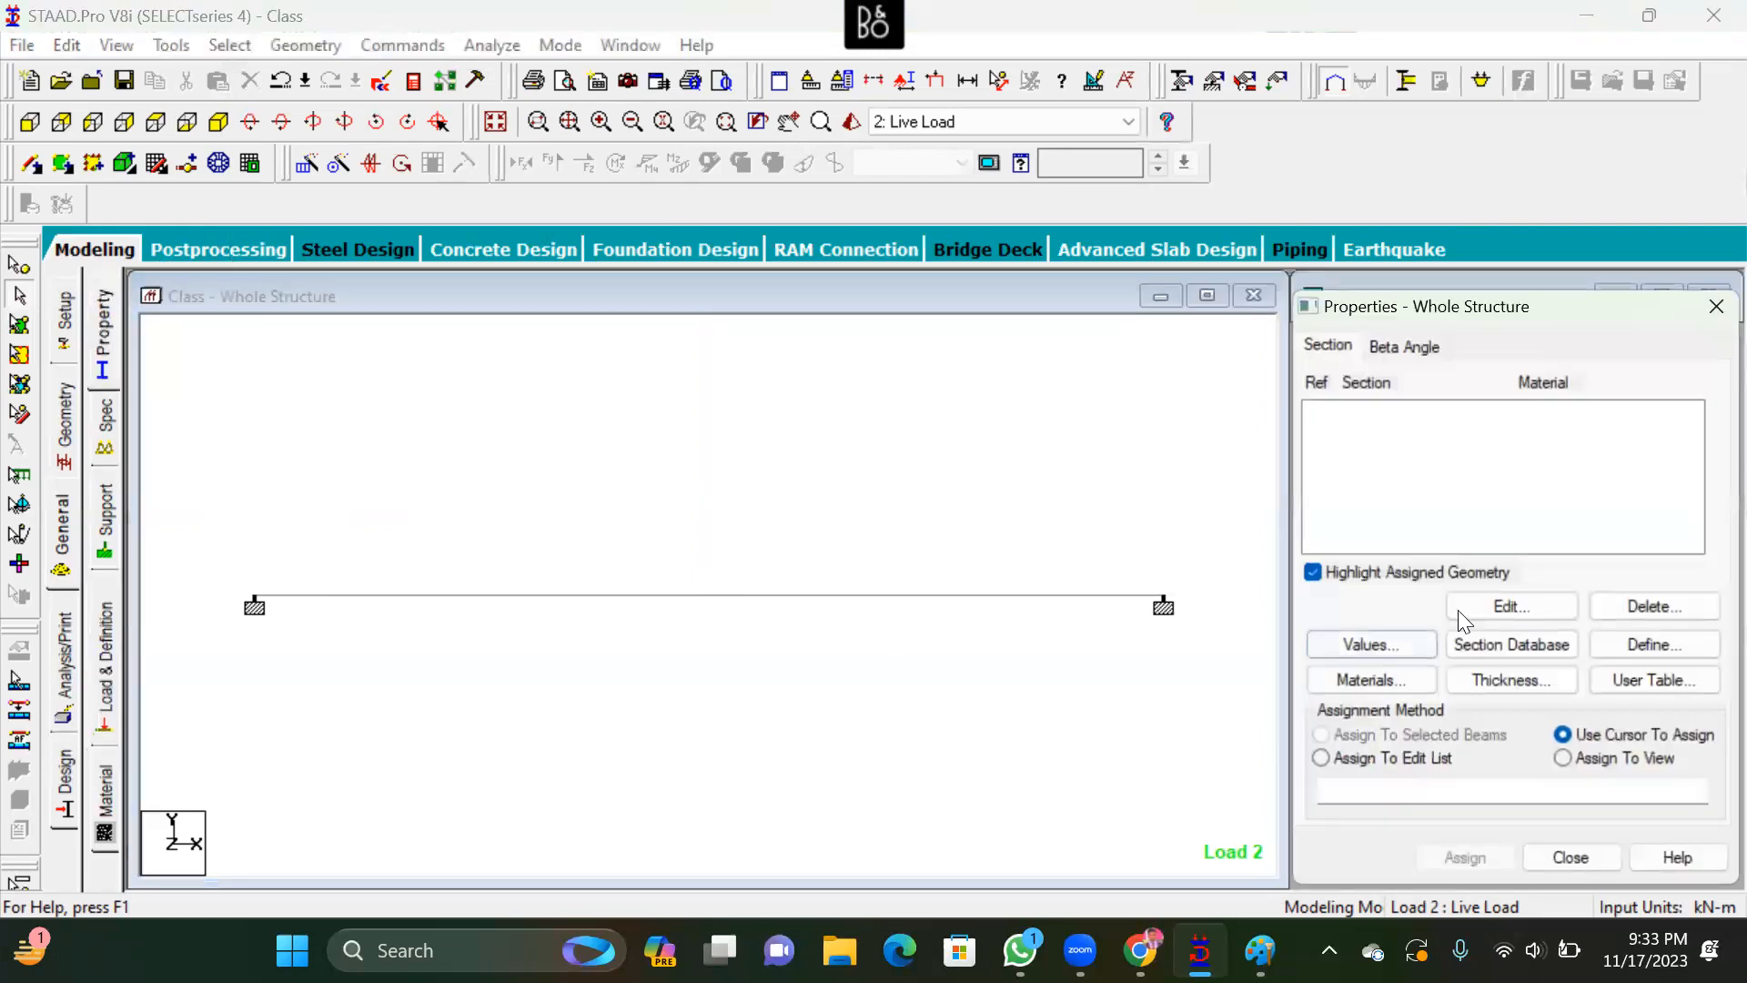
click(1689, 639)
click(484, 254)
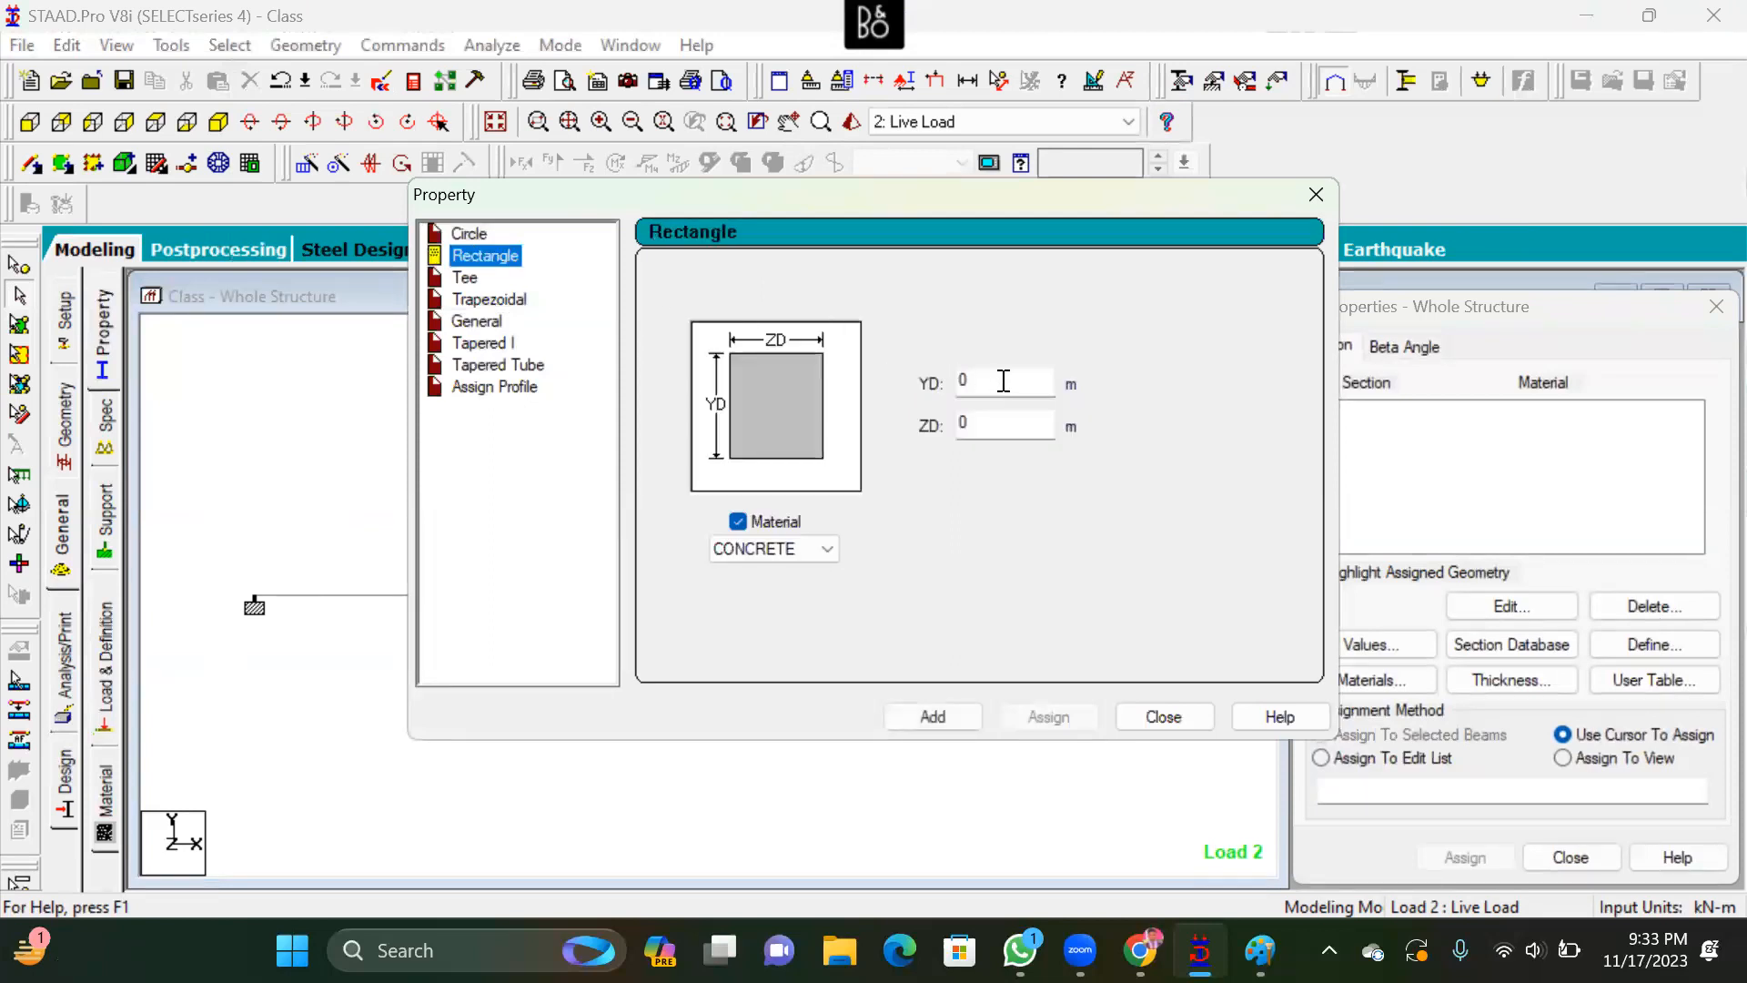
key(Tab)
text(.45)
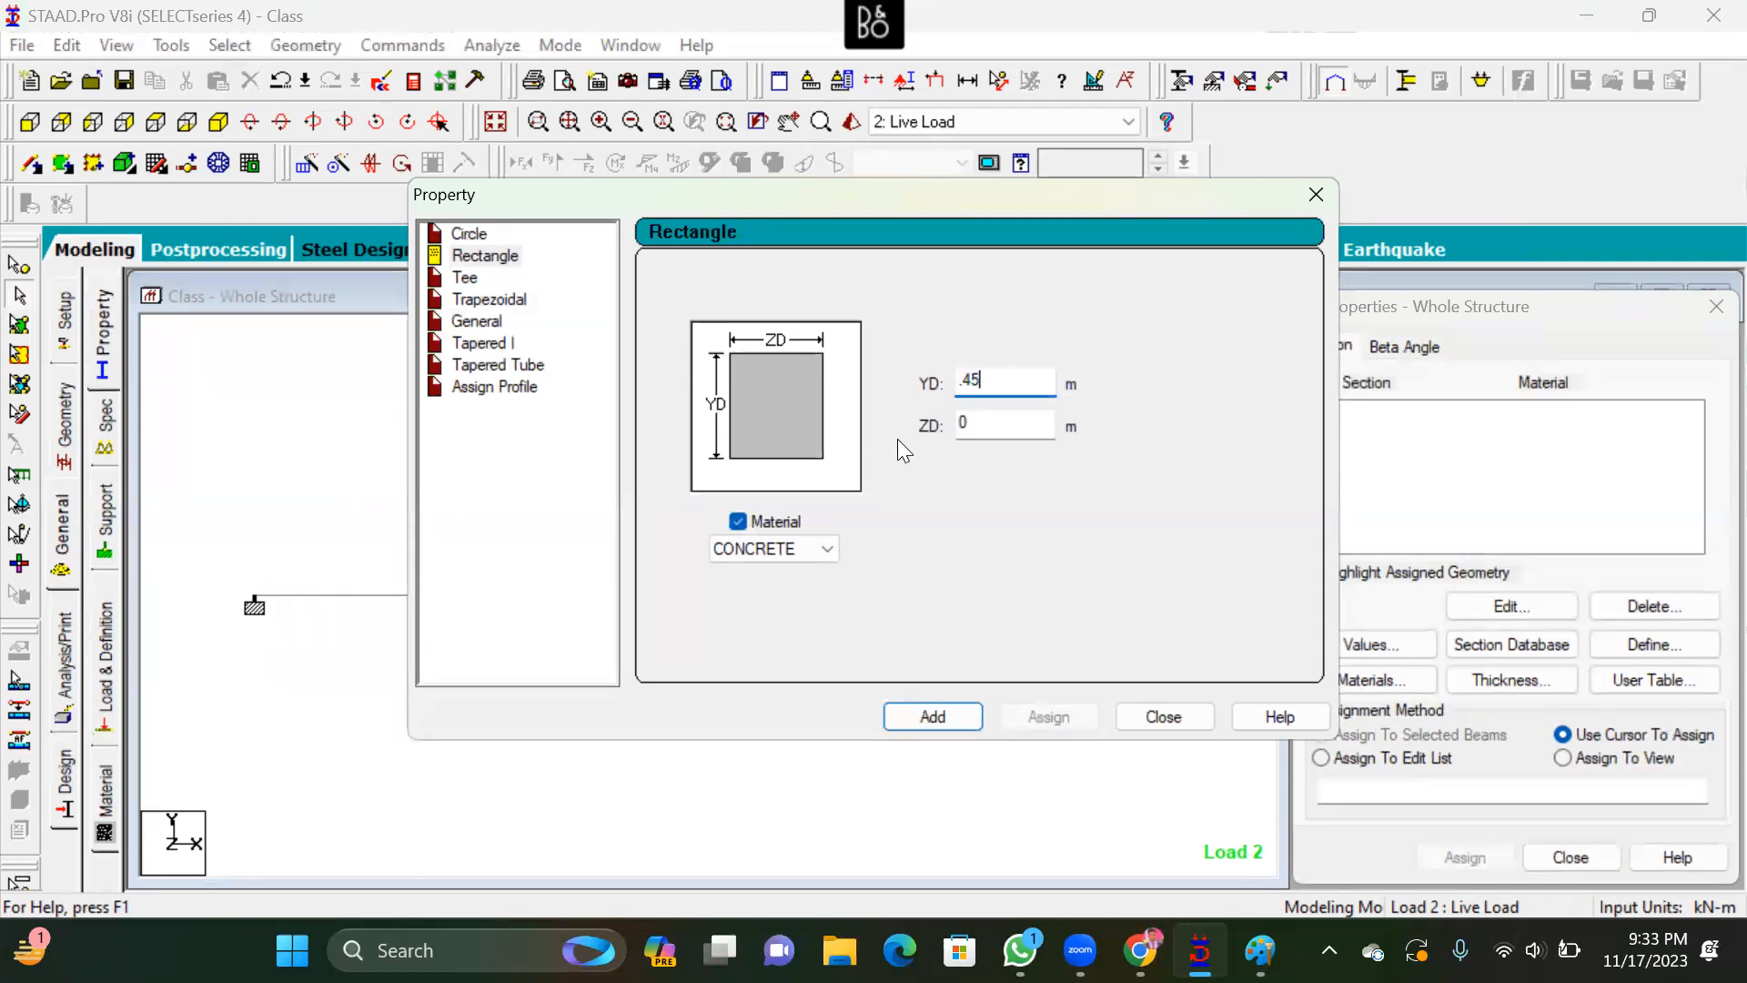
key(Tab)
text(.)
click(945, 716)
click(1162, 716)
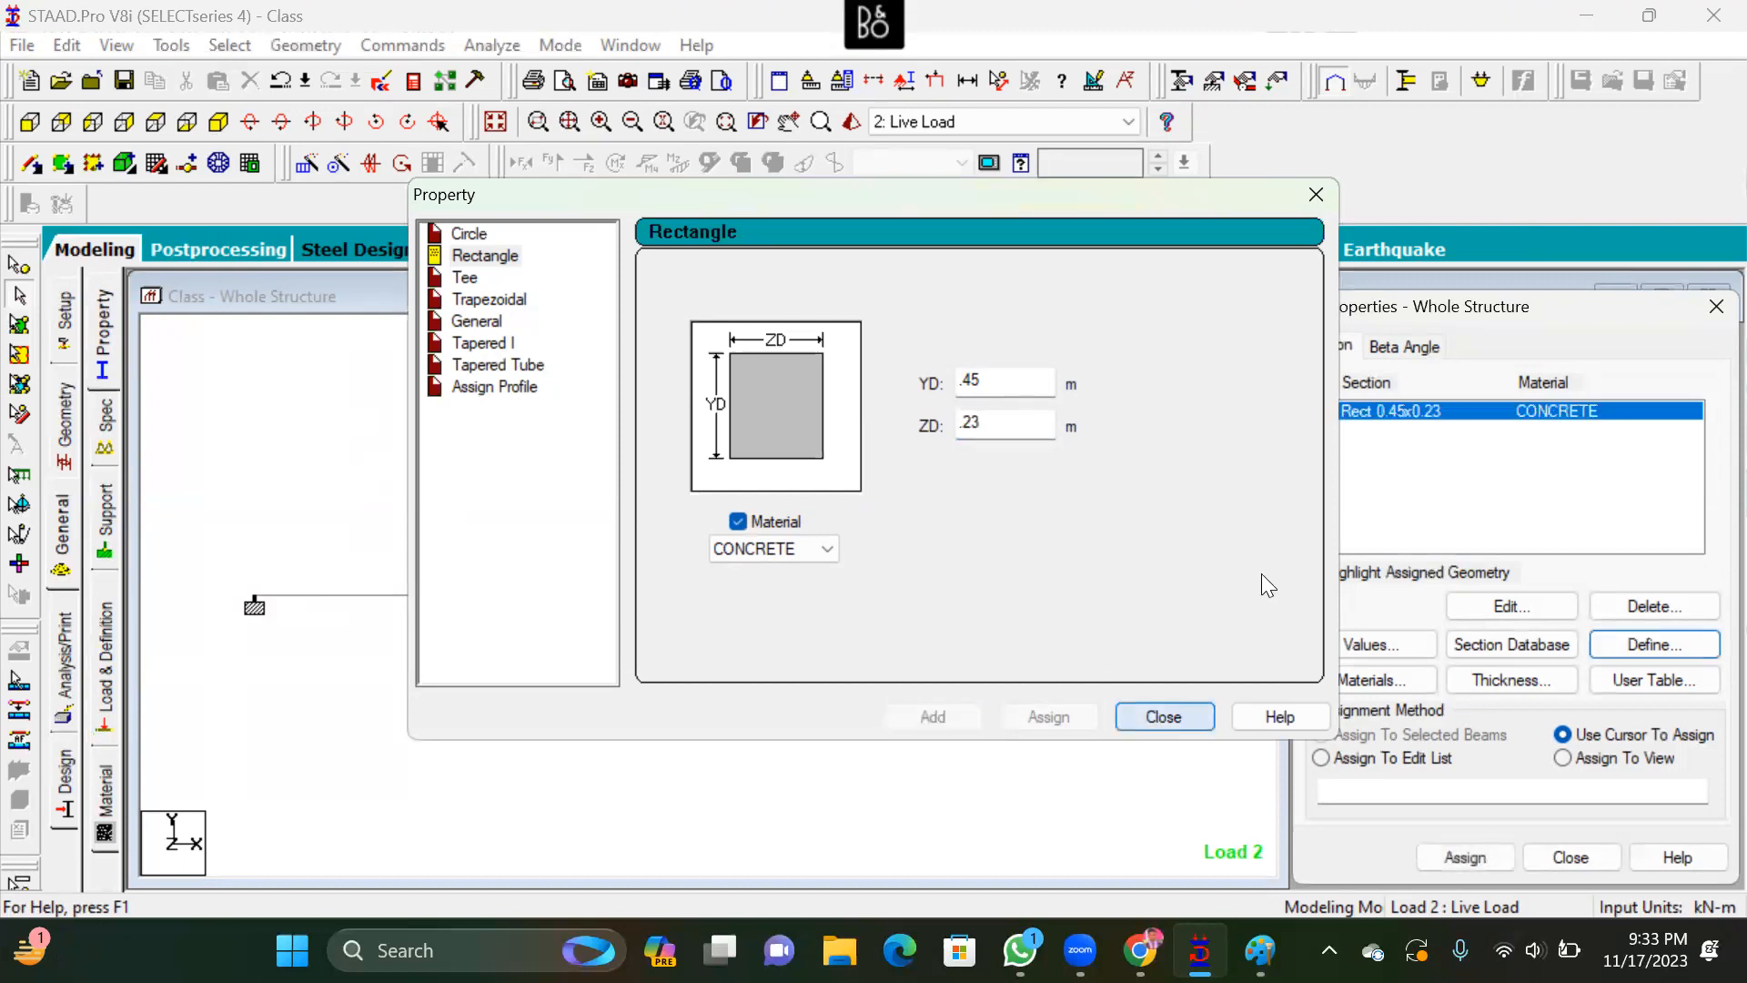
Assign the Rect 0.45x0.23 section to the selected beam and check it in the 3D rendered view
click(932, 595)
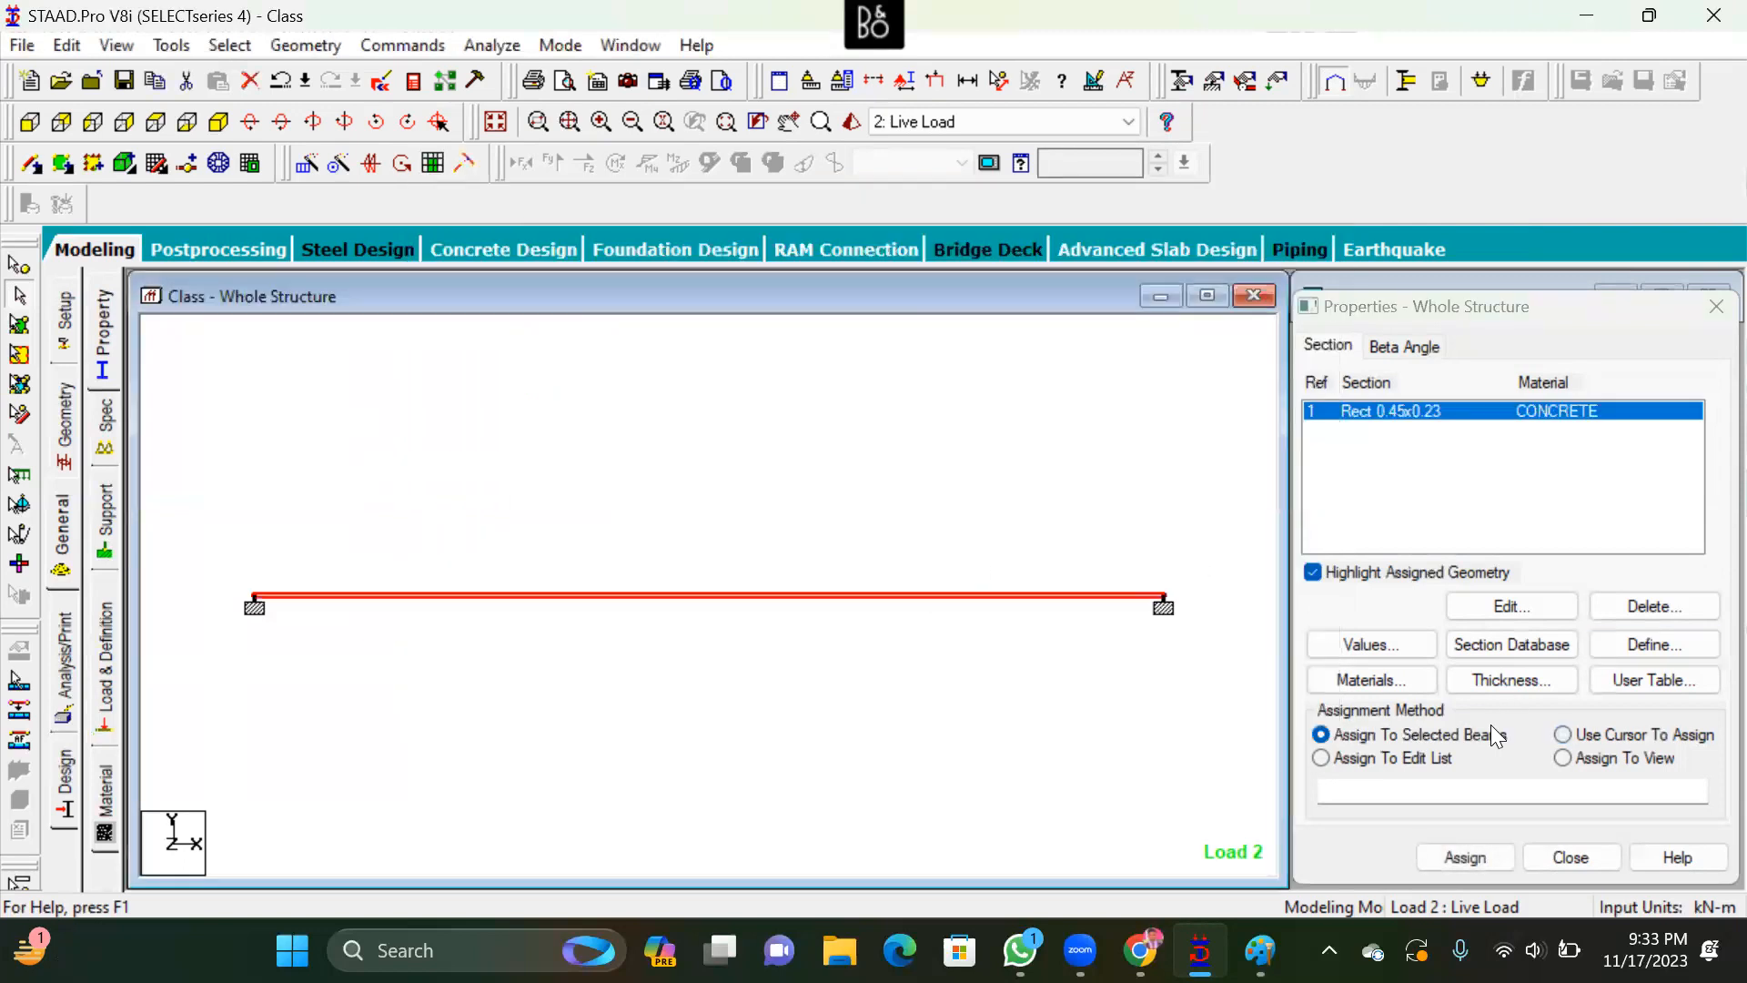
click(1465, 857)
click(1546, 660)
click(851, 121)
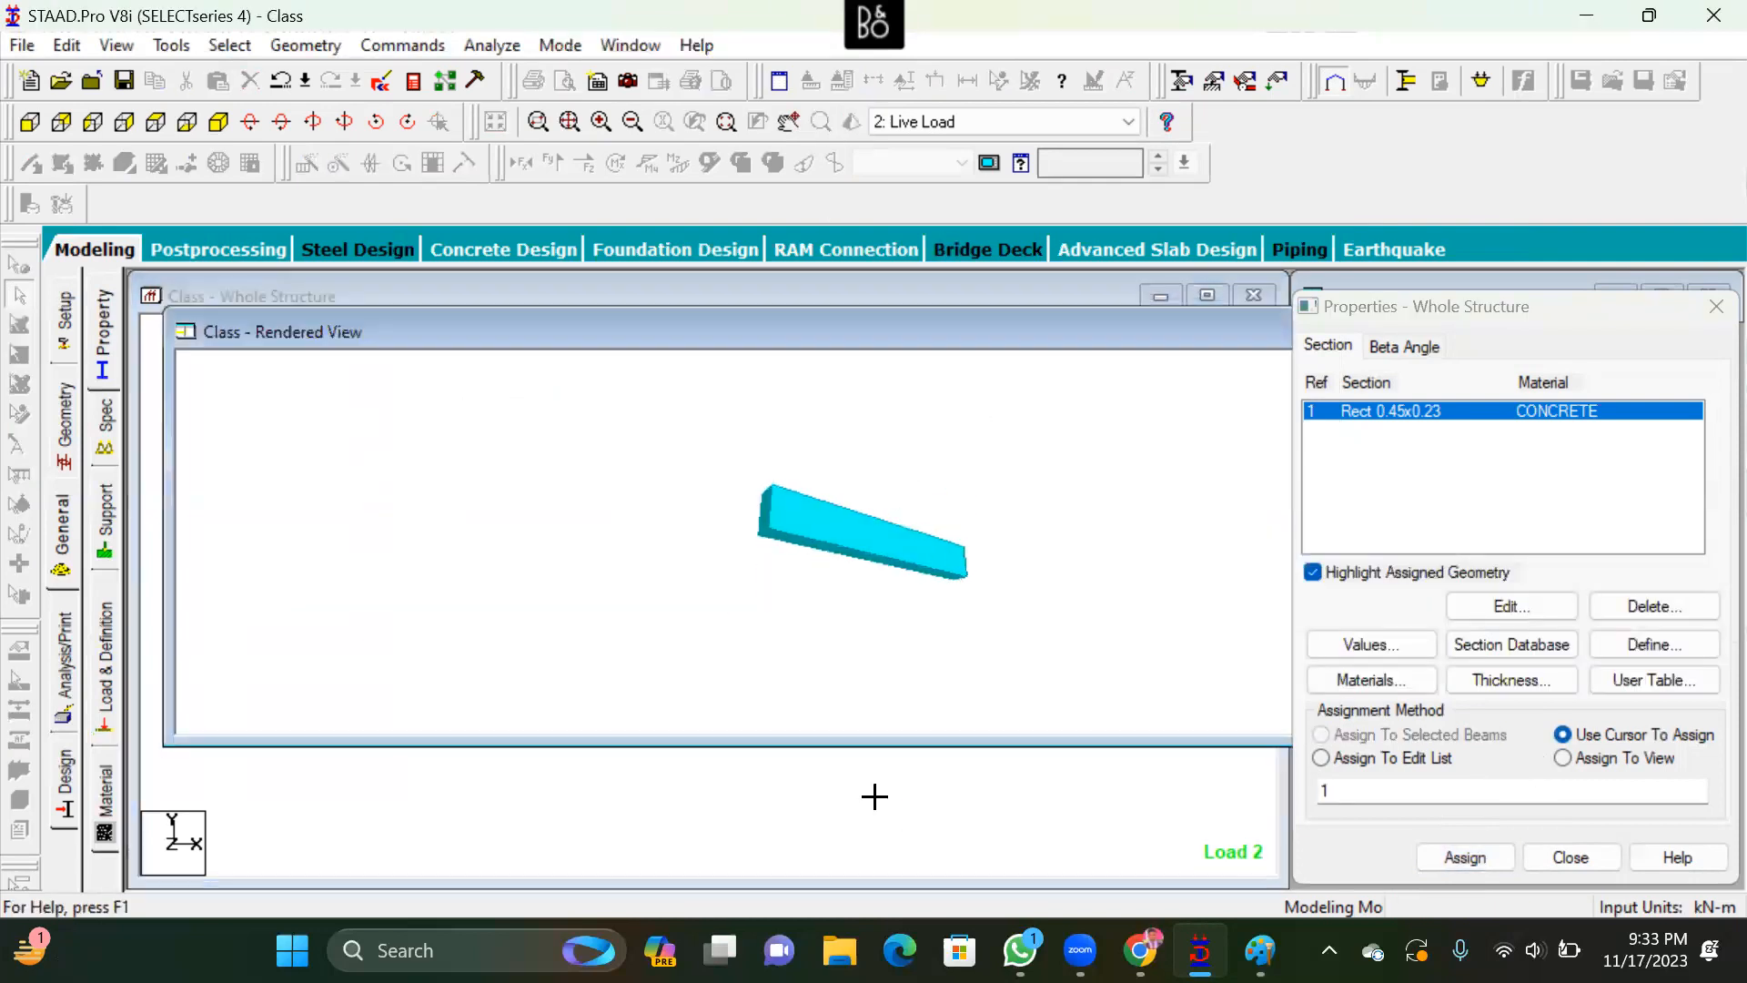
click(873, 795)
Rerun the structural analysis with the rectangular section assigned to the beam
click(491, 44)
click(515, 68)
click(691, 503)
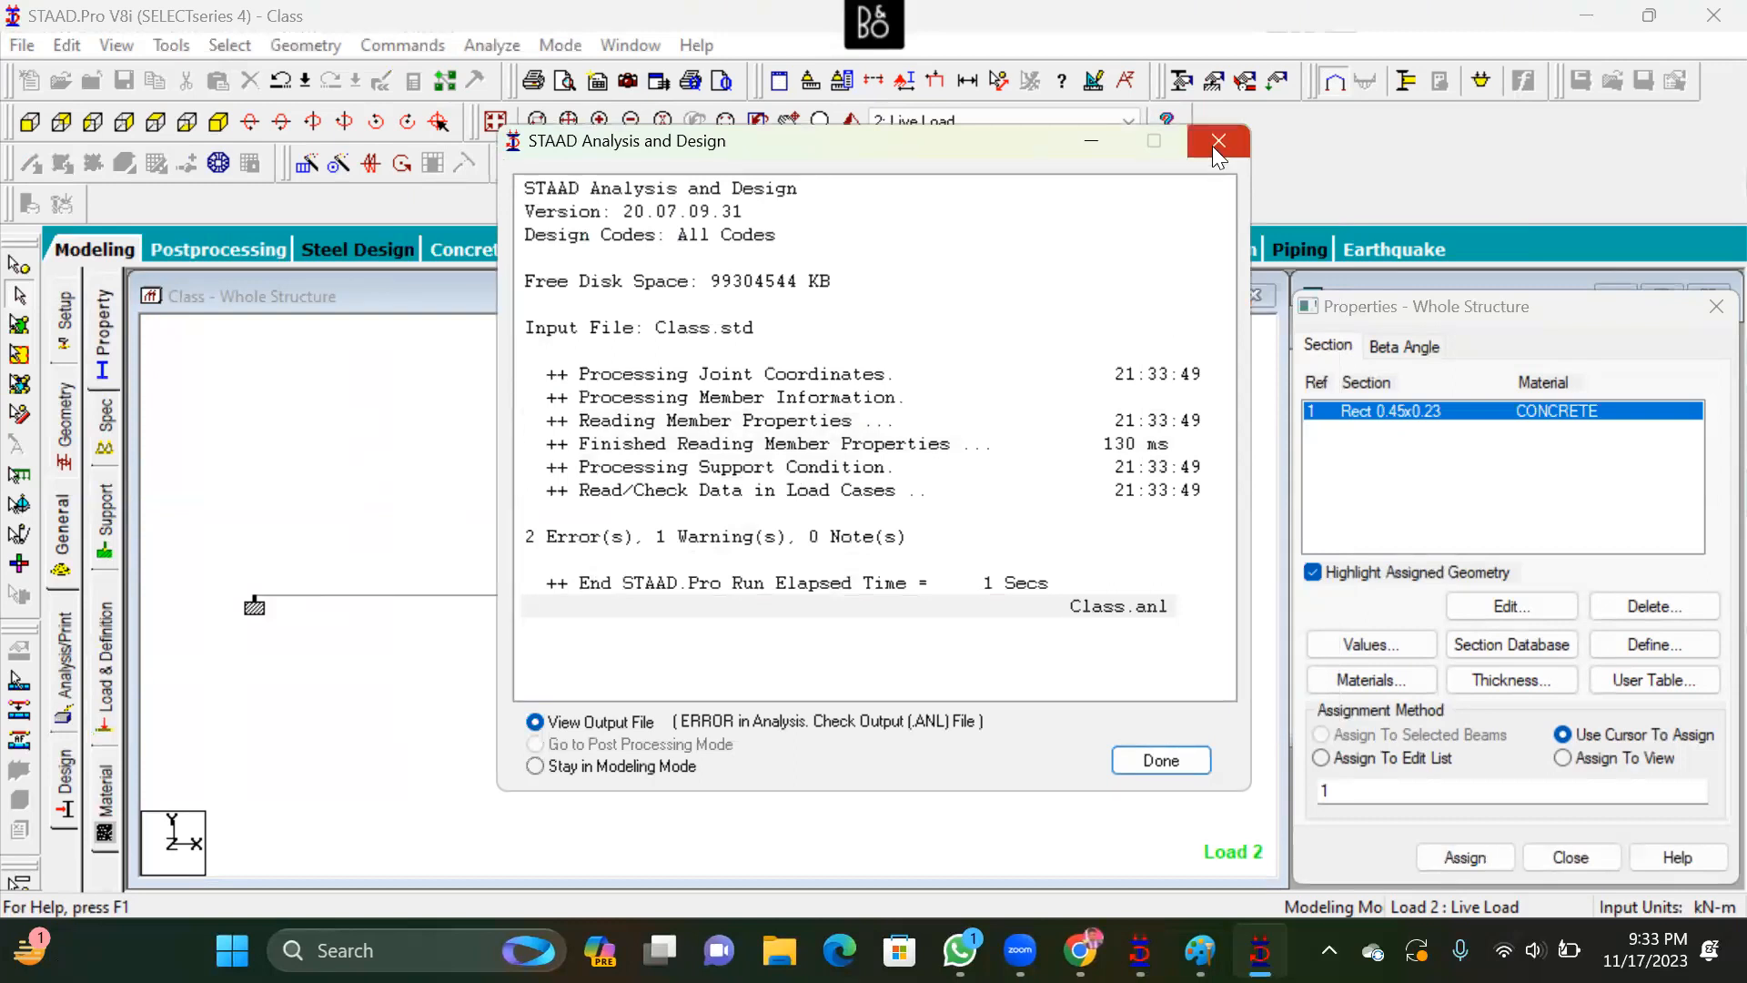
Close the analysis window, examine the listed warning and nearby errors in the output file, and close the output viewer
click(1218, 141)
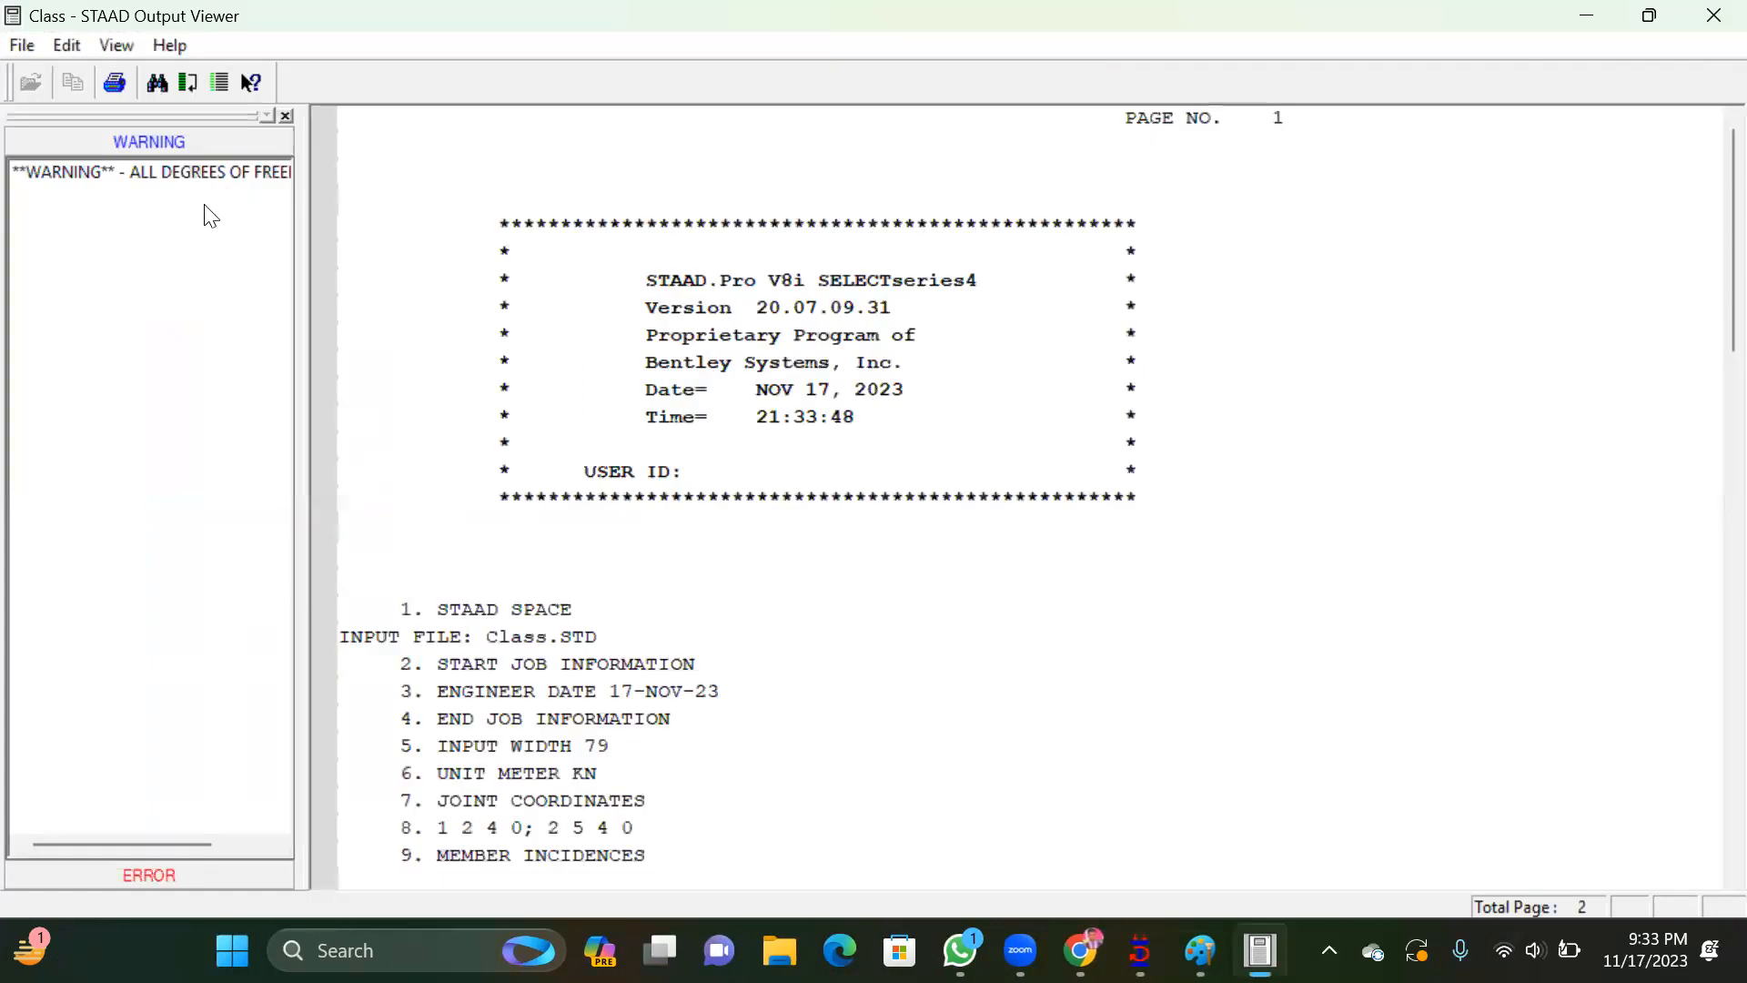
click(228, 173)
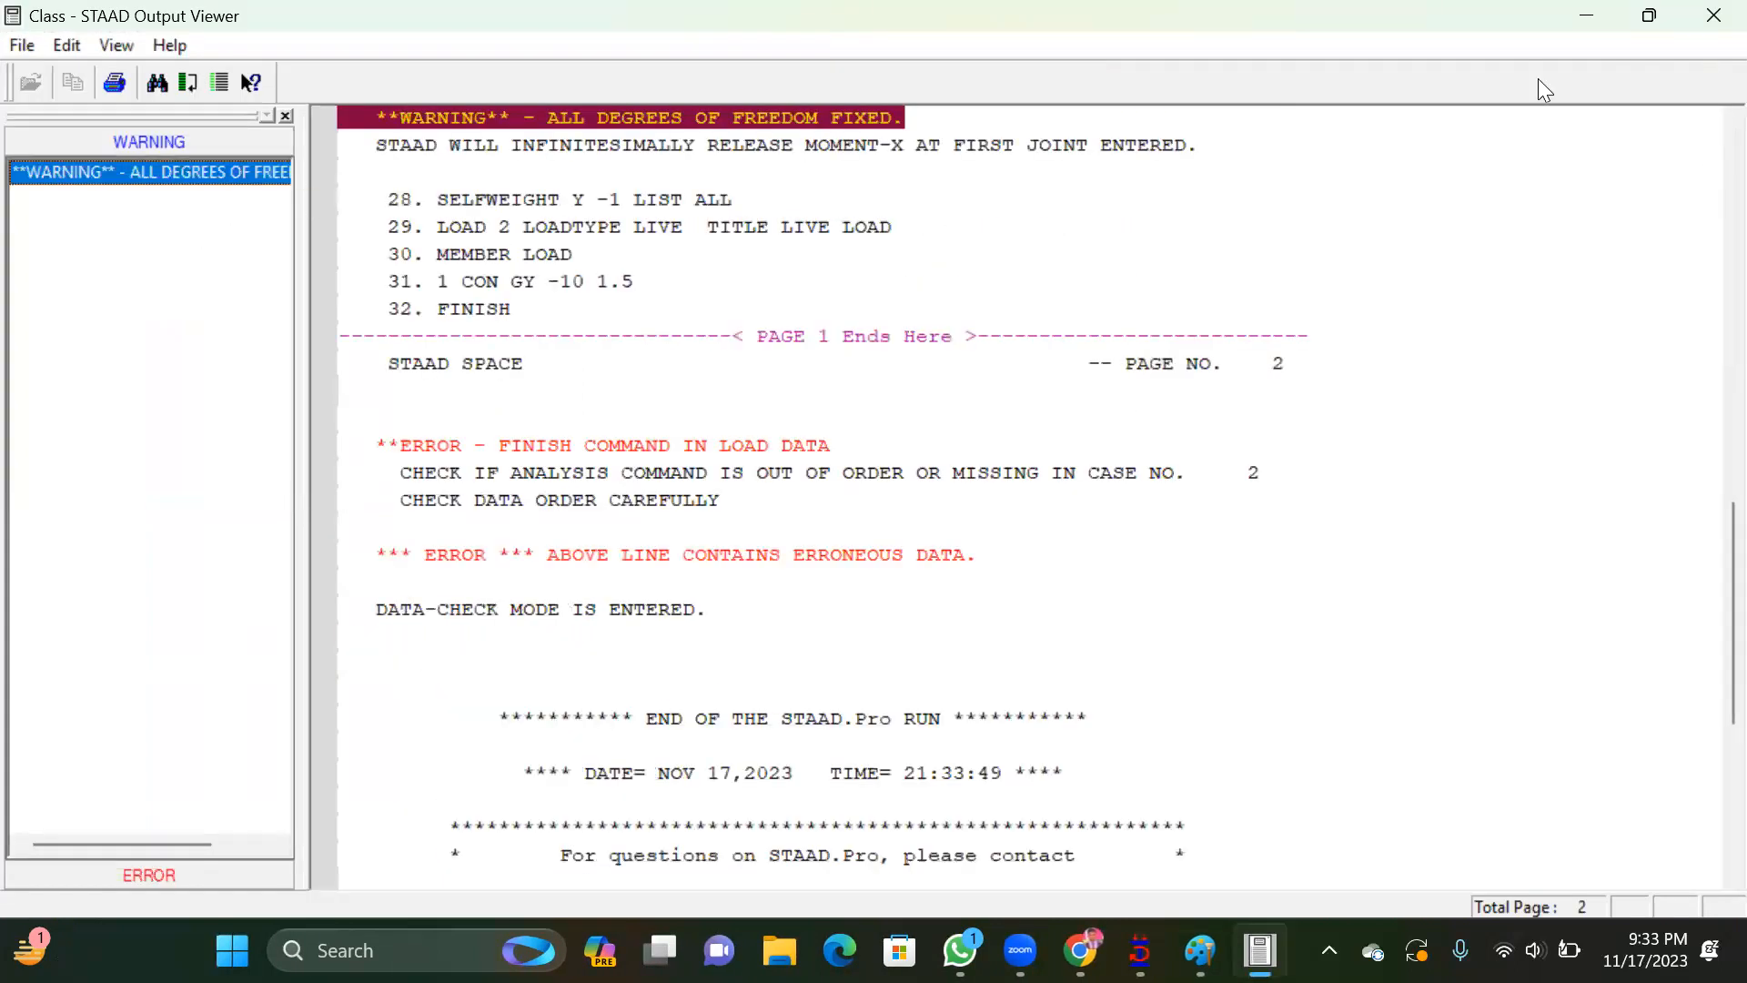
click(1711, 11)
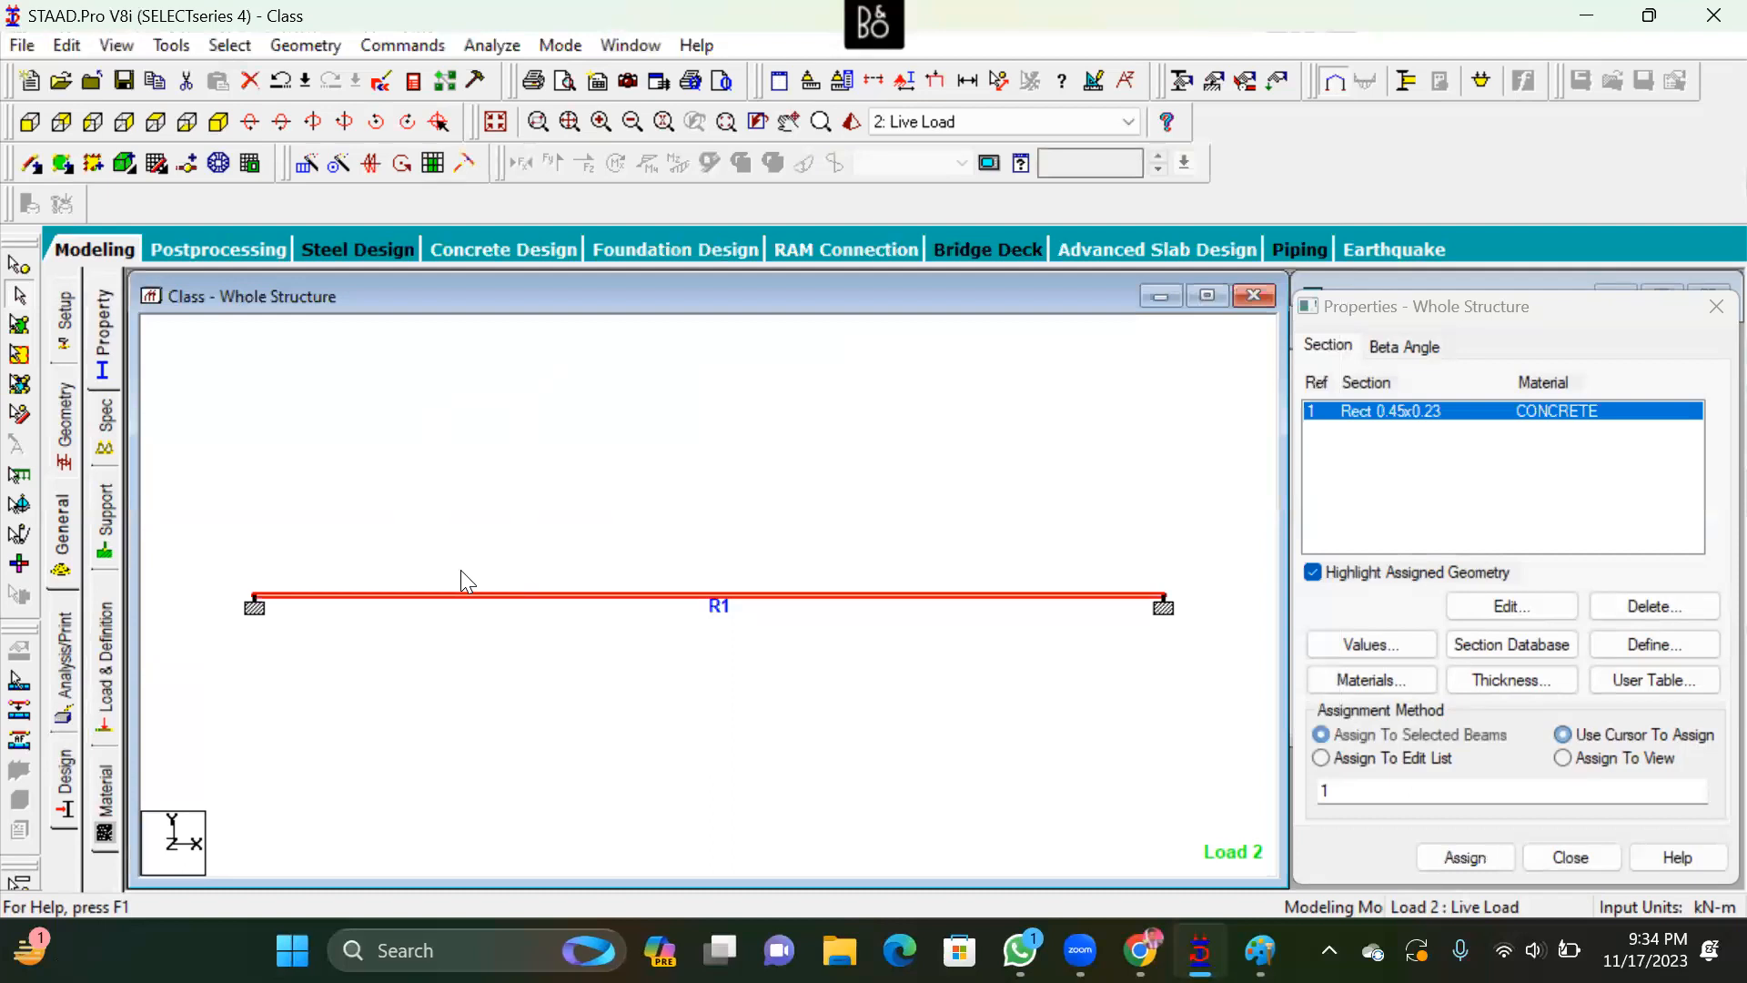
Add a Perform Analysis command with the No Print option to the model's analysis commands
click(308, 529)
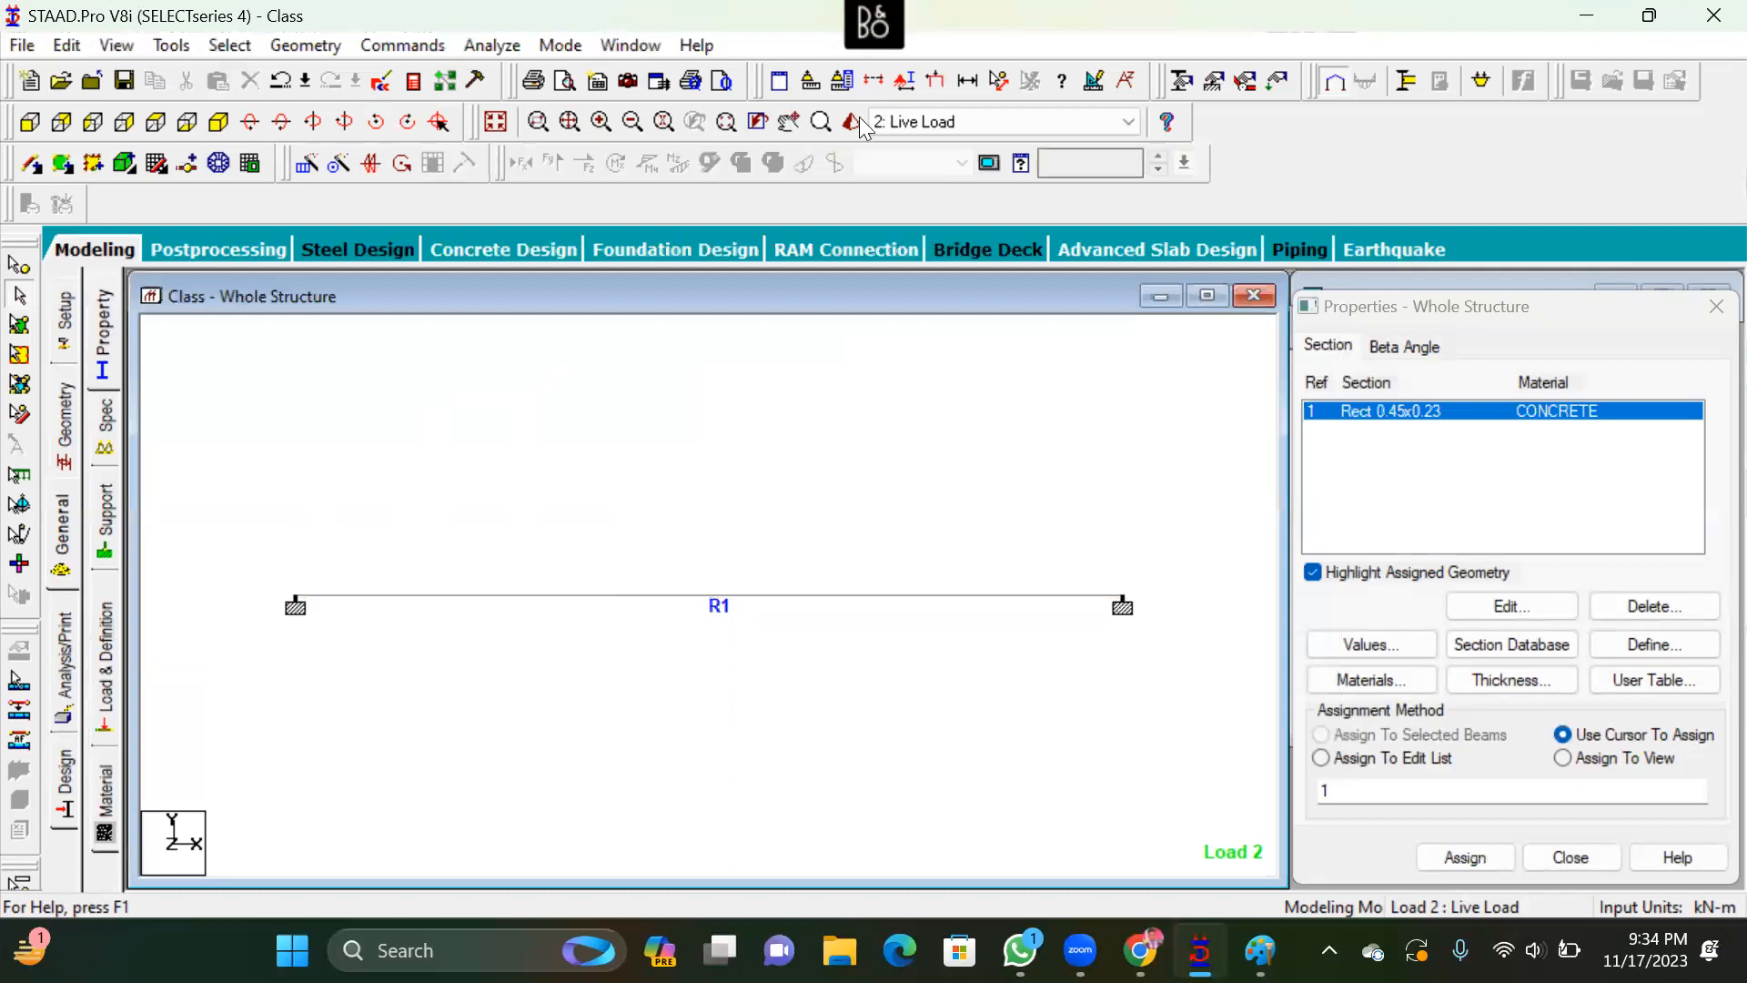
mouse_move(257, 675)
mouse_down()
mouse_move(86, 678)
mouse_move(94, 603)
mouse_move(31, 738)
mouse_move(114, 655)
mouse_move(91, 642)
mouse_up()
click(70, 655)
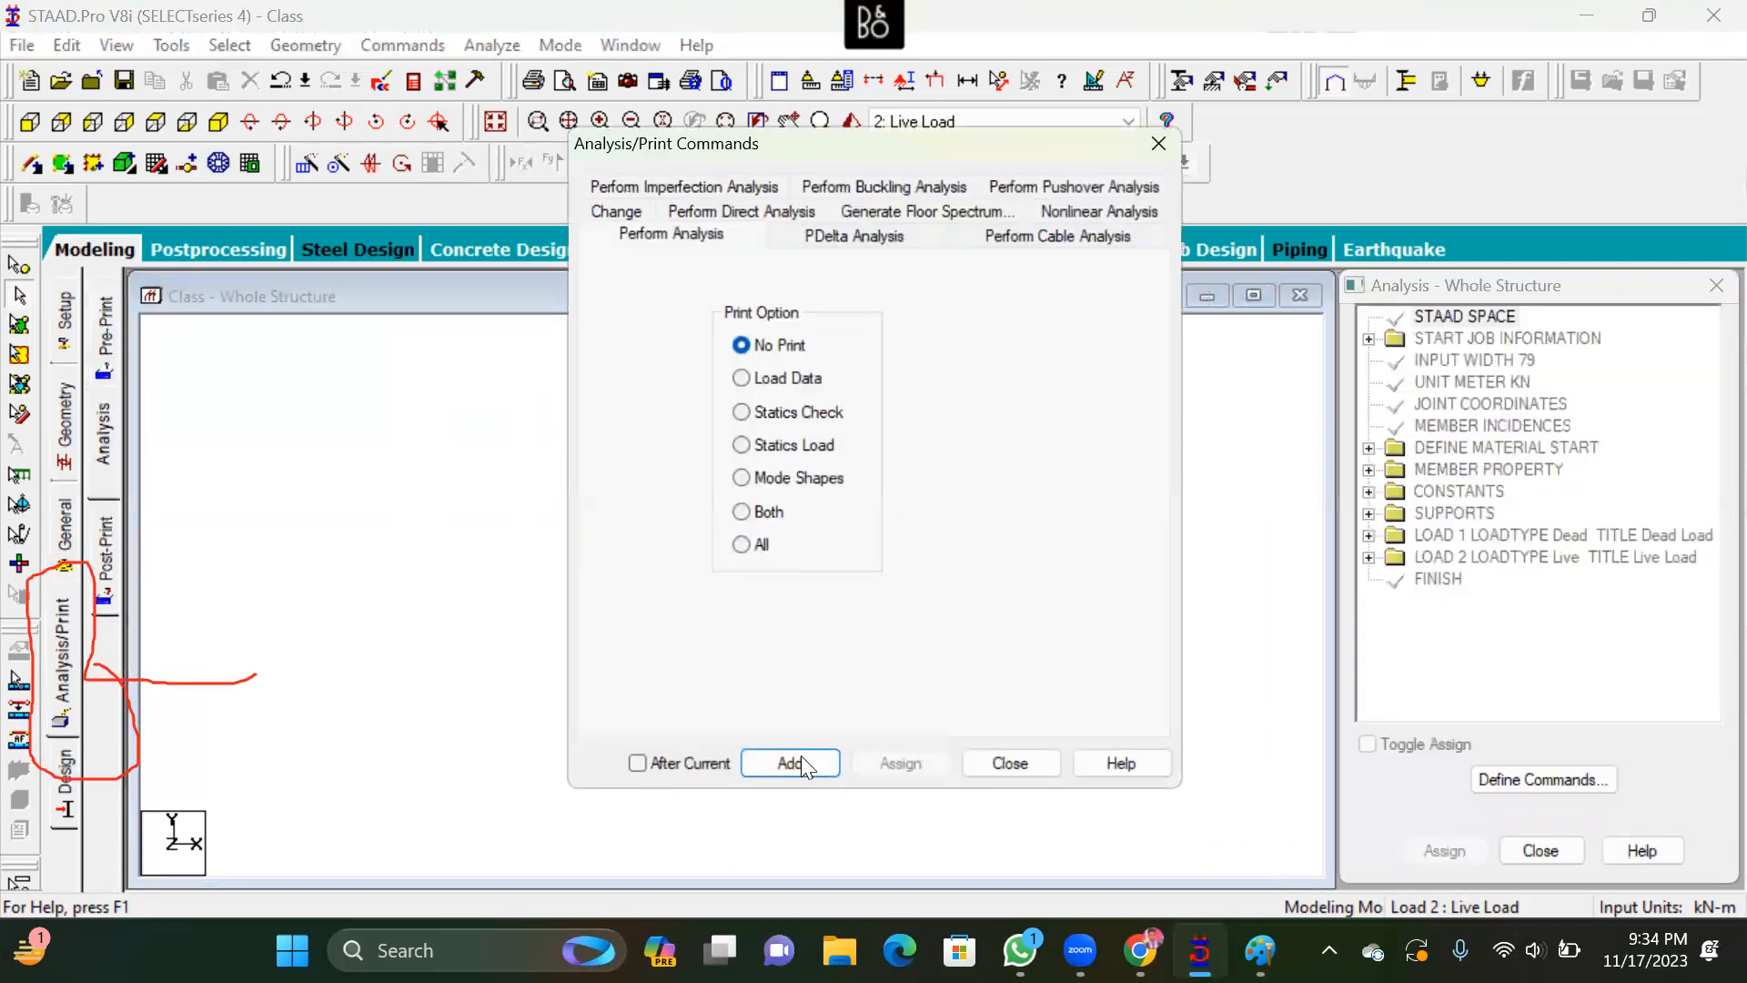
click(791, 762)
click(1012, 763)
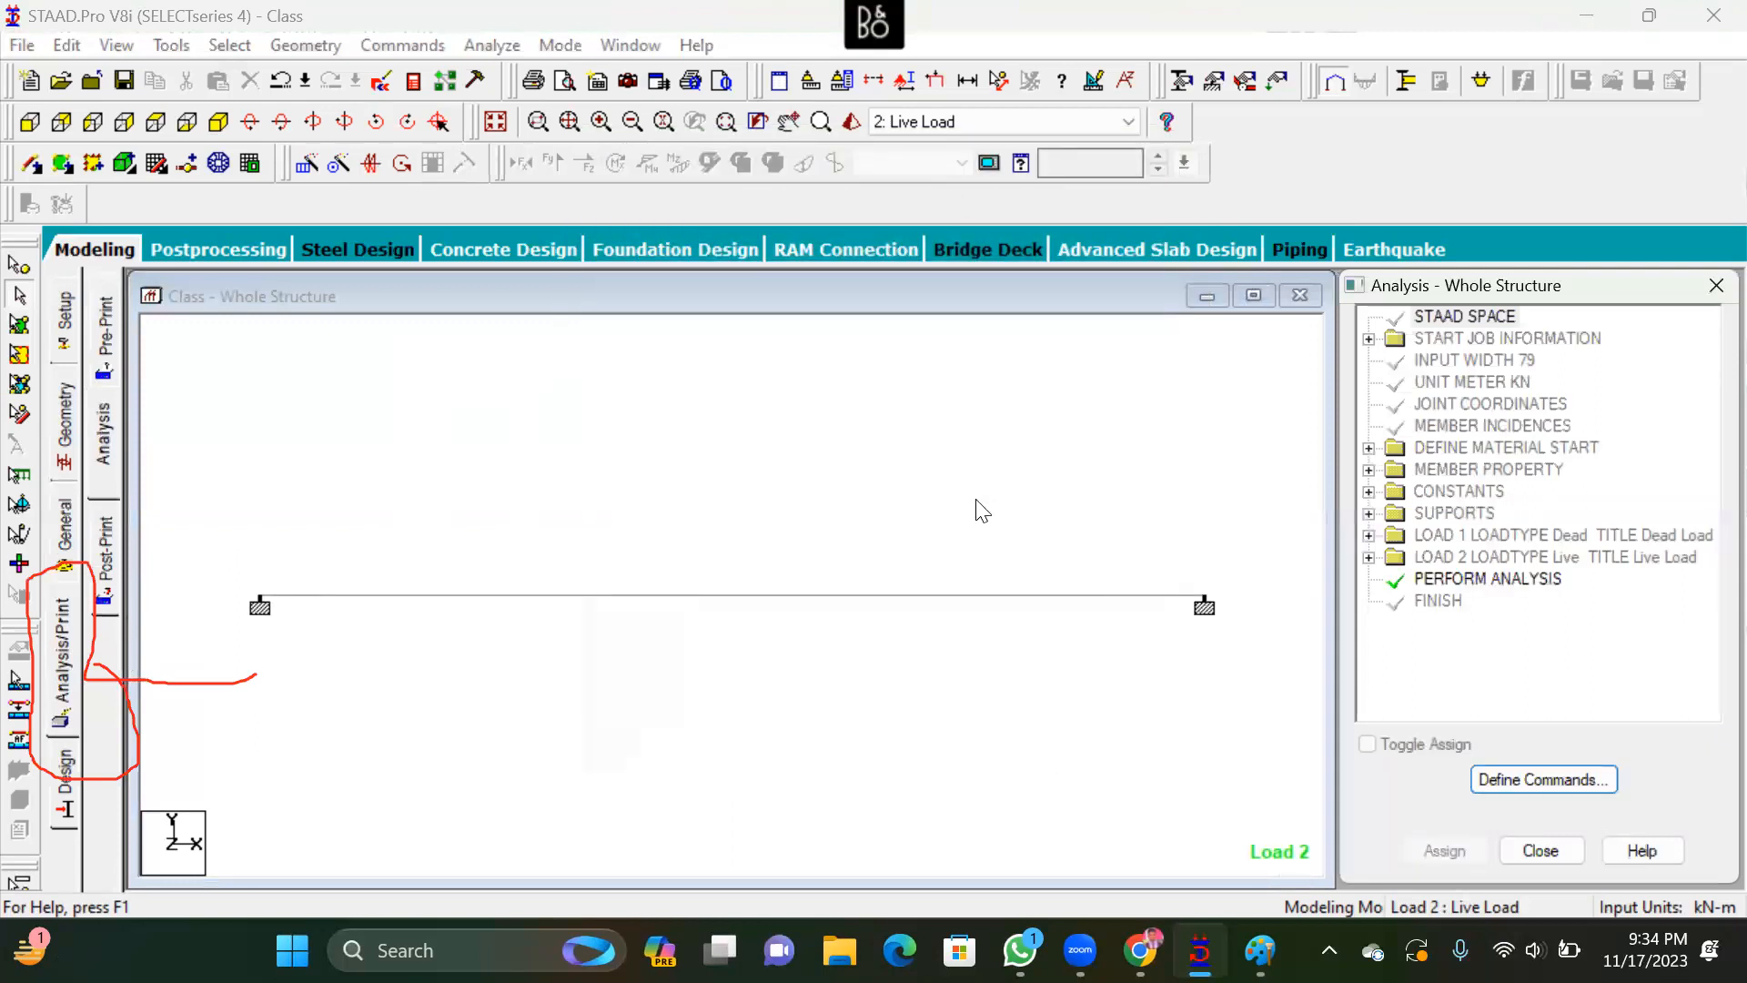
Run the structural analysis with the added Perform Analysis command and close the analysis window
click(492, 45)
click(509, 73)
click(708, 502)
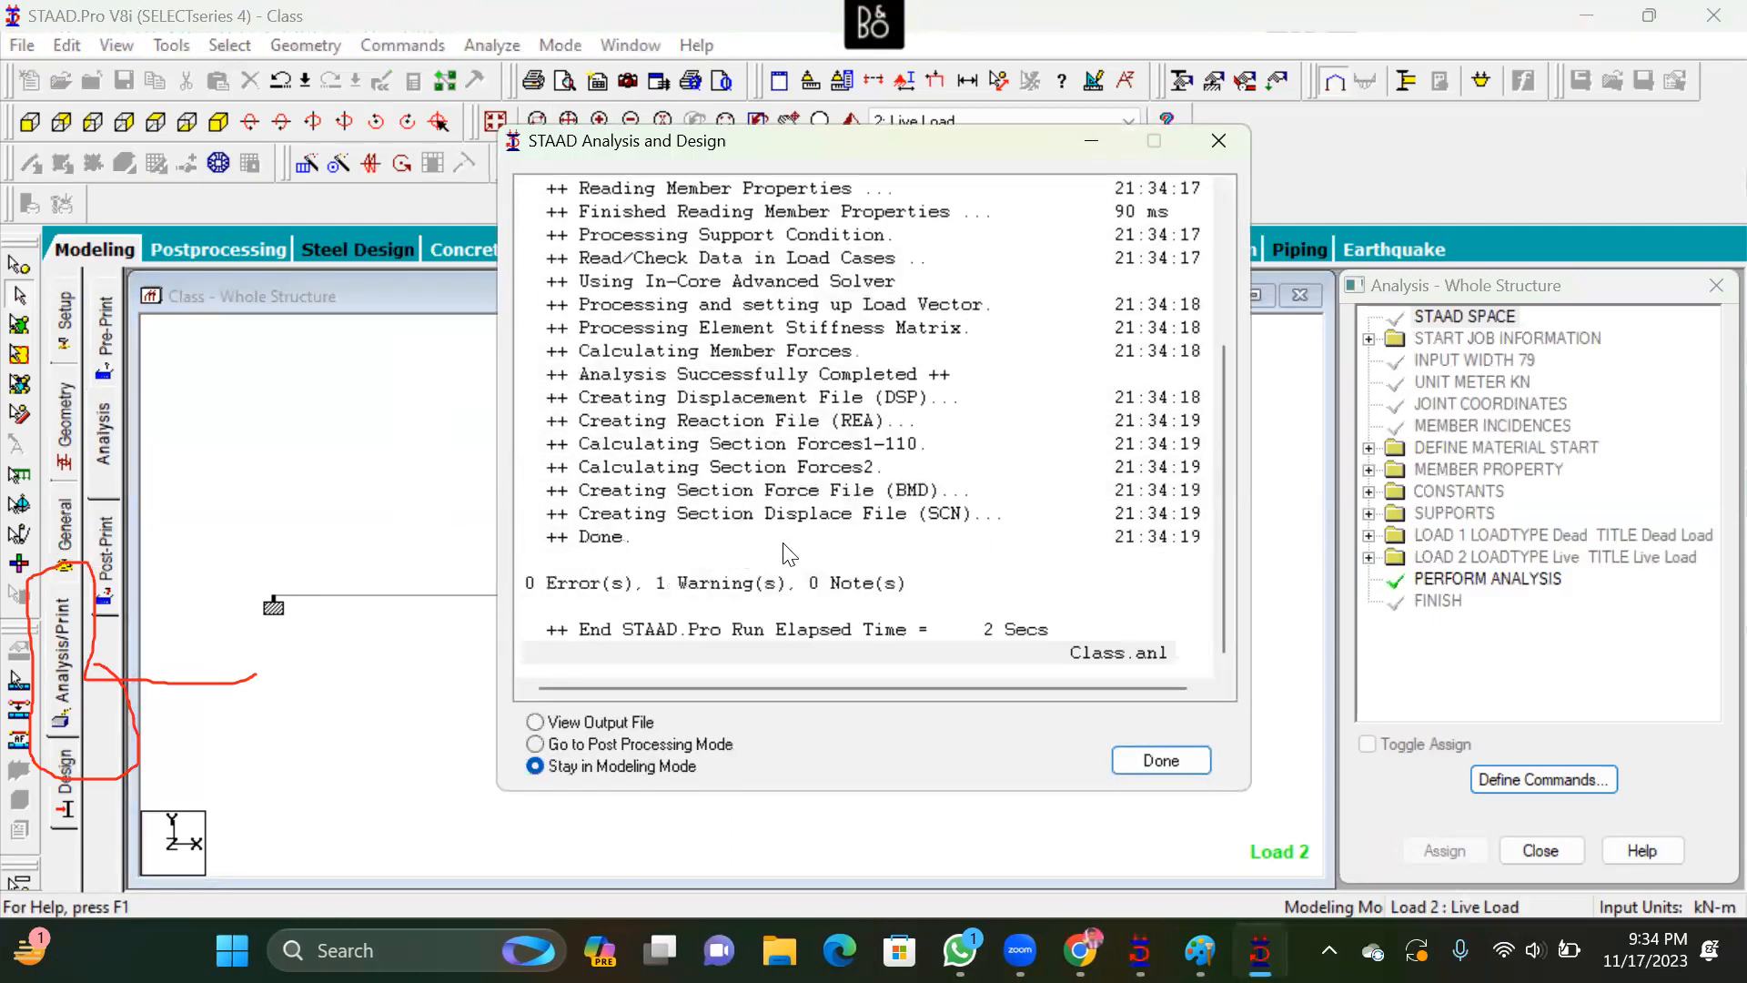
click(1220, 144)
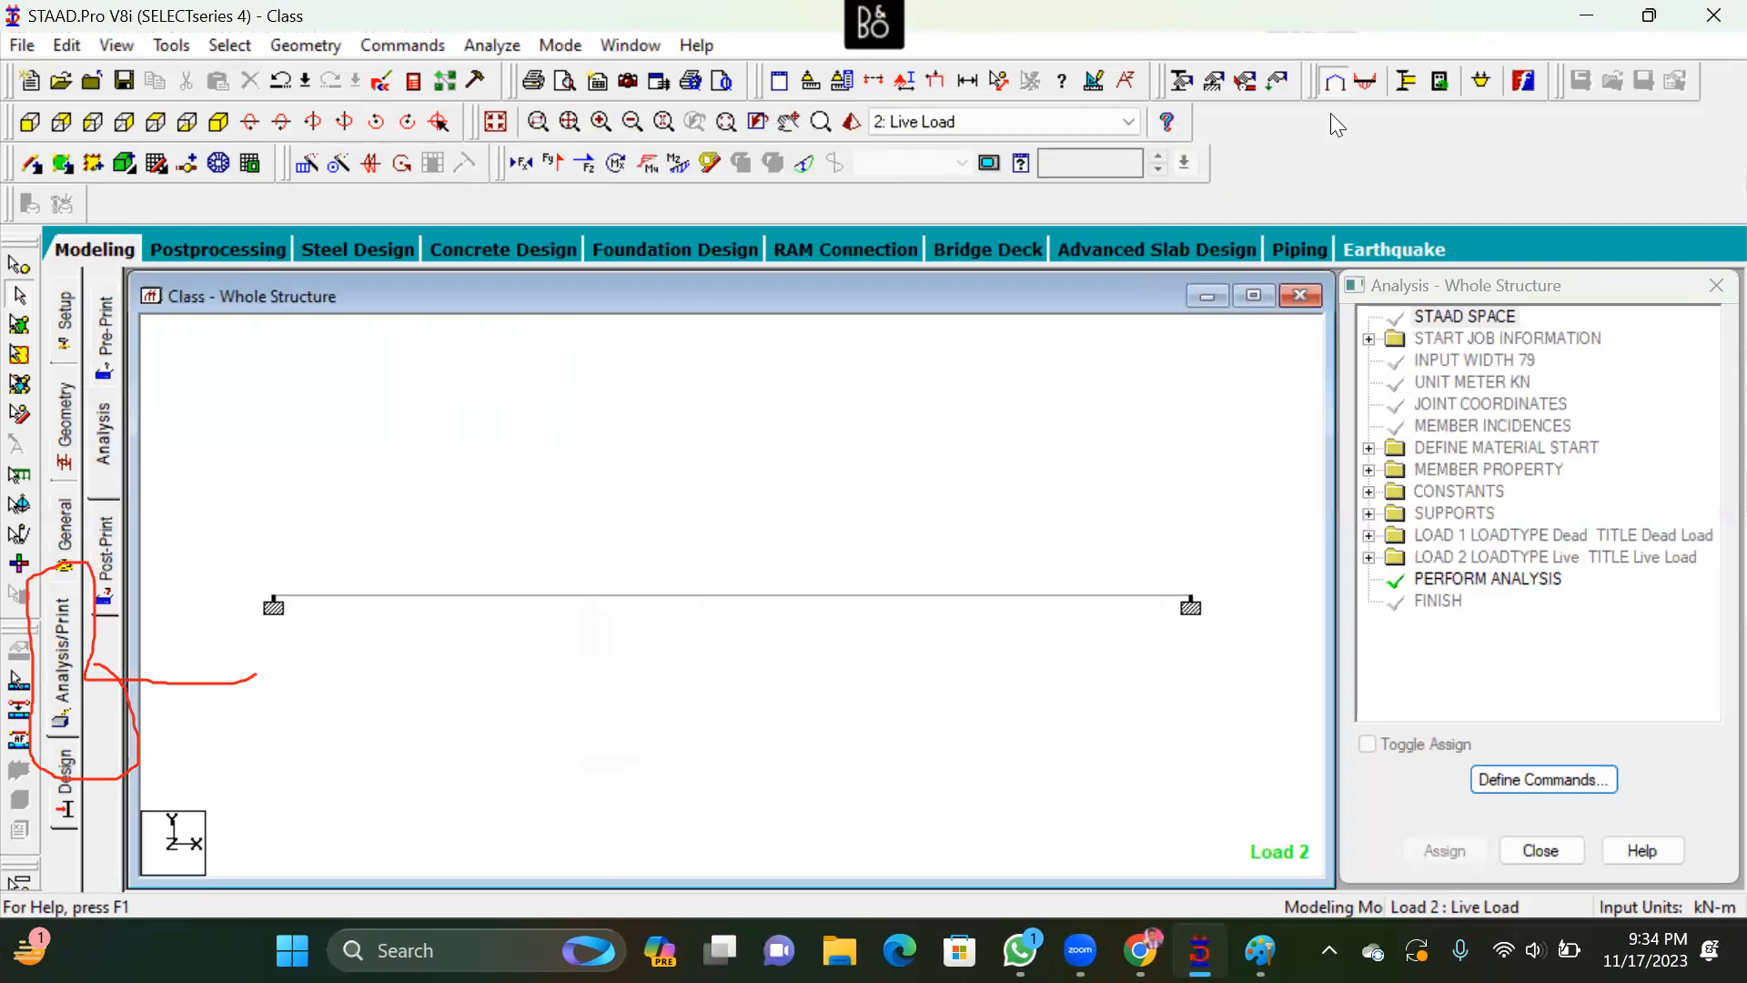
Switch to postprocessing mode with its results setup accepted to view the node and beam displacements
mouse_move(342, 197)
mouse_down()
mouse_move(141, 212)
mouse_move(300, 291)
mouse_move(328, 199)
mouse_move(163, 202)
mouse_move(223, 303)
mouse_move(214, 187)
mouse_move(132, 269)
mouse_move(314, 223)
mouse_move(229, 206)
mouse_up()
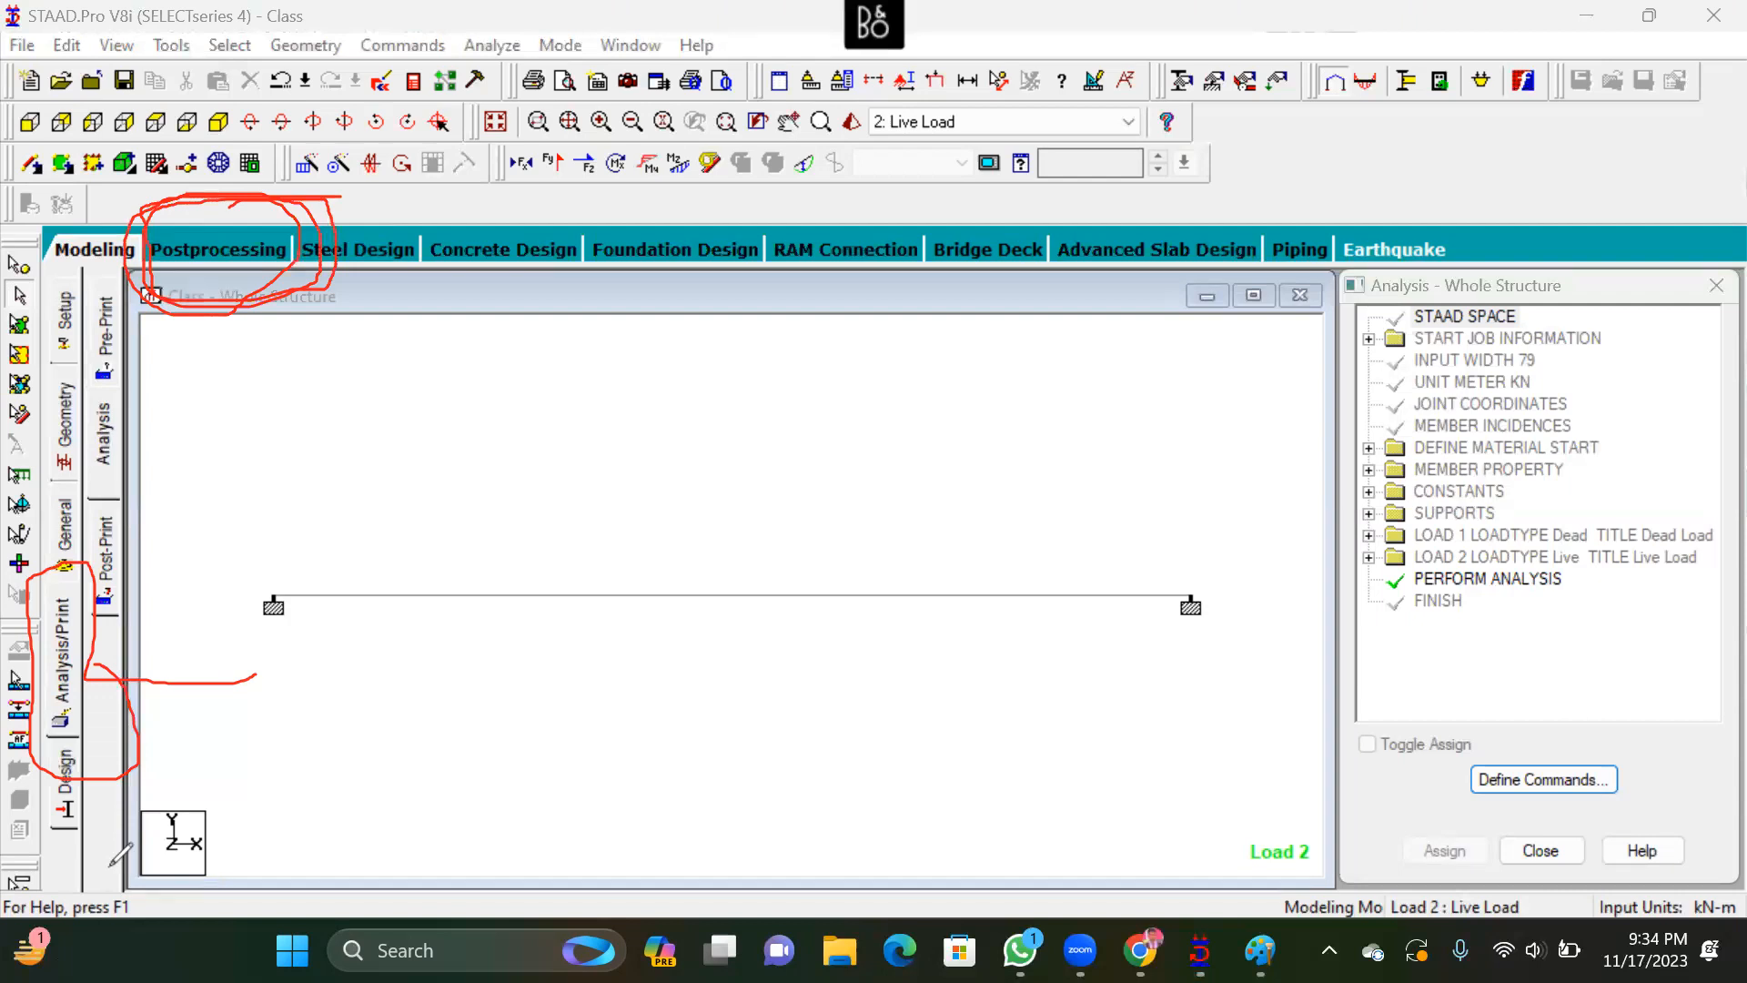
key(e)
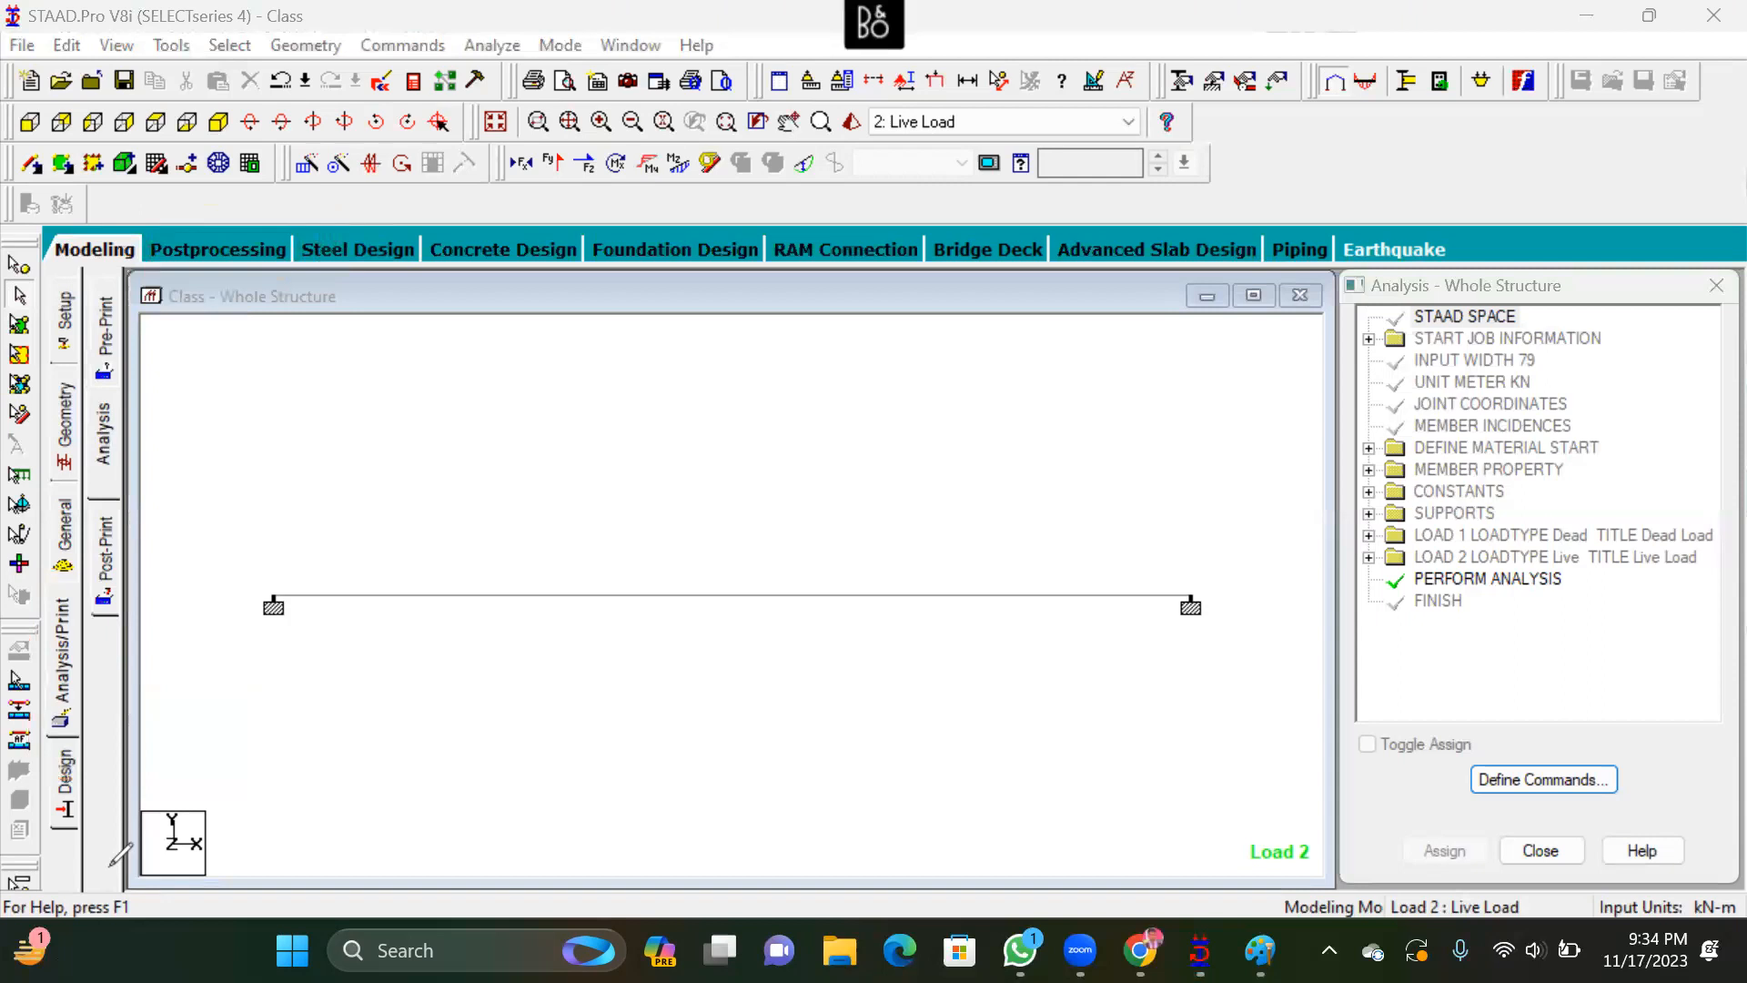
click(196, 249)
click(1026, 681)
click(947, 684)
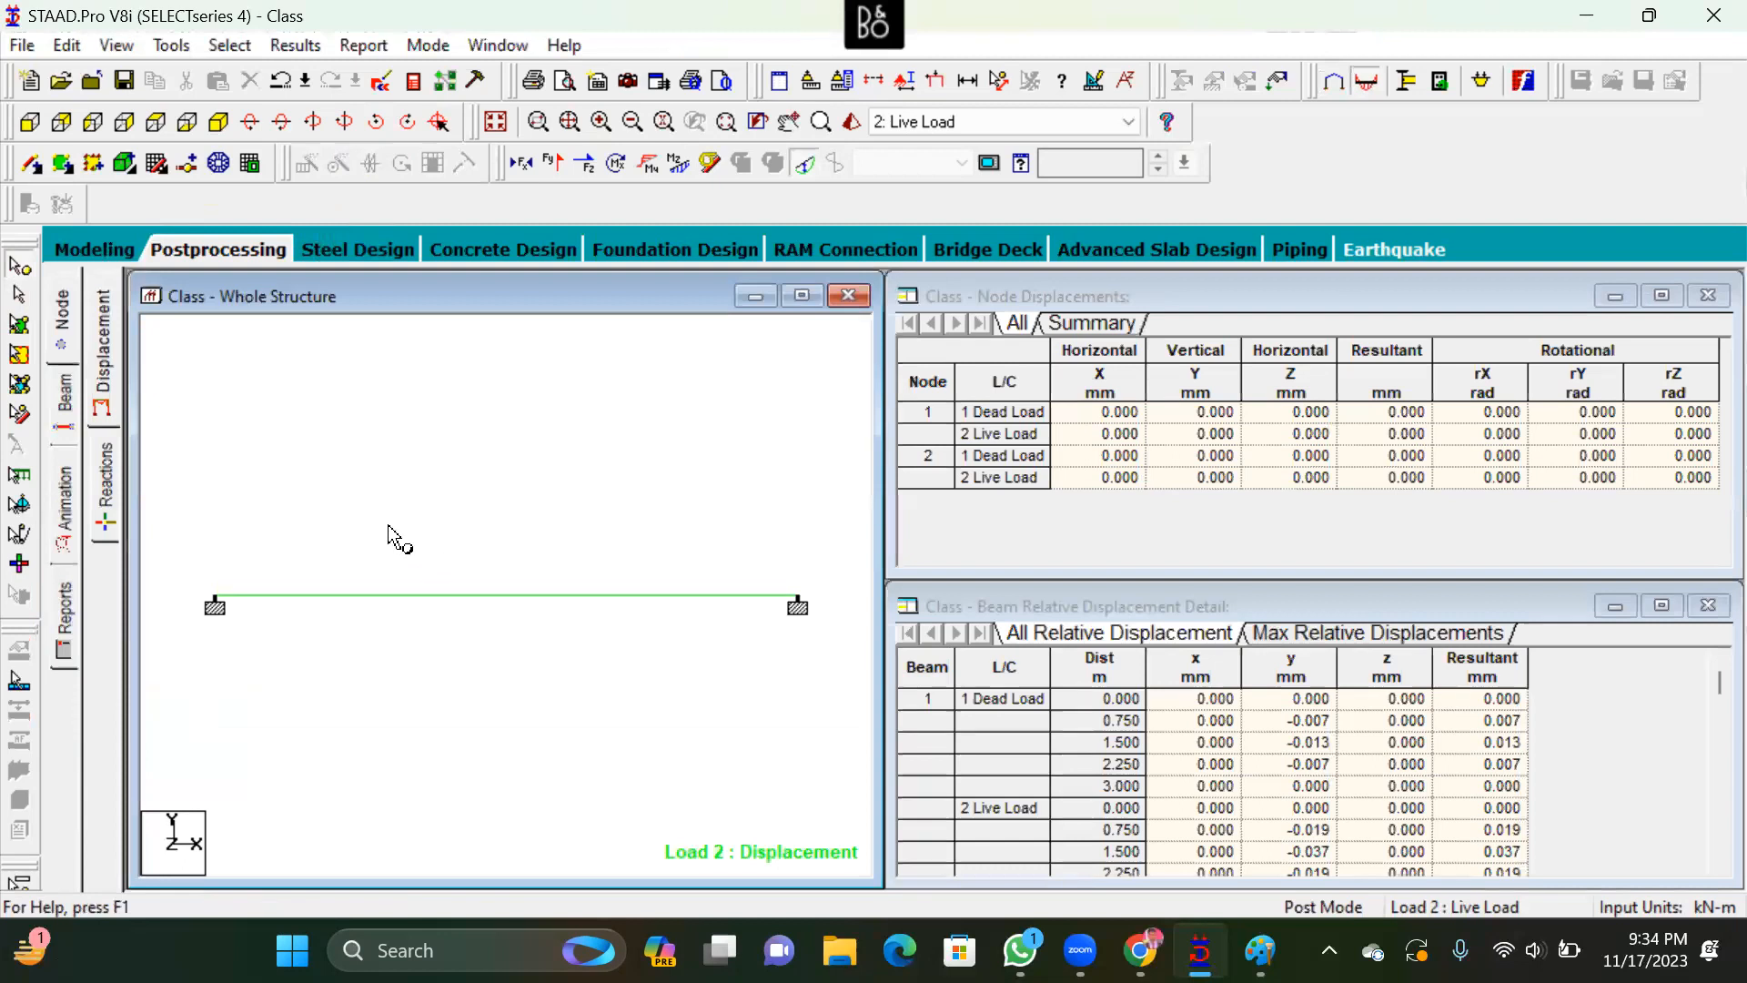
Display the support reactions and examine the vertical reactions at both supports under the Live Load case
click(107, 484)
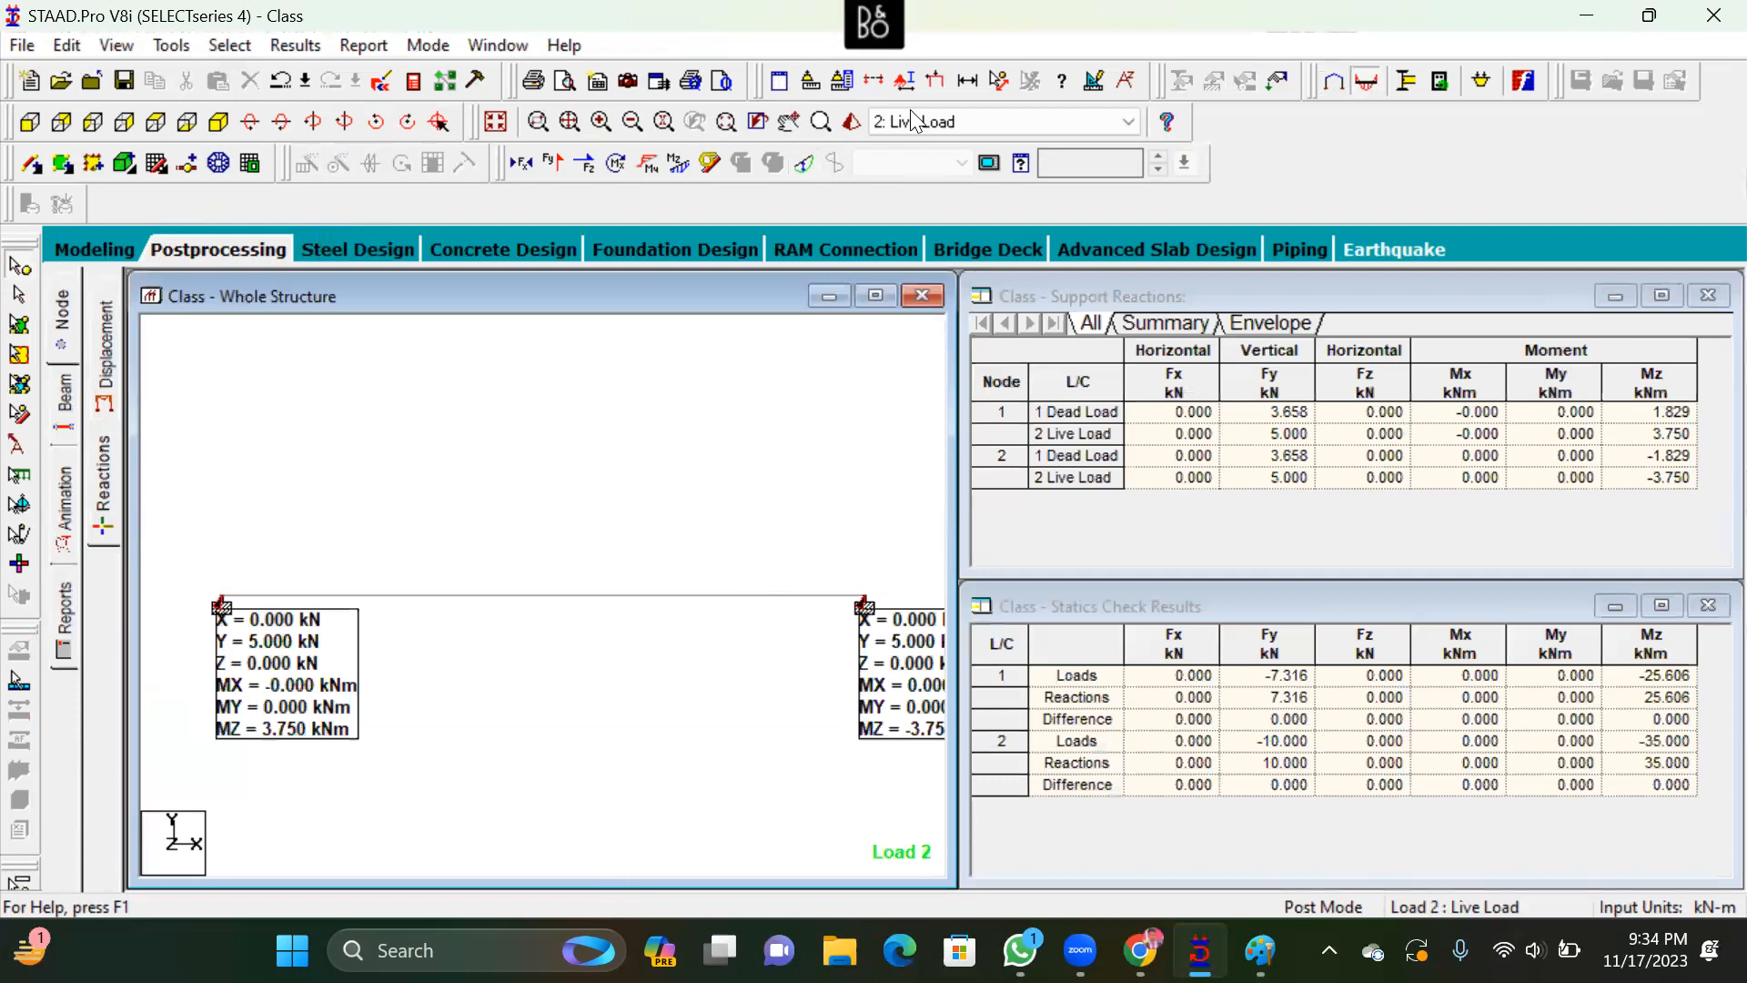
click(823, 121)
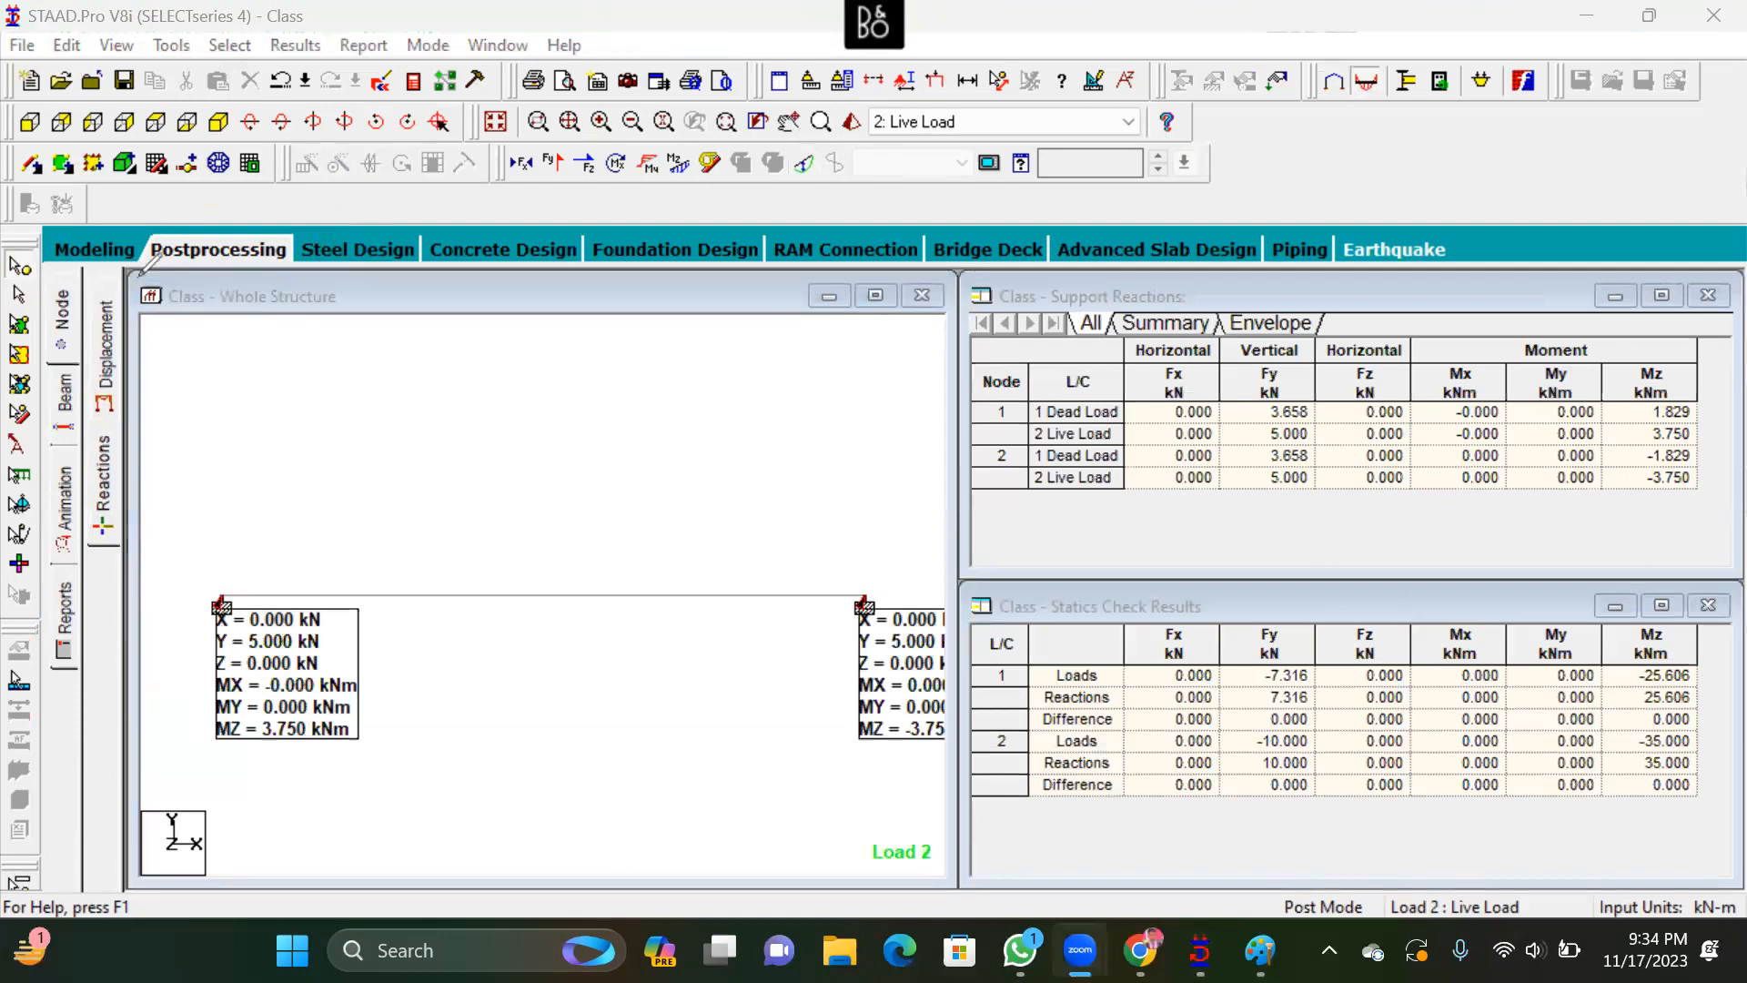
mouse_move(141, 271)
mouse_down()
mouse_move(130, 583)
mouse_move(95, 727)
mouse_move(50, 591)
mouse_move(64, 374)
mouse_up()
mouse_move(89, 728)
mouse_down()
mouse_move(114, 262)
mouse_move(139, 348)
mouse_up()
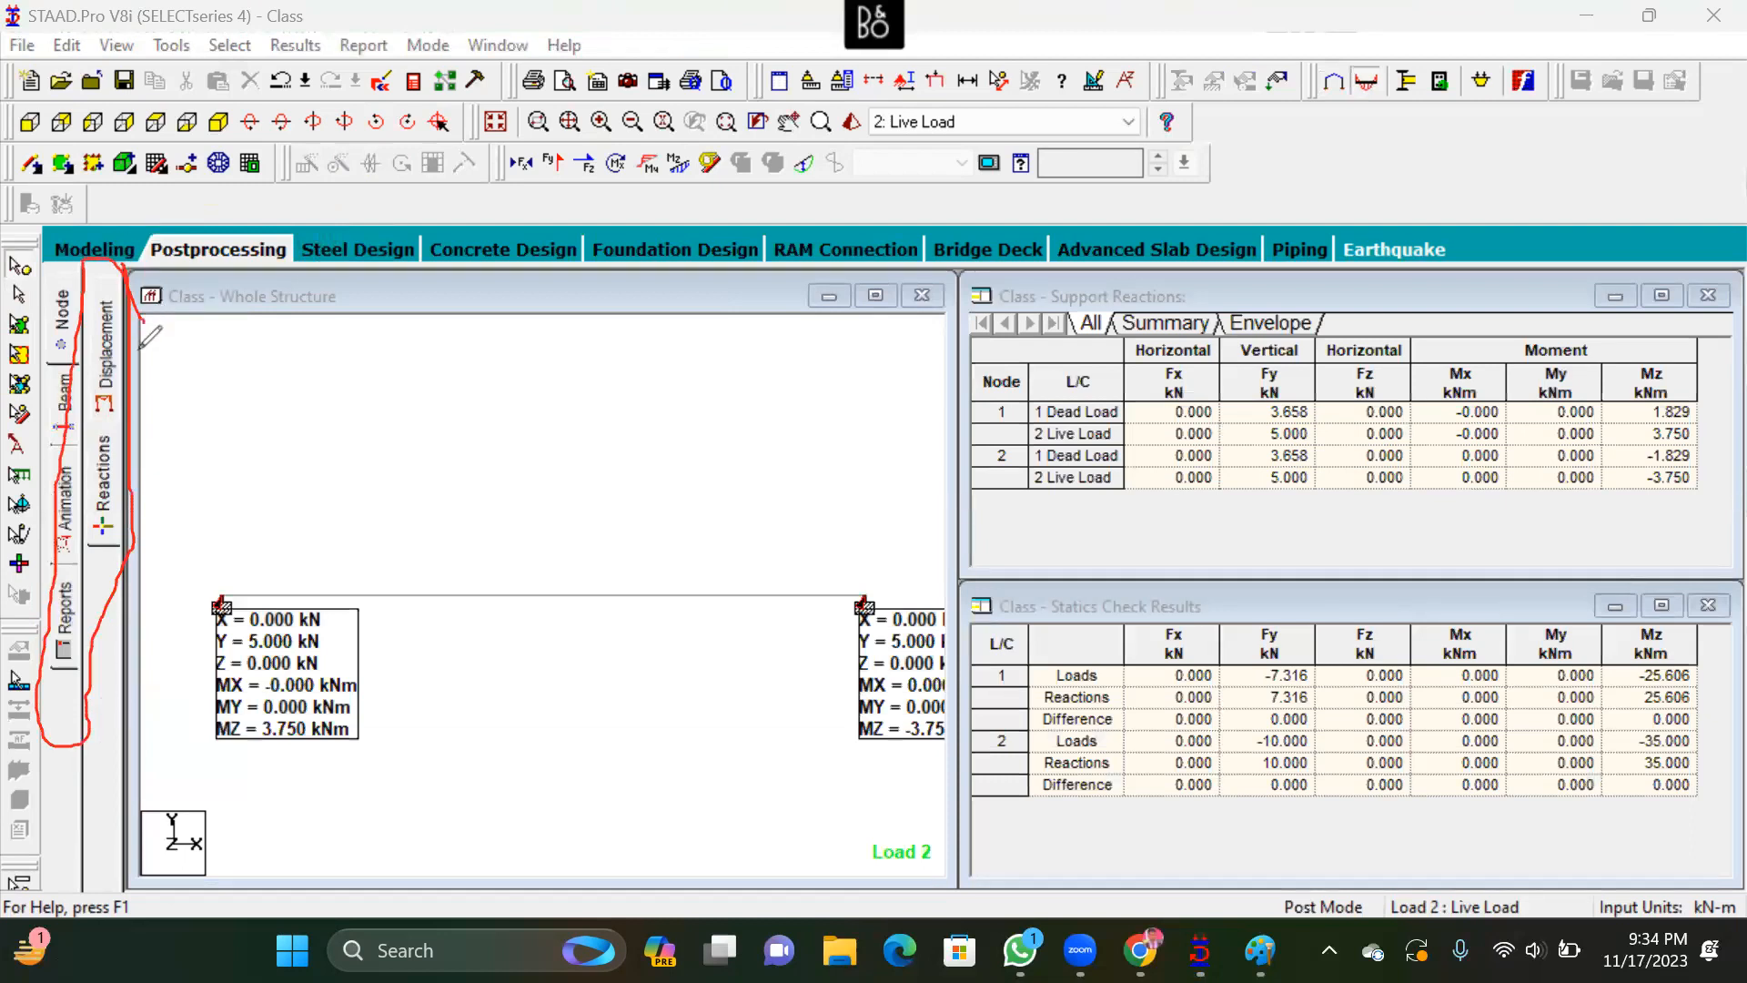
key(ctrl+z)
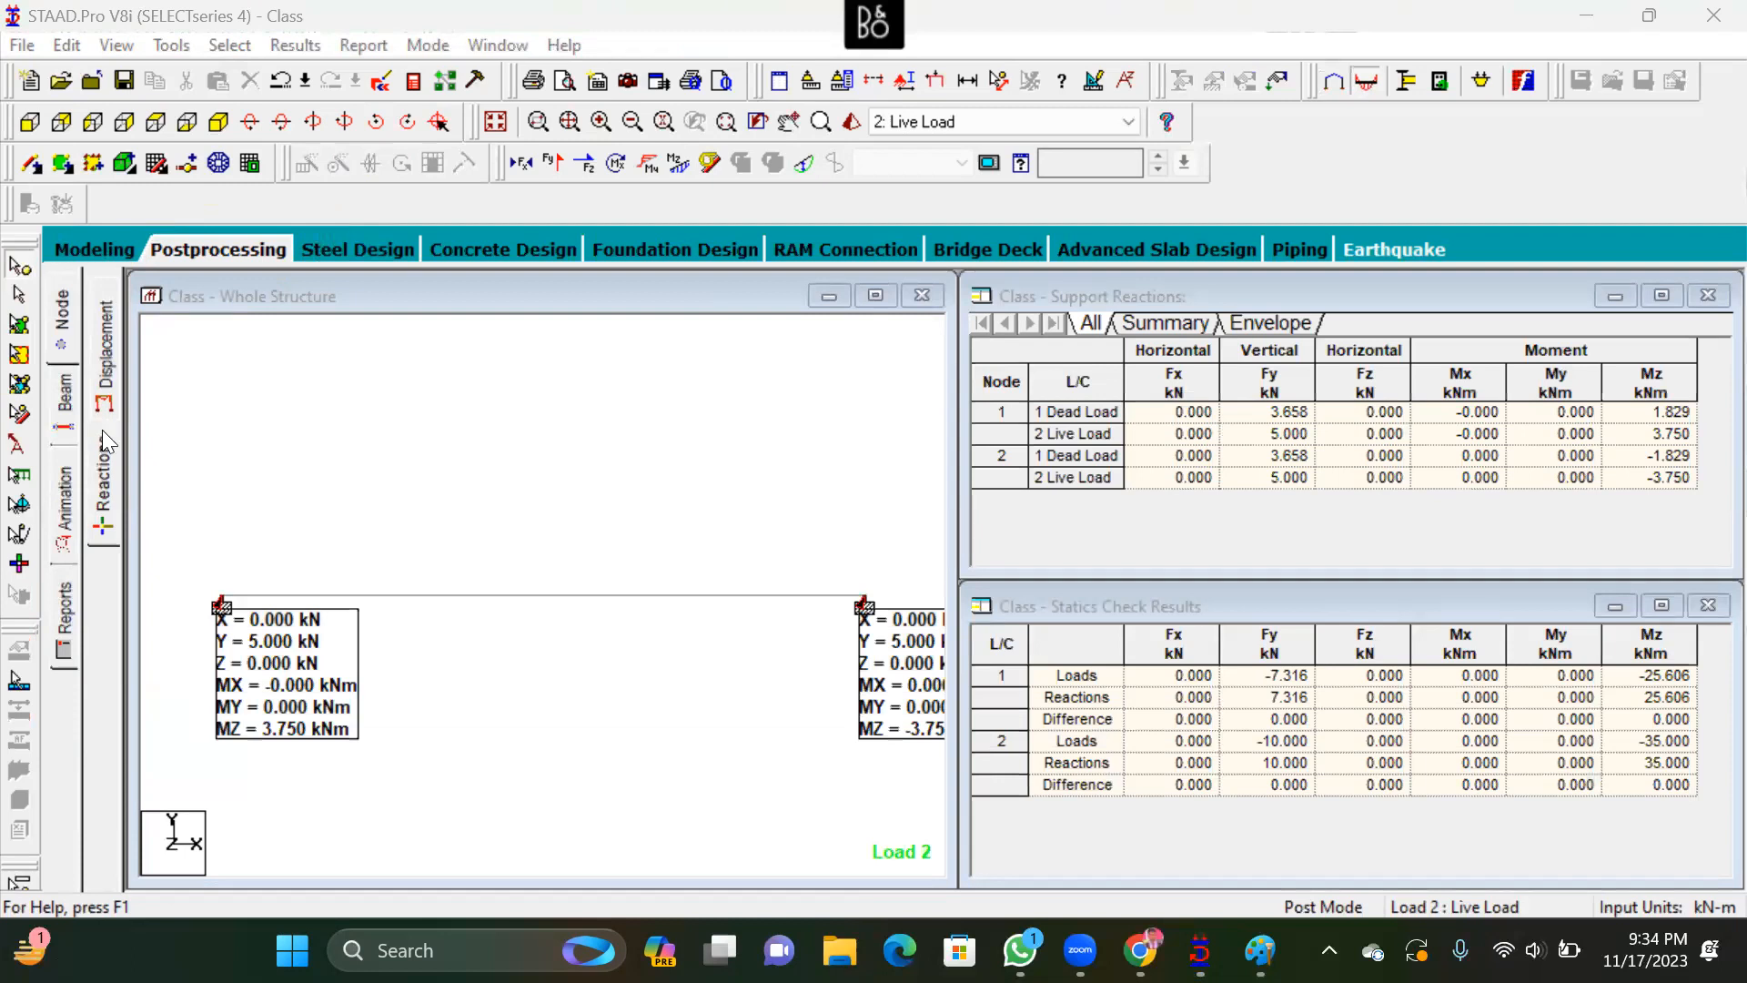
click(100, 472)
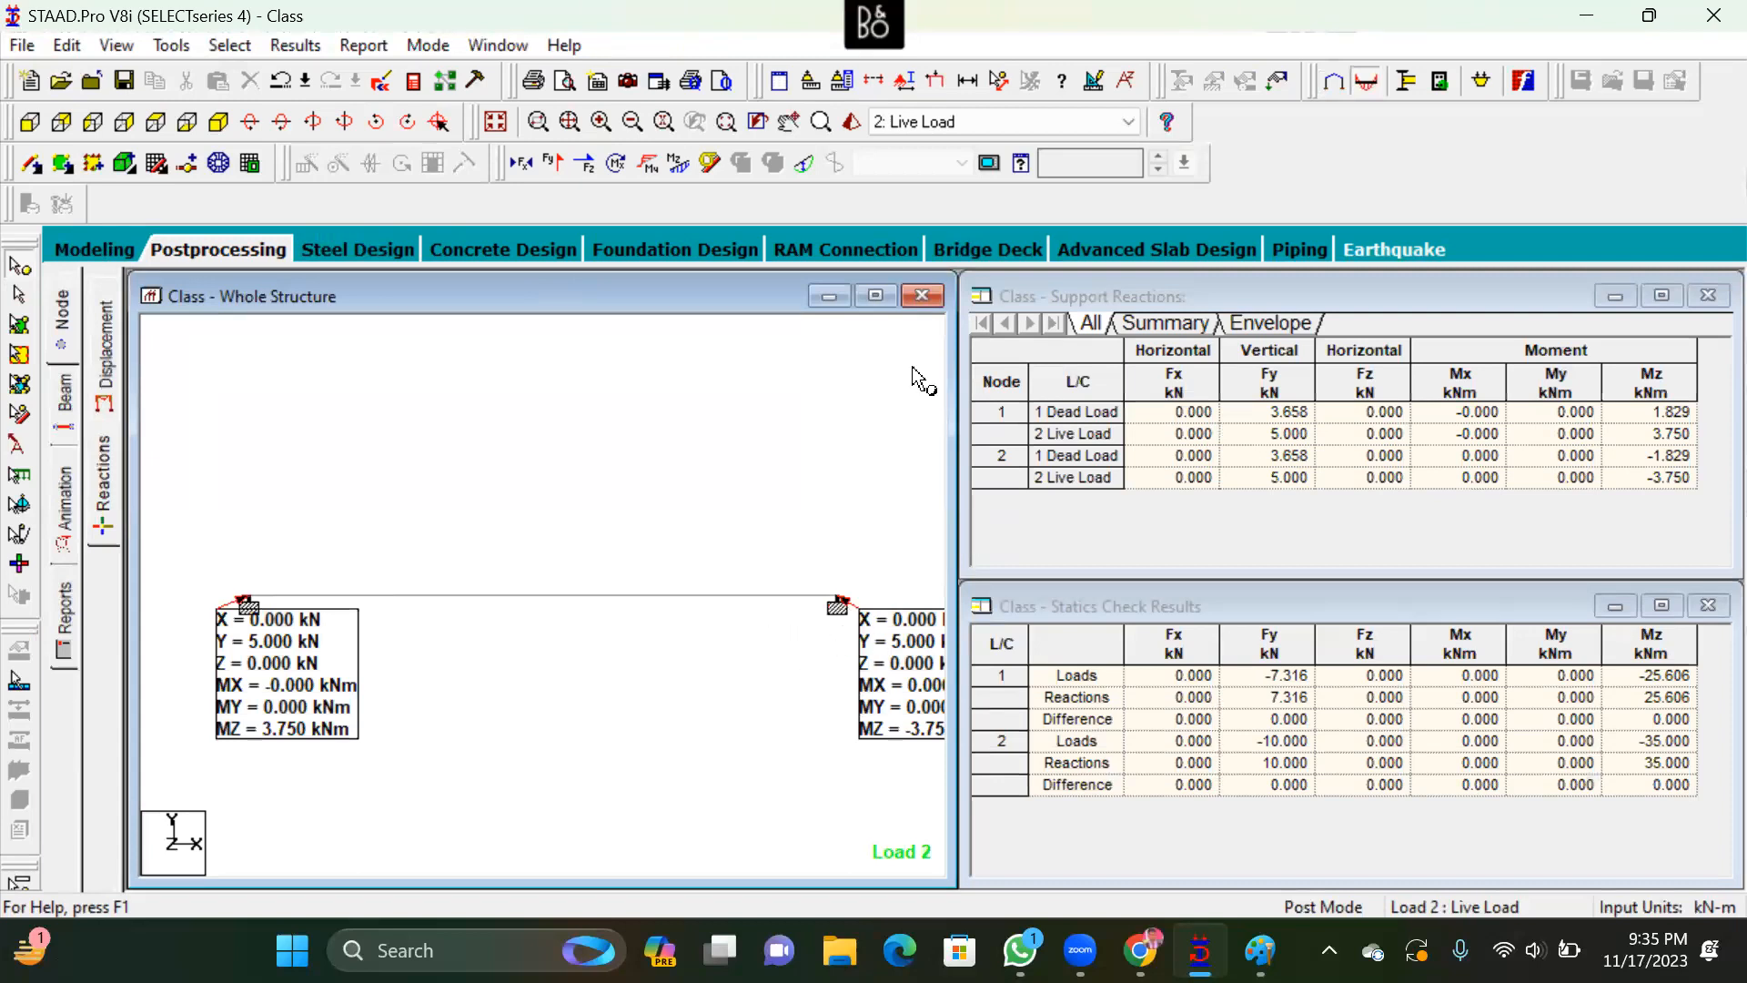
mouse_move(364, 622)
mouse_down()
mouse_move(223, 623)
mouse_move(201, 644)
mouse_move(336, 667)
mouse_move(327, 618)
mouse_up()
mouse_move(813, 624)
mouse_down()
mouse_move(980, 611)
mouse_move(772, 627)
mouse_up()
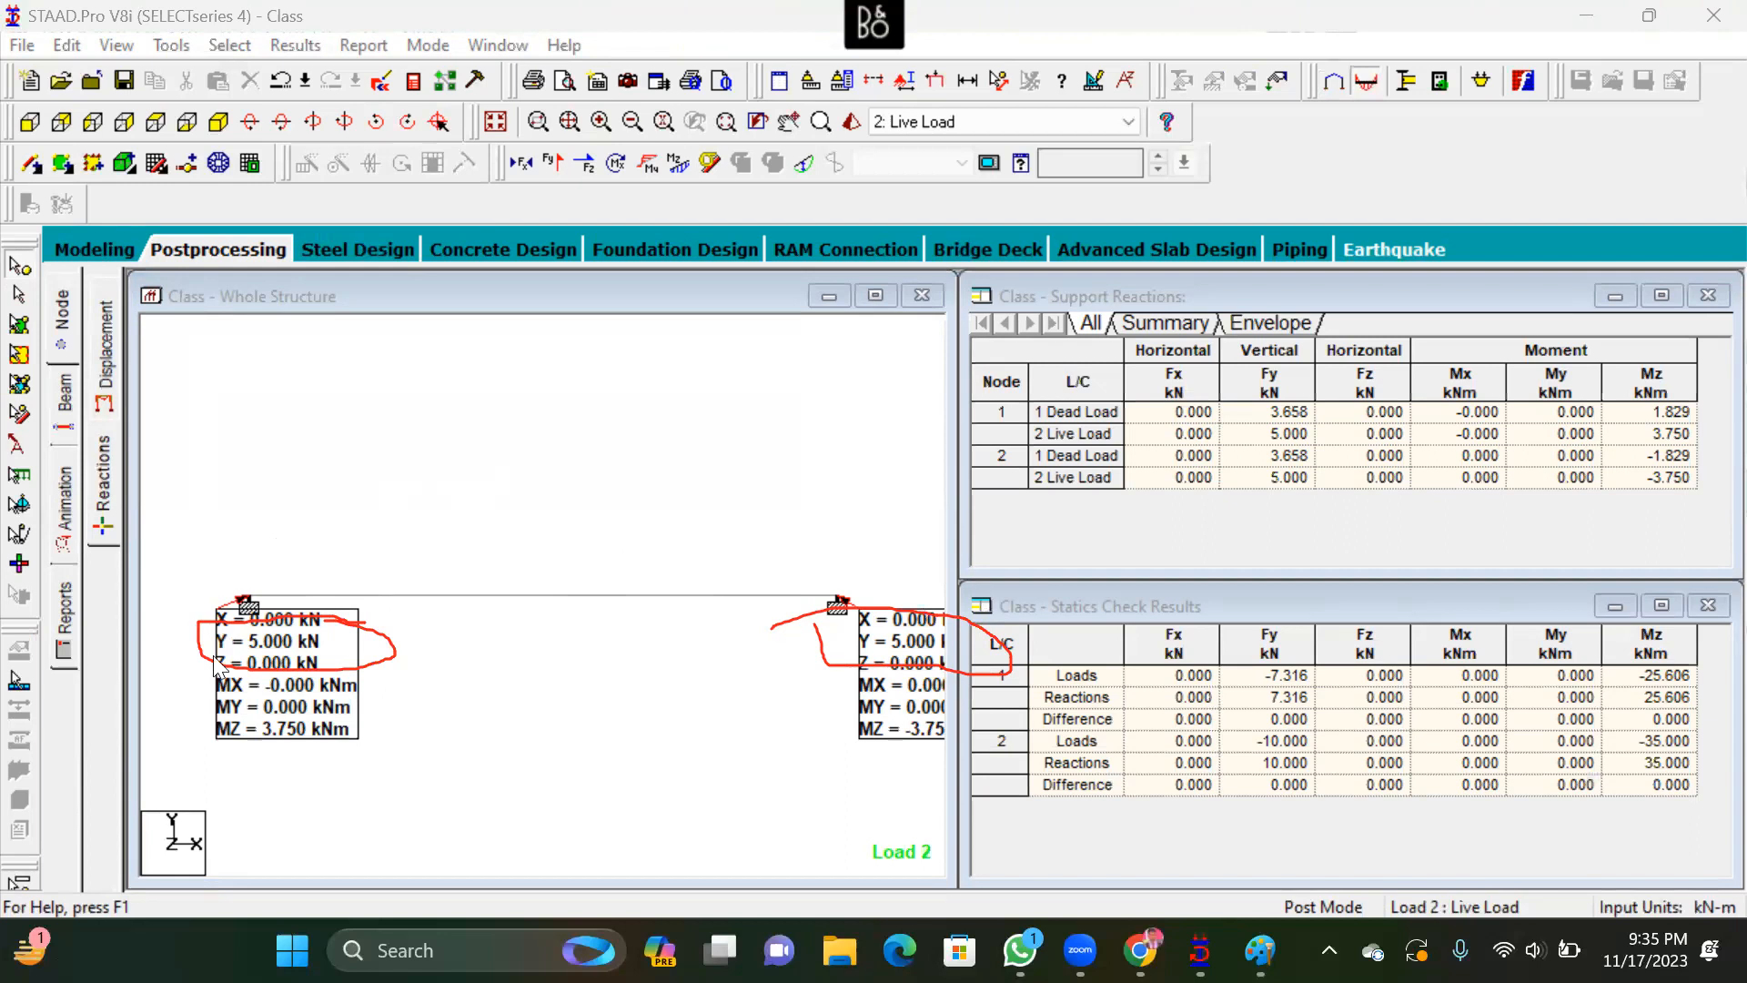
click(129, 483)
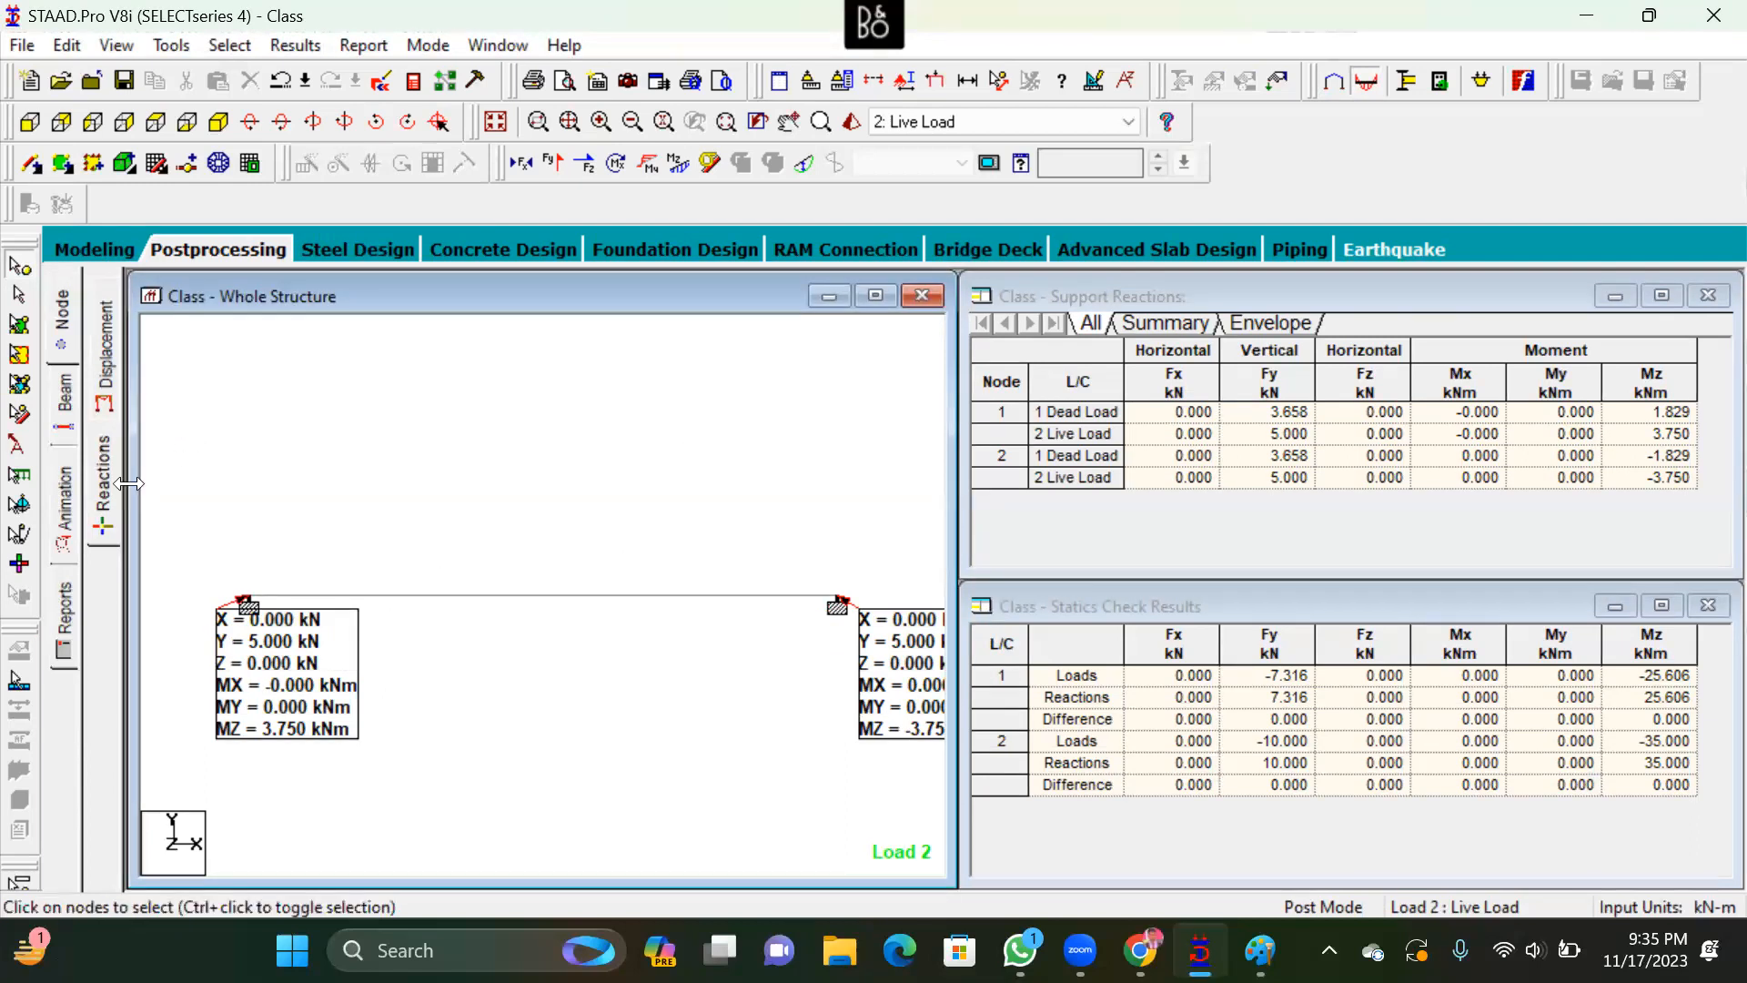
Display the beam forces and examine the maximum axial forces and maximum bending moments for the dead and live load cases
click(64, 394)
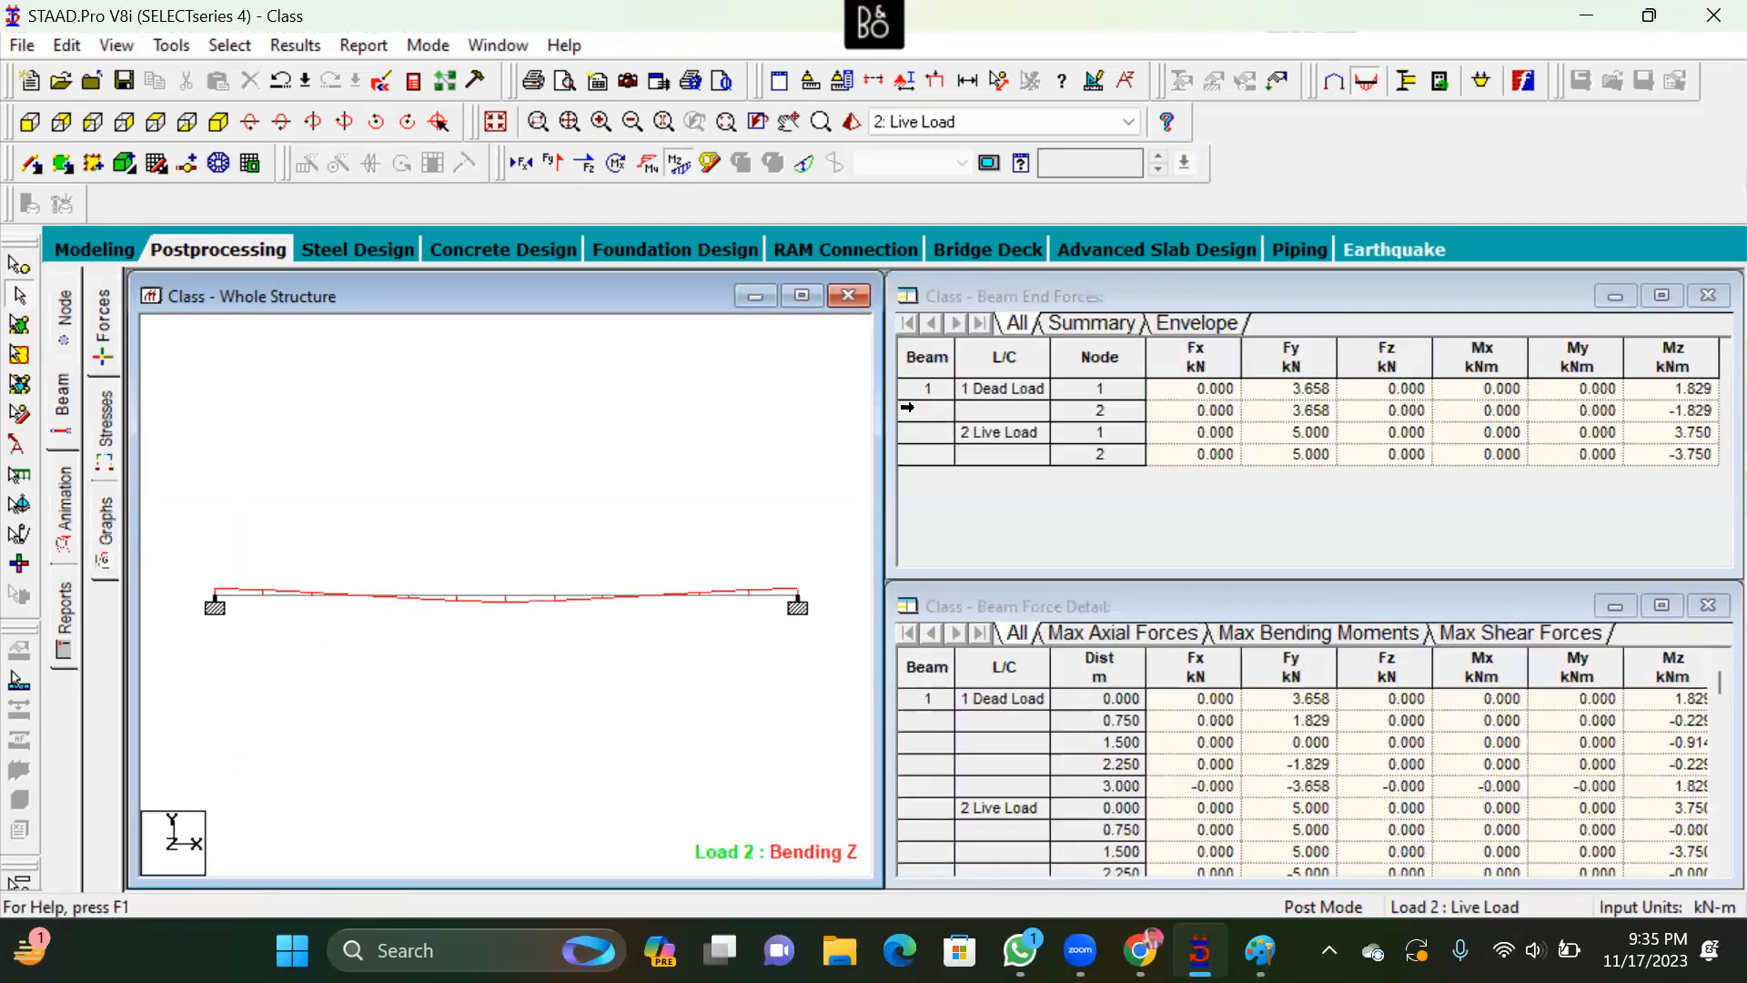
click(1146, 634)
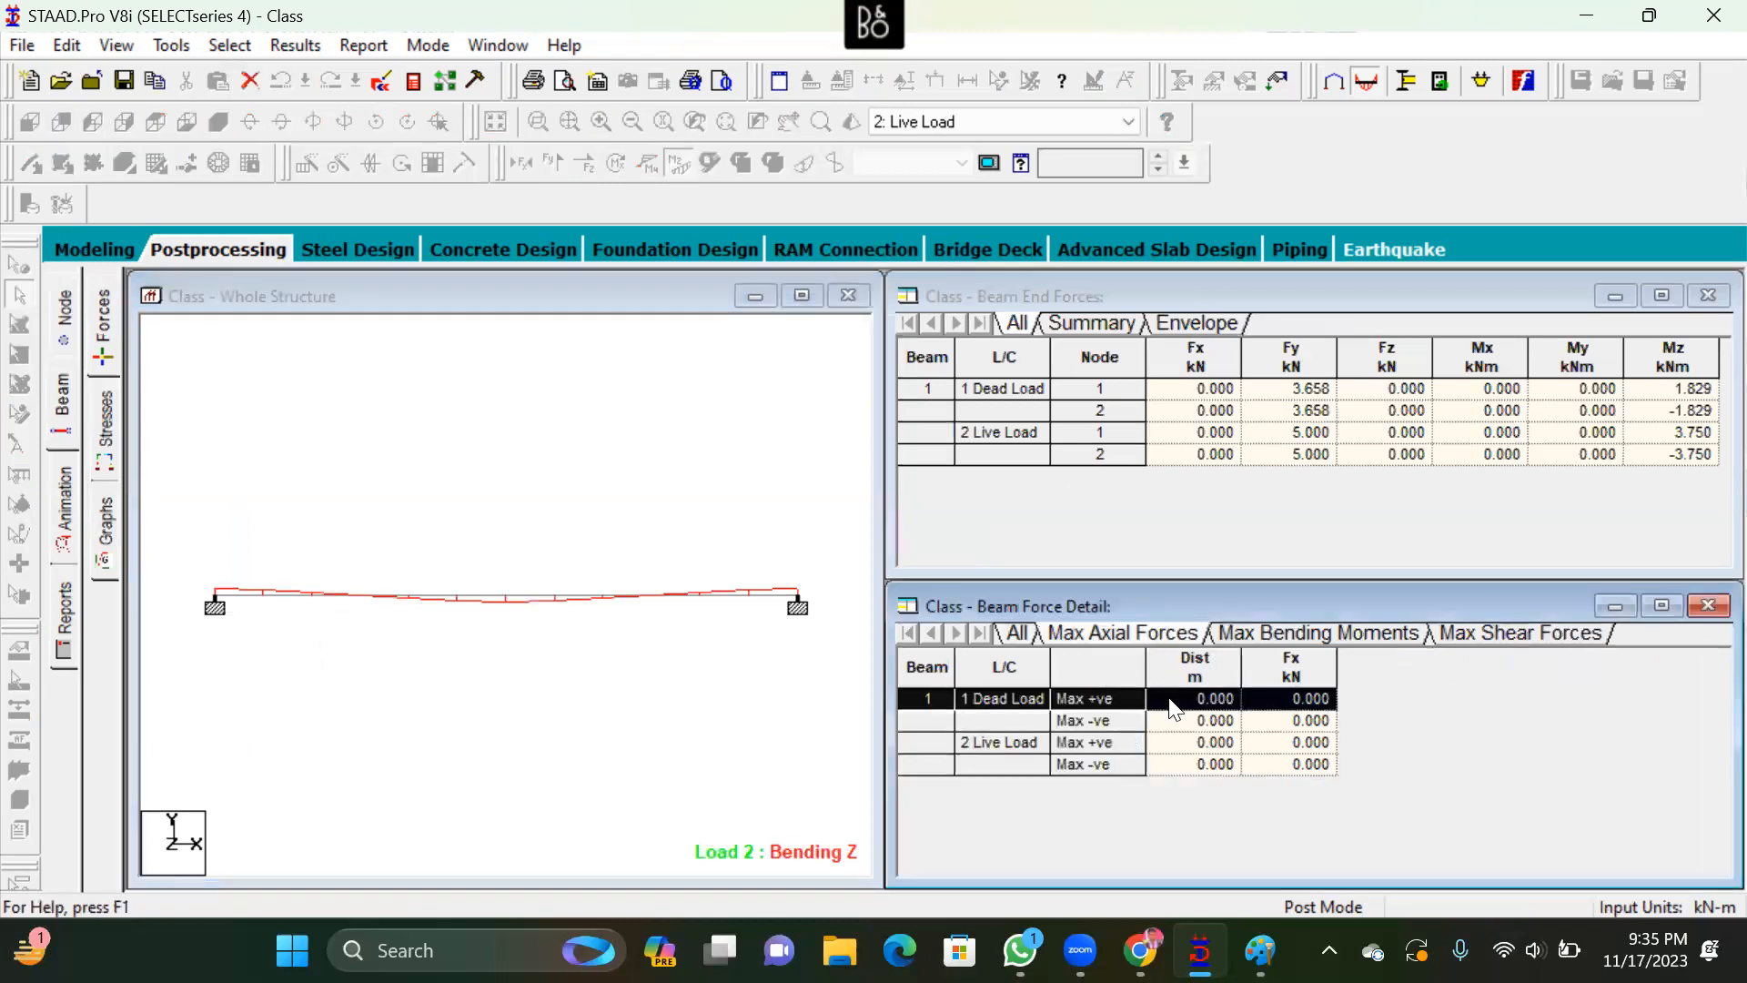
click(1291, 632)
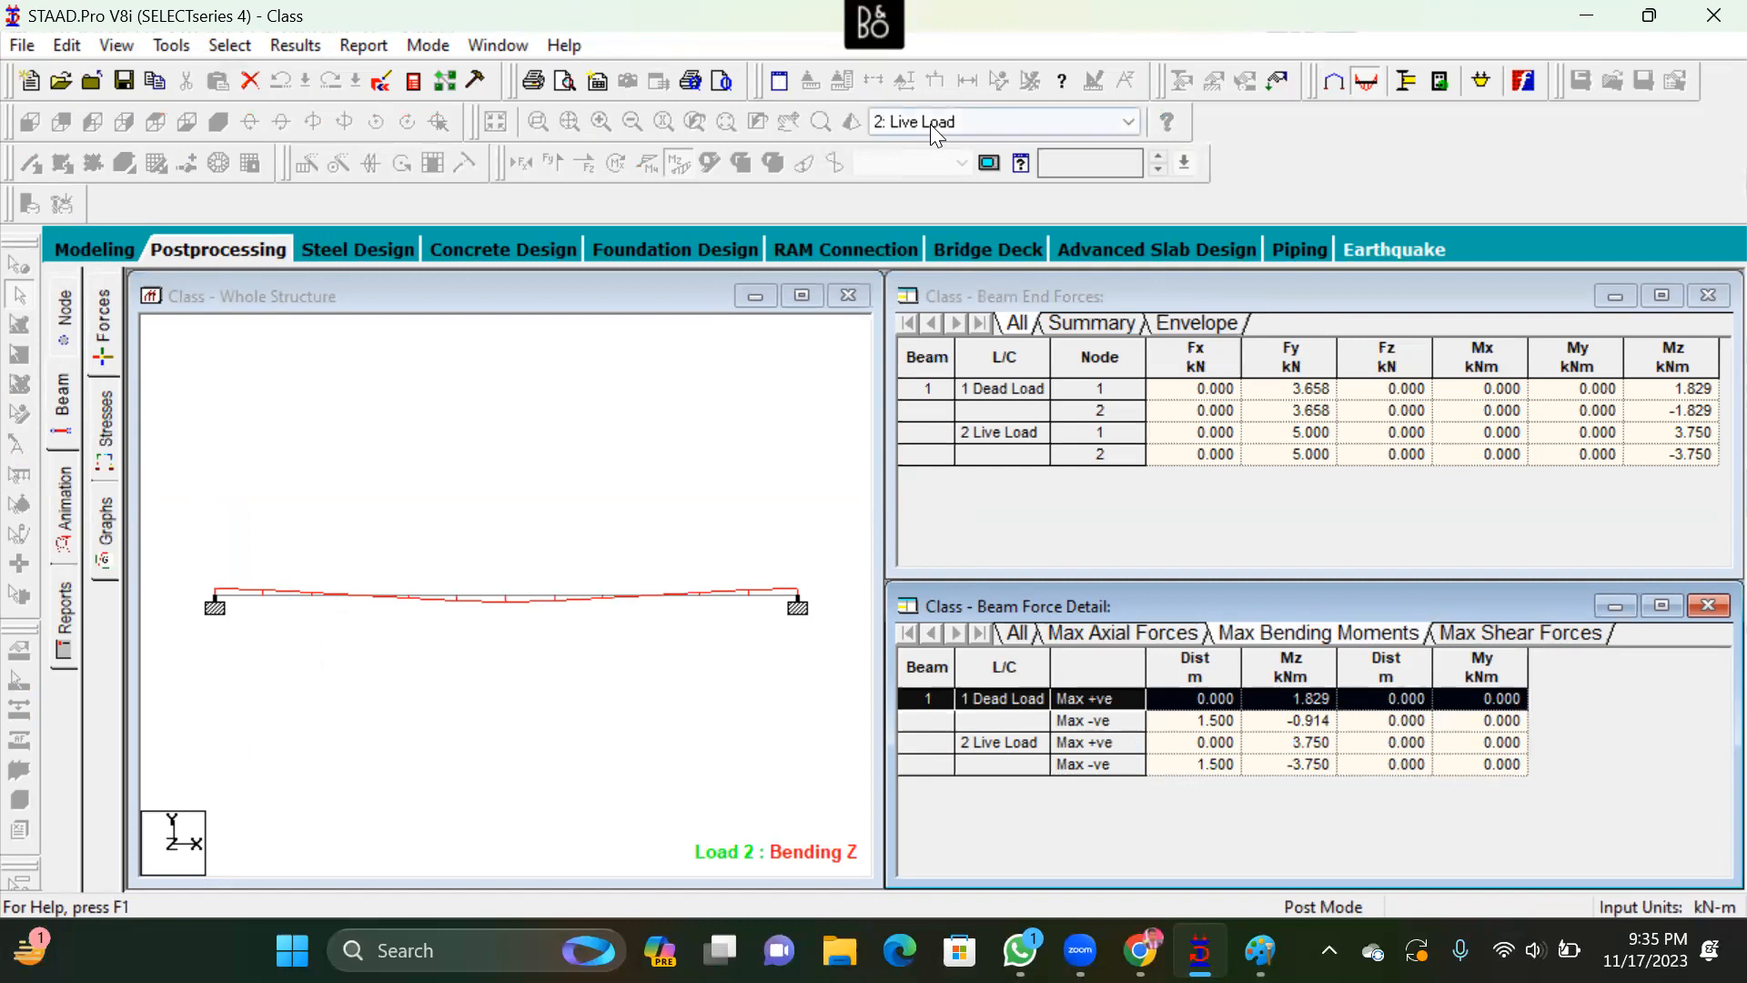
mouse_move(1537, 584)
mouse_down()
mouse_move(929, 608)
mouse_move(1059, 785)
mouse_move(1530, 741)
mouse_move(1514, 605)
mouse_move(1379, 594)
mouse_up()
drag(935, 707, 948, 647)
drag(937, 751, 962, 690)
mouse_move(1350, 686)
mouse_down()
mouse_move(1236, 686)
mouse_move(1340, 642)
mouse_move(1236, 684)
mouse_up()
drag(1228, 644, 1150, 661)
mouse_move(1461, 611)
mouse_down()
mouse_move(1545, 628)
mouse_move(1575, 573)
mouse_up()
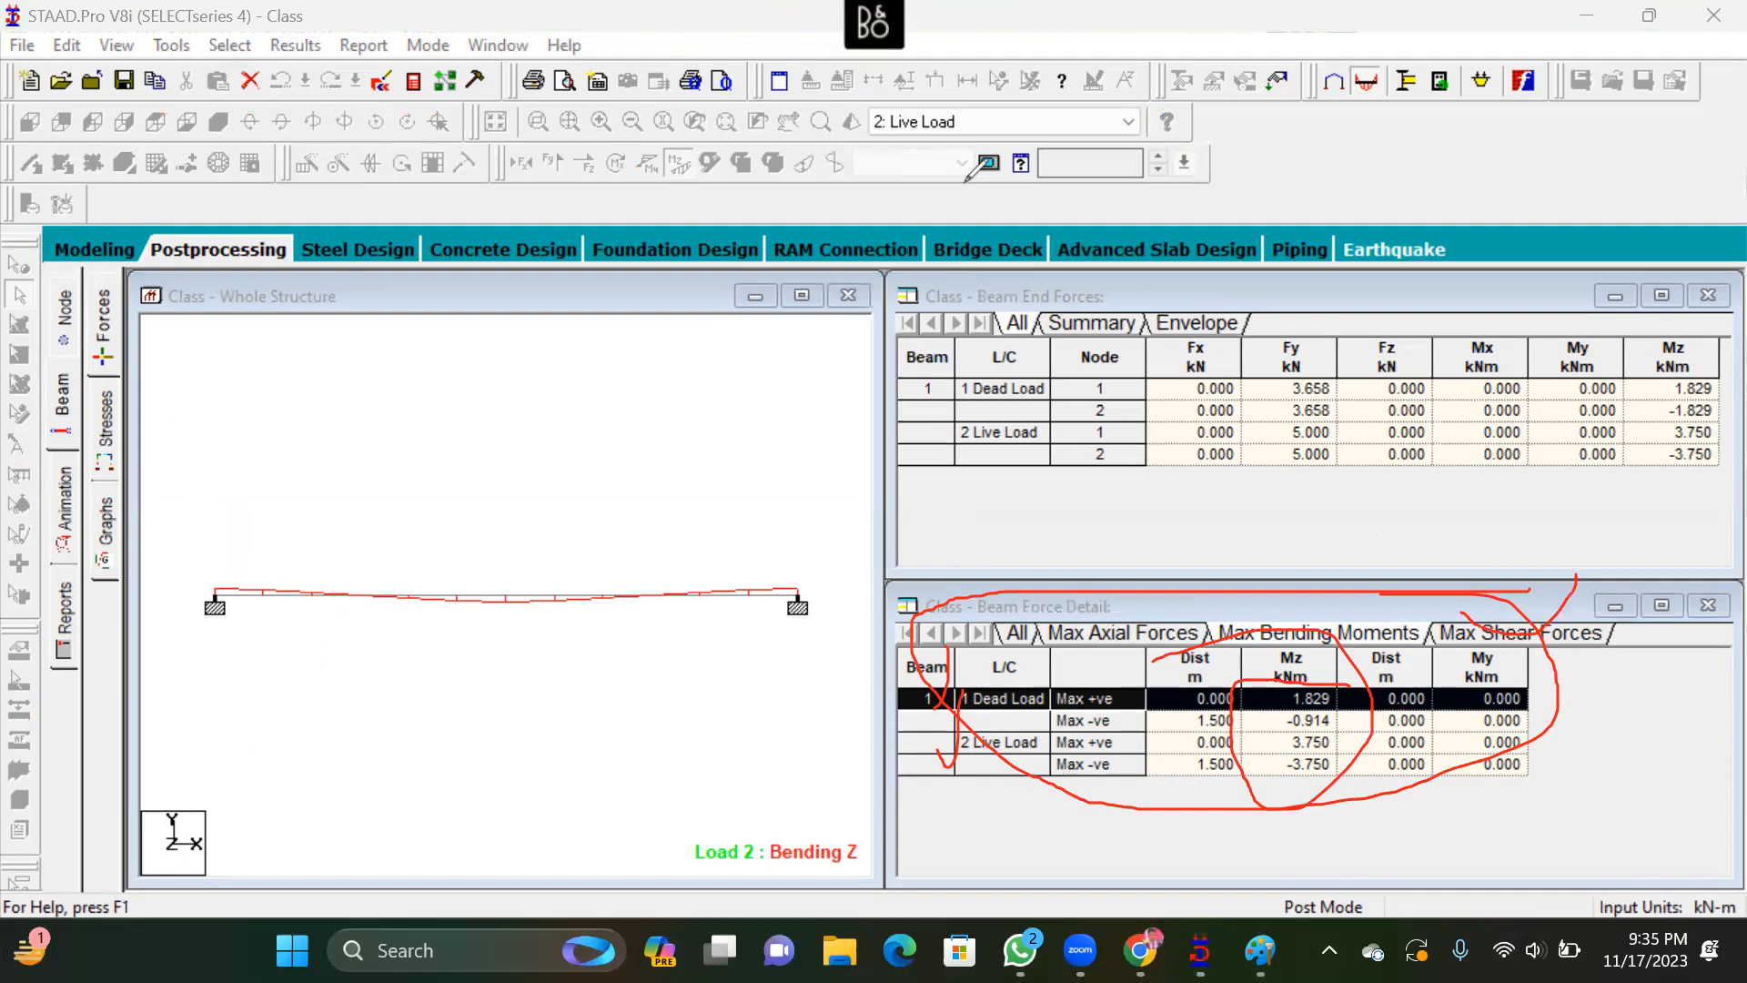
Open the beam's details, look through its deflection, shear bending and loading information, and close them
click(482, 593)
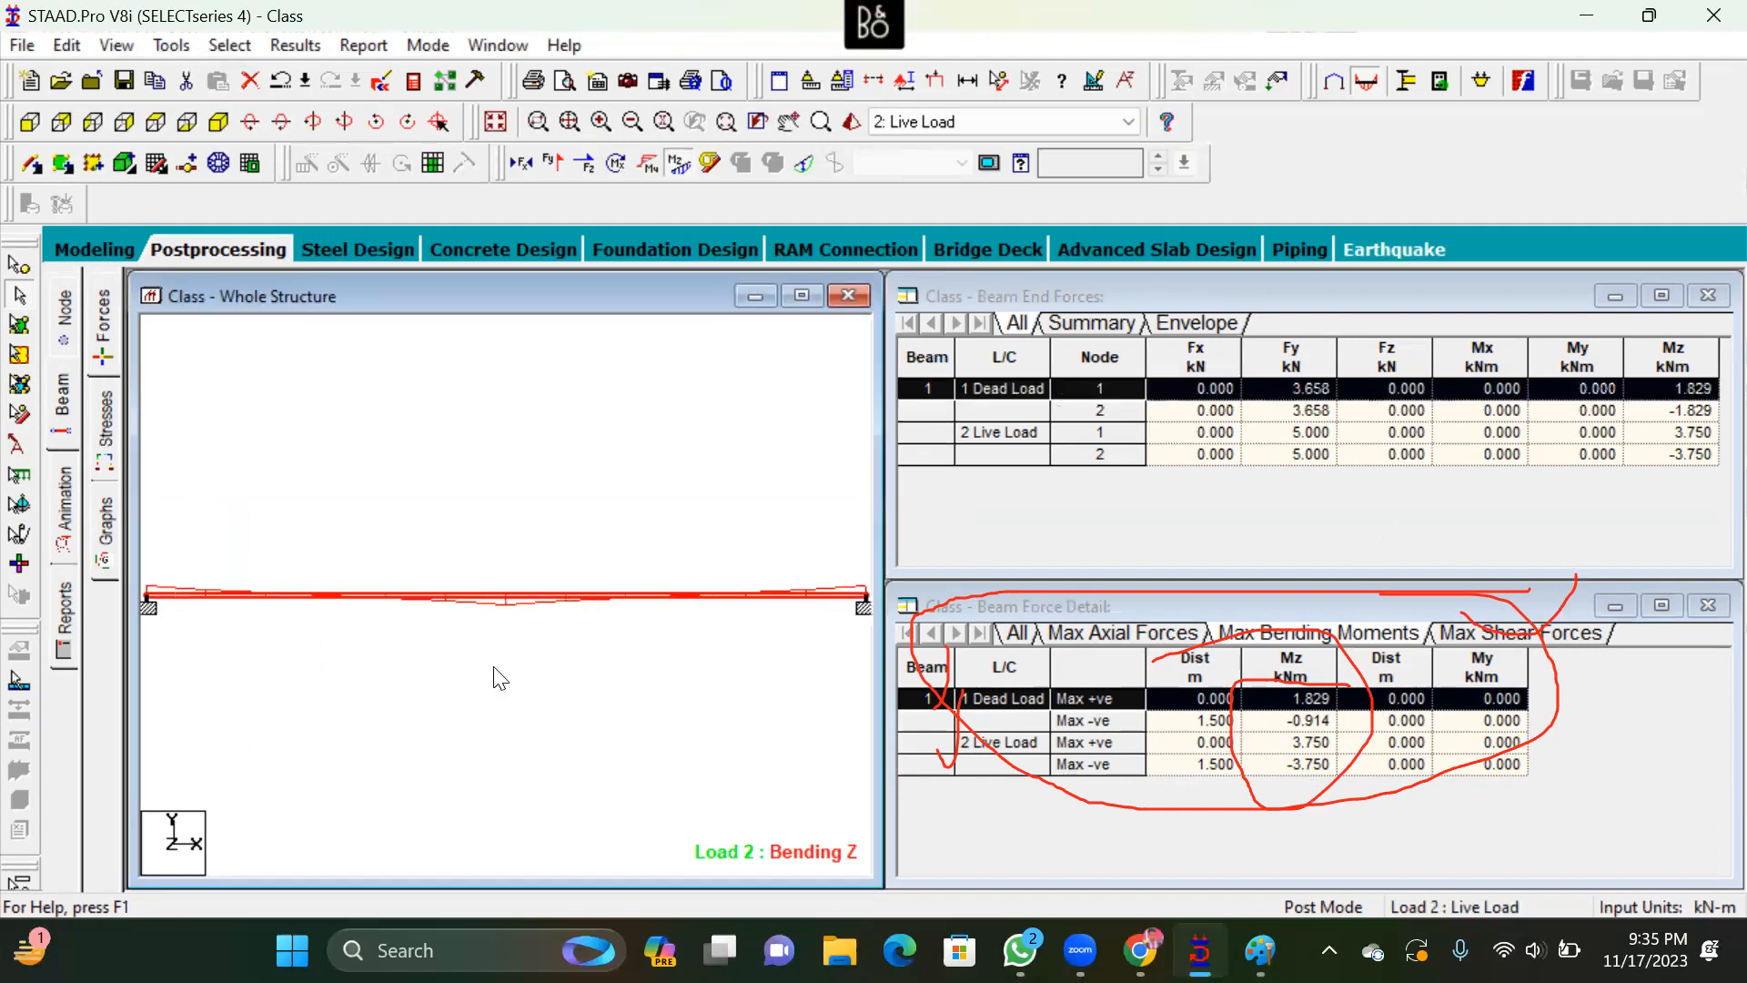
double_click(501, 602)
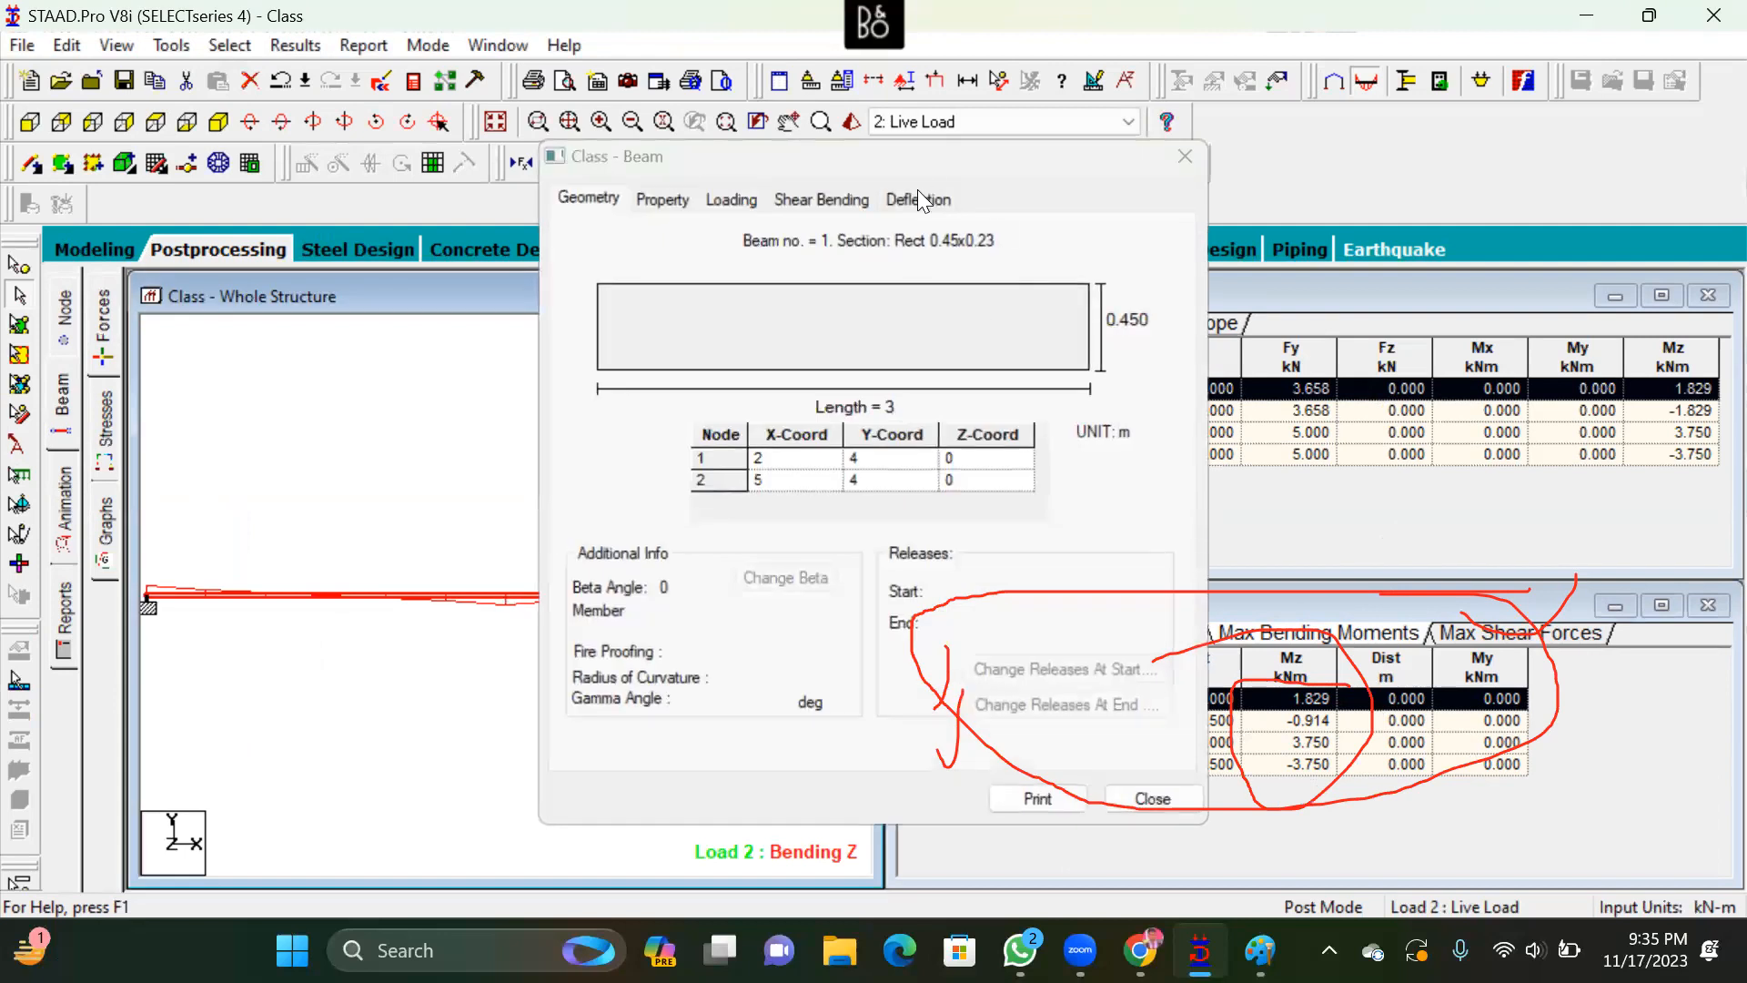
click(919, 197)
click(818, 199)
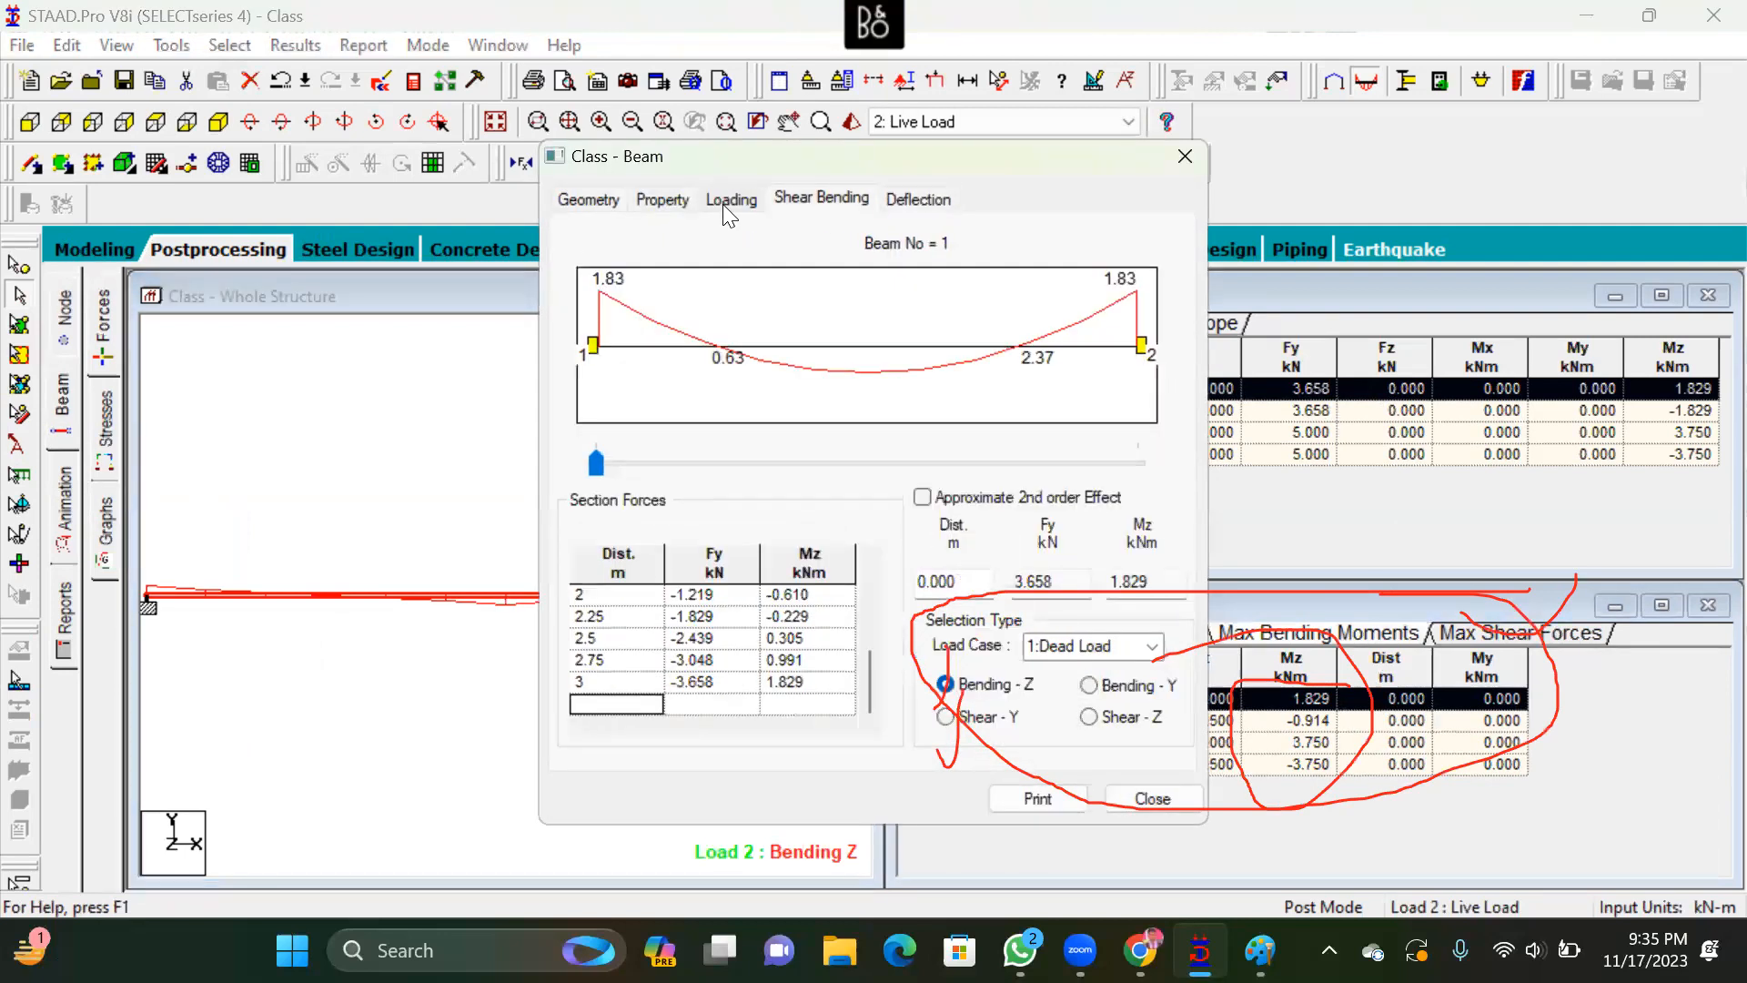
click(731, 199)
click(1185, 156)
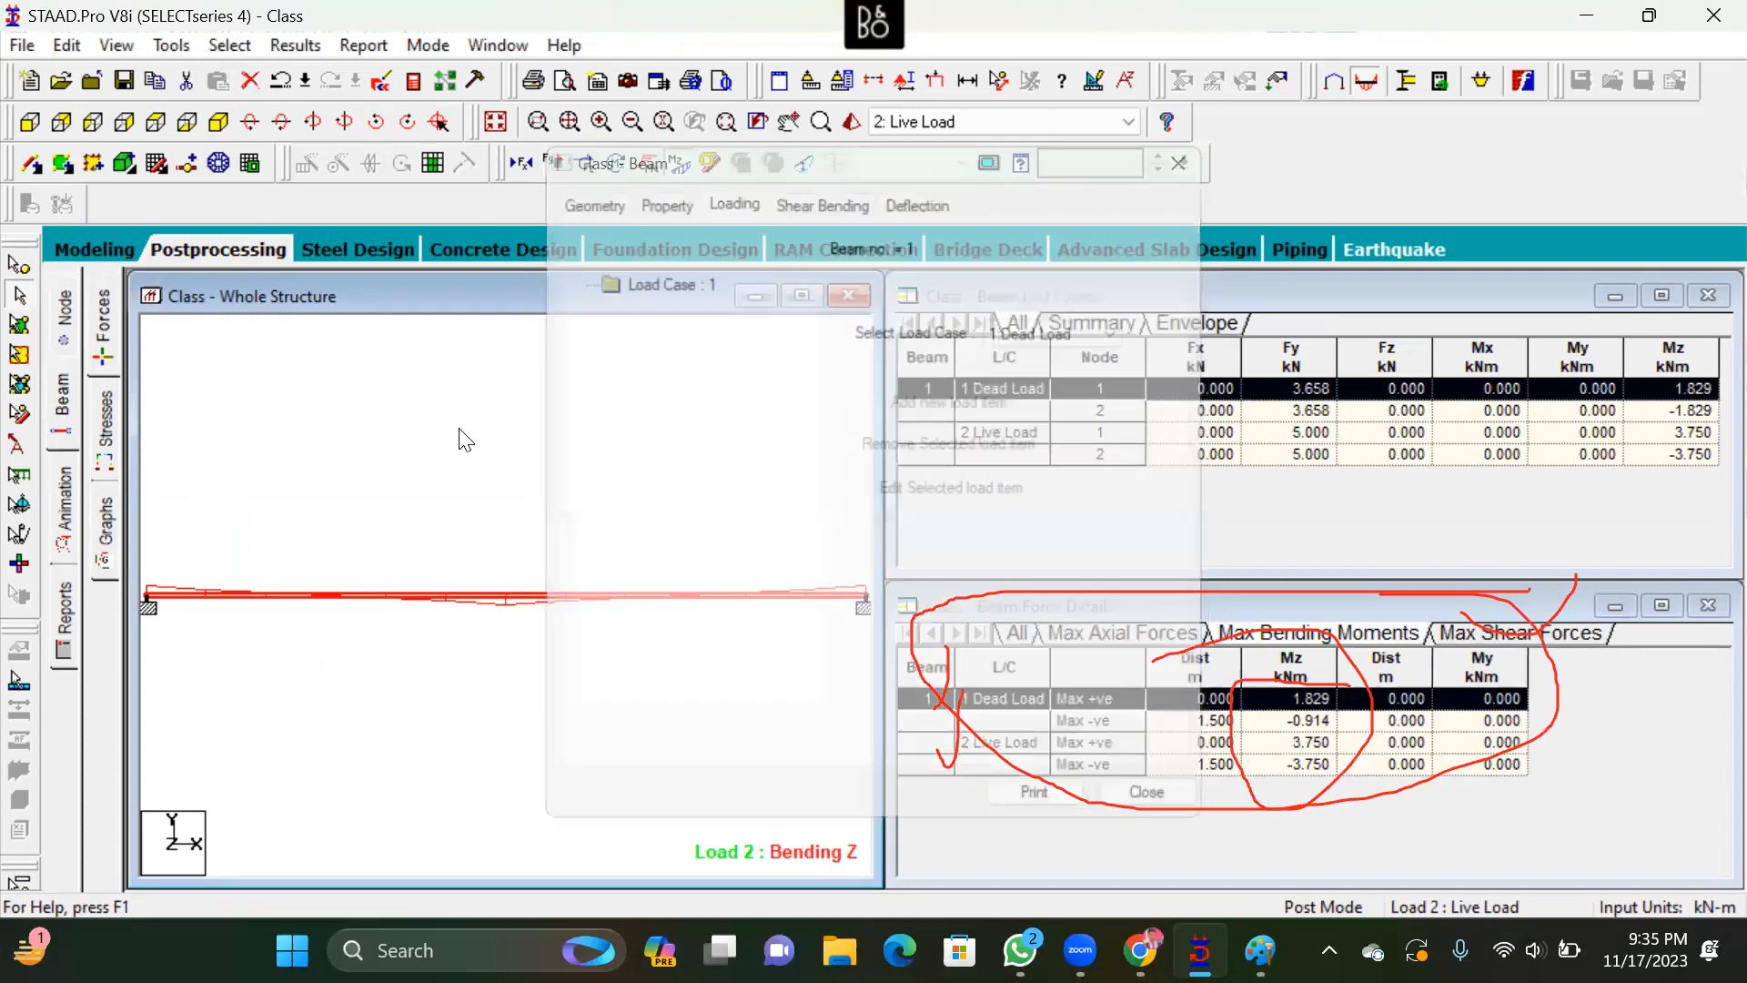
Enlarge the live load bending diagram on the beam and display the beam's moment, shear and axial force graphs
ctrl+scroll(494, 523, up, 4)
scroll(453, 520, up, 2)
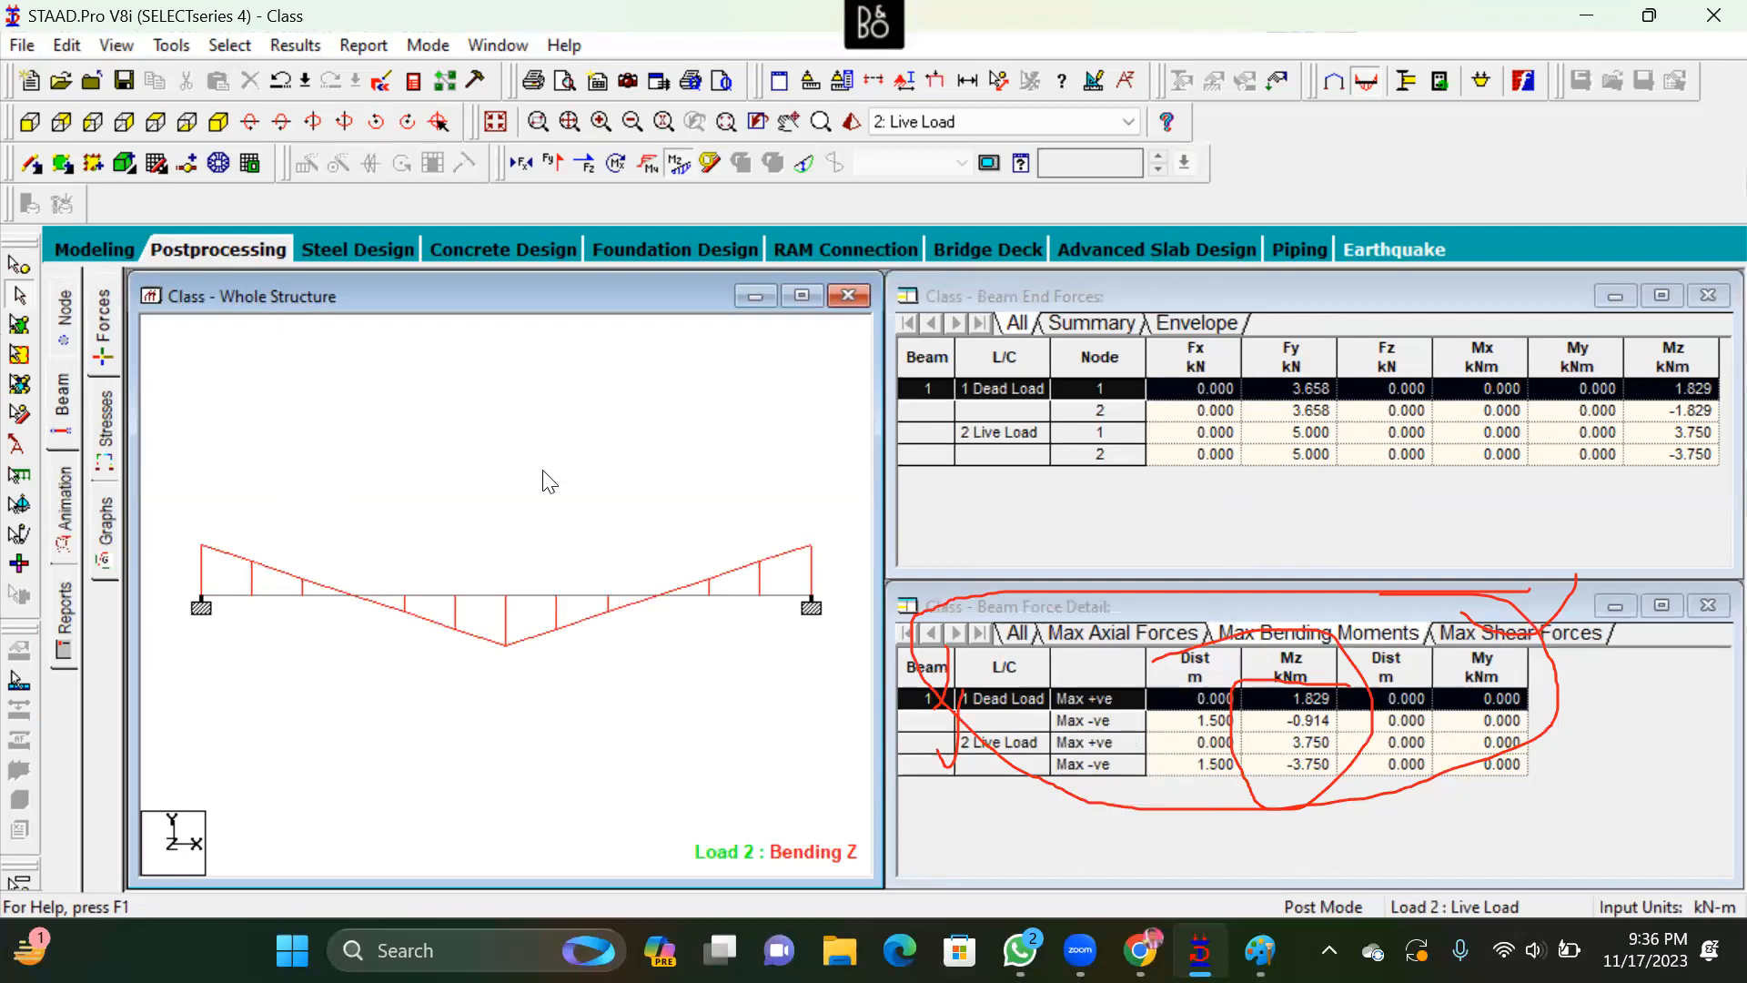
click(117, 533)
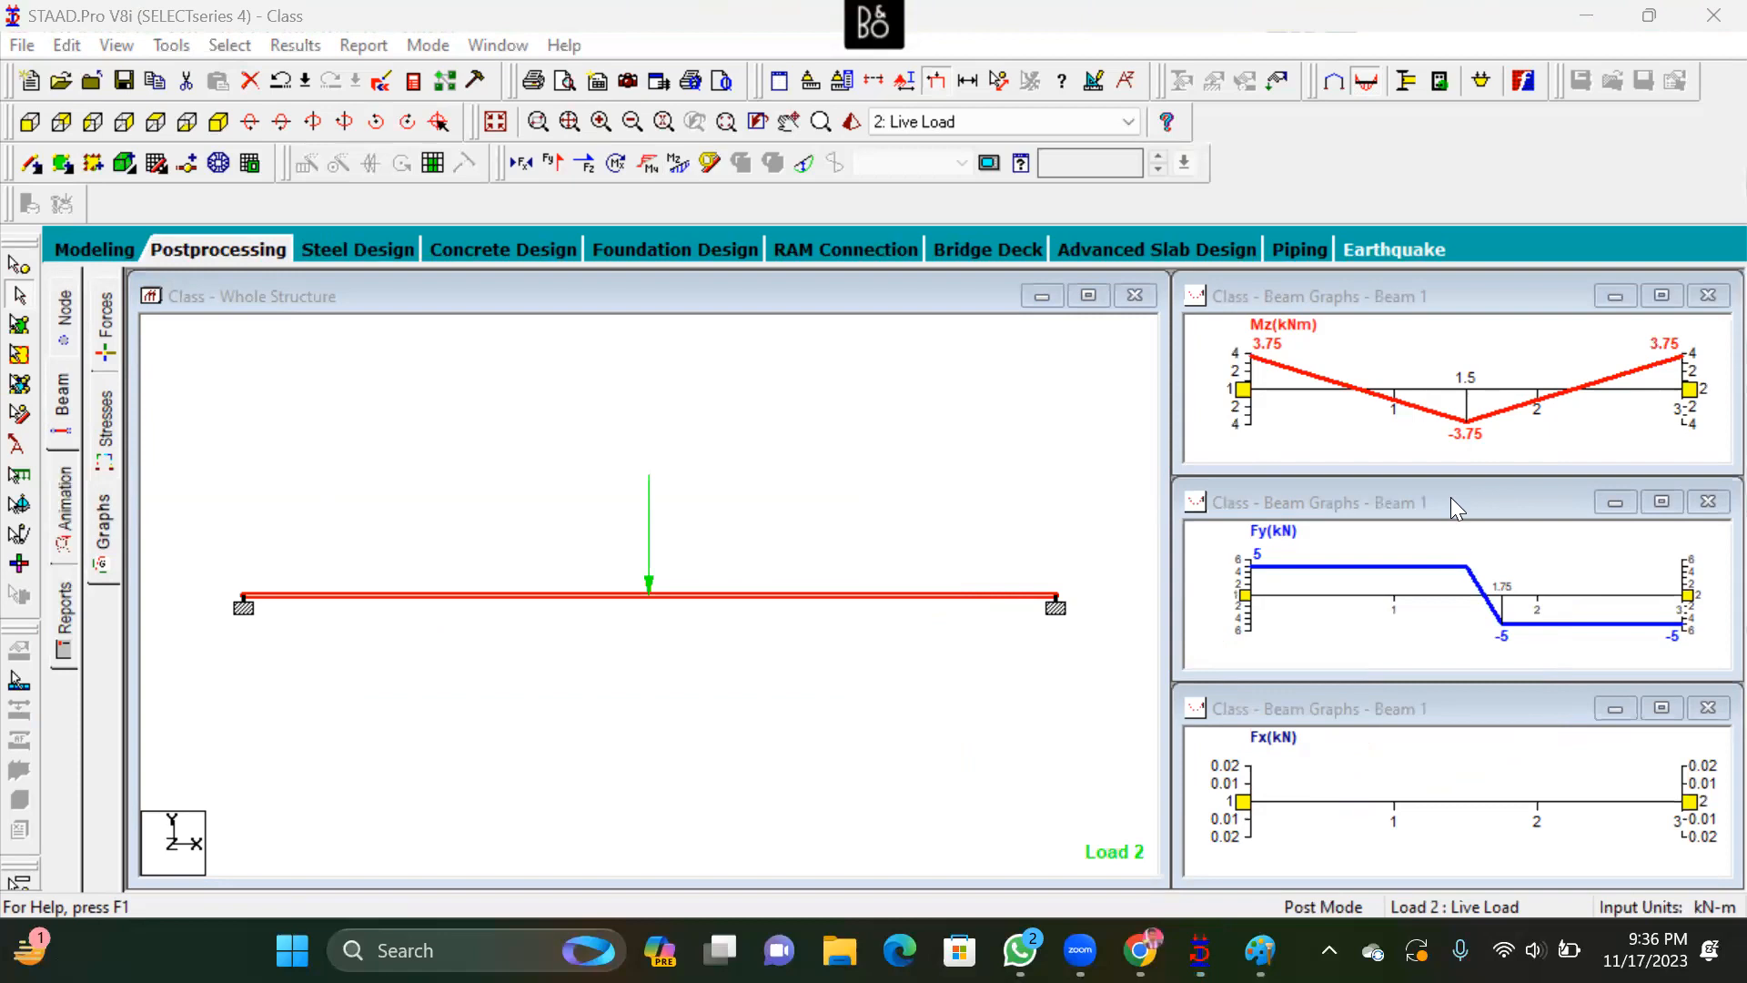
click(657, 705)
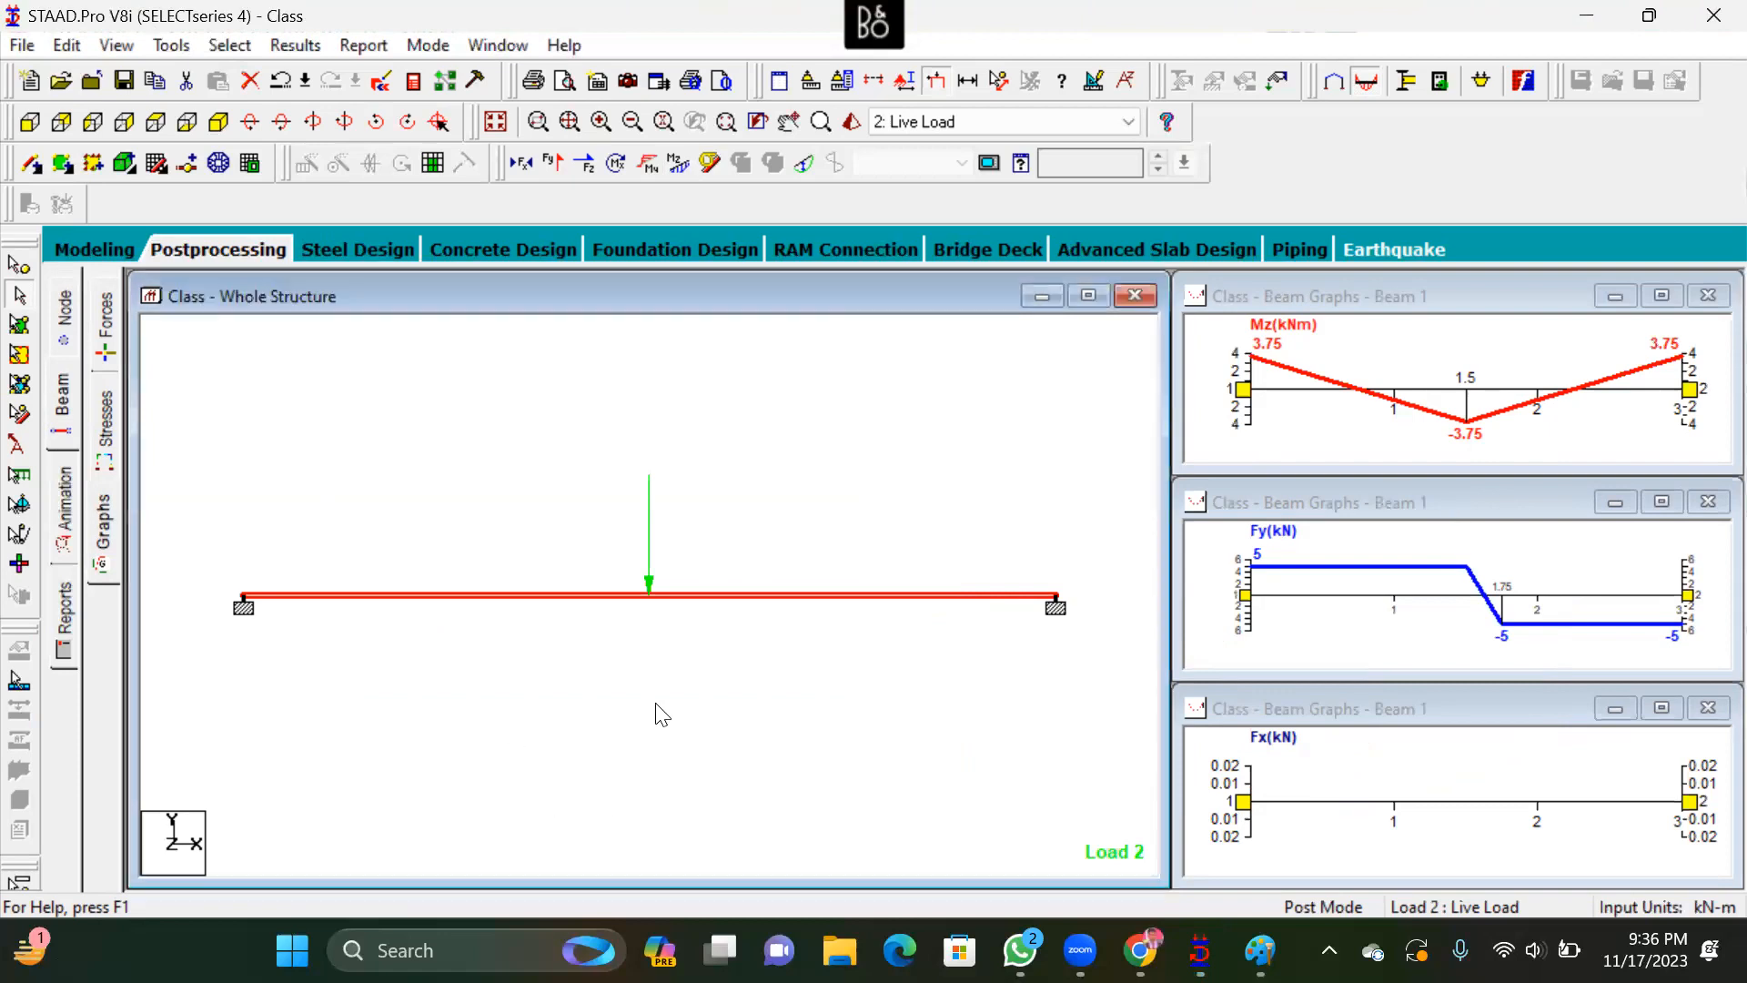
Return to modelling, select the beam and list the load items of the Live Load case in the load definitions
click(100, 250)
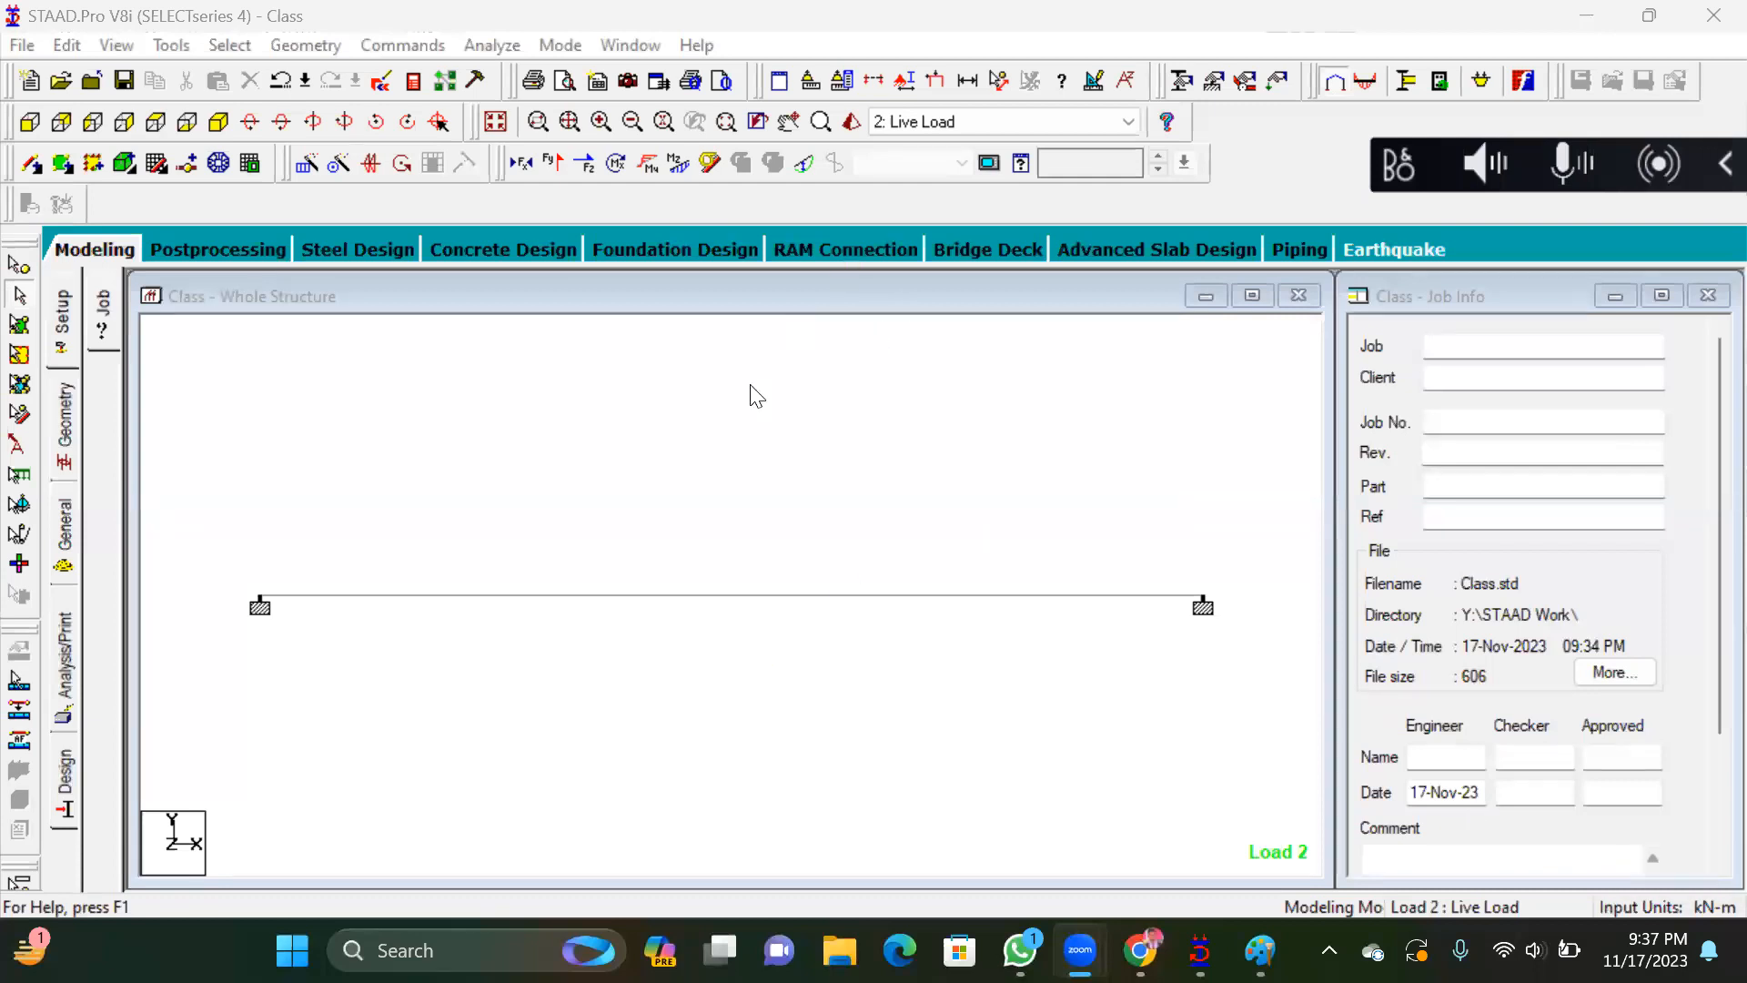
click(702, 594)
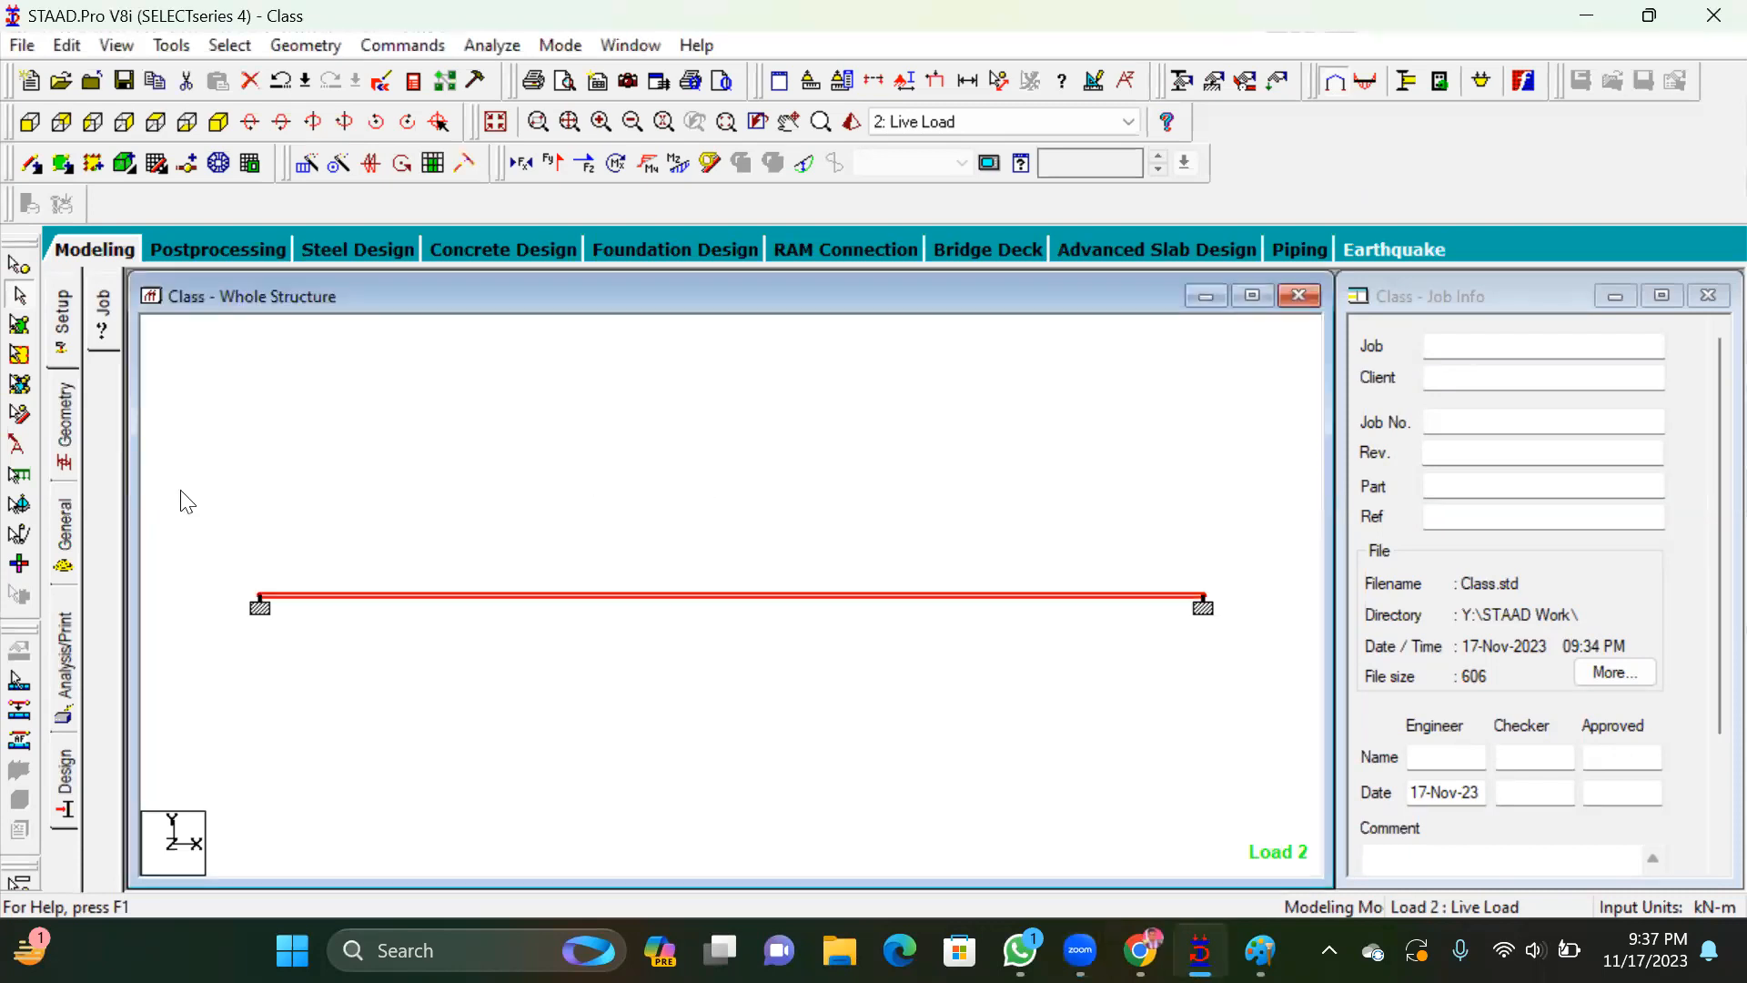
click(78, 536)
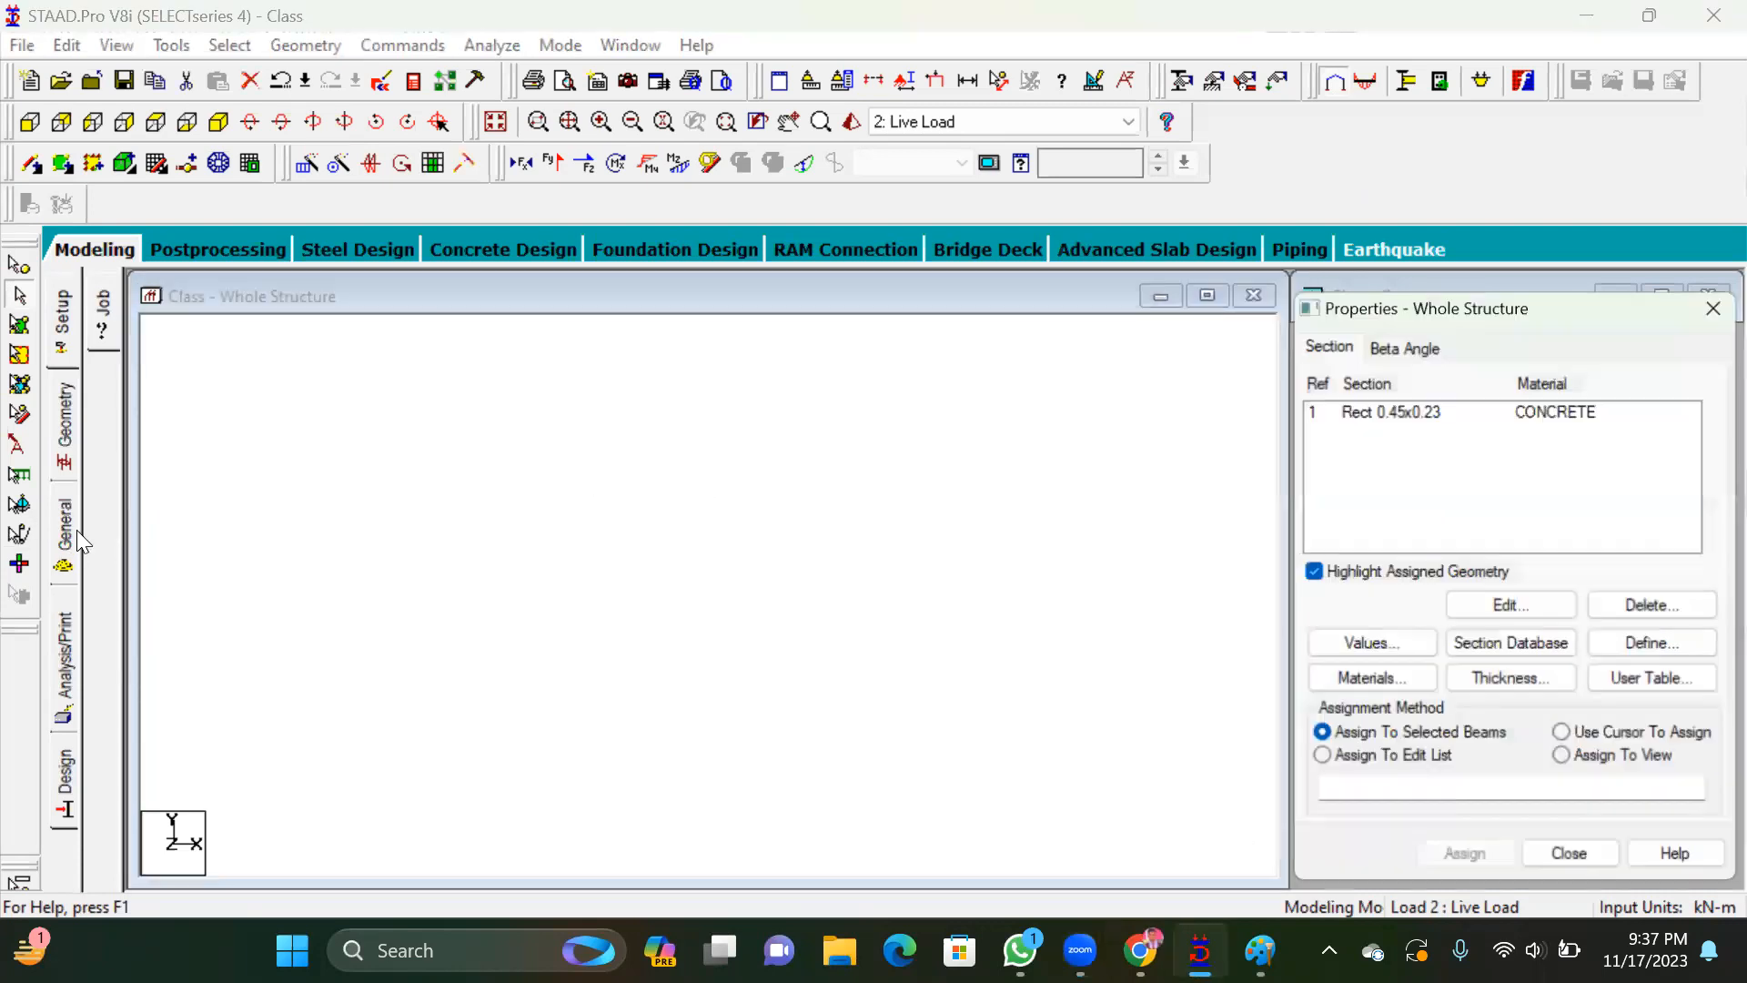
click(102, 660)
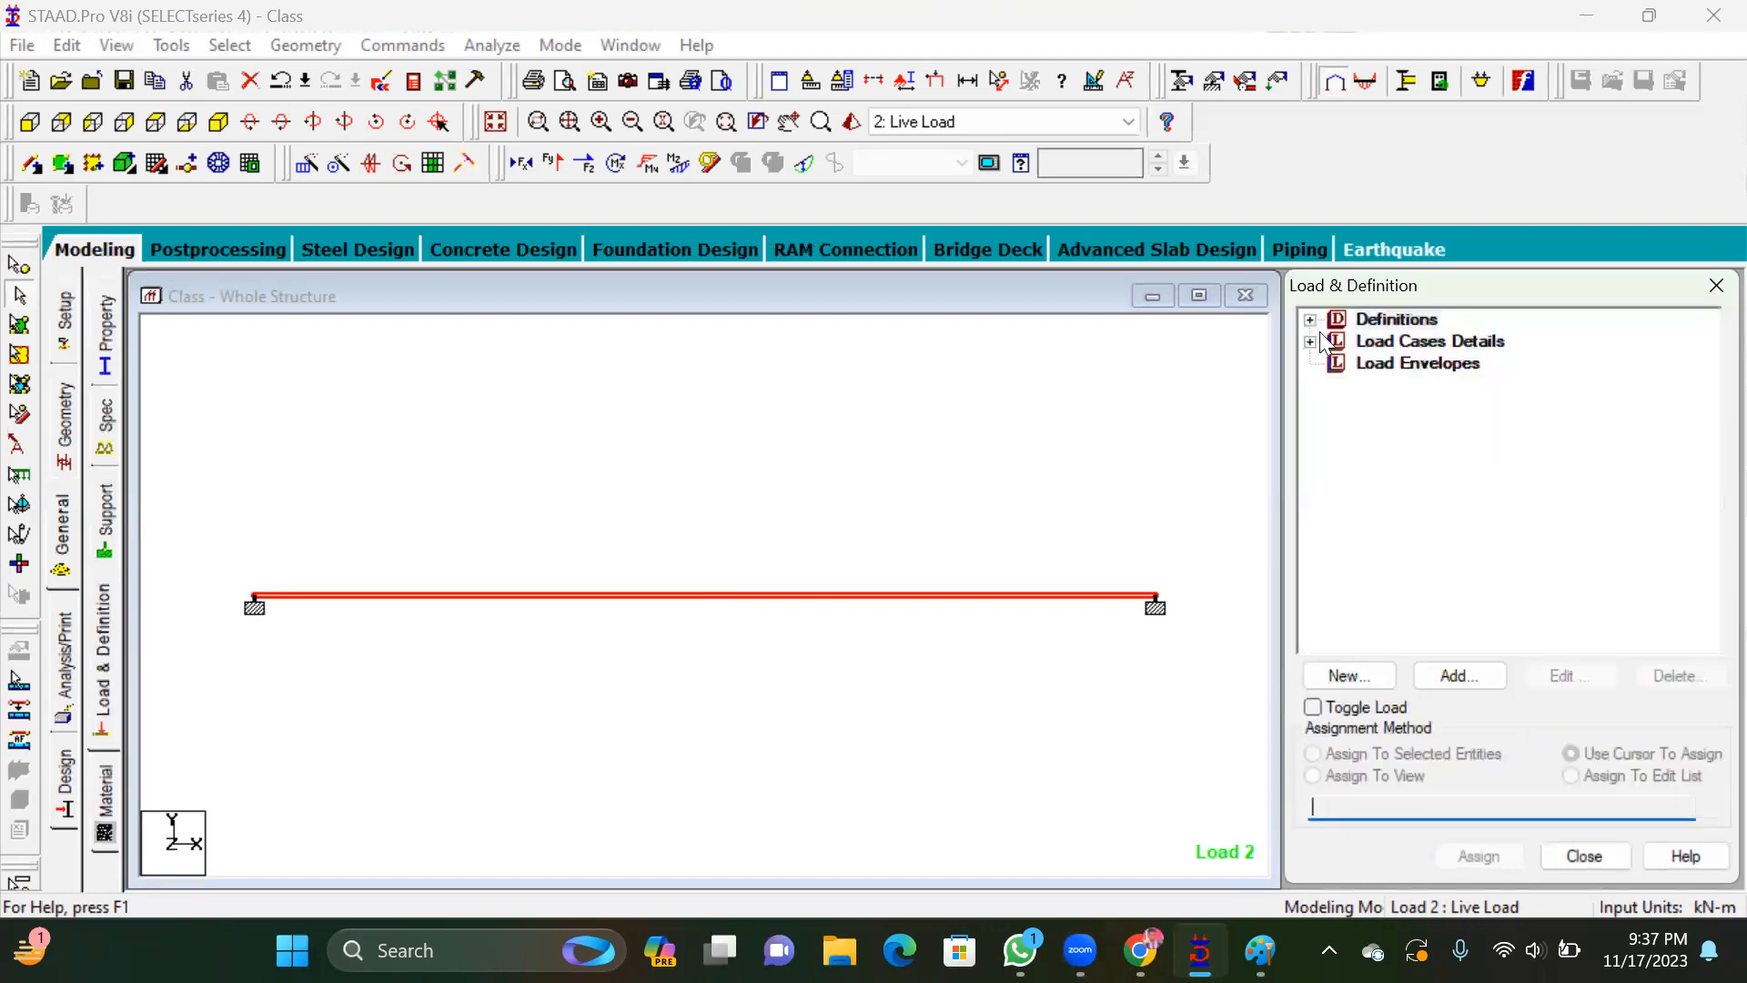
click(1309, 341)
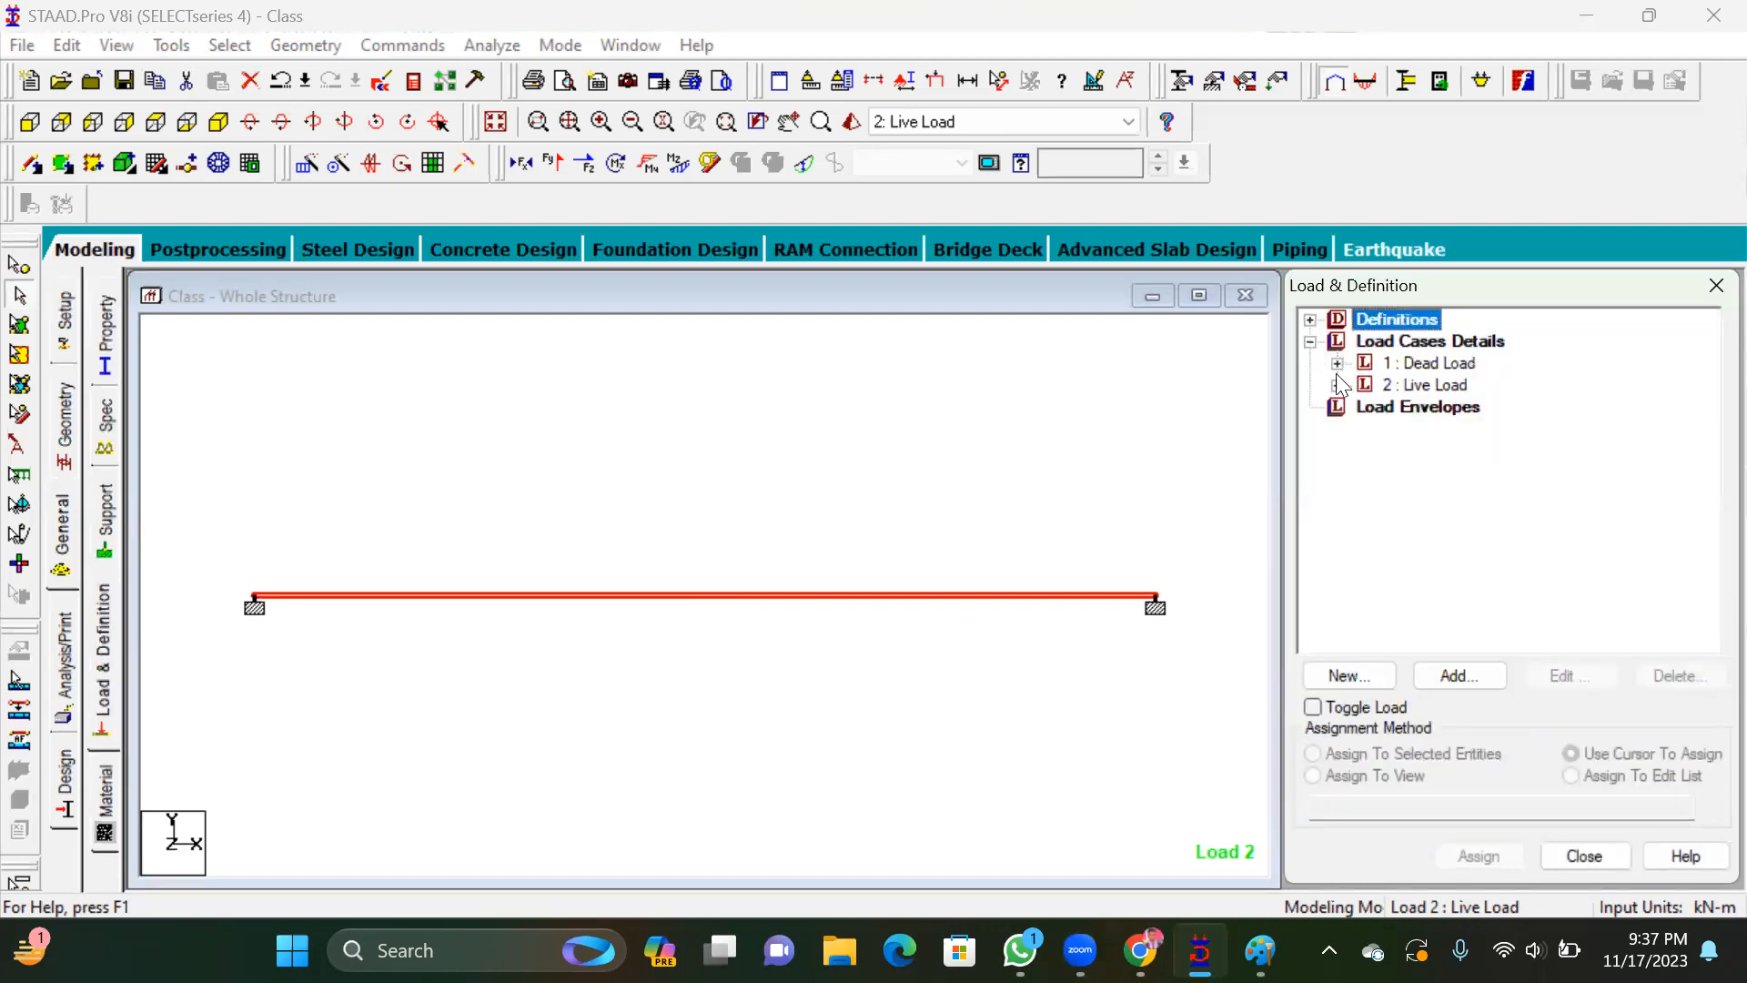
click(1336, 384)
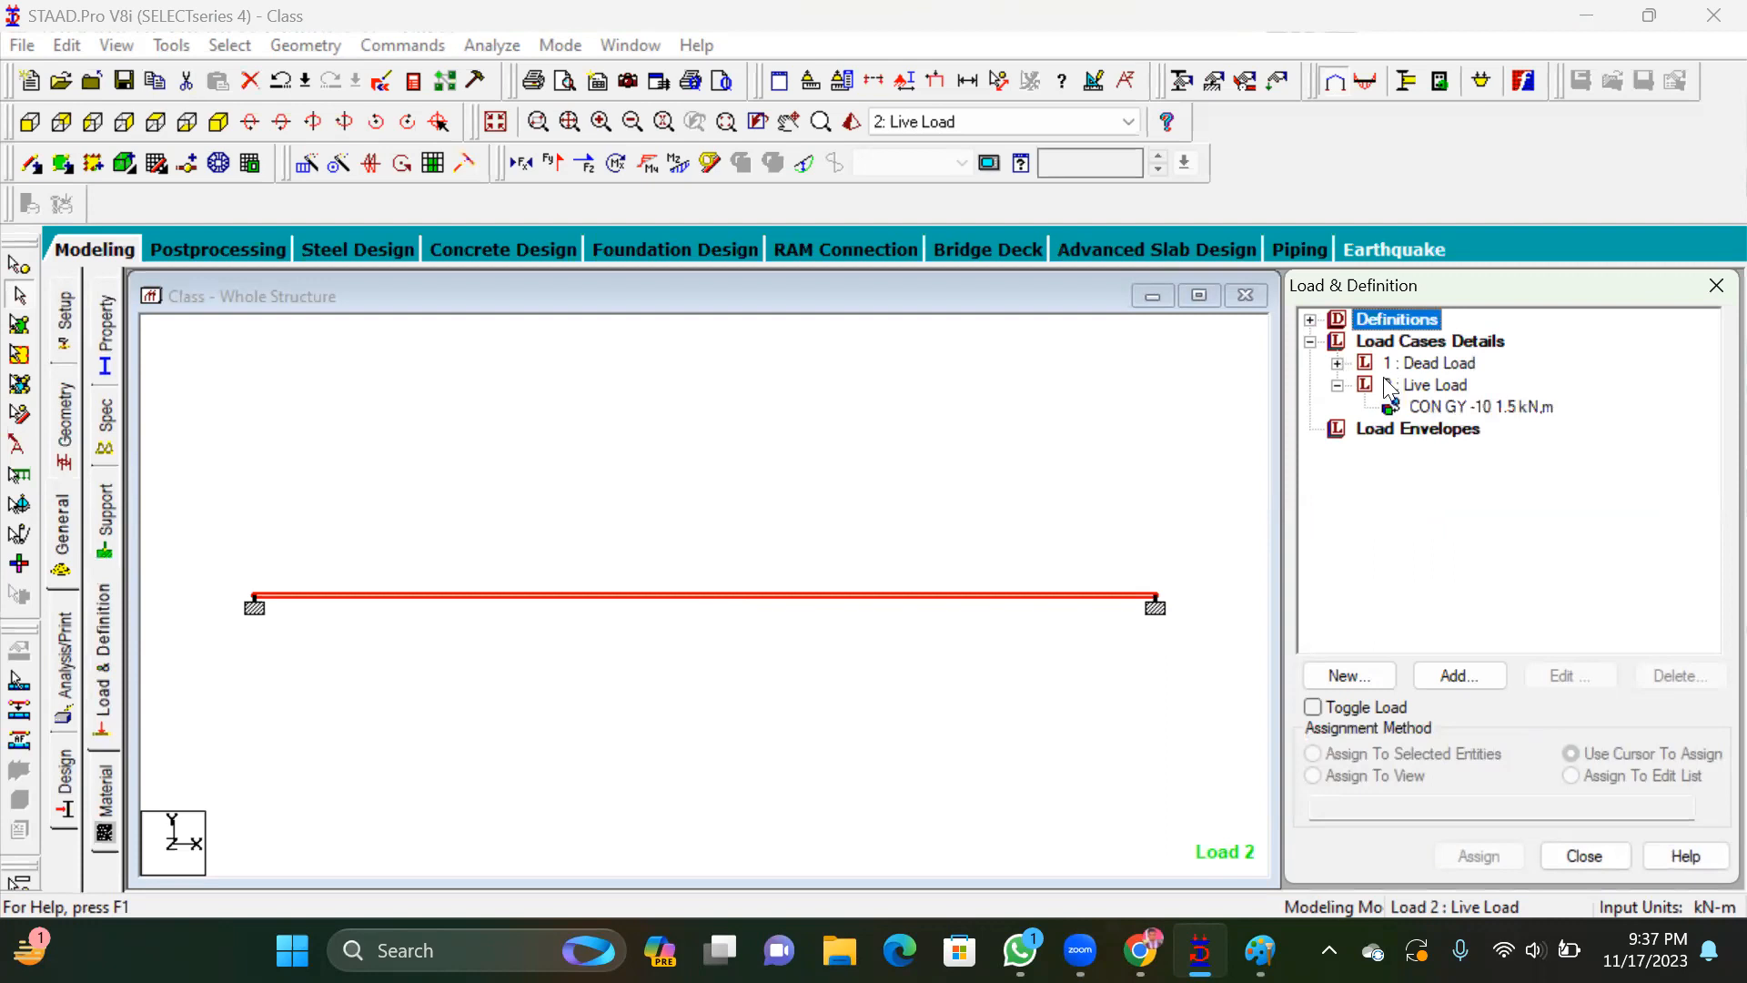
Start adding a uniform force member load to the Live Load case
click(1387, 382)
click(1336, 363)
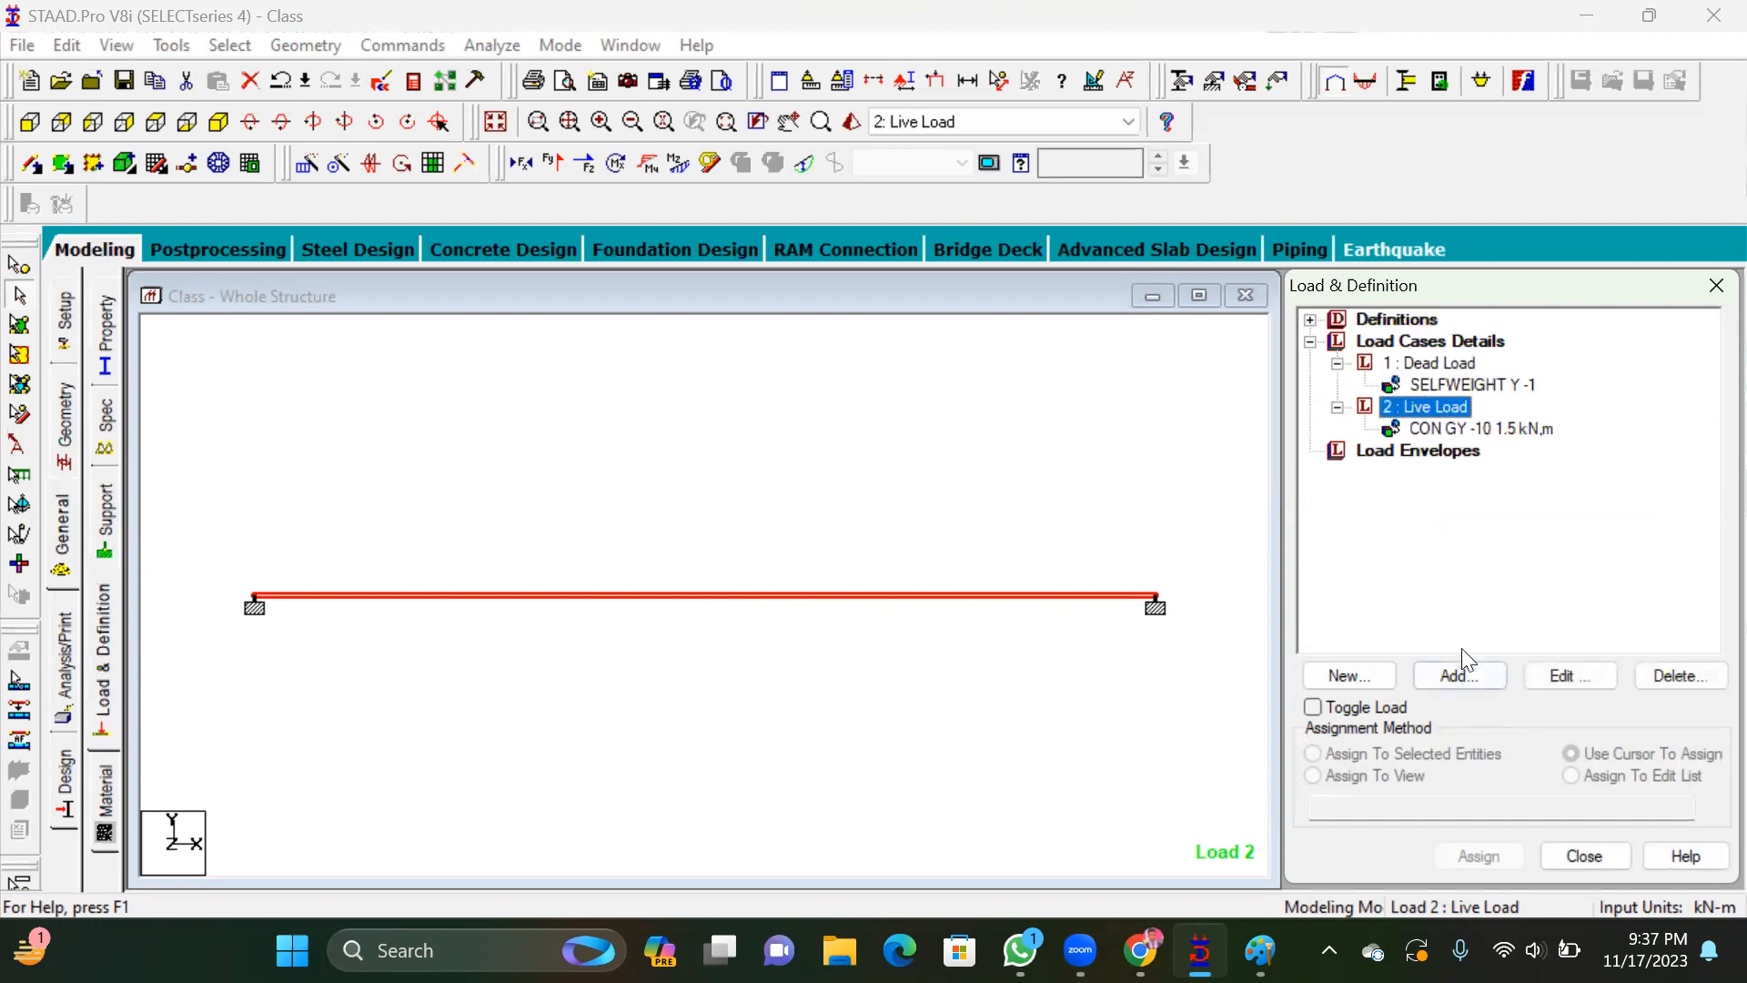
click(1447, 675)
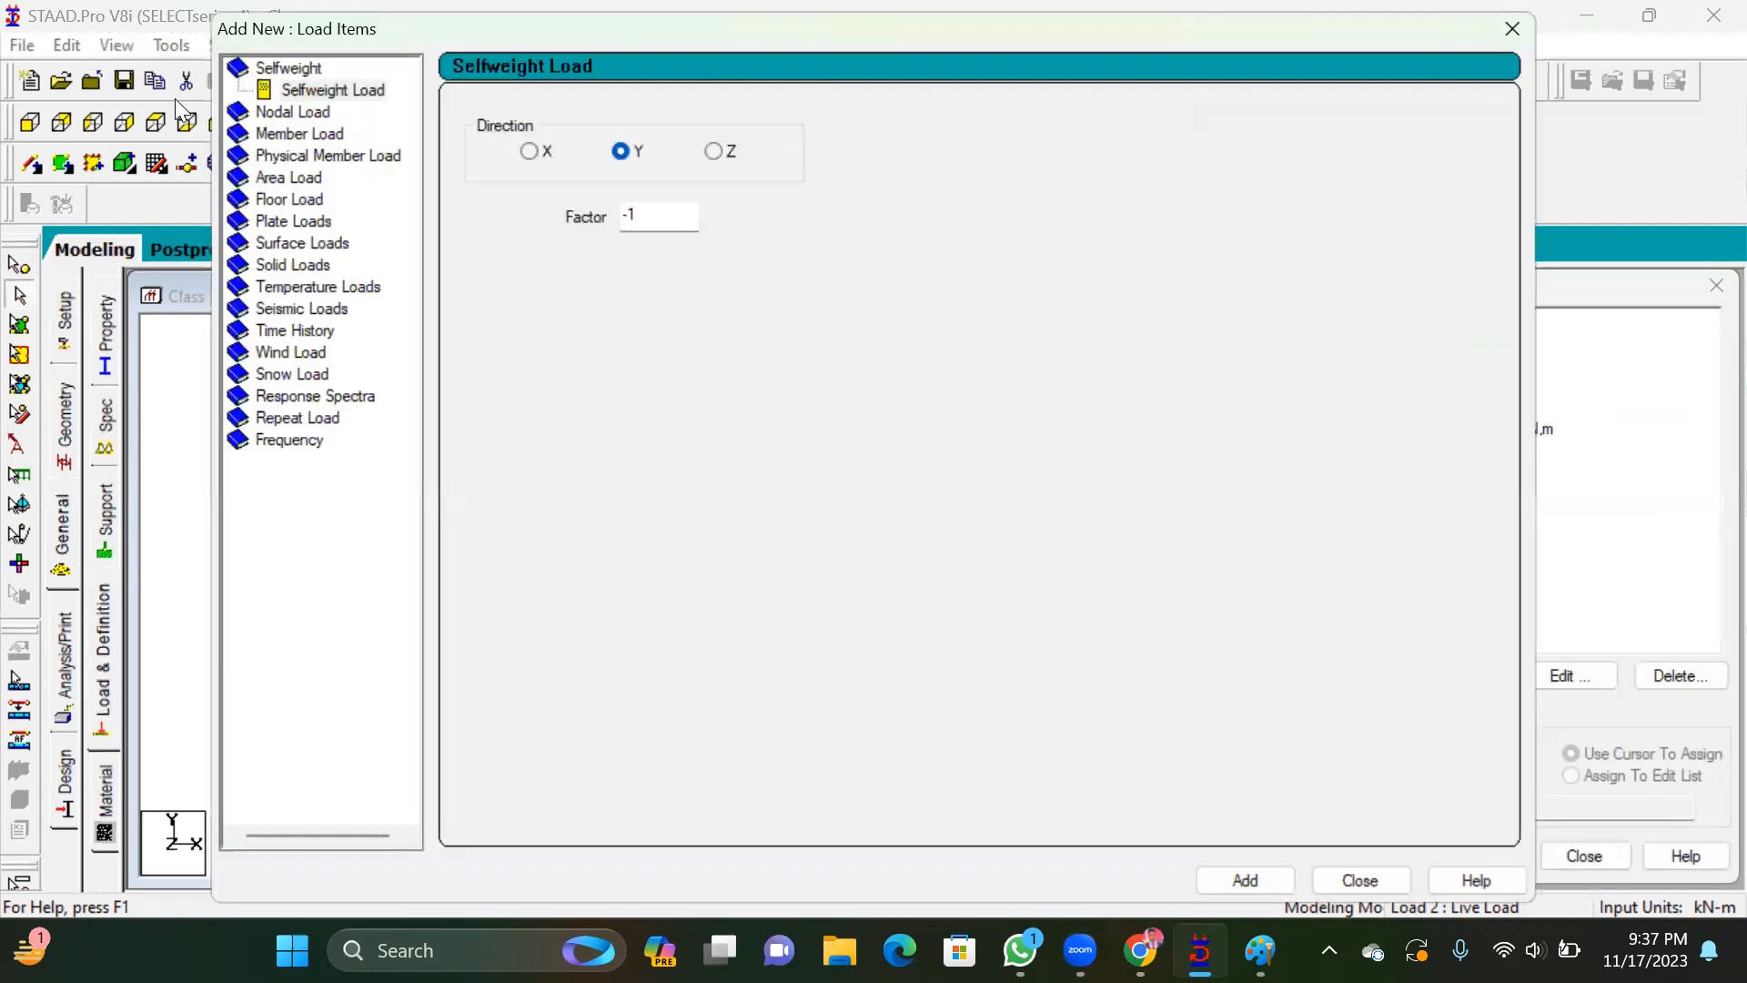
click(288, 133)
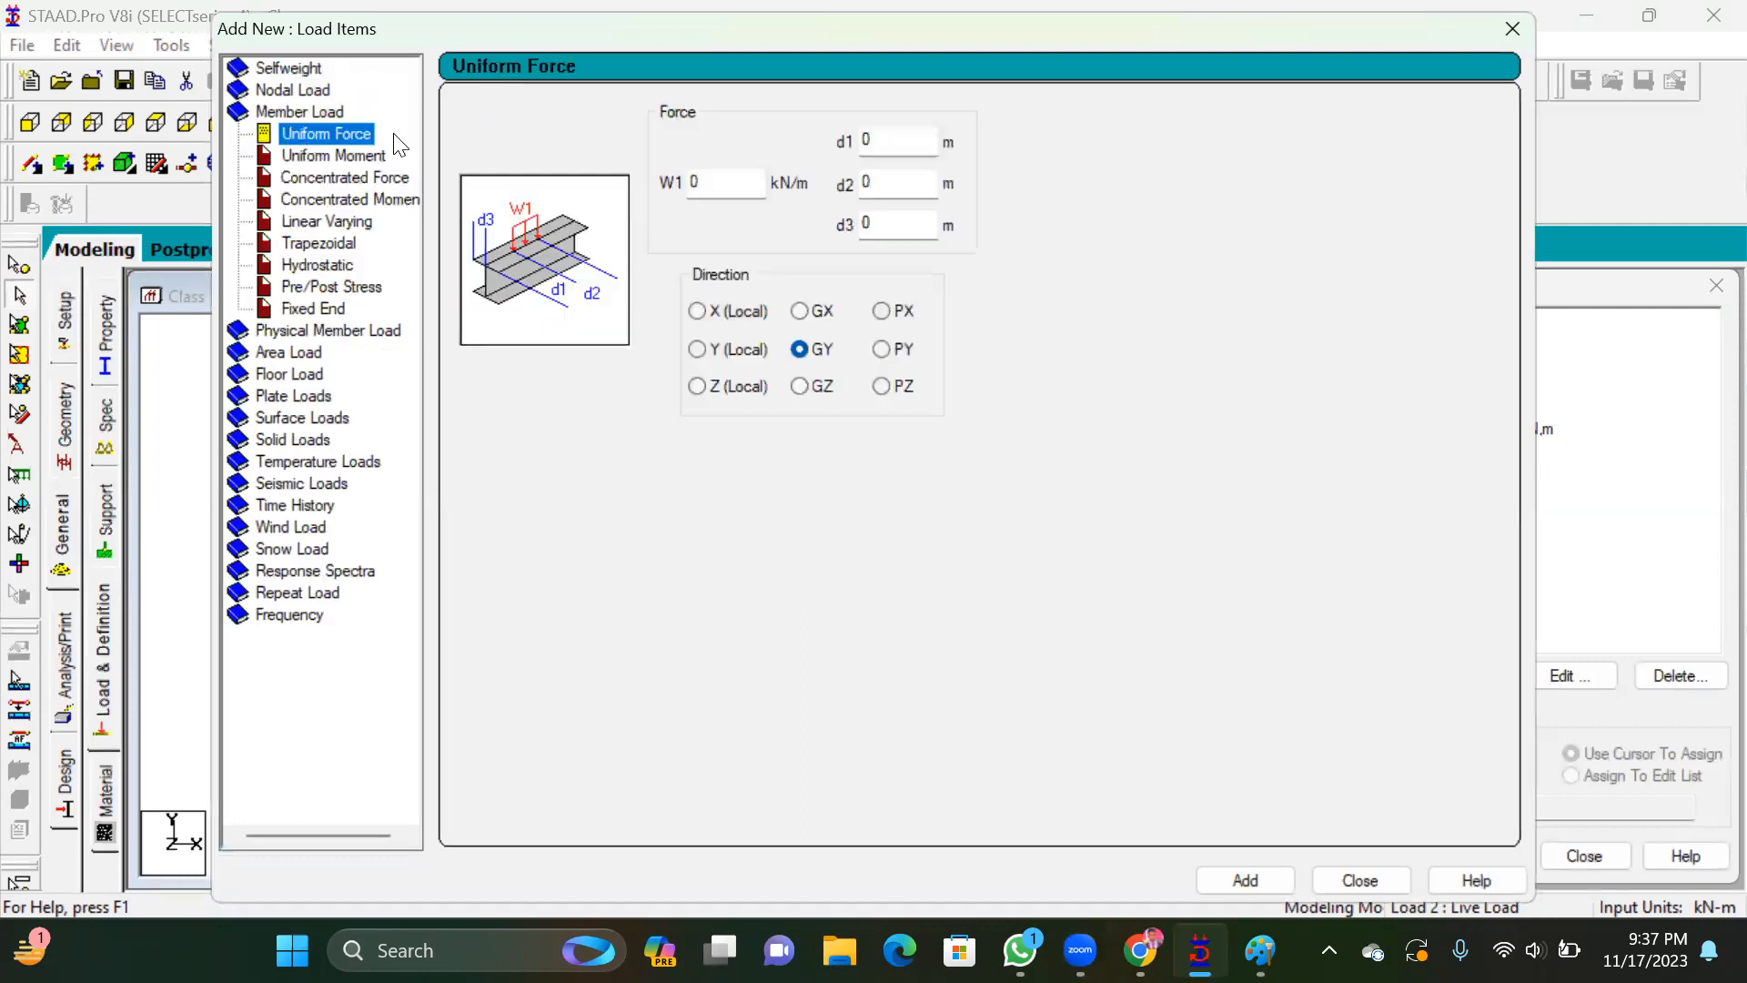
mouse_move(400, 126)
mouse_down()
mouse_move(246, 140)
mouse_move(393, 129)
mouse_up()
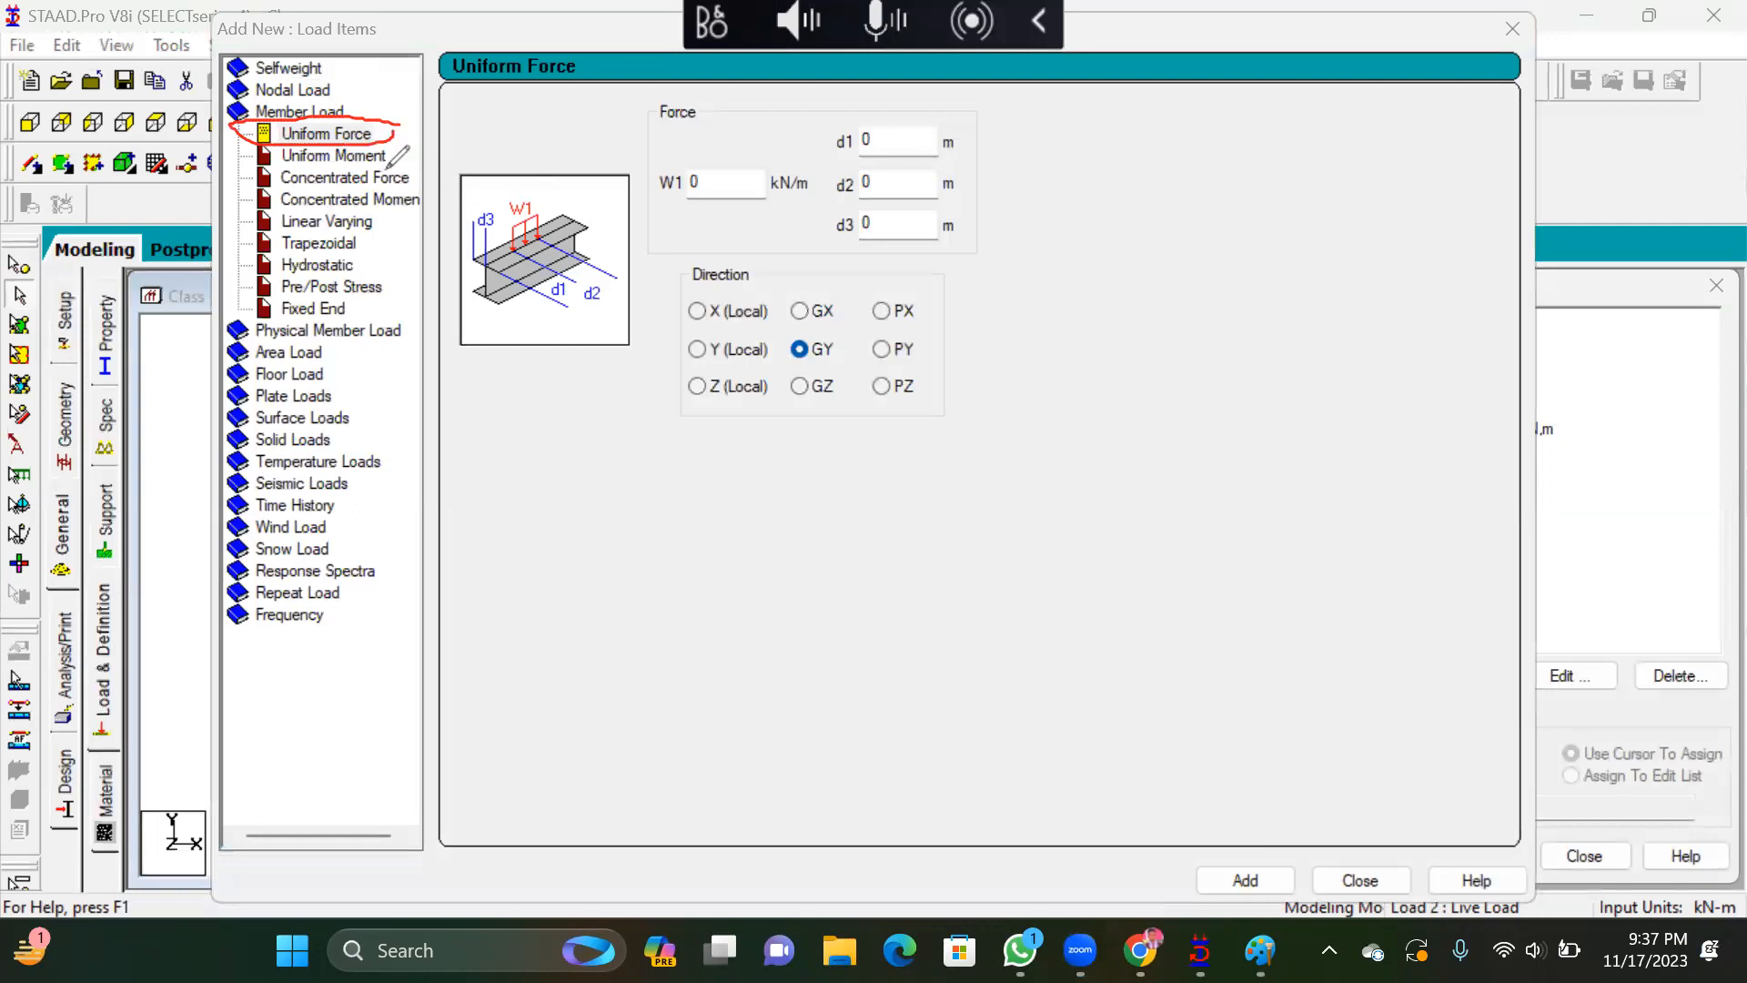
mouse_move(224, 183)
mouse_down()
mouse_move(411, 182)
mouse_move(409, 113)
mouse_up()
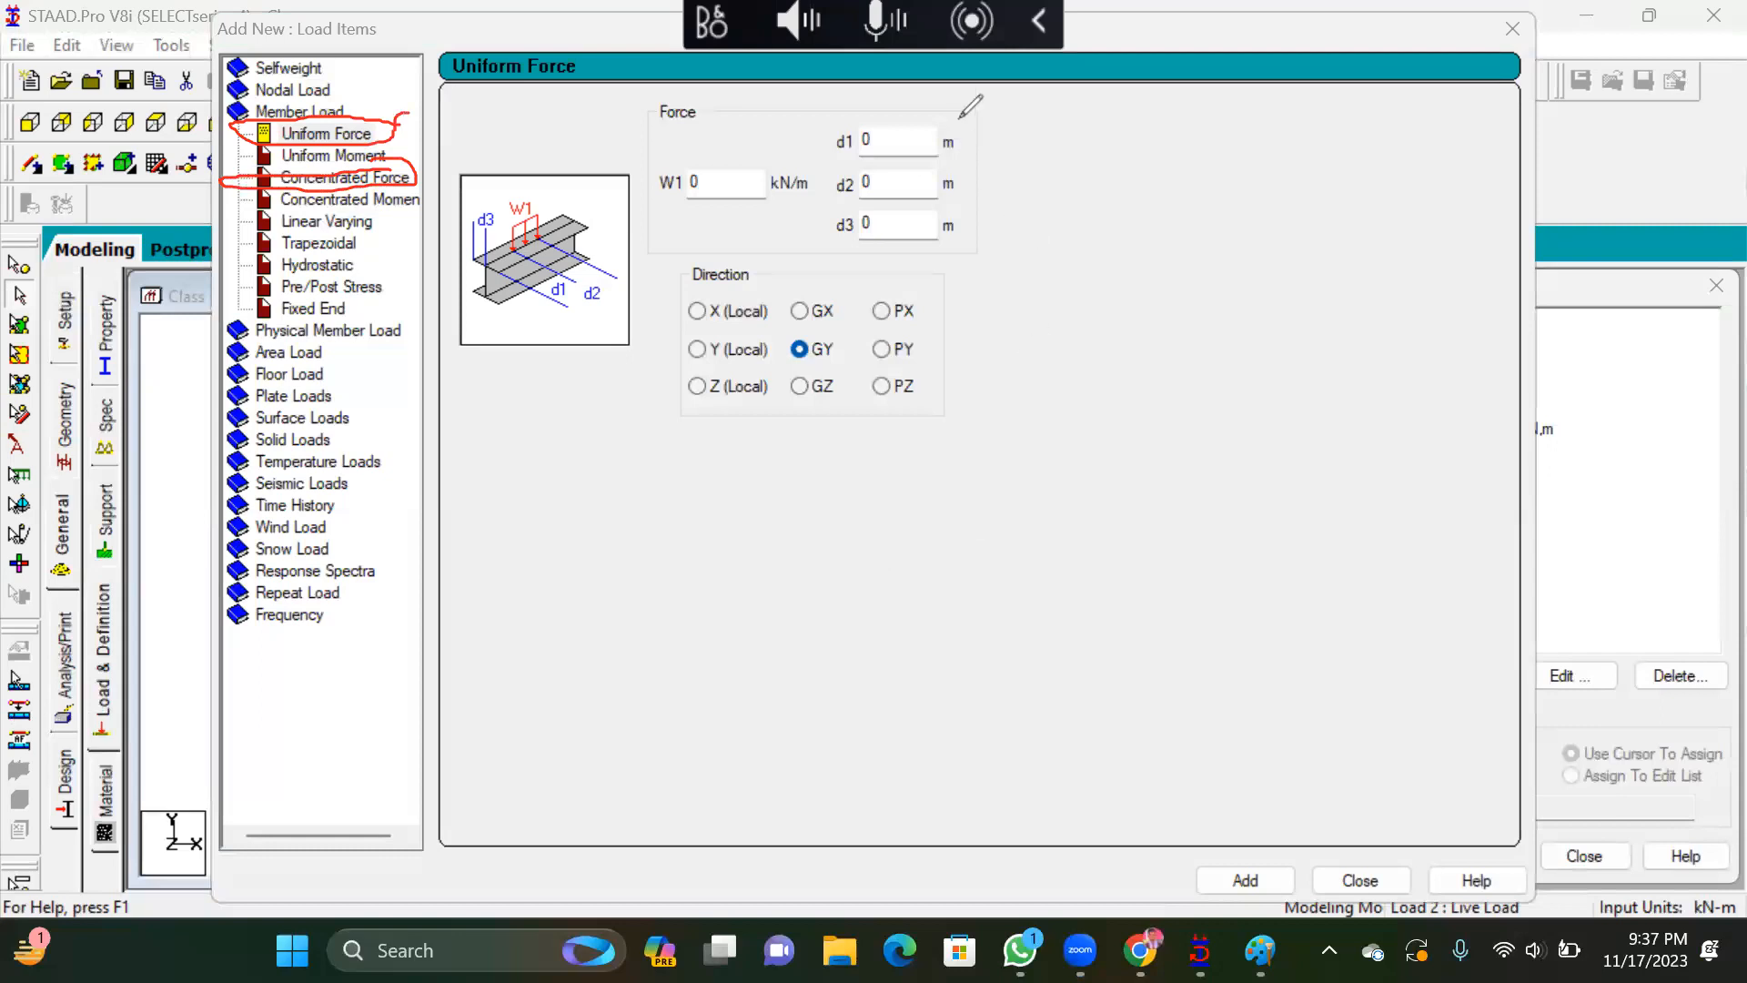
click(1279, 144)
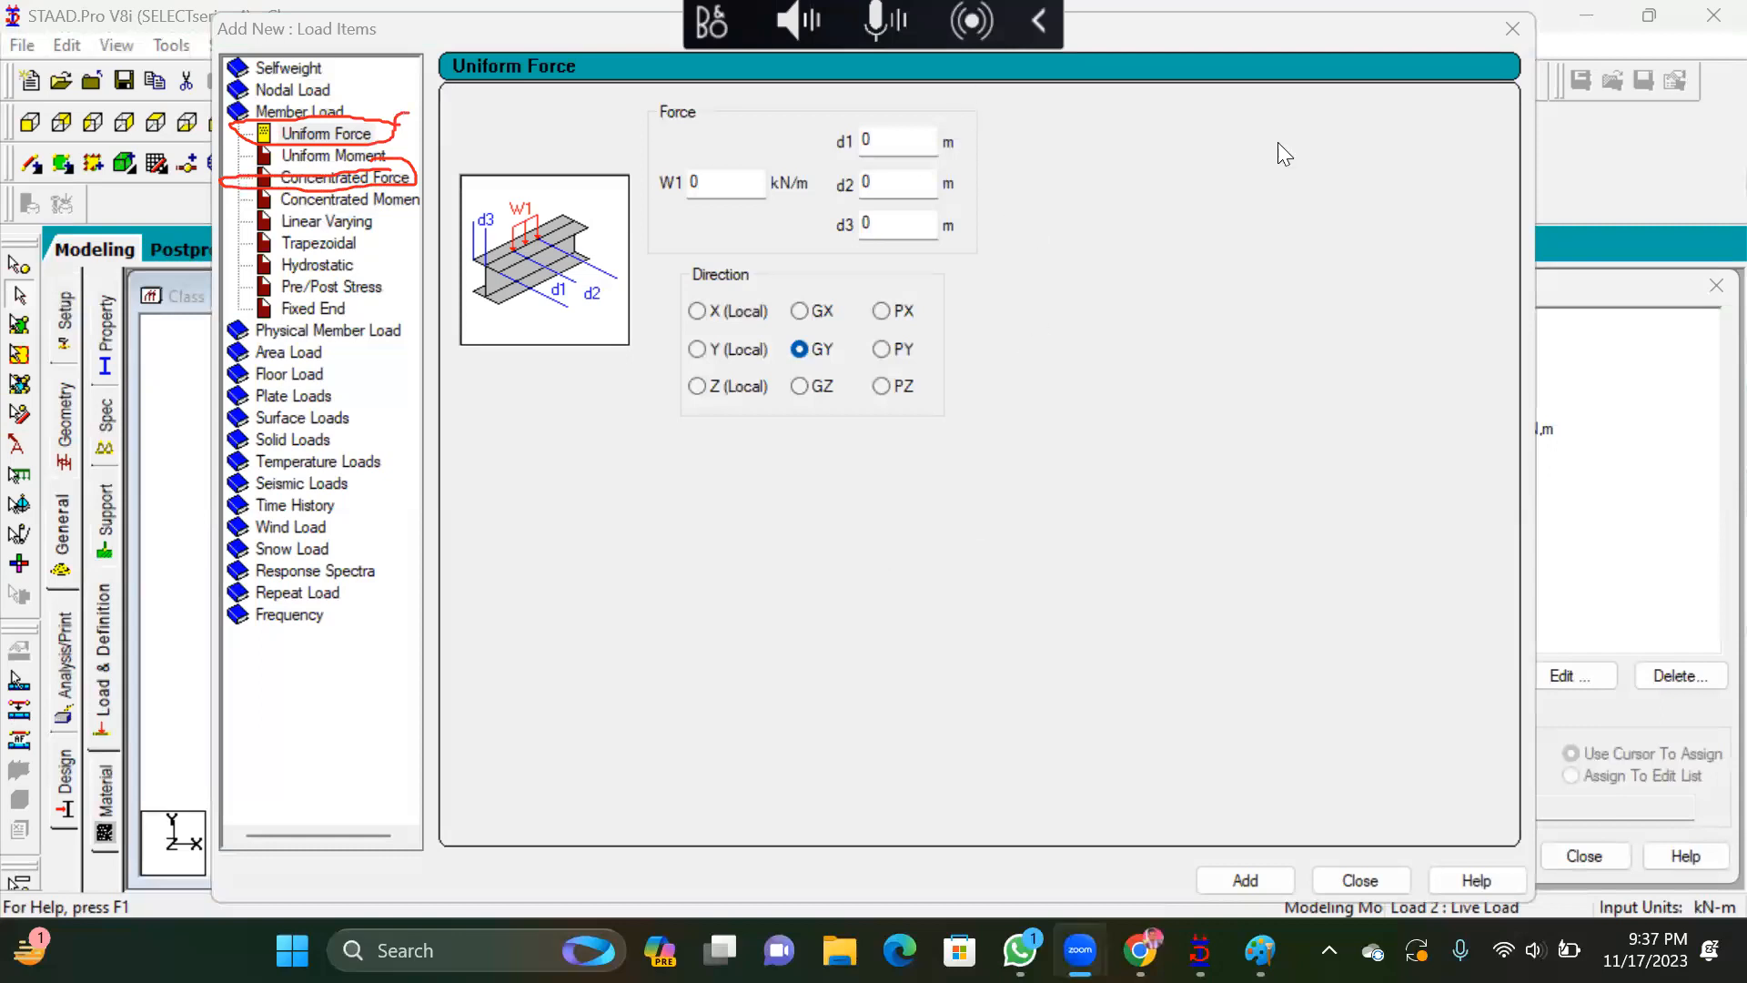
click(934, 160)
mouse_move(736, 152)
mouse_down()
mouse_move(696, 151)
mouse_move(647, 187)
mouse_move(810, 229)
mouse_move(828, 175)
mouse_move(733, 144)
mouse_move(710, 165)
mouse_up()
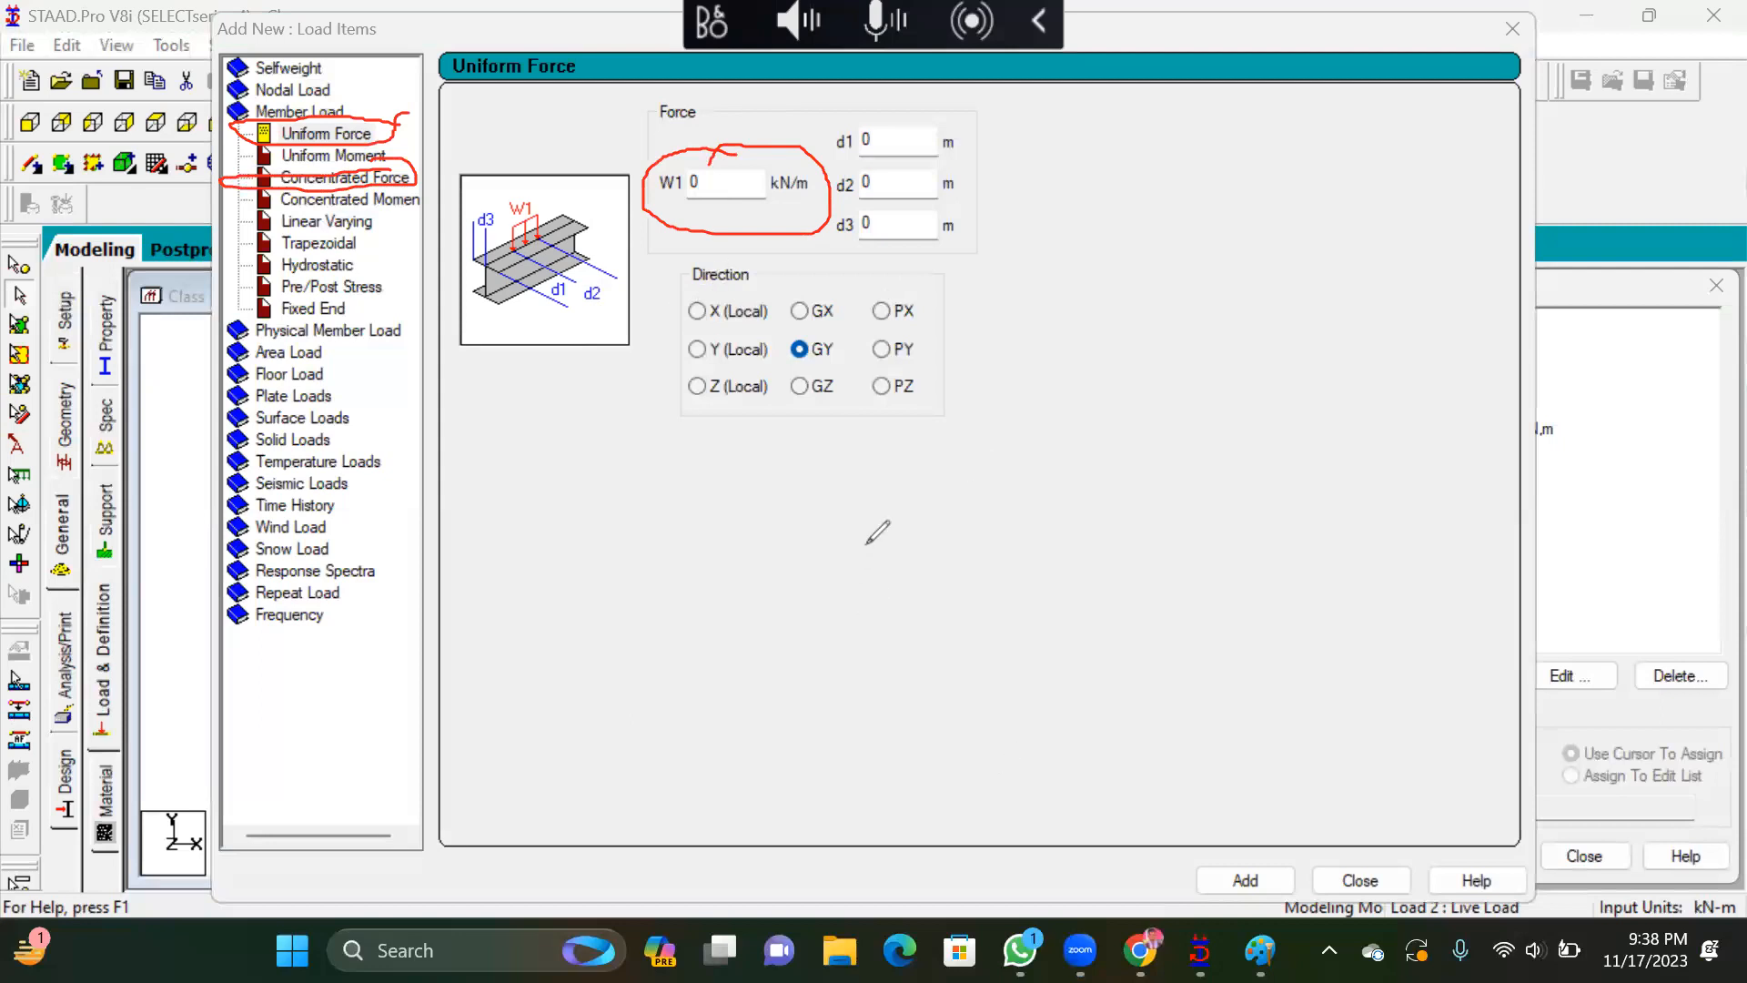
drag(822, 498, 843, 646)
mouse_move(818, 637)
mouse_down()
mouse_move(821, 657)
mouse_move(1434, 562)
mouse_move(1310, 547)
mouse_move(881, 560)
mouse_up()
mouse_move(823, 658)
mouse_down()
mouse_move(1510, 697)
mouse_move(1494, 694)
mouse_up()
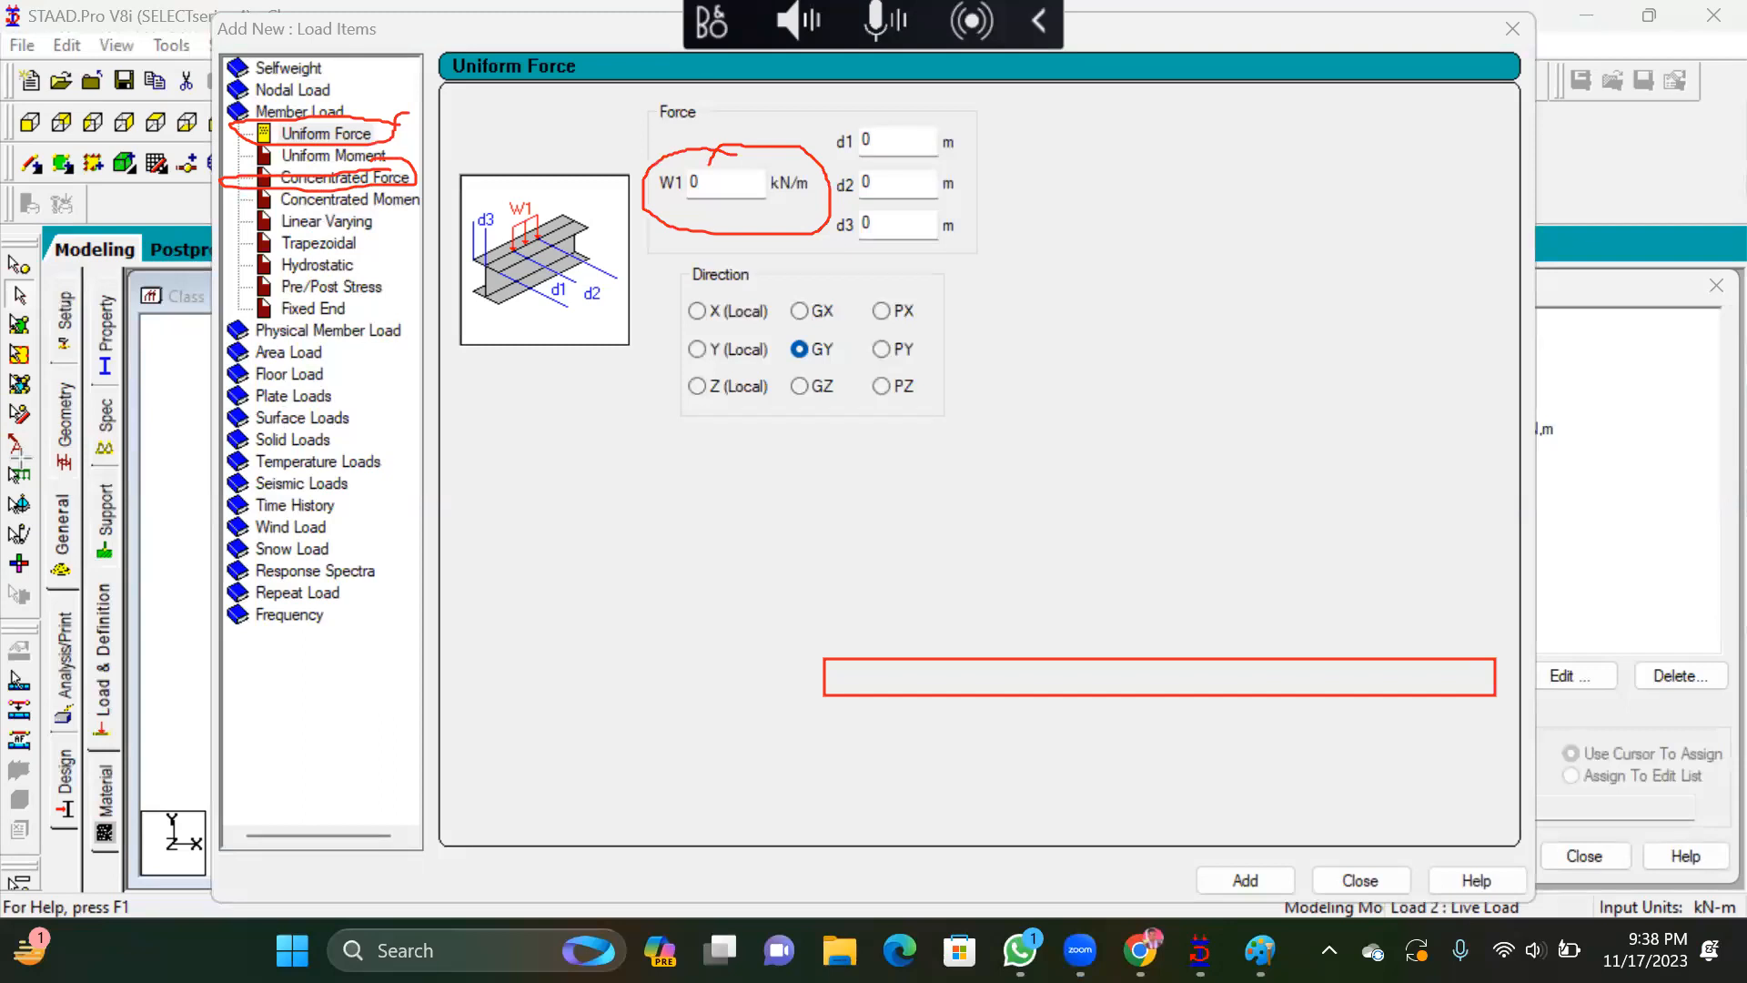
mouse_move(825, 649)
mouse_down()
mouse_move(1313, 439)
mouse_move(1497, 422)
mouse_move(1503, 462)
mouse_up()
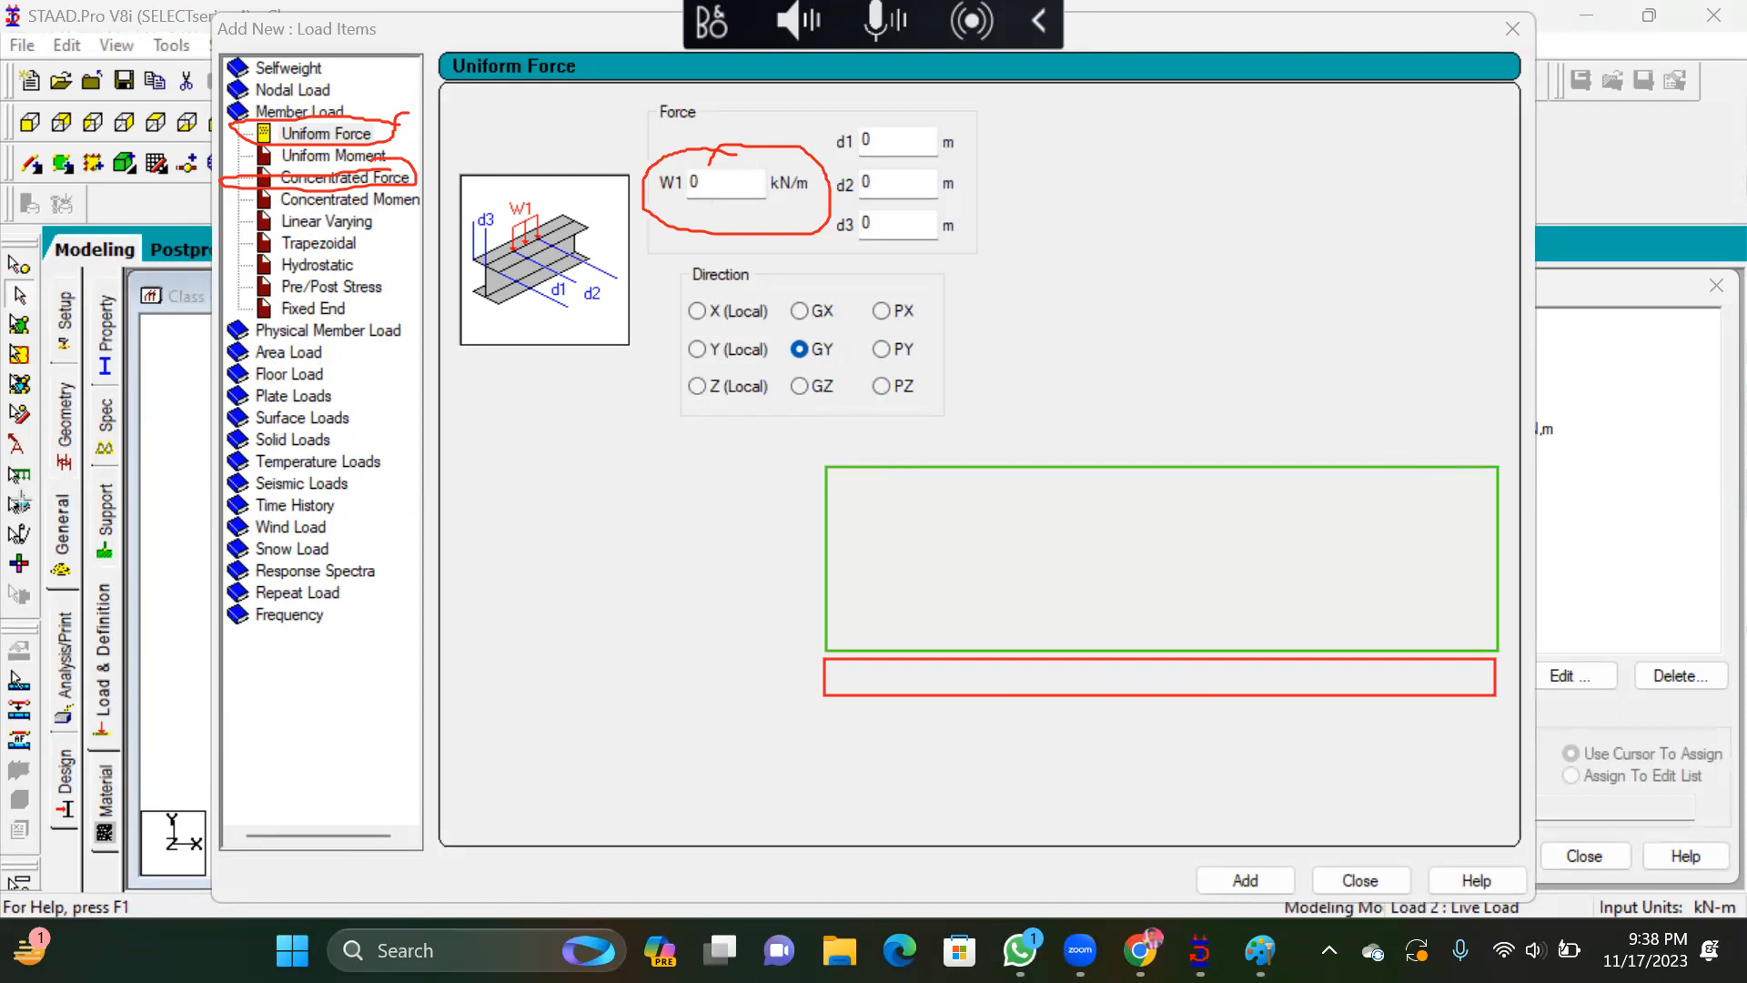
mouse_move(823, 432)
mouse_down()
mouse_move(819, 459)
mouse_move(1552, 439)
mouse_move(1543, 536)
mouse_up()
mouse_move(1099, 385)
mouse_down()
mouse_move(1190, 400)
mouse_move(1137, 432)
mouse_up()
click(1224, 404)
mouse_move(1220, 393)
mouse_down()
mouse_move(1337, 368)
mouse_move(1353, 384)
mouse_up()
click(1374, 380)
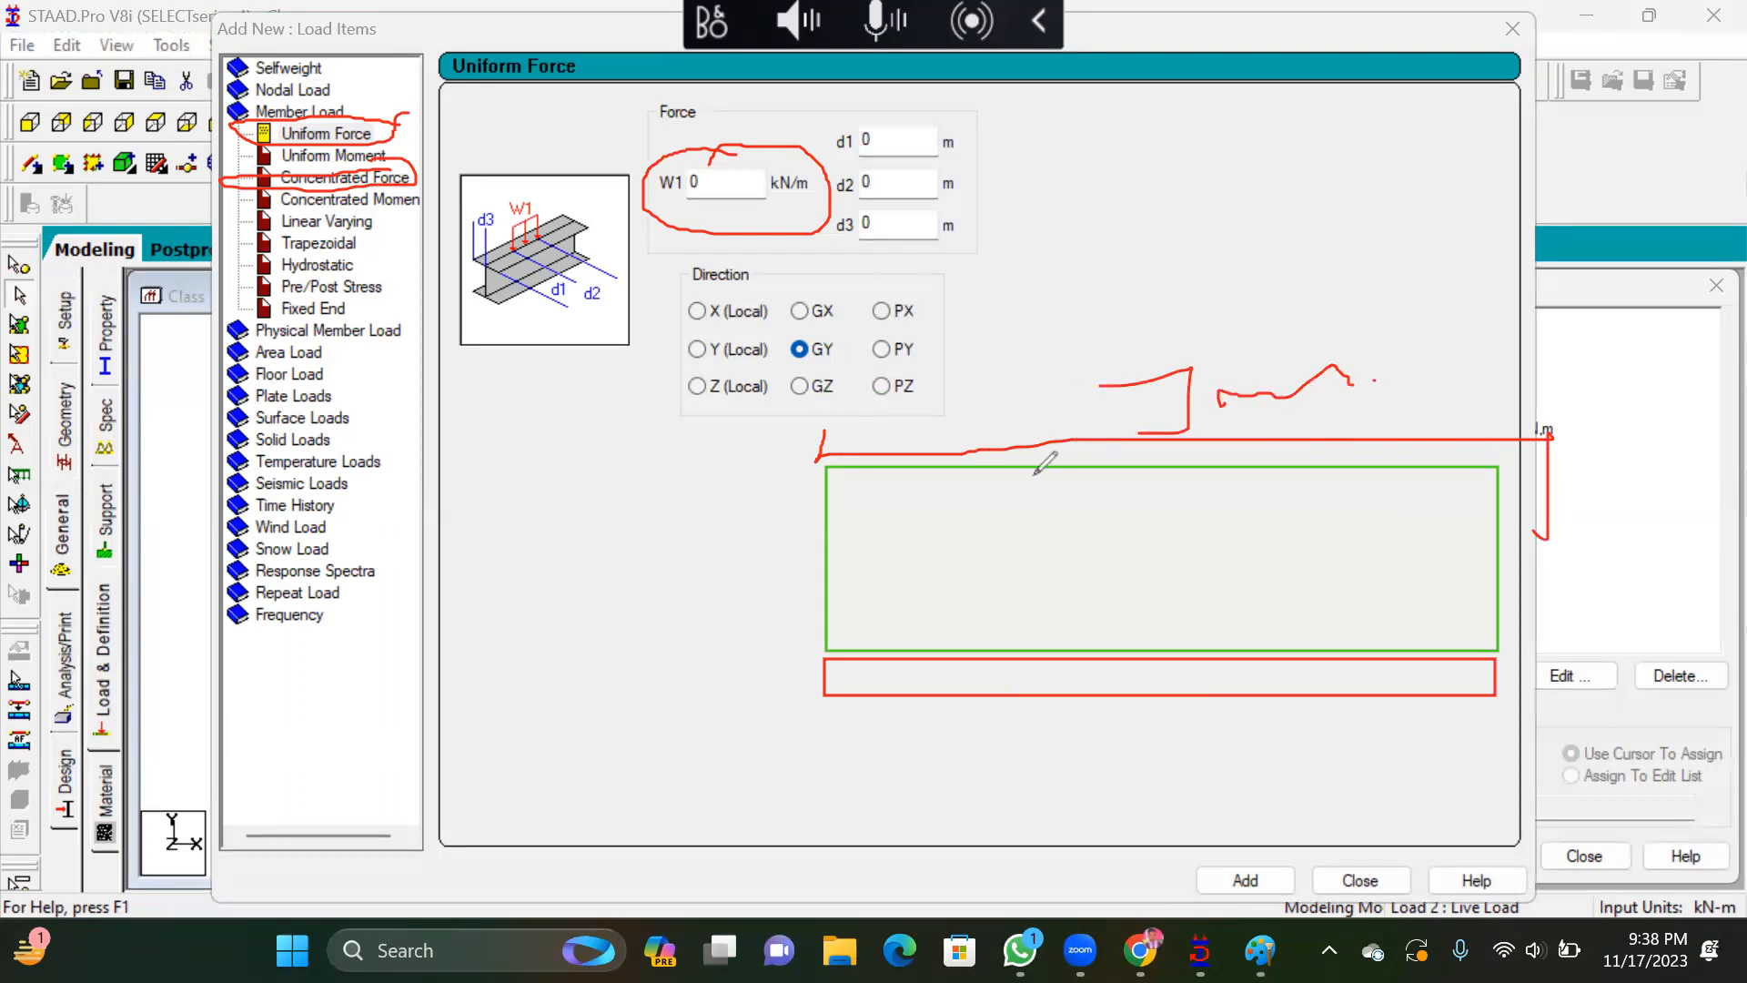
mouse_move(790, 468)
mouse_down()
mouse_move(777, 671)
mouse_move(855, 638)
mouse_up()
mouse_move(646, 544)
mouse_down()
mouse_move(680, 579)
mouse_move(645, 592)
mouse_move(793, 537)
mouse_up()
click(795, 527)
click(927, 587)
mouse_move(846, 640)
mouse_down()
mouse_move(898, 587)
mouse_move(924, 616)
mouse_up()
click(977, 567)
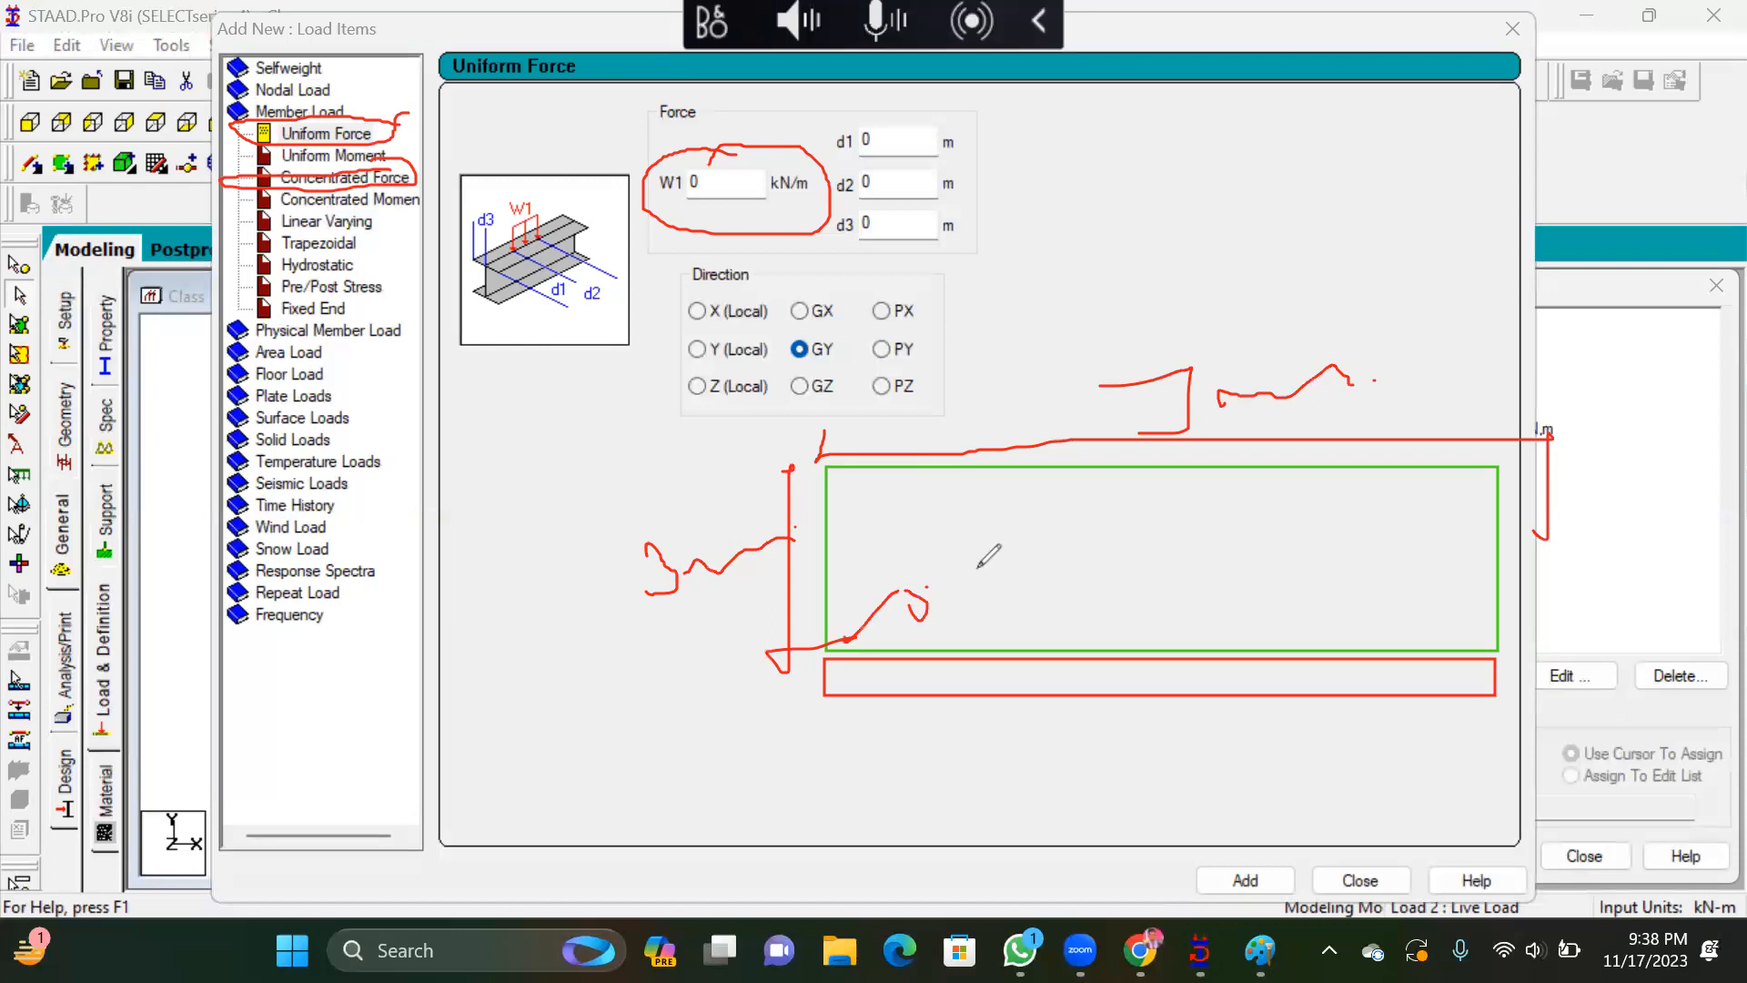
drag(1112, 566, 1201, 571)
click(1205, 546)
Switch to Calculator and clear its extra window out of the way
click(292, 950)
text(calculator)
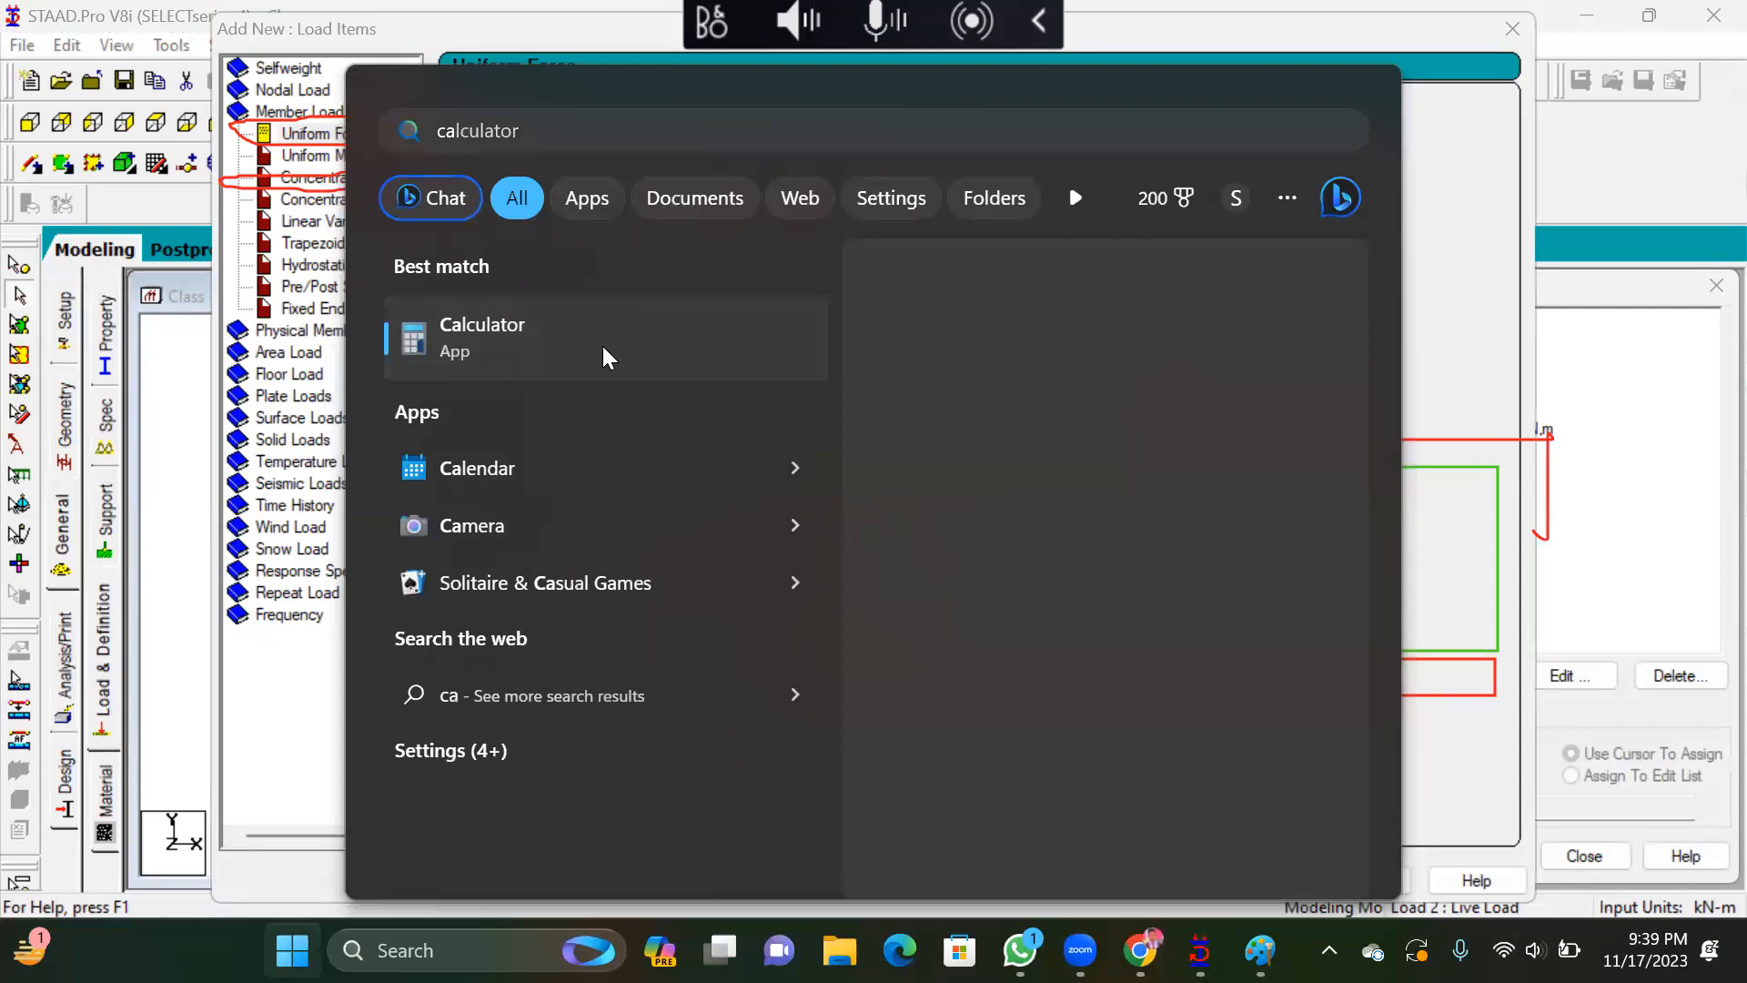
key(Return)
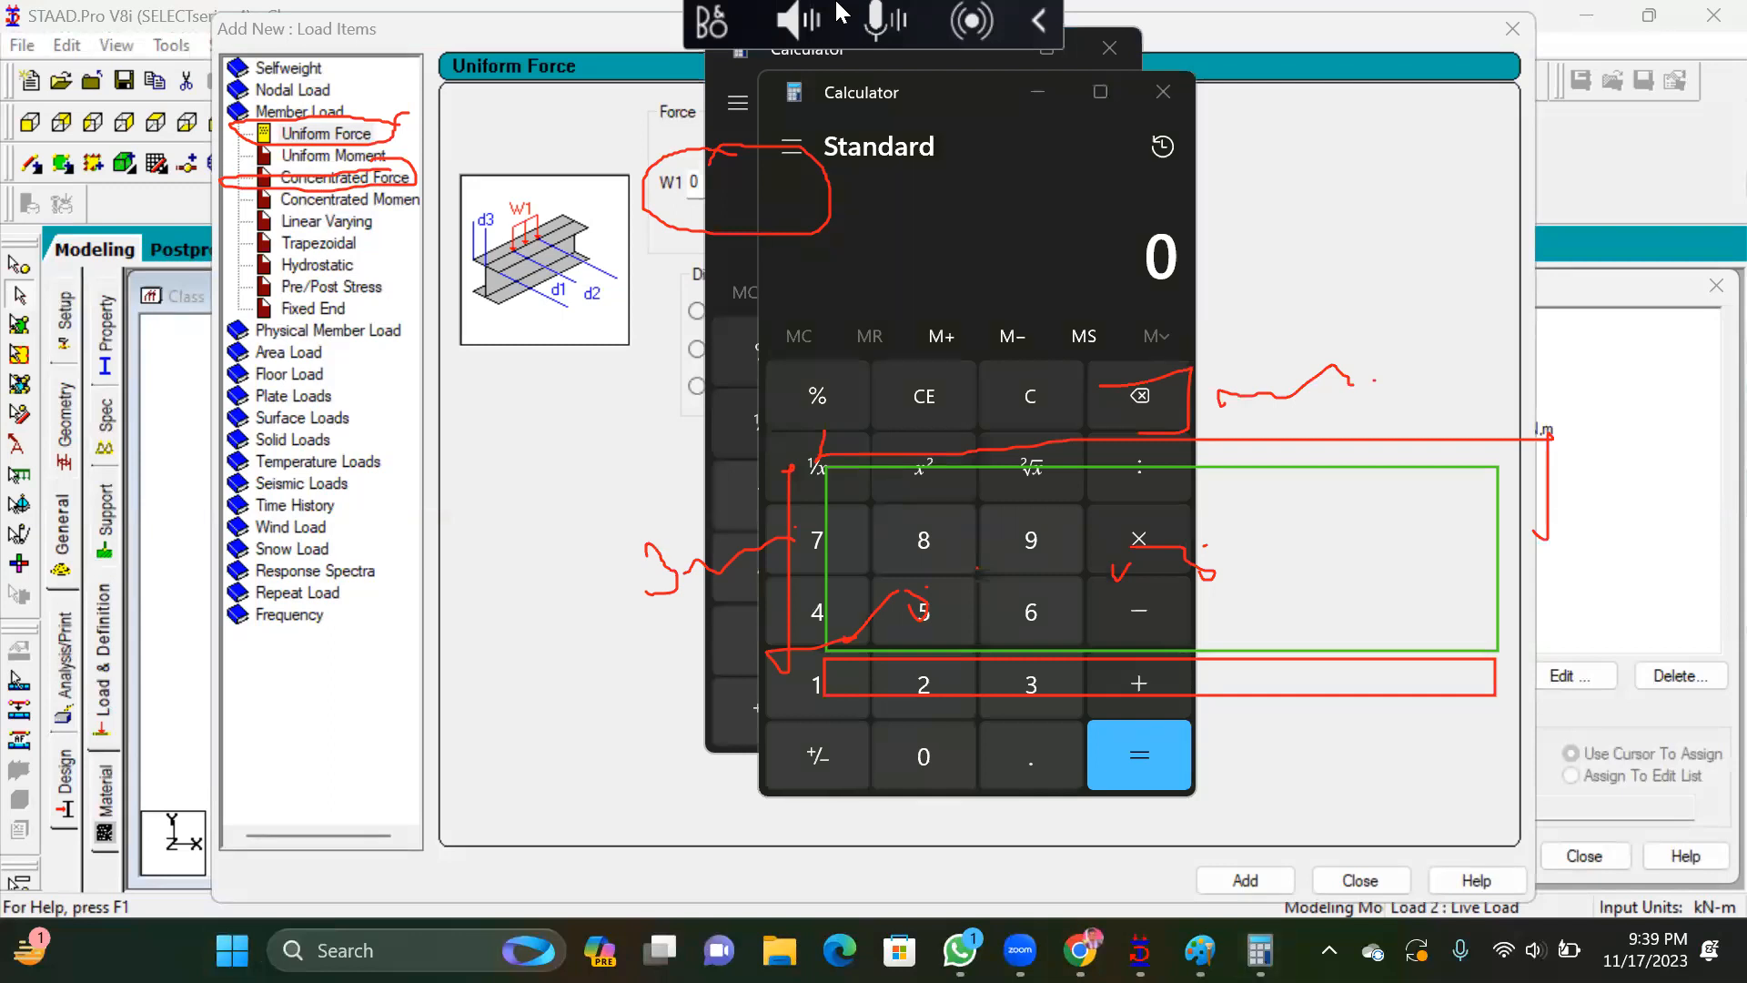
click(1098, 120)
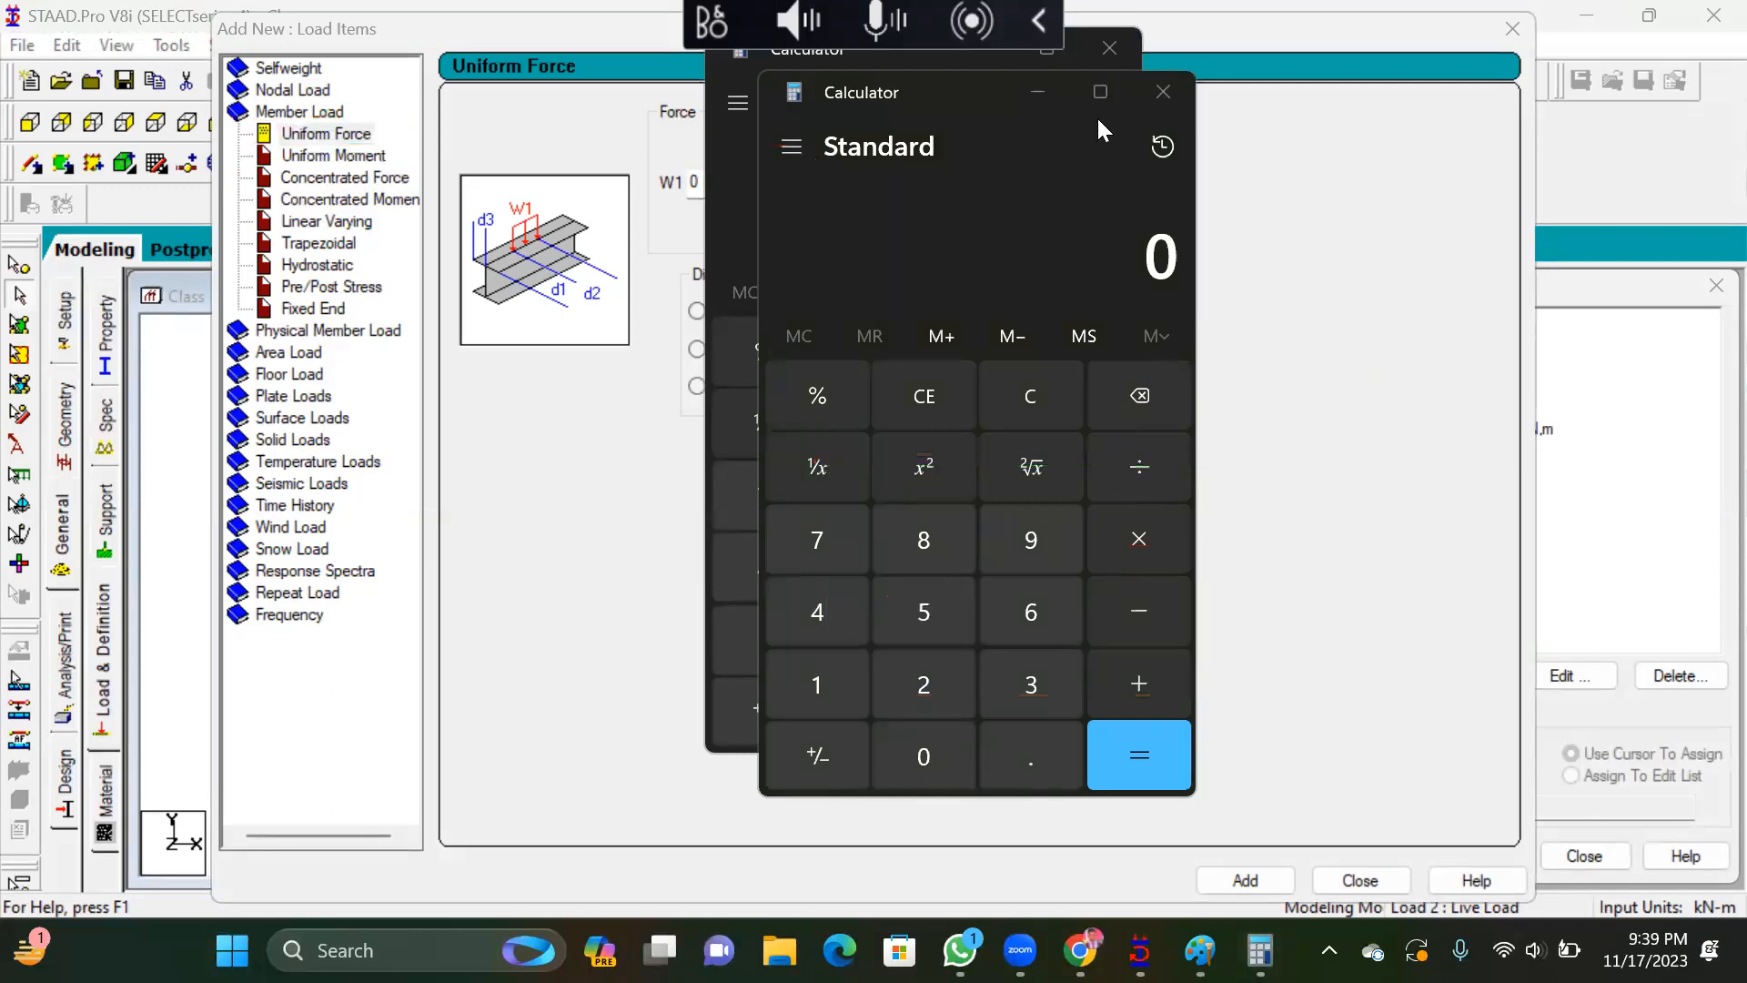
click(885, 232)
drag(840, 84, 670, 436)
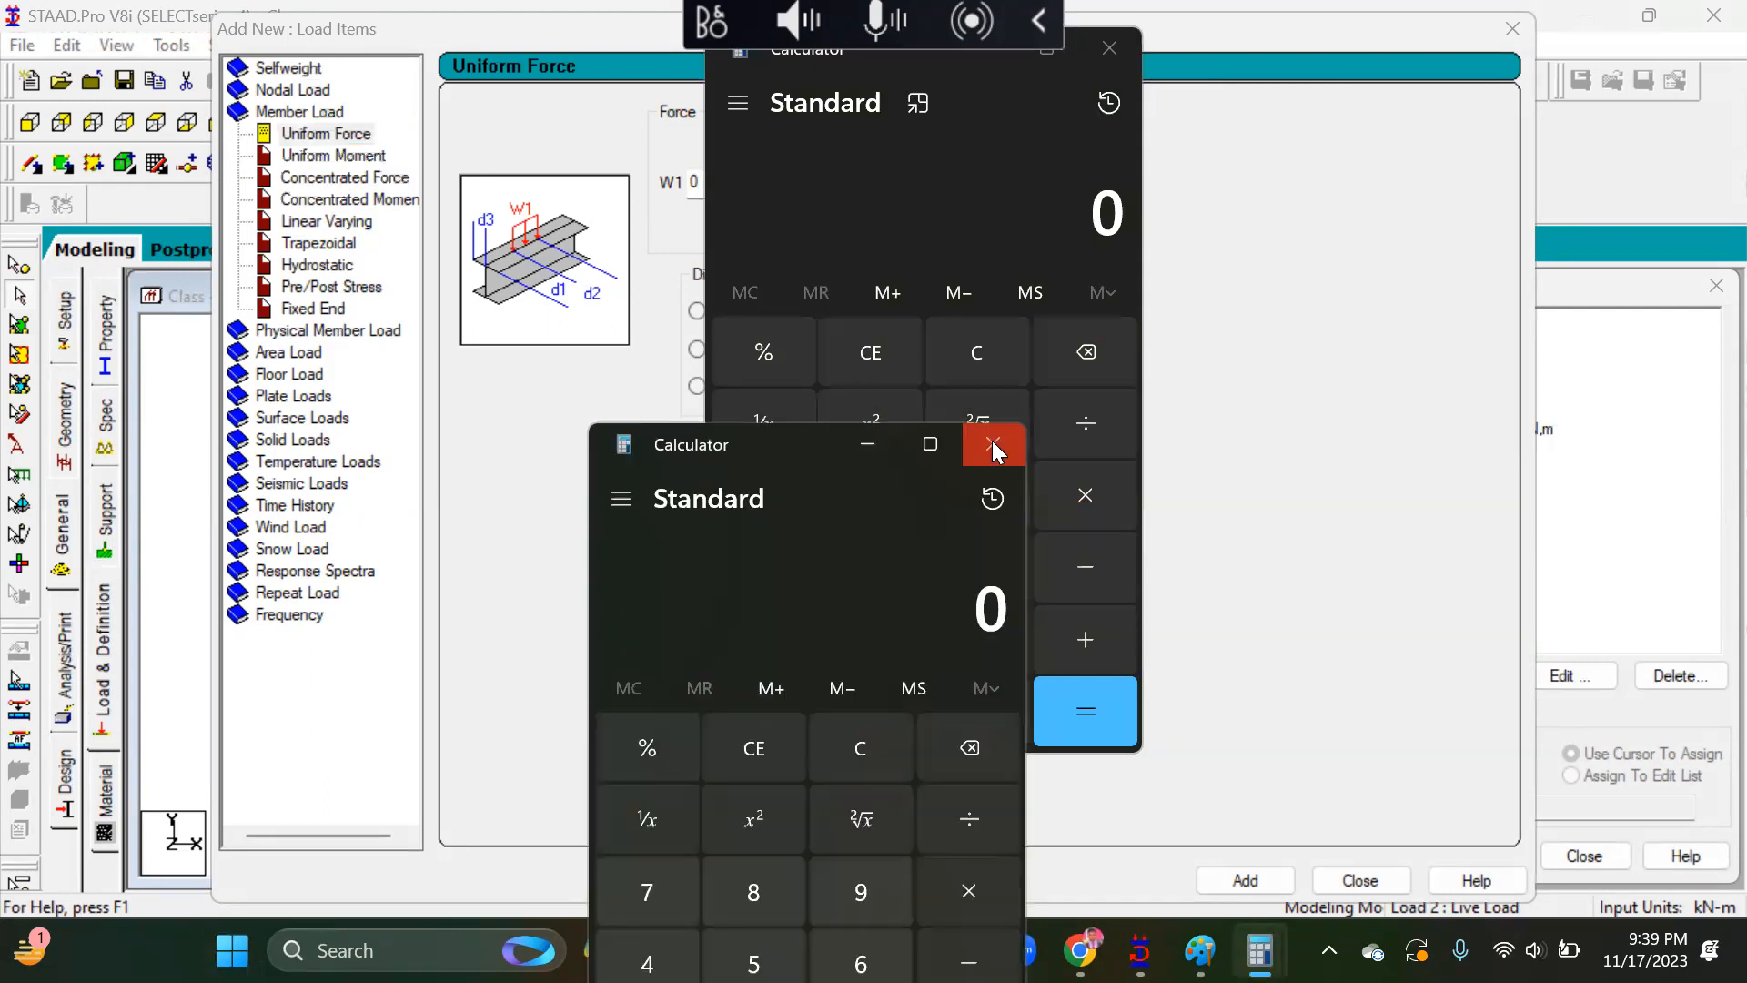
Calculate the volume of a 3 m by 3 m wall that is 0.23 m thick
click(994, 619)
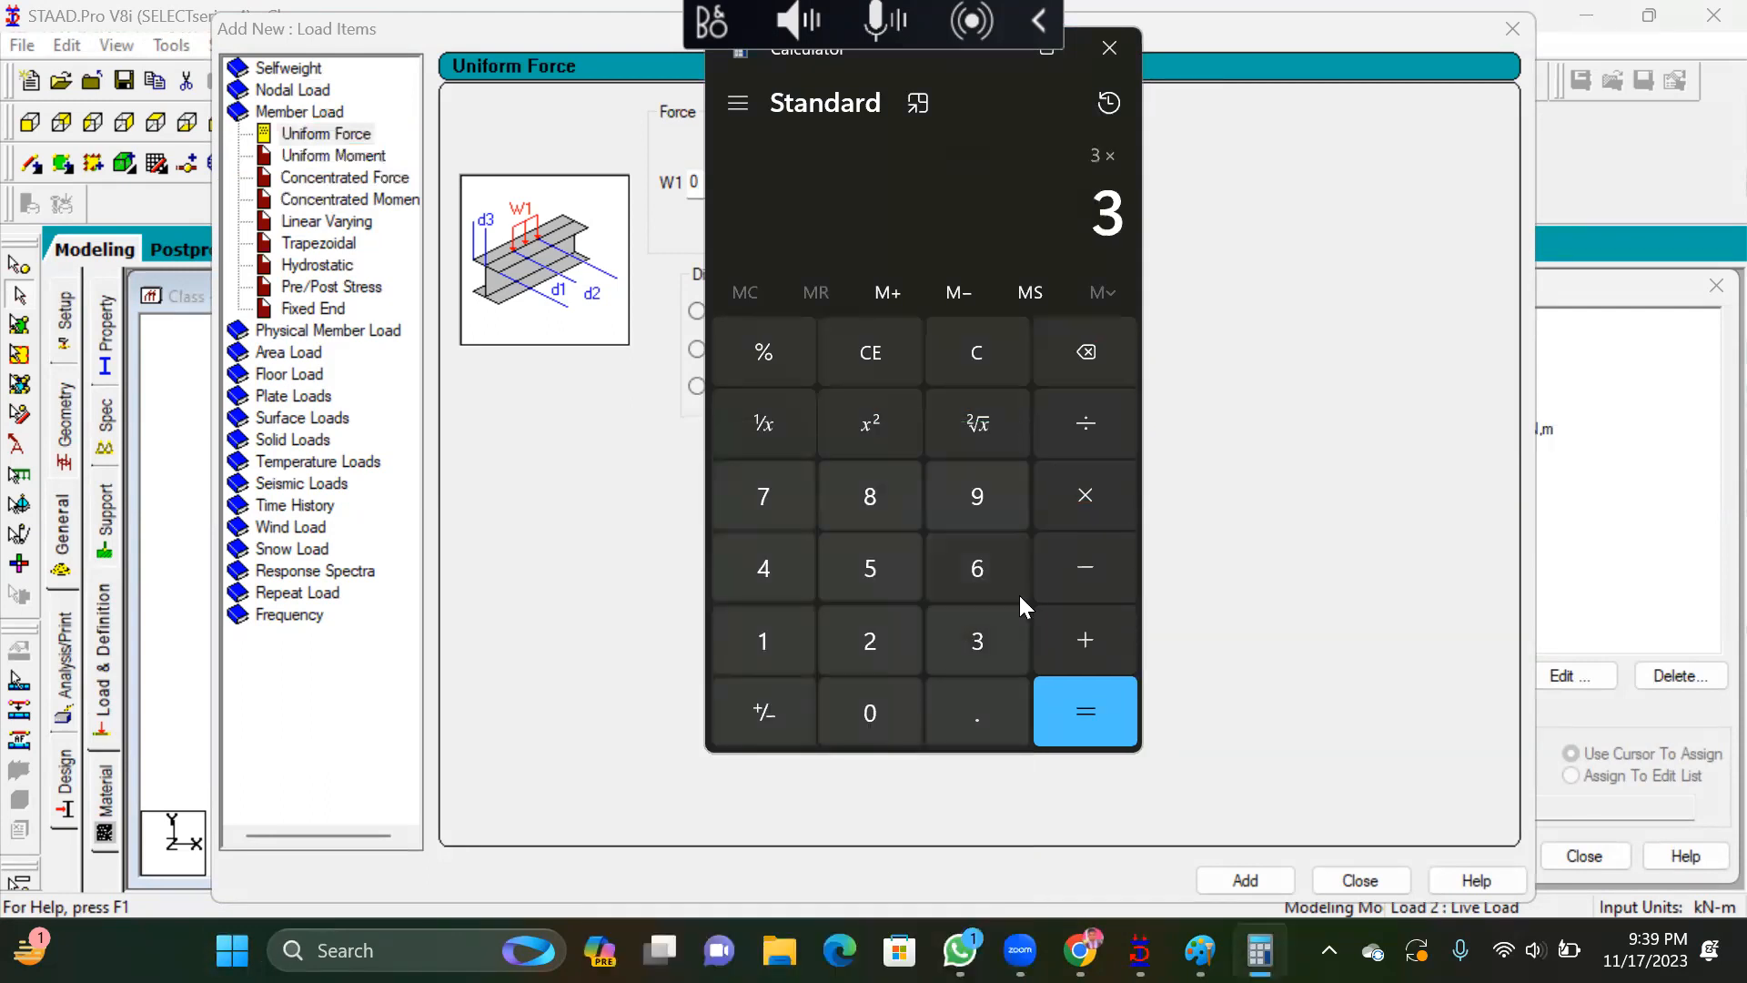
click(1078, 509)
click(1008, 613)
click(1086, 504)
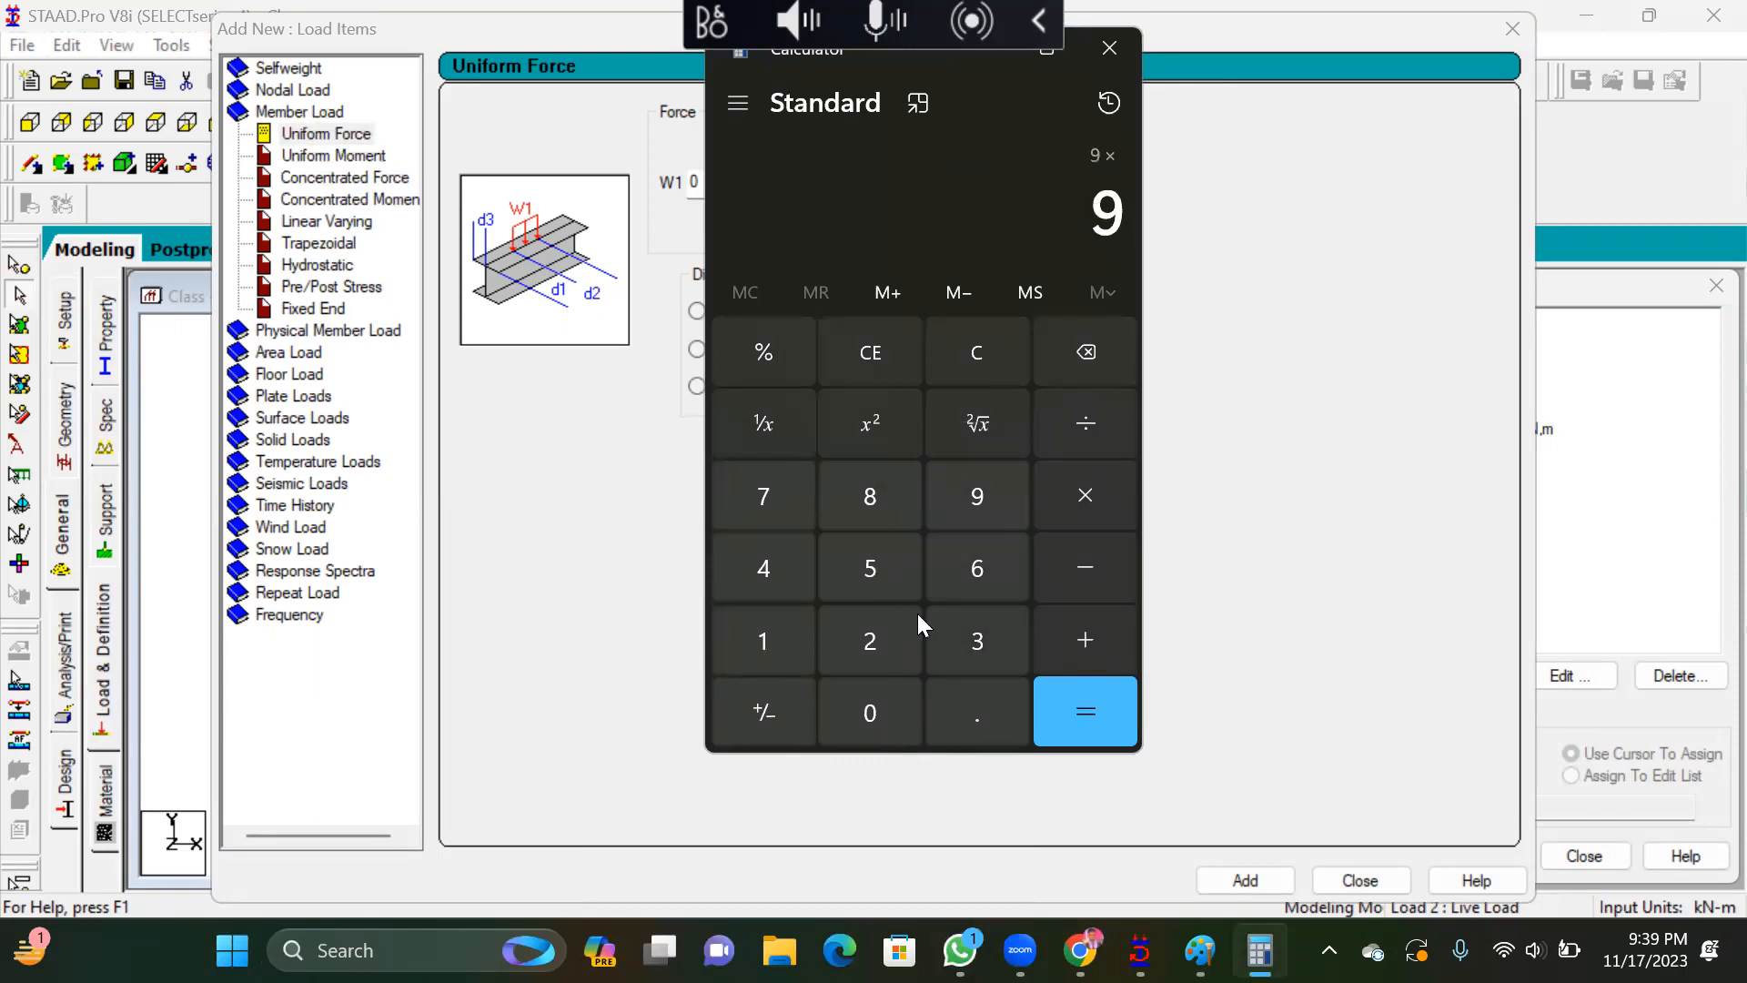
click(937, 694)
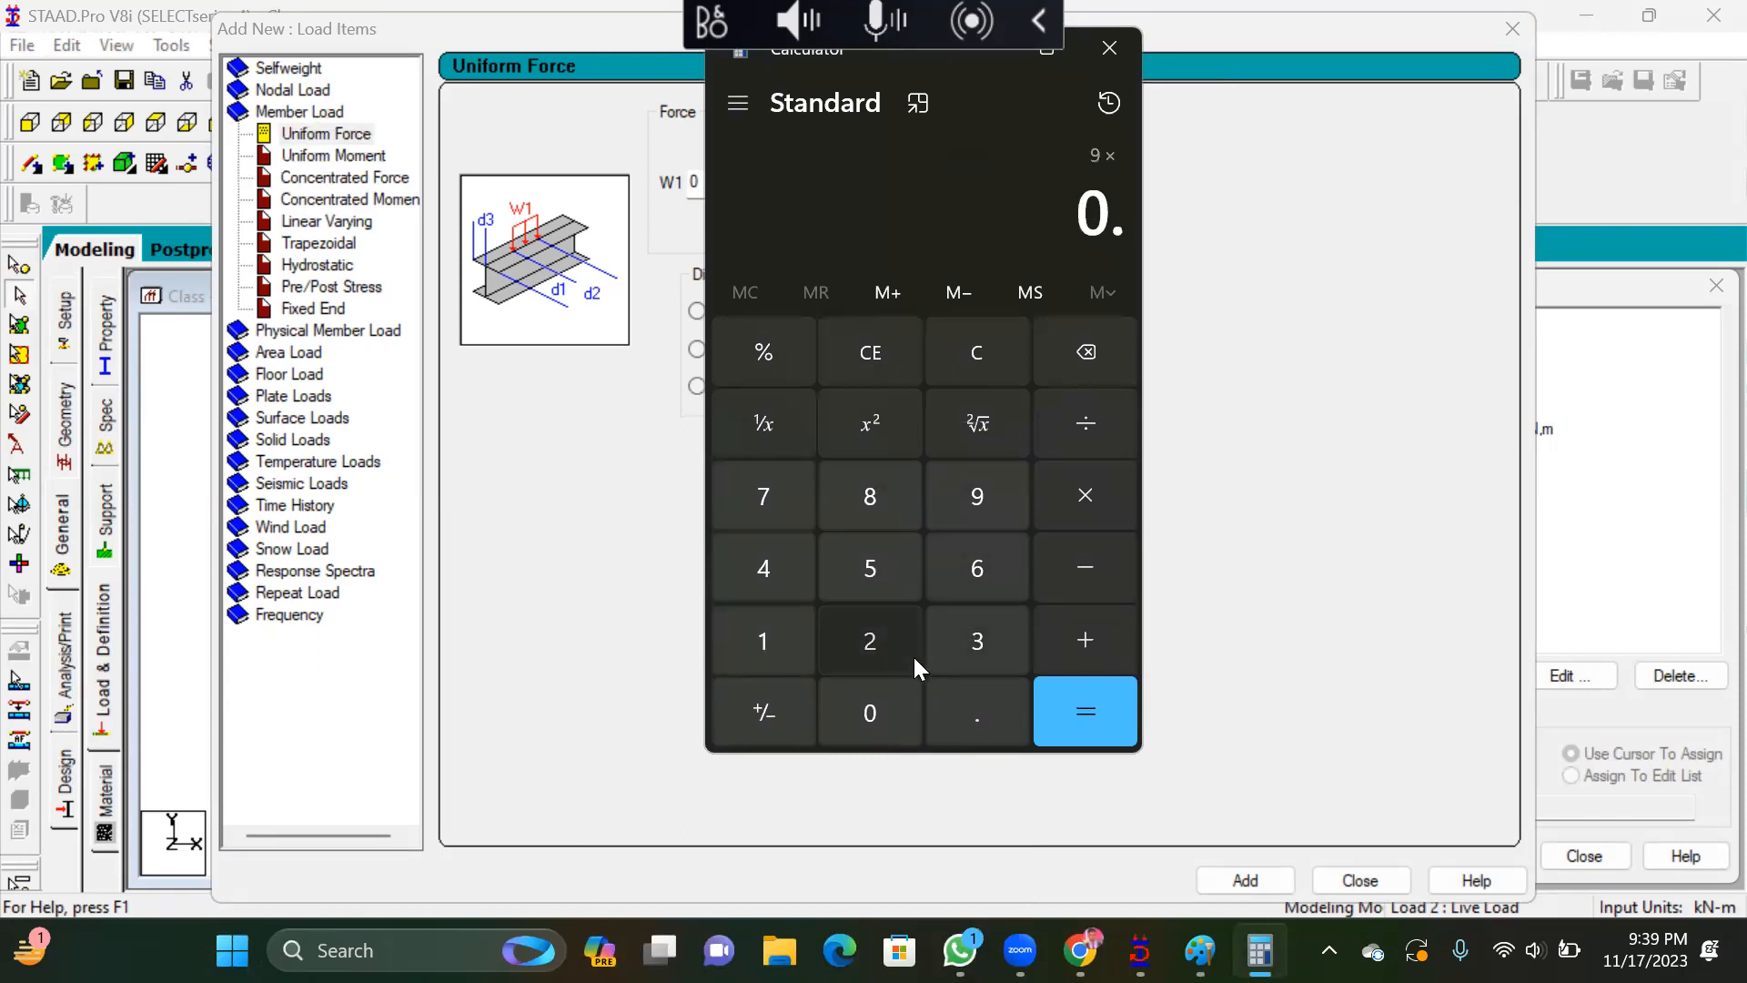
click(913, 653)
click(977, 648)
click(1088, 703)
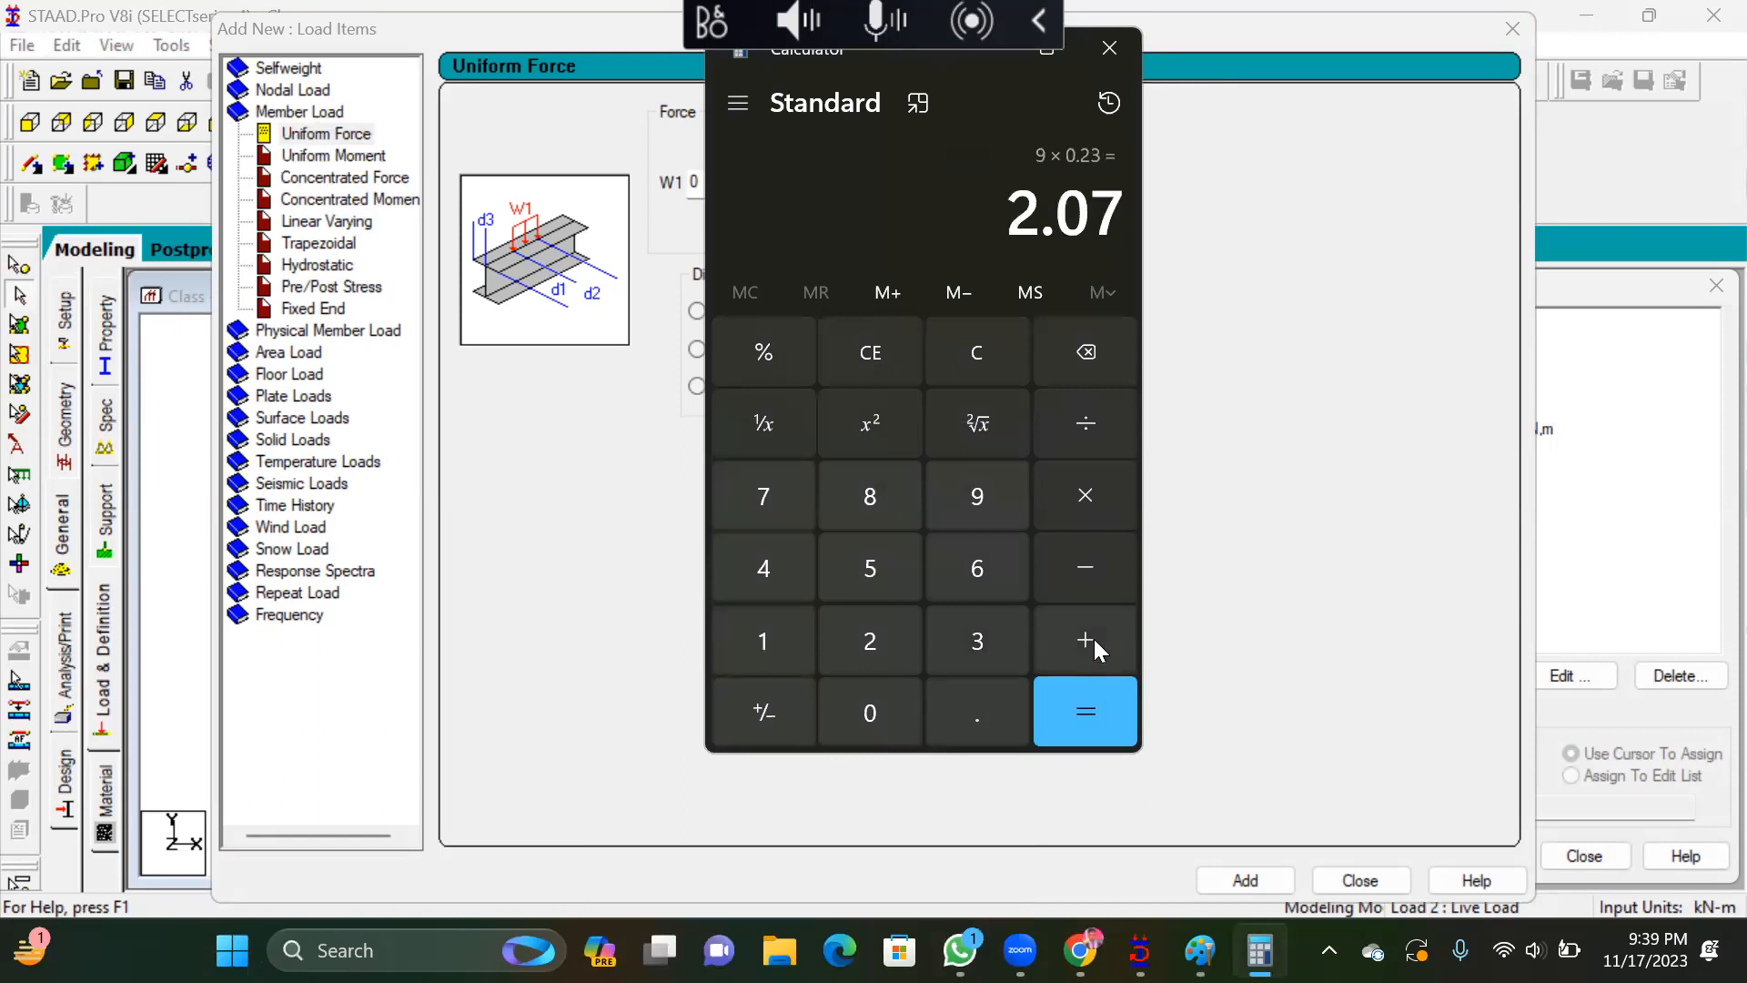
Multiply the wall volume by a unit weight of 18 to calculate the total wall load
click(1066, 506)
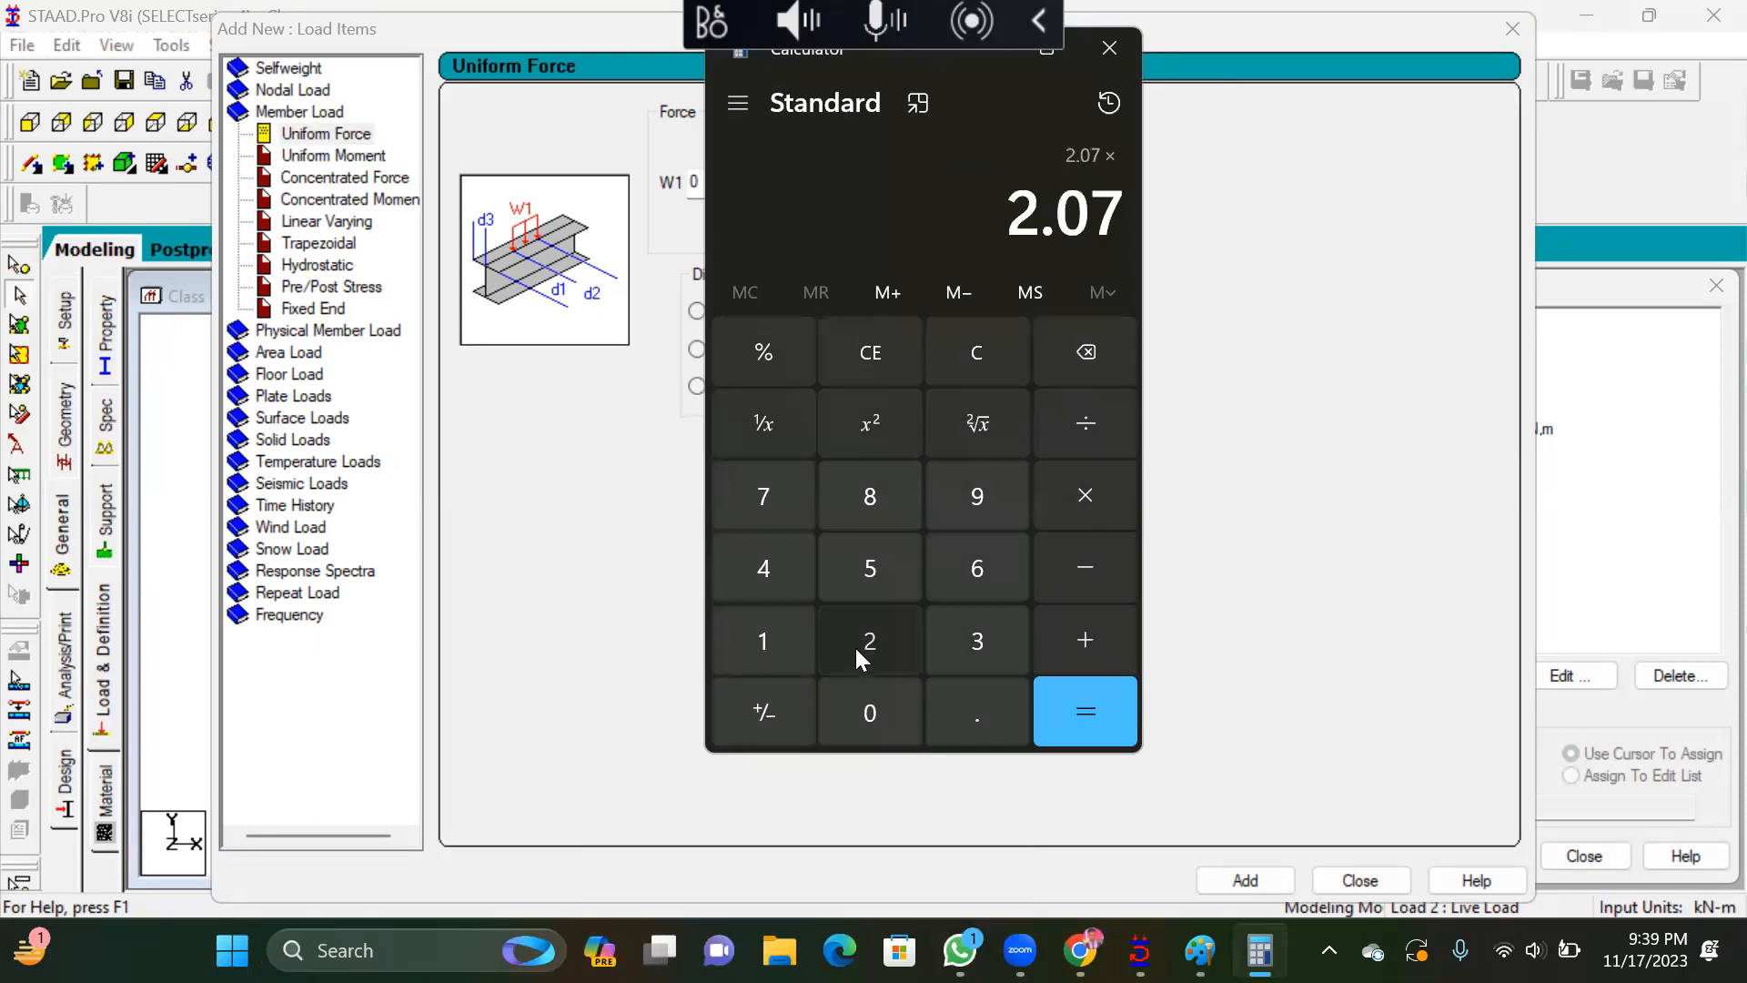
click(857, 648)
click(764, 633)
click(881, 493)
click(1103, 689)
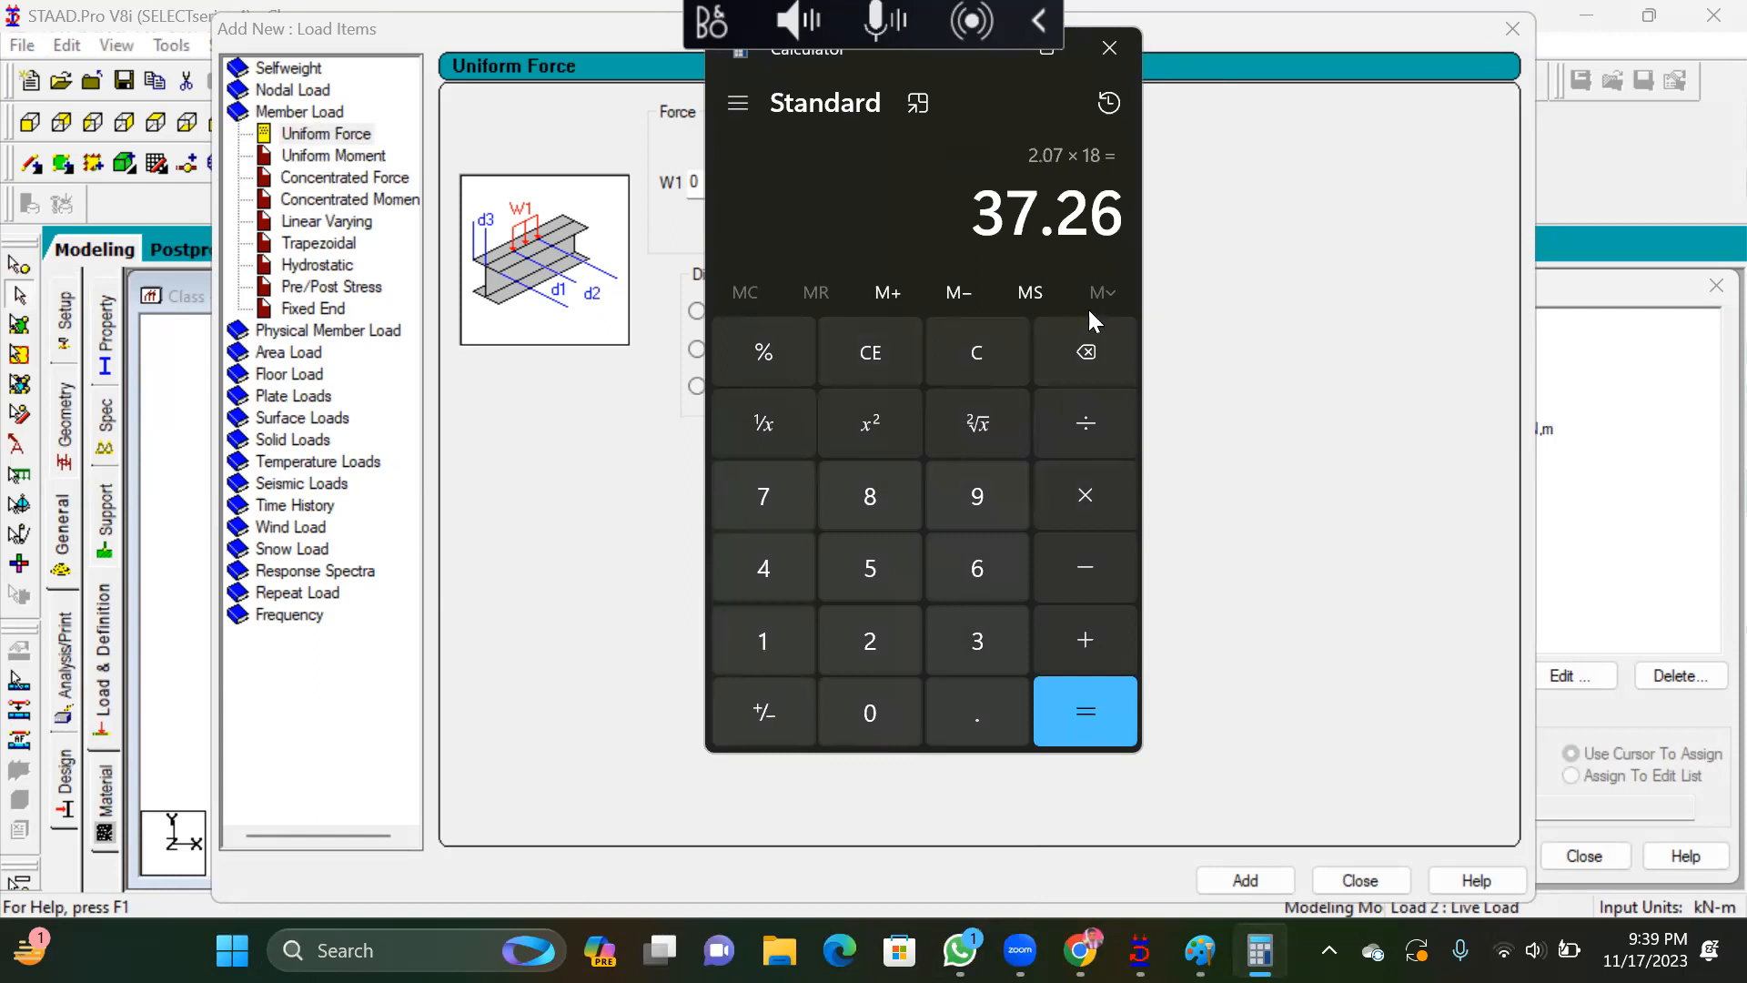
Divide the total wall load by the 3 m length to calculate the load per metre
drag(983, 215, 1150, 215)
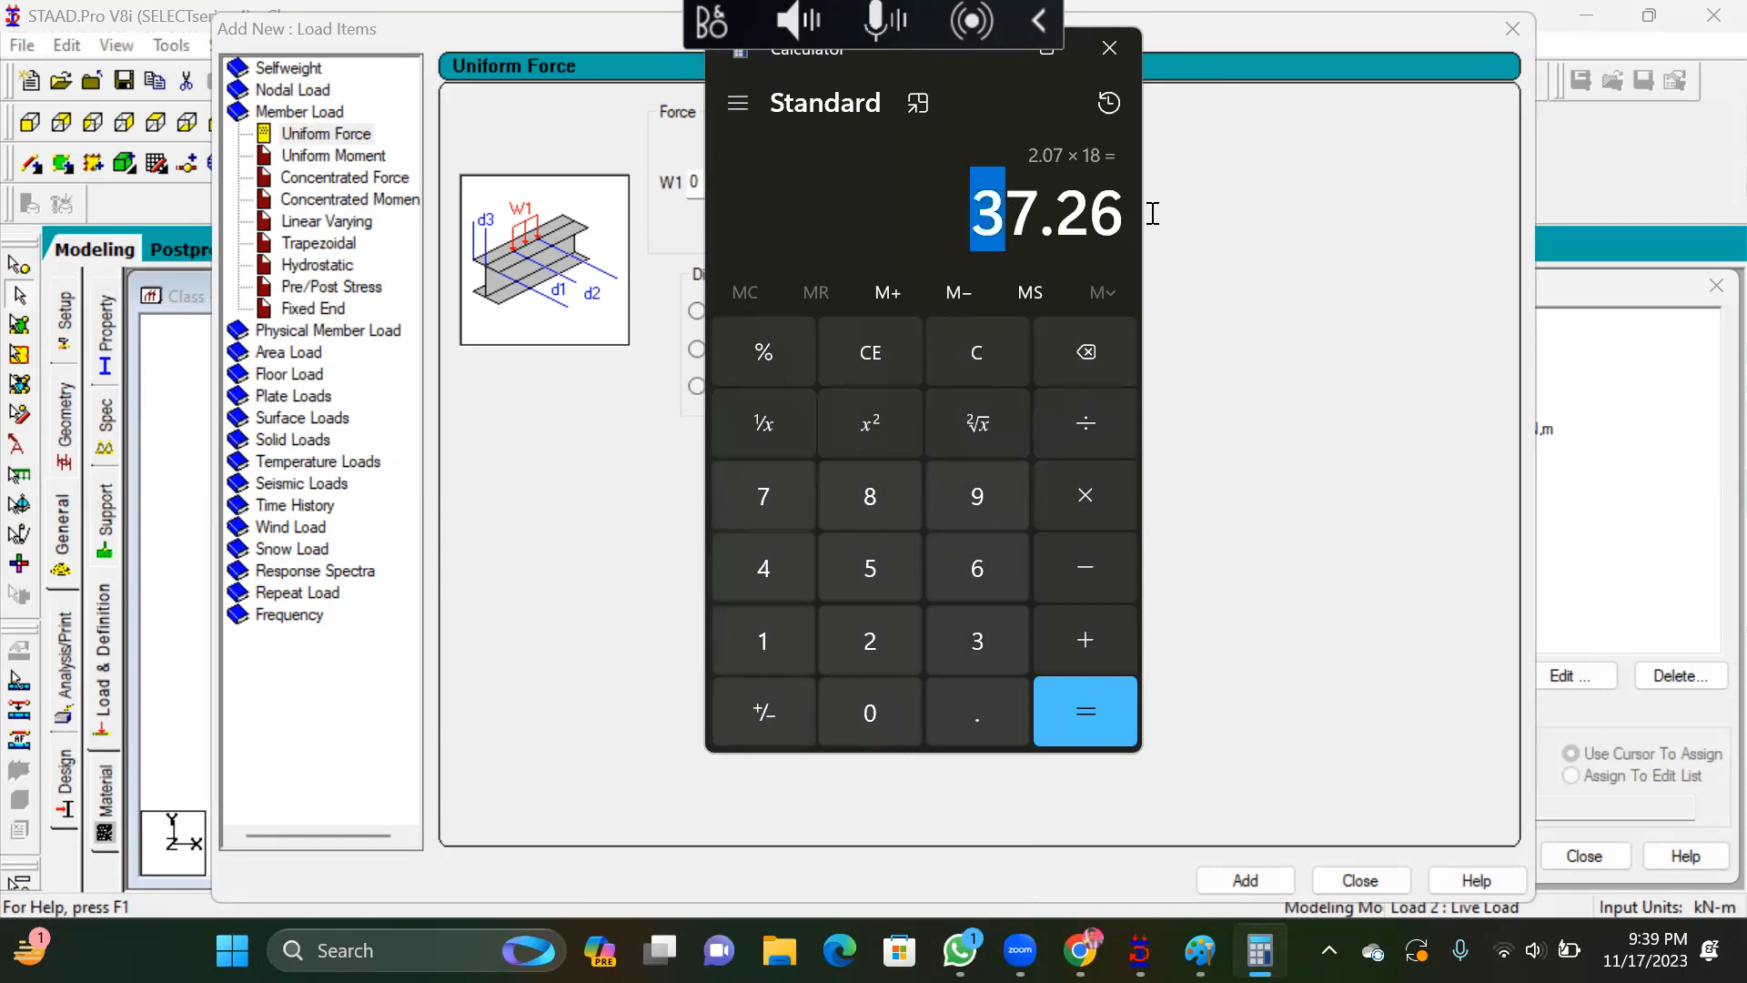
click(1117, 433)
click(979, 648)
click(1109, 729)
drag(985, 208, 1143, 219)
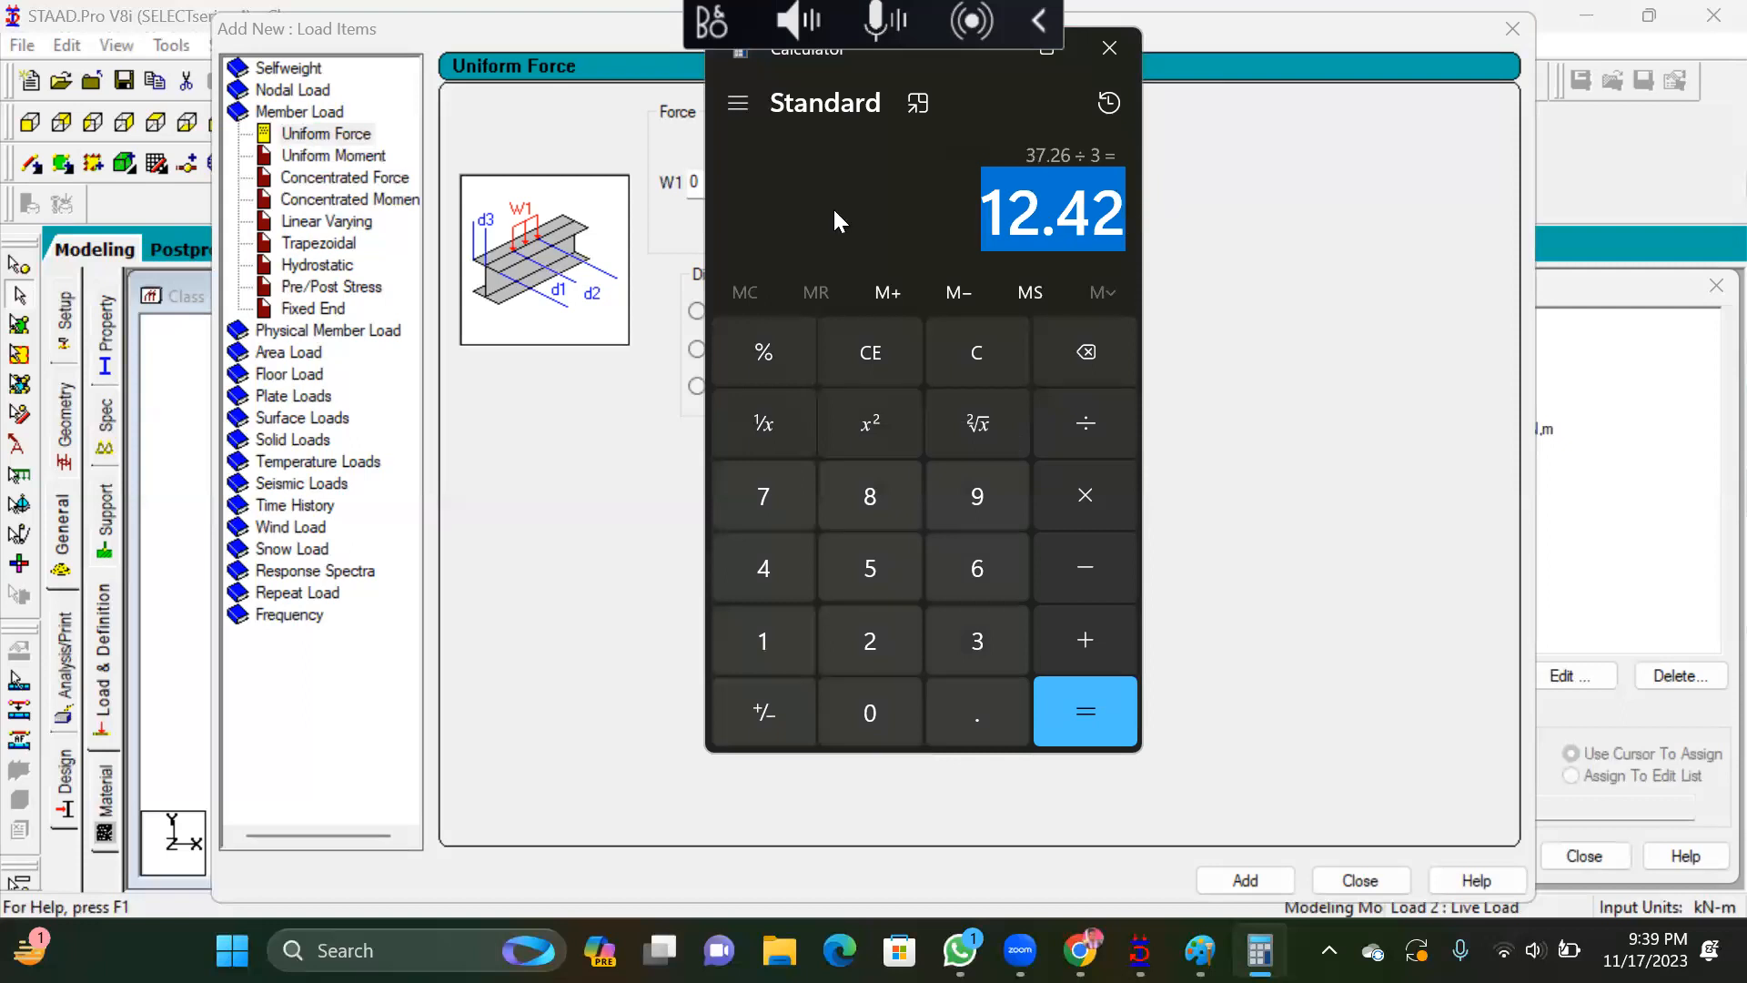
Close Calculator and set the uniform force W1 to -12.72 kN/m
click(859, 123)
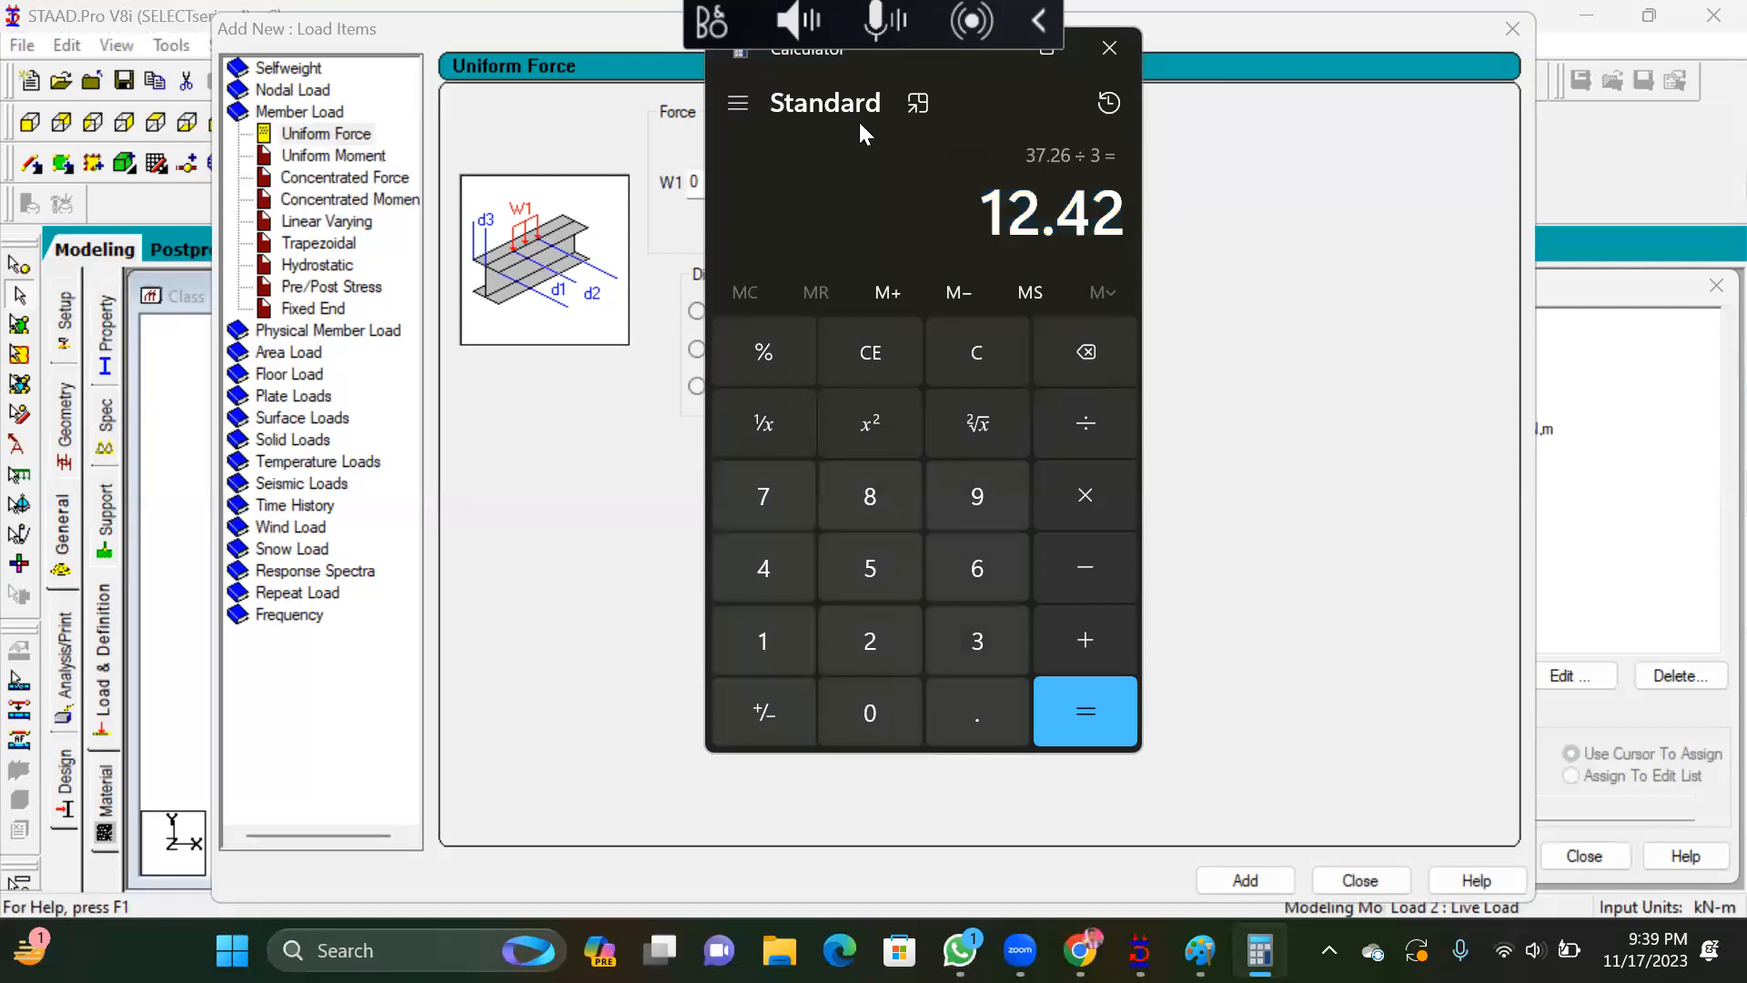
drag(761, 60, 693, 428)
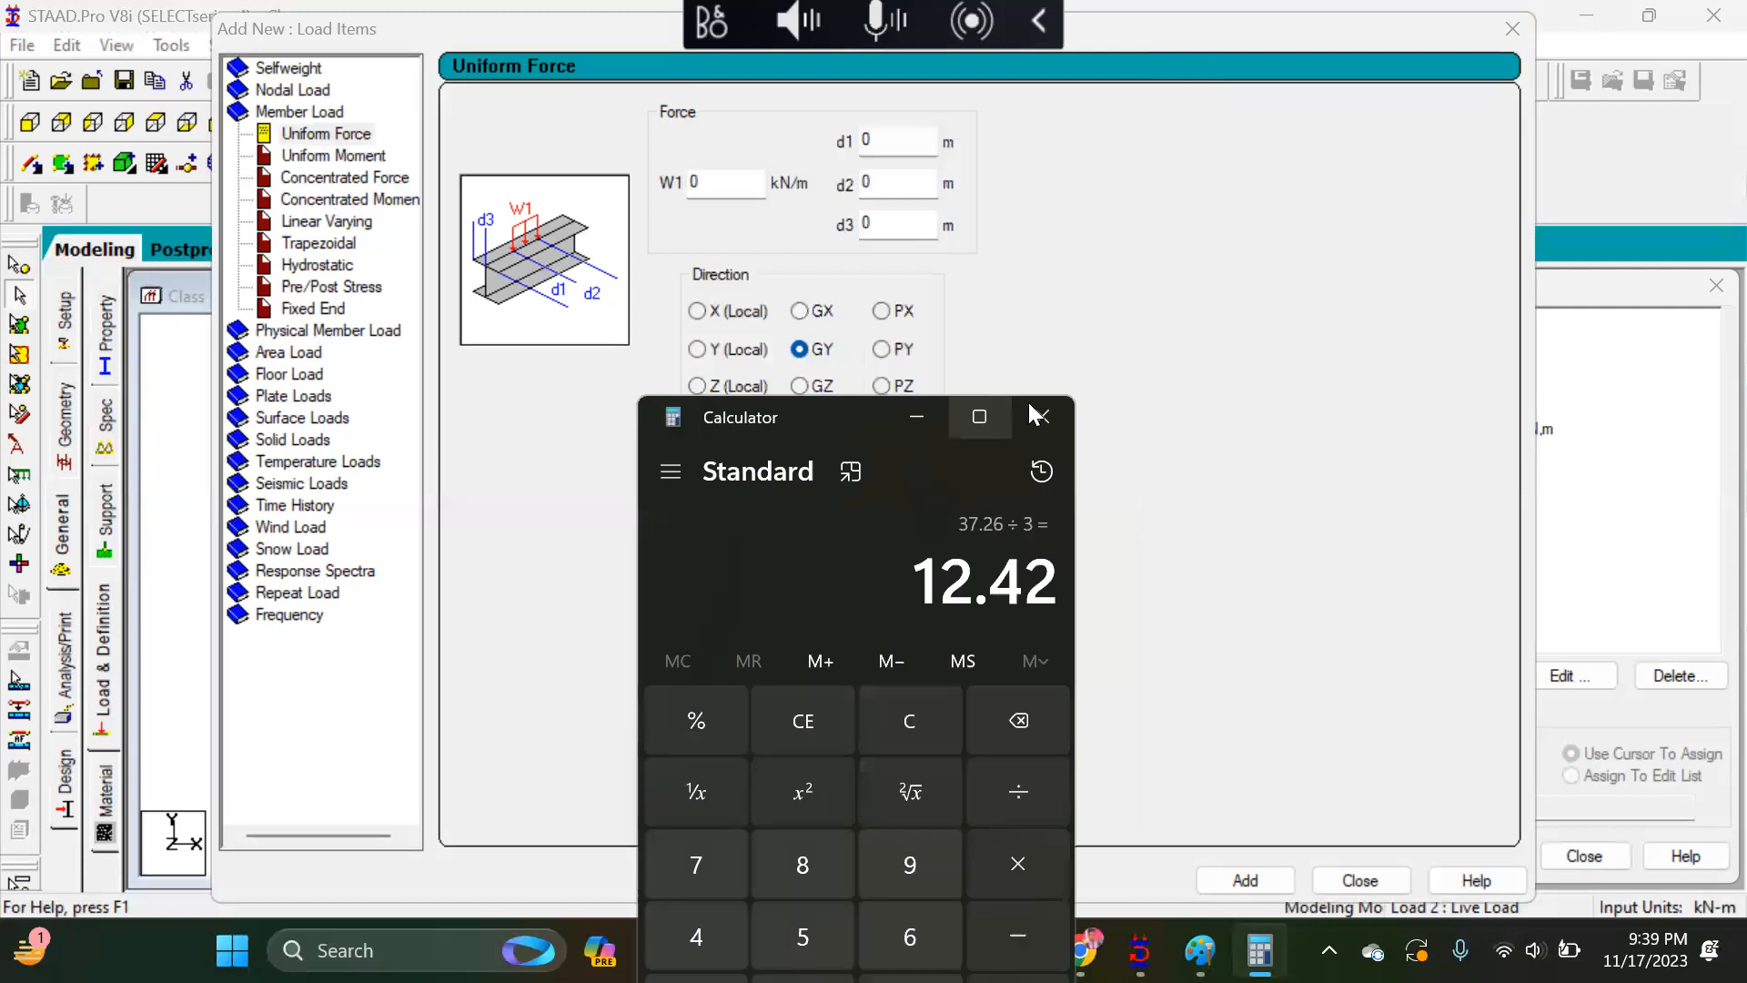
click(1038, 416)
double_click(748, 181)
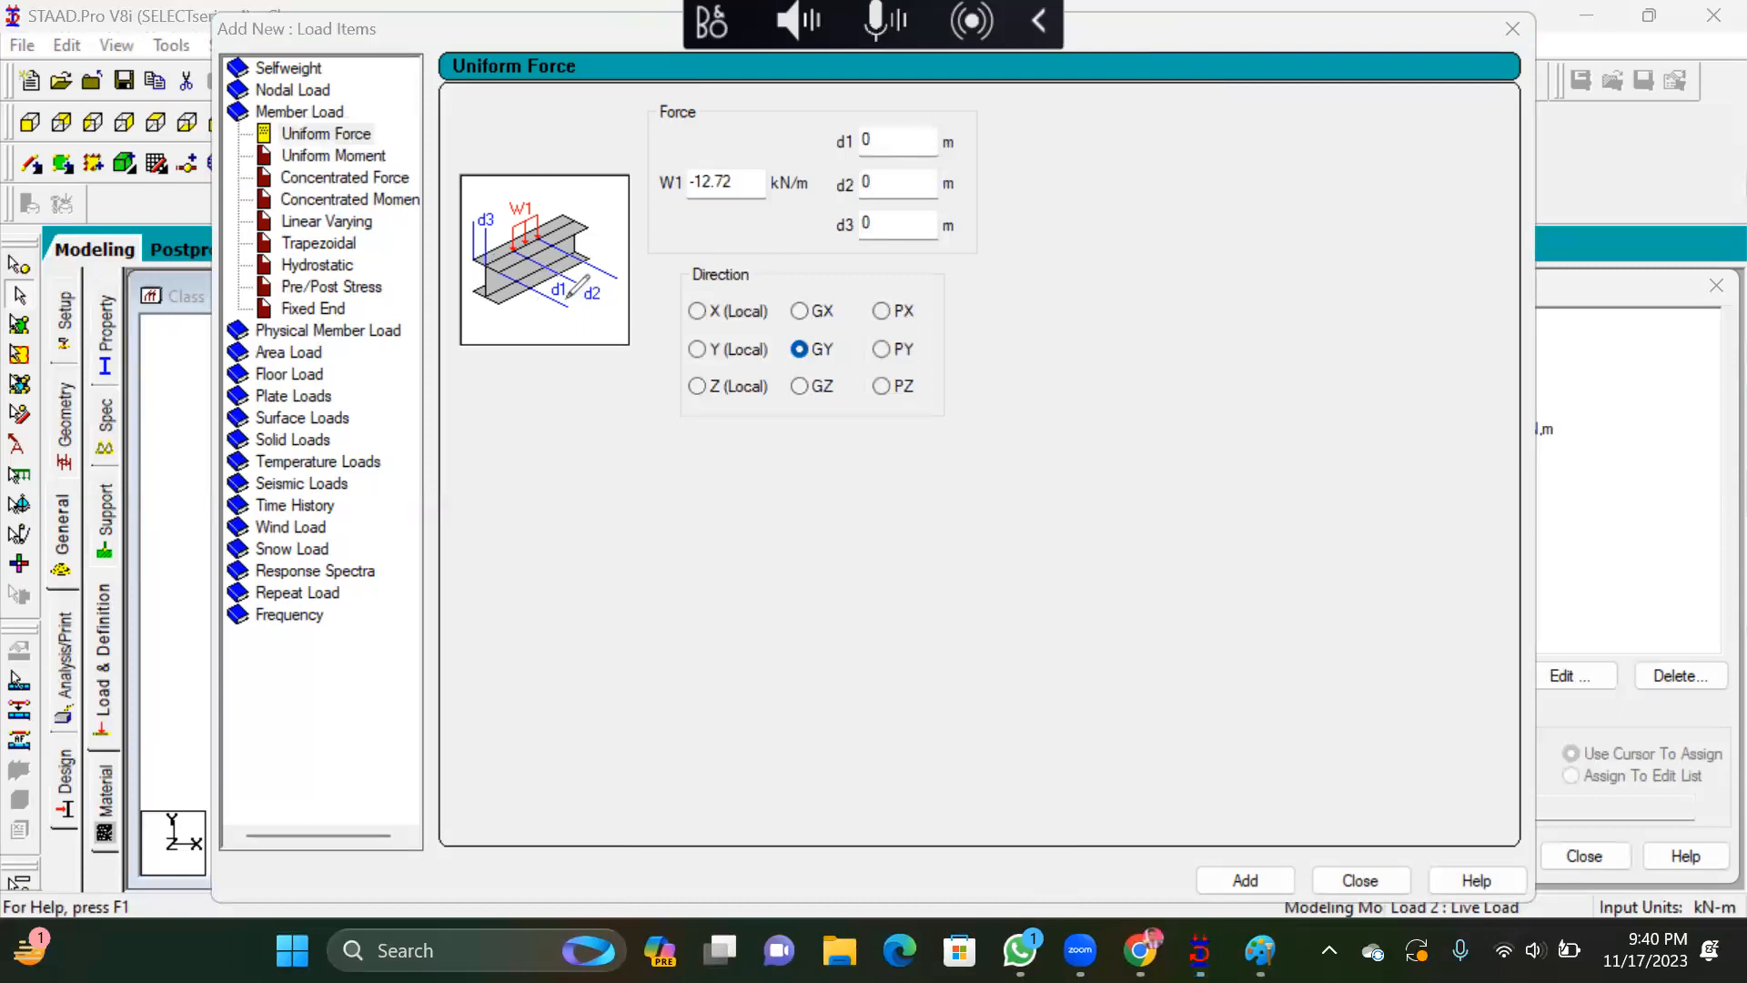
mouse_move(564, 308)
mouse_down()
mouse_move(605, 280)
mouse_move(619, 291)
mouse_move(568, 316)
mouse_up()
drag(748, 537, 742, 655)
mouse_move(748, 544)
mouse_down()
mouse_move(1195, 531)
mouse_move(1239, 553)
mouse_move(1240, 735)
mouse_up()
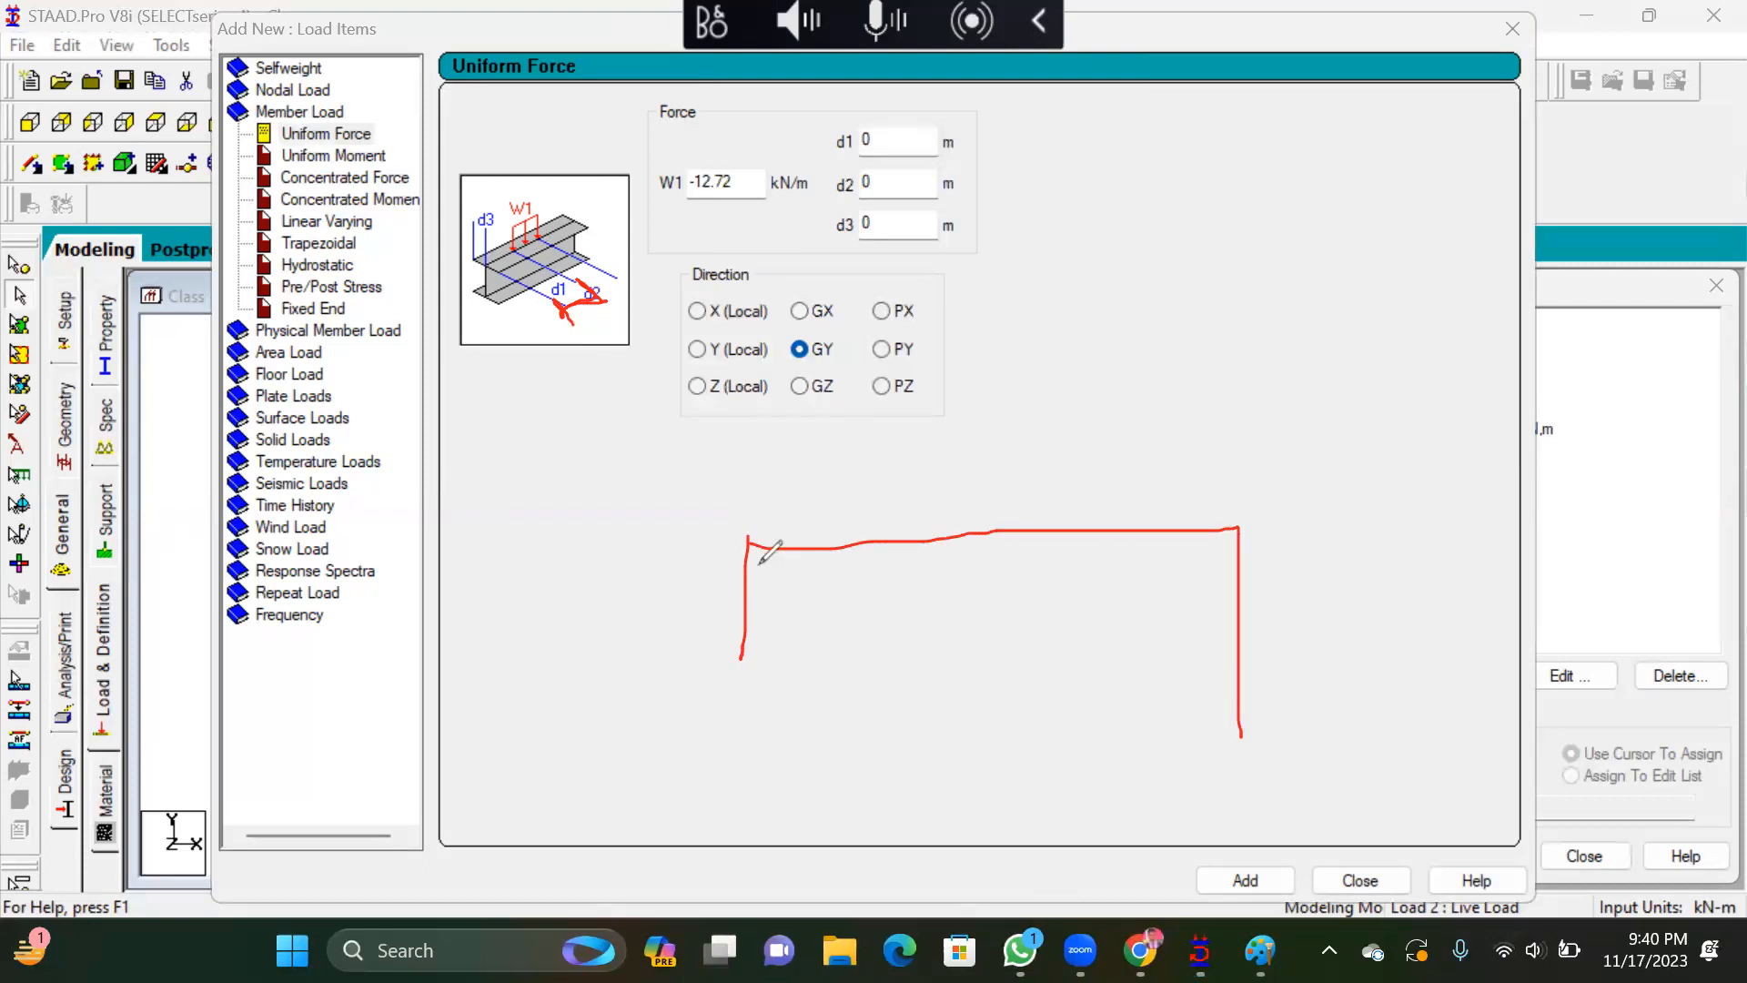
mouse_move(901, 543)
mouse_down()
mouse_move(1097, 498)
mouse_move(1120, 524)
mouse_move(1199, 506)
mouse_up()
drag(609, 494, 643, 493)
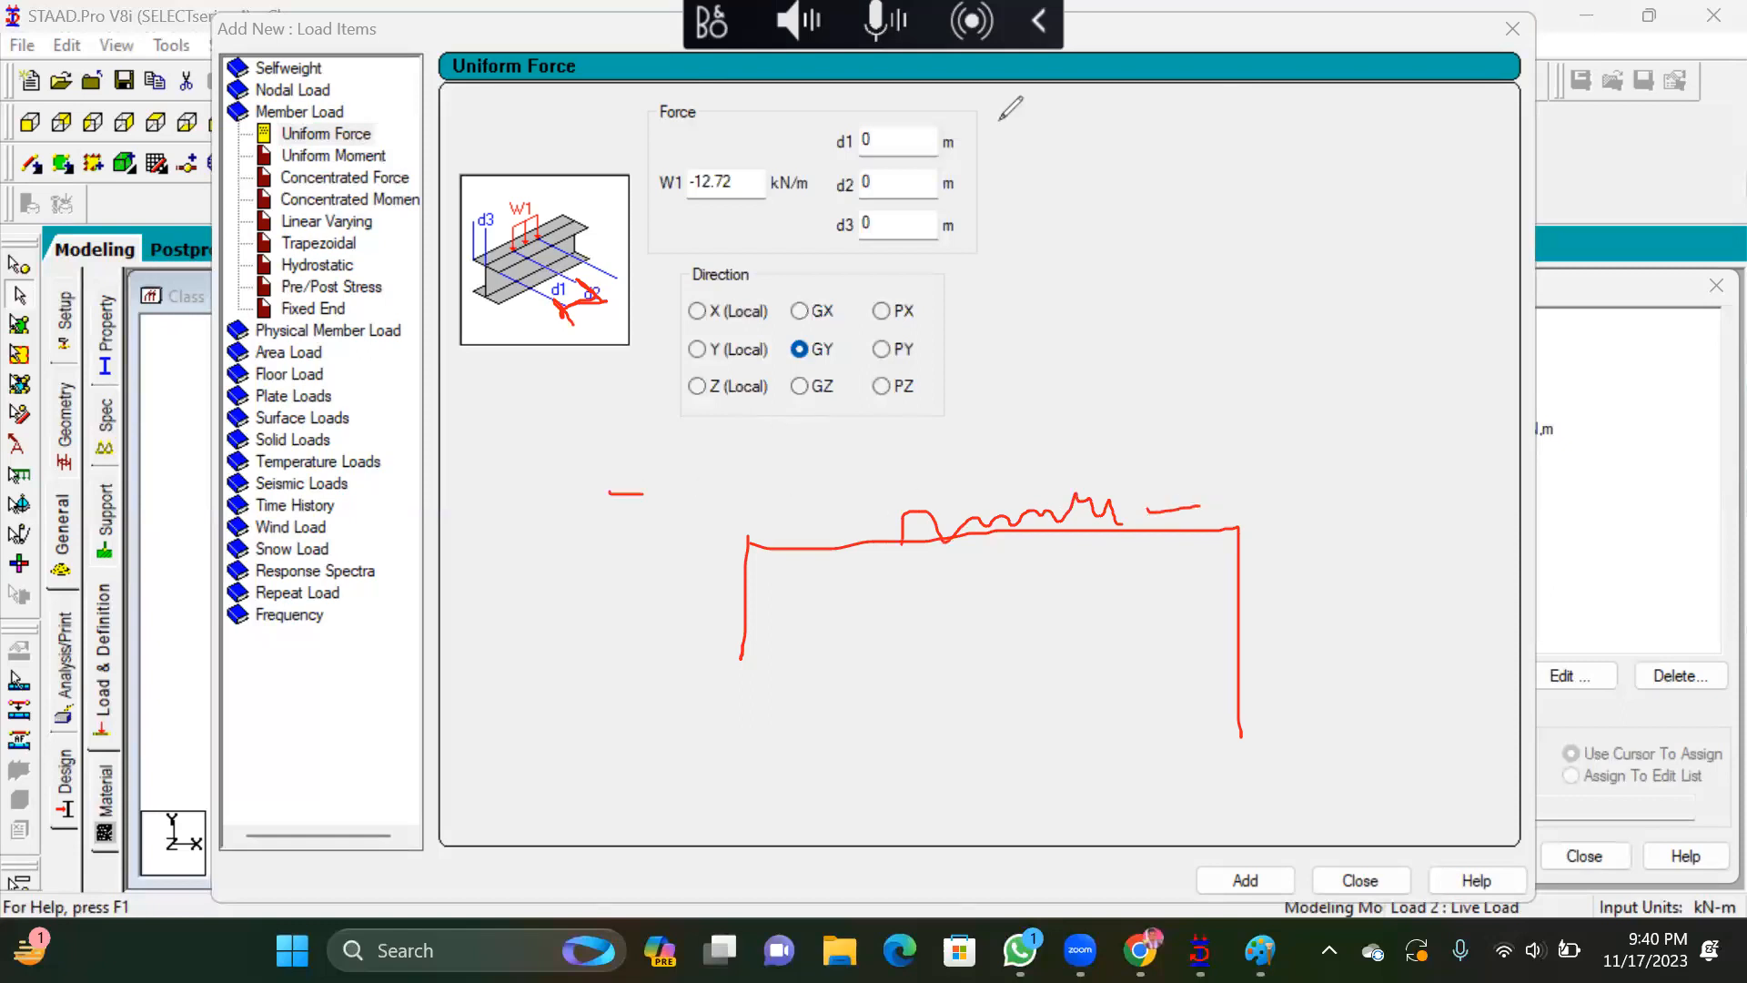
mouse_move(899, 128)
mouse_down()
mouse_move(821, 120)
mouse_move(912, 137)
mouse_up()
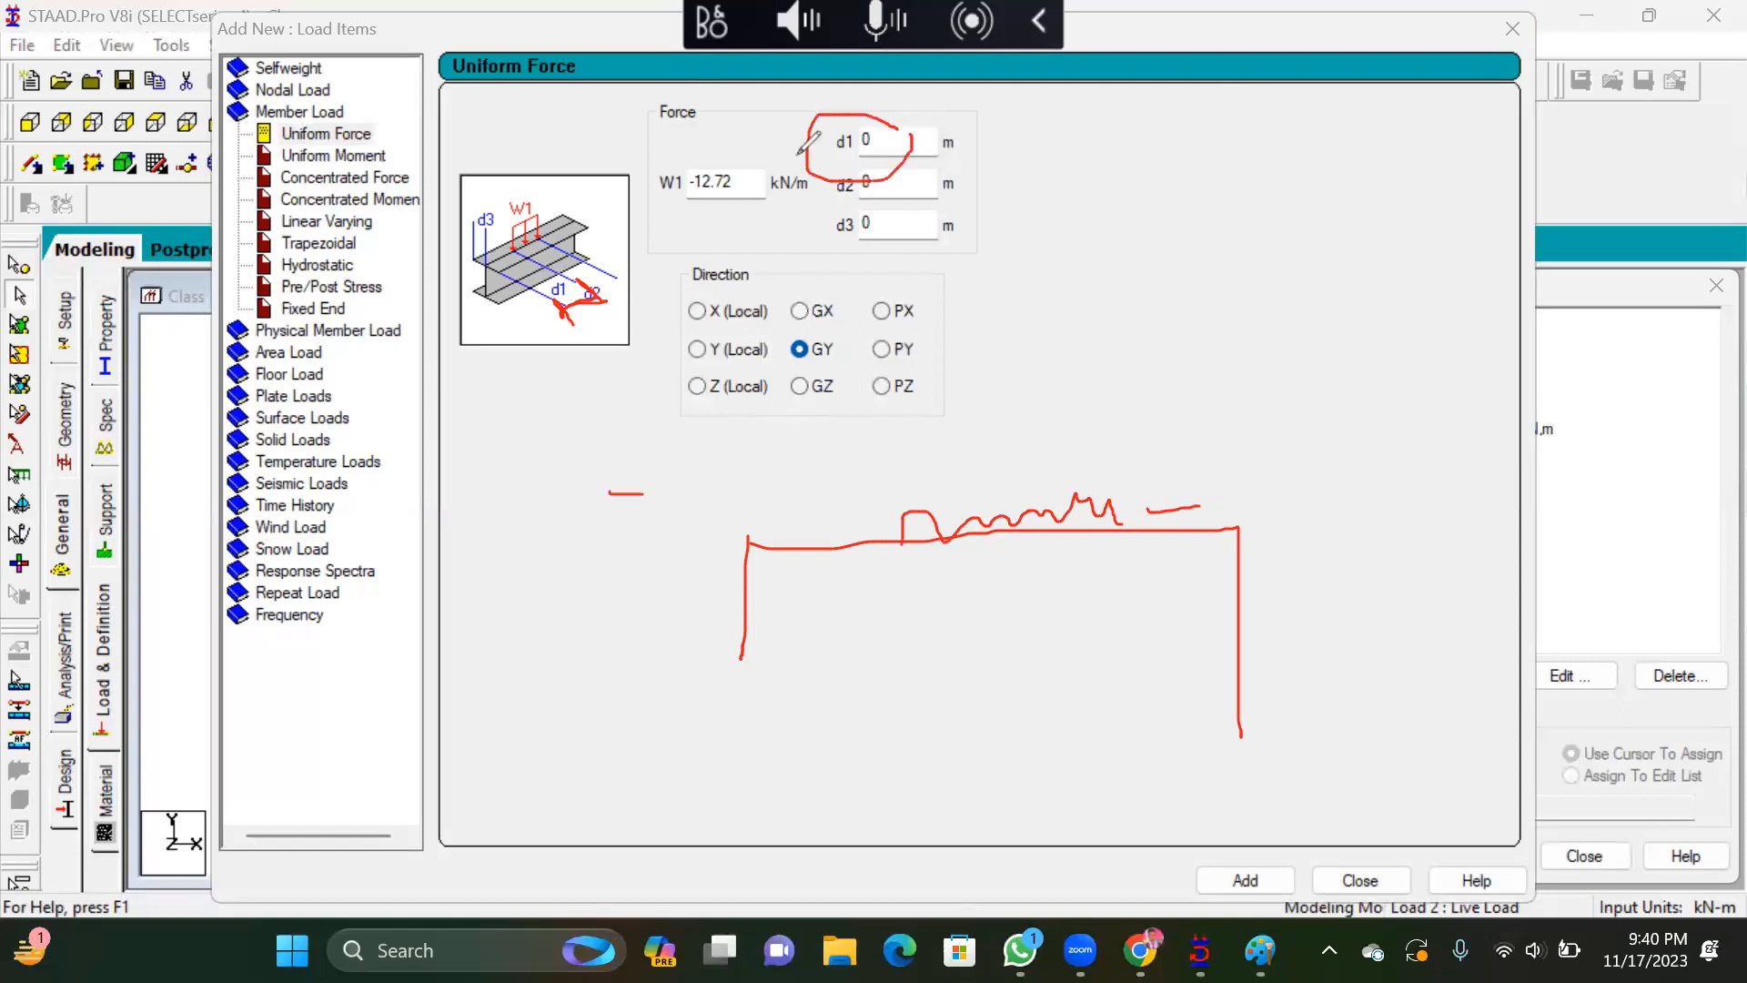
mouse_move(752, 588)
mouse_down()
mouse_move(869, 535)
mouse_move(888, 533)
mouse_move(881, 549)
mouse_up()
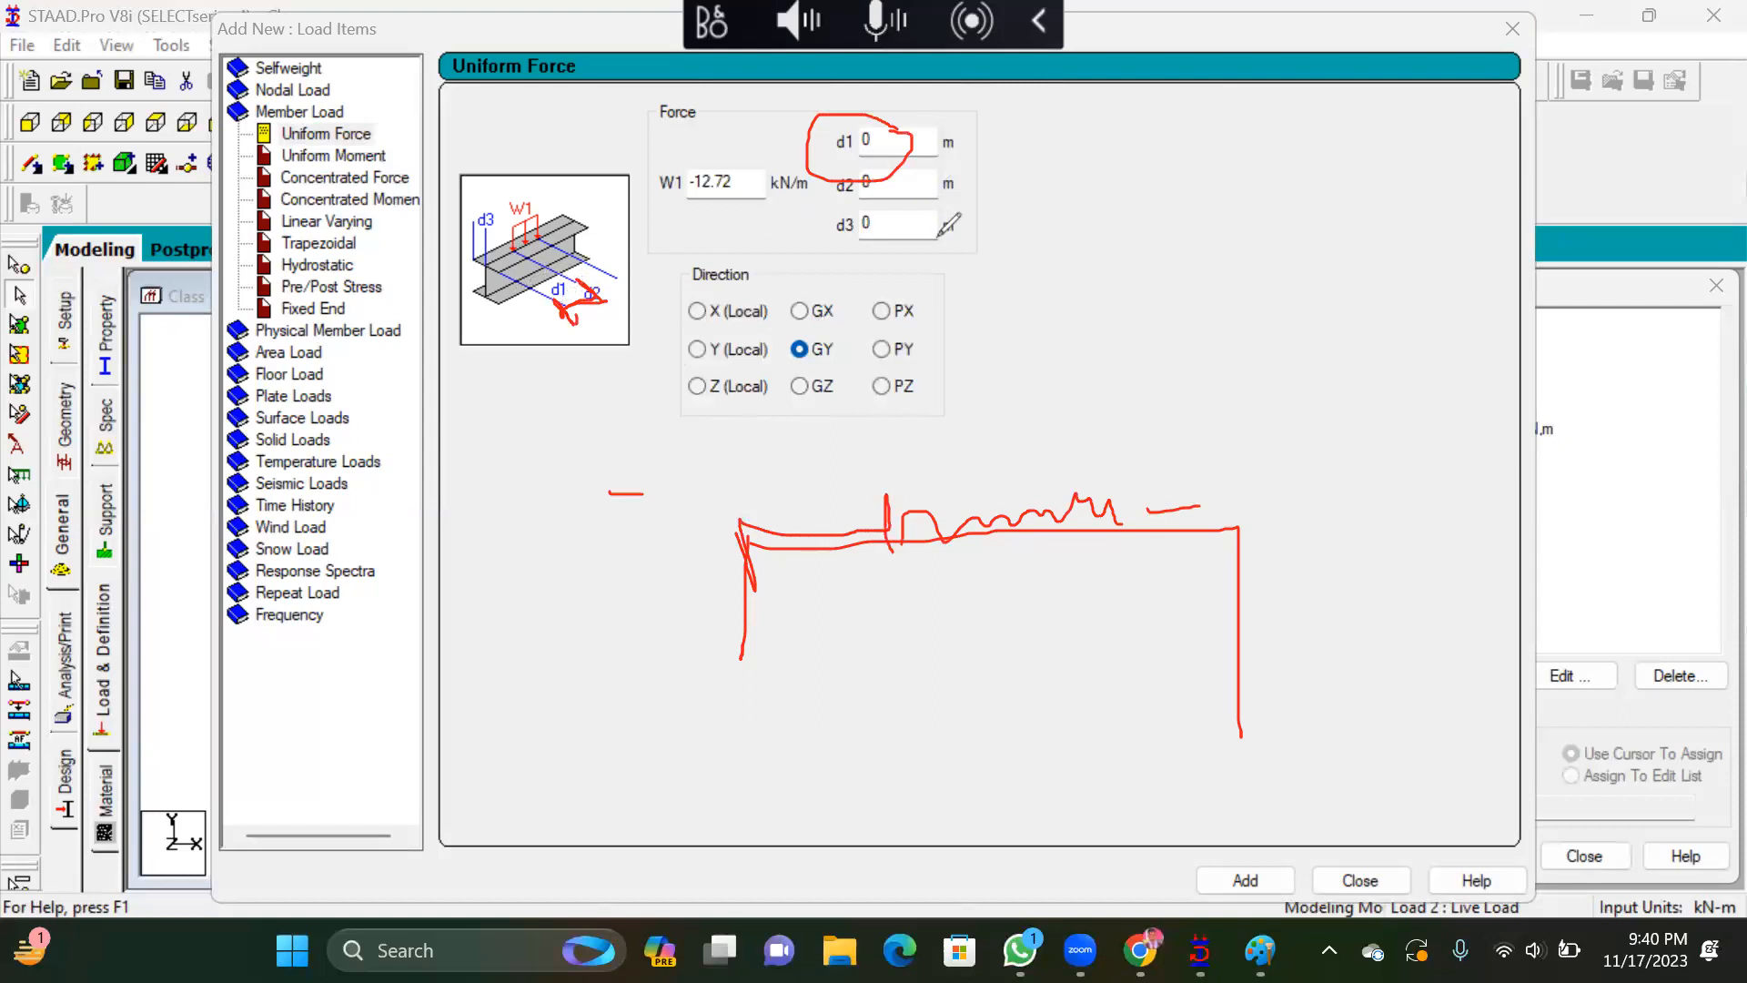
mouse_move(930, 173)
mouse_down()
mouse_move(823, 168)
mouse_move(970, 208)
mouse_move(803, 159)
mouse_up()
mouse_move(1034, 214)
mouse_down()
mouse_move(847, 205)
mouse_move(846, 243)
mouse_move(1000, 196)
mouse_up()
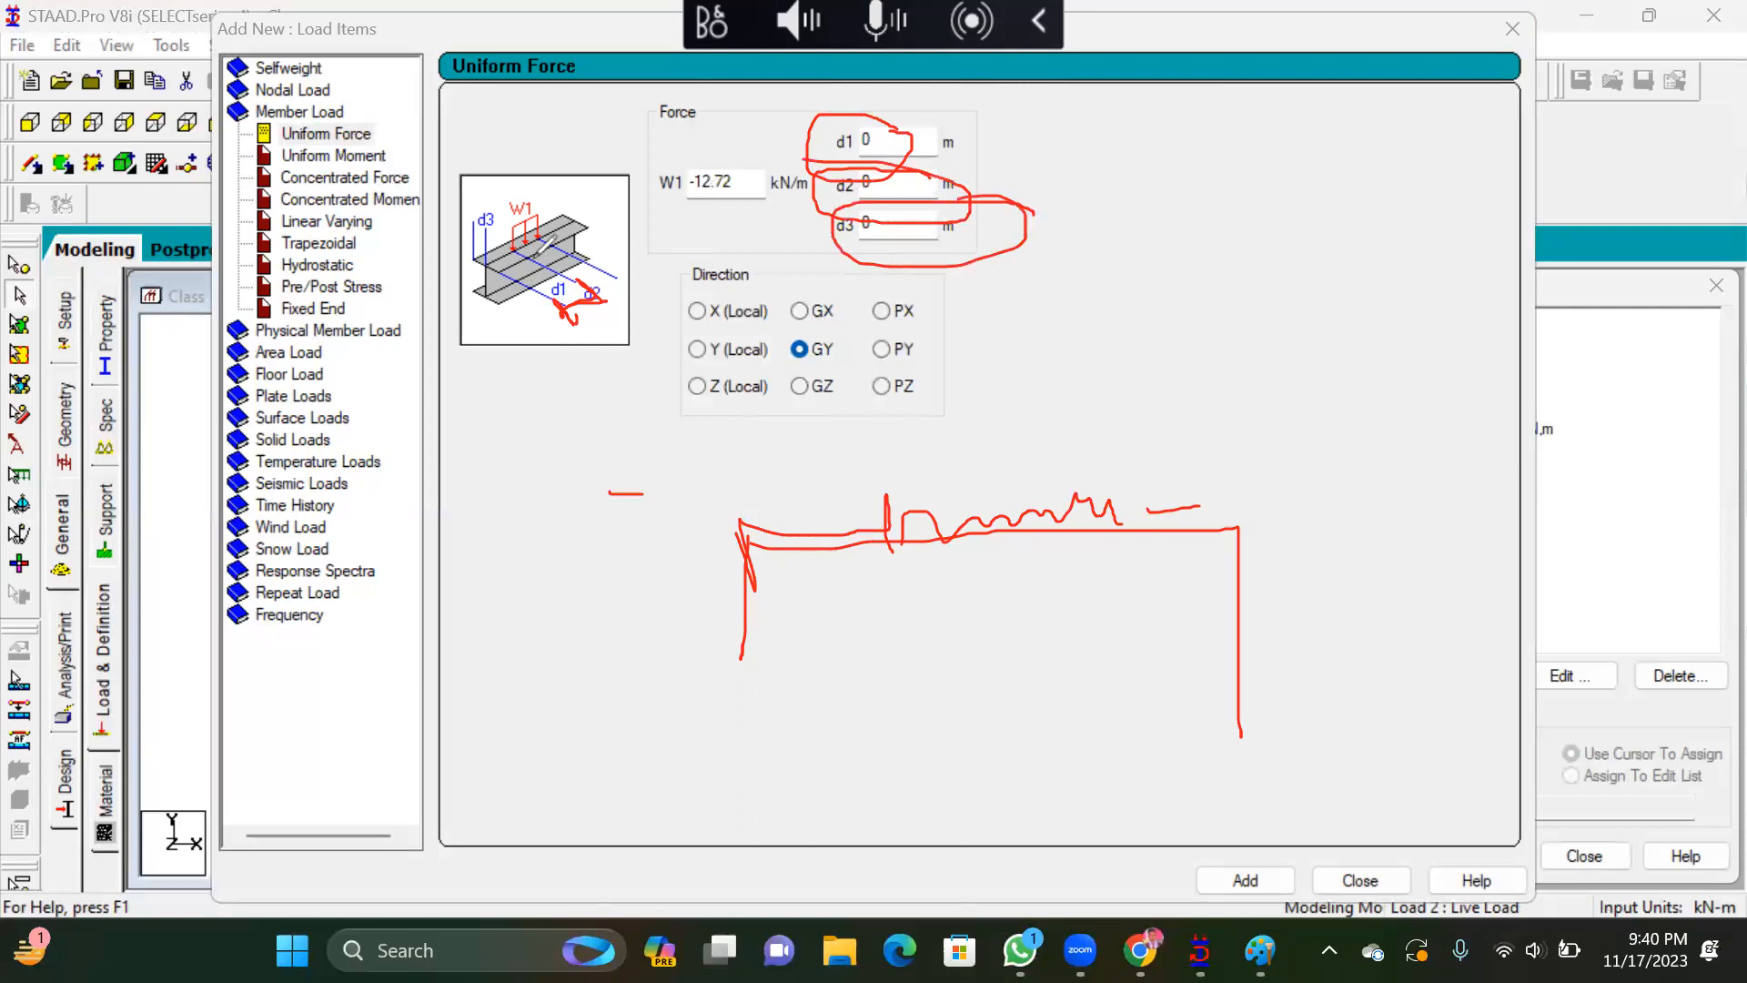
mouse_move(520, 254)
mouse_down()
mouse_move(475, 257)
mouse_move(457, 235)
mouse_up()
click(392, 458)
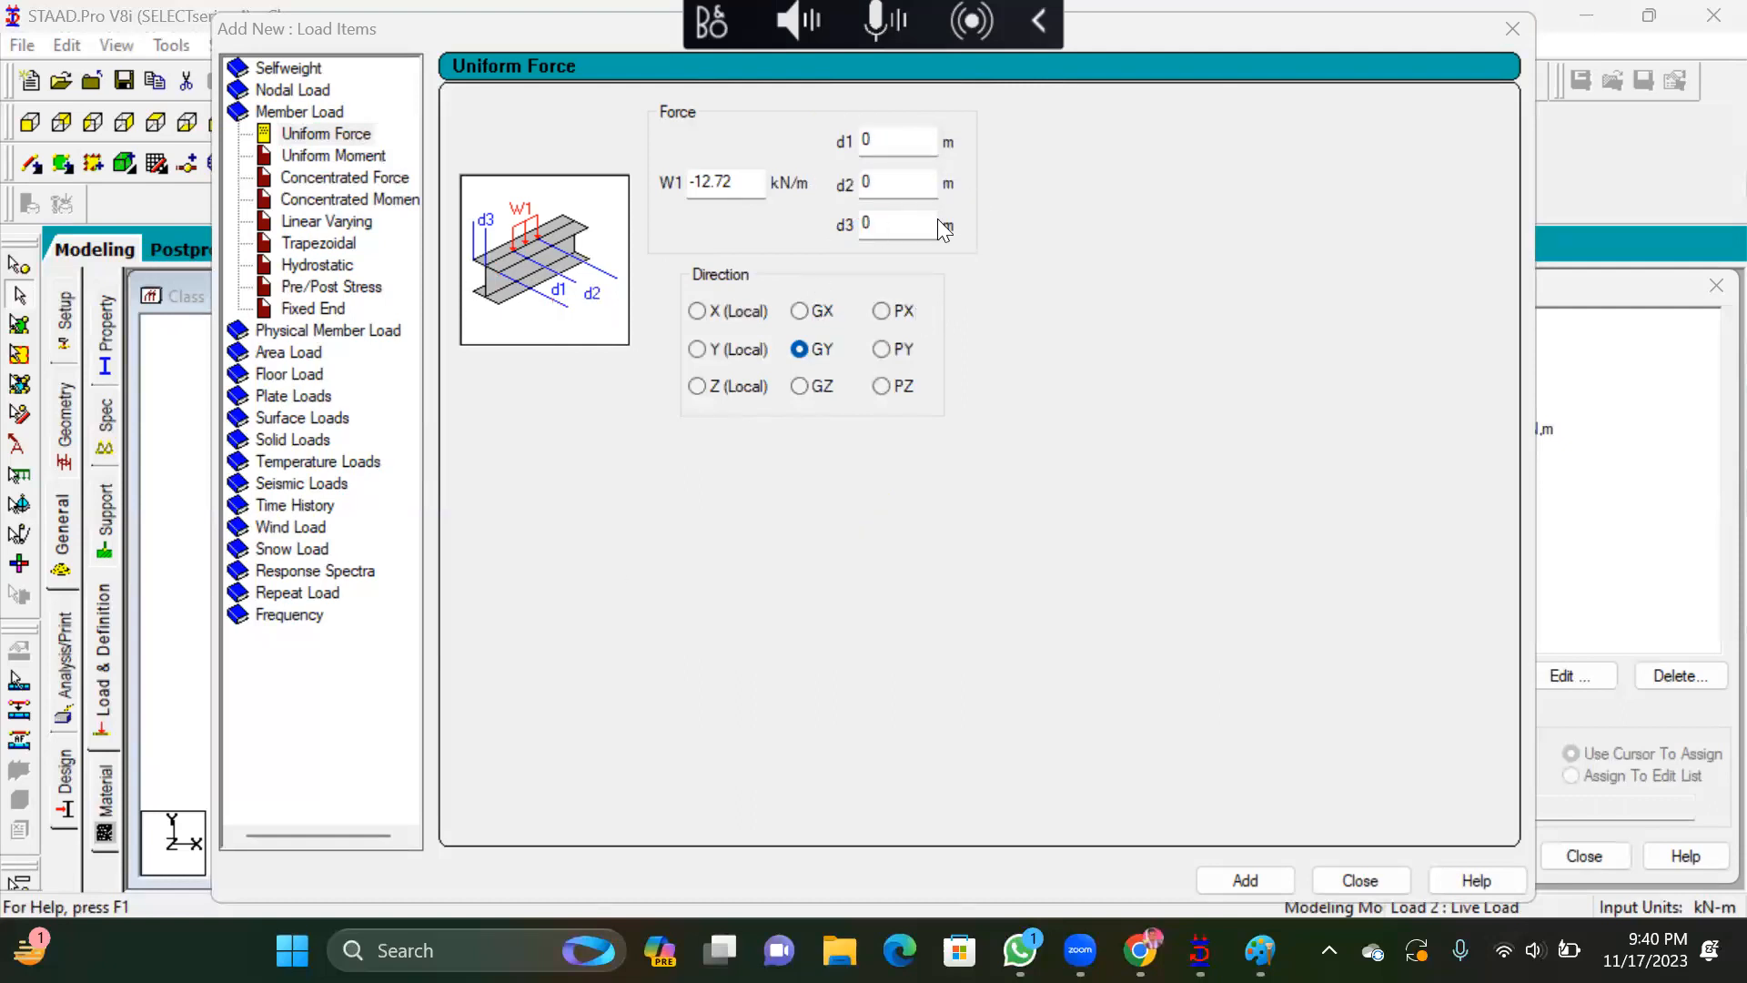
mouse_move(852, 252)
mouse_down()
mouse_move(771, 327)
mouse_move(846, 438)
mouse_move(866, 338)
mouse_move(846, 261)
mouse_move(834, 270)
mouse_up()
mouse_move(717, 266)
mouse_down()
mouse_move(648, 314)
mouse_move(732, 382)
mouse_move(714, 267)
mouse_up()
mouse_move(1001, 270)
mouse_down()
mouse_move(887, 350)
mouse_move(937, 249)
mouse_up()
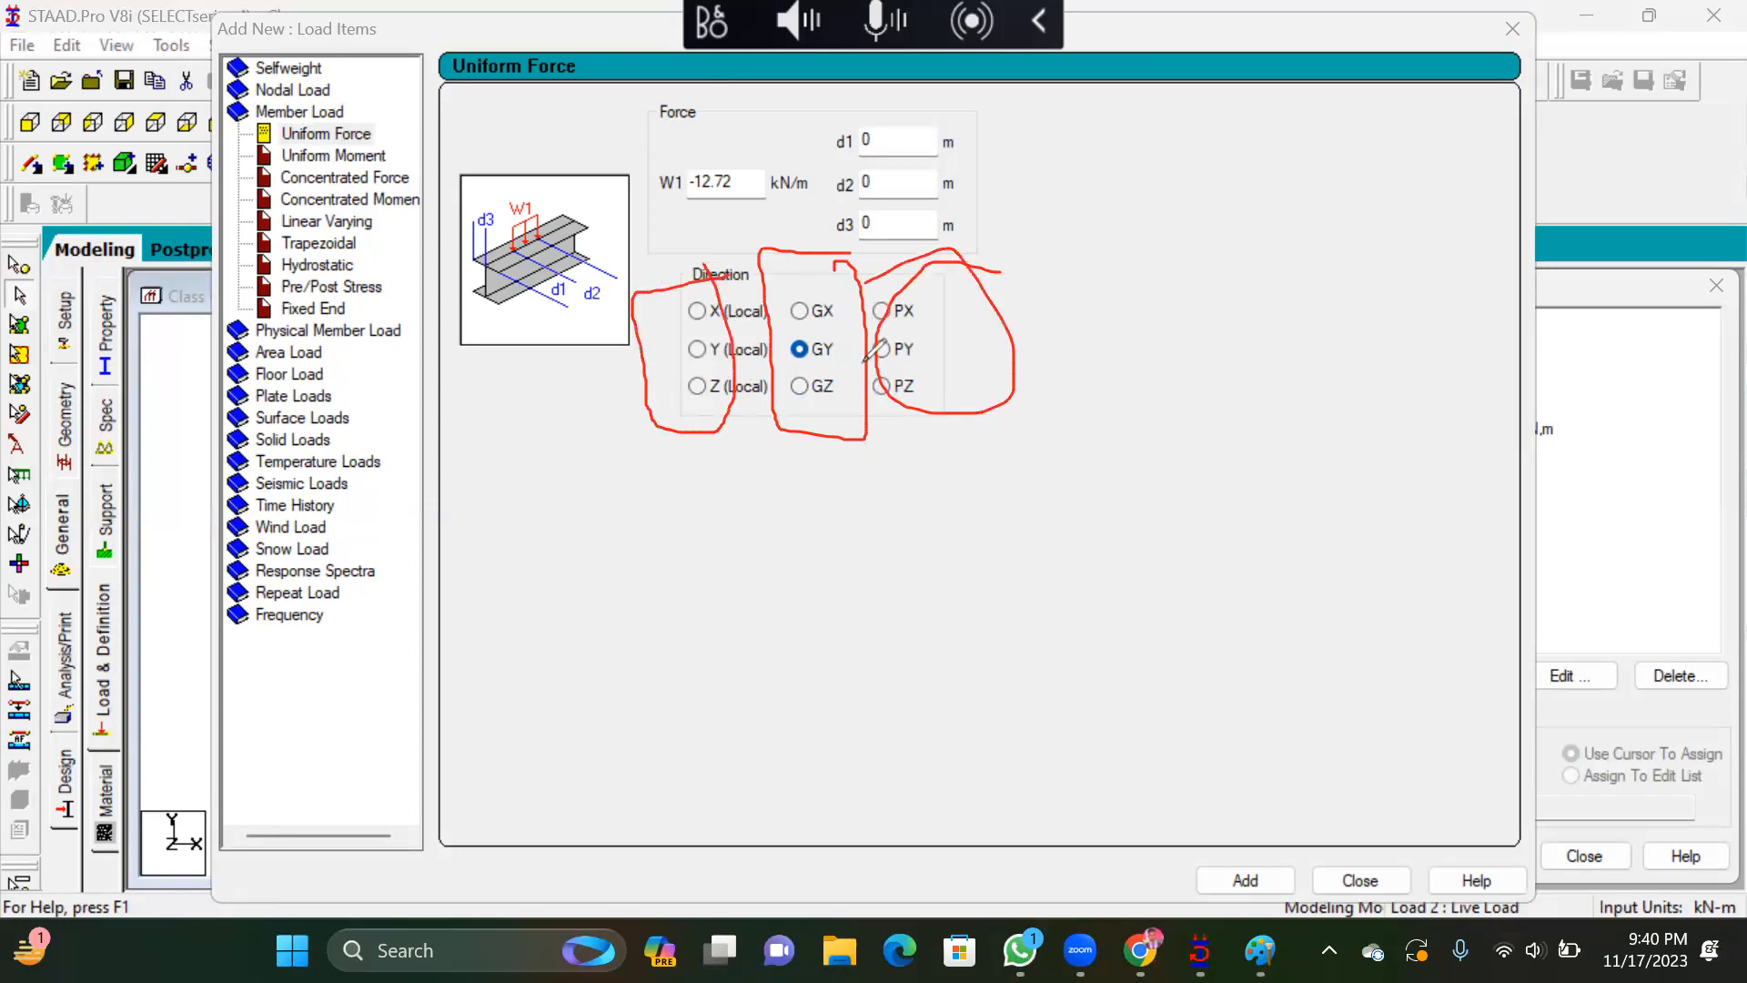
mouse_move(843, 367)
mouse_down()
mouse_move(765, 306)
mouse_move(871, 331)
mouse_move(849, 365)
mouse_up()
drag(902, 313, 850, 367)
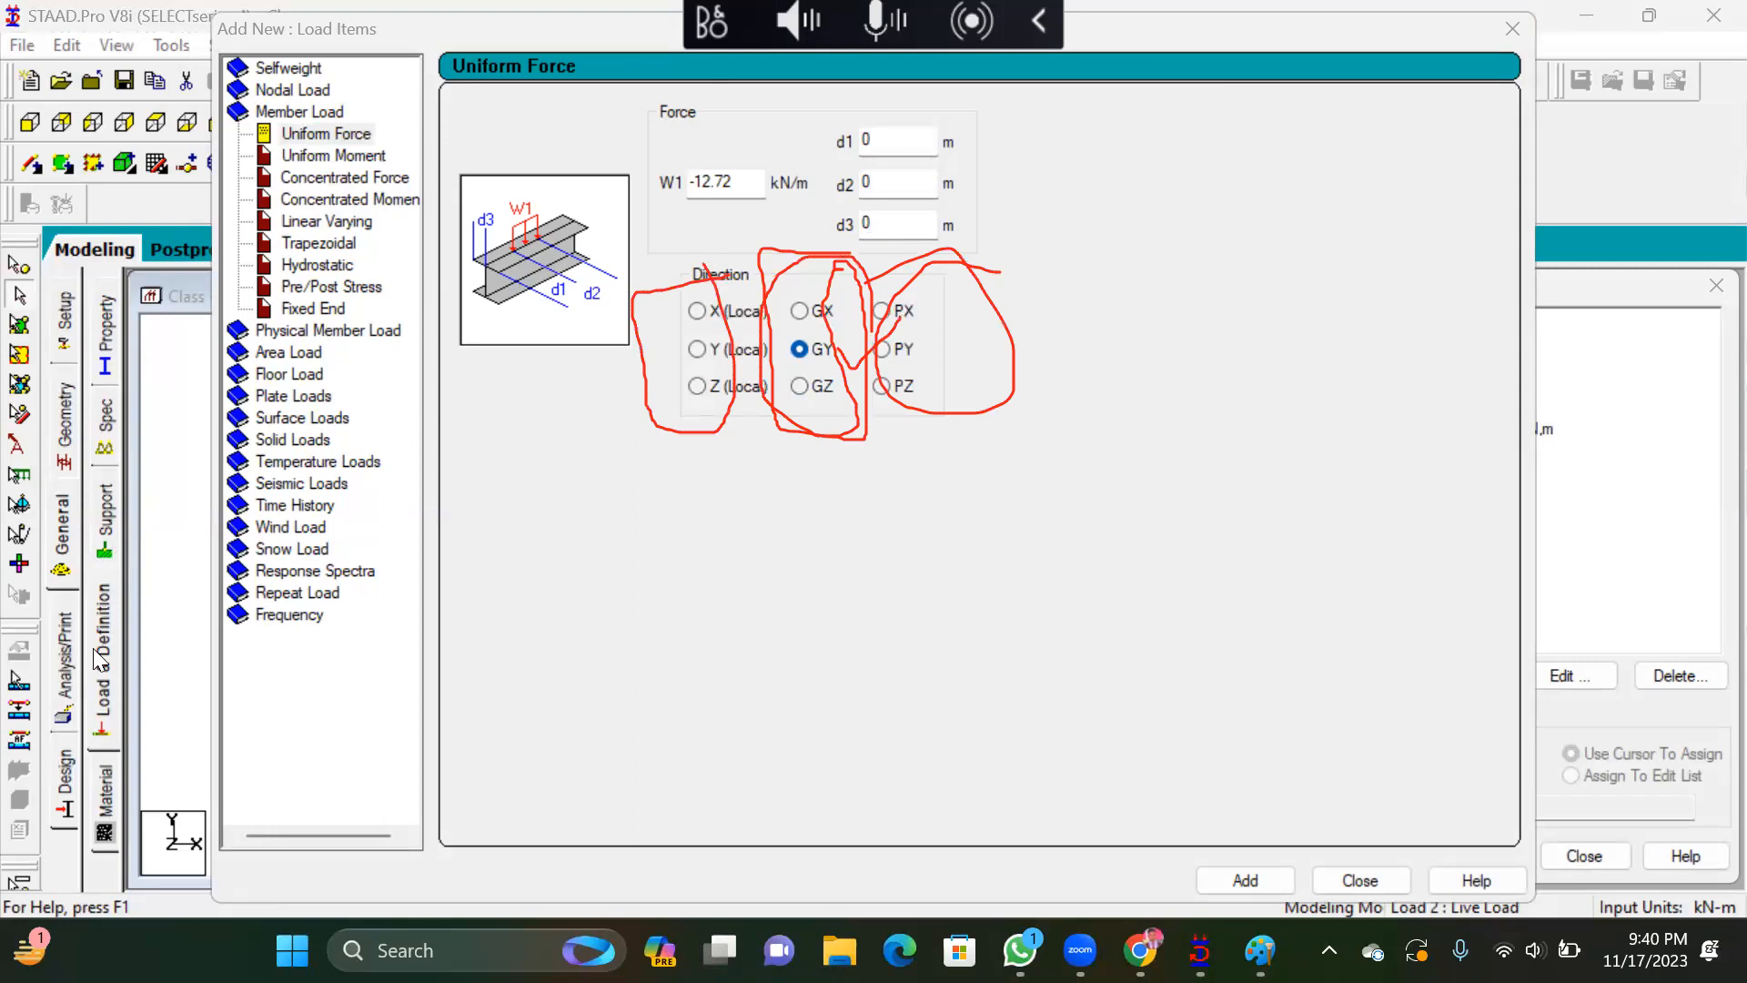
Add the -12.72 kN/m uniform force in the GY direction to the live load case, deleting the old result files
click(1255, 879)
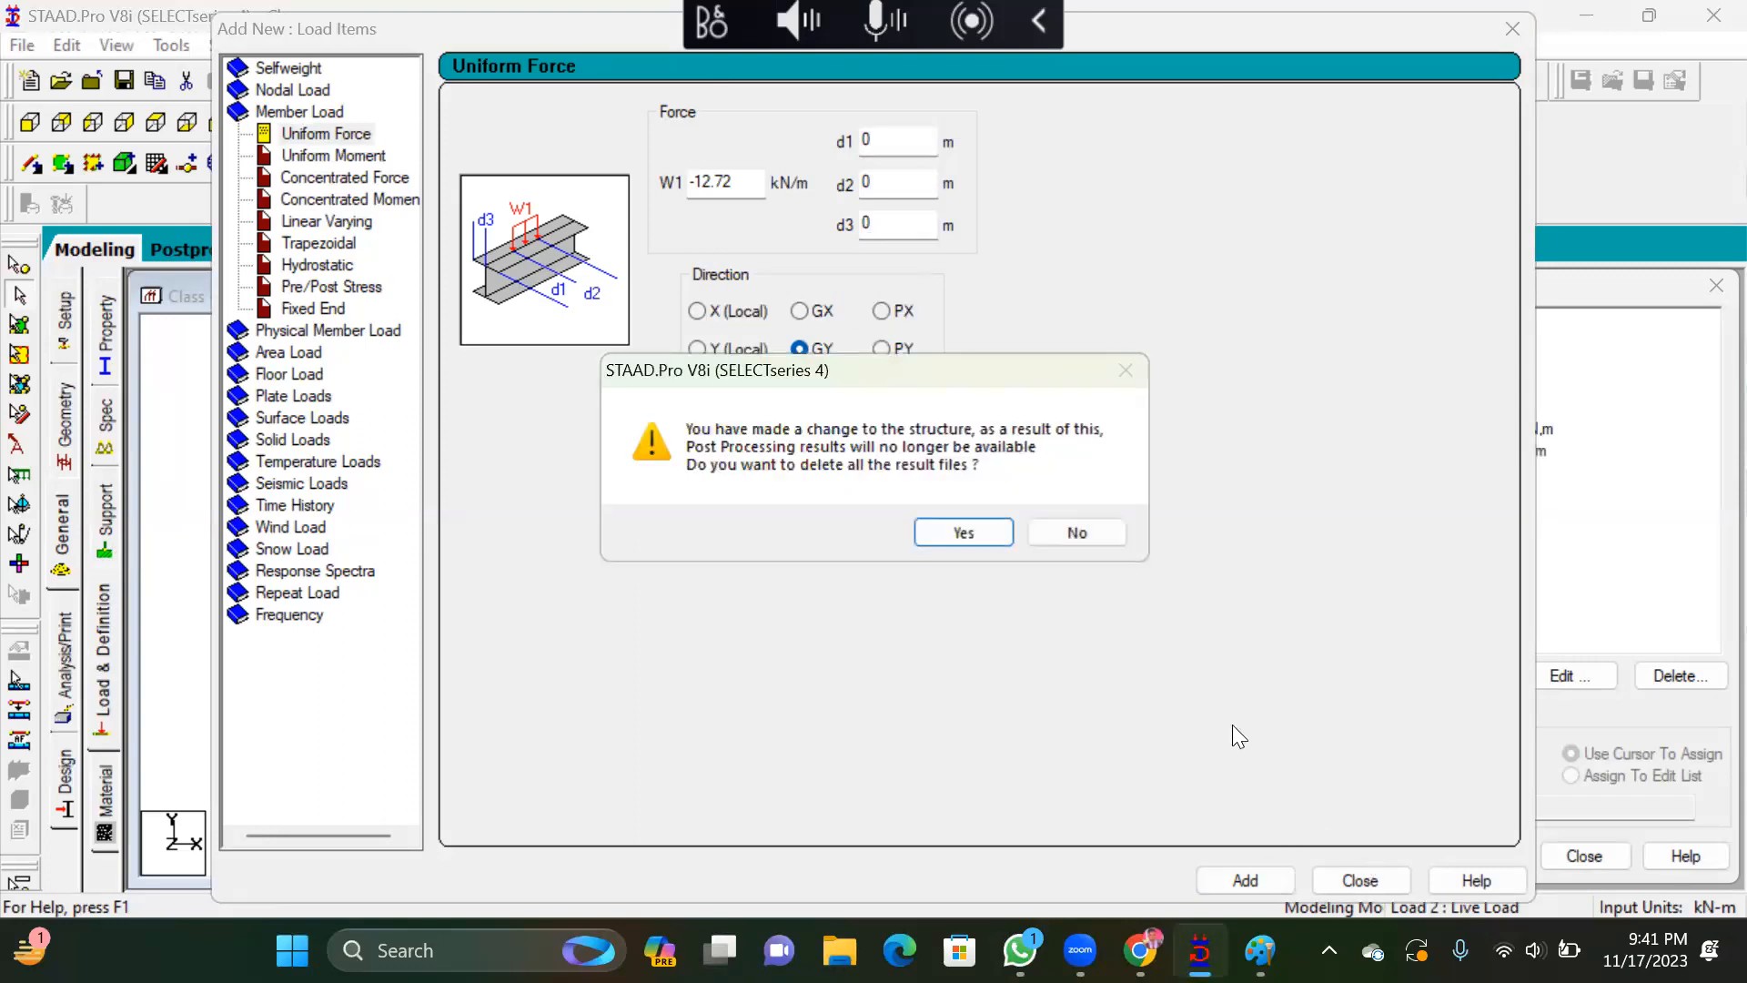
click(964, 531)
click(1359, 880)
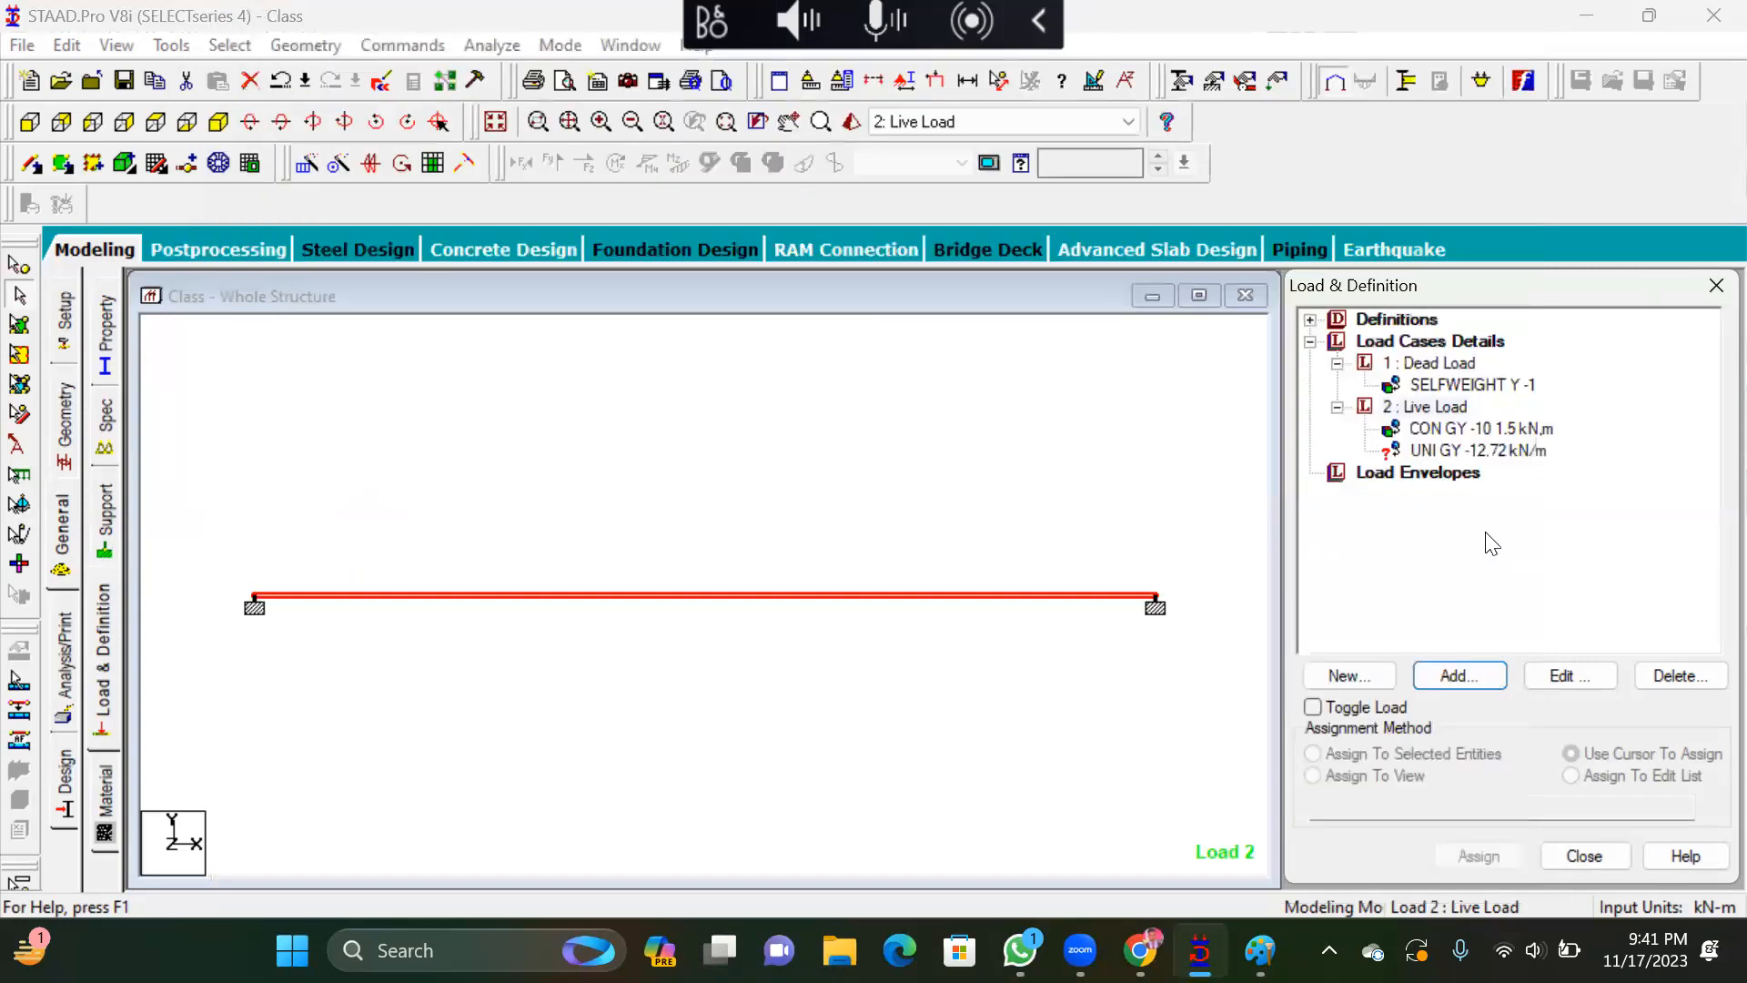
Assign the uniform GY -12.72 kN/m load to the selected beam and clear the beam selection
click(1483, 451)
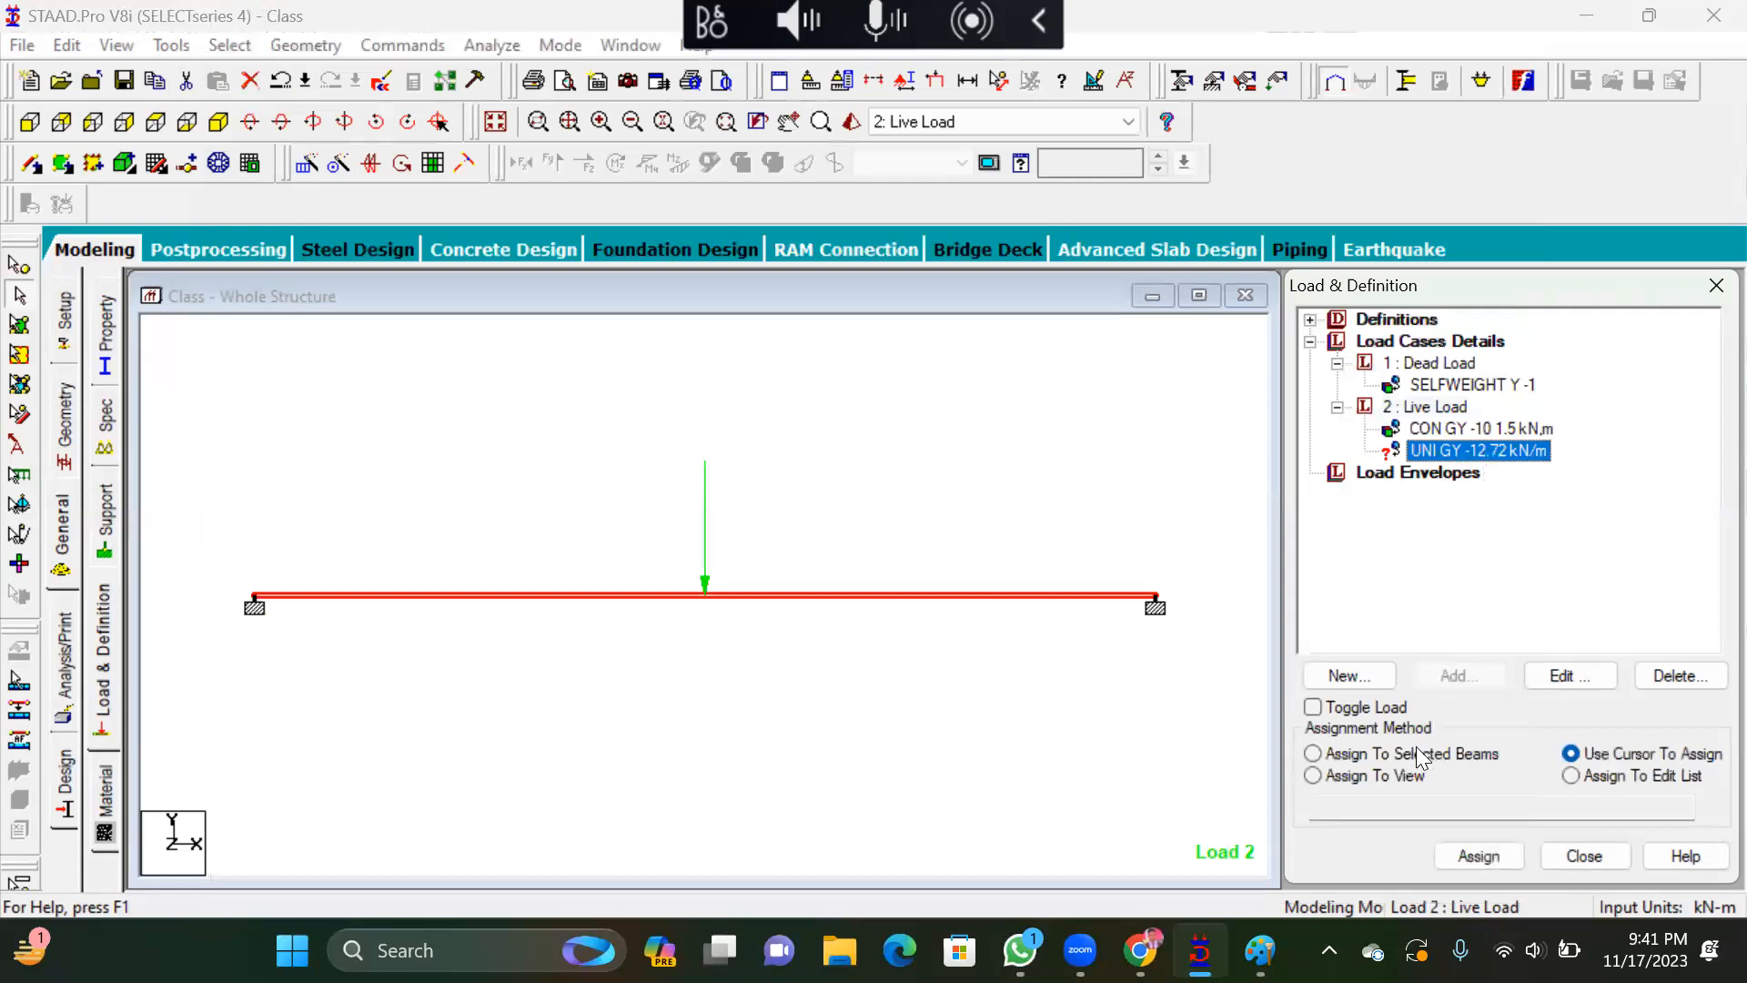
click(1418, 752)
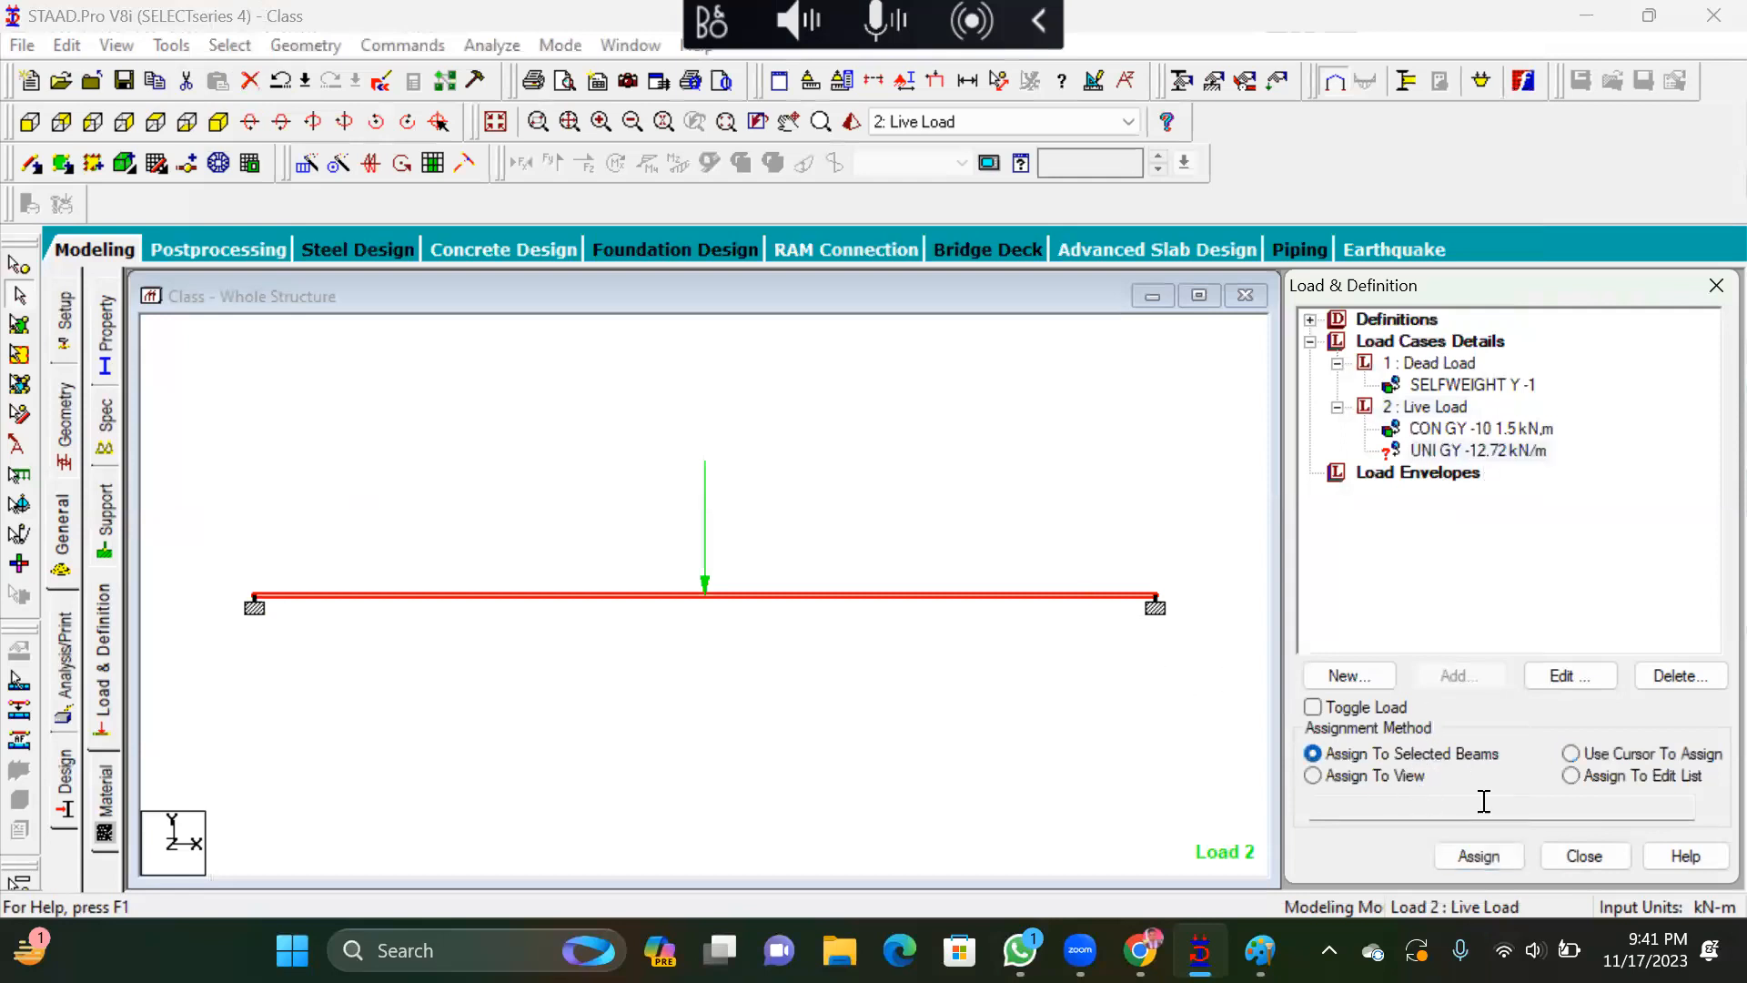
click(1478, 855)
click(1572, 657)
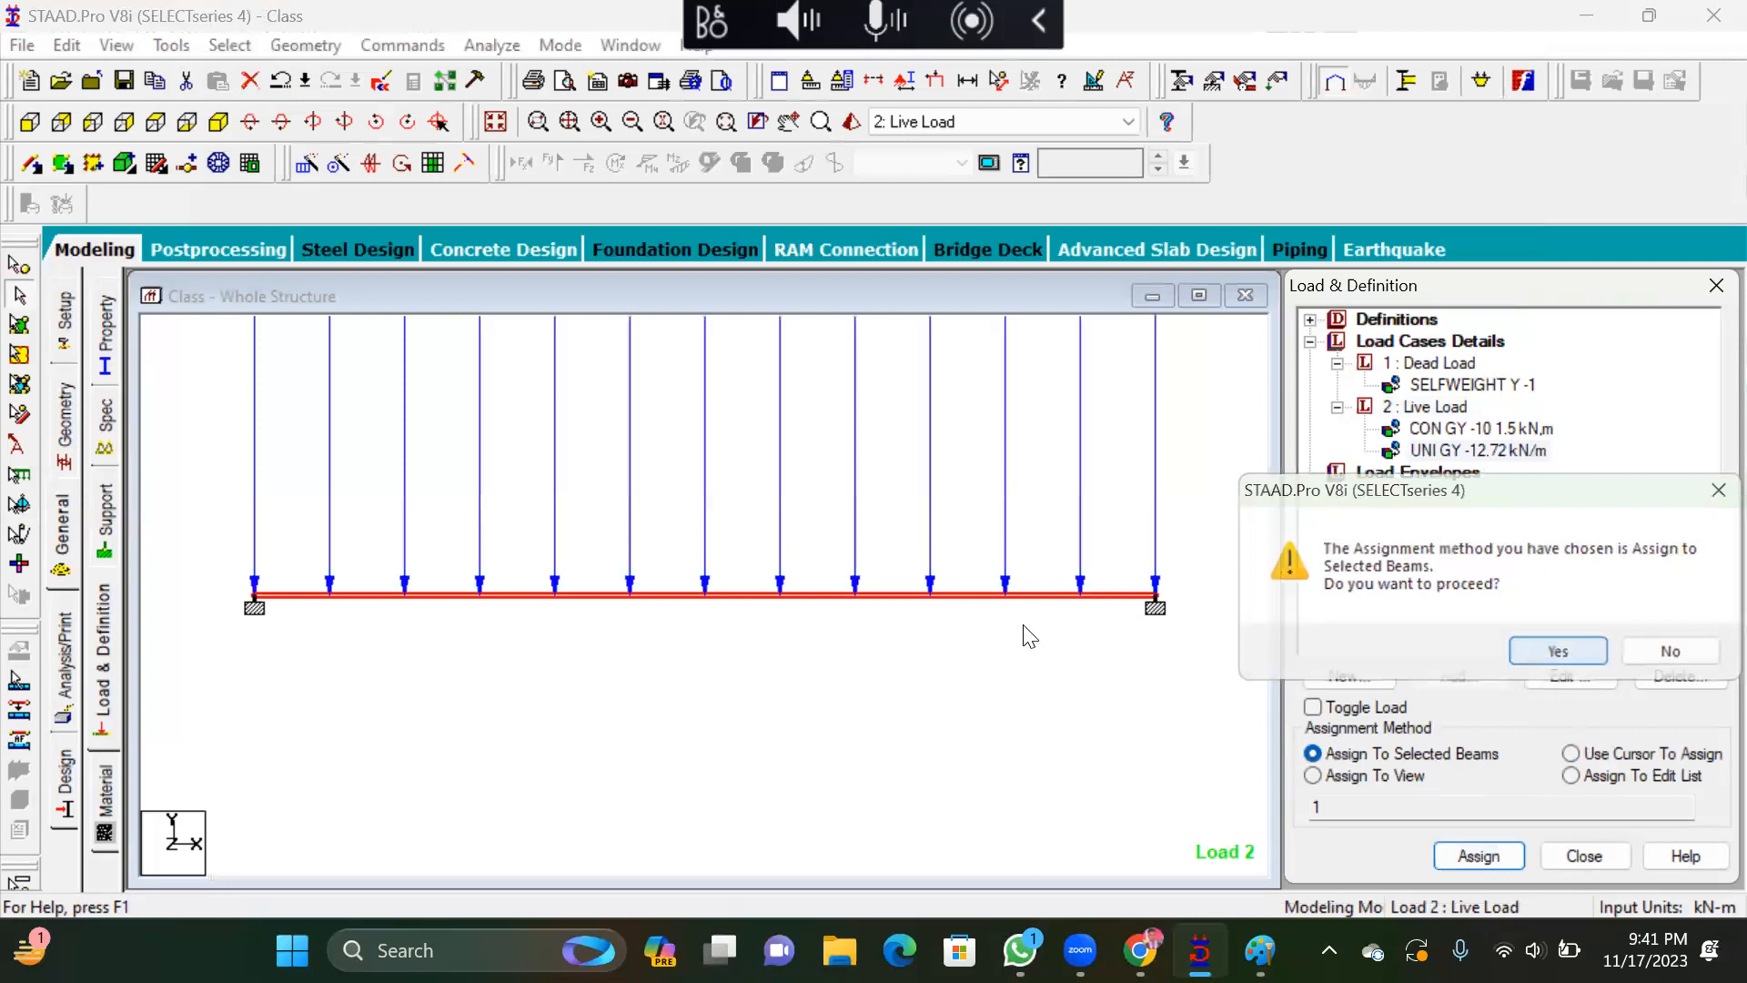
scroll(937, 582, down, 7)
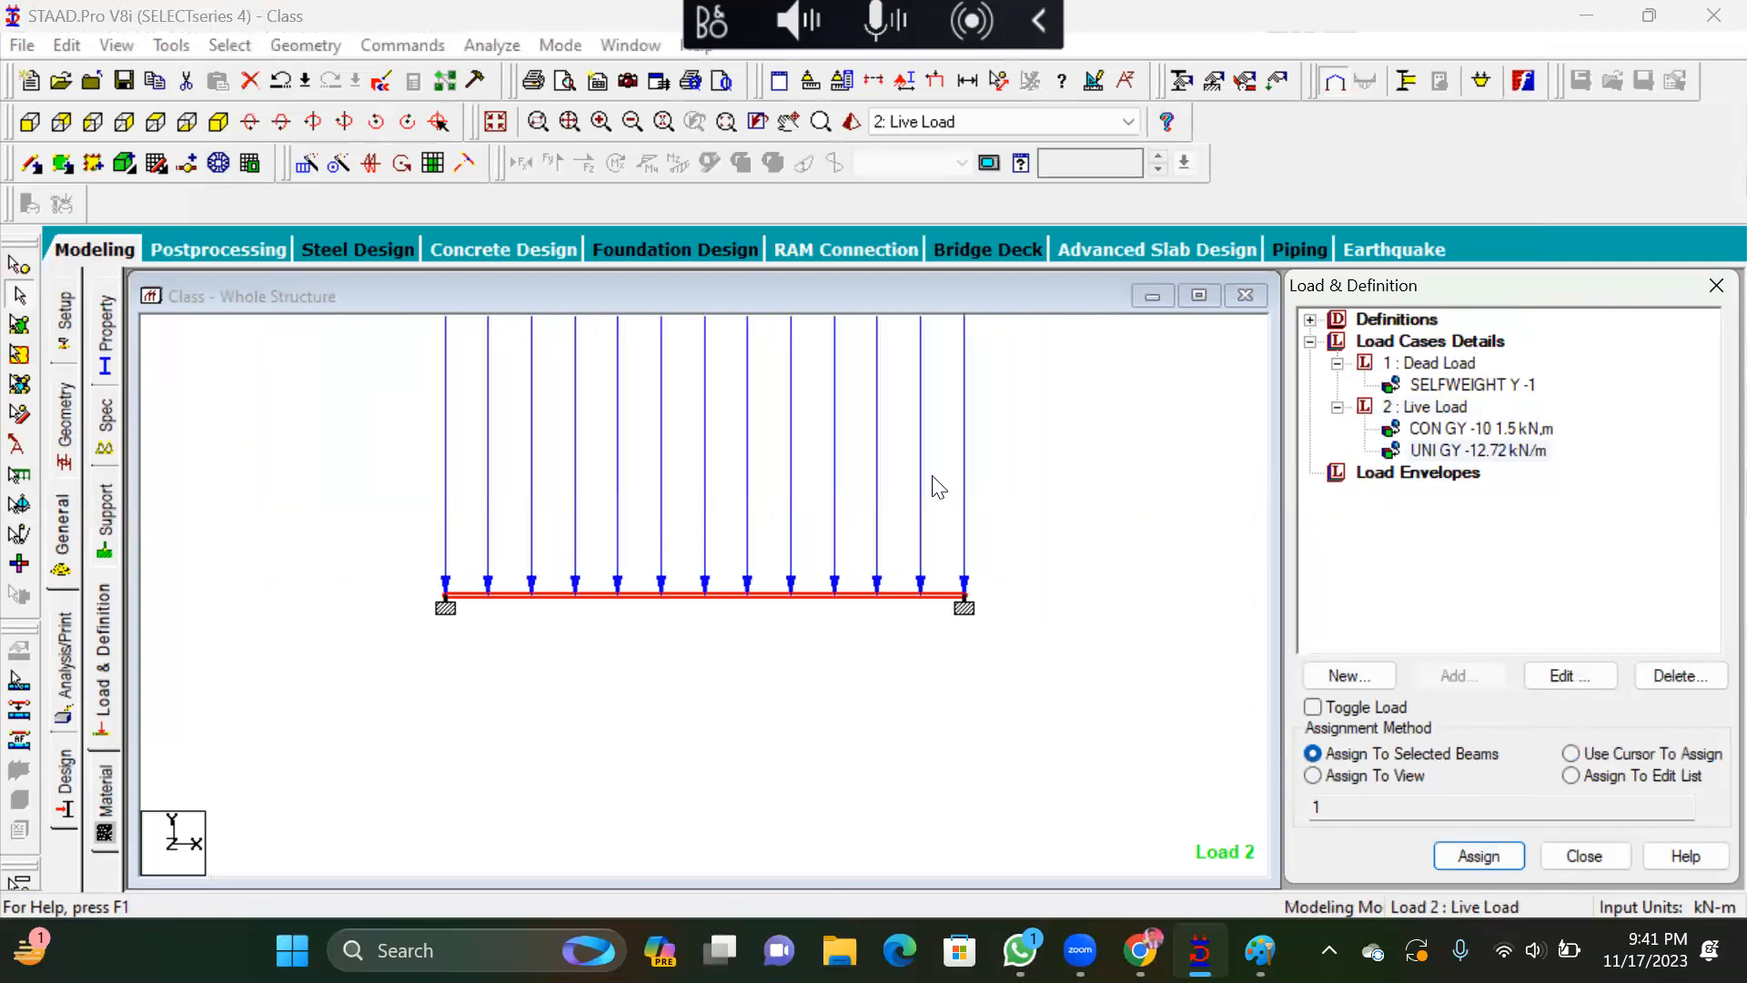
scroll(933, 566, up, 8)
scroll(931, 560, up, 2)
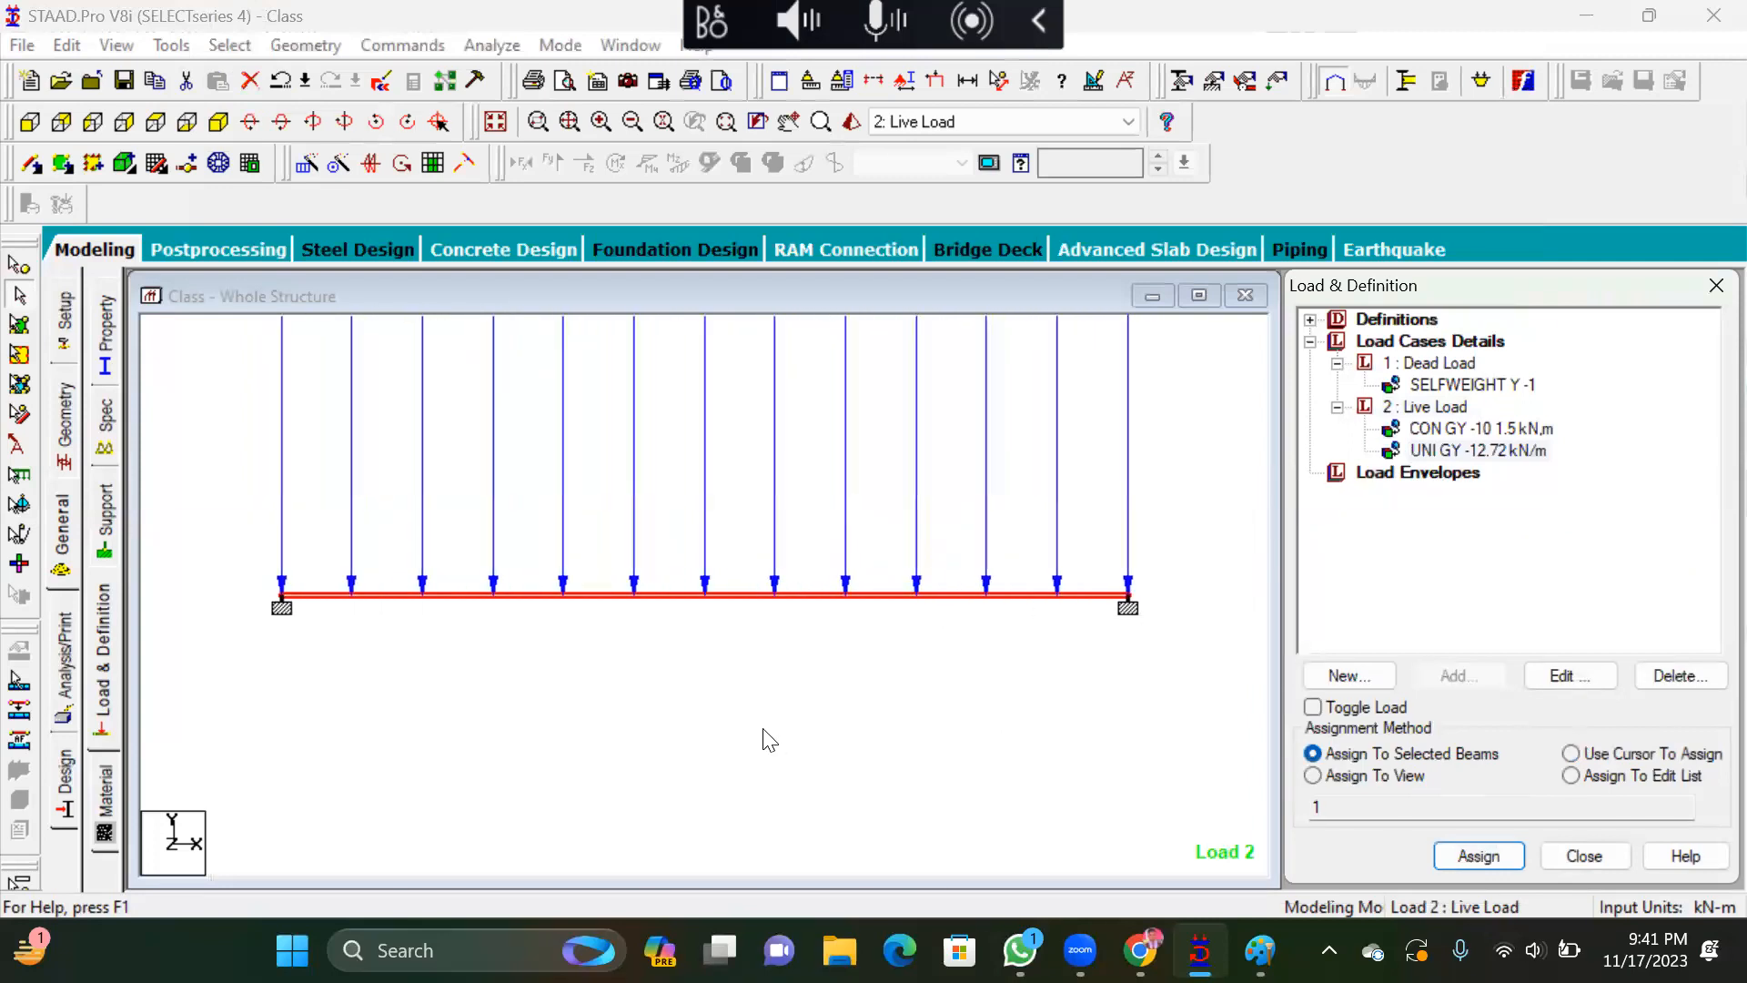
click(755, 685)
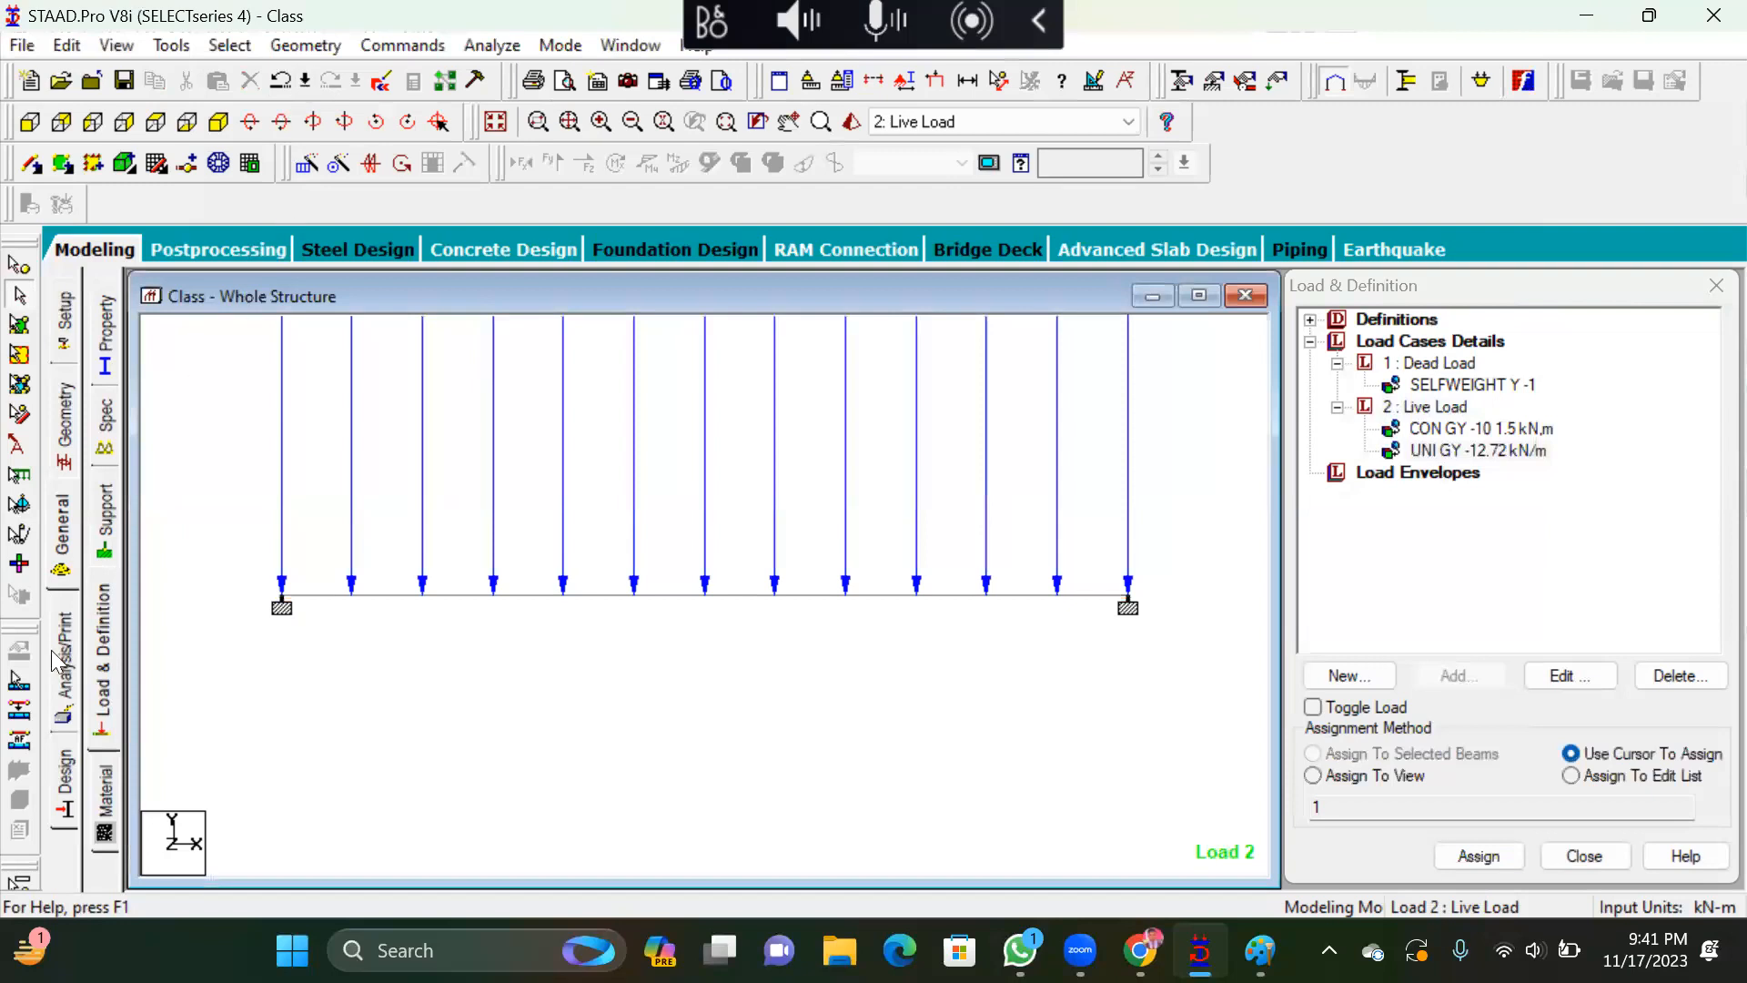
Add another Perform Analysis command with the No Print option, save the modified structure and run the analysis
click(65, 677)
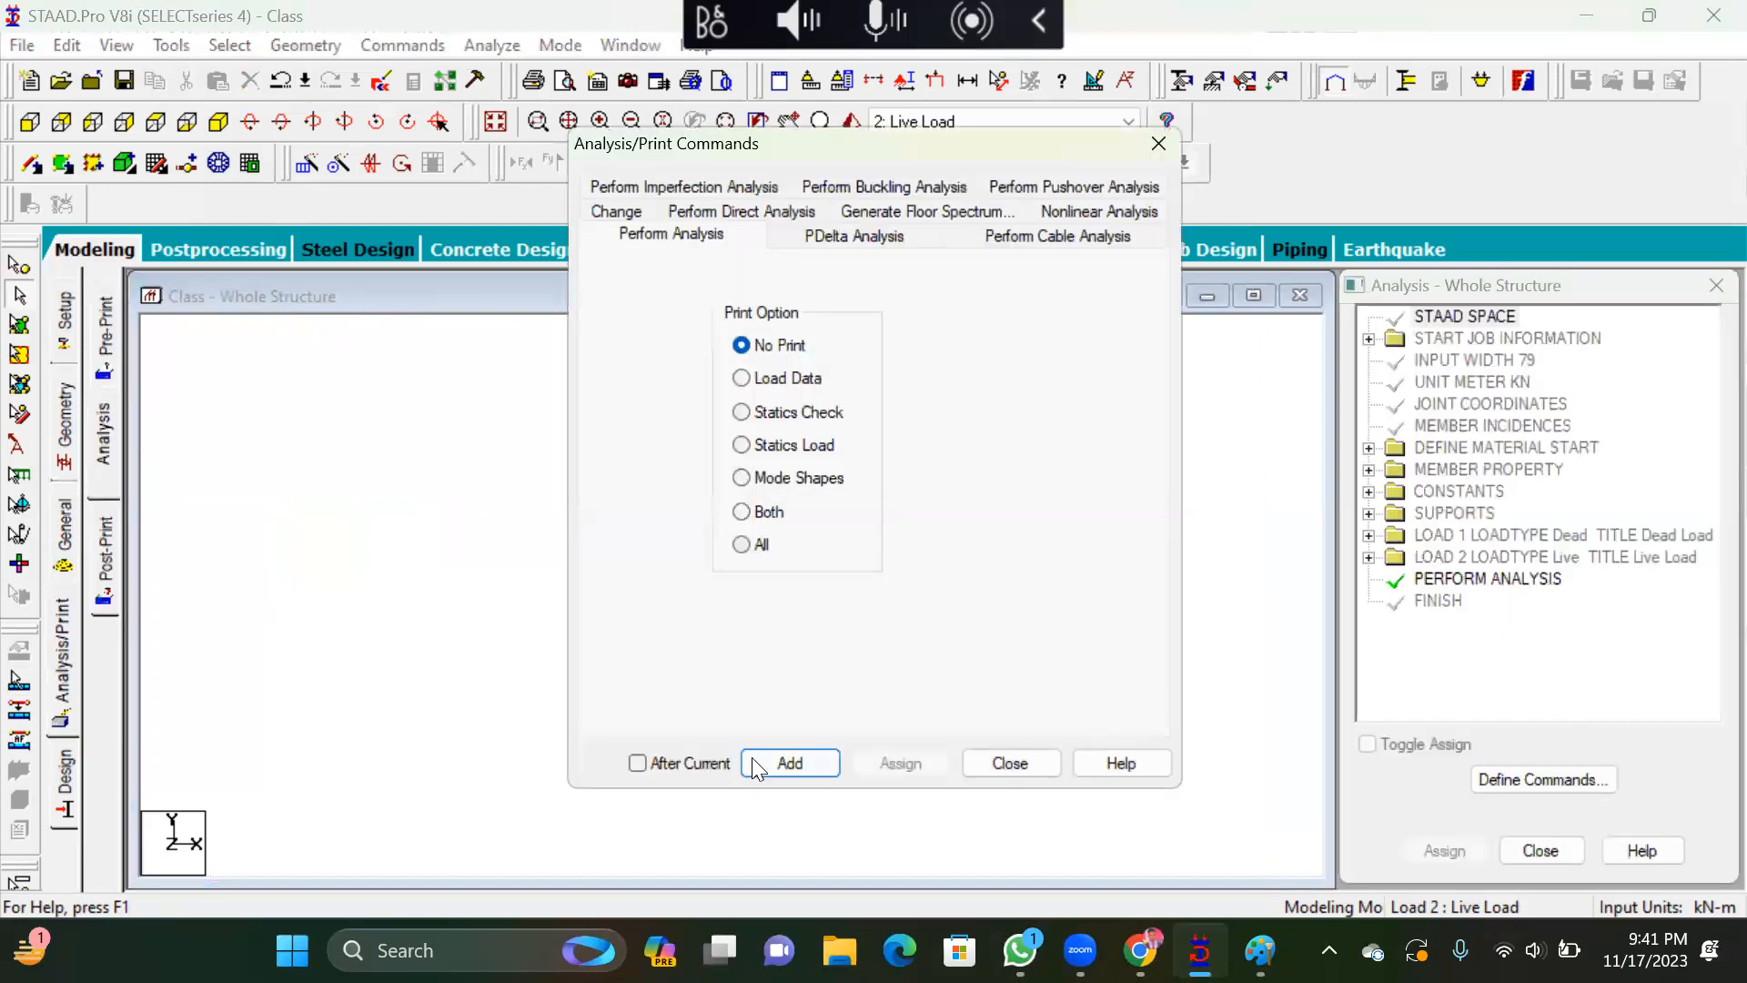
click(788, 763)
click(1010, 762)
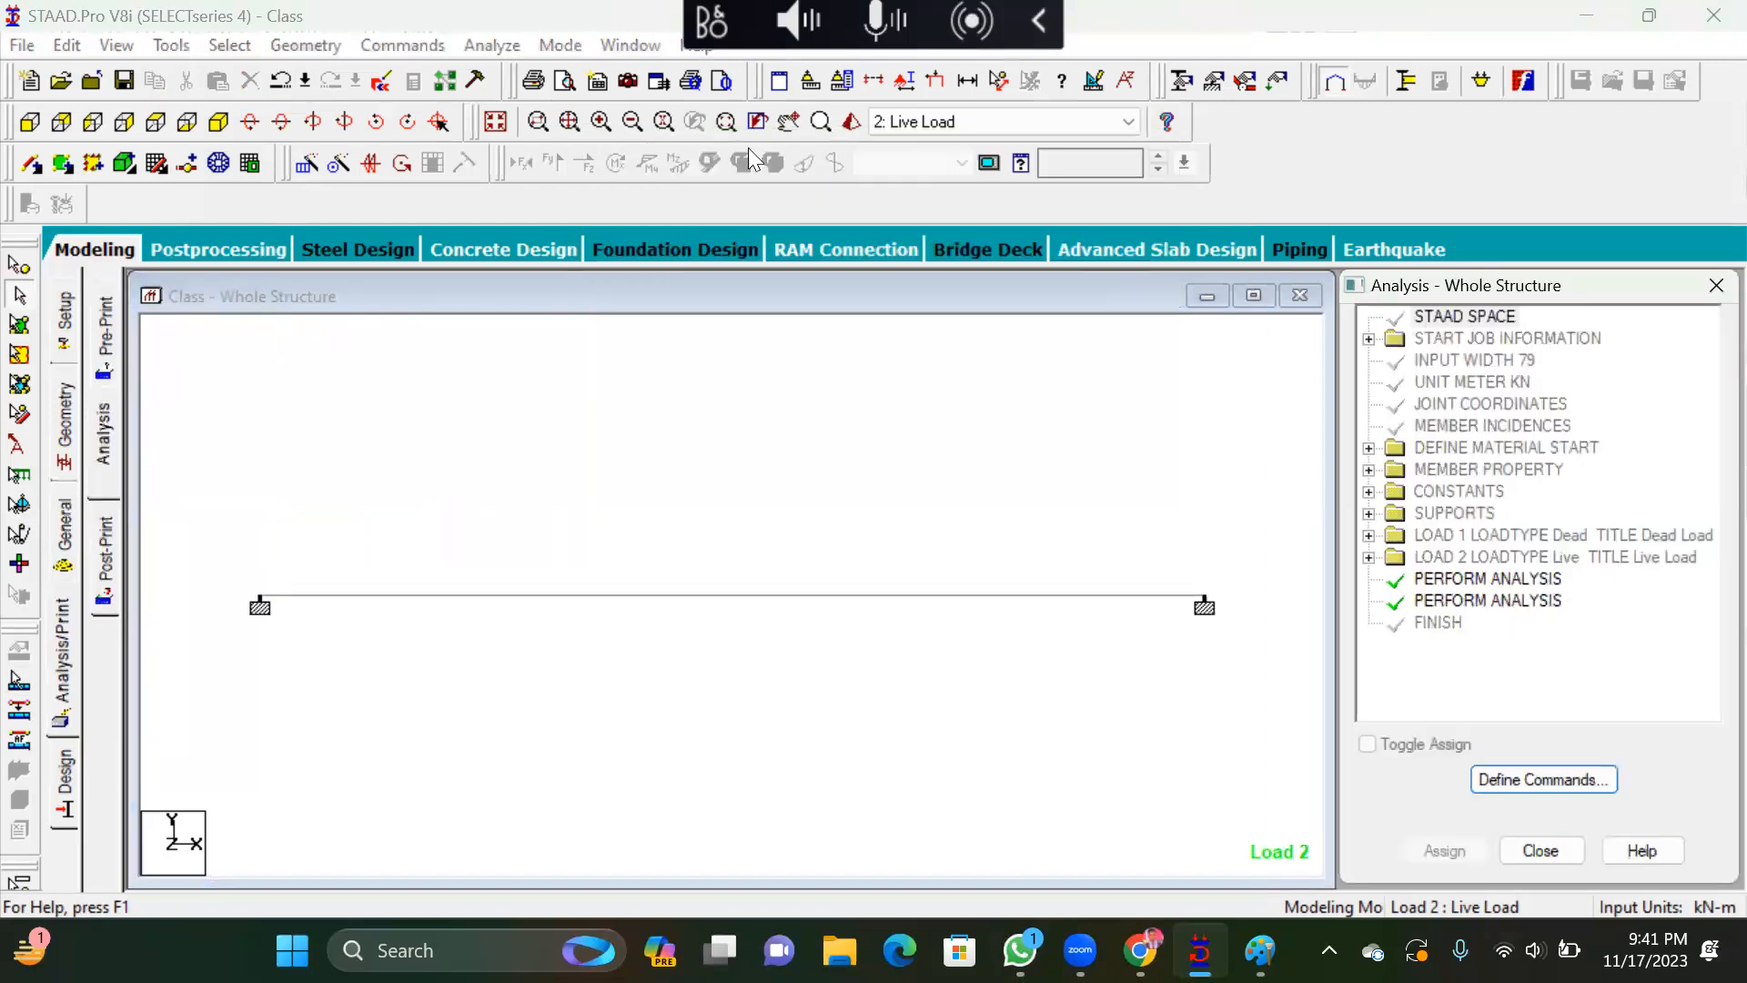
click(491, 44)
click(537, 70)
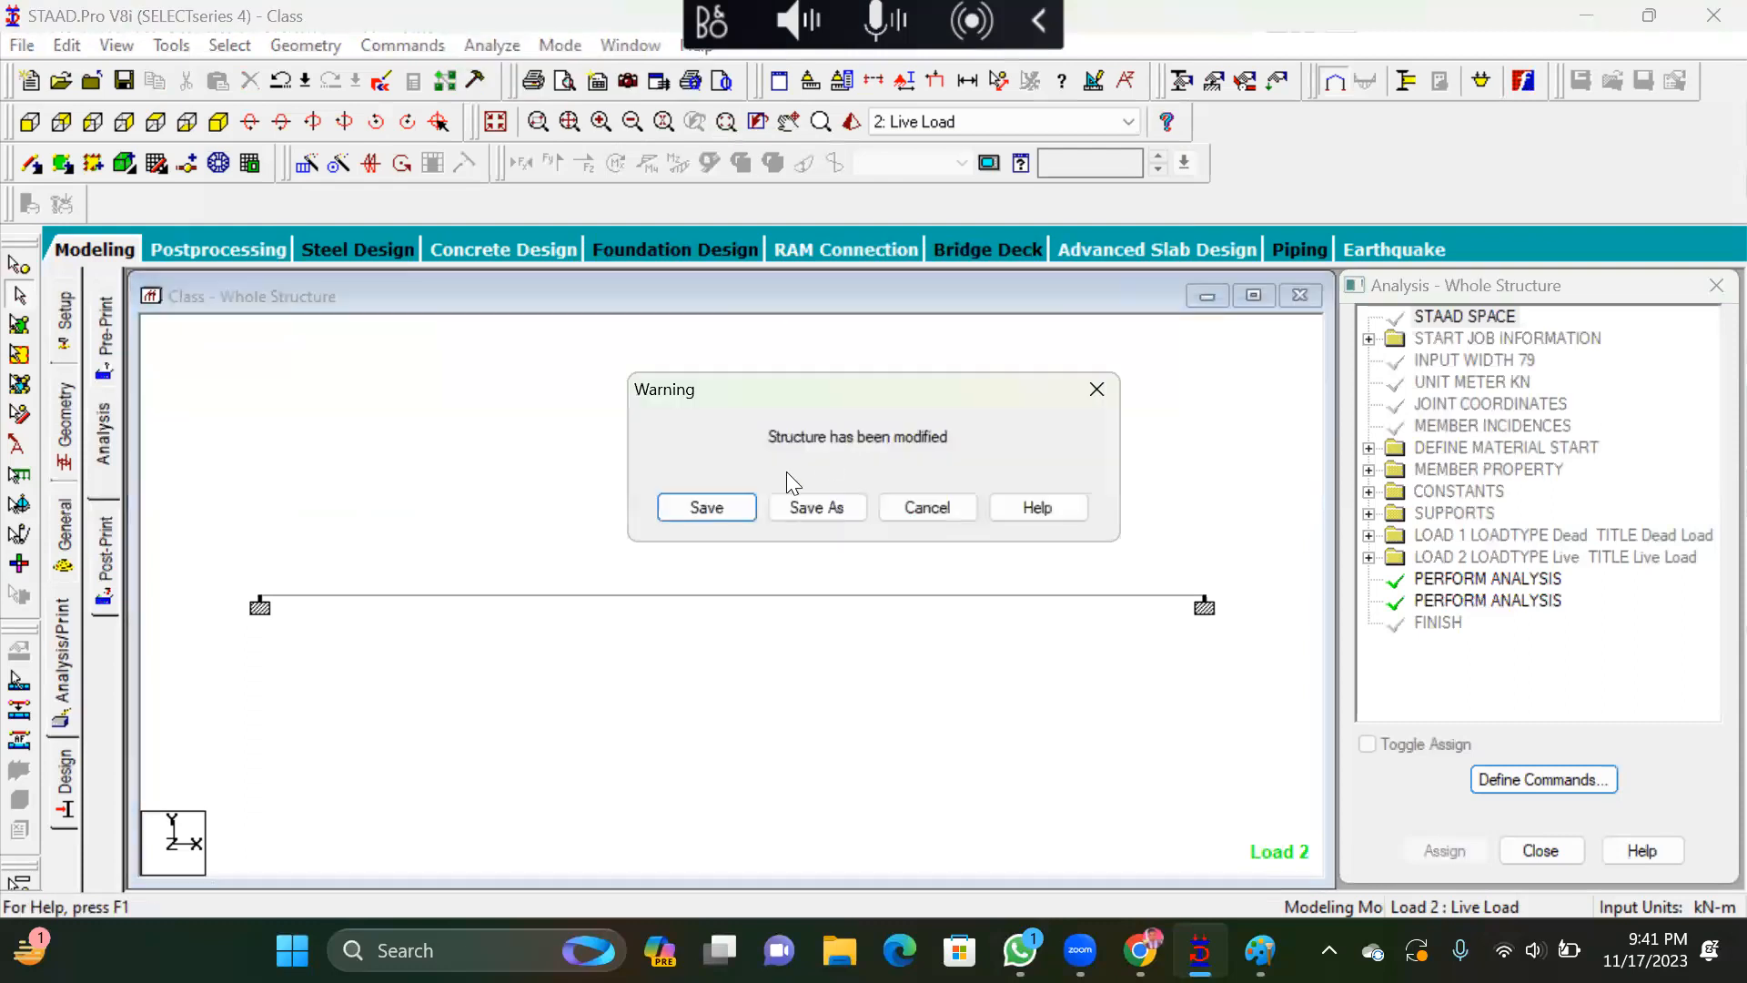
click(706, 507)
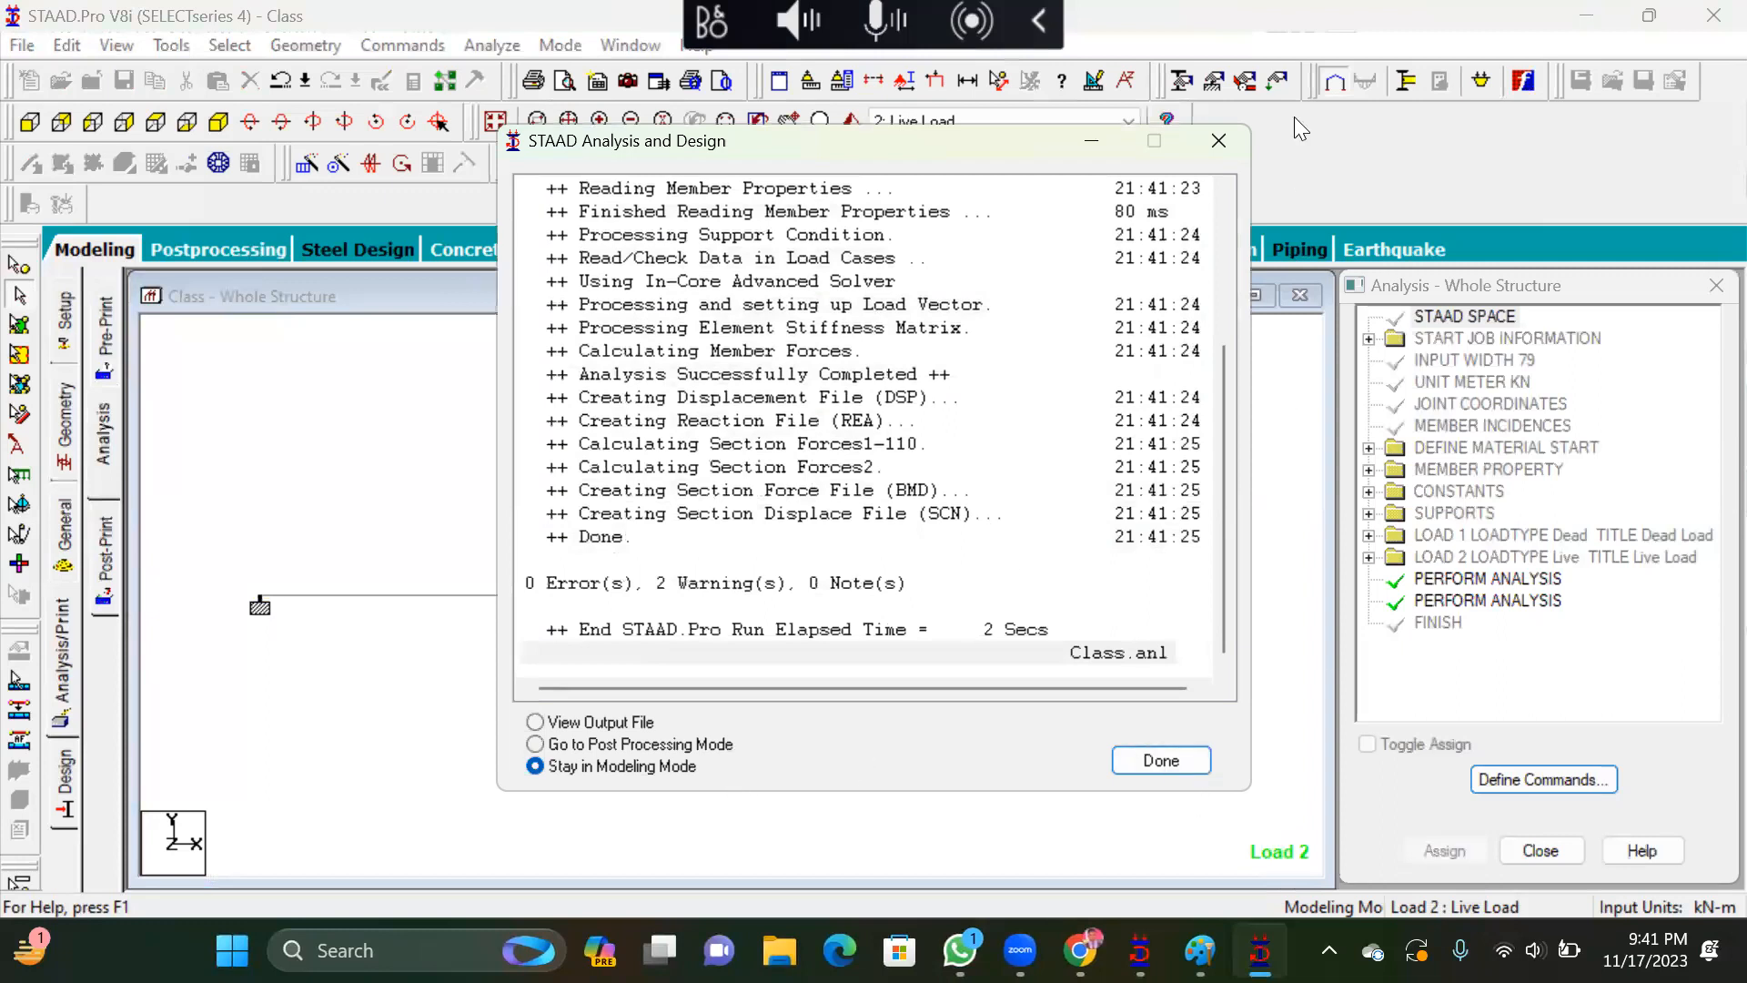
Switch to postprocessing with the dead and live load cases selected and examine the support reactions
click(225, 255)
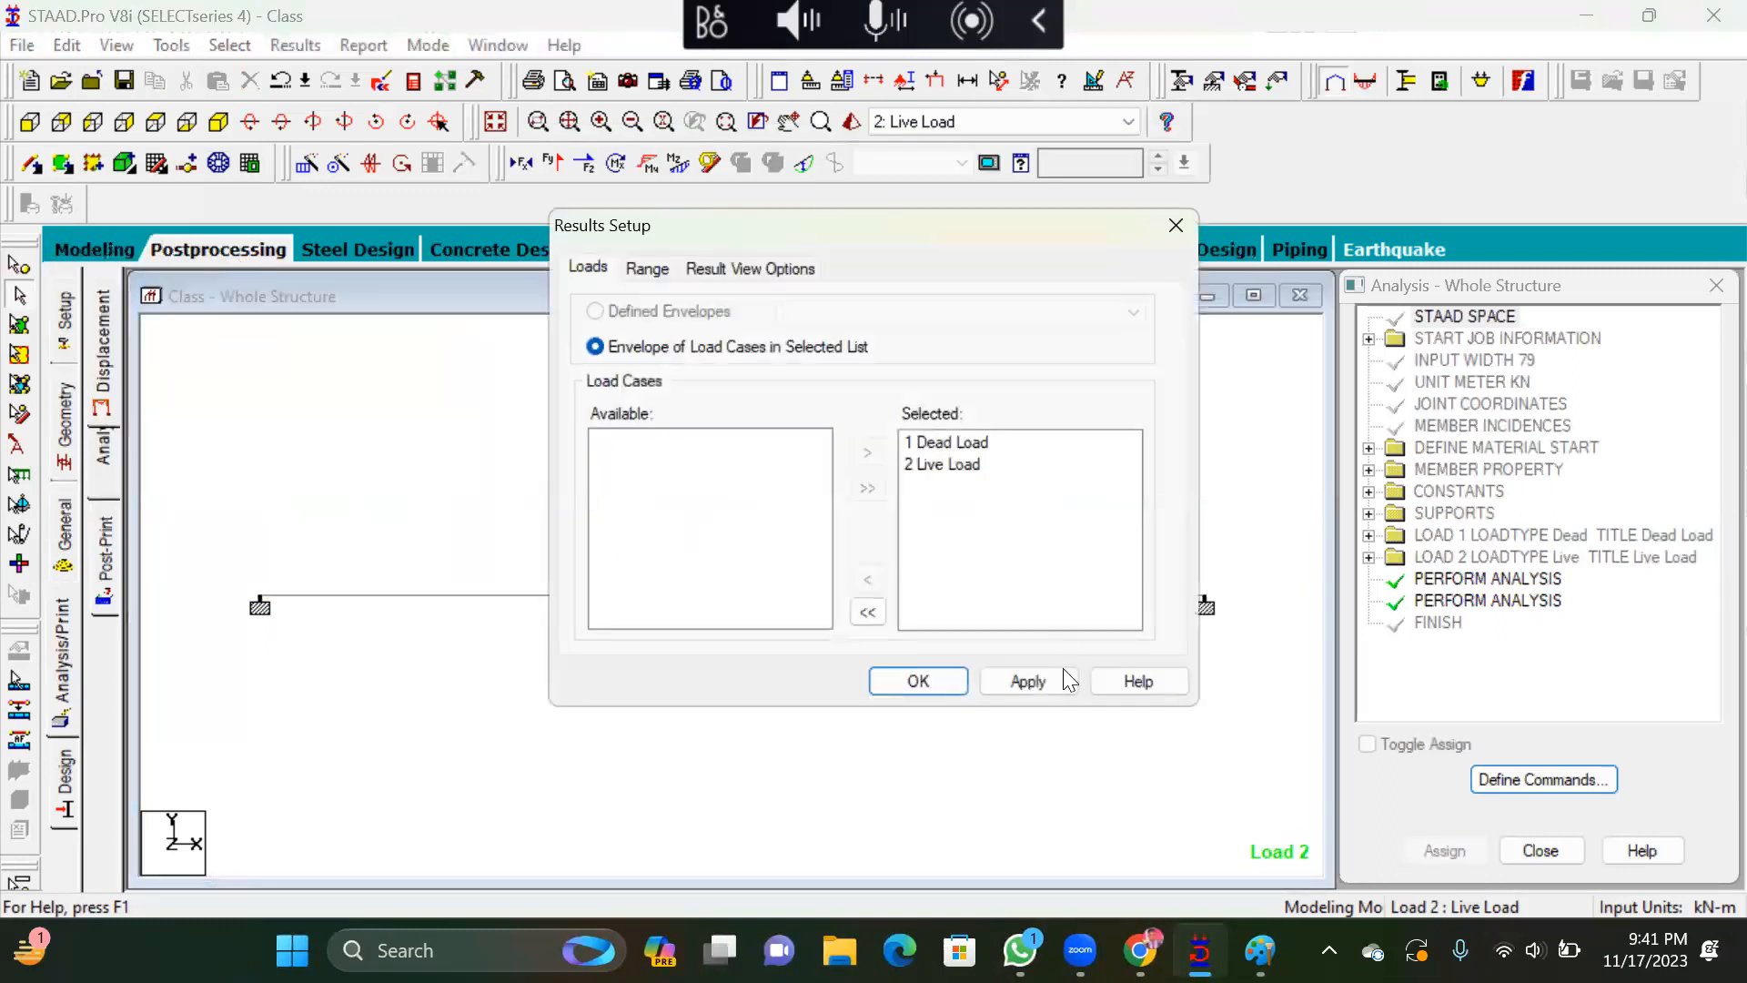
click(910, 681)
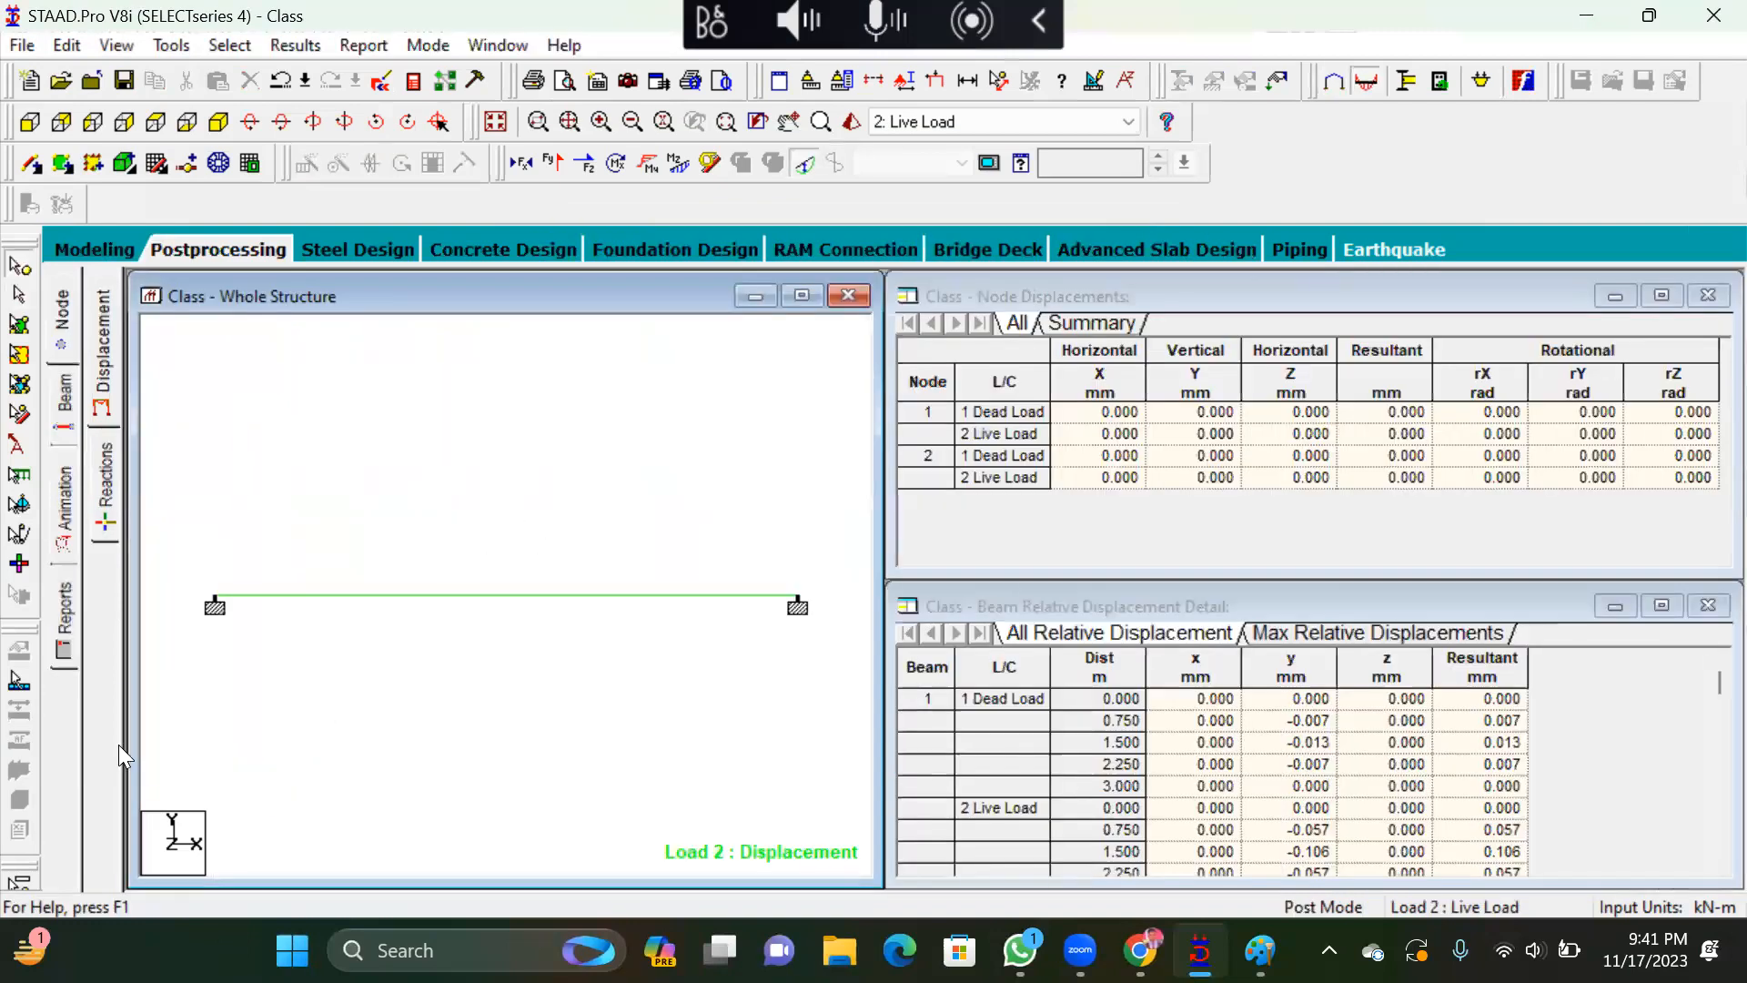
click(104, 496)
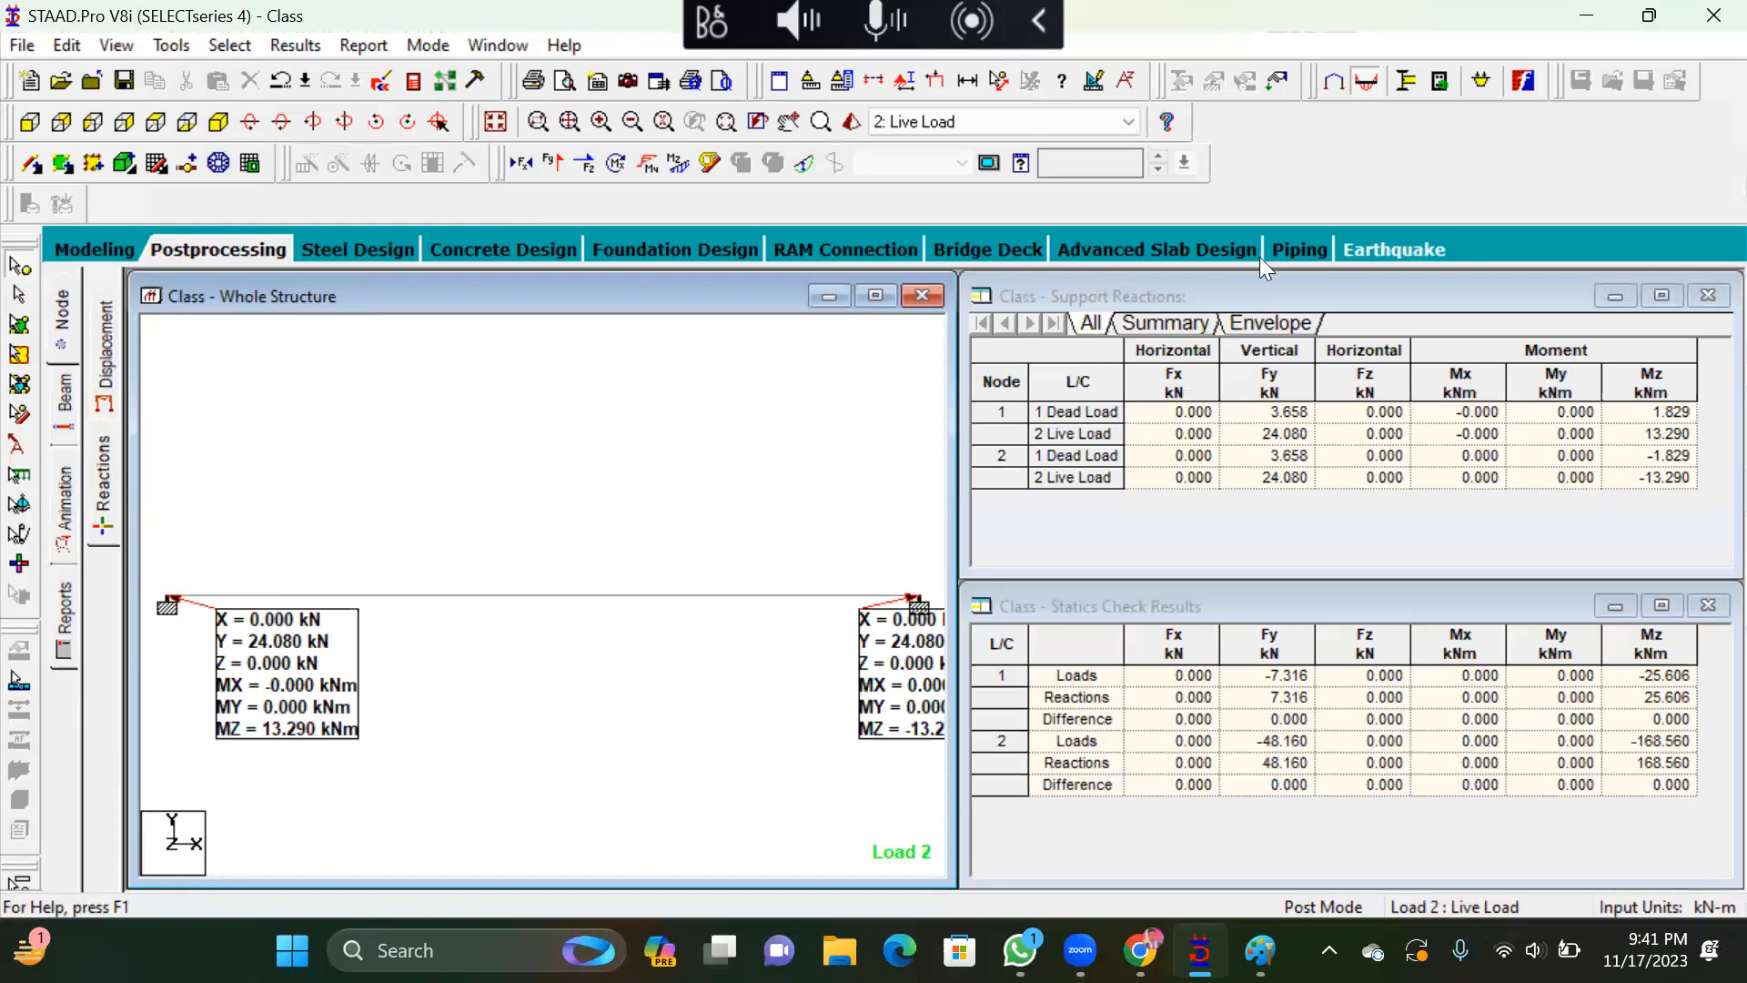
Examine the beam's bending moment diagram, force tables and graphs, and look at the animation settings
click(64, 432)
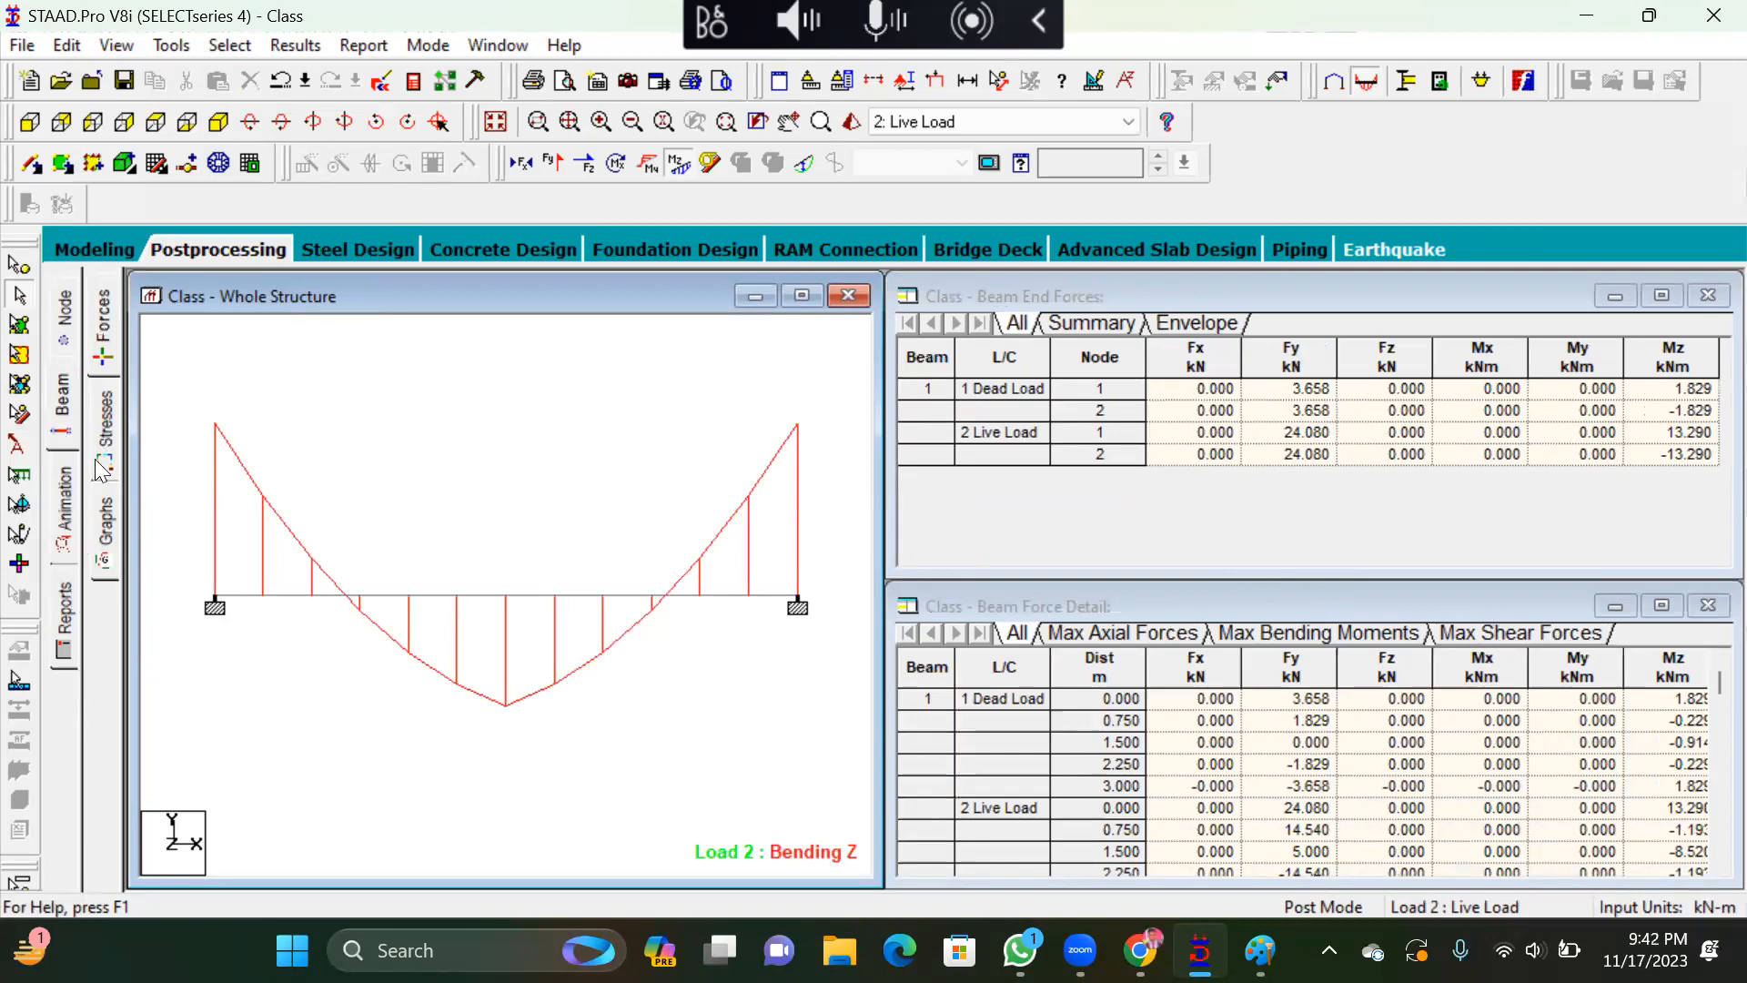
click(106, 544)
click(60, 499)
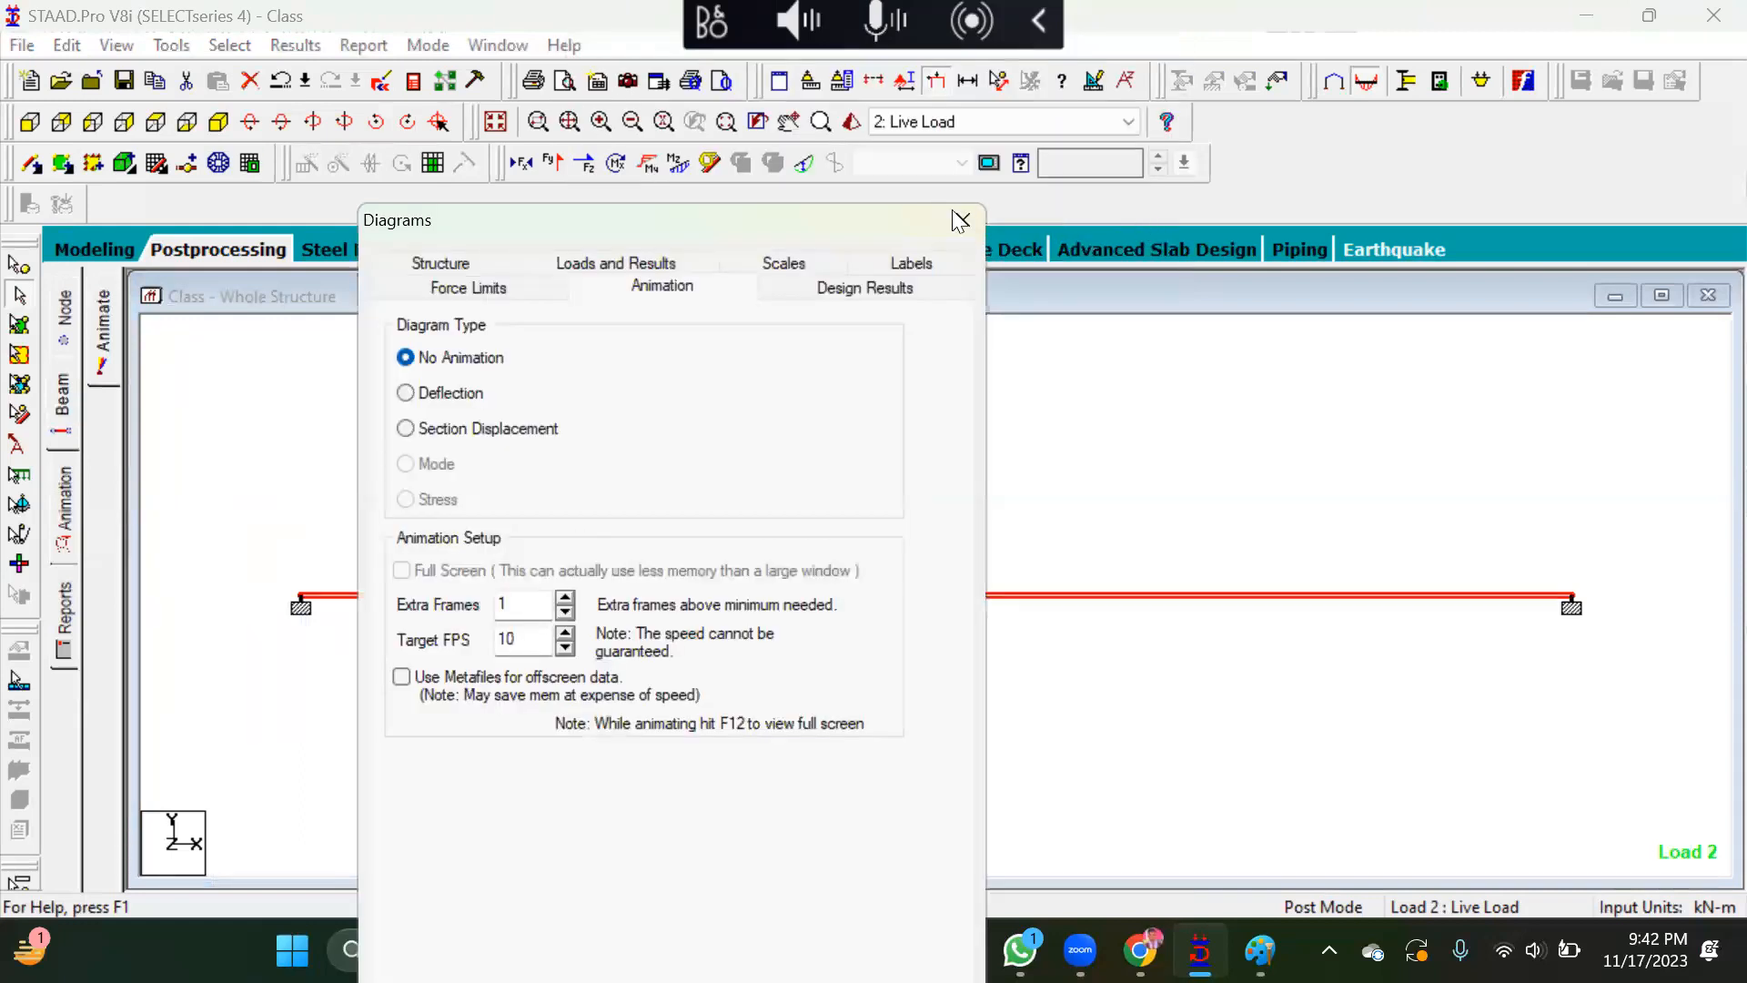
key(Escape)
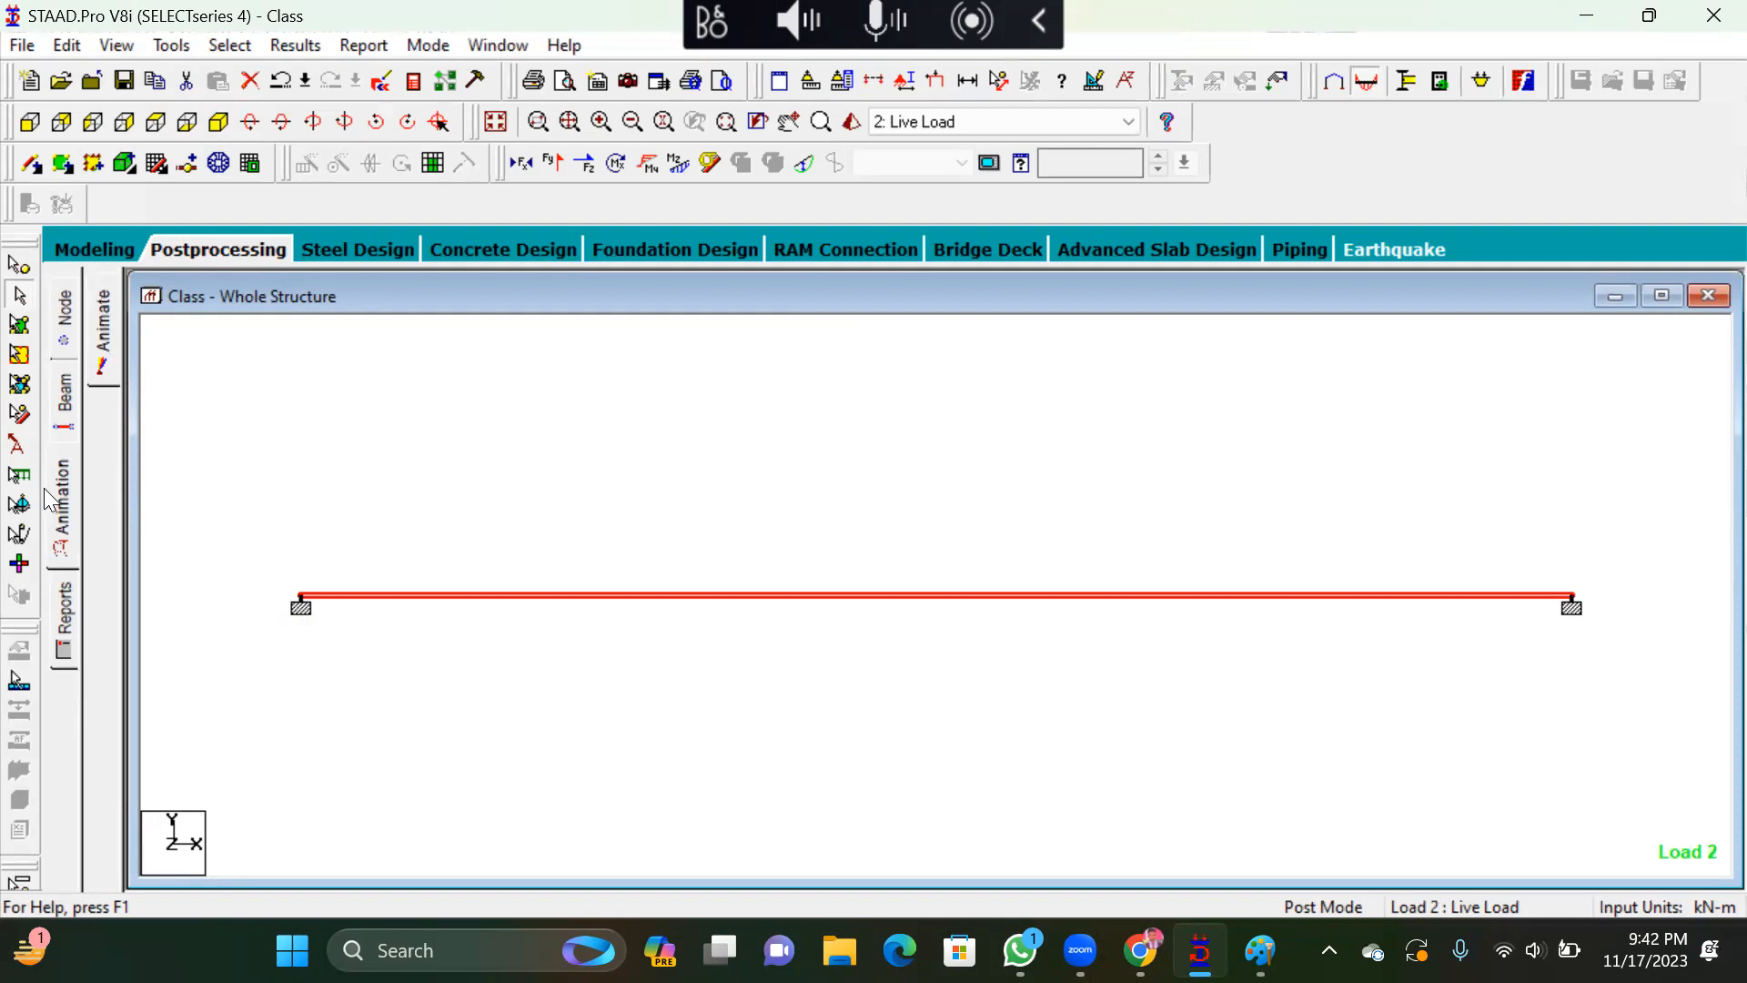
click(66, 400)
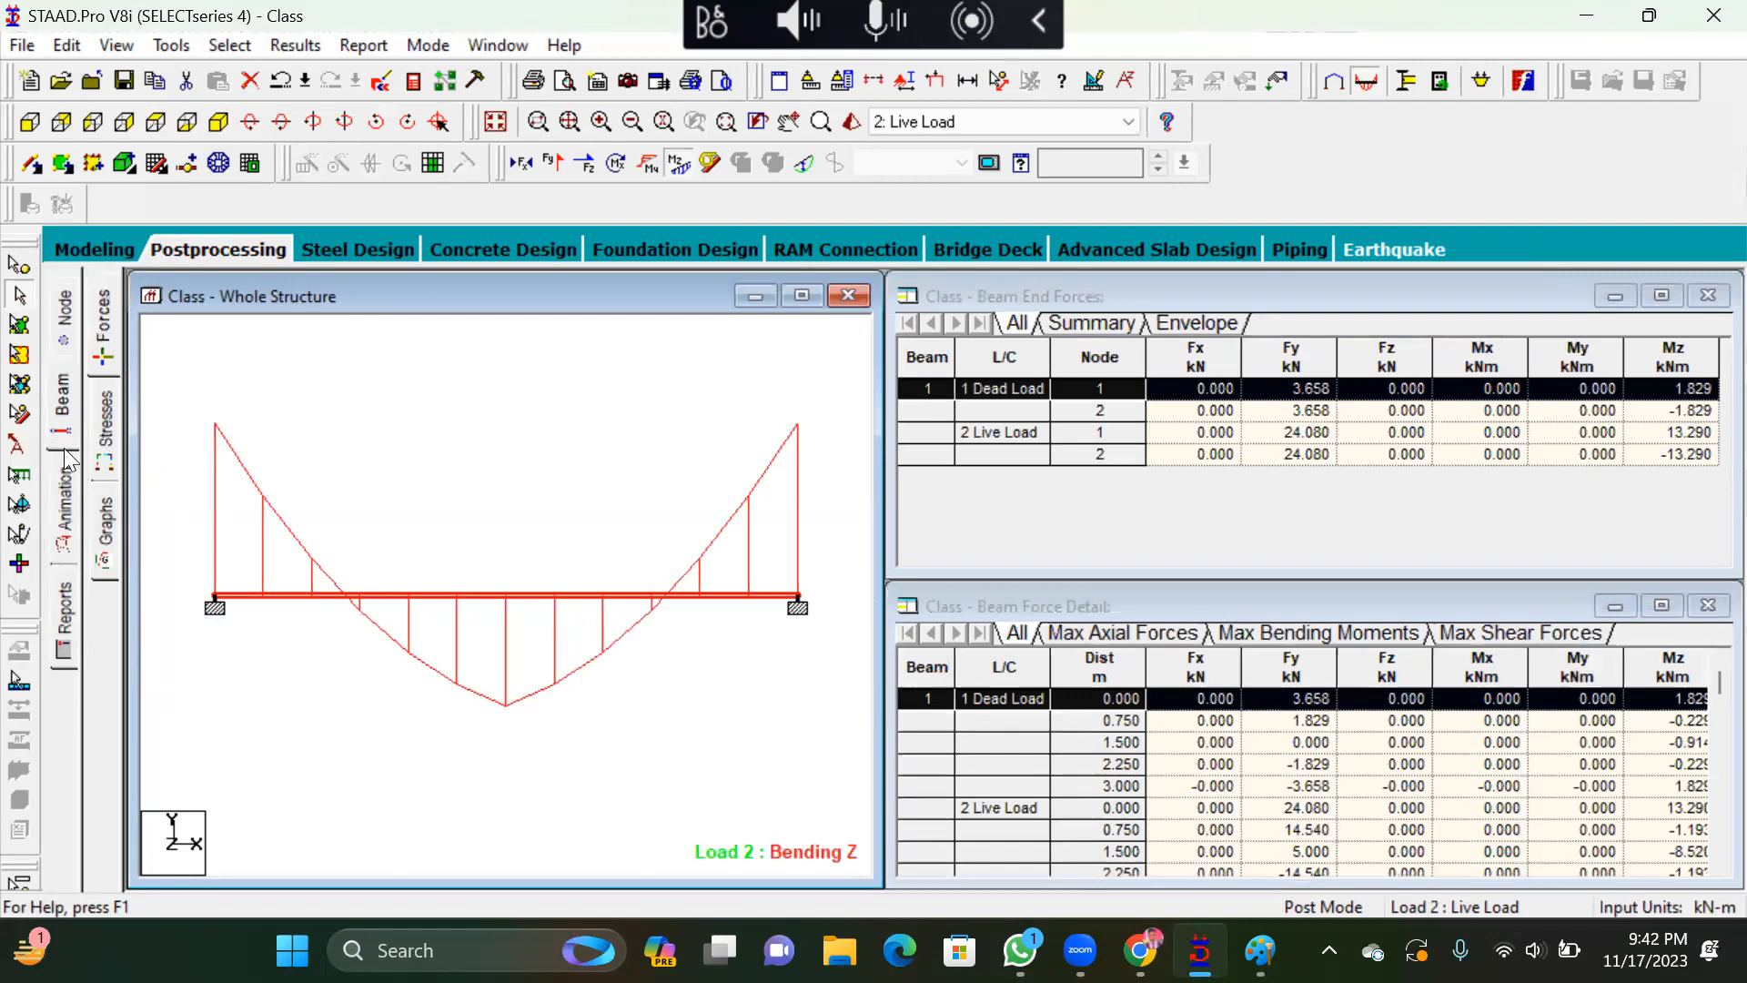
click(65, 505)
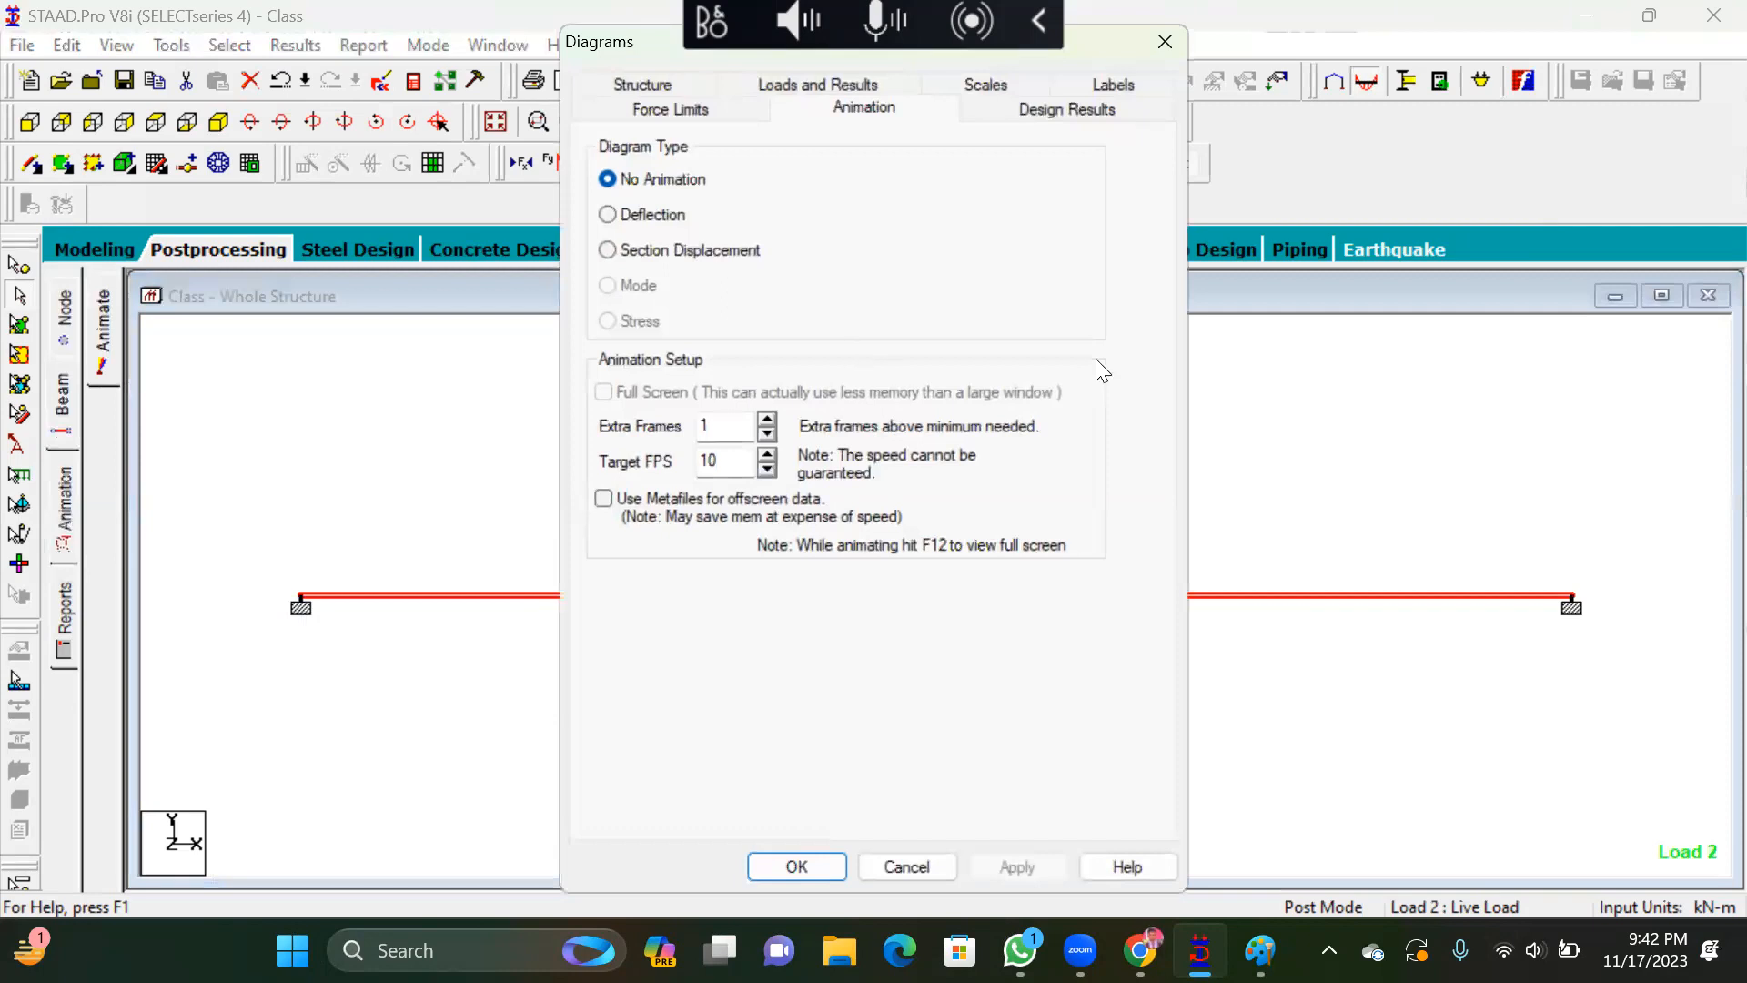
click(984, 362)
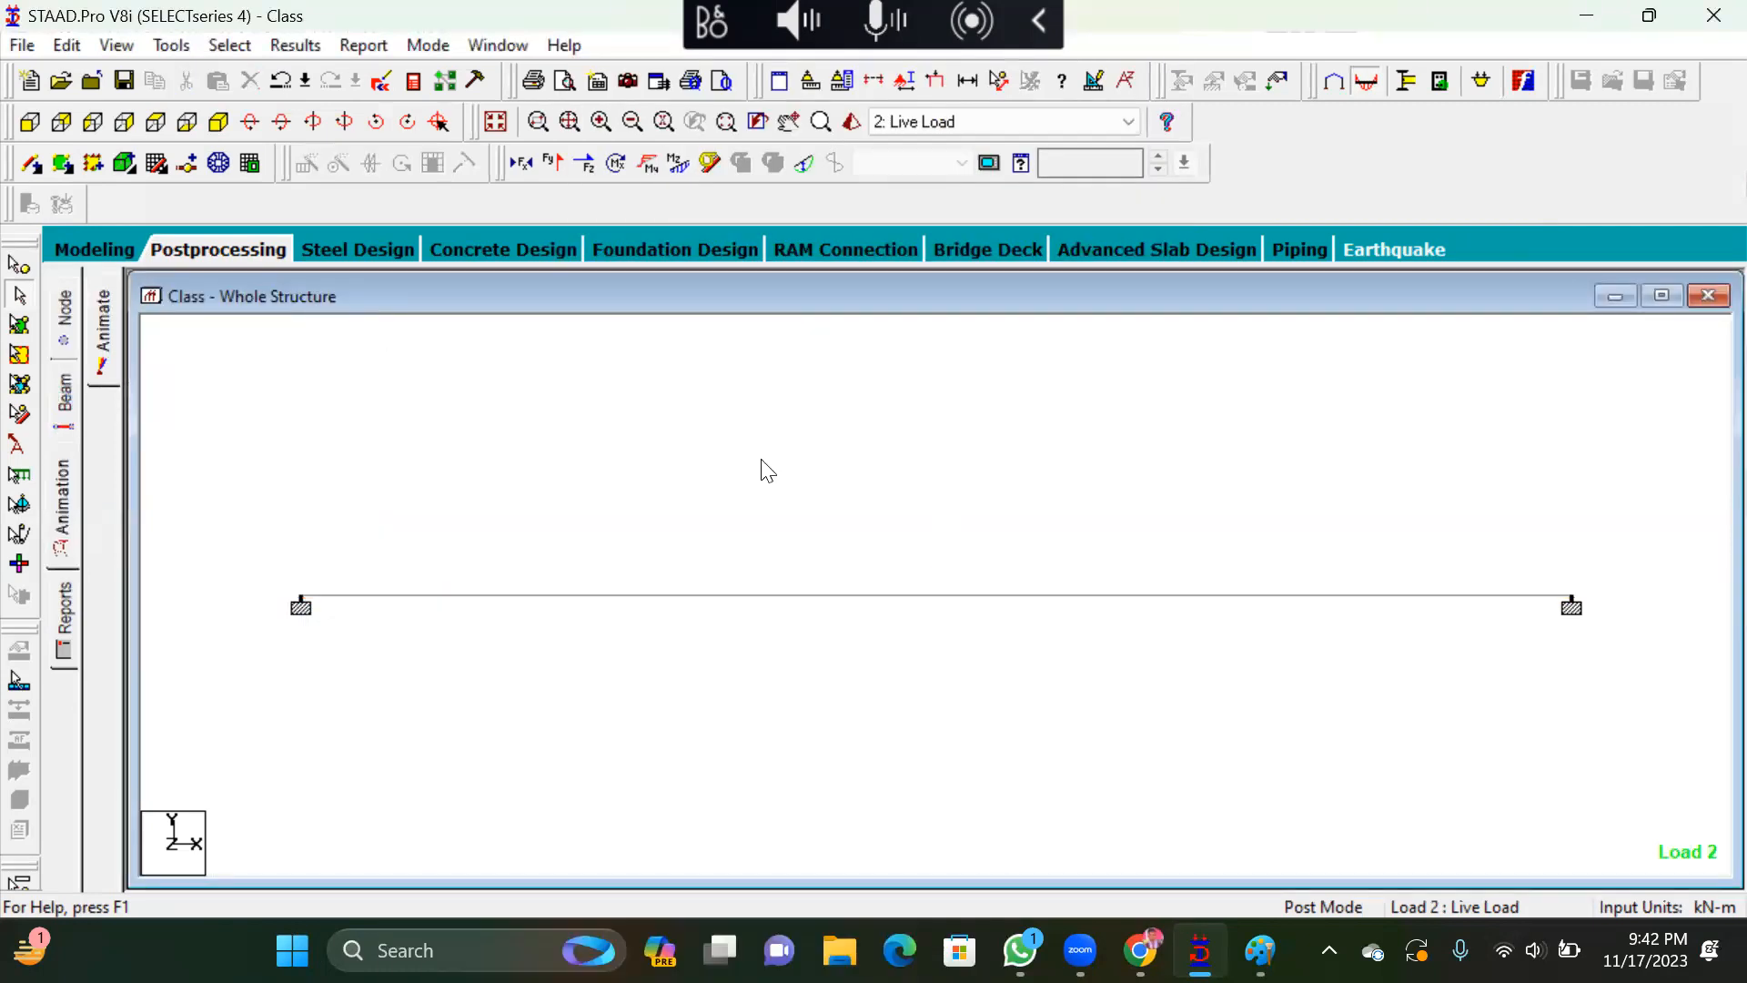
Return to modeling and expand the dead and live load cases in the load definitions
click(115, 248)
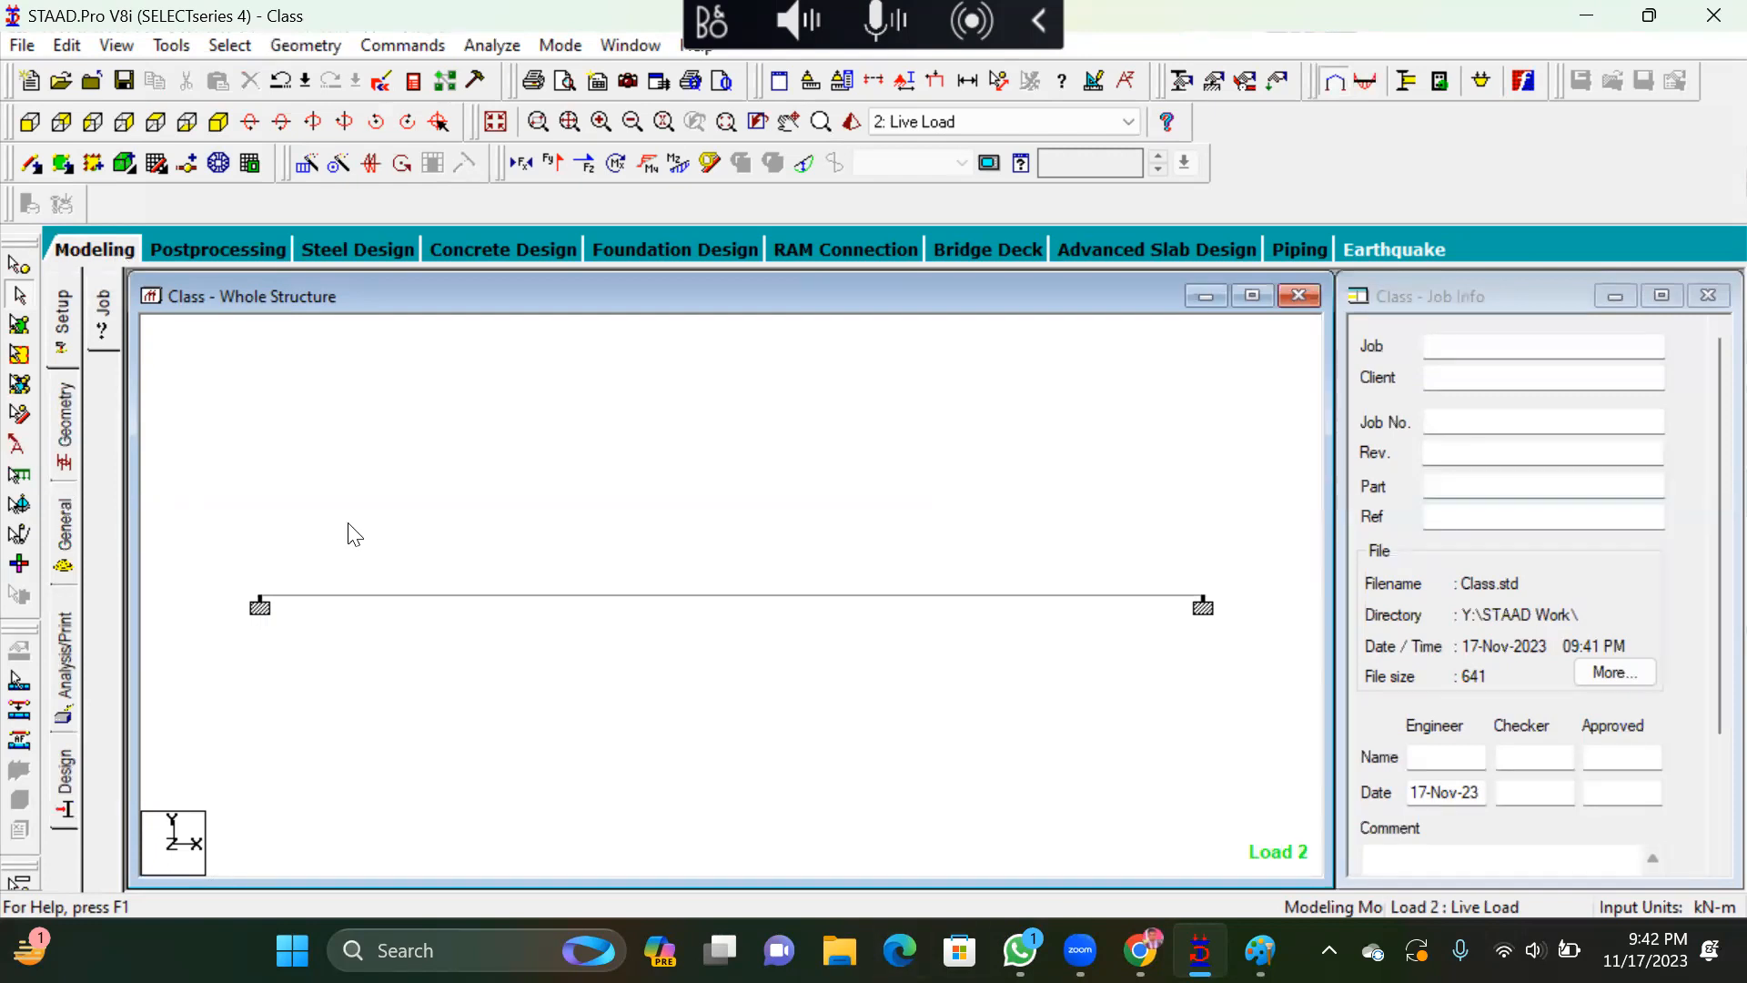
click(872, 606)
scroll(910, 619, down, 2)
scroll(910, 616, down, 2)
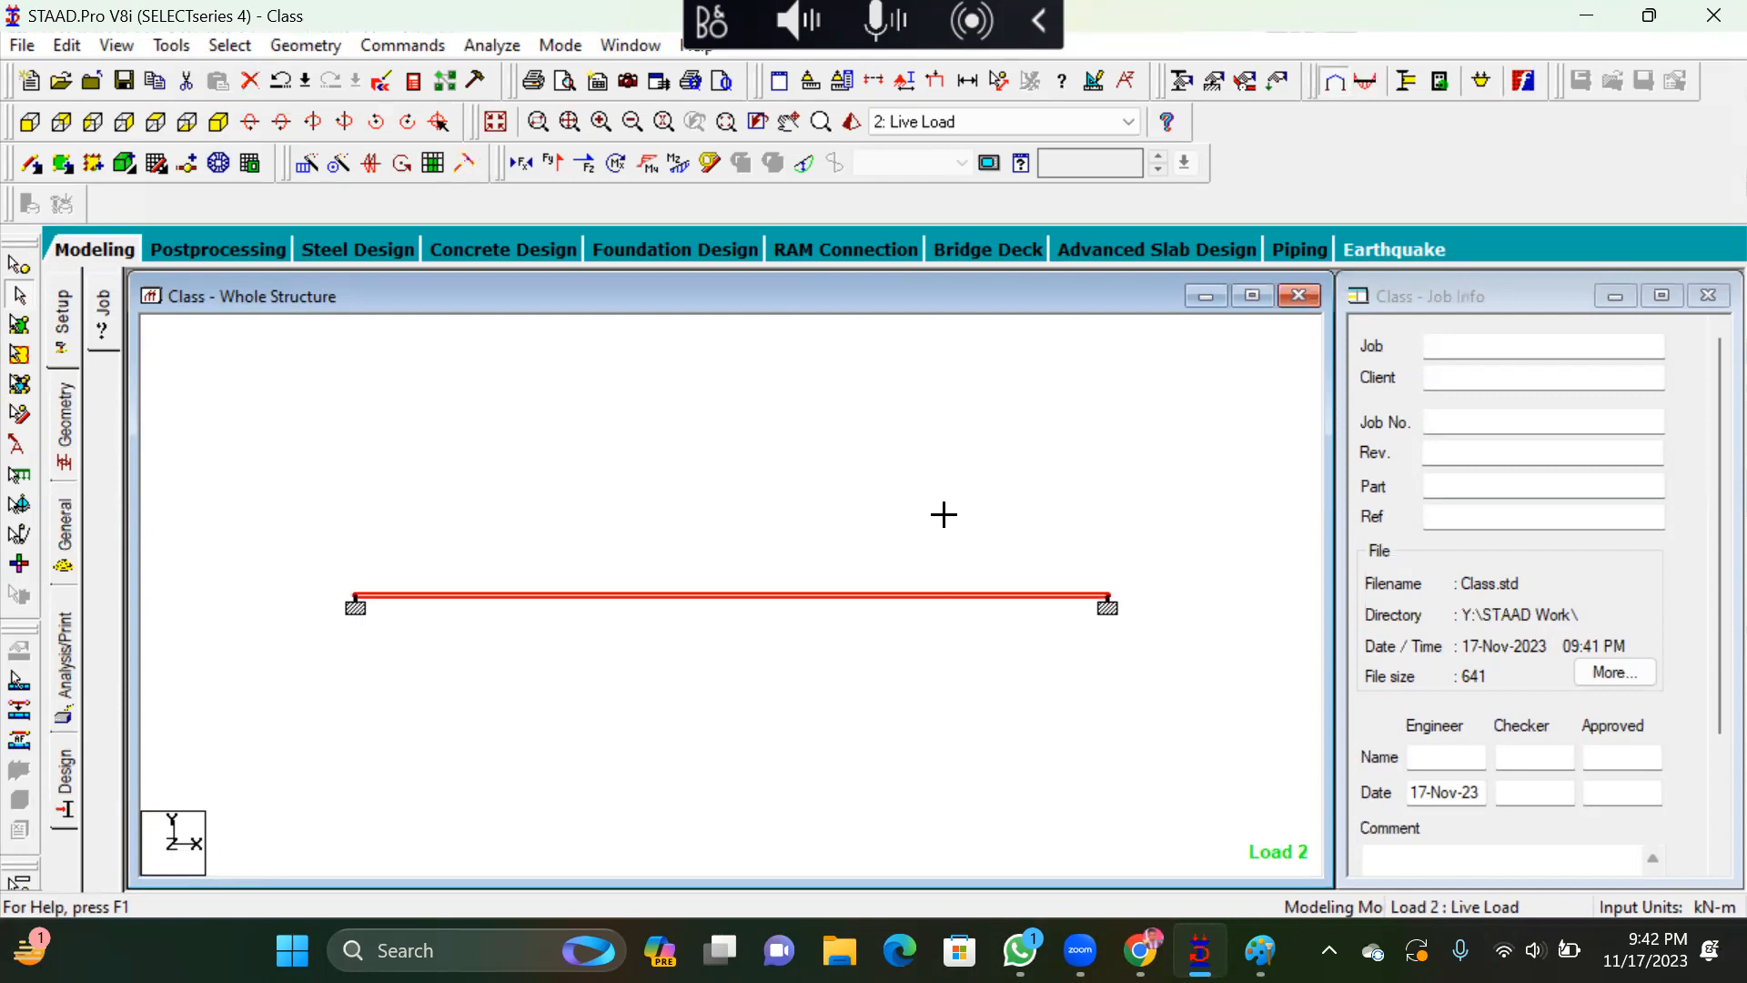
click(943, 515)
click(60, 543)
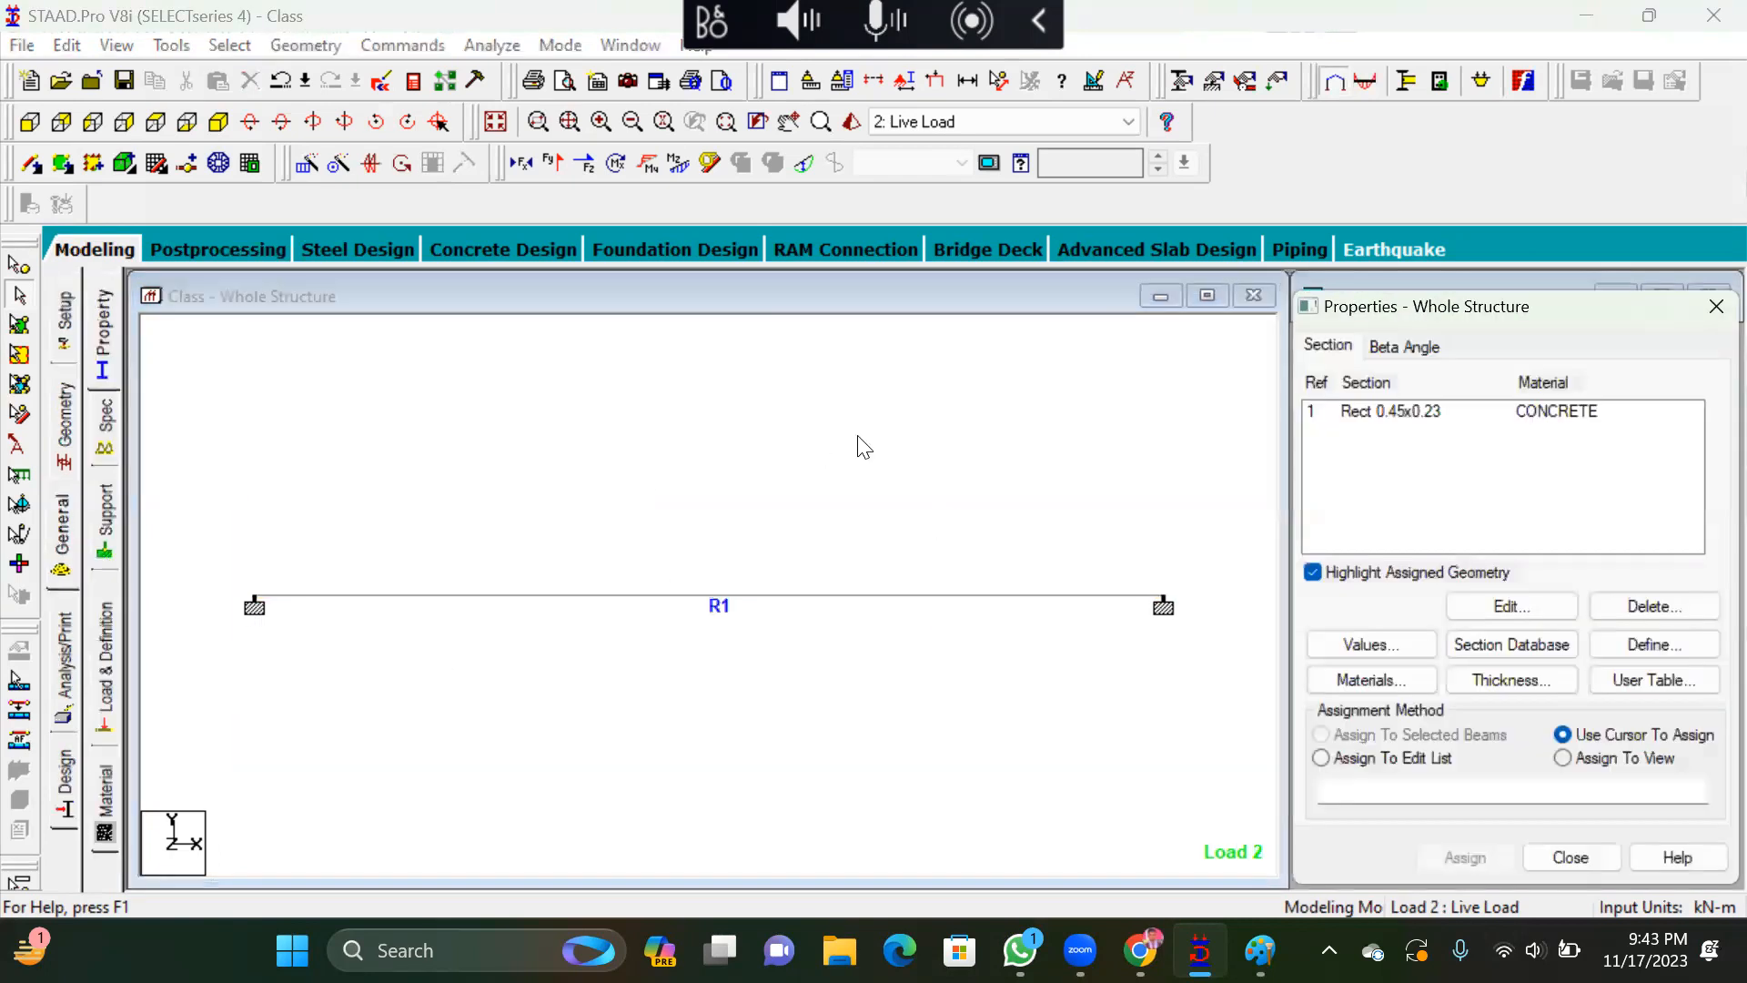
click(110, 666)
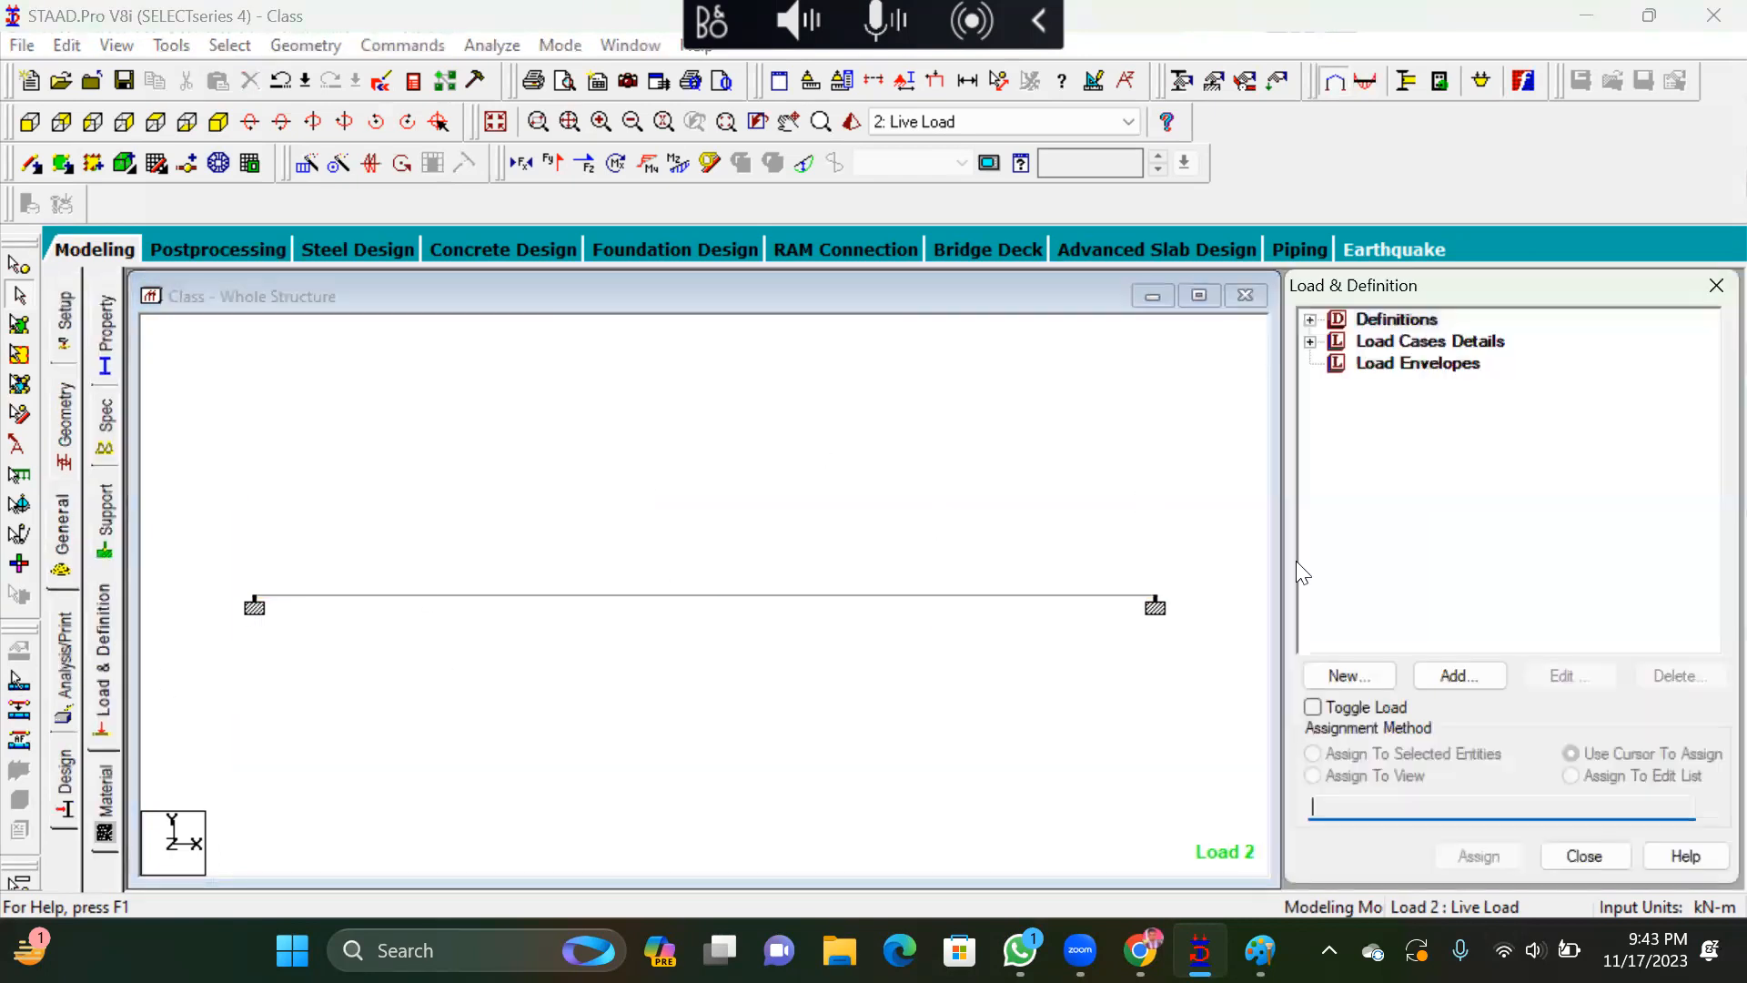
click(1309, 342)
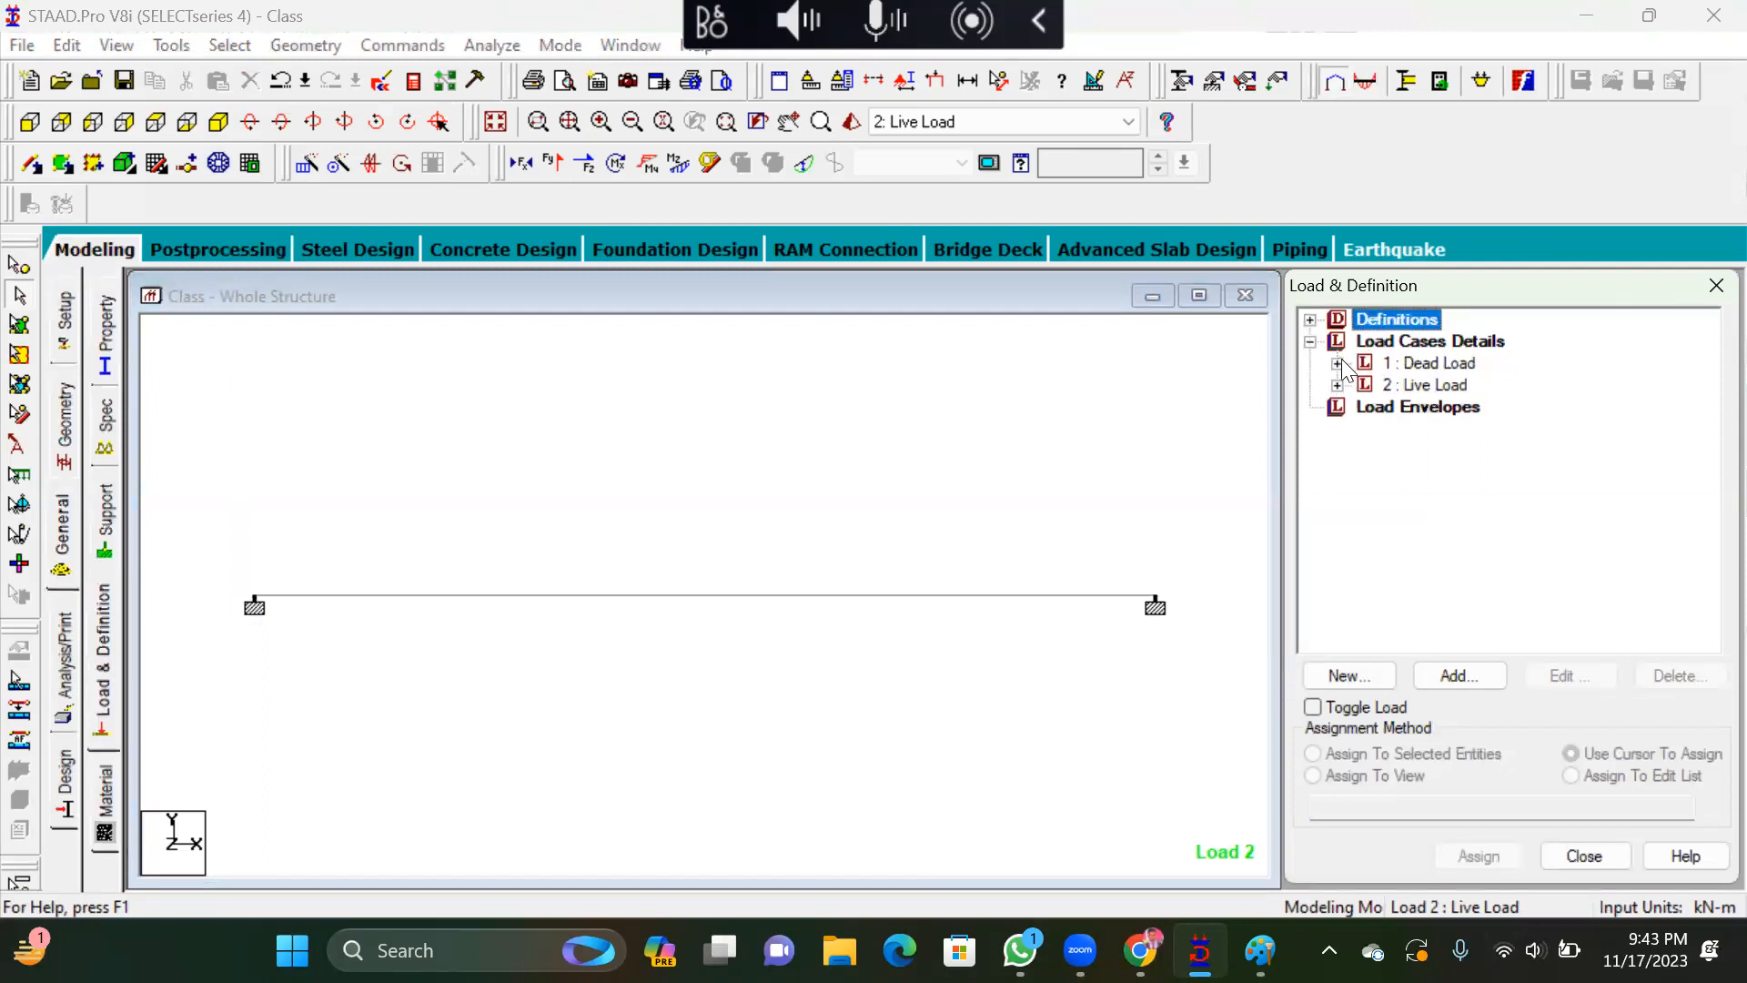
click(1337, 363)
click(1336, 407)
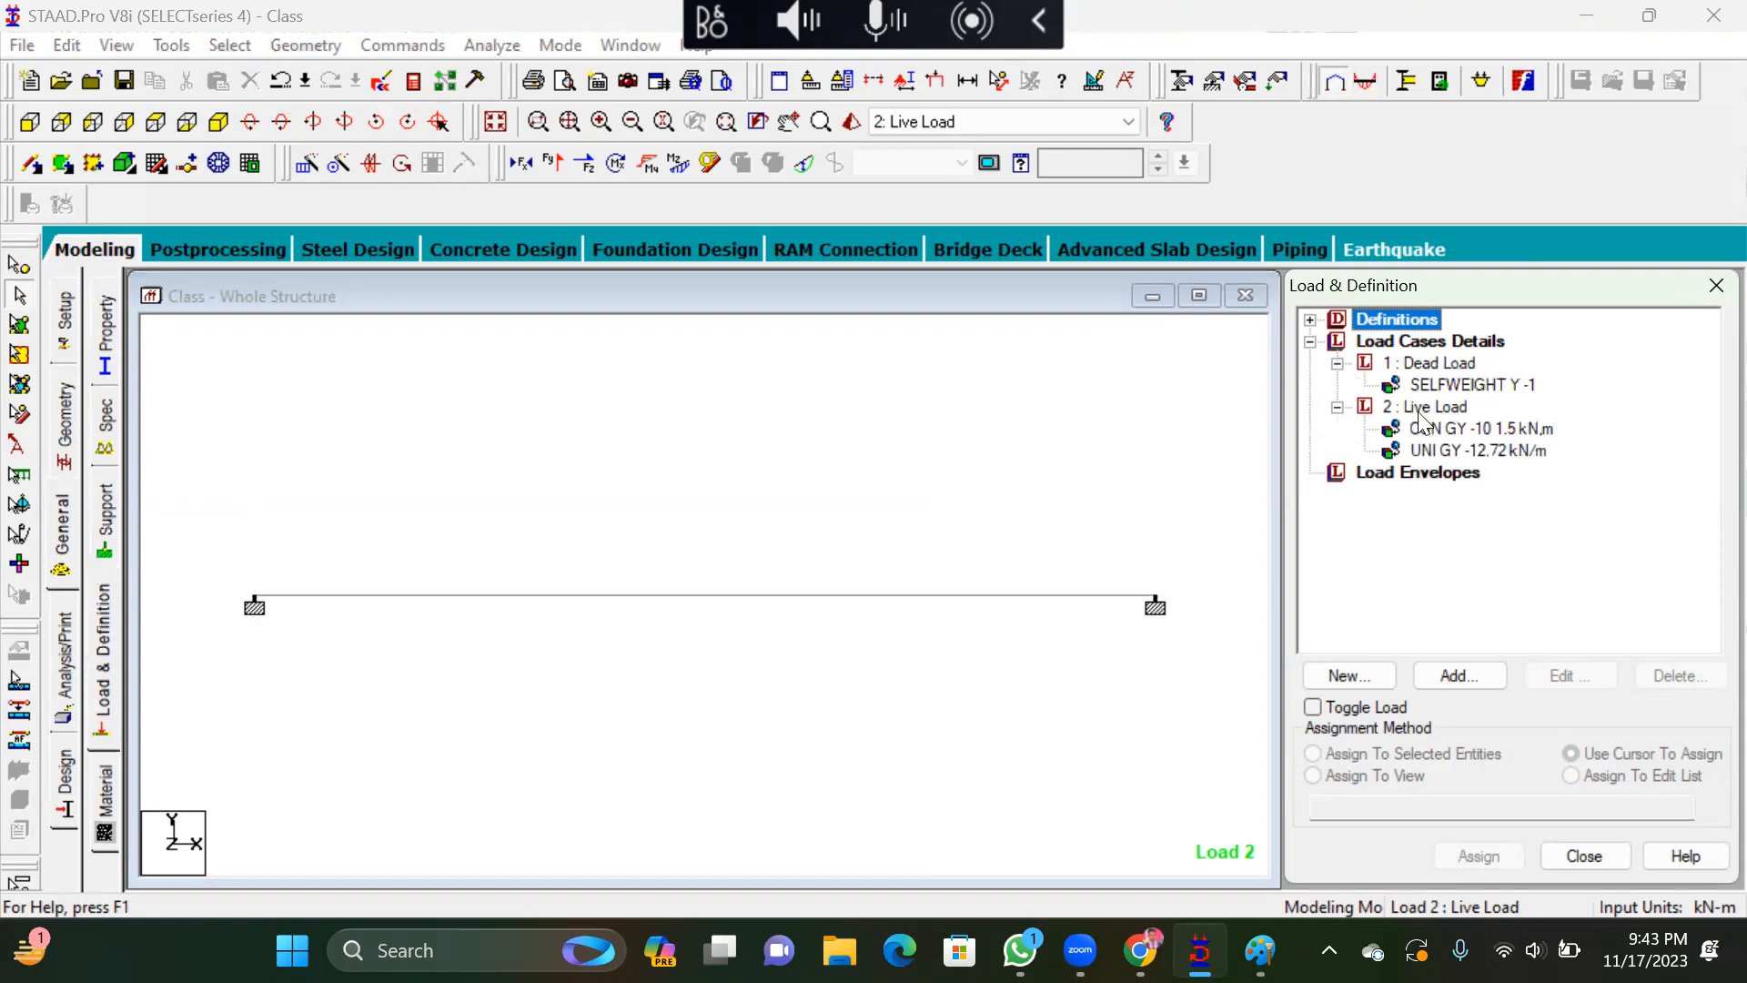
Start a new linear varying member load under the live load case
click(1433, 385)
click(1438, 407)
click(1466, 675)
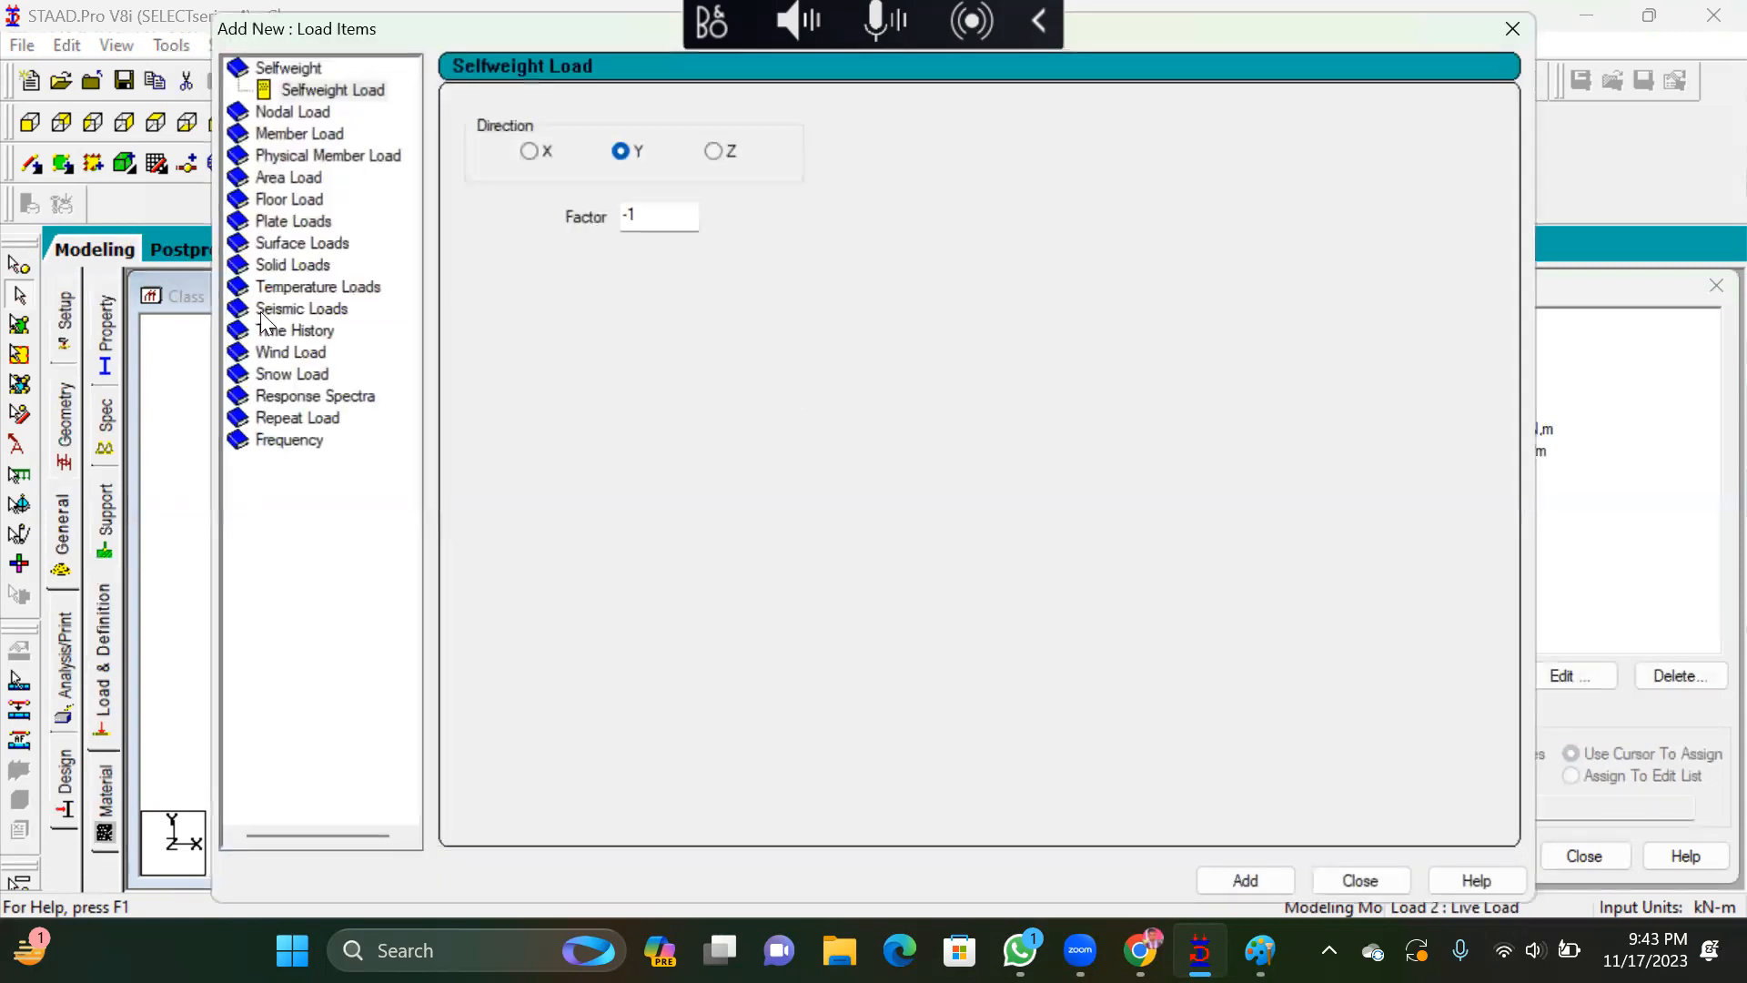
click(289, 134)
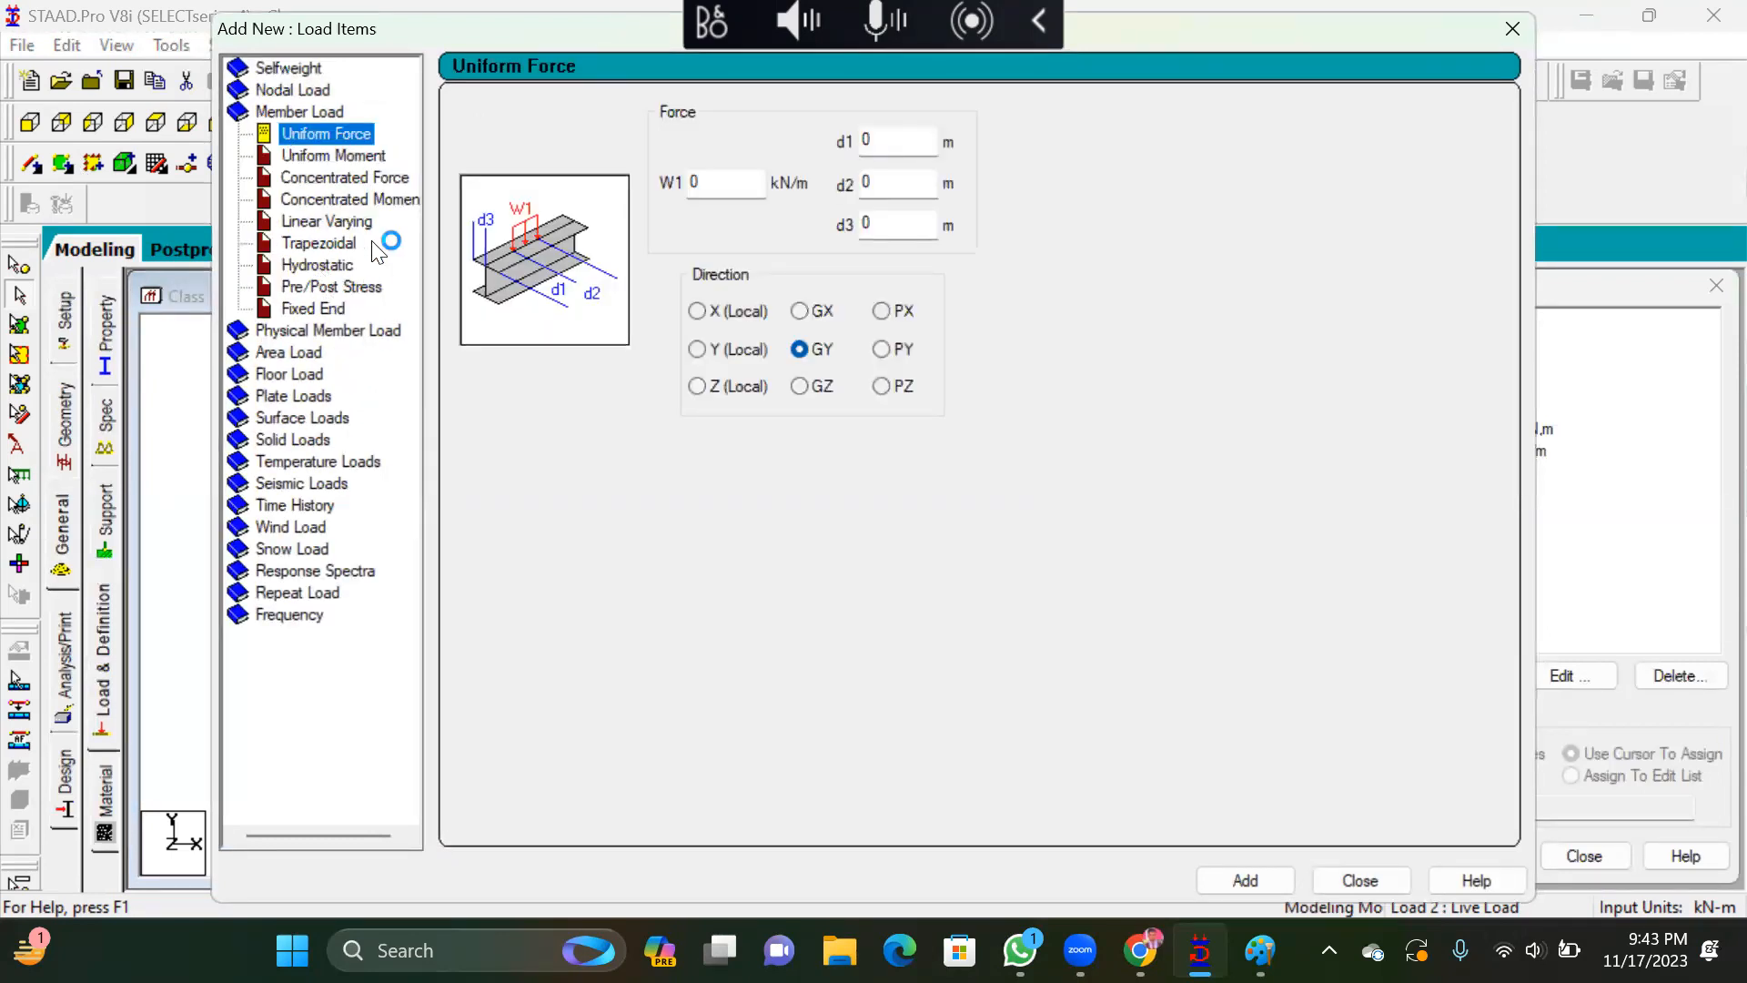
click(337, 221)
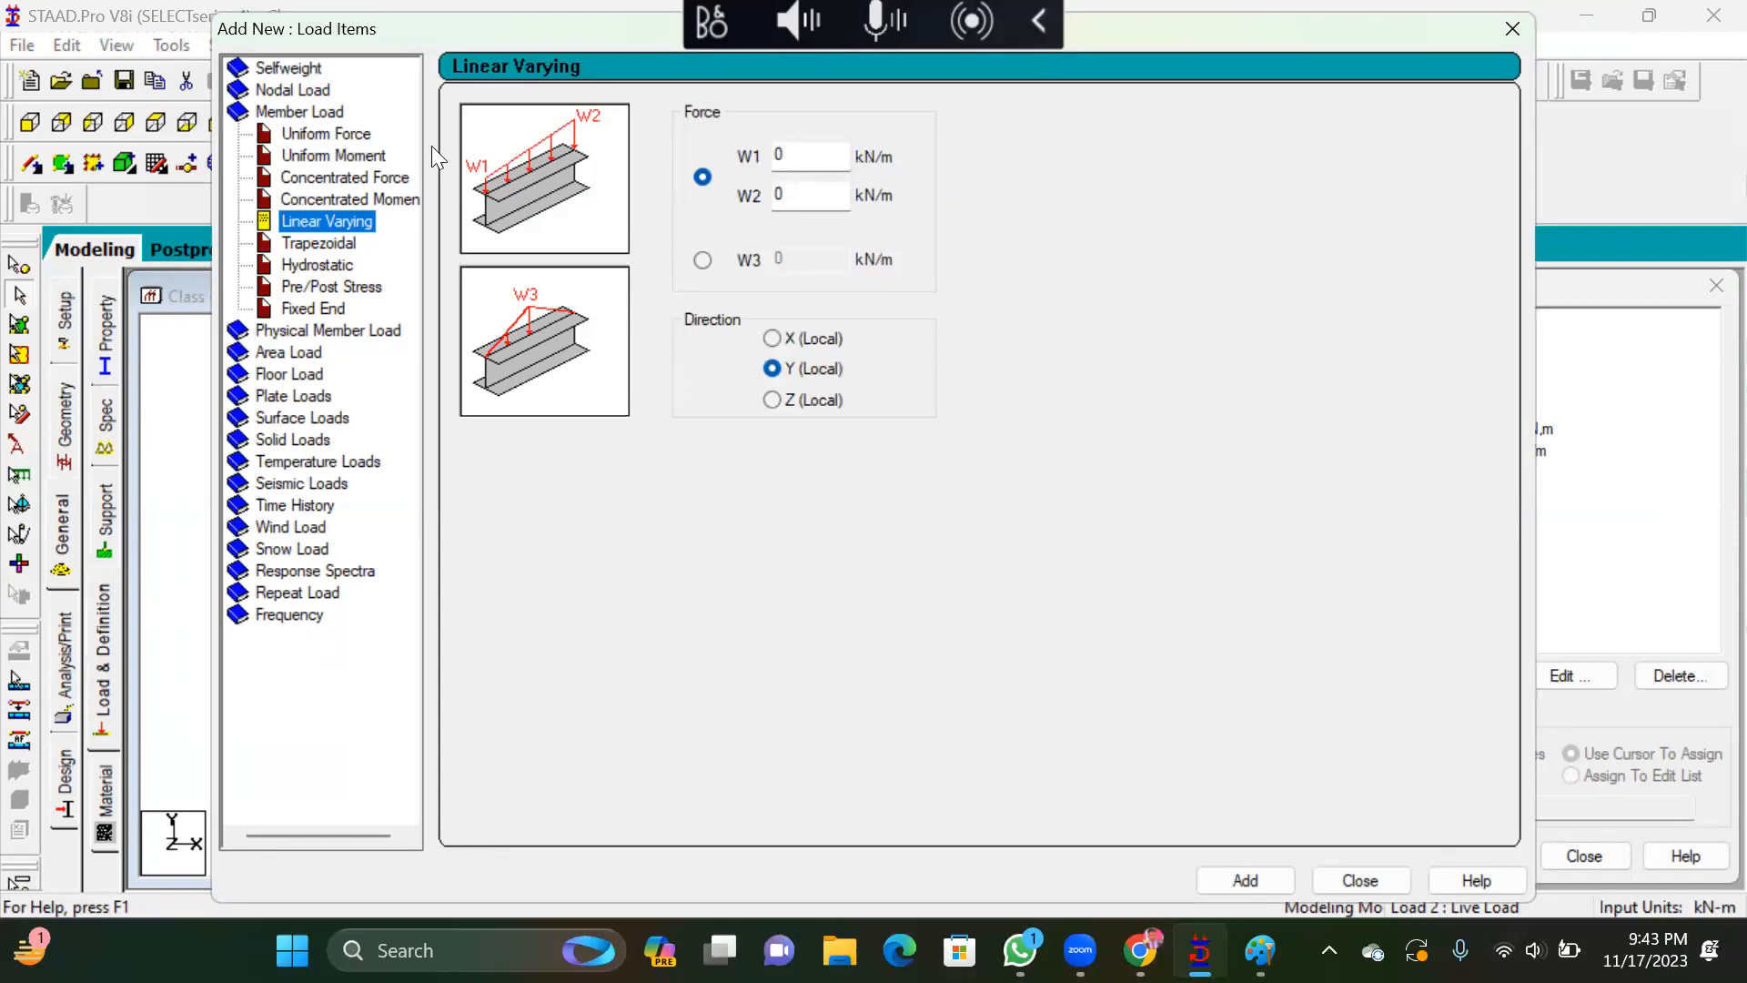
drag(606, 28, 510, 167)
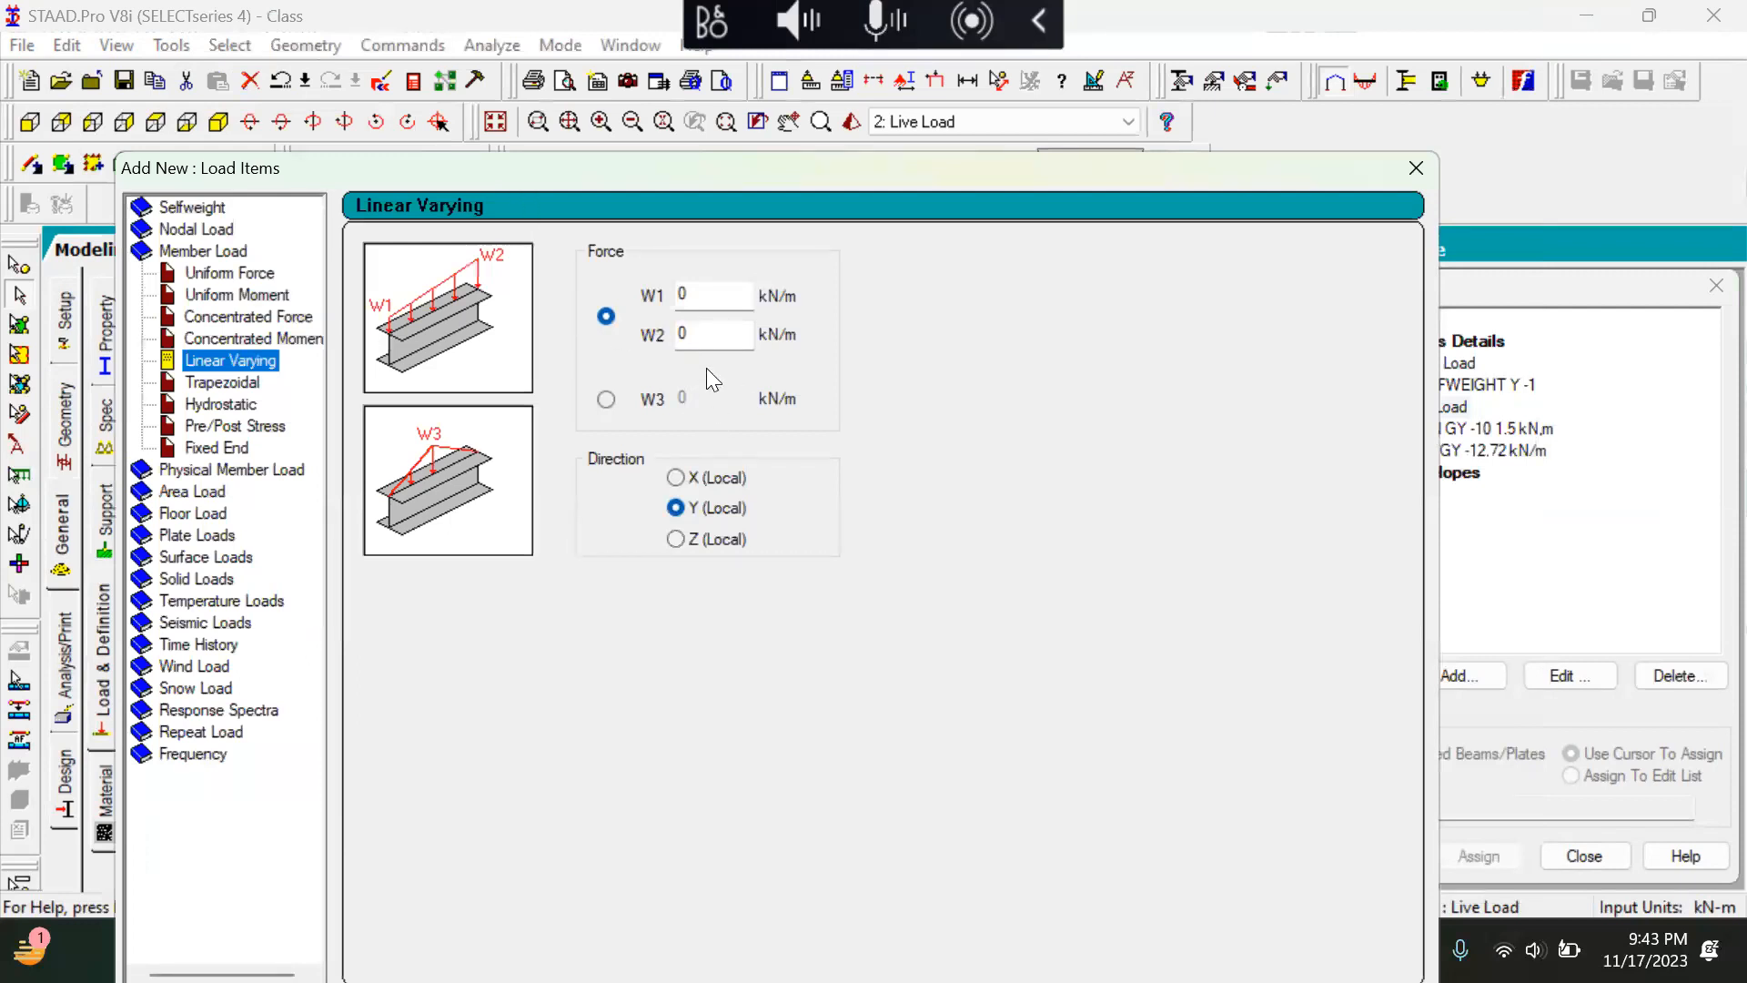
Set the linear varying load's W1 to 2 kN/m and W2 to 10 kN/m
click(680, 294)
click(696, 333)
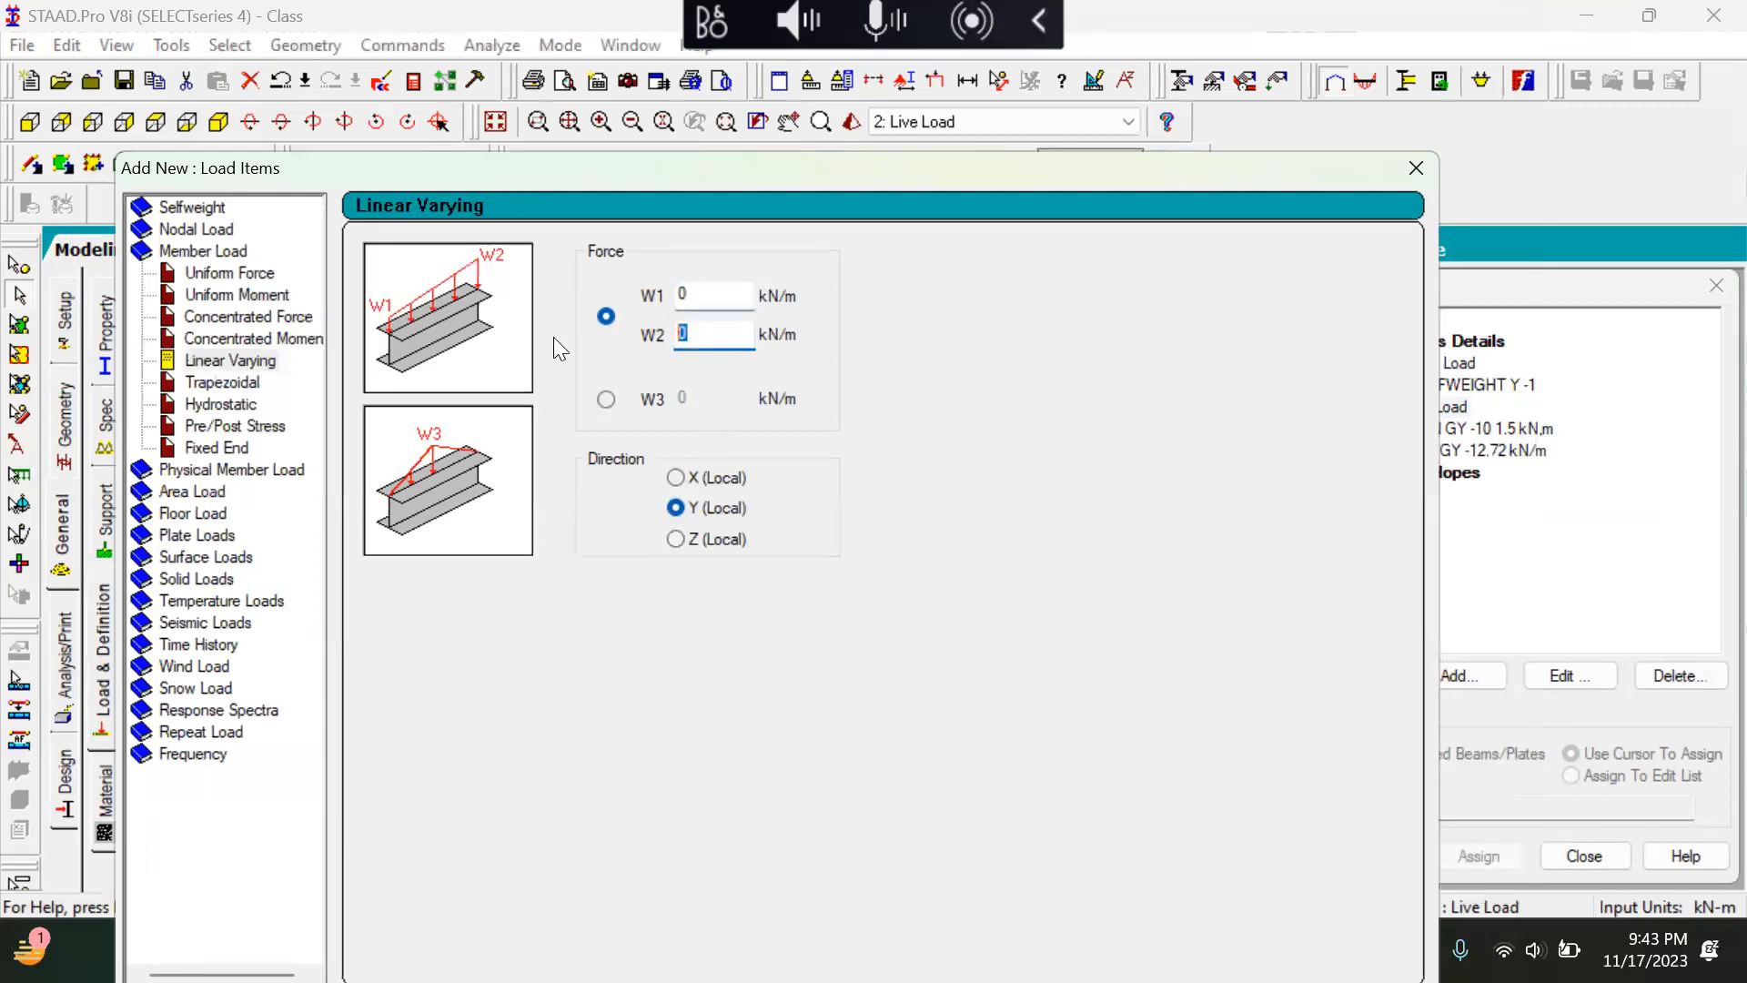
click(705, 295)
text(0)
double_click(718, 293)
text(2)
double_click(728, 344)
text(1)
drag(944, 169, 661, 19)
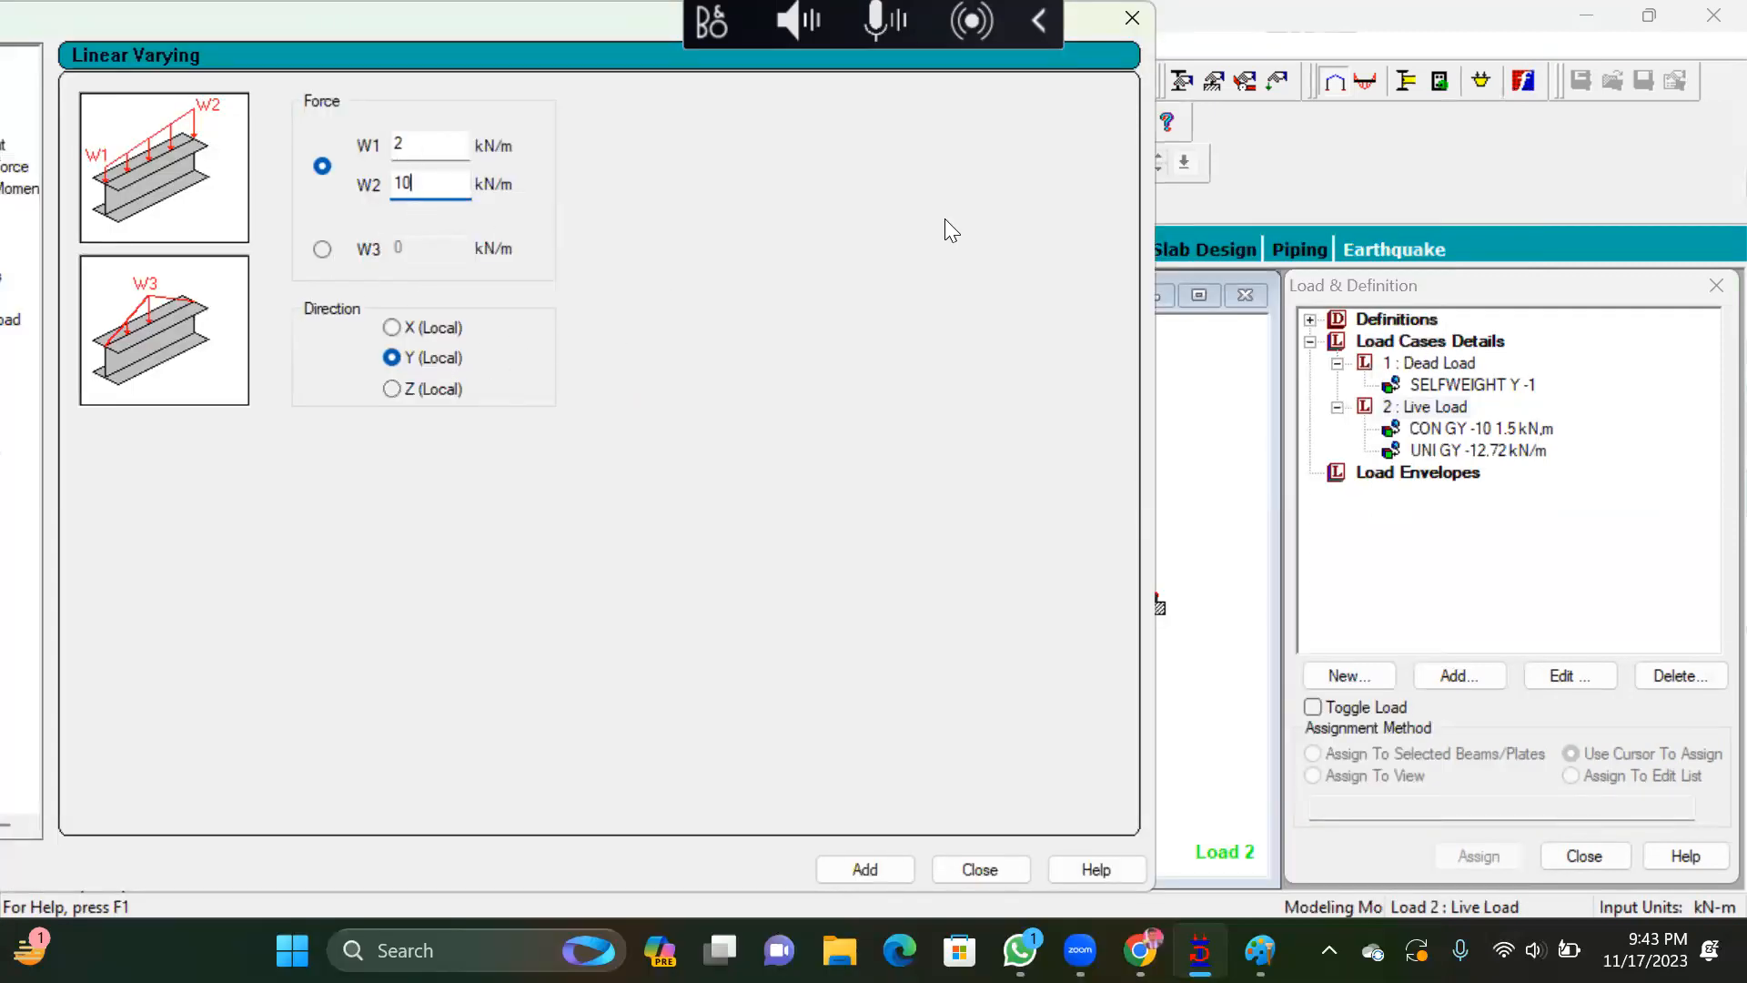
drag(285, 233, 546, 226)
mouse_move(187, 259)
mouse_down()
mouse_move(95, 269)
mouse_move(255, 341)
mouse_move(177, 257)
mouse_move(169, 350)
mouse_up()
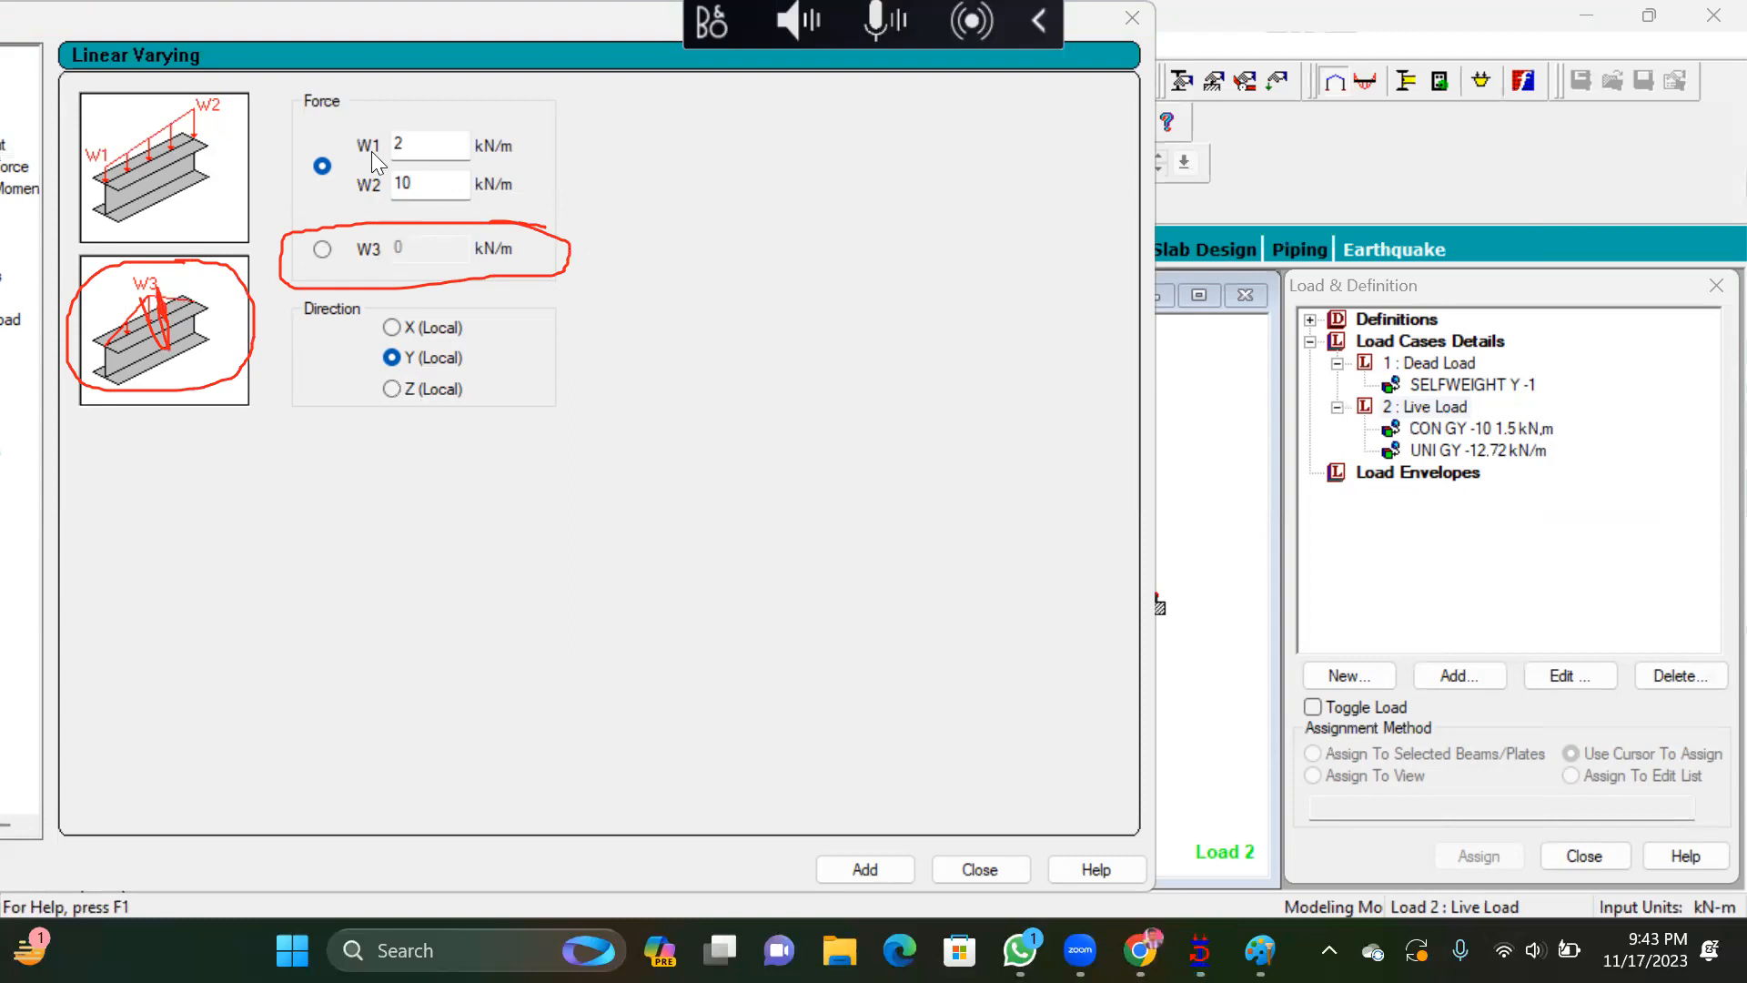
Change W1 to -2 and W2 to -10 kN/m, and add the load in local Y, agreeing to delete the result files
click(399, 143)
click(399, 144)
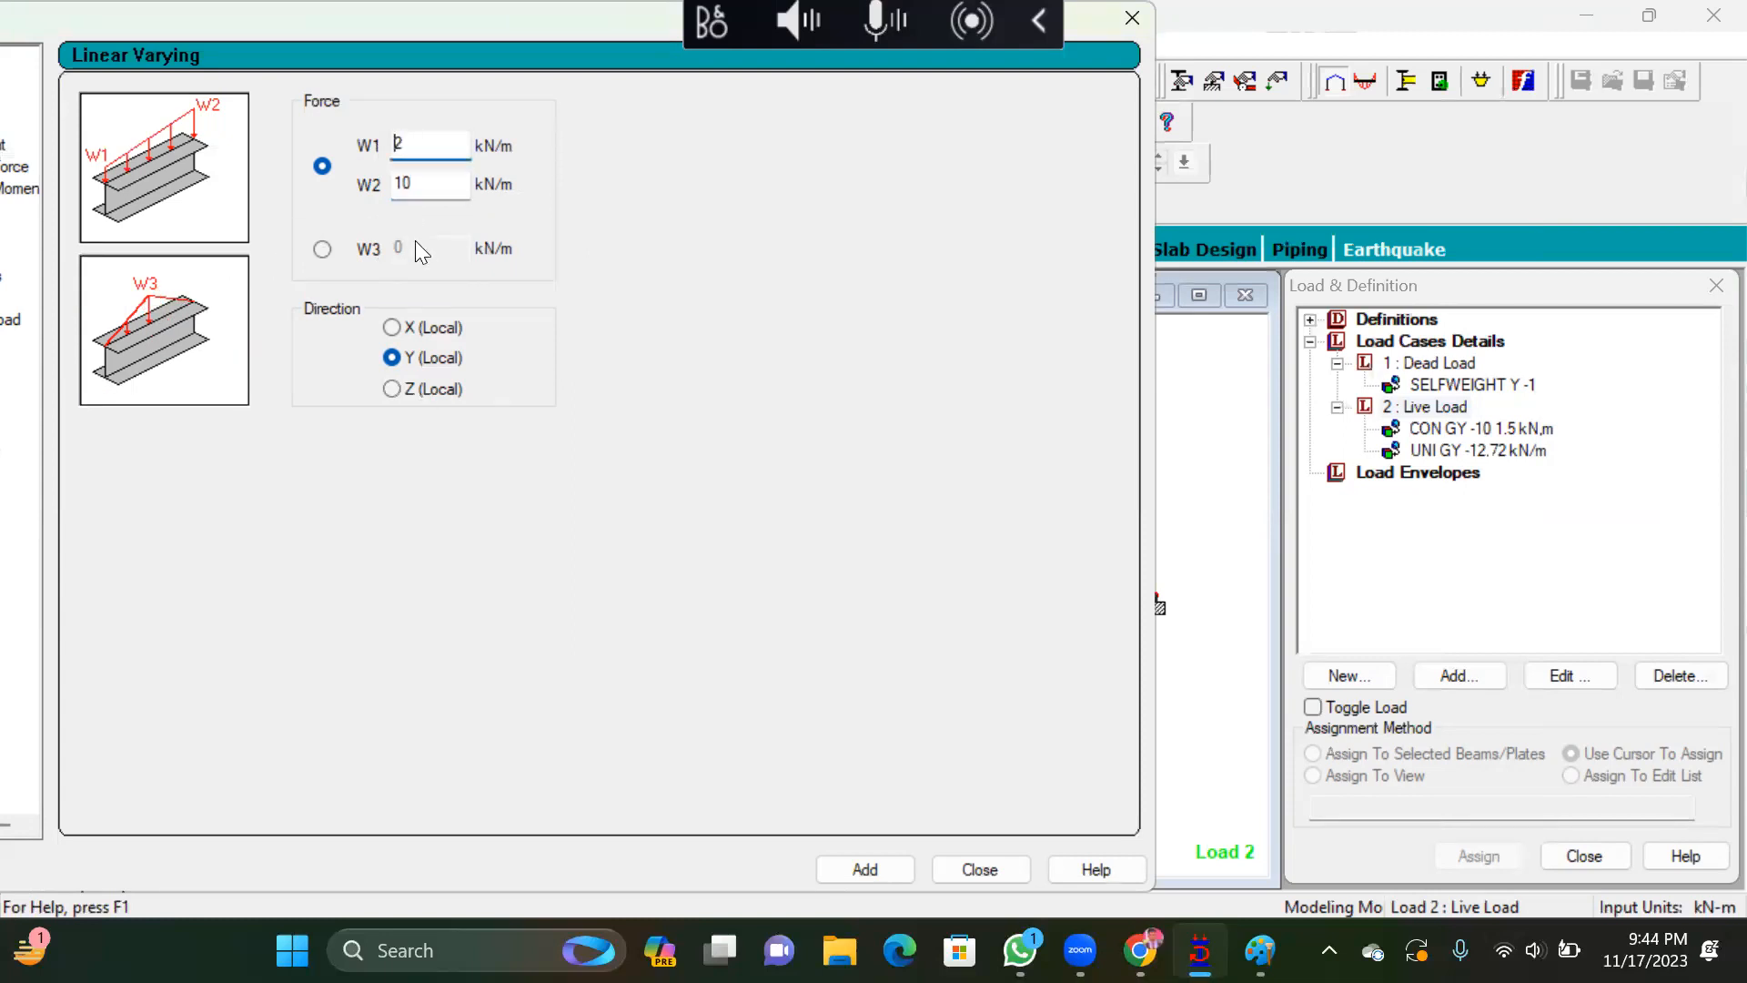
text(-)
click(395, 183)
text(-)
click(904, 866)
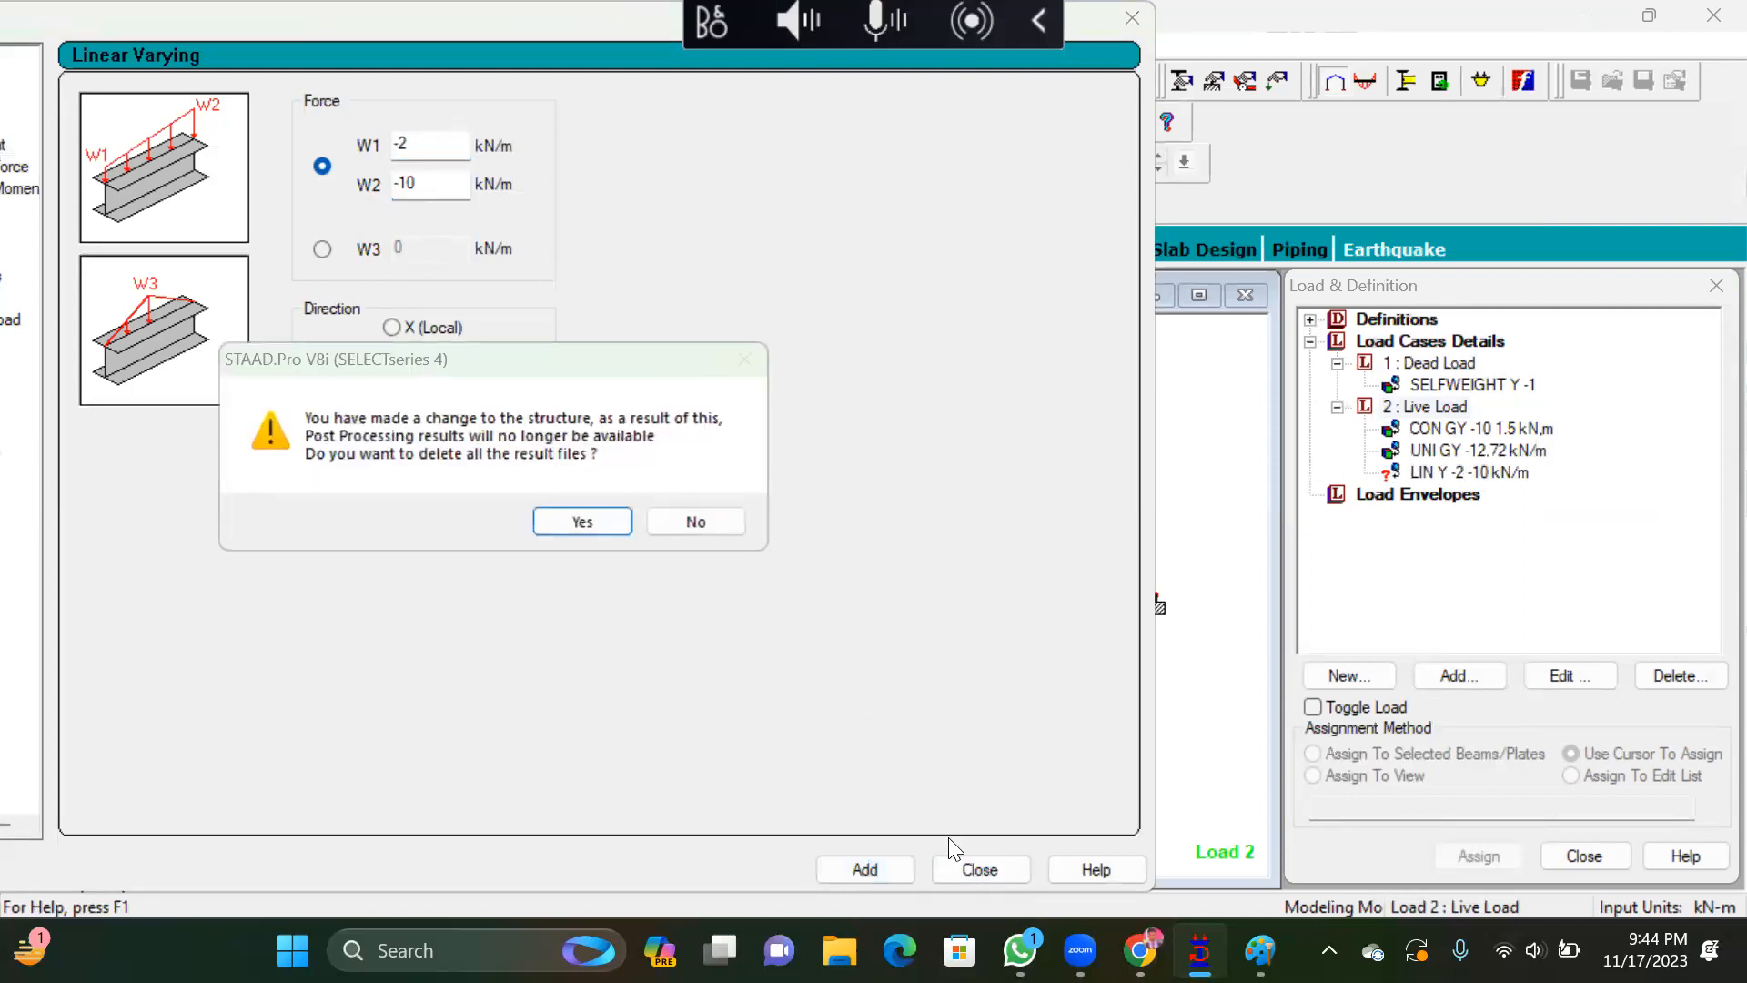
click(595, 524)
click(942, 866)
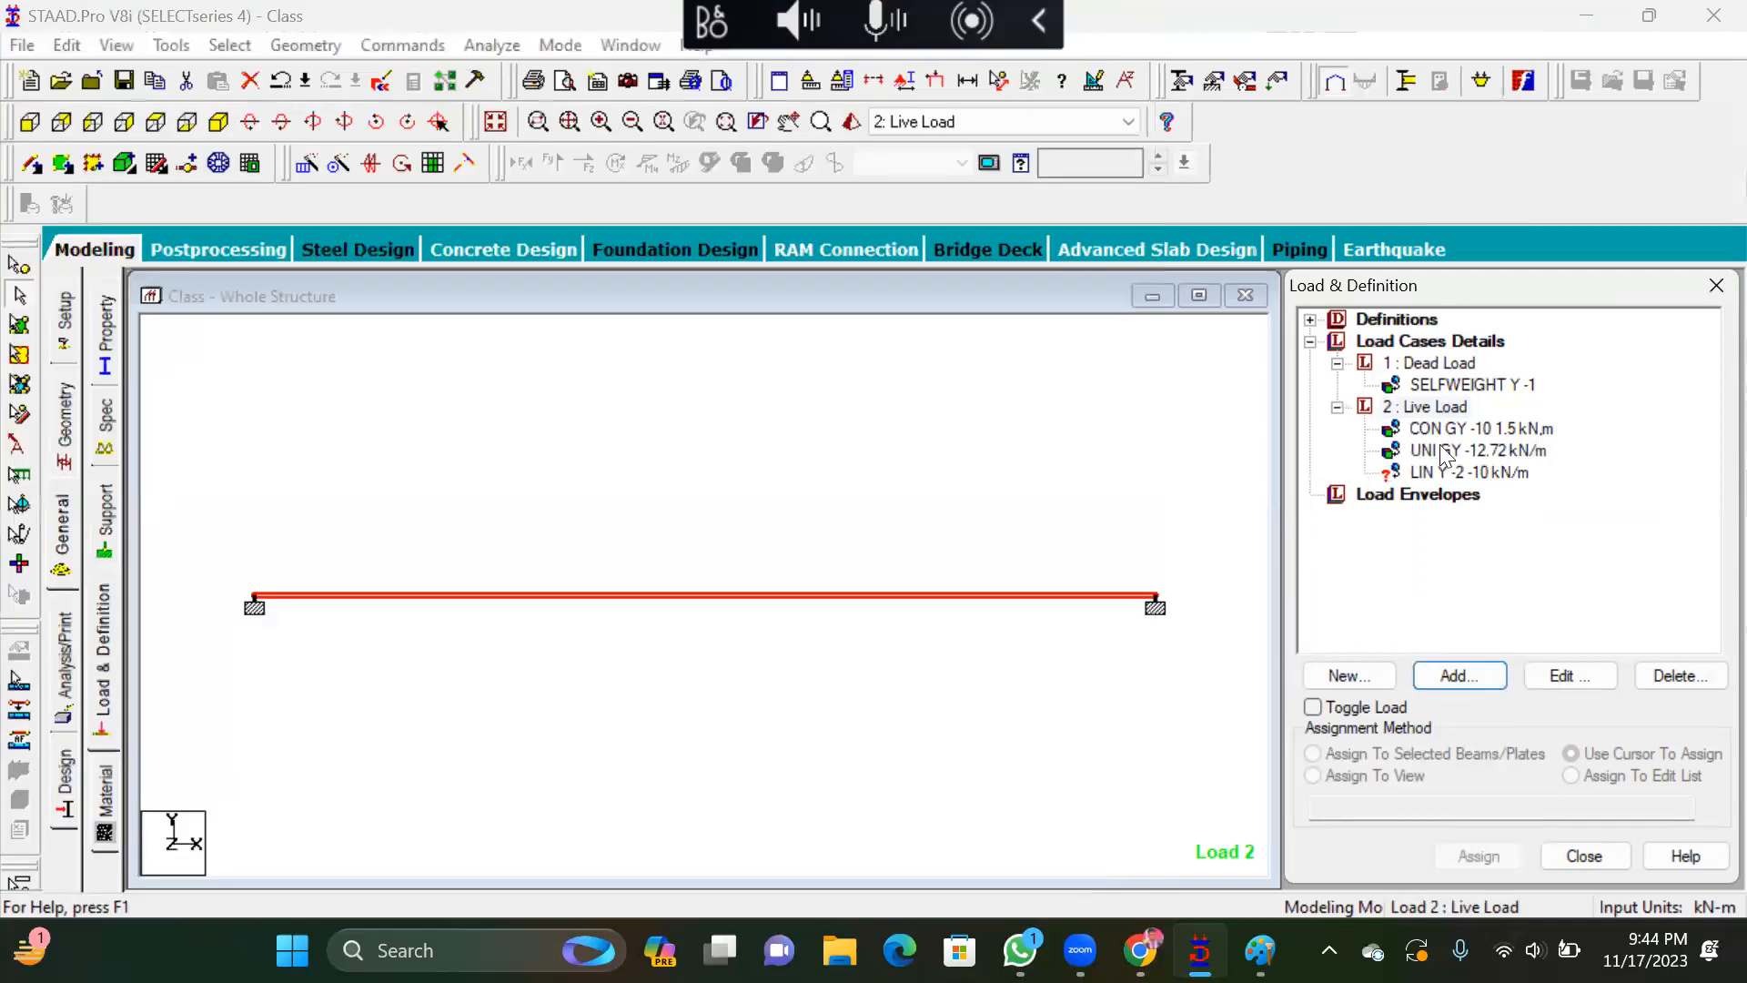
Assign the linear varying load to the selected beam
click(1471, 473)
click(1096, 640)
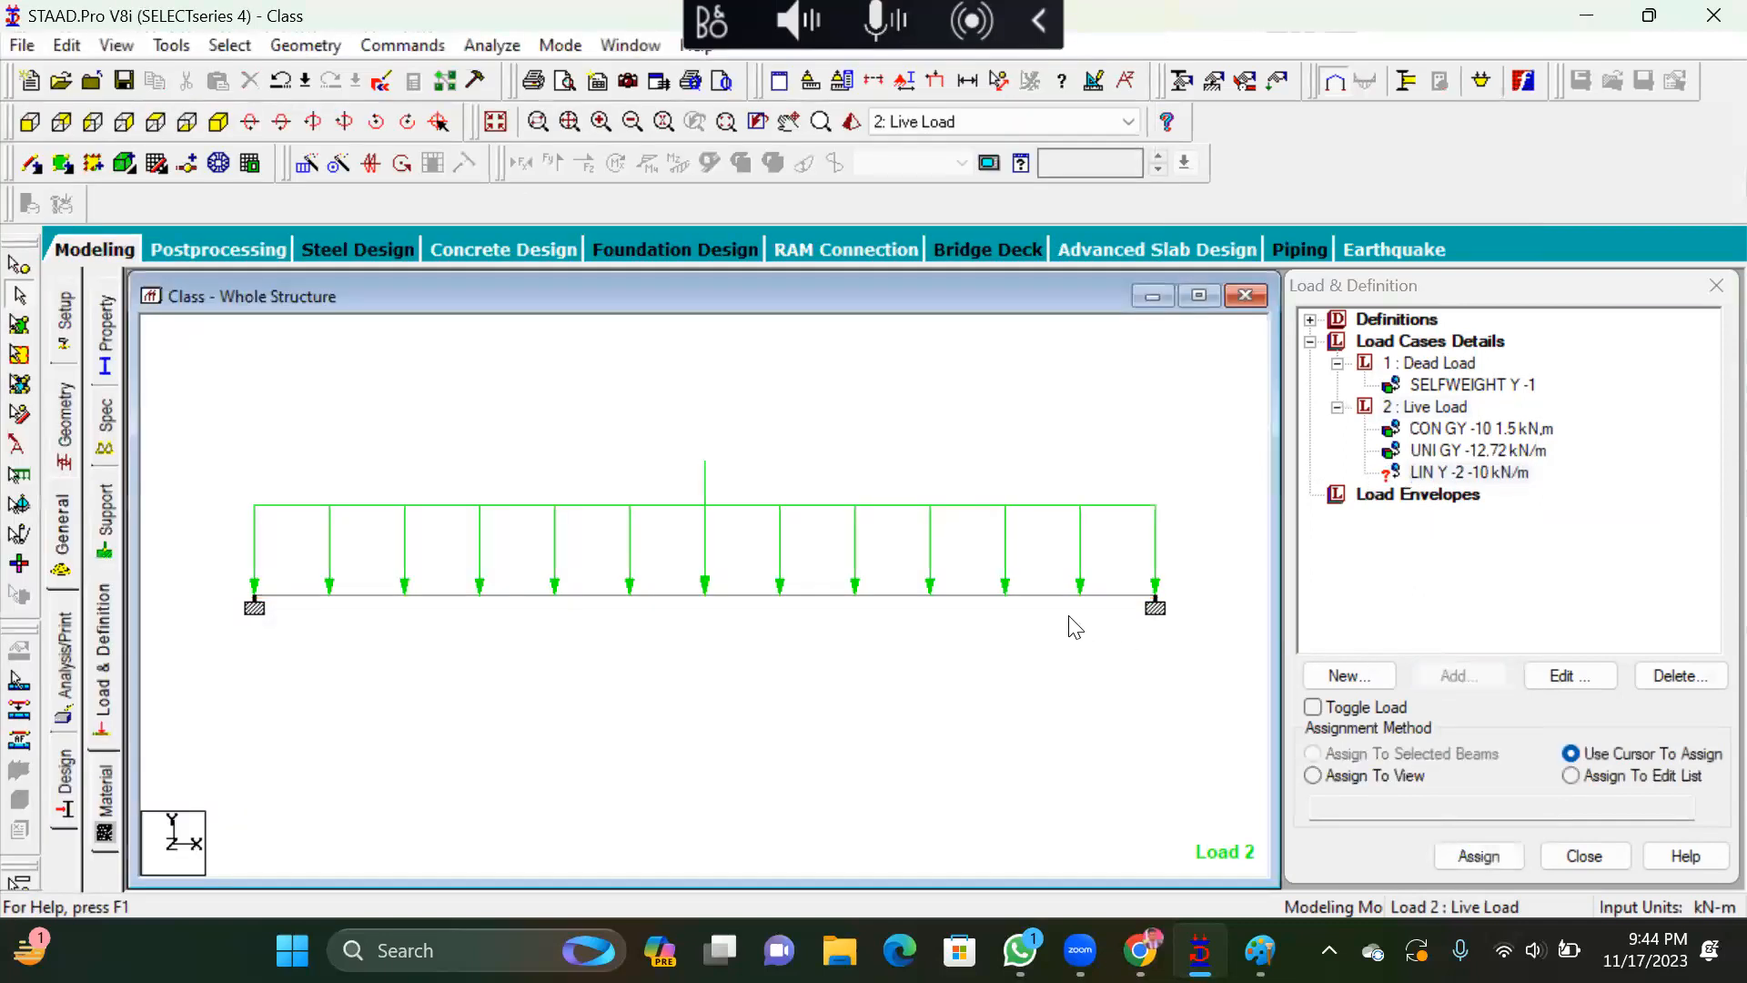
click(1061, 596)
click(1440, 761)
click(1476, 855)
key(Return)
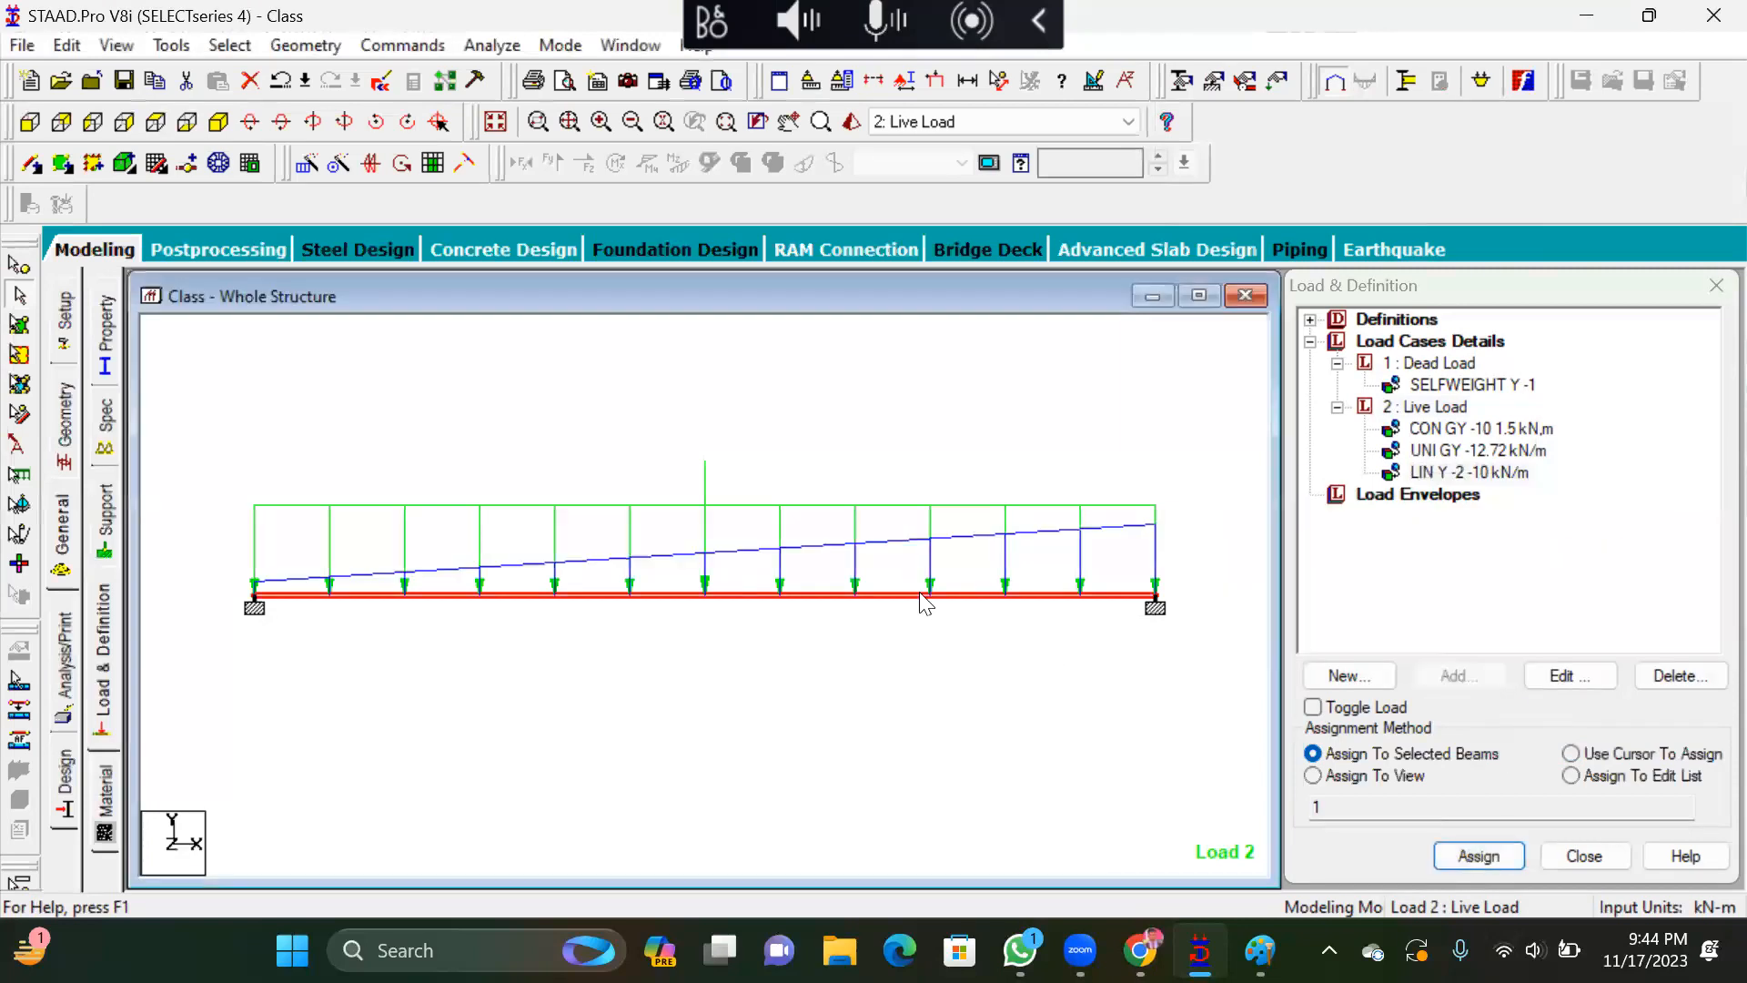
Edit the assigned linear varying load and set W1 to -1 kN/m
scroll(173, 583, up, 5)
scroll(281, 598, down, 1)
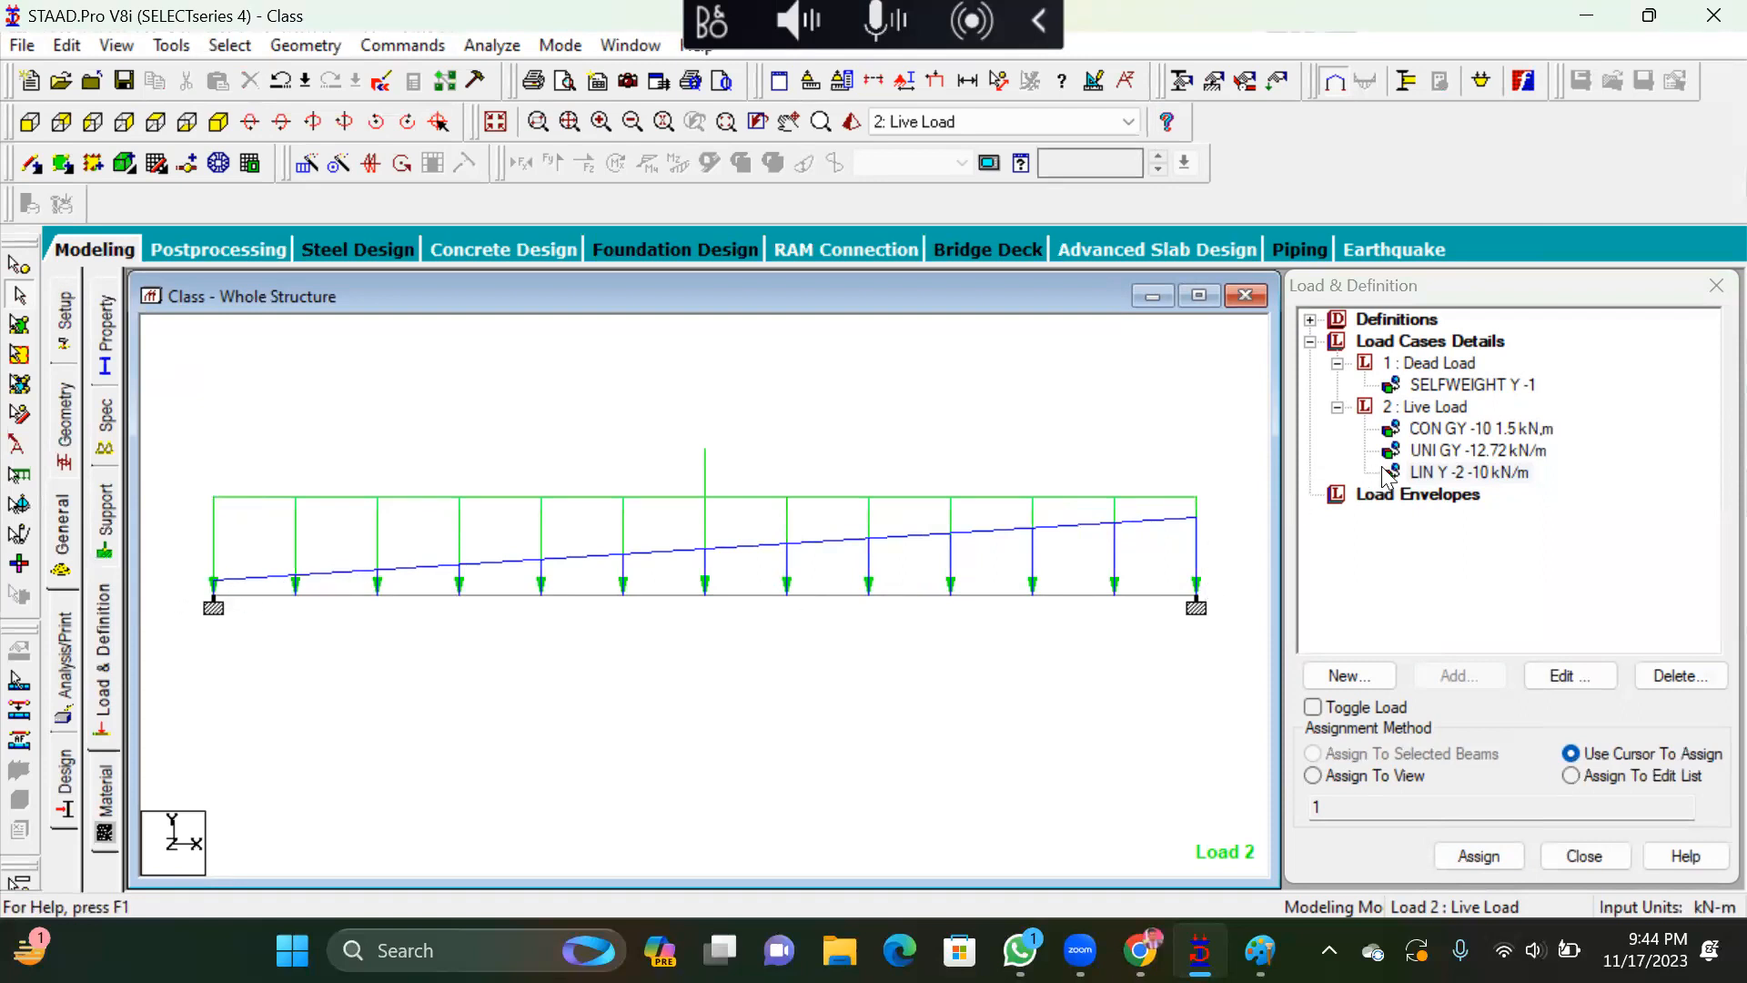
double_click(1437, 471)
double_click(896, 315)
text(-0)
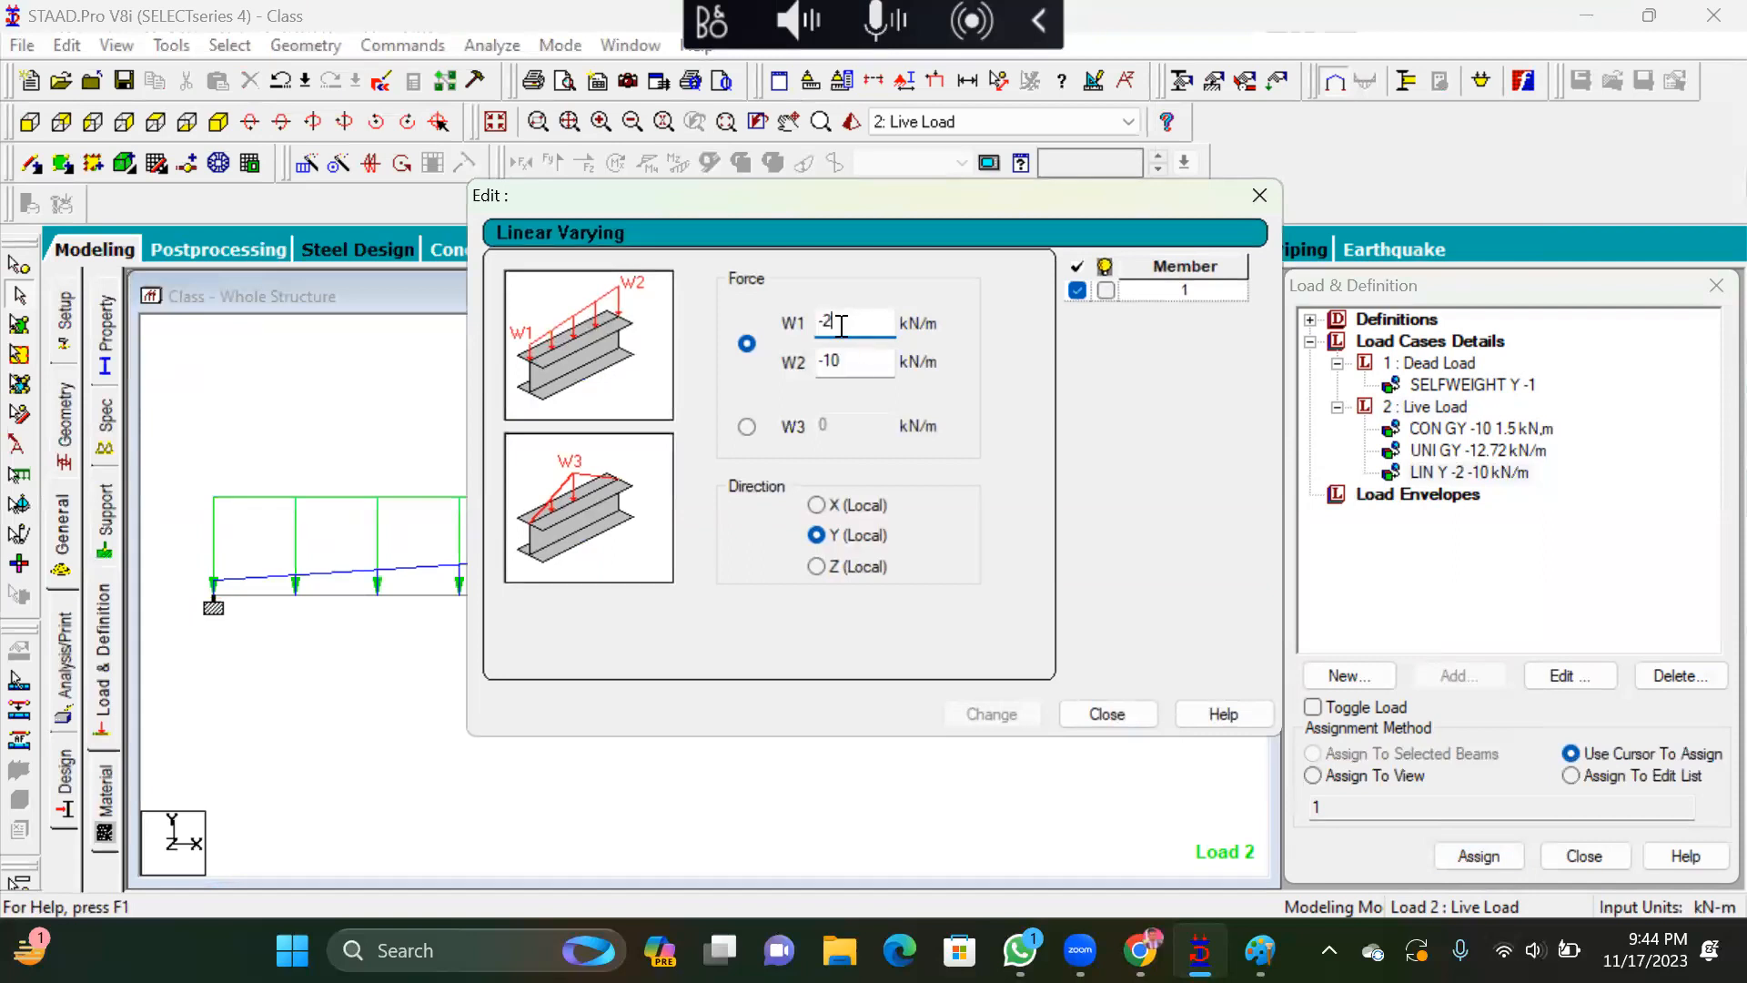
click(999, 713)
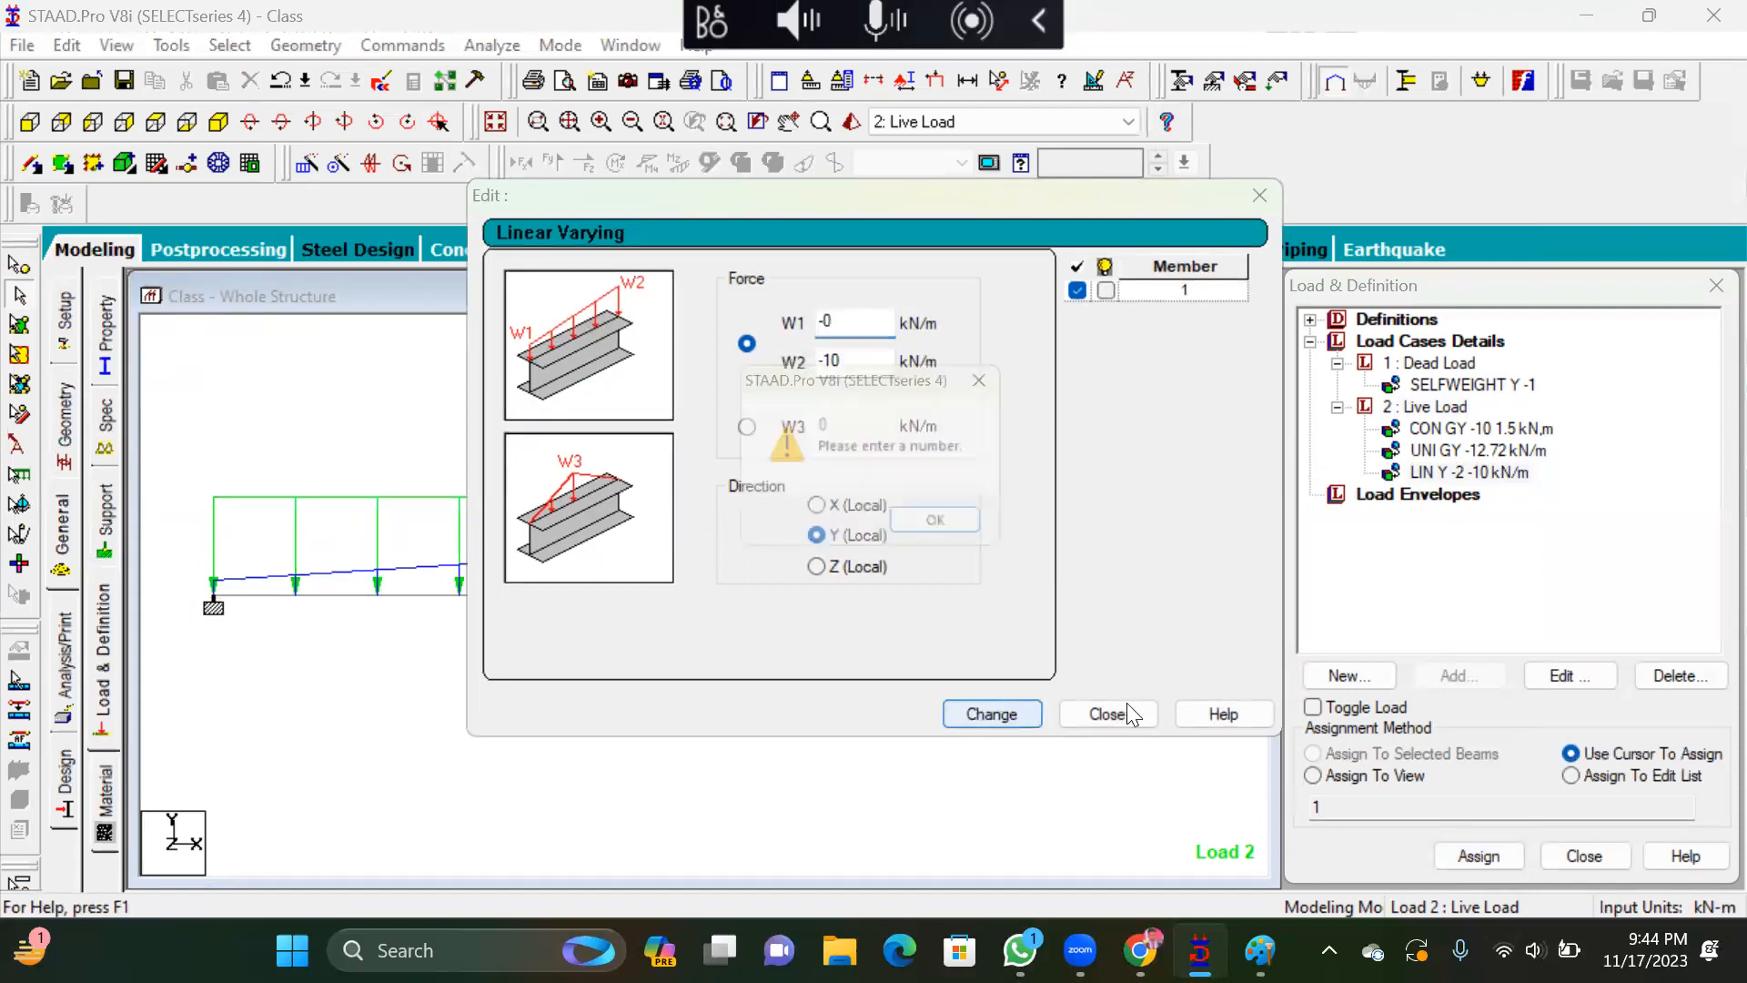
click(959, 532)
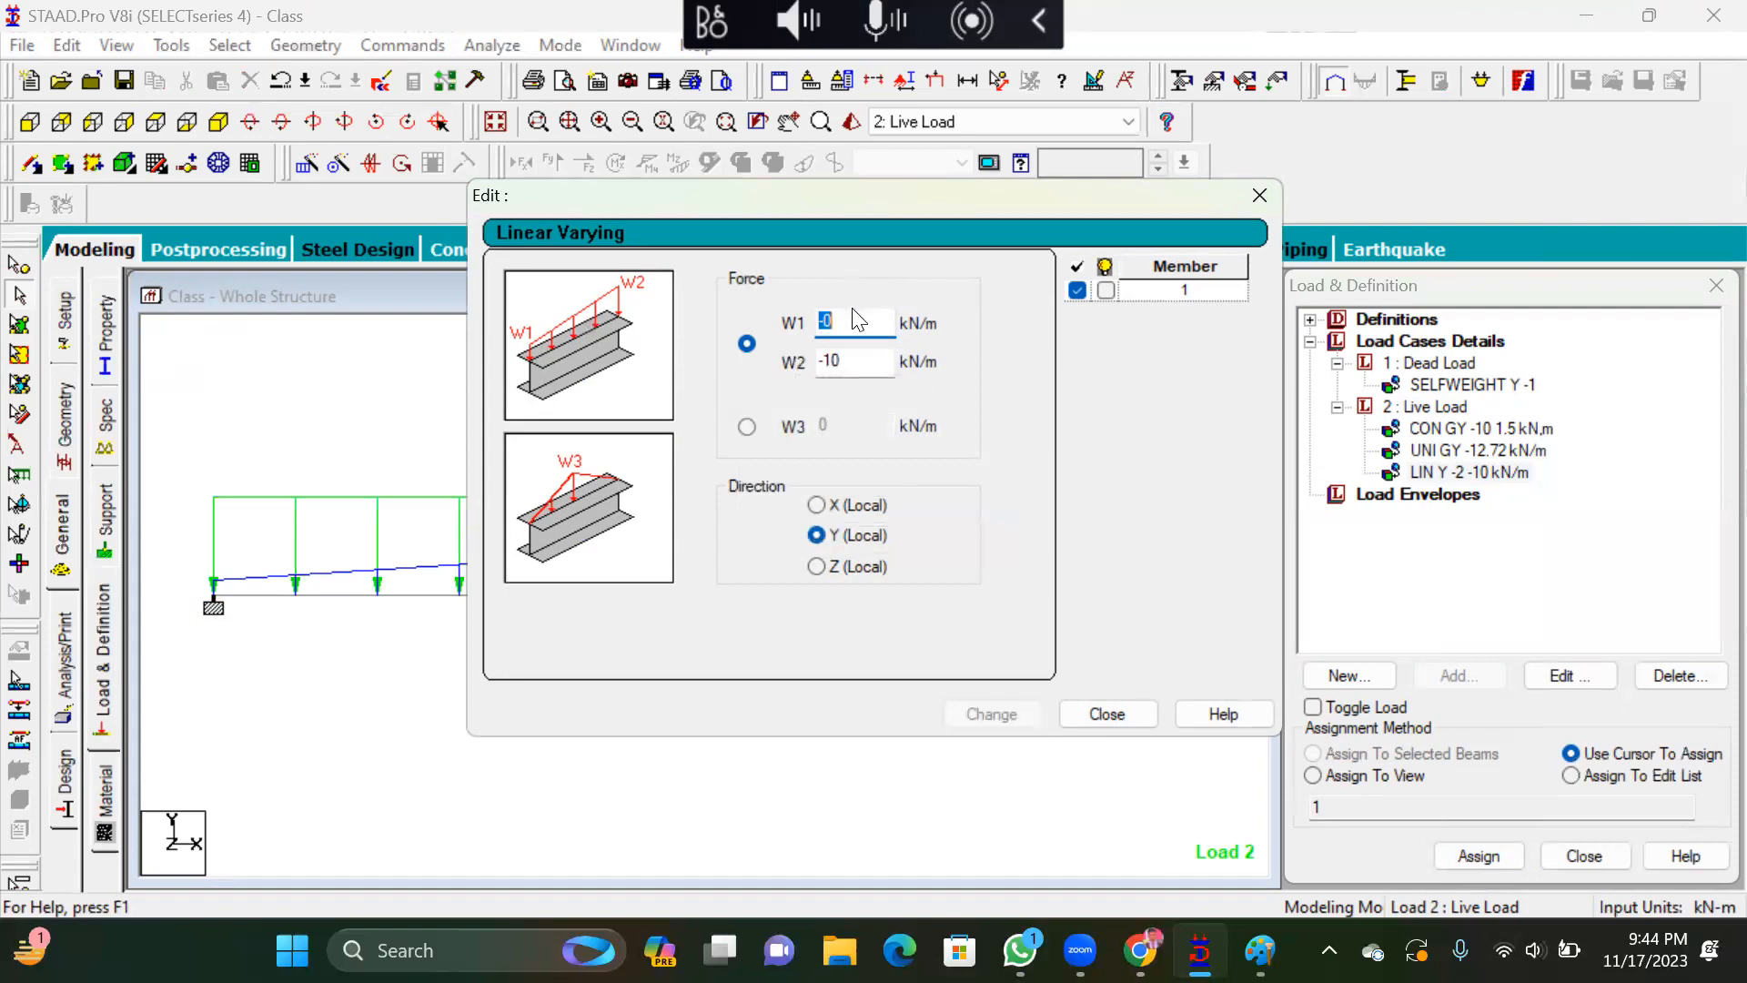
text(1-1)
click(992, 714)
click(1107, 713)
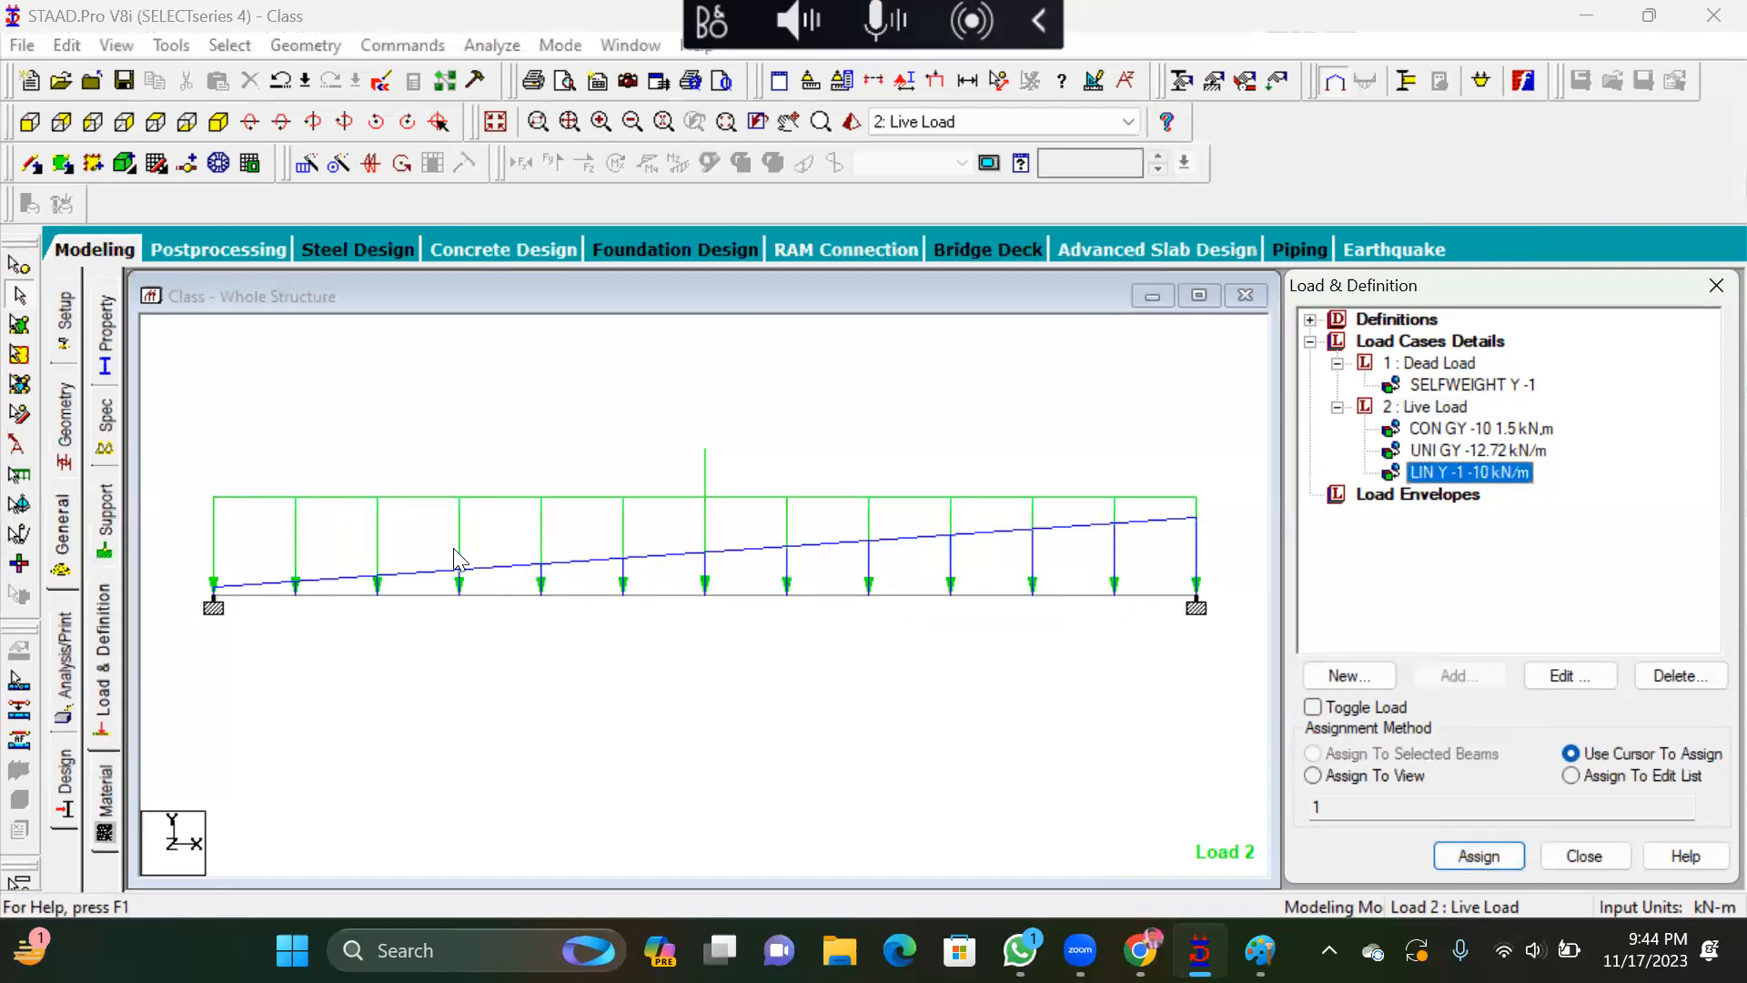
Set the linear varying load's W2 to -19 kN/m
double_click(1428, 470)
click(870, 367)
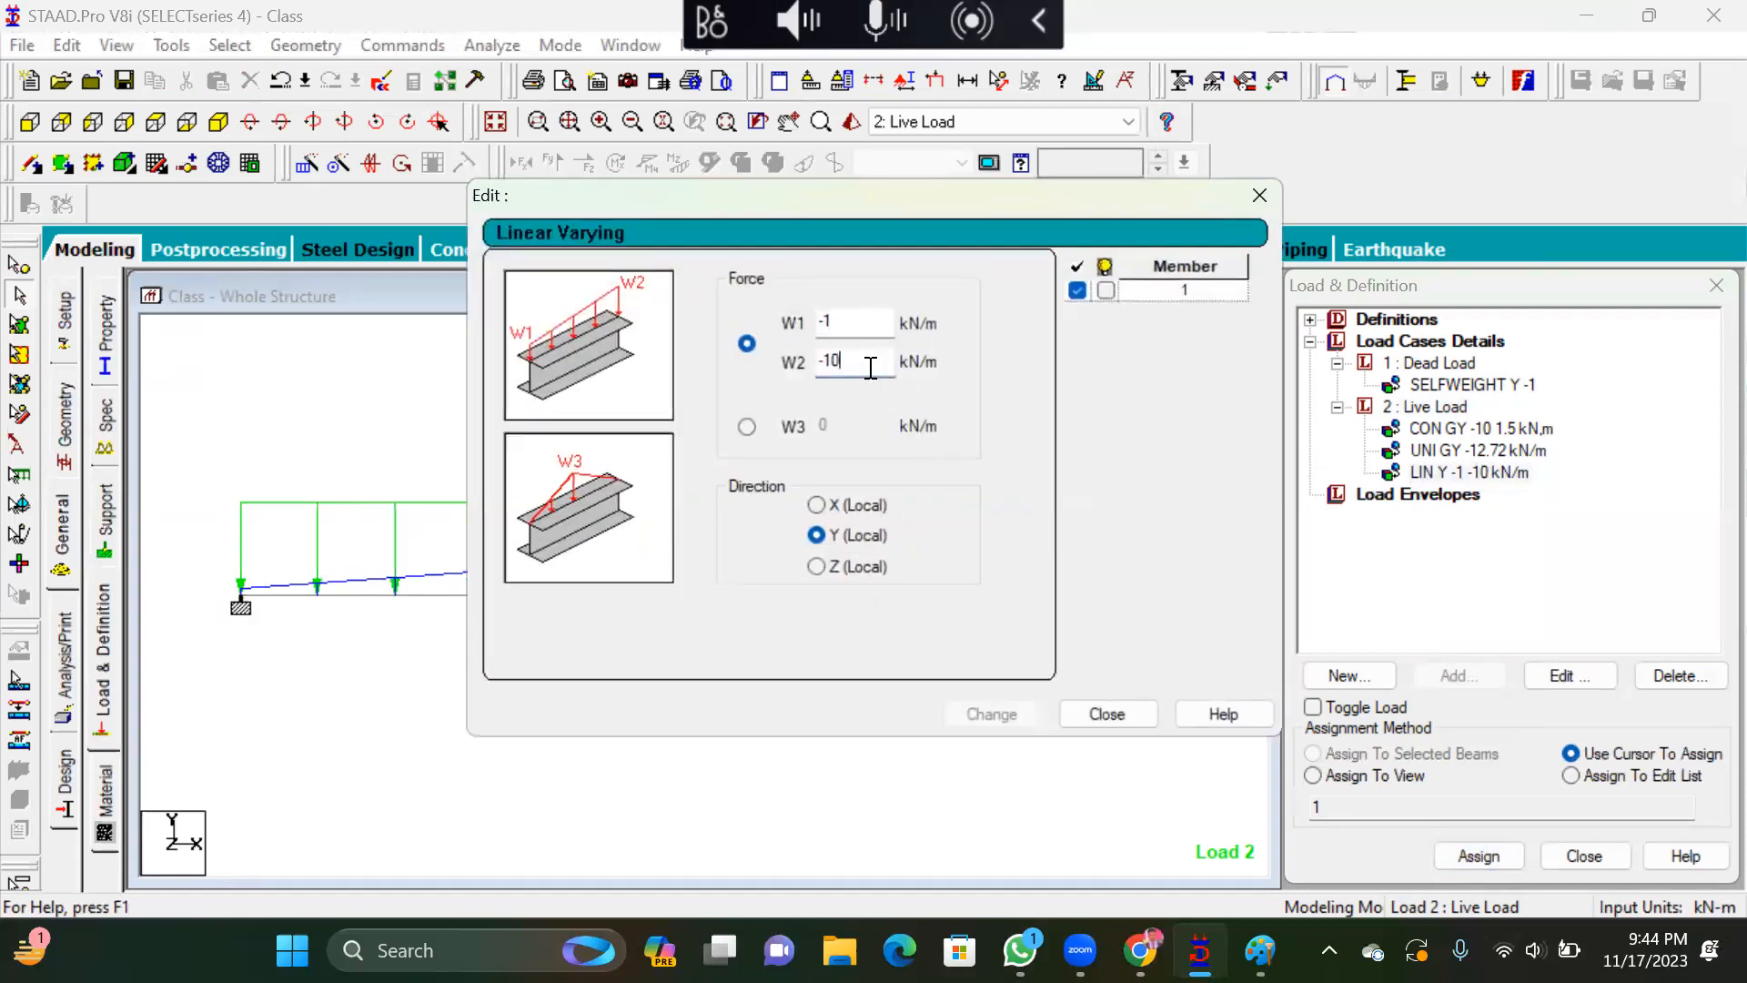
key(BackSpace)
text(9)
click(996, 715)
click(1106, 714)
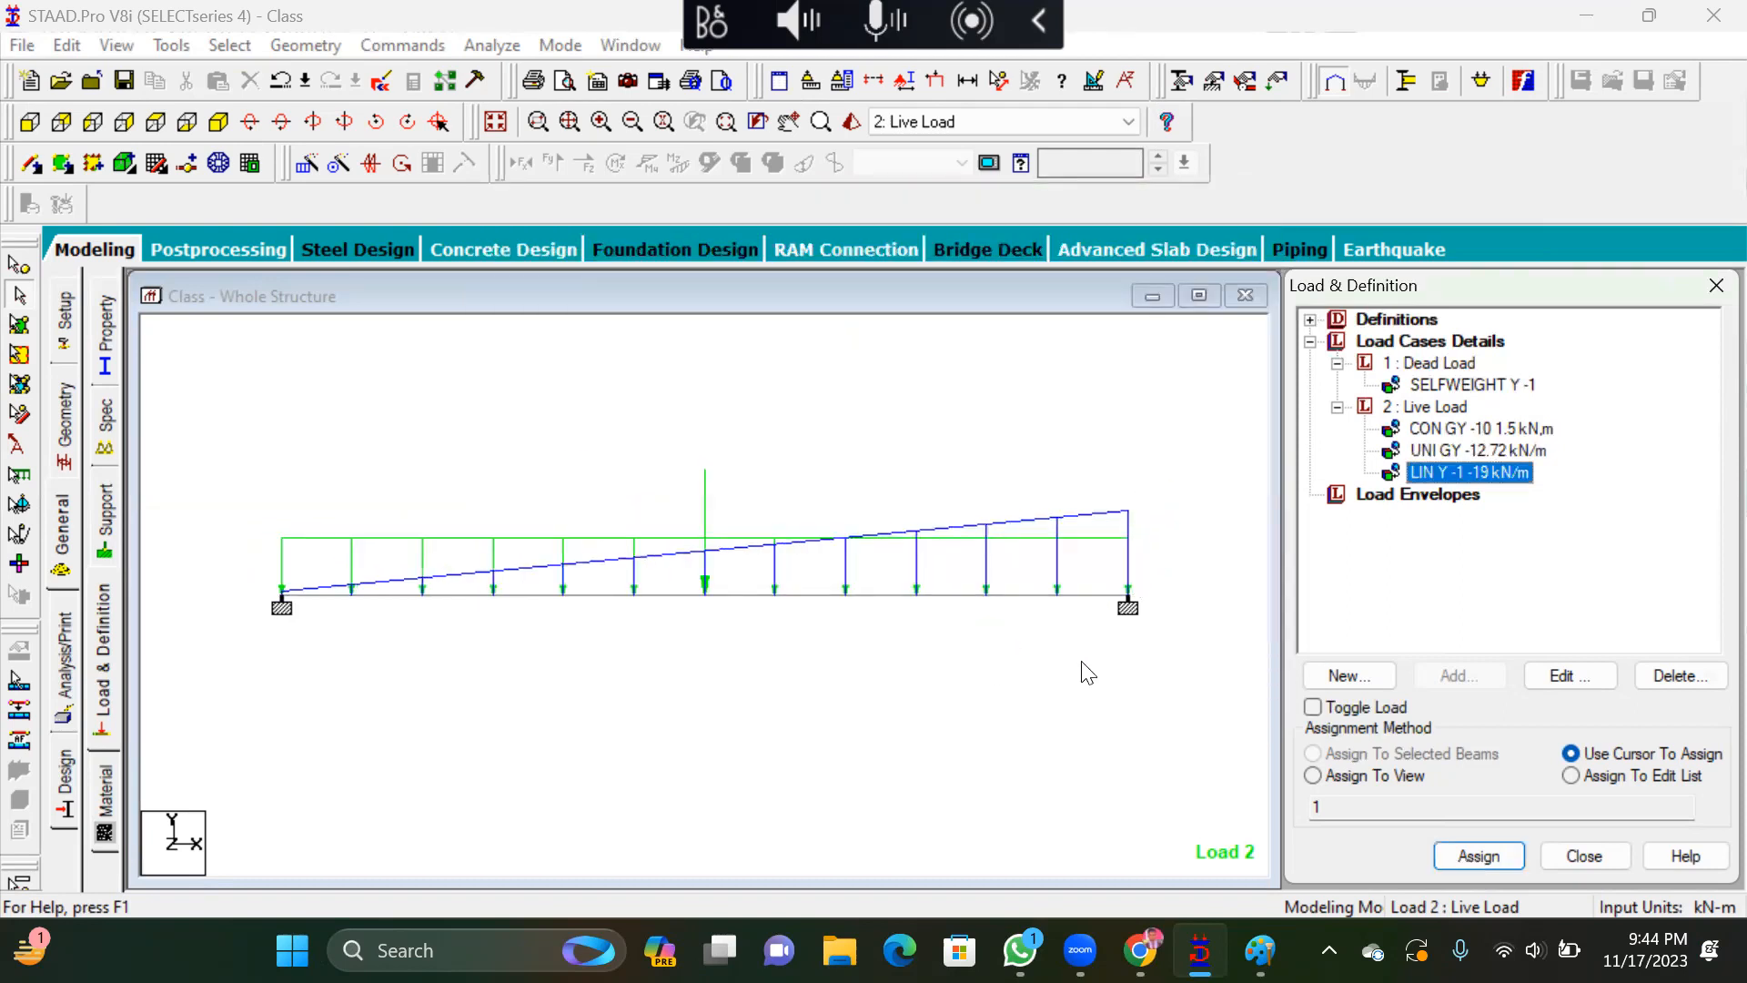
scroll(939, 647, down, 1)
scroll(819, 672, down, 1)
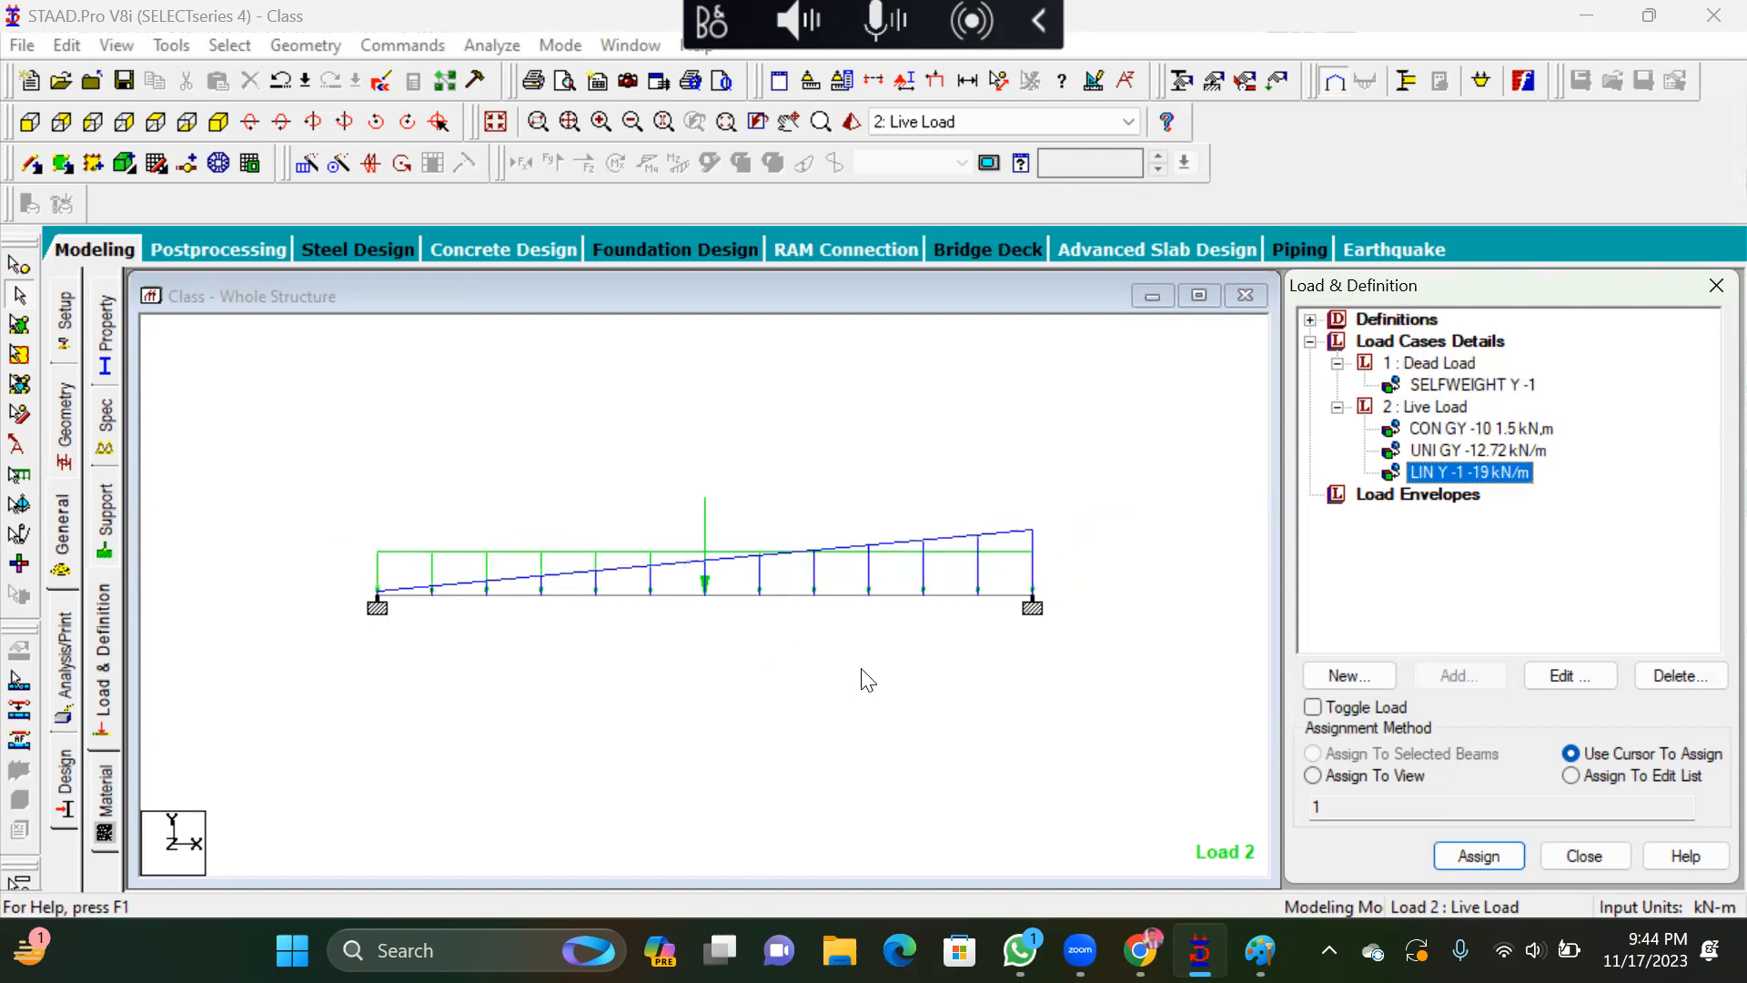